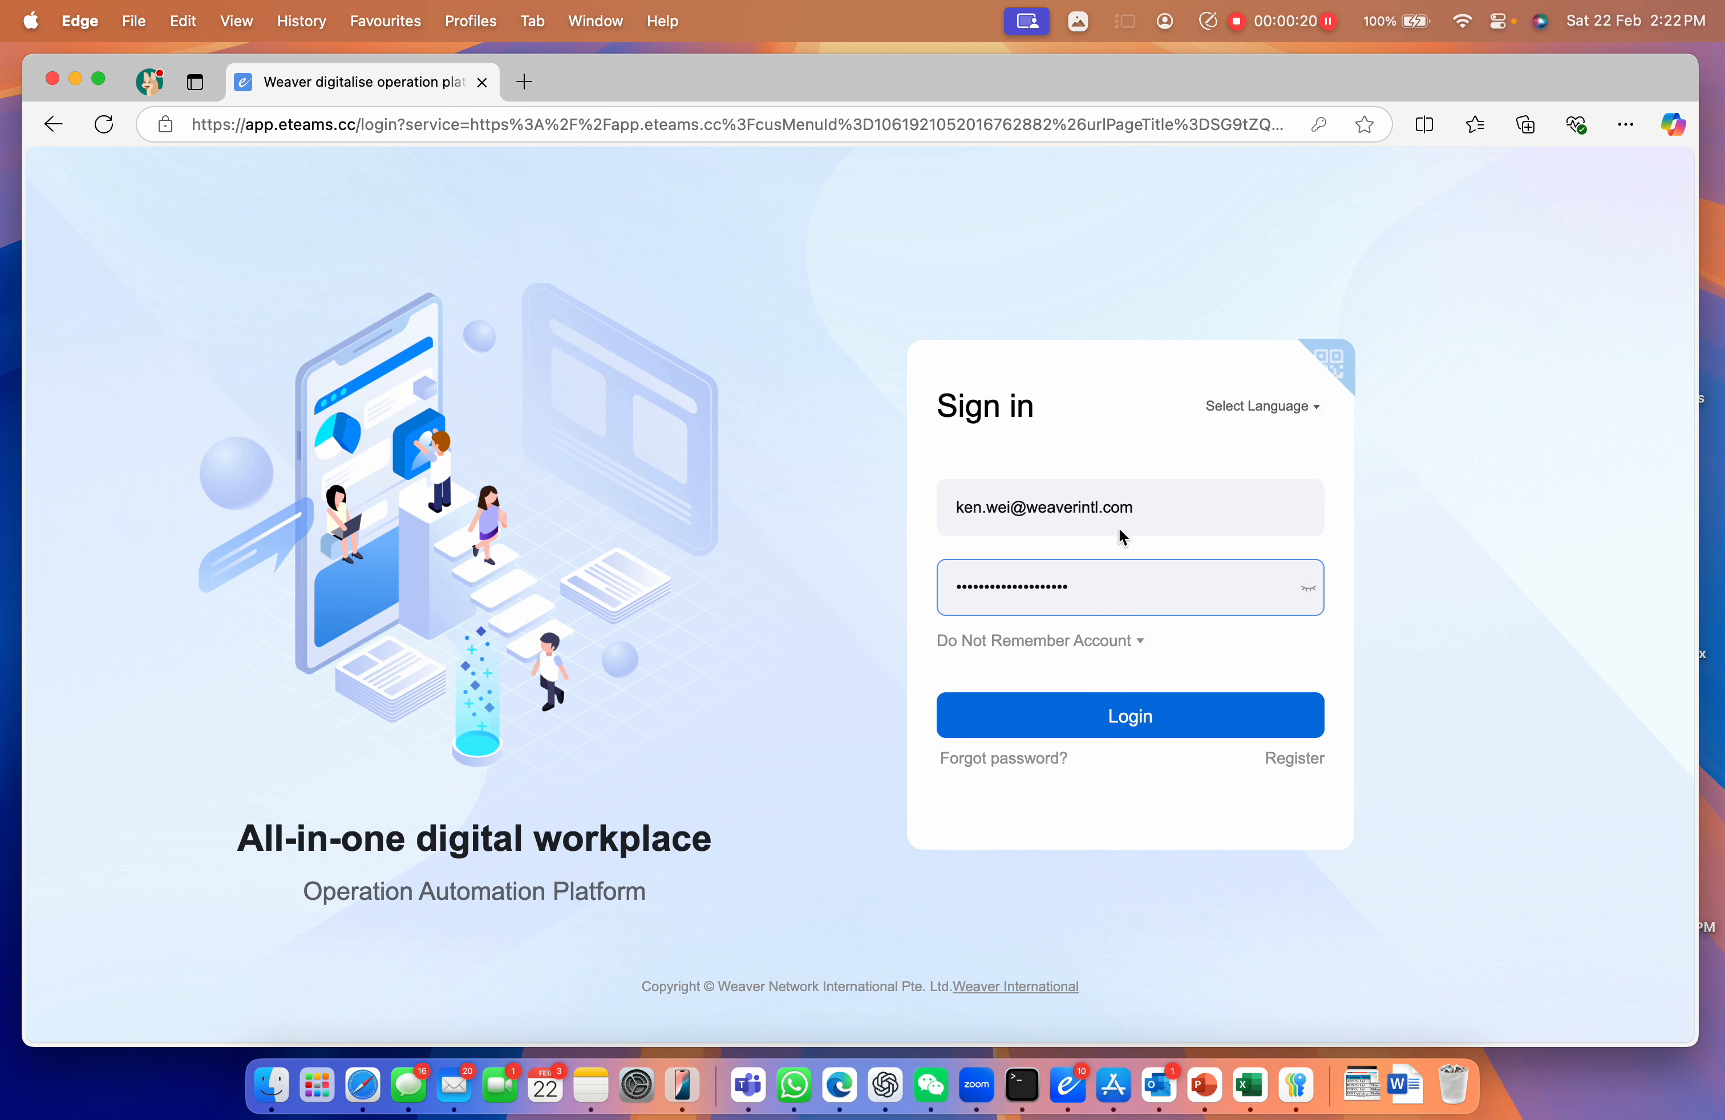
# Log in with the pre-filled email and password to reach the eteams home portal
pyautogui.click(1163, 712)
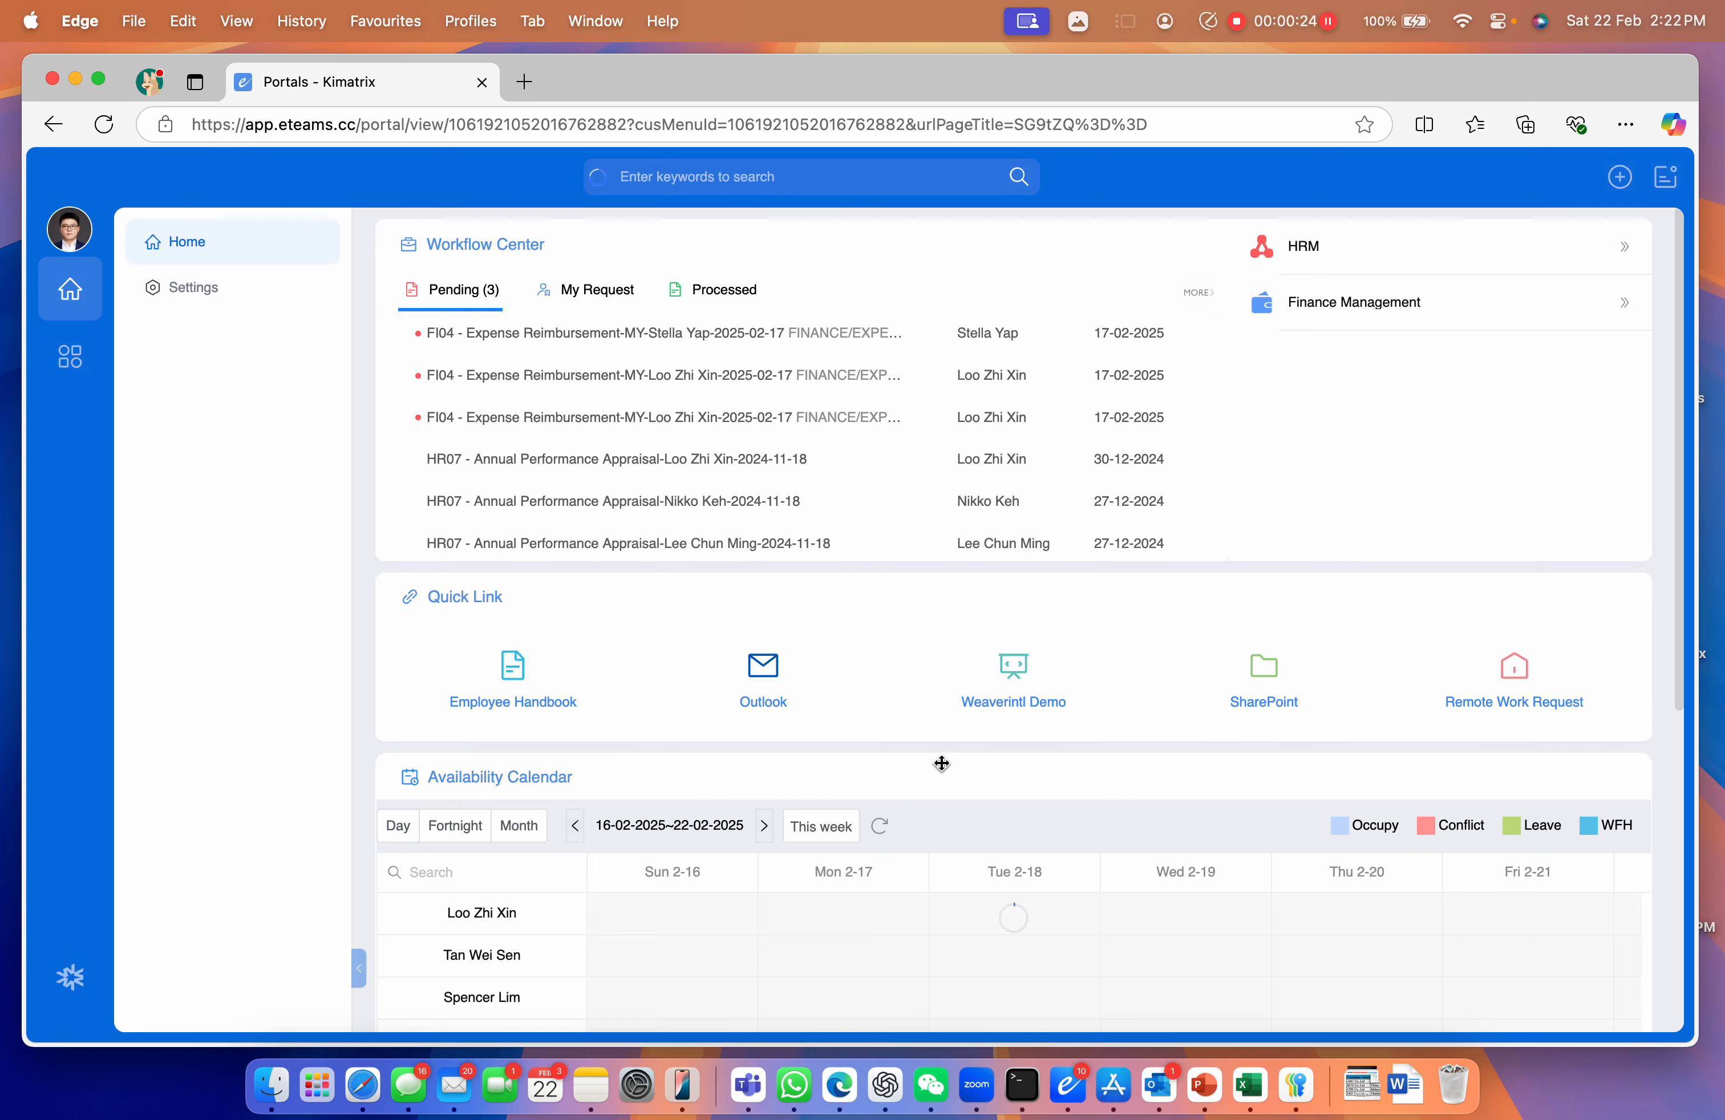
# Go to the Admin Dashboard via the settings menu and open the e-builder Application Center
pyautogui.click(70, 977)
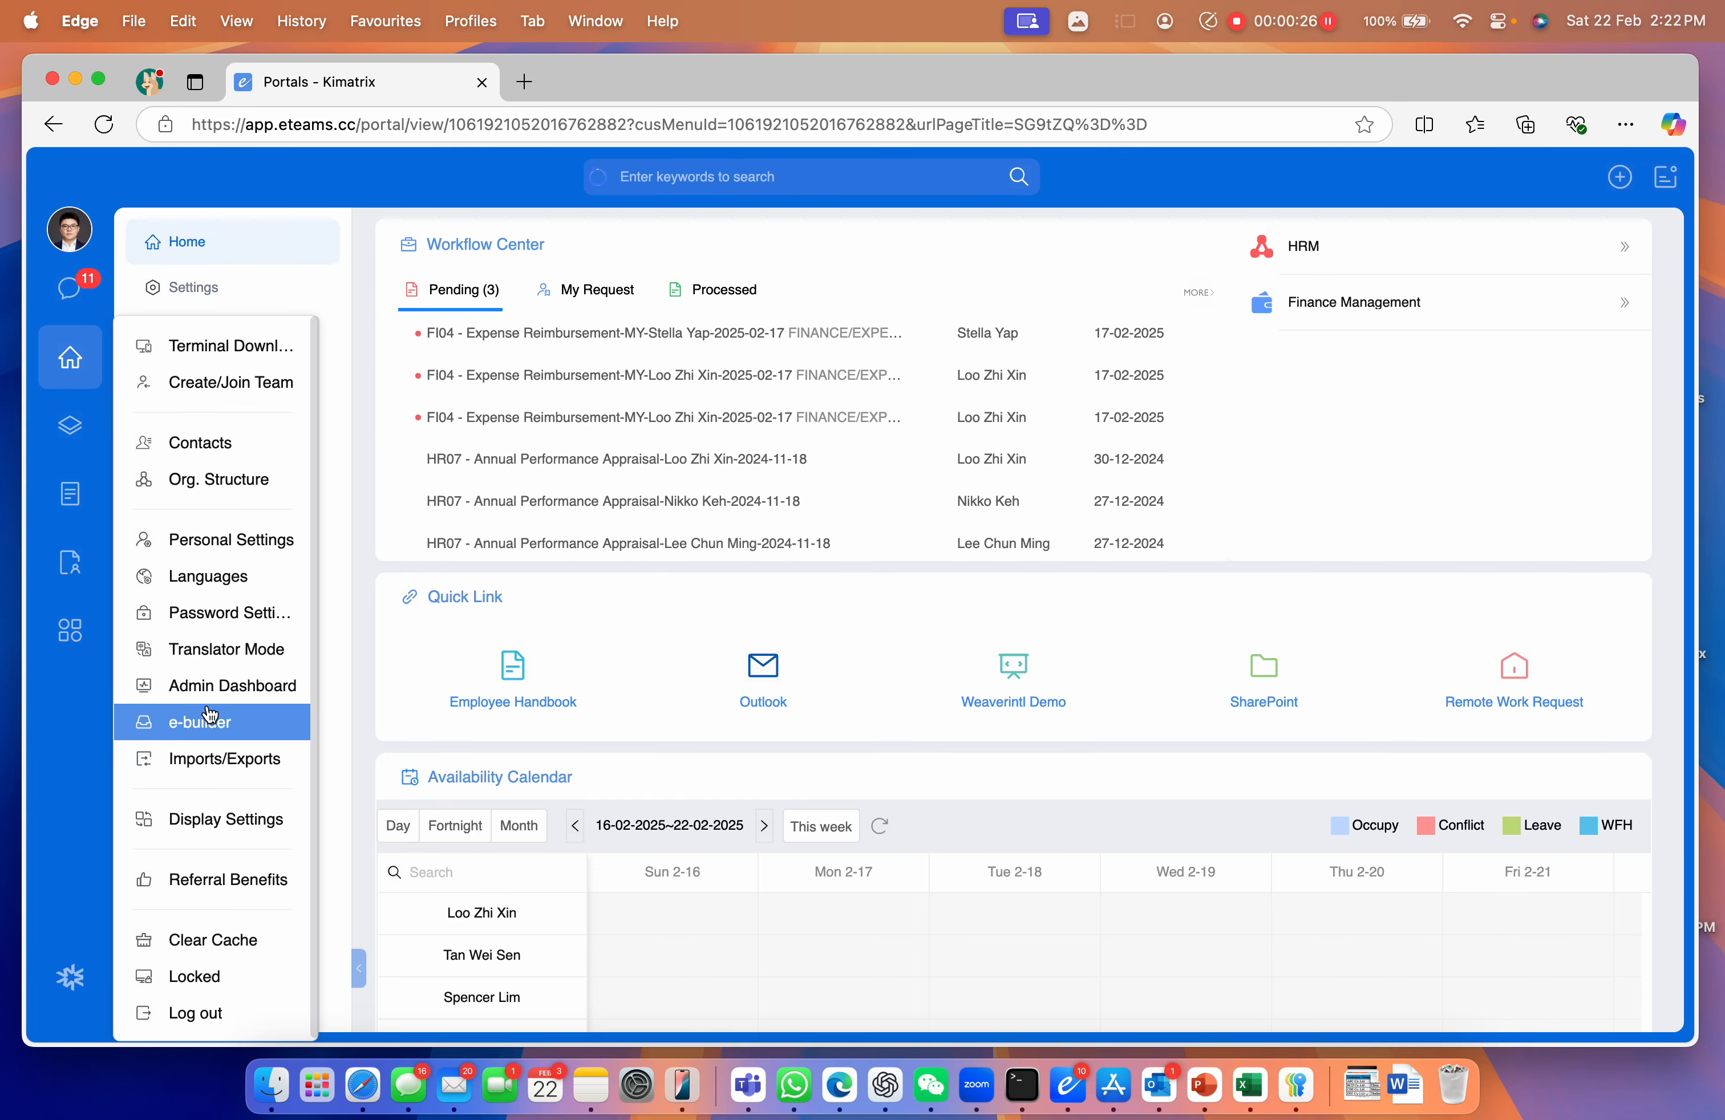
pyautogui.click(213, 689)
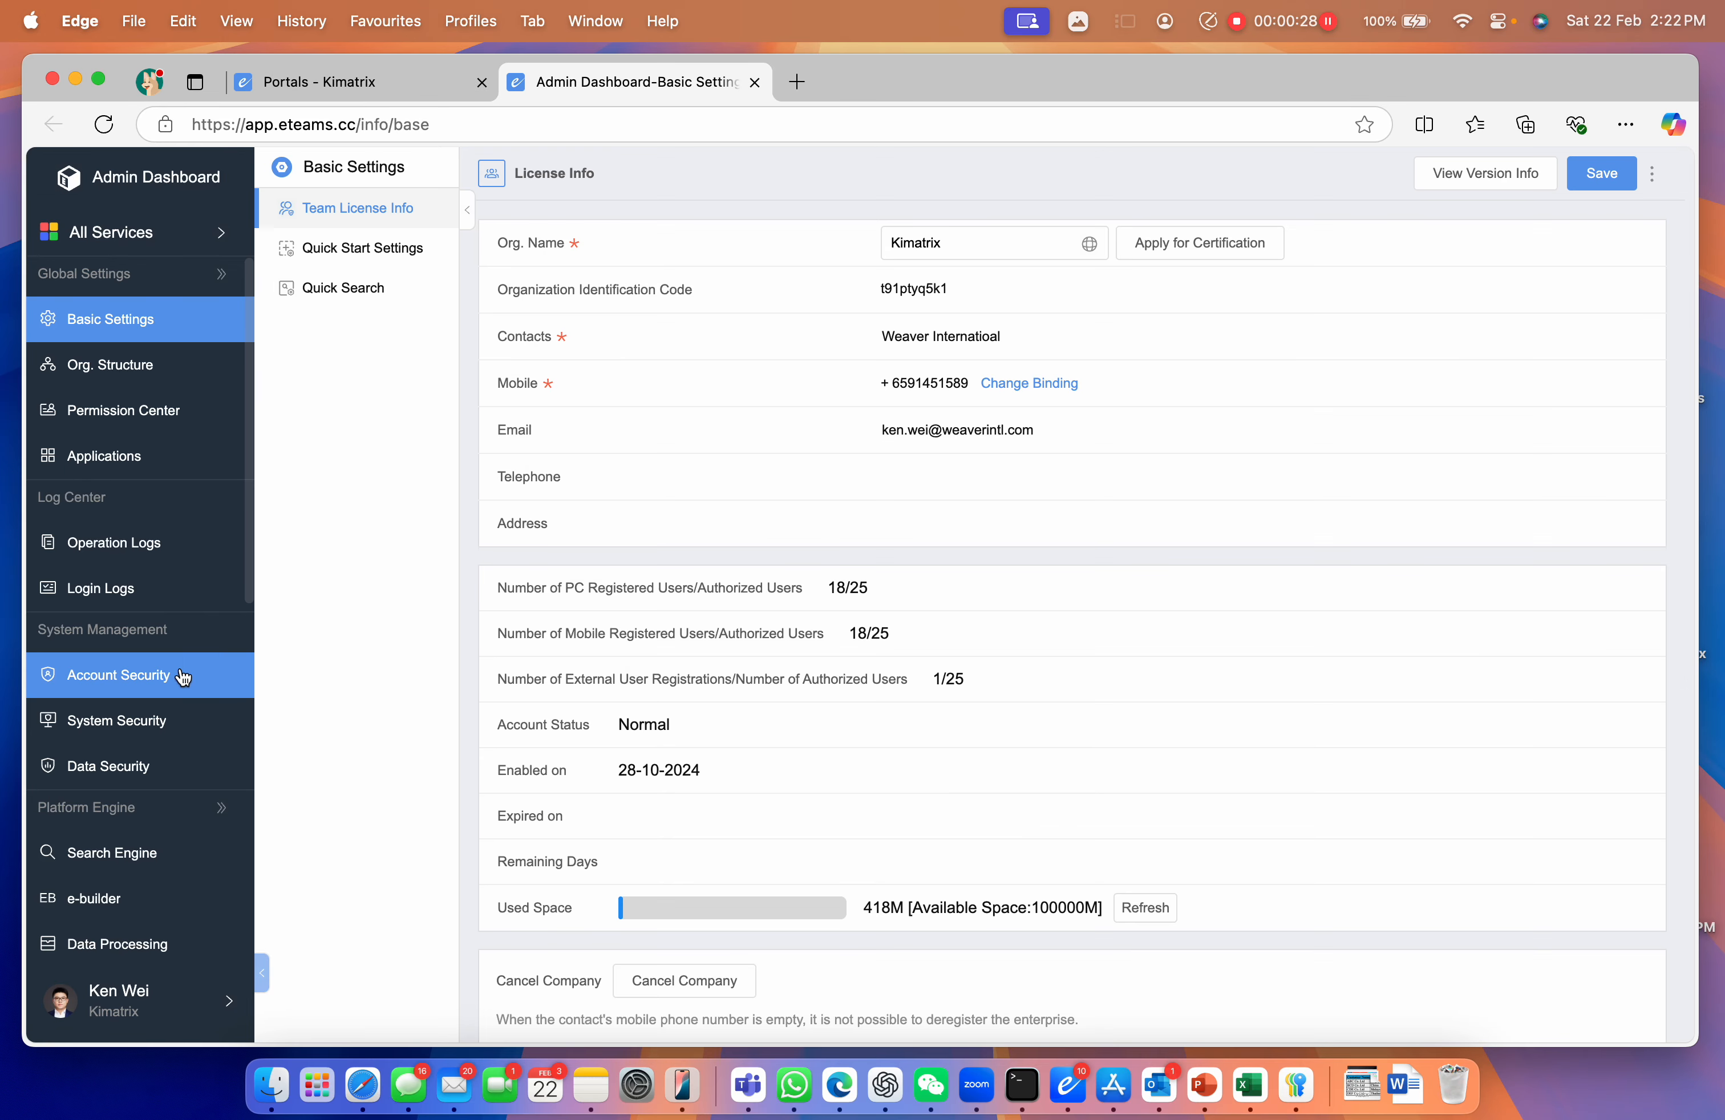
pyautogui.scroll(-5, 167, 676)
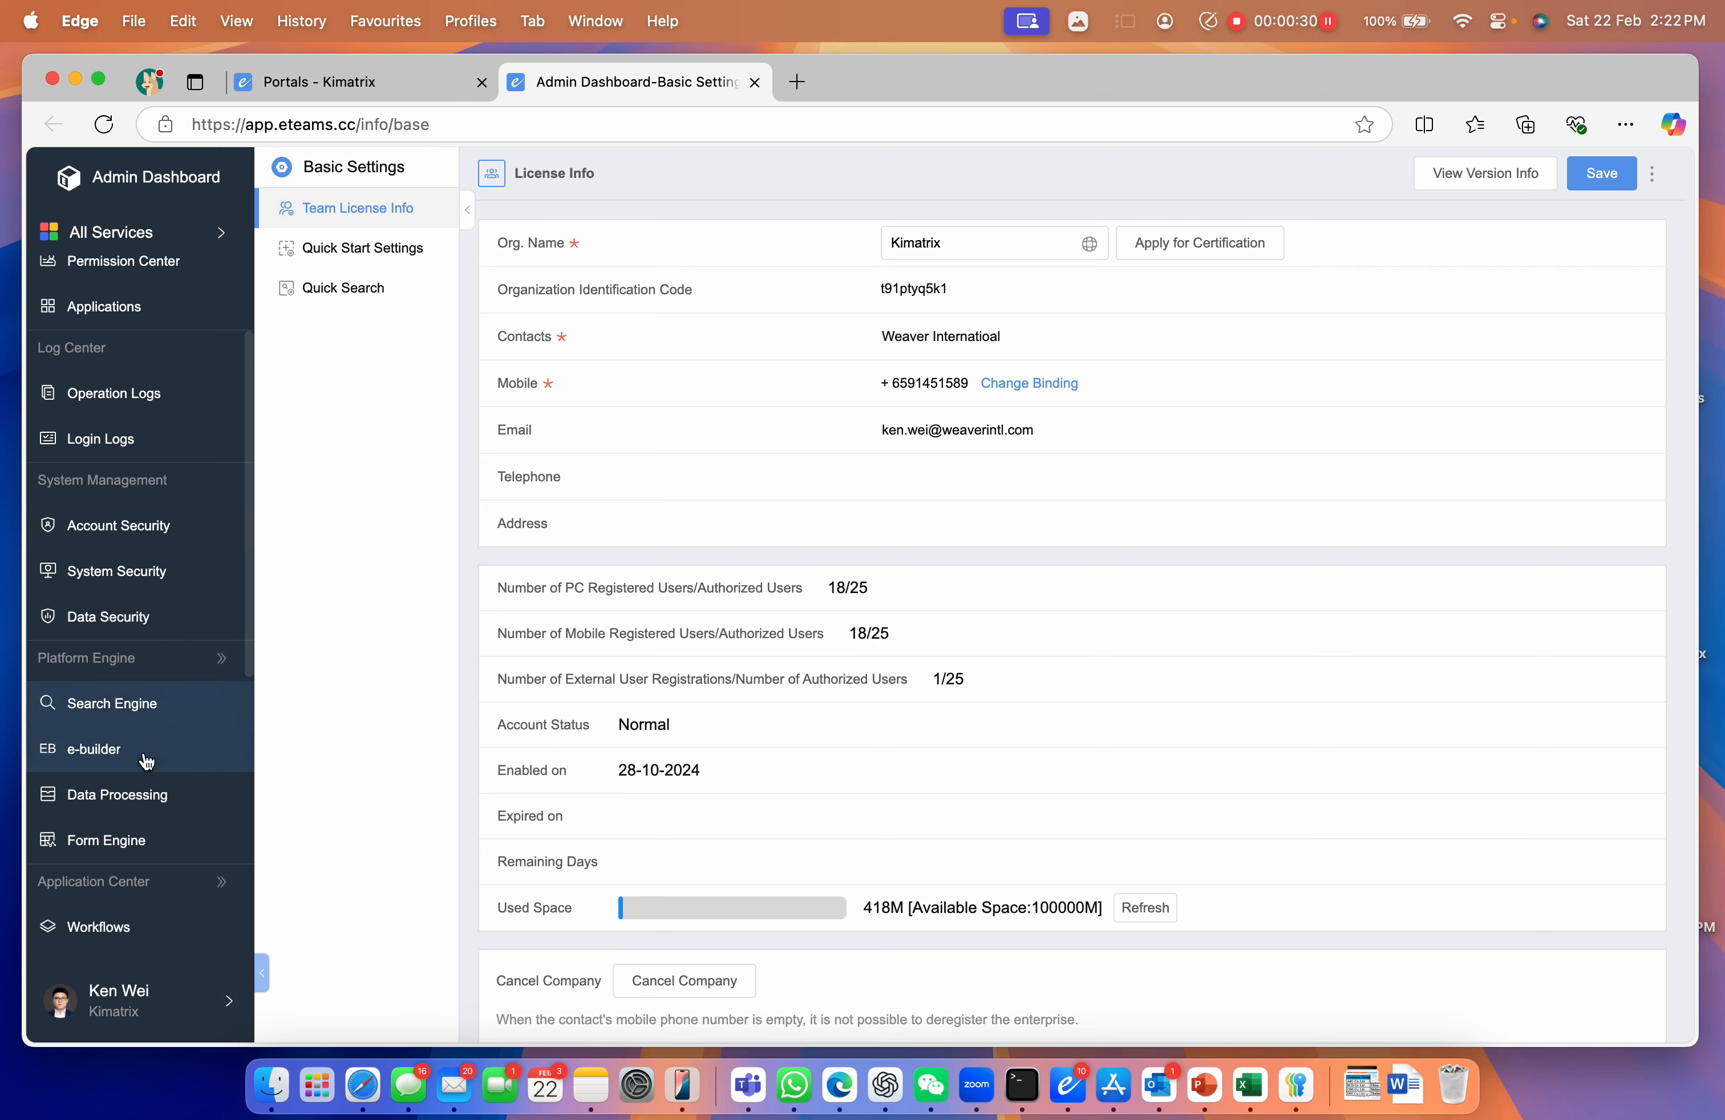
pyautogui.click(134, 756)
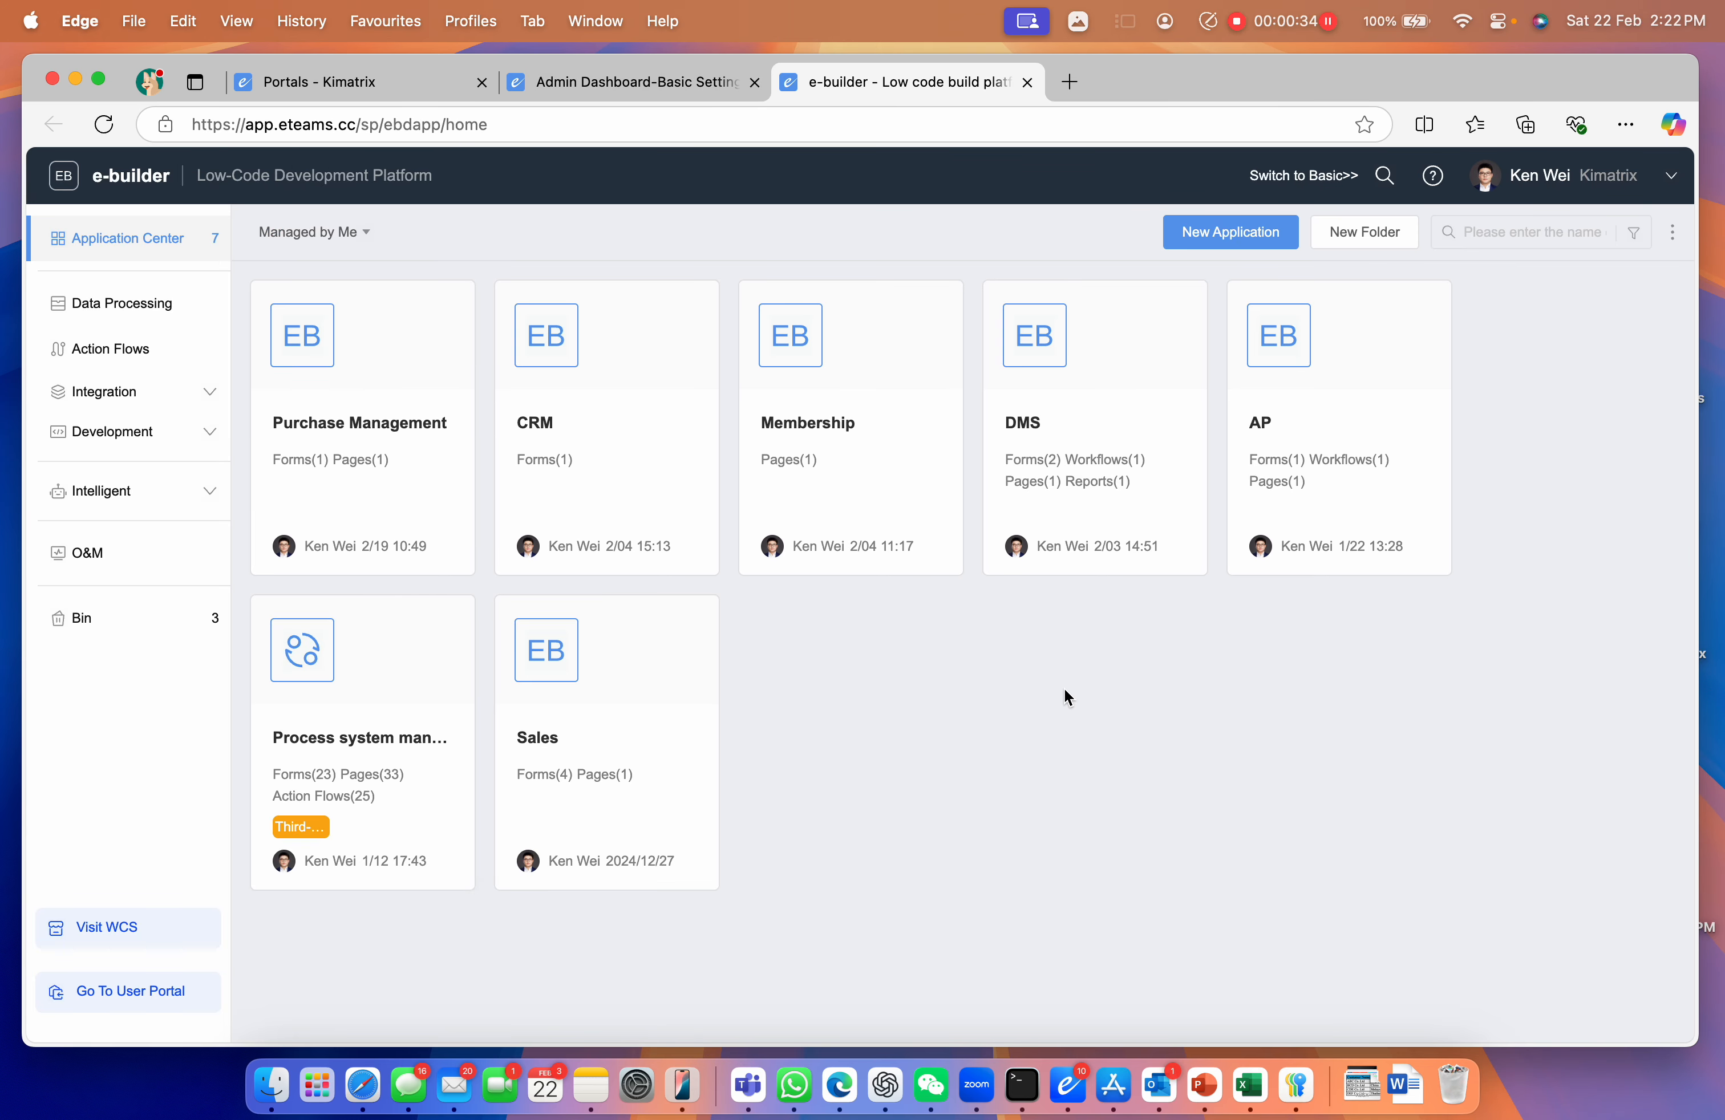
pyautogui.click(1219, 243)
# Start a blank app named 'Customer Relationship' with the Chinese name 客户关系管理
pyautogui.click(513, 371)
pyautogui.click(674, 470)
pyautogui.write('Customer Relationship')
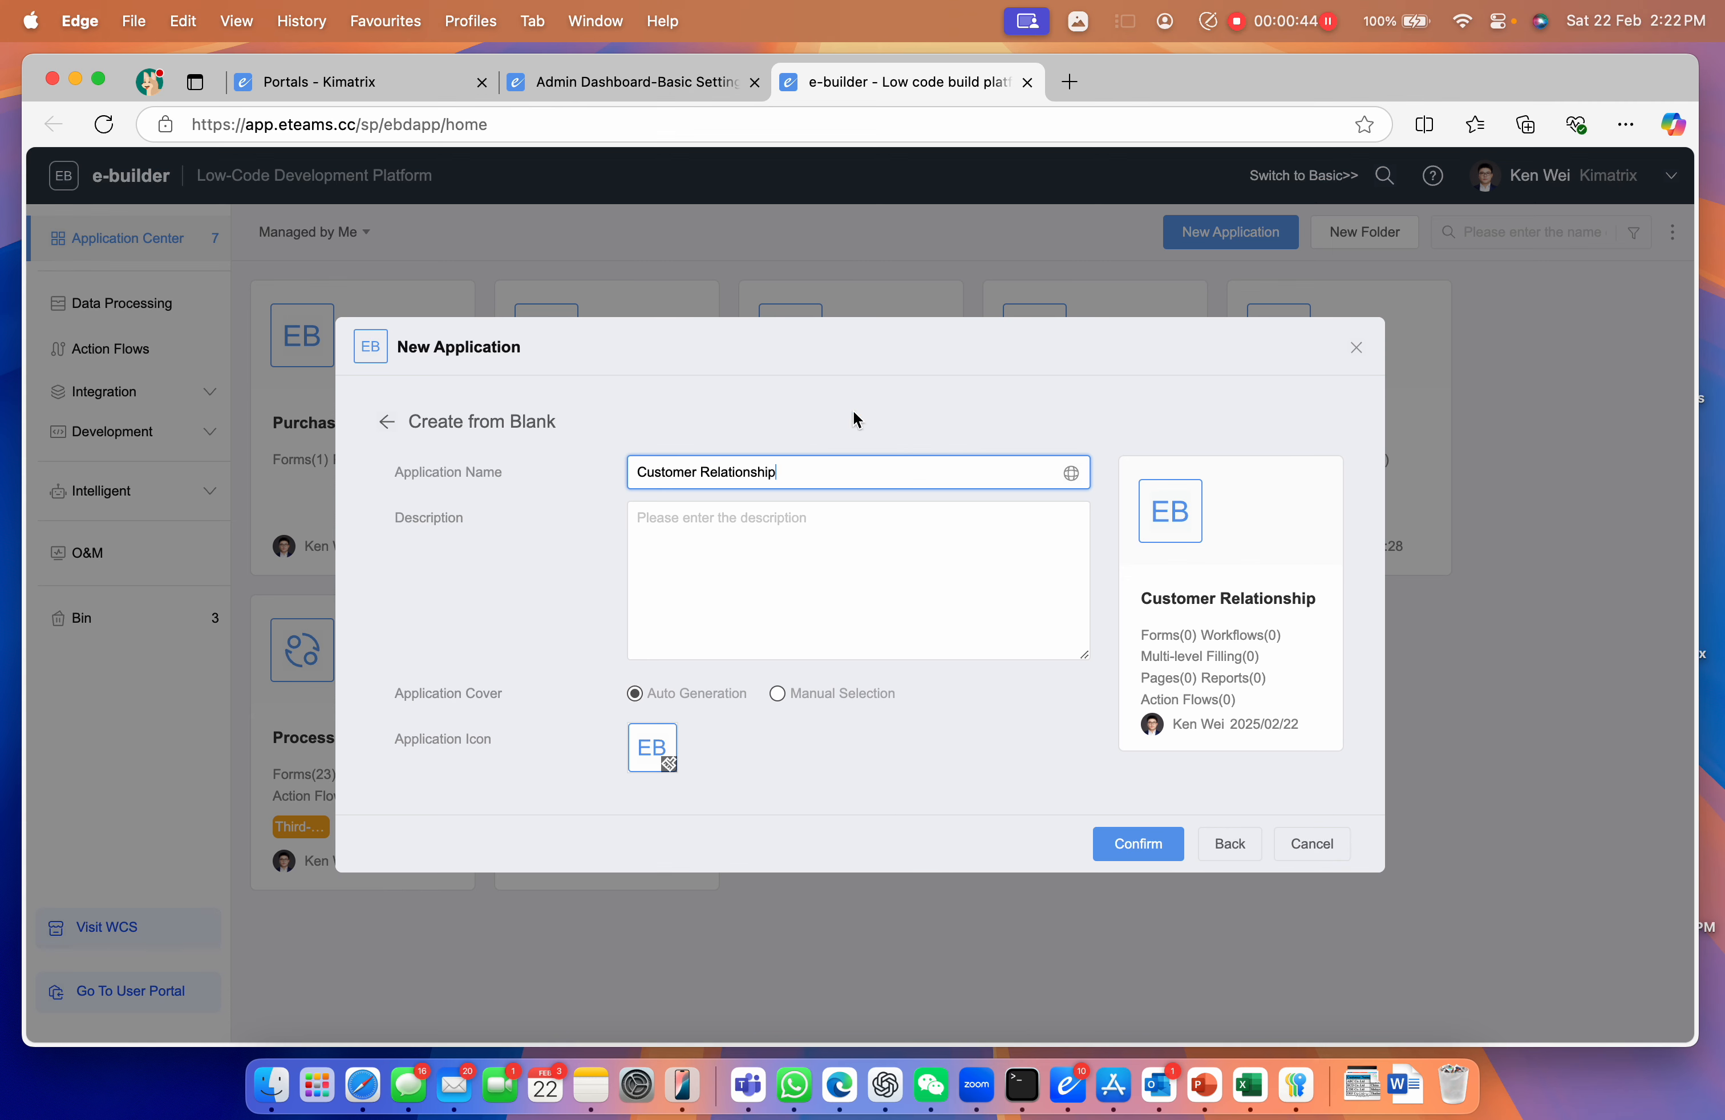
pyautogui.click(1071, 475)
pyautogui.click(662, 499)
pyautogui.write('kehu guanx guanl')
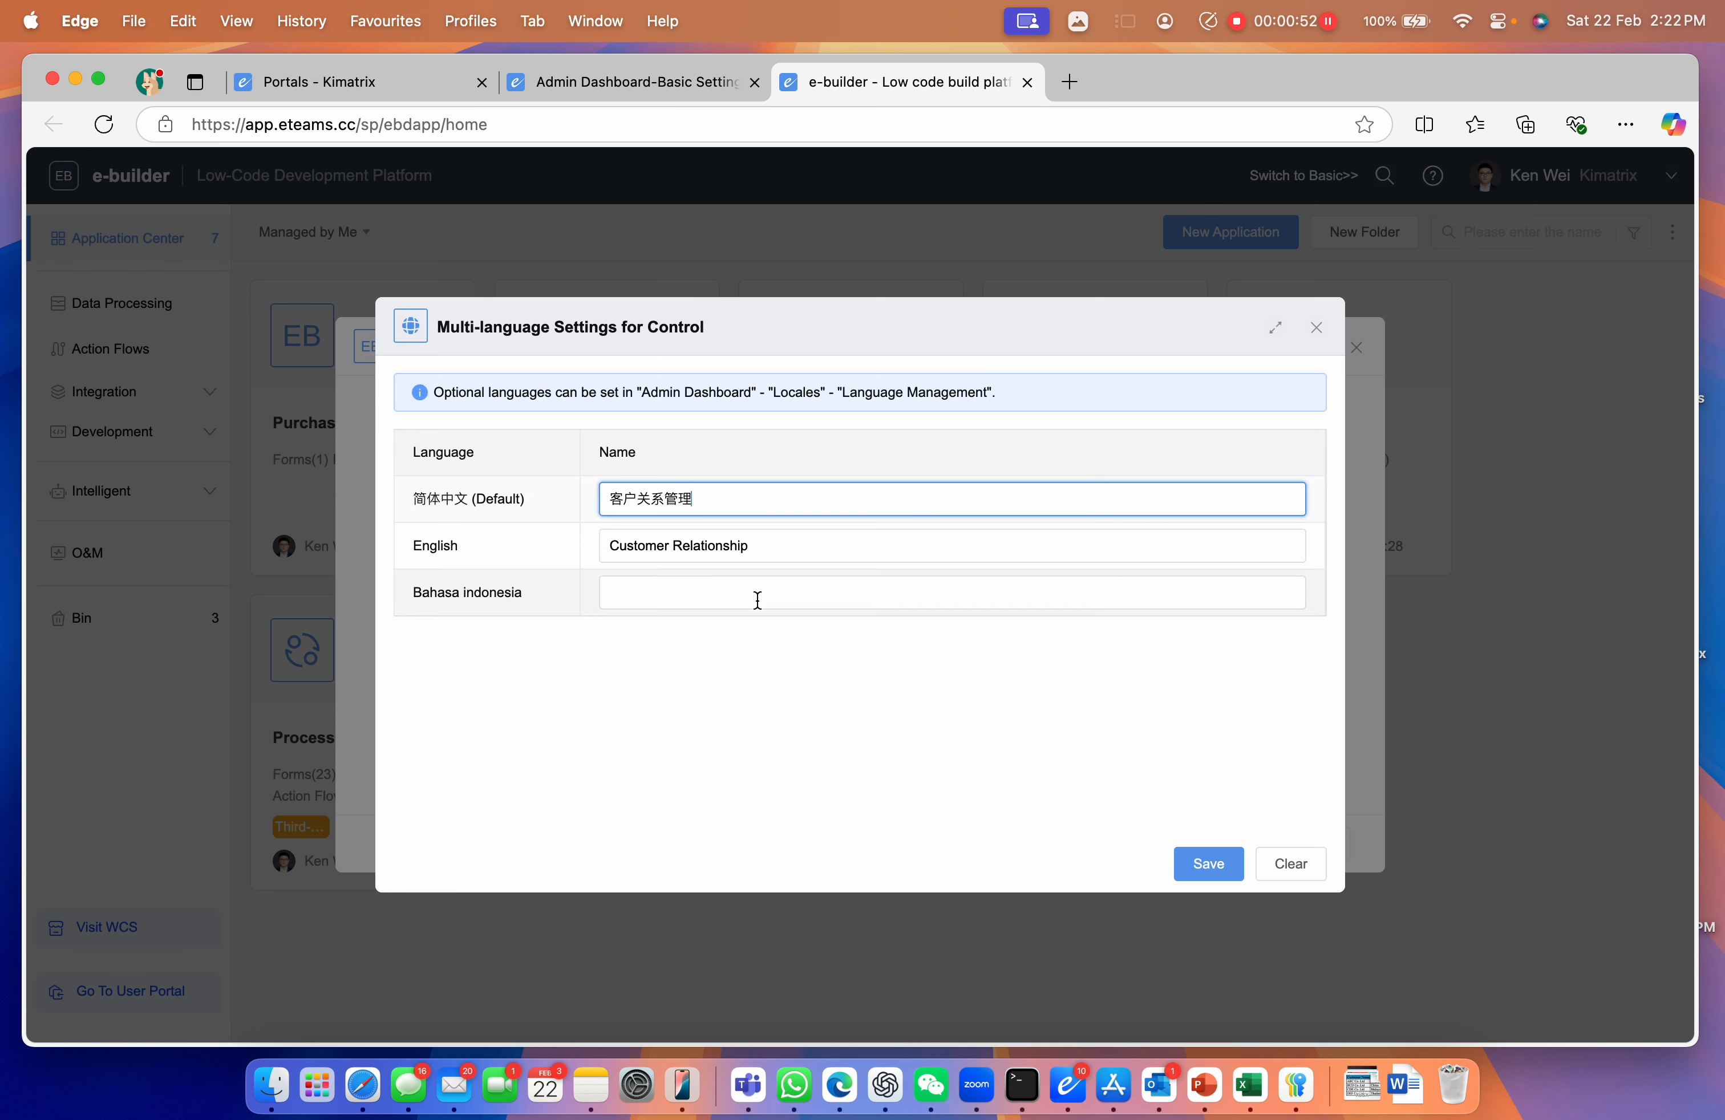
pyautogui.click(1205, 864)
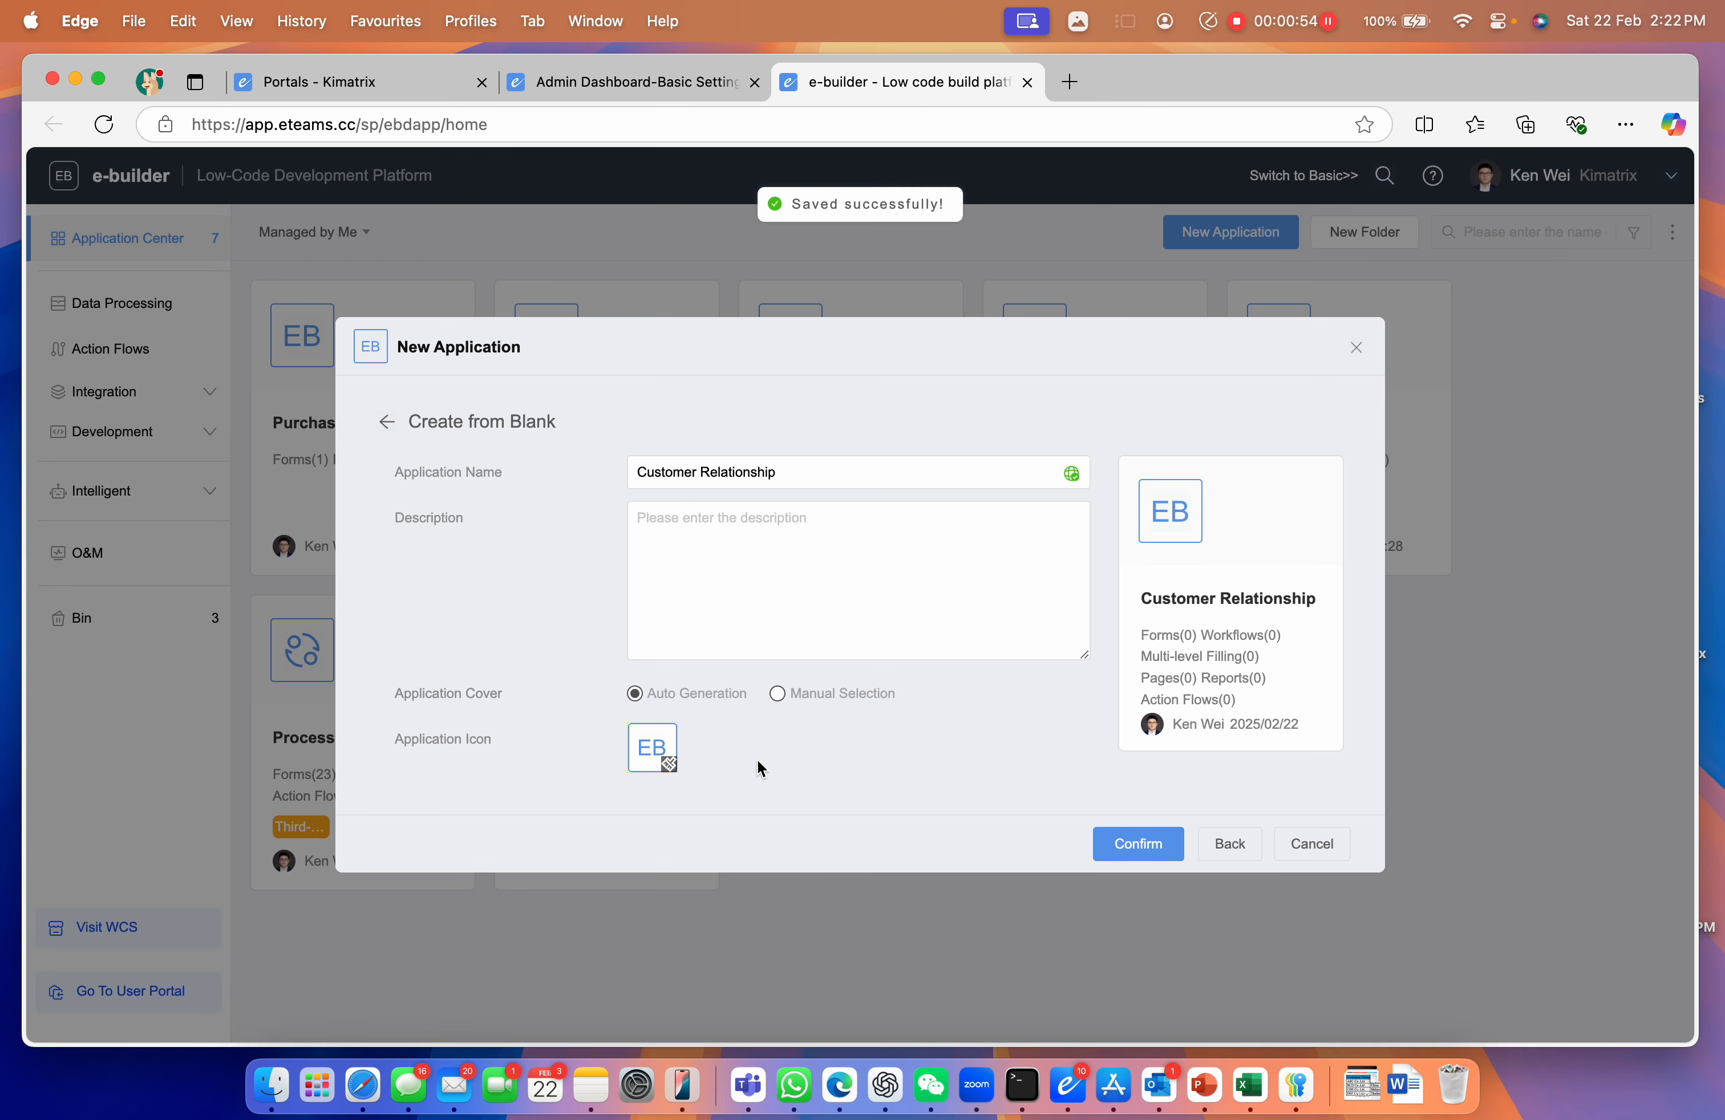
# Give the app the shunt icon and create it
pyautogui.click(653, 753)
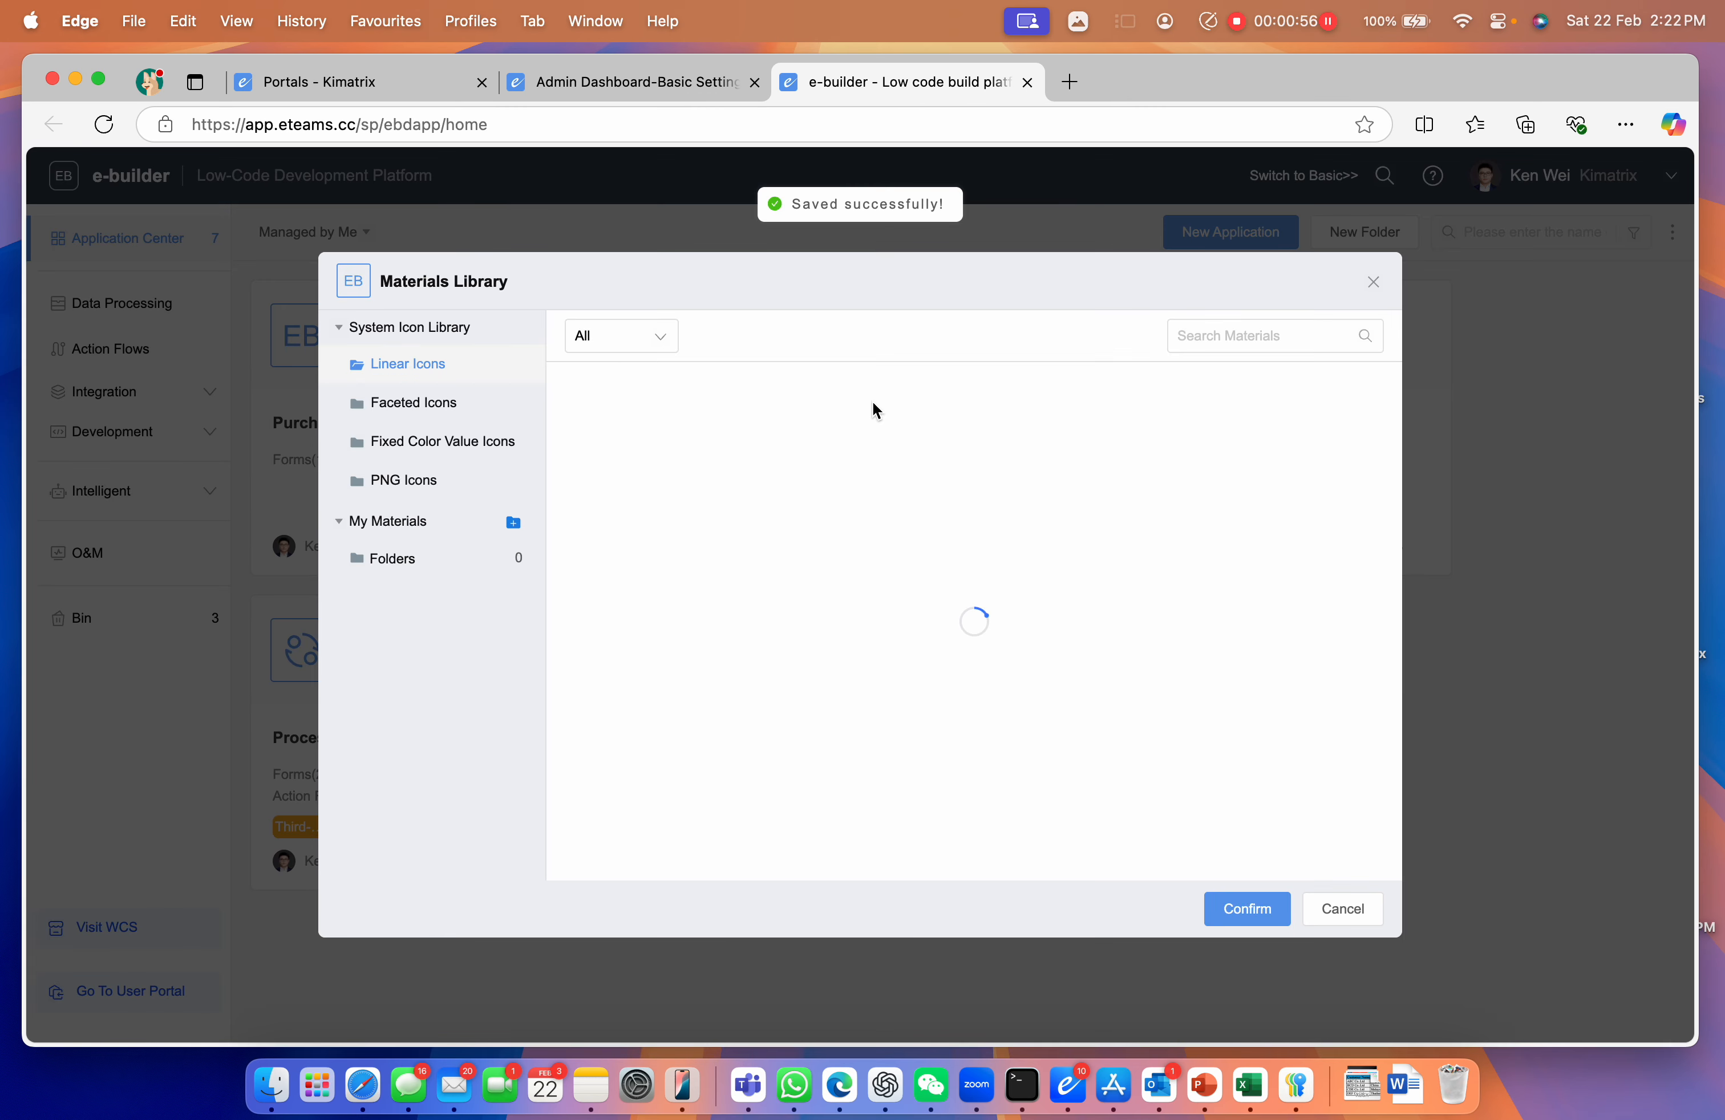
pyautogui.click(674, 446)
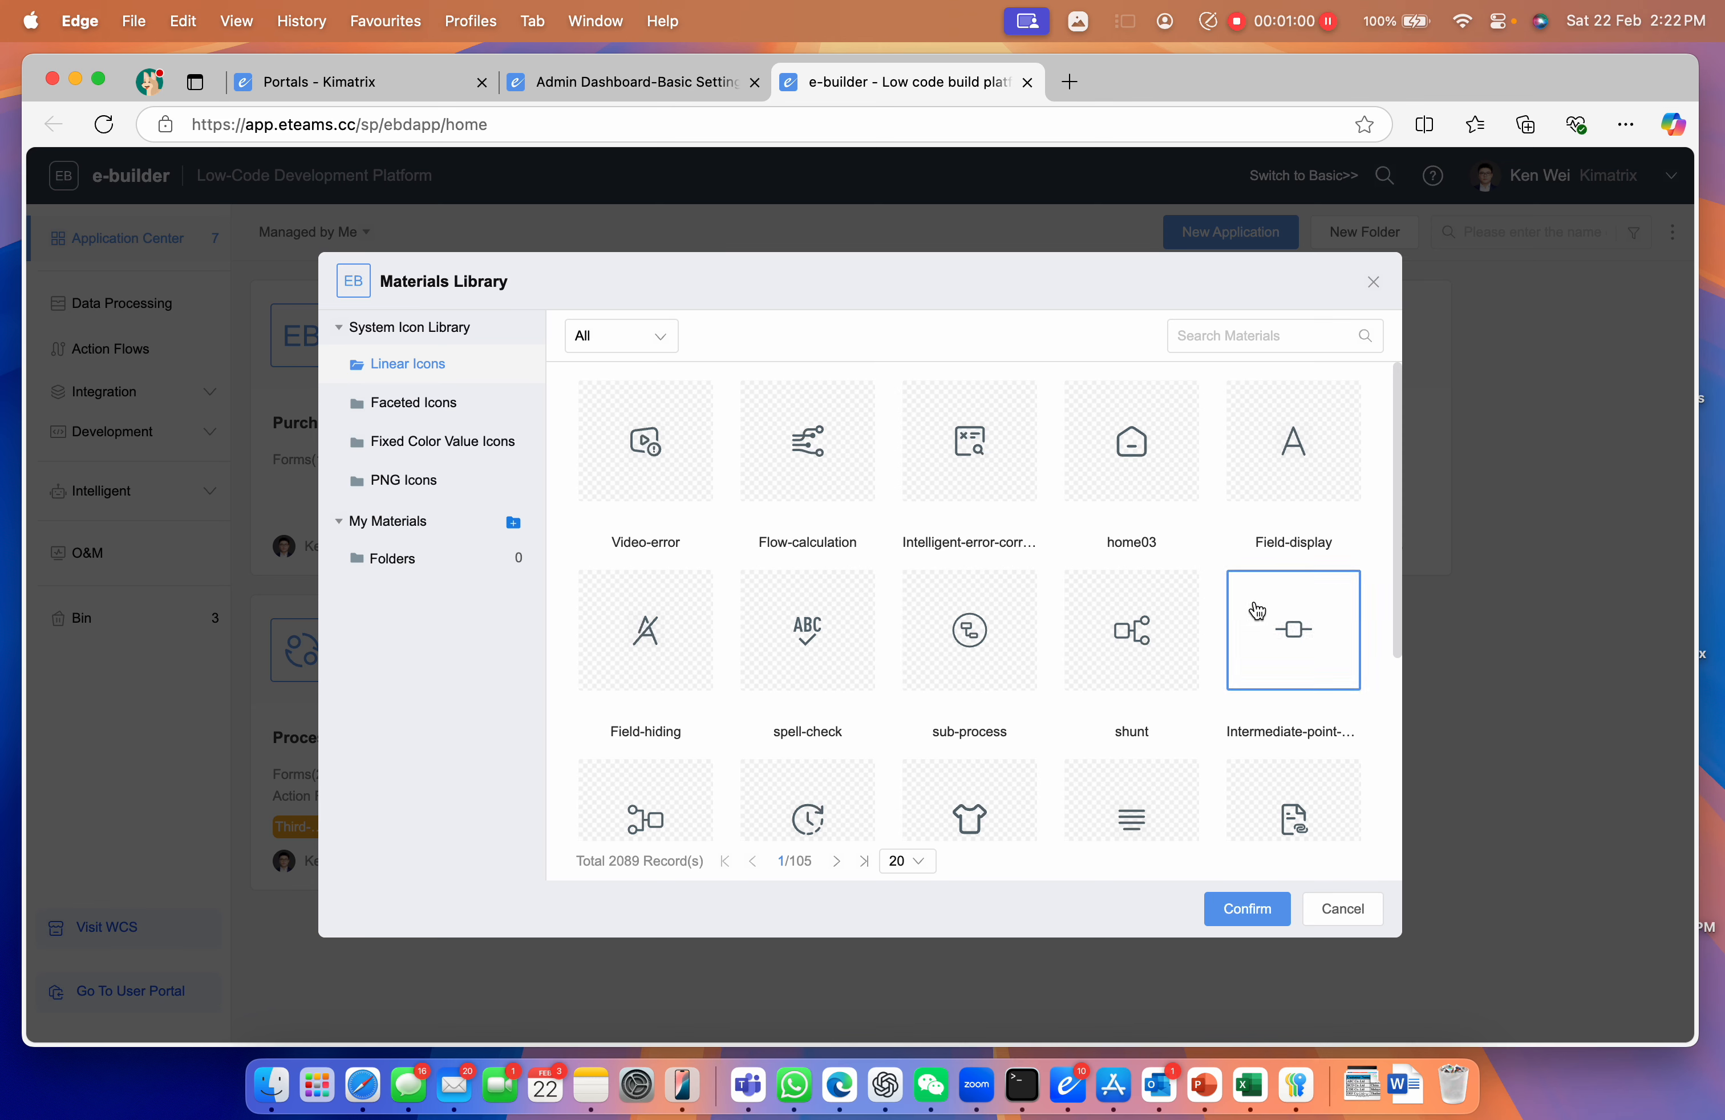
pyautogui.click(1131, 630)
pyautogui.click(1229, 911)
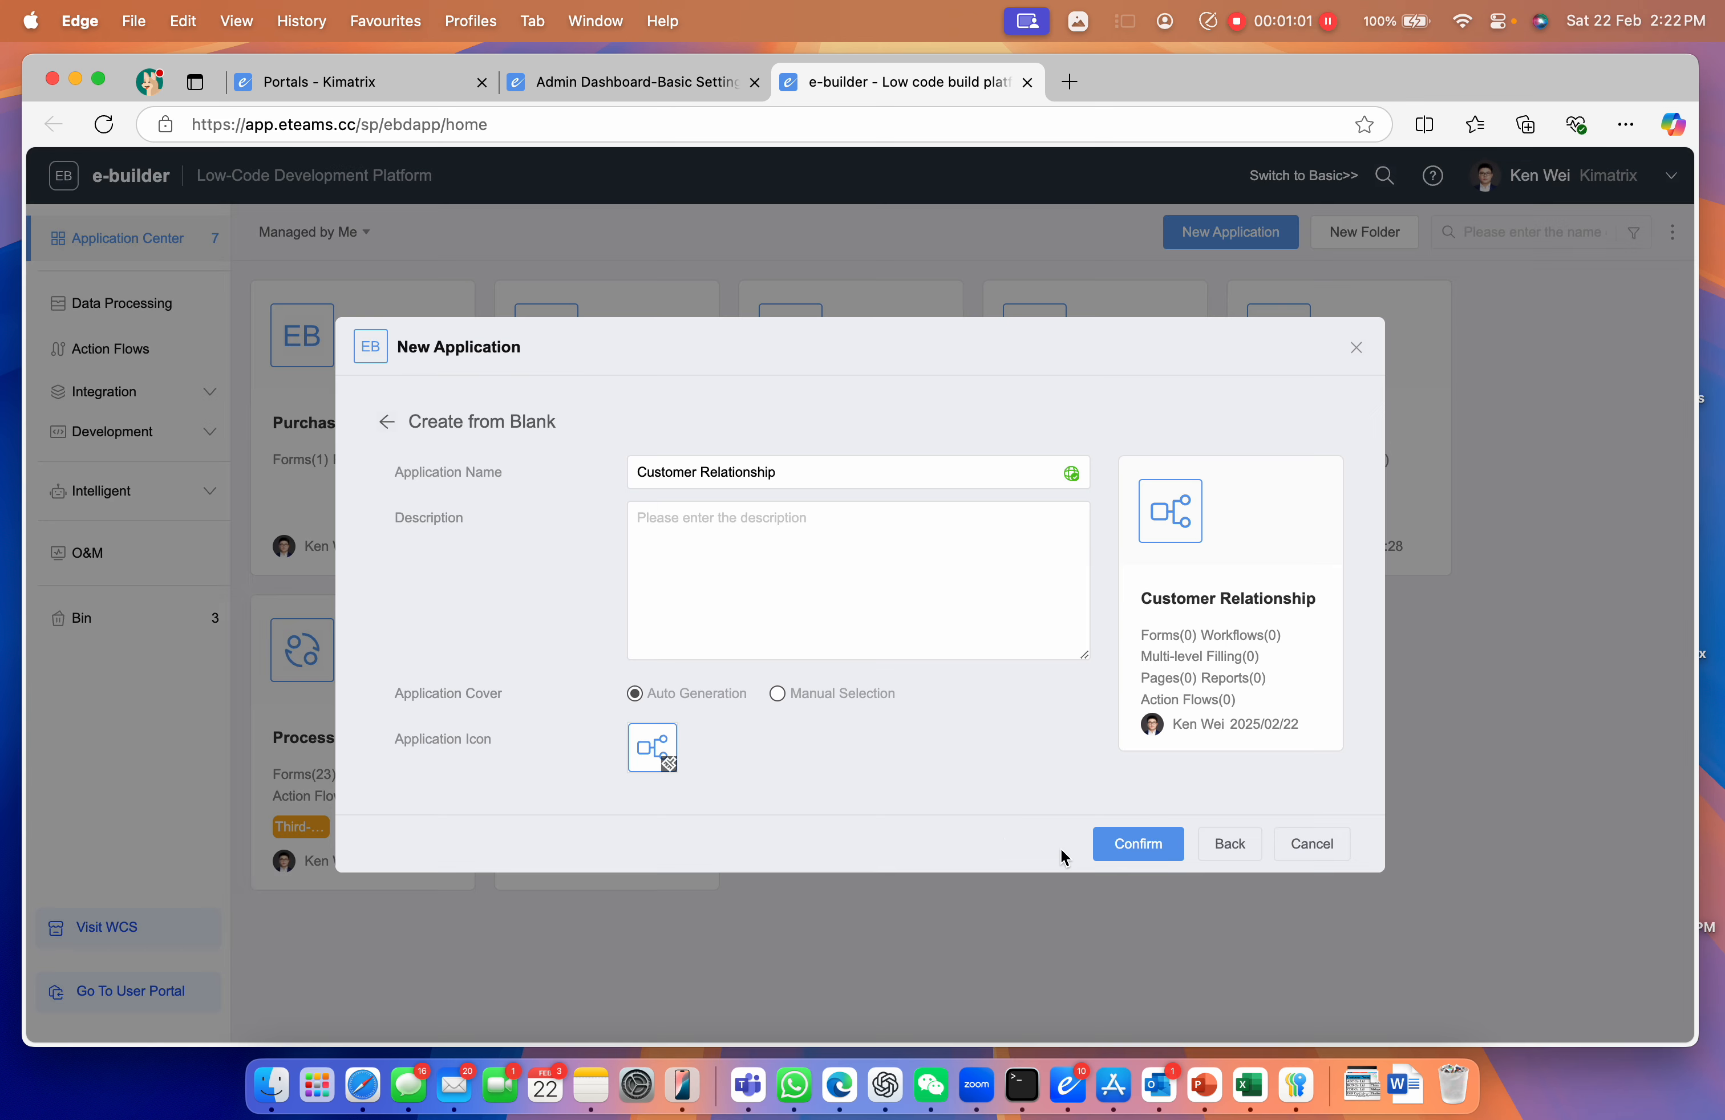
pyautogui.click(1119, 844)
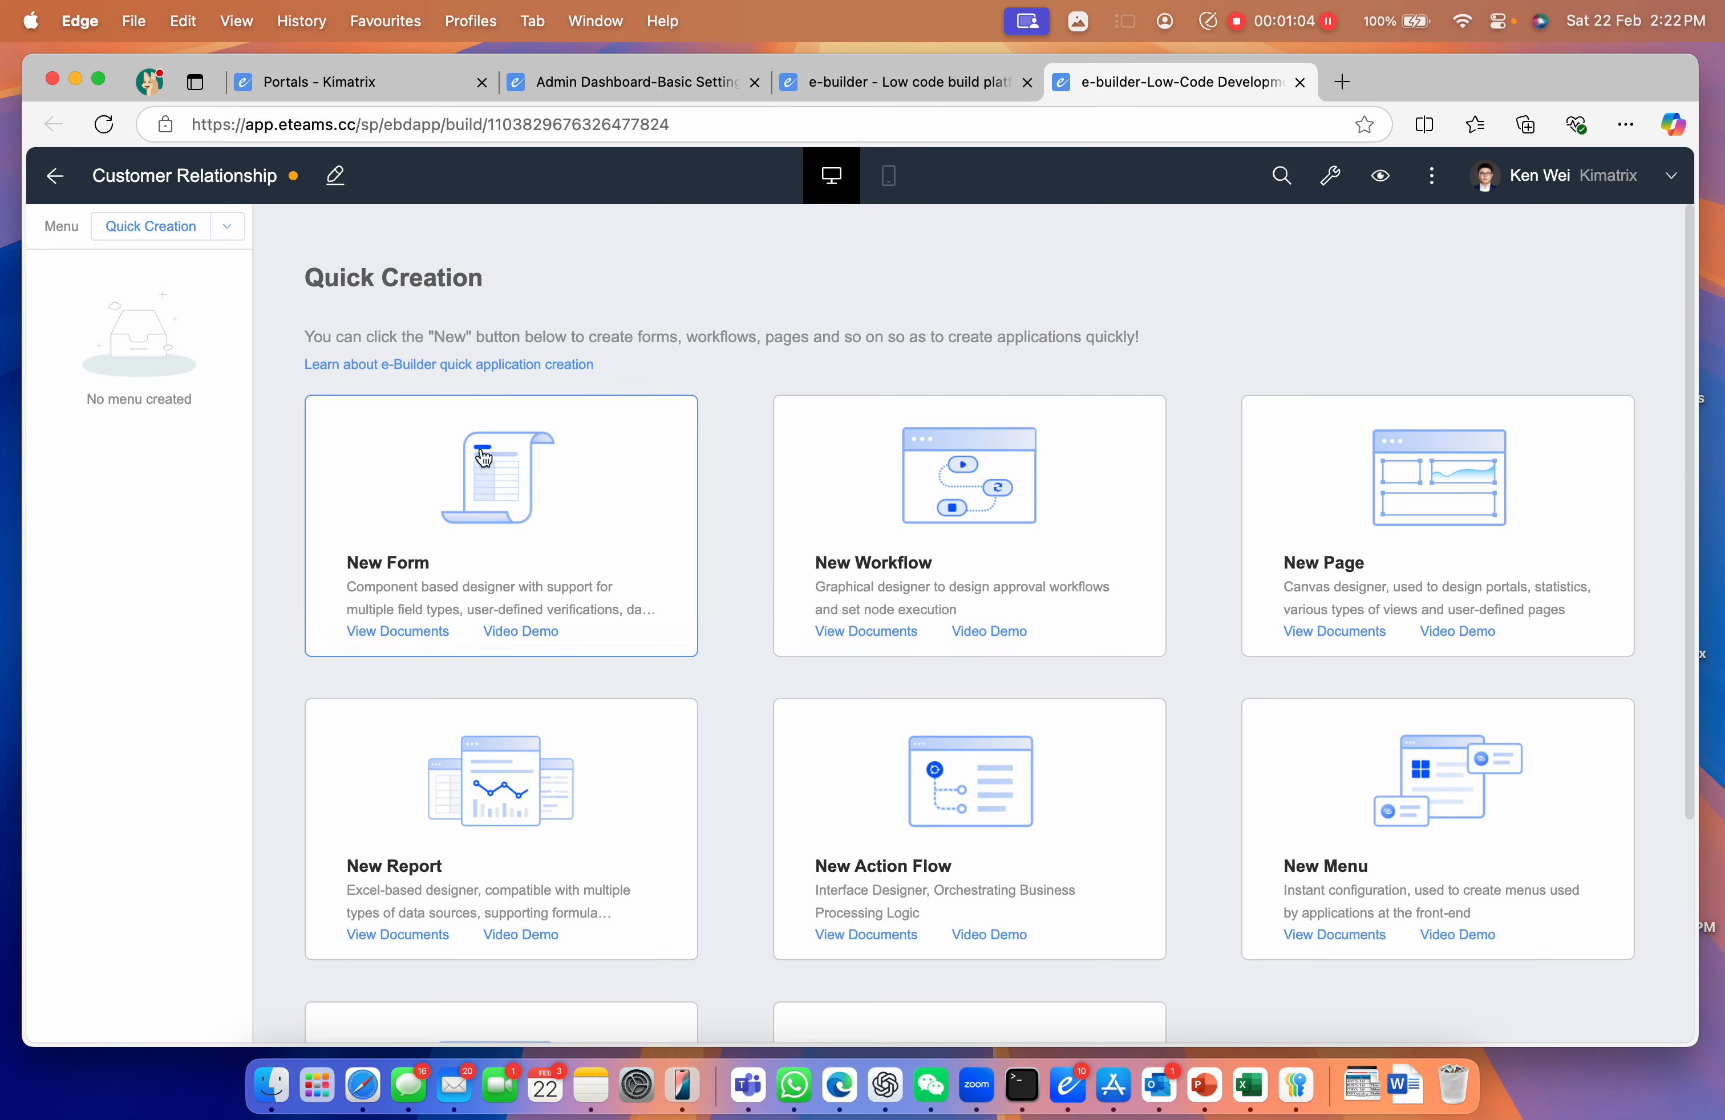
# Reopen Customer Relationship from the Application Center and choose New Form in Quick Creation
pyautogui.click(55, 178)
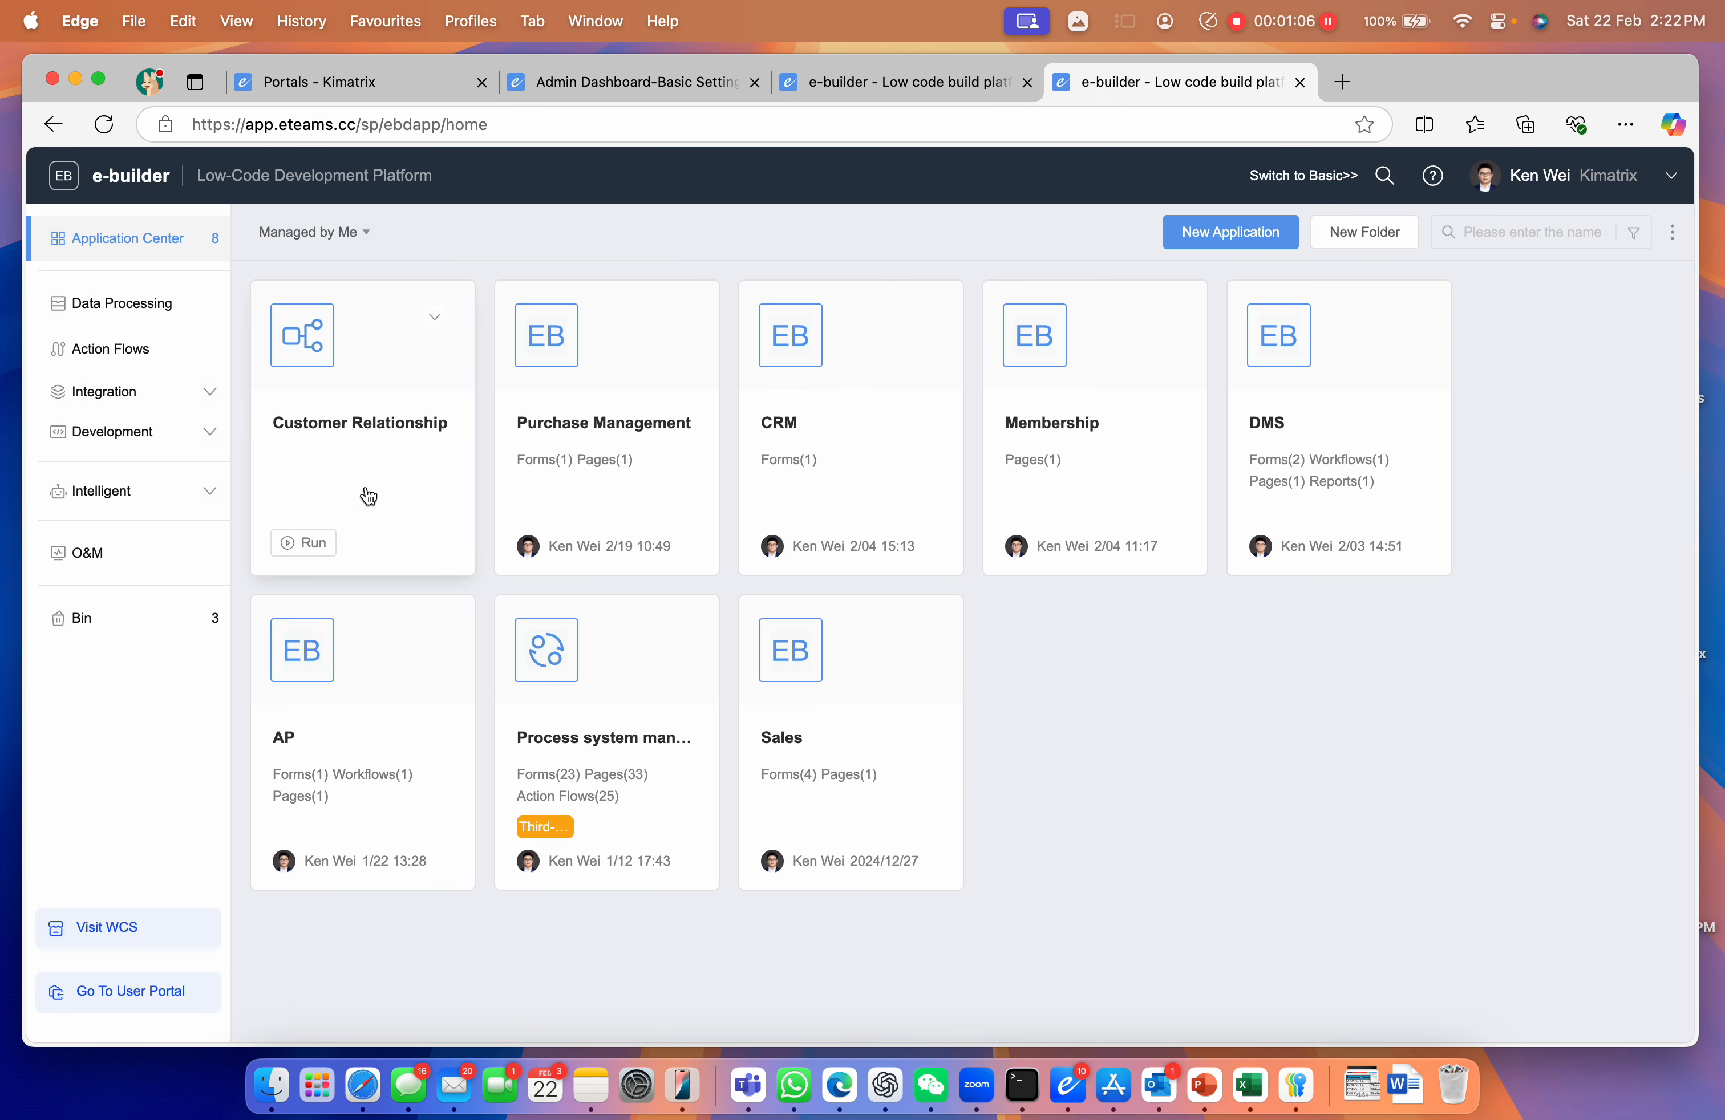
pyautogui.click(370, 429)
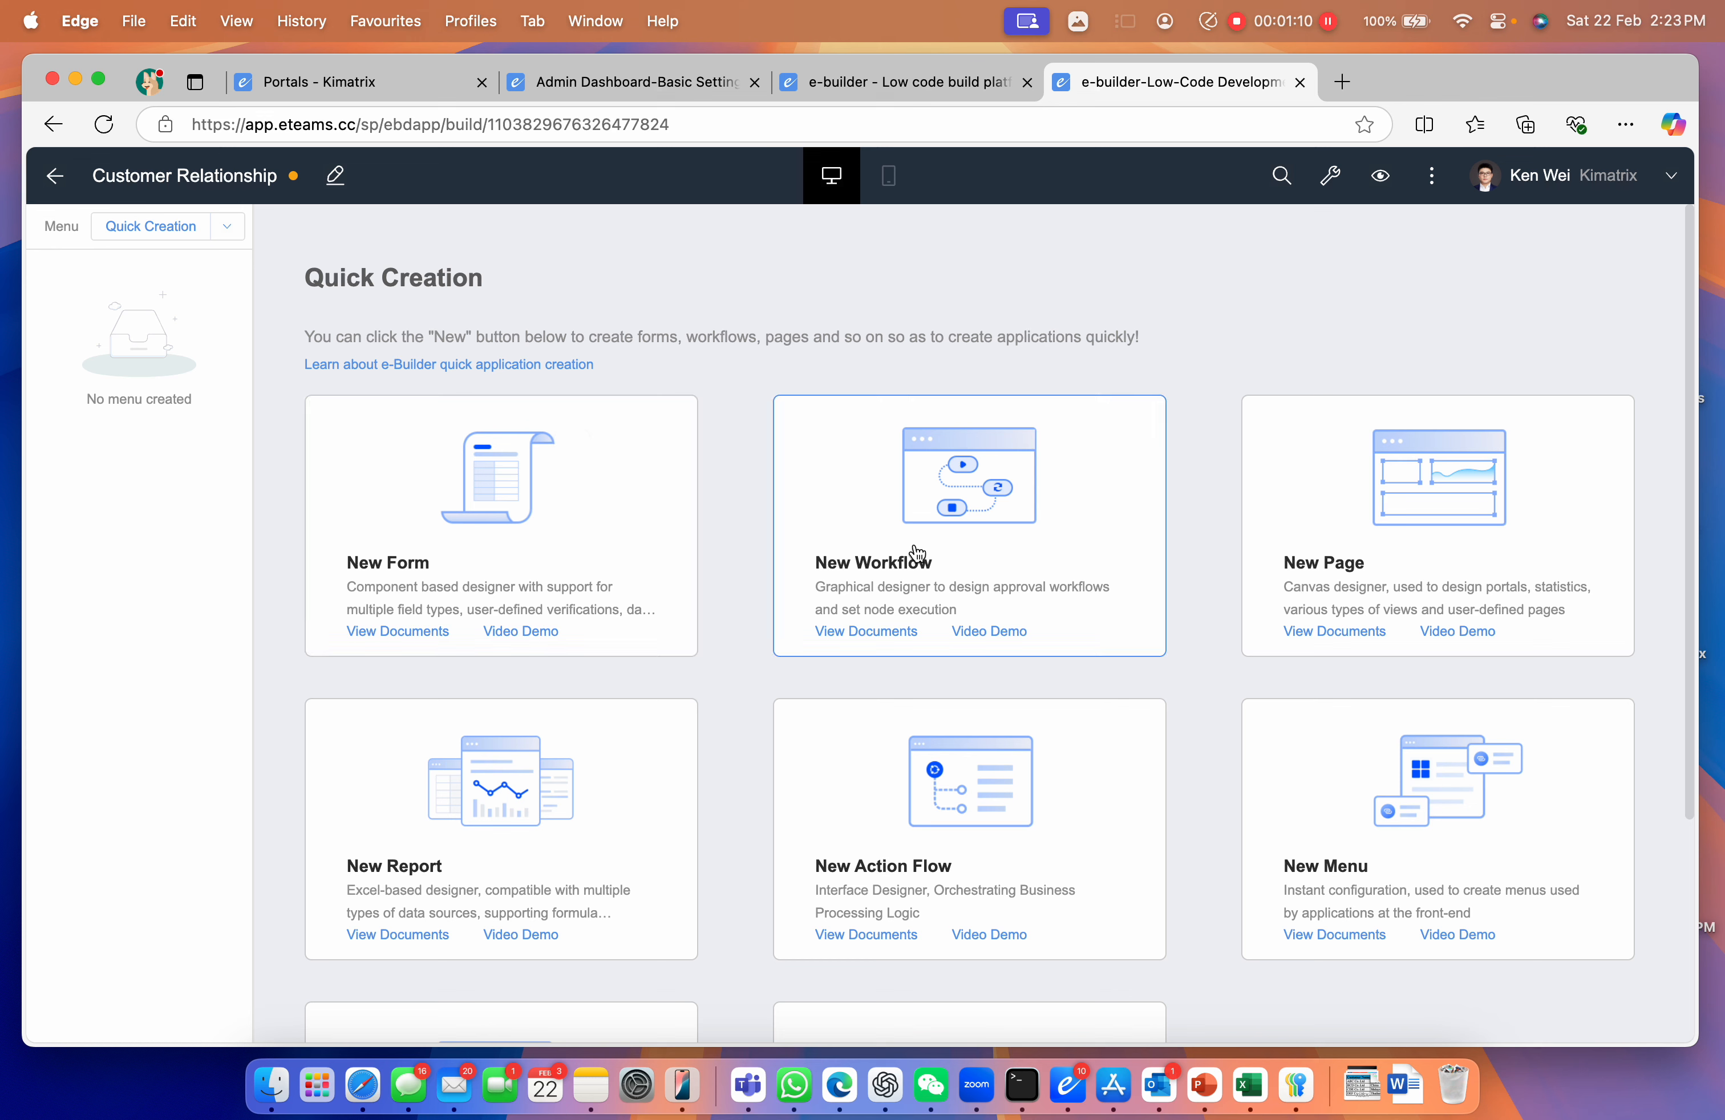
pyautogui.scroll(-2, 558, 813)
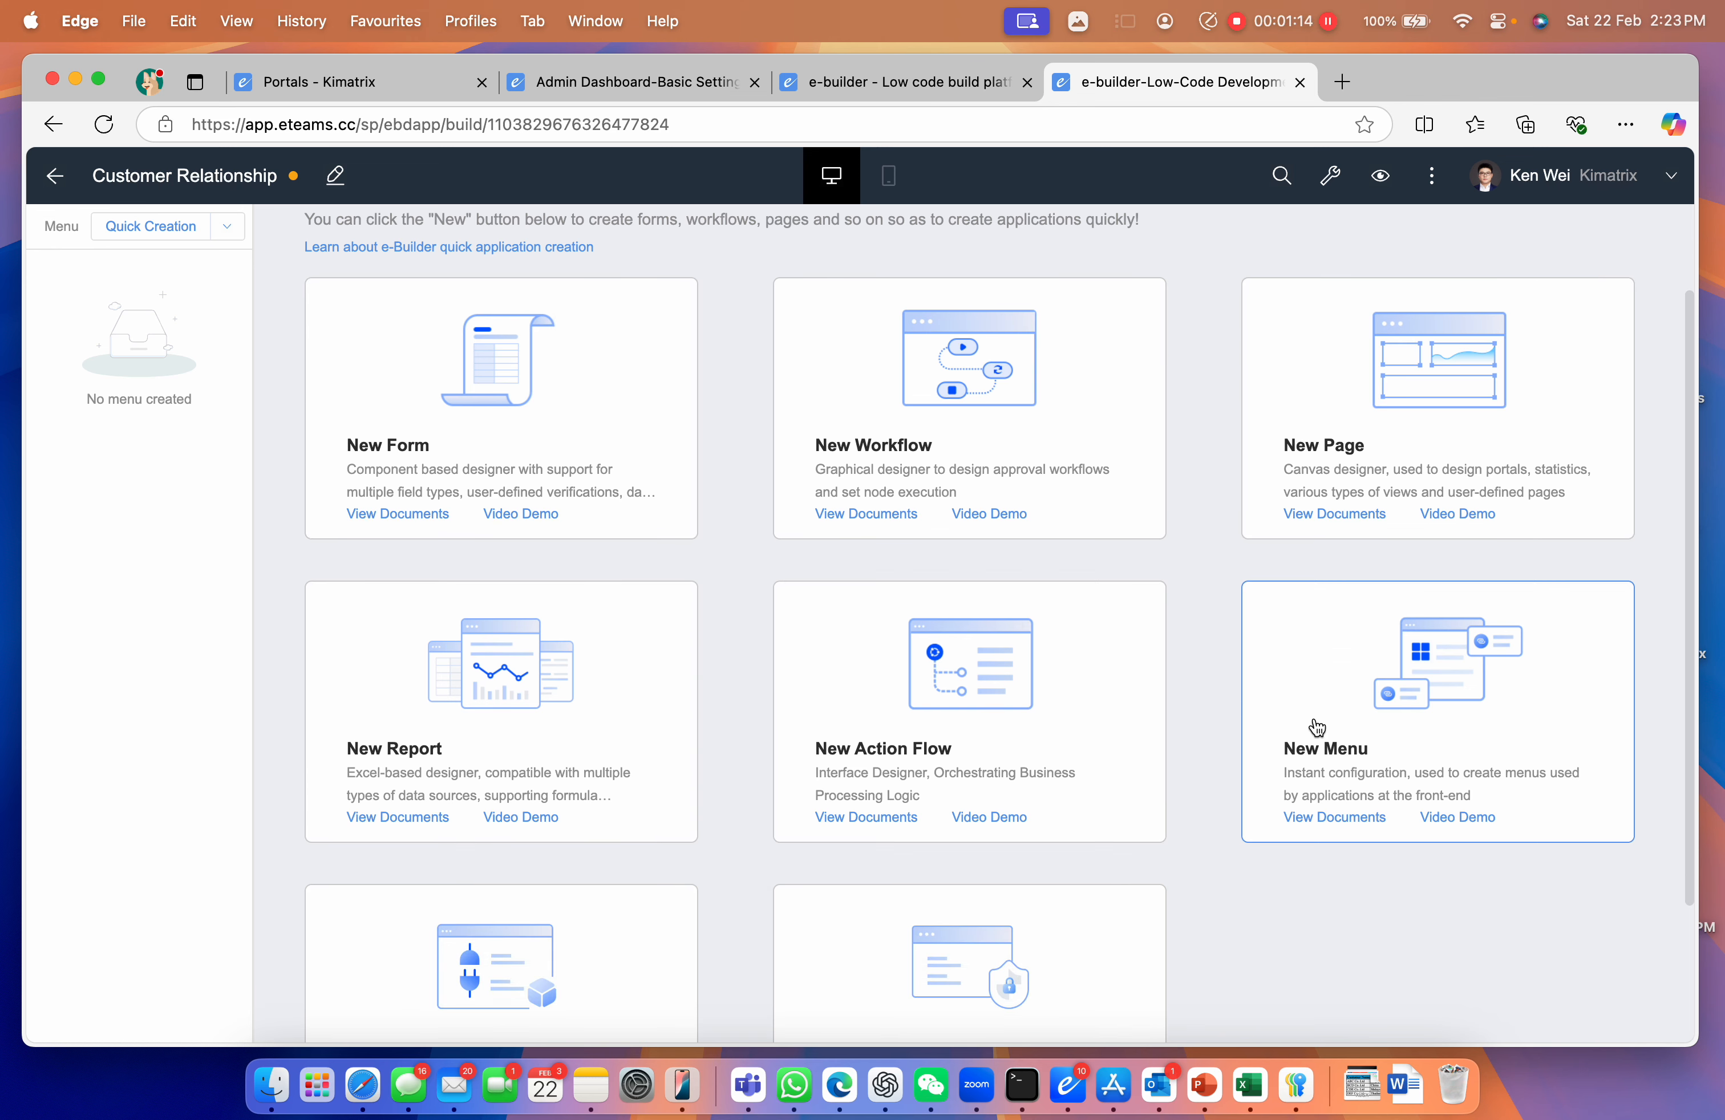
pyautogui.scroll(-2, 1313, 723)
pyautogui.scroll(-2, 567, 887)
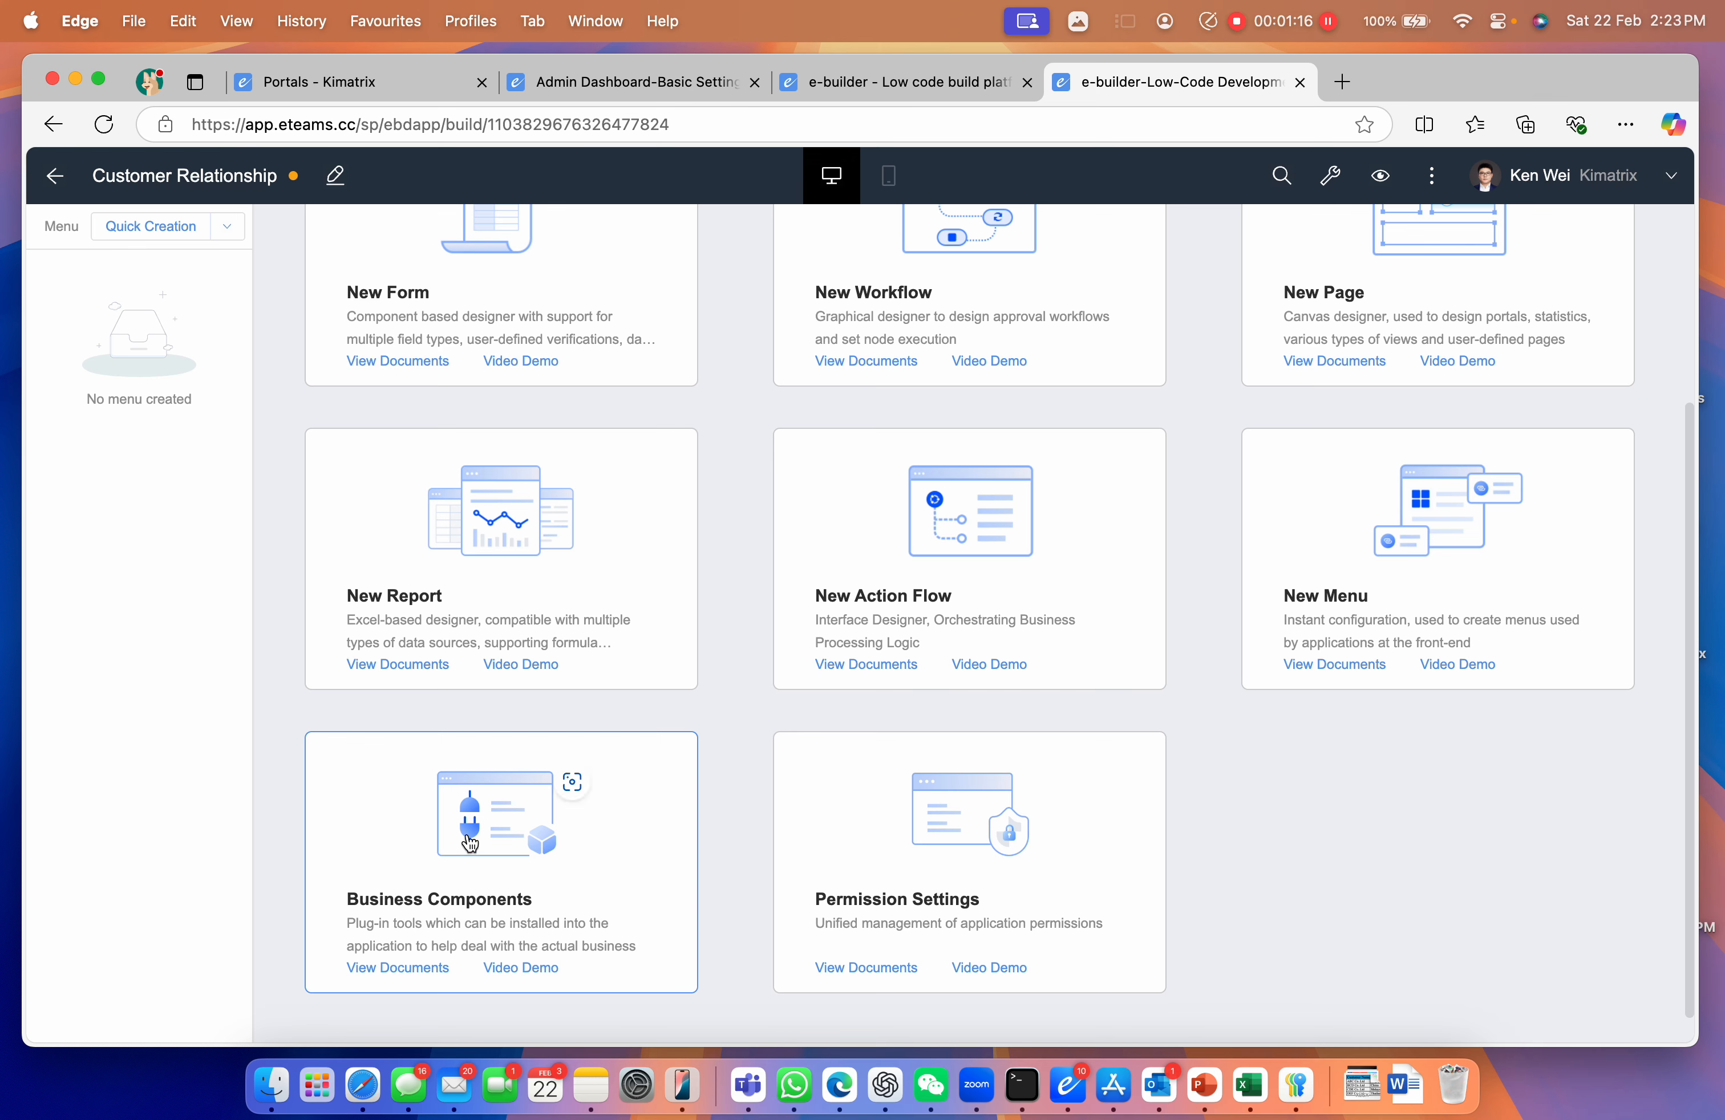
pyautogui.scroll(6, 931, 877)
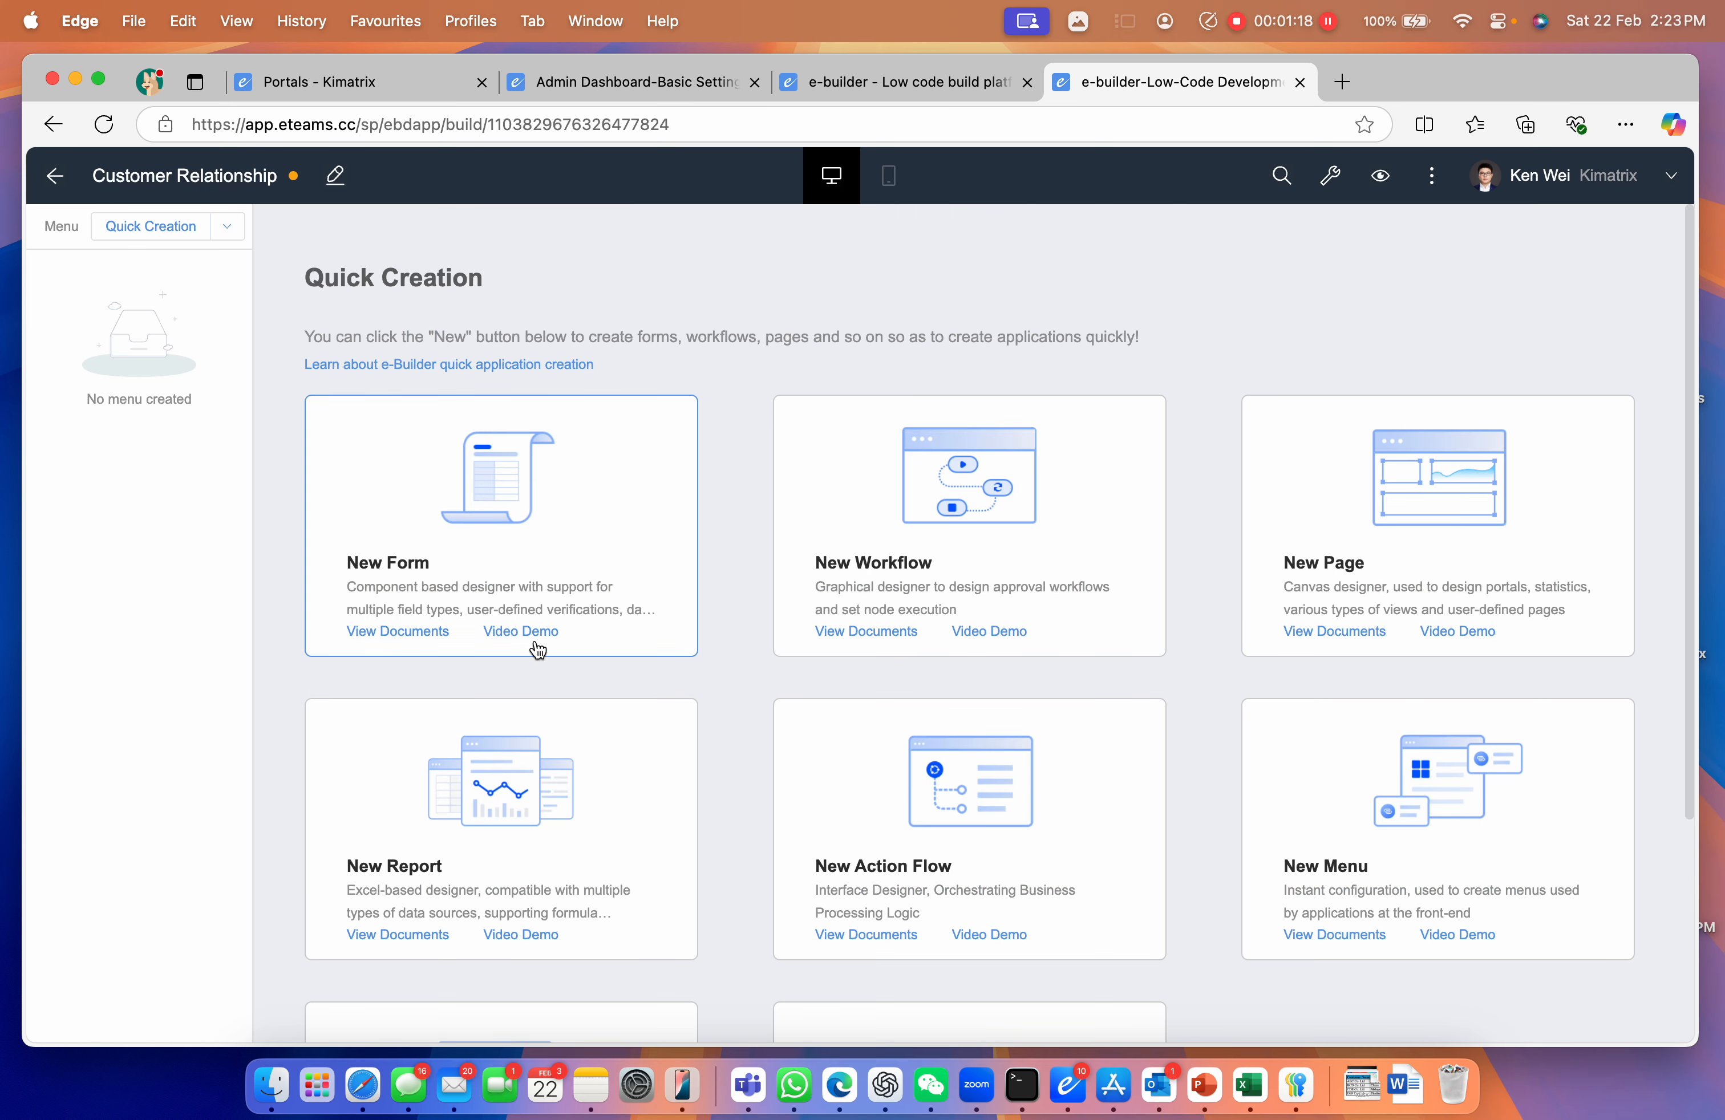
pyautogui.click(471, 520)
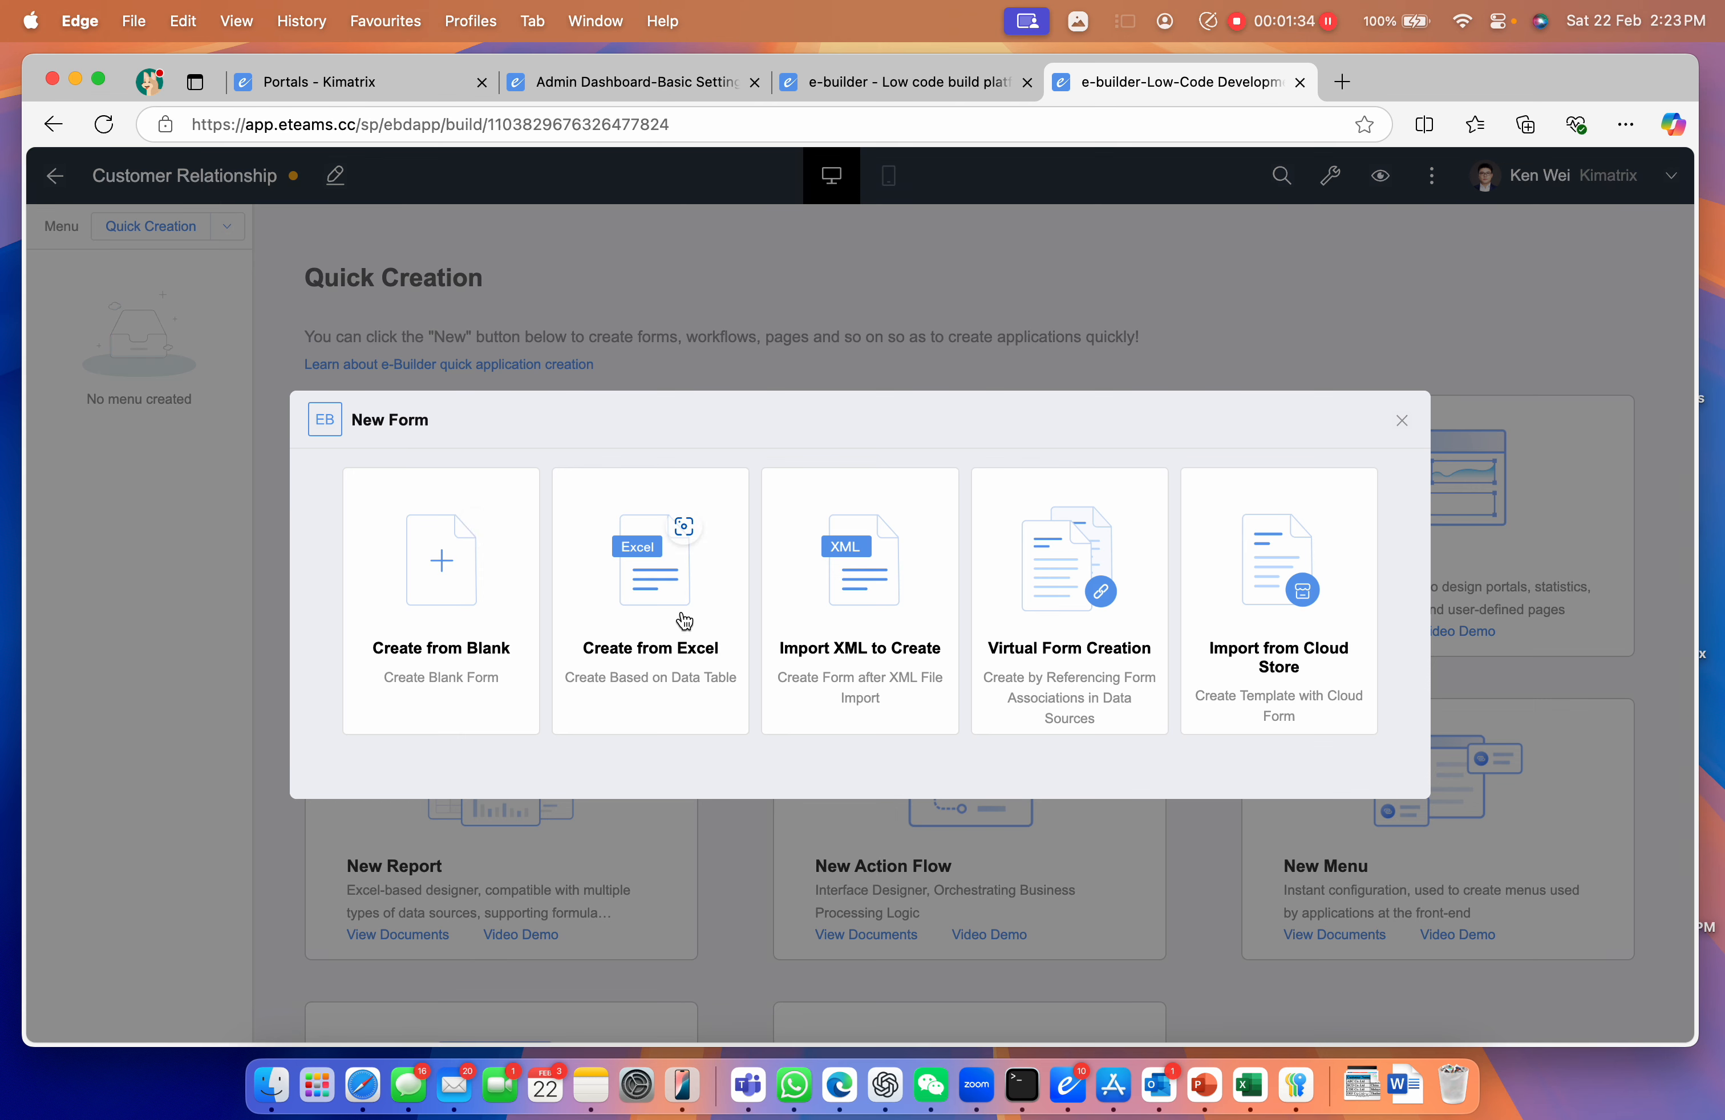
# Start a blank form named 'Customer Master Data'
pyautogui.click(469, 534)
pyautogui.click(798, 450)
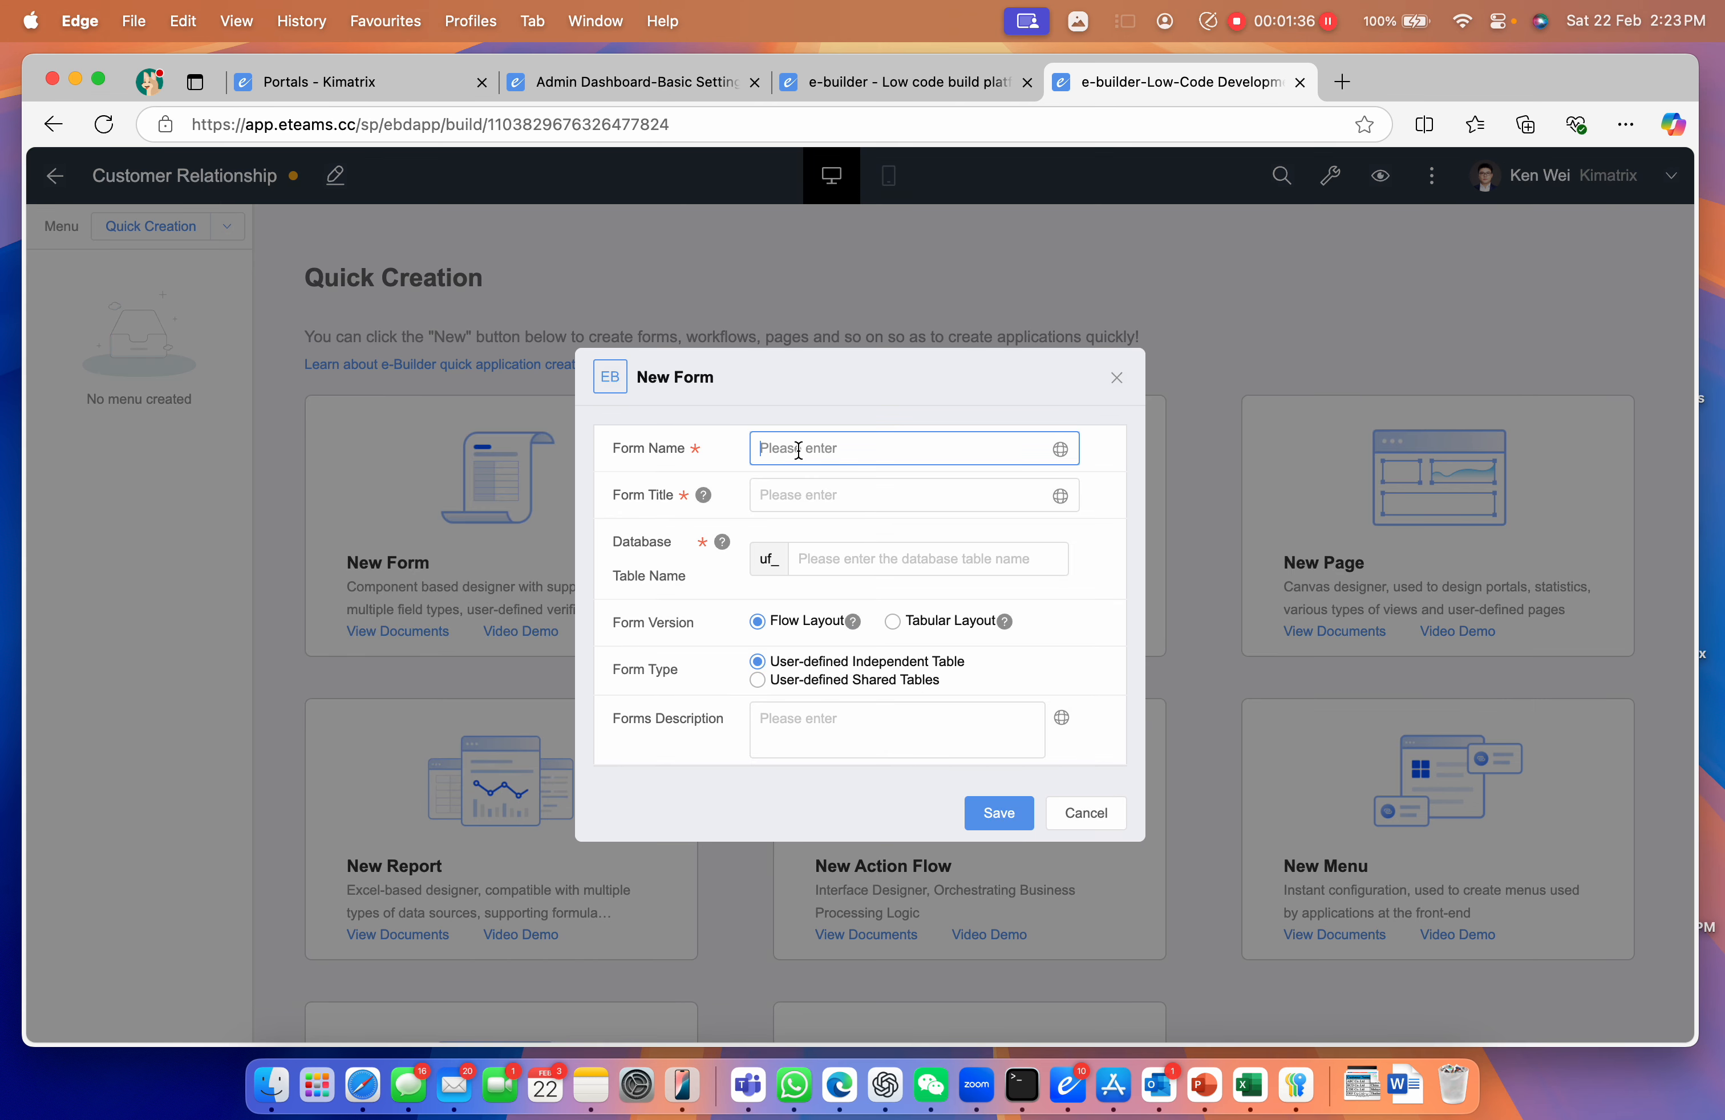
pyautogui.press('capslock')
pyautogui.write('Cust')
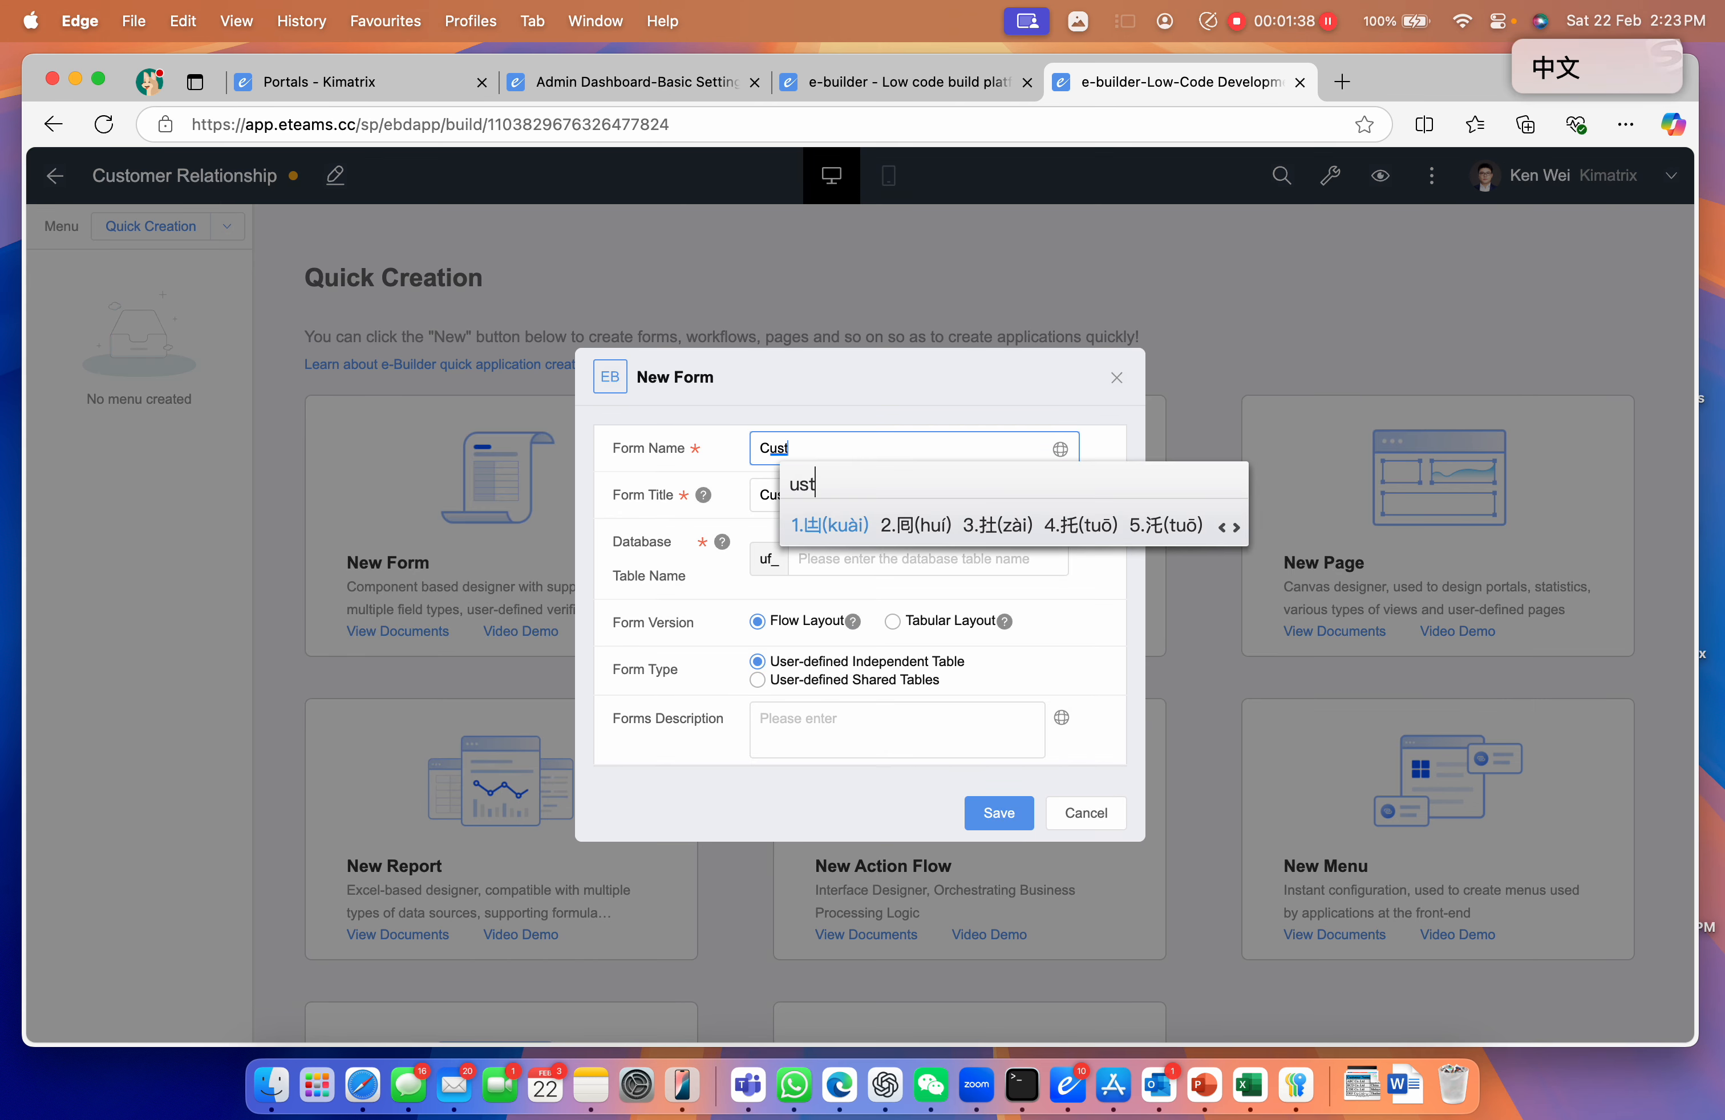
pyautogui.write('omer')
pyautogui.press('capslock')
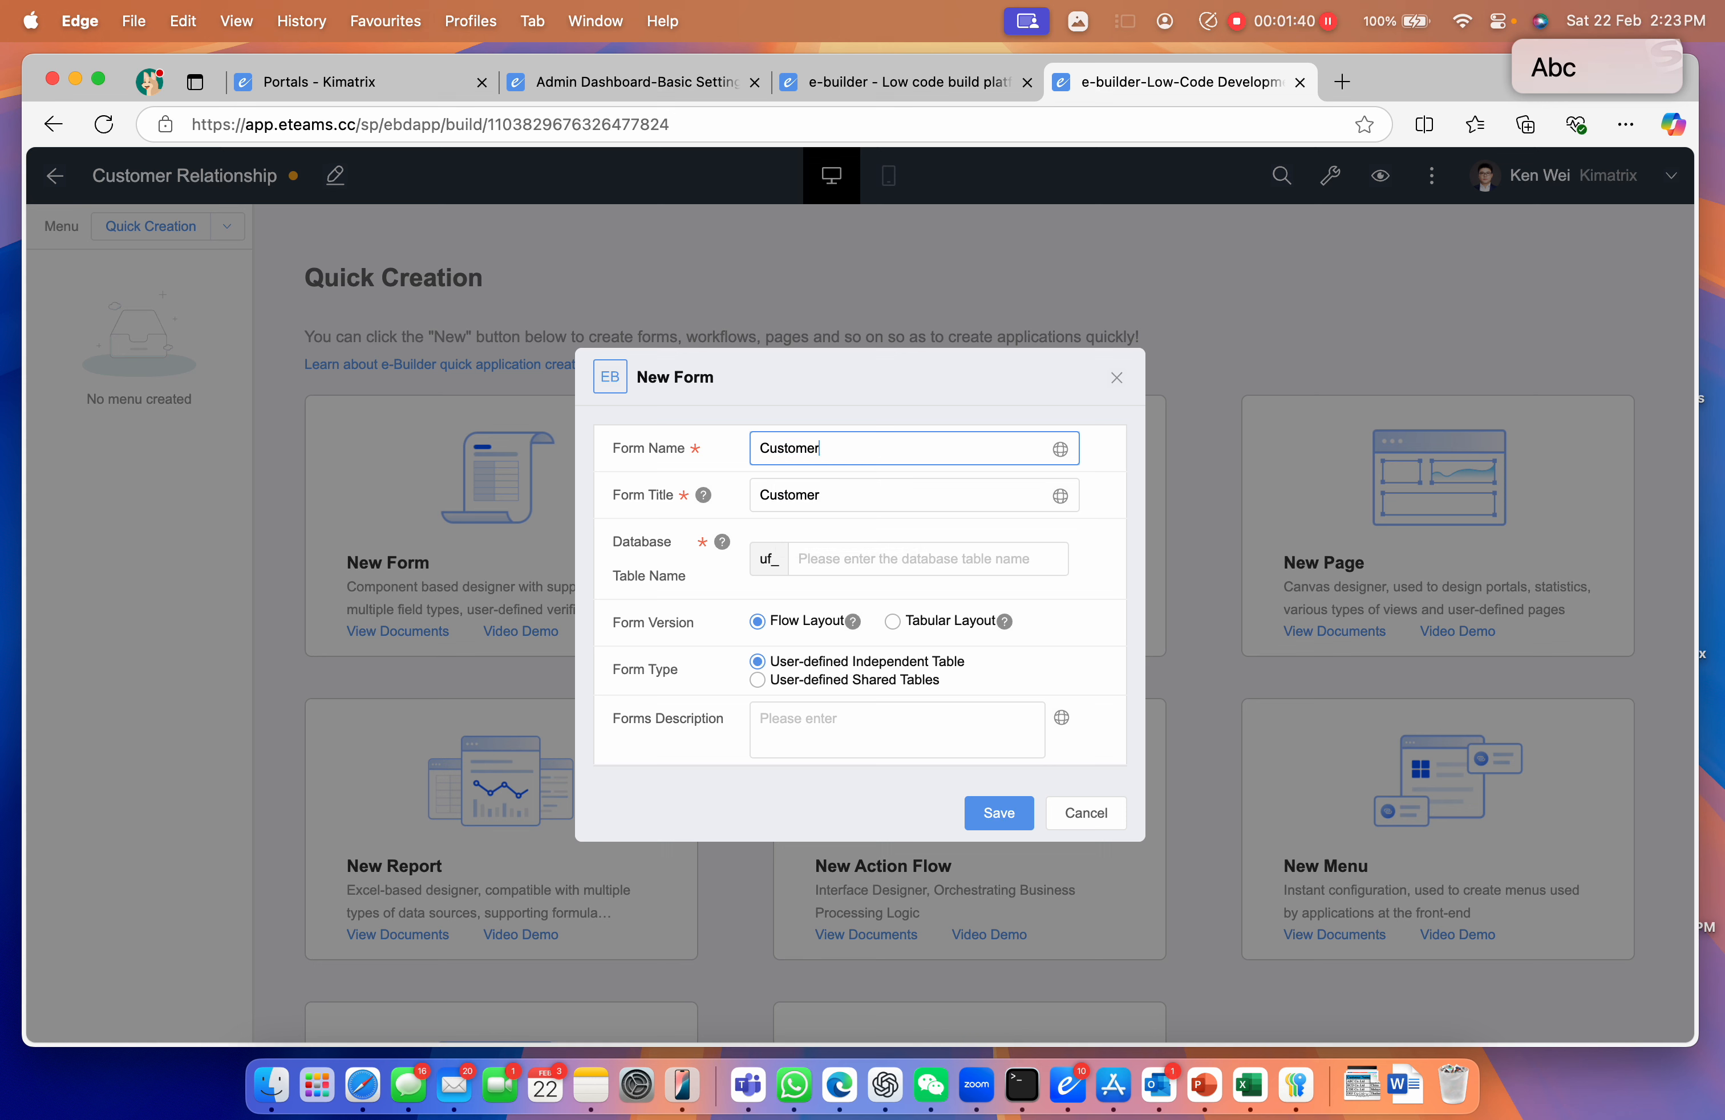
pyautogui.write('Master Data')
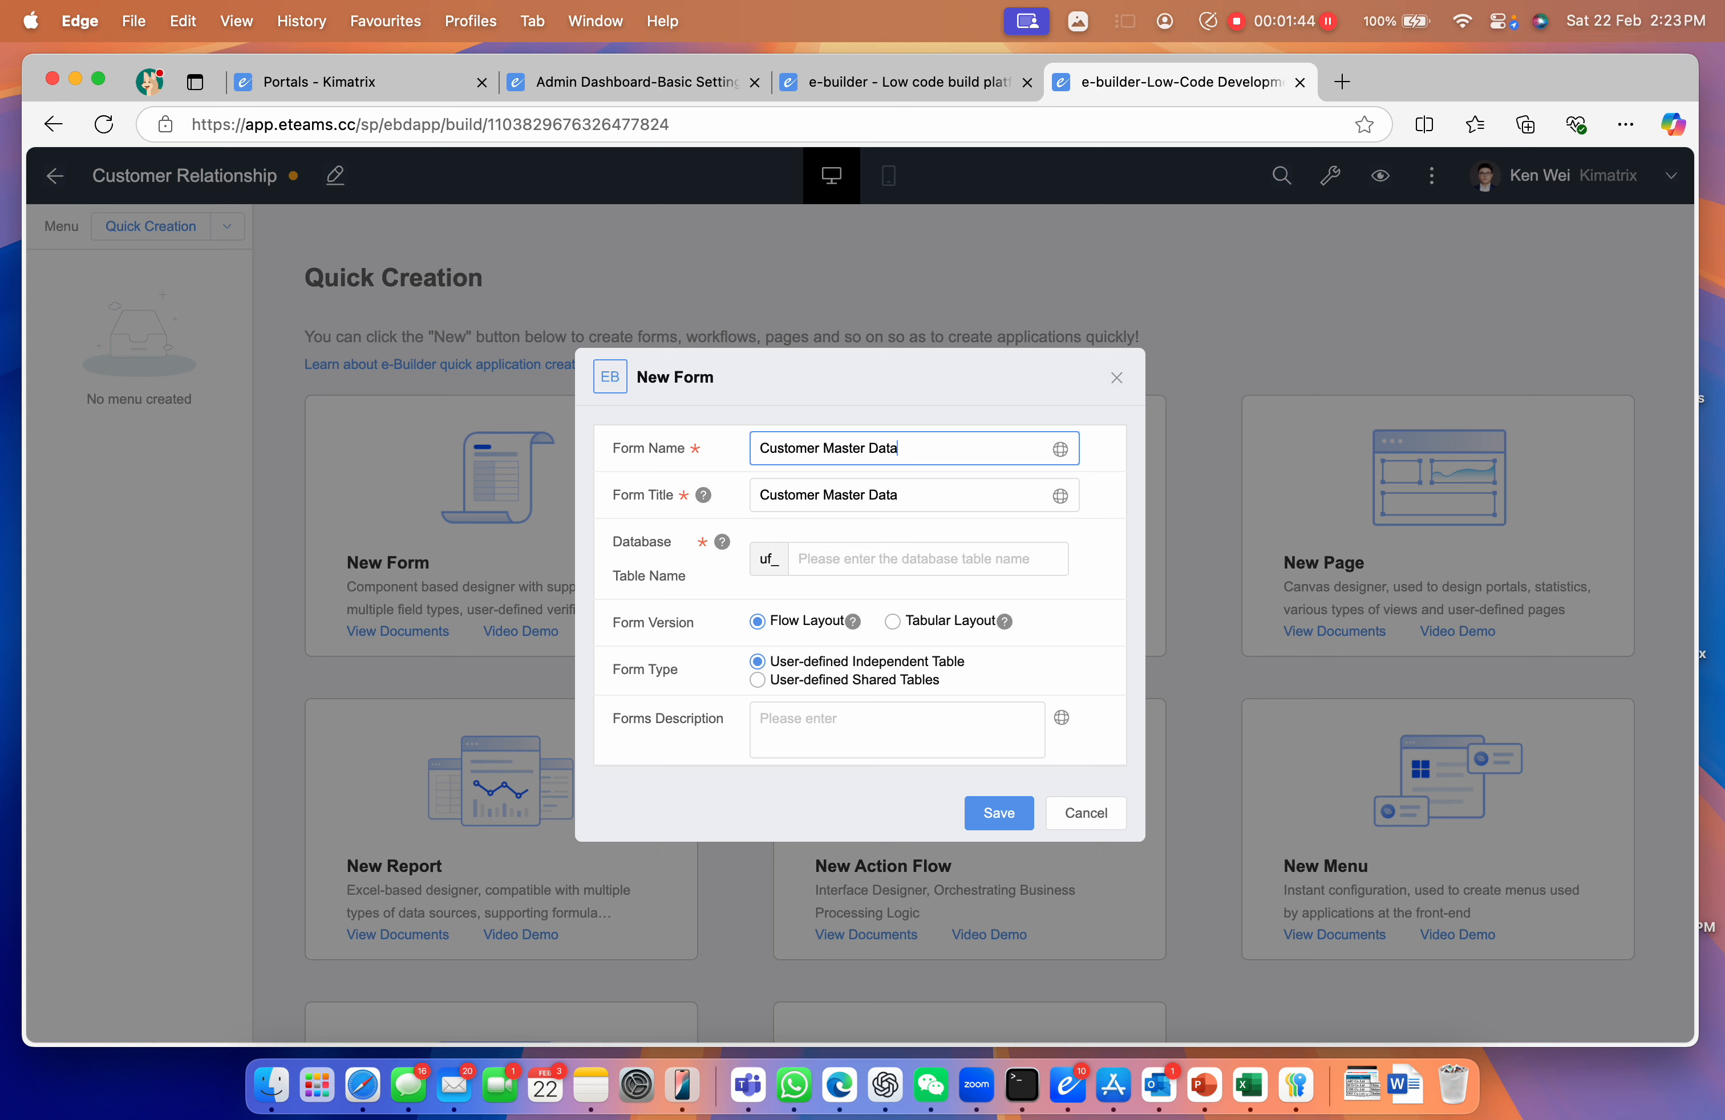
# Set the database table name to CustomerMasterData and save the form
pyautogui.moveTo(936, 449); pyautogui.dragTo(756, 445)
pyautogui.press('super+c')
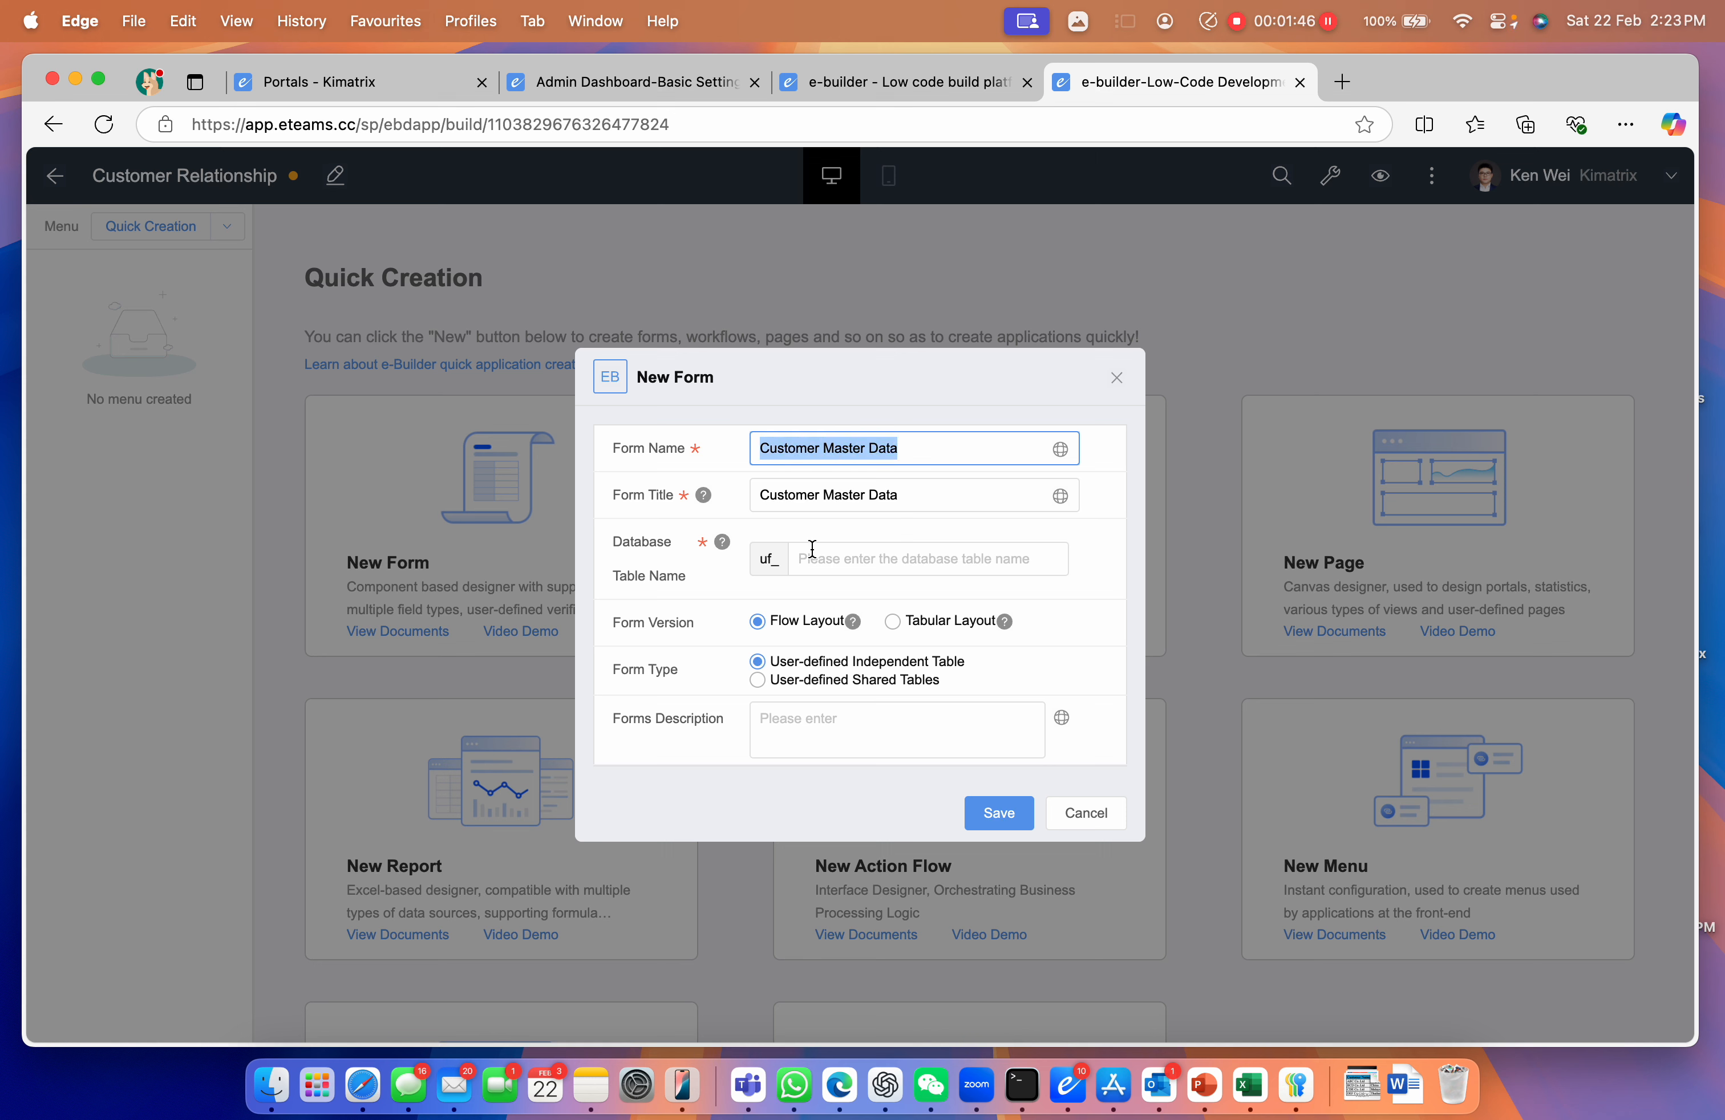
pyautogui.click(807, 557)
pyautogui.press('super+v')
pyautogui.press('BackSpace')
pyautogui.click(904, 558)
pyautogui.press('BackSpace')
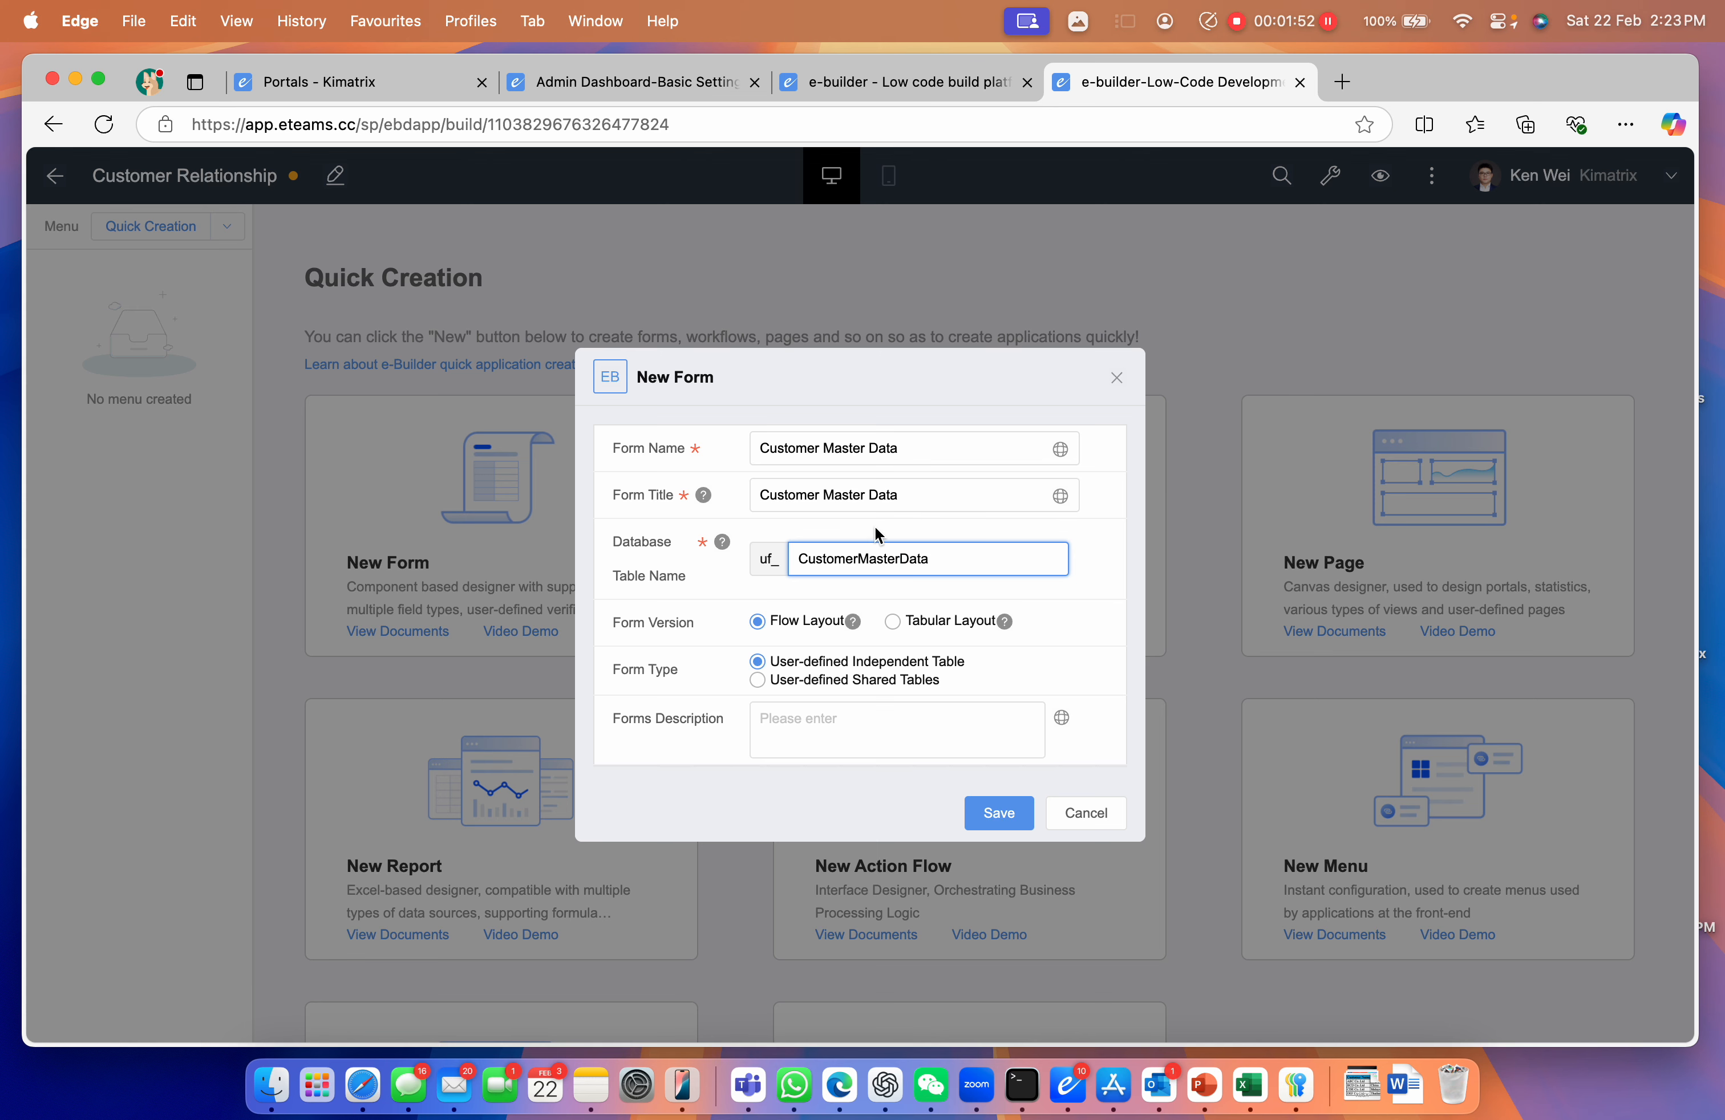
pyautogui.click(1020, 825)
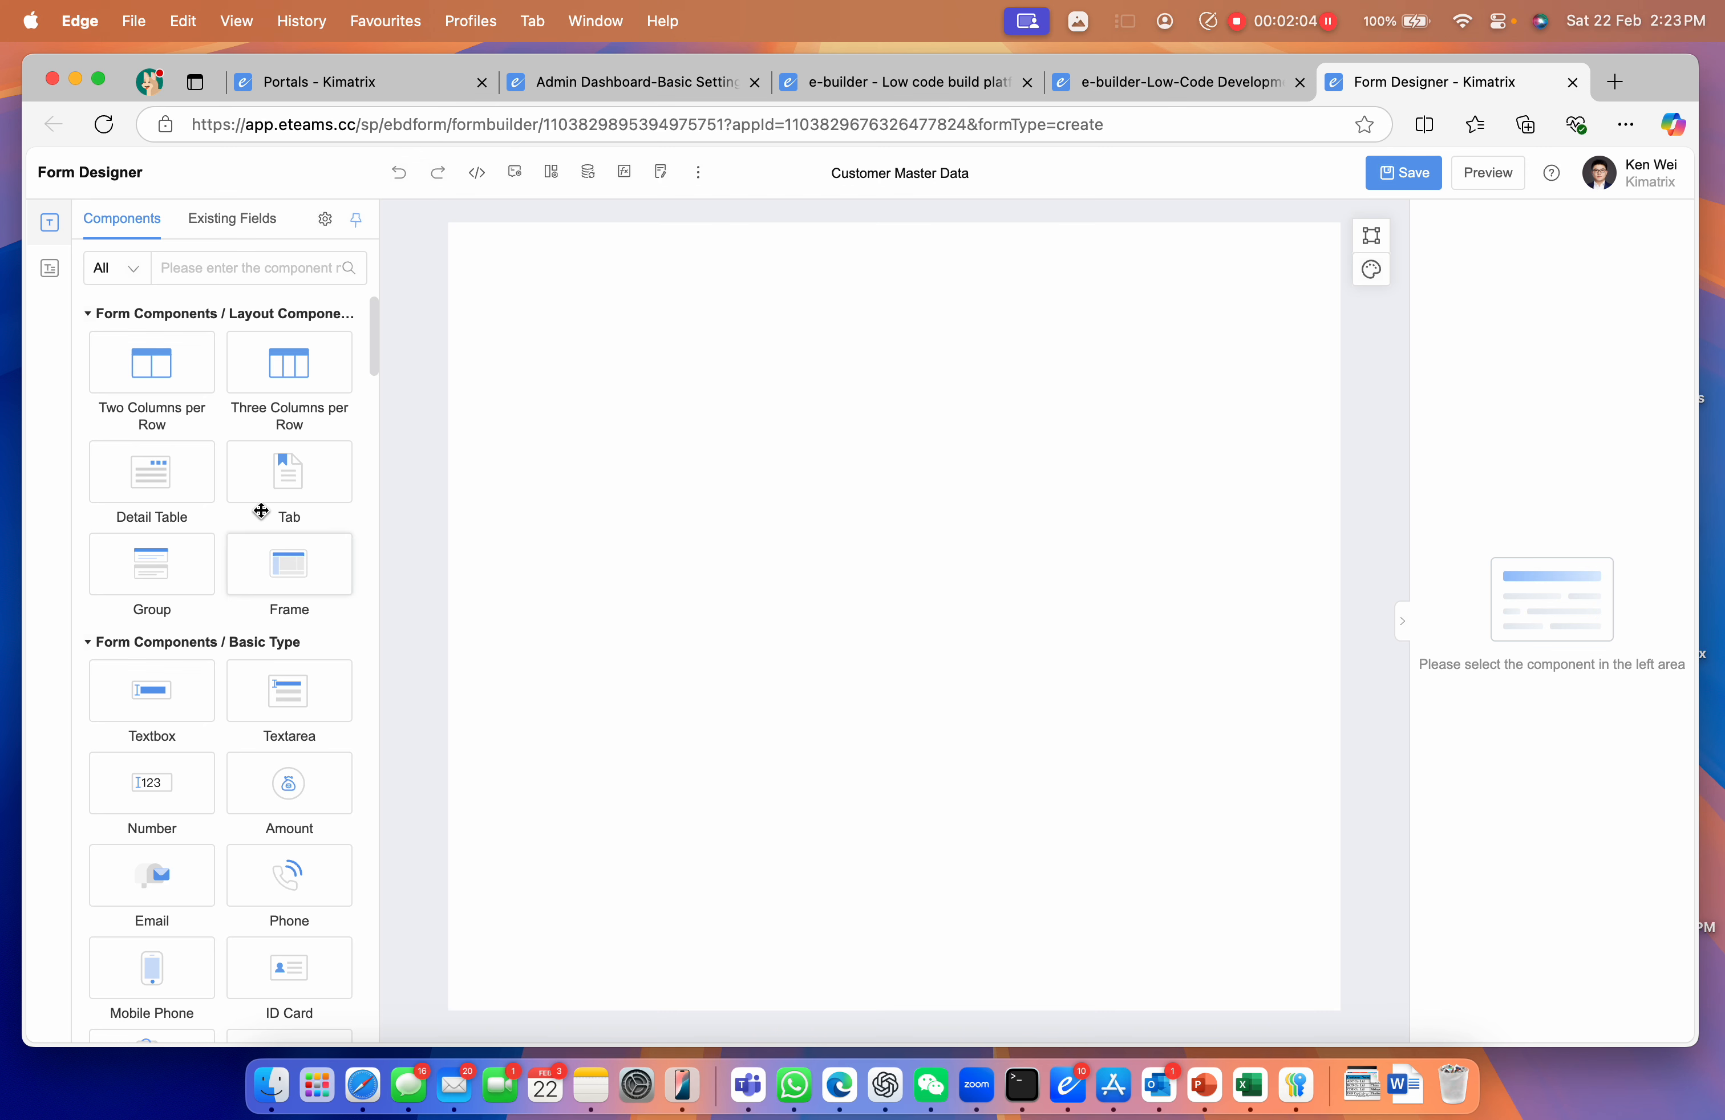
# Add a No. numbering field to the form and rename it 'Customer Code'
pyautogui.scroll(-3, 227, 611)
pyautogui.scroll(-5, 229, 617)
pyautogui.scroll(8, 227, 608)
pyautogui.click(219, 270)
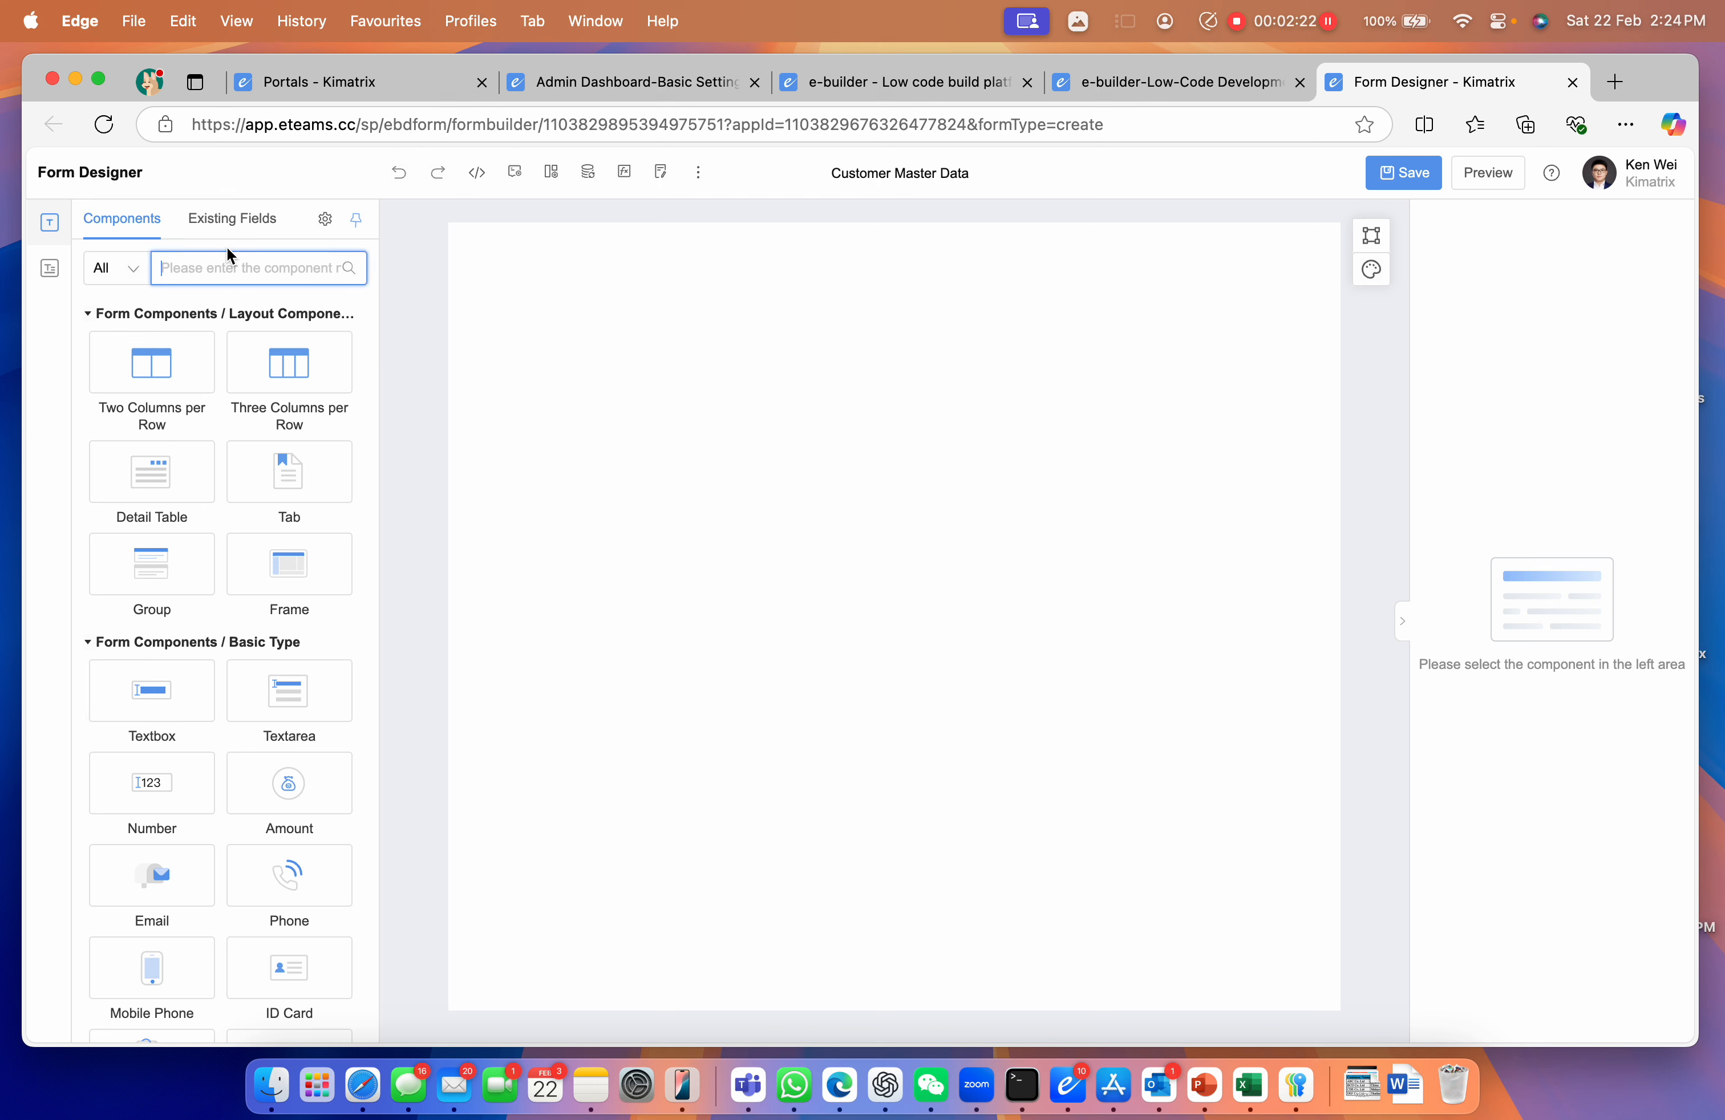
pyautogui.write('no')
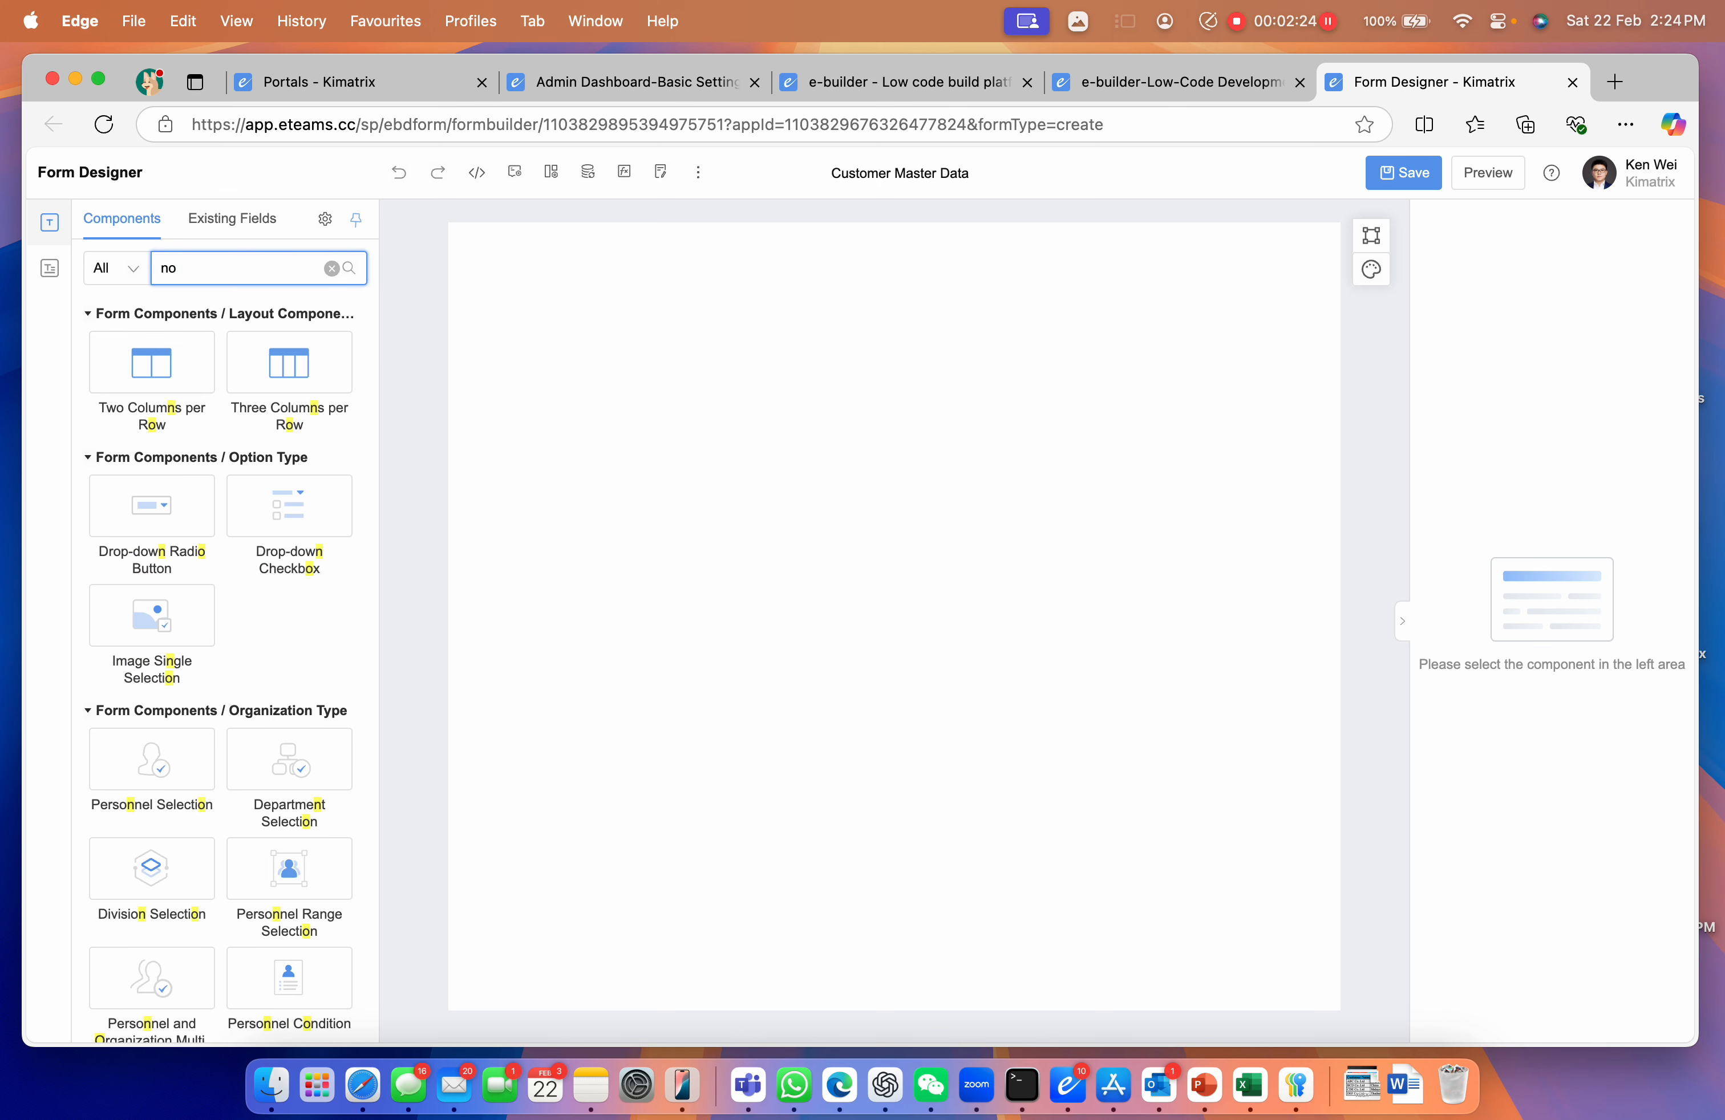
pyautogui.write('.')
pyautogui.moveTo(142, 355); pyautogui.dragTo(456, 310)
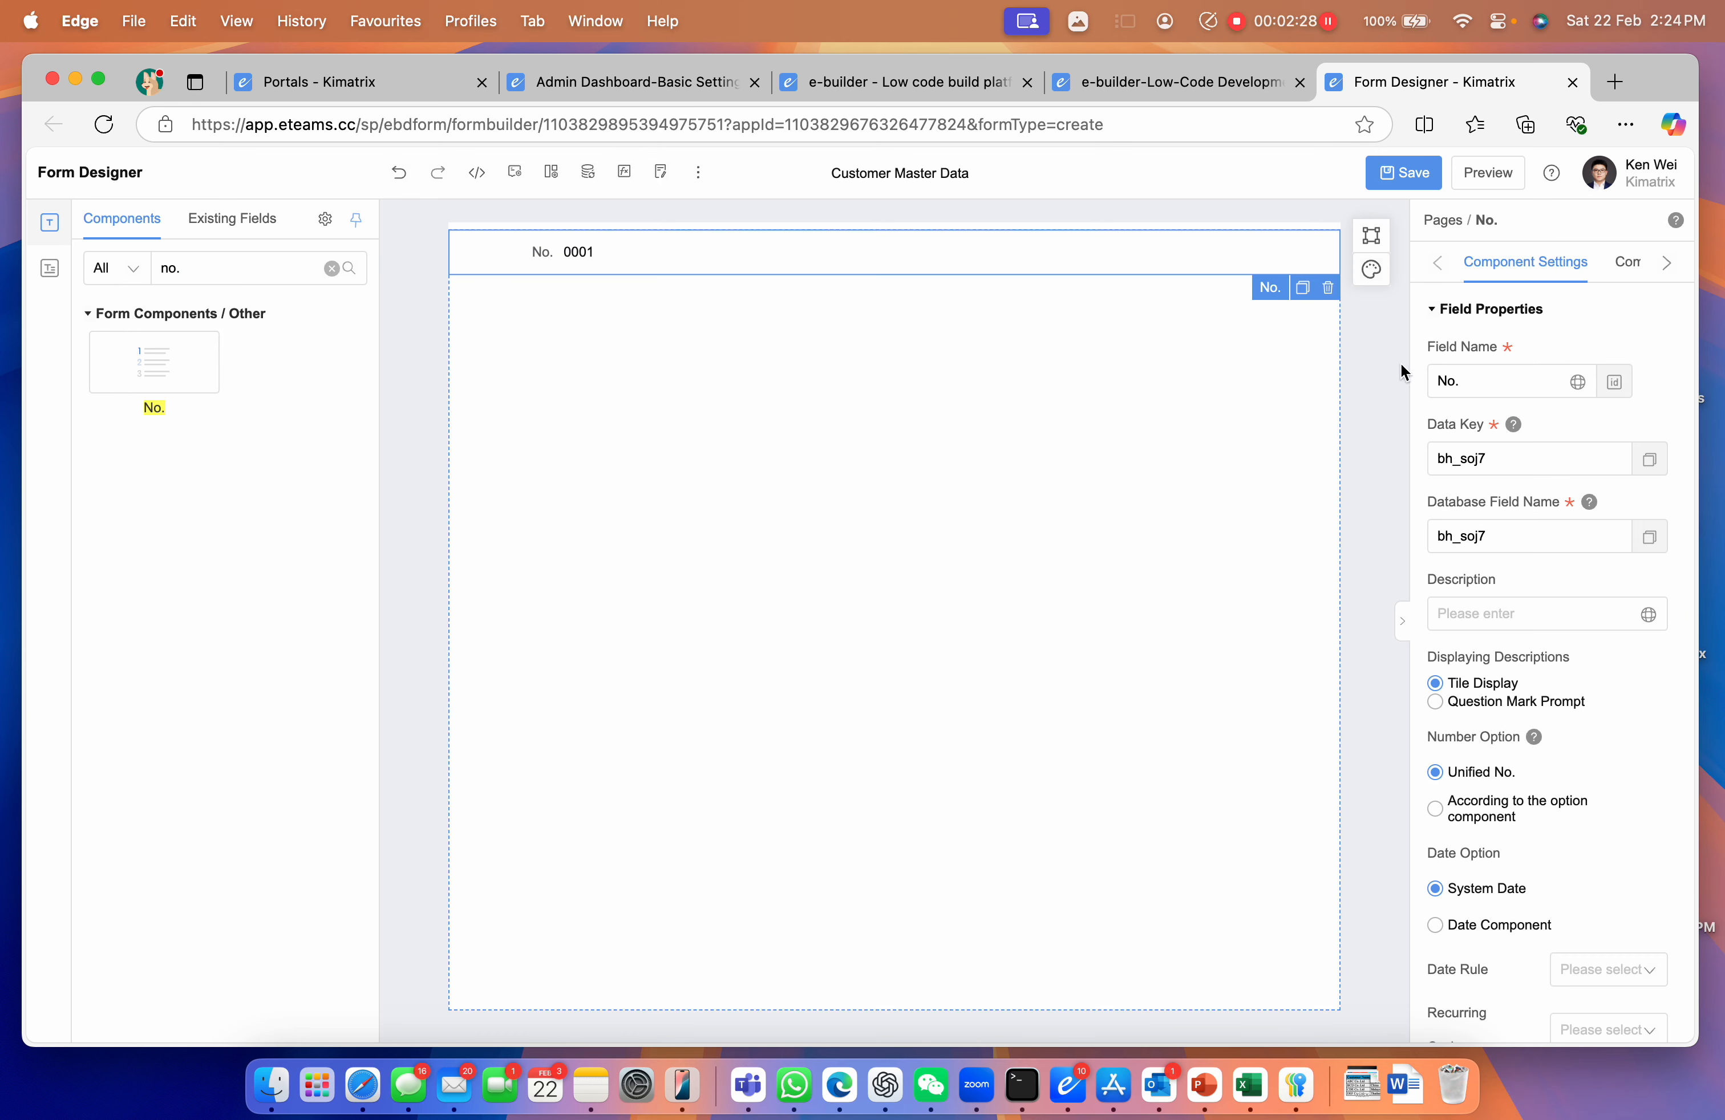
pyautogui.tripleClick(1468, 378)
pyautogui.write('Customer Code')
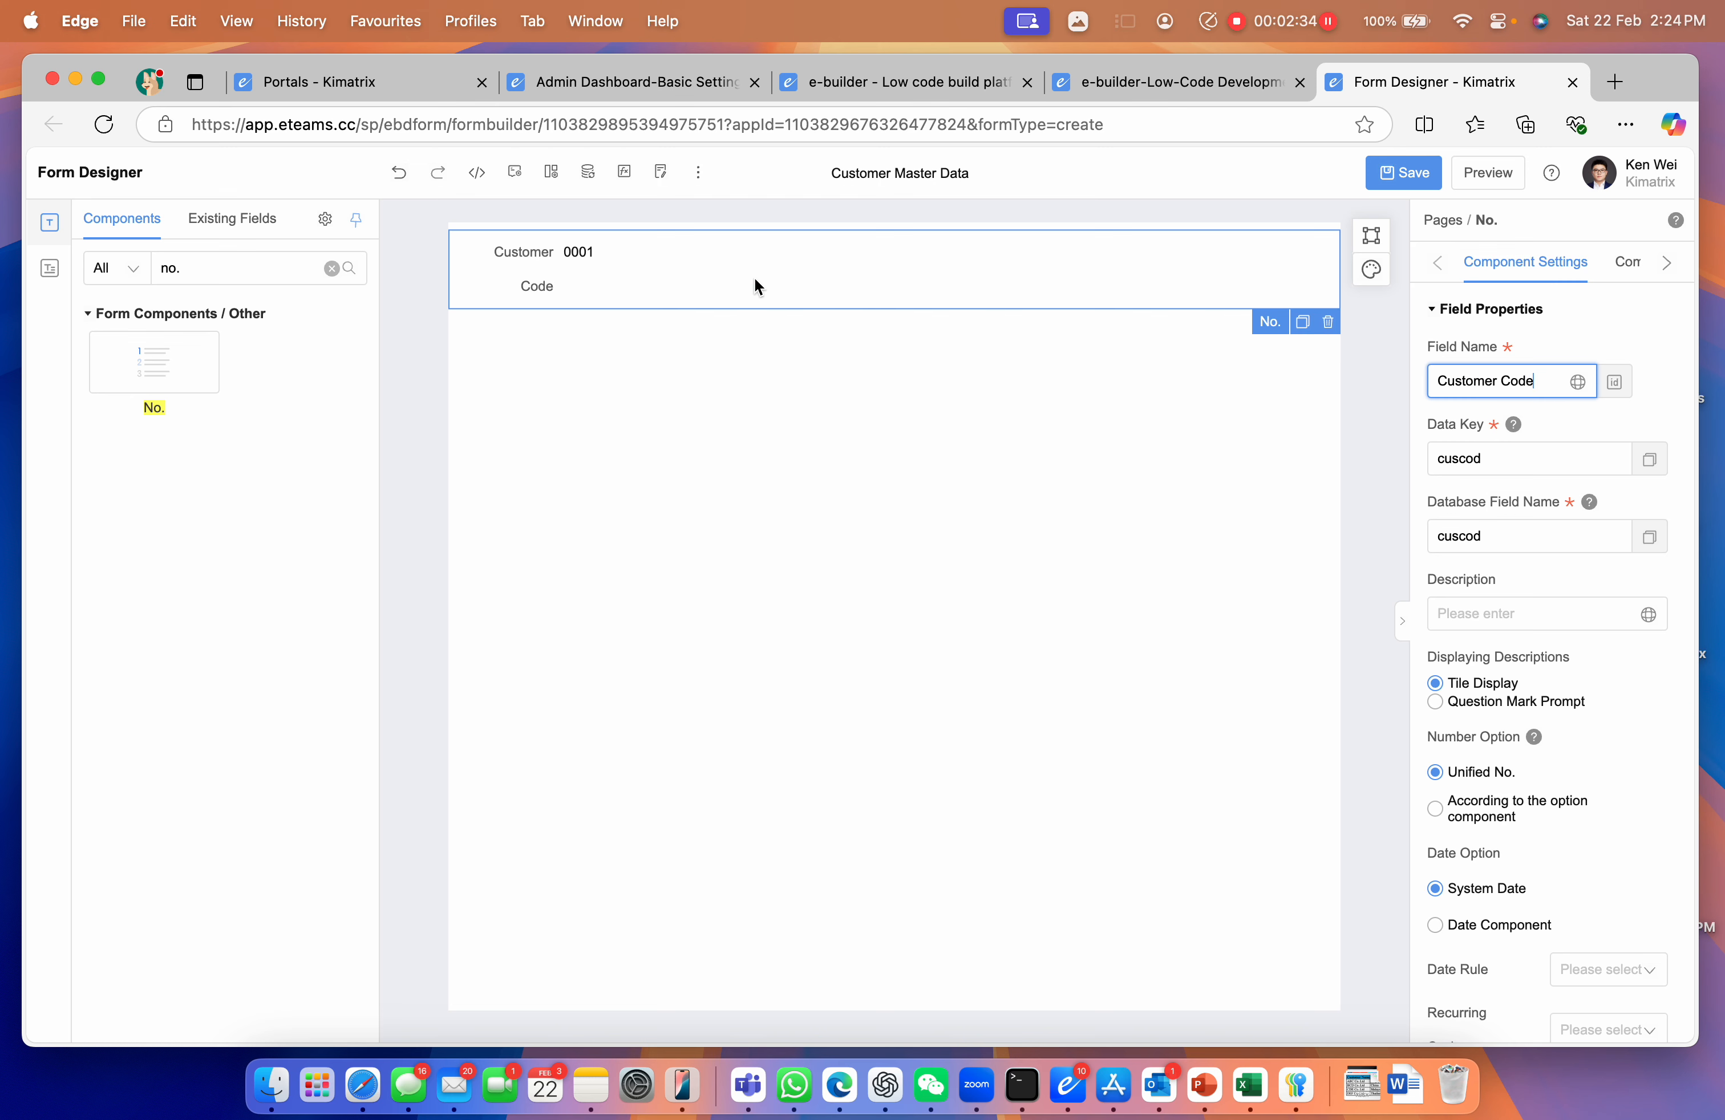
# Set the Customer Code numbering to a year date rule with 6 digits
pyautogui.scroll(-3, 1545, 716)
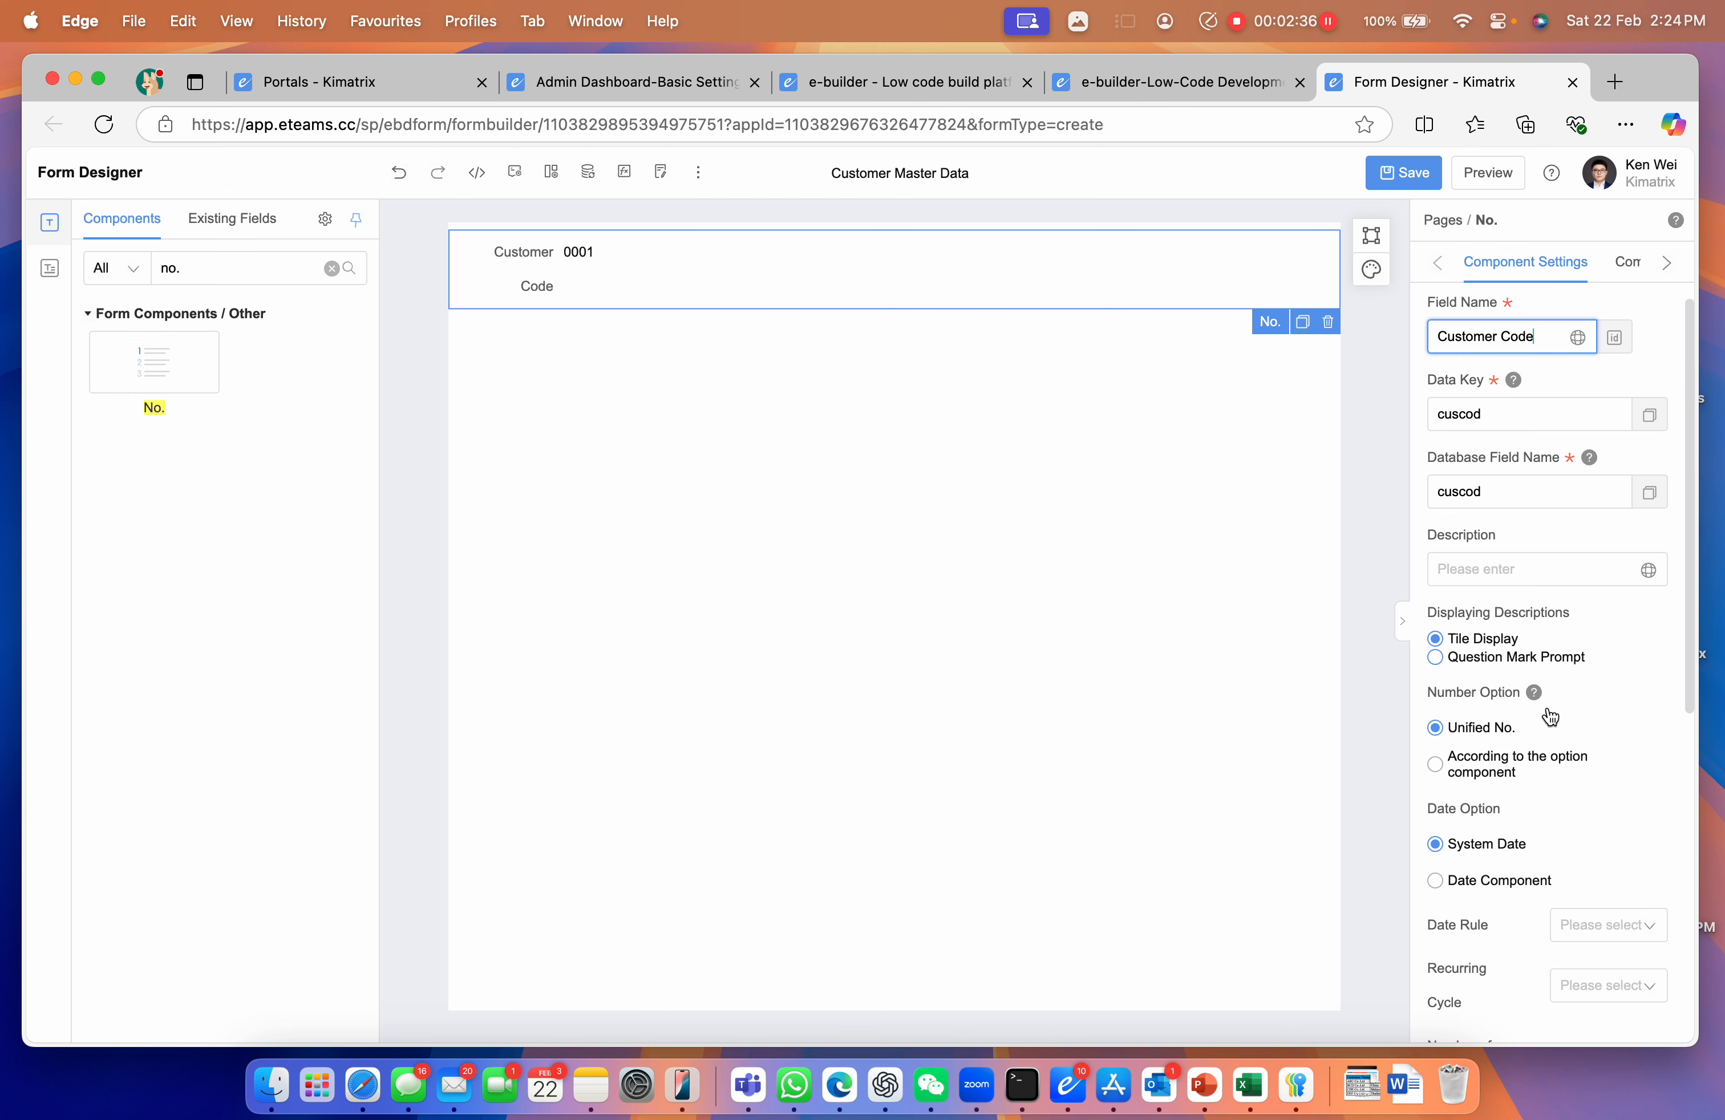
pyautogui.click(1585, 769)
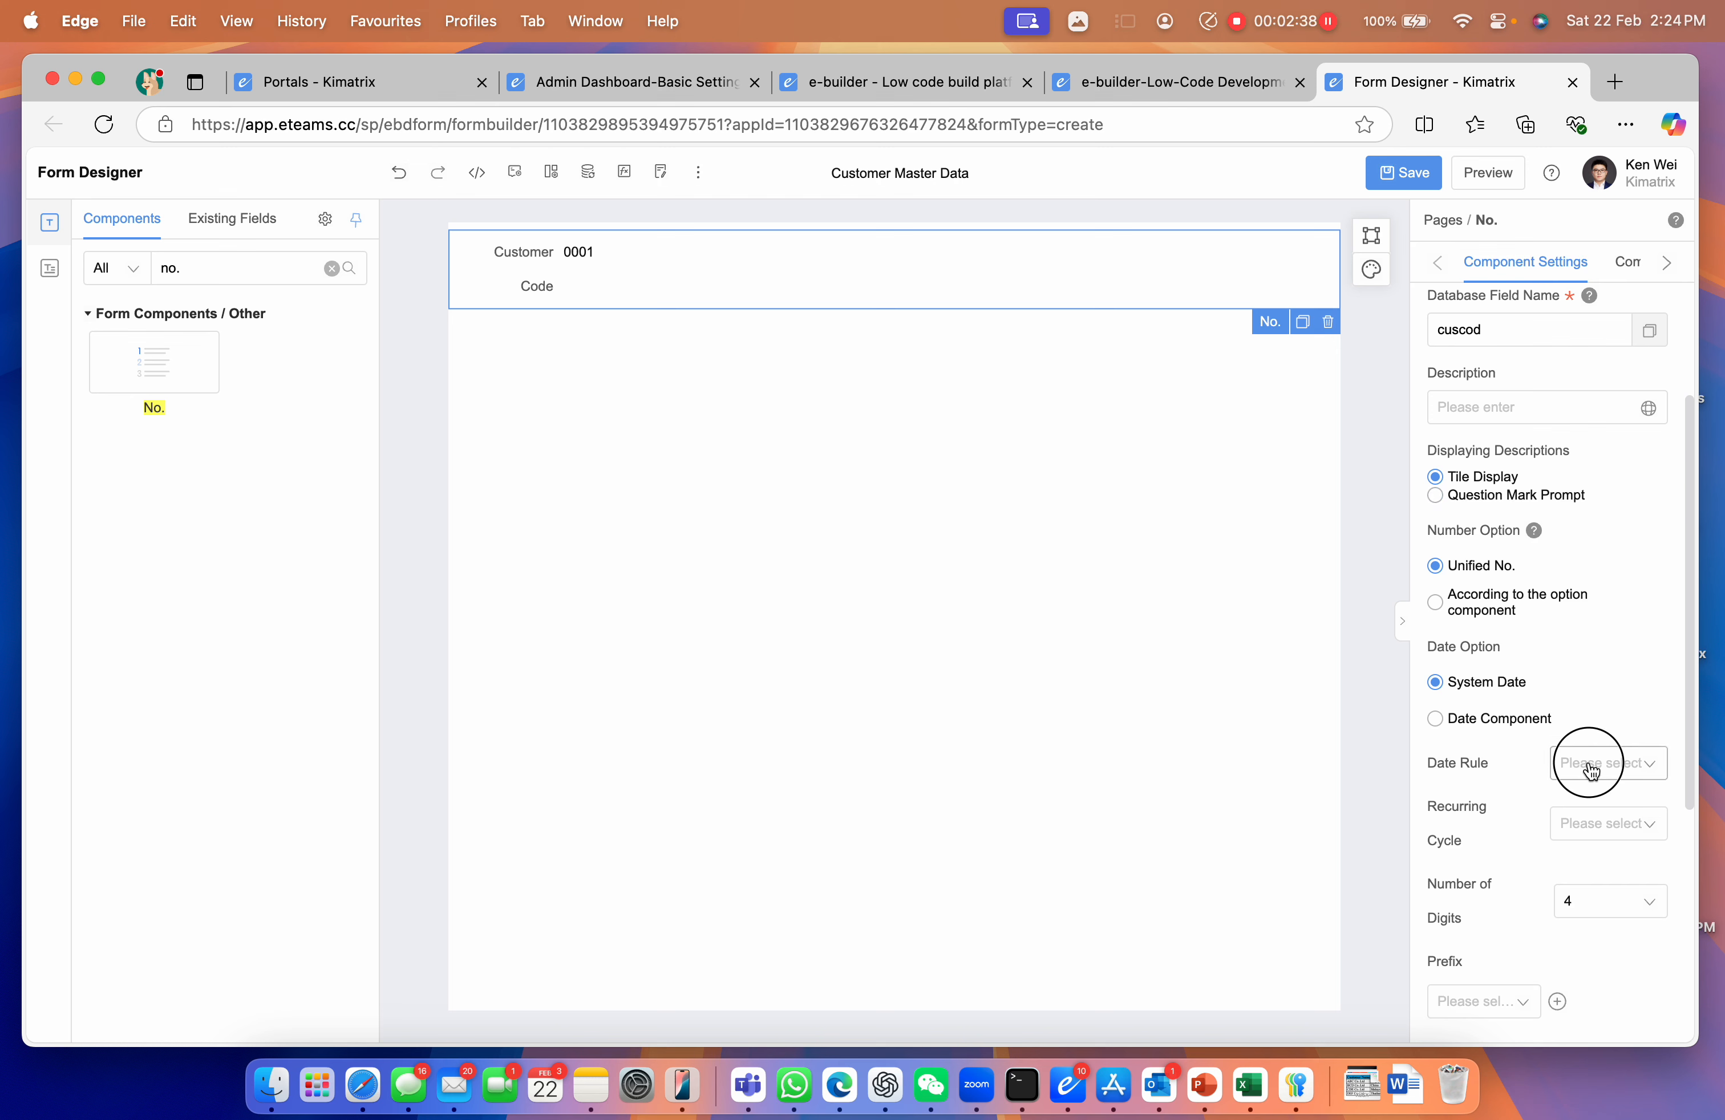
pyautogui.click(1567, 813)
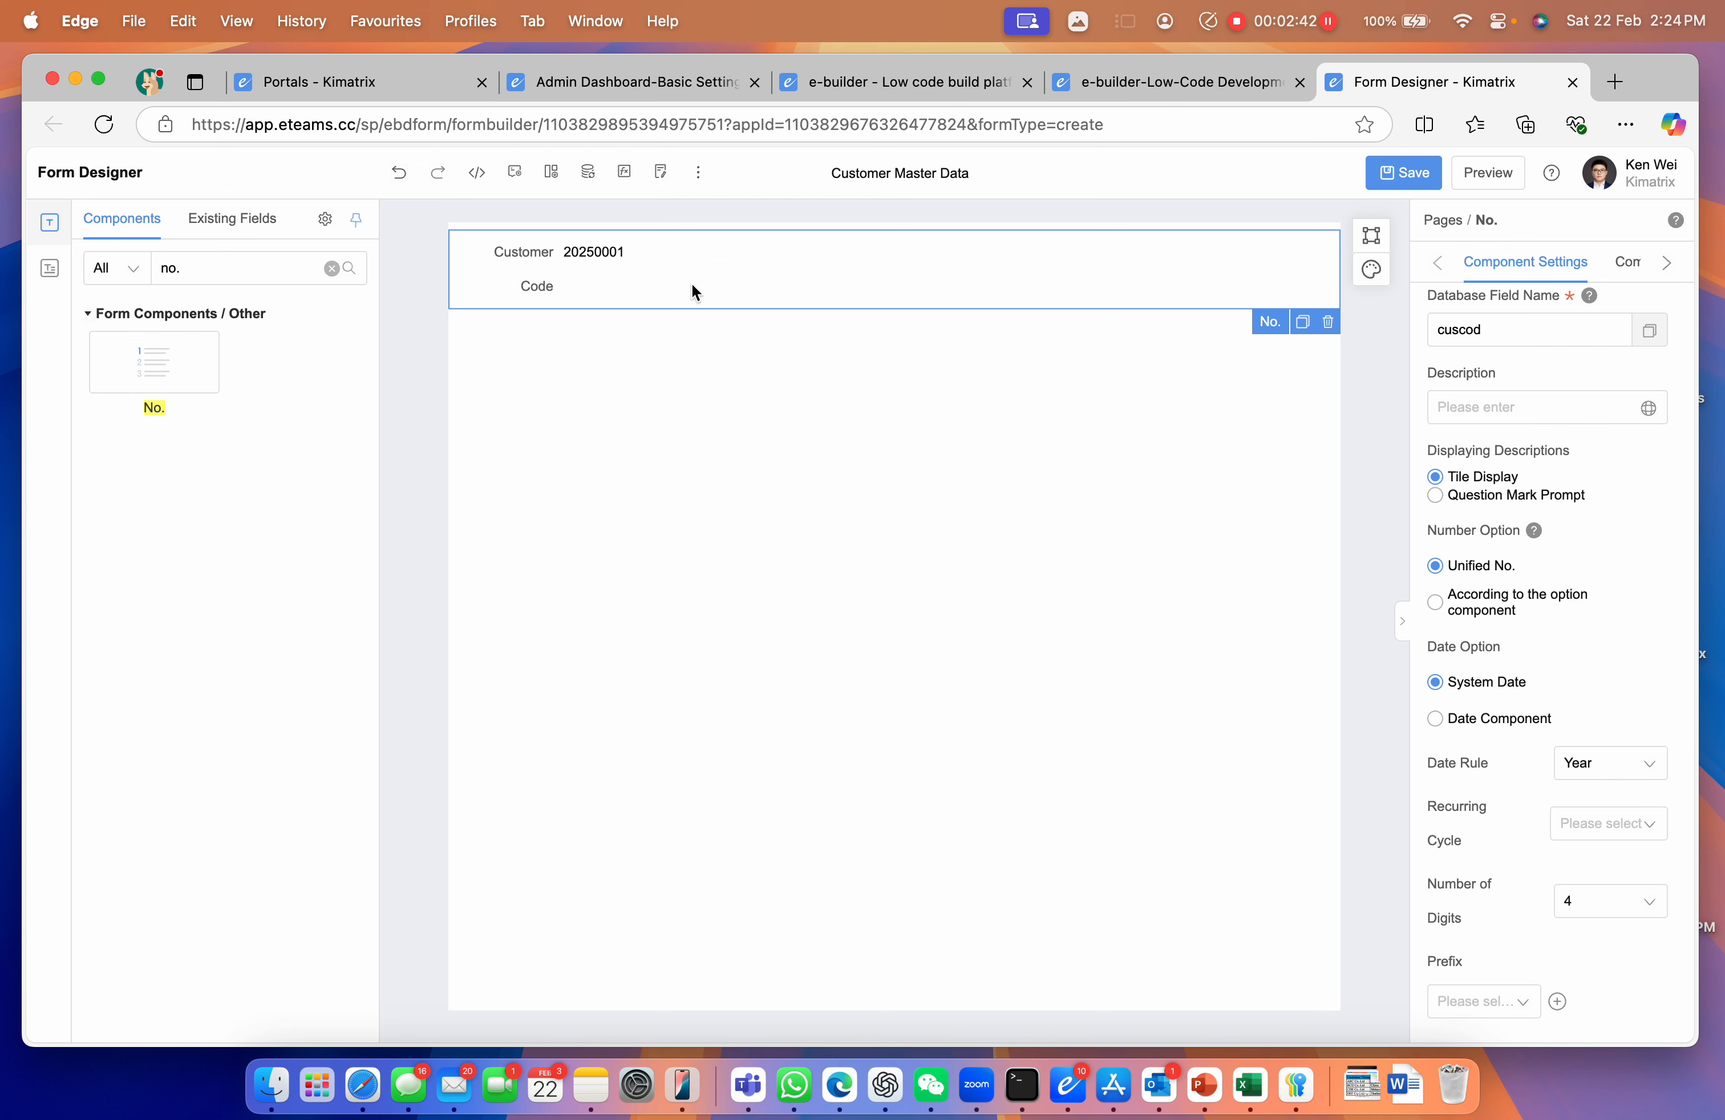
pyautogui.click(1585, 901)
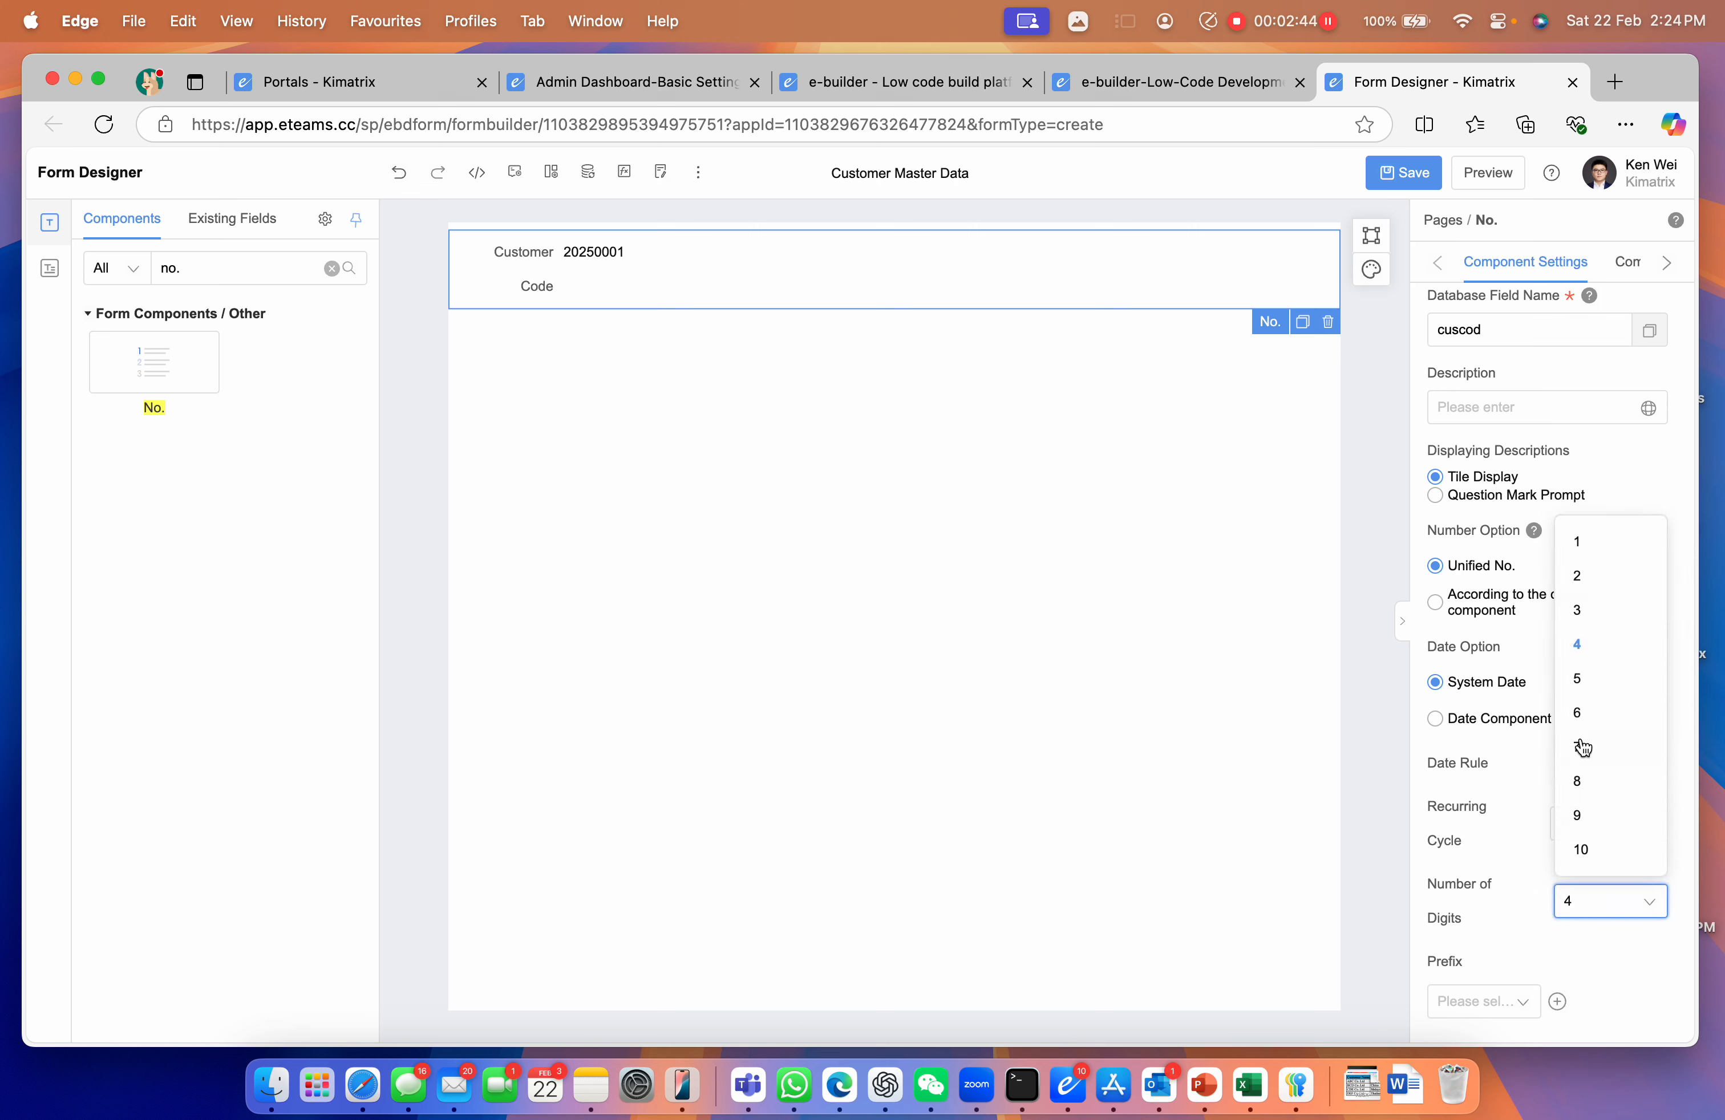
pyautogui.click(1578, 714)
# Add the constant prefix 'CUST' and change the connector from '_' to '/'
pyautogui.scroll(-2, 1579, 732)
pyautogui.click(1512, 869)
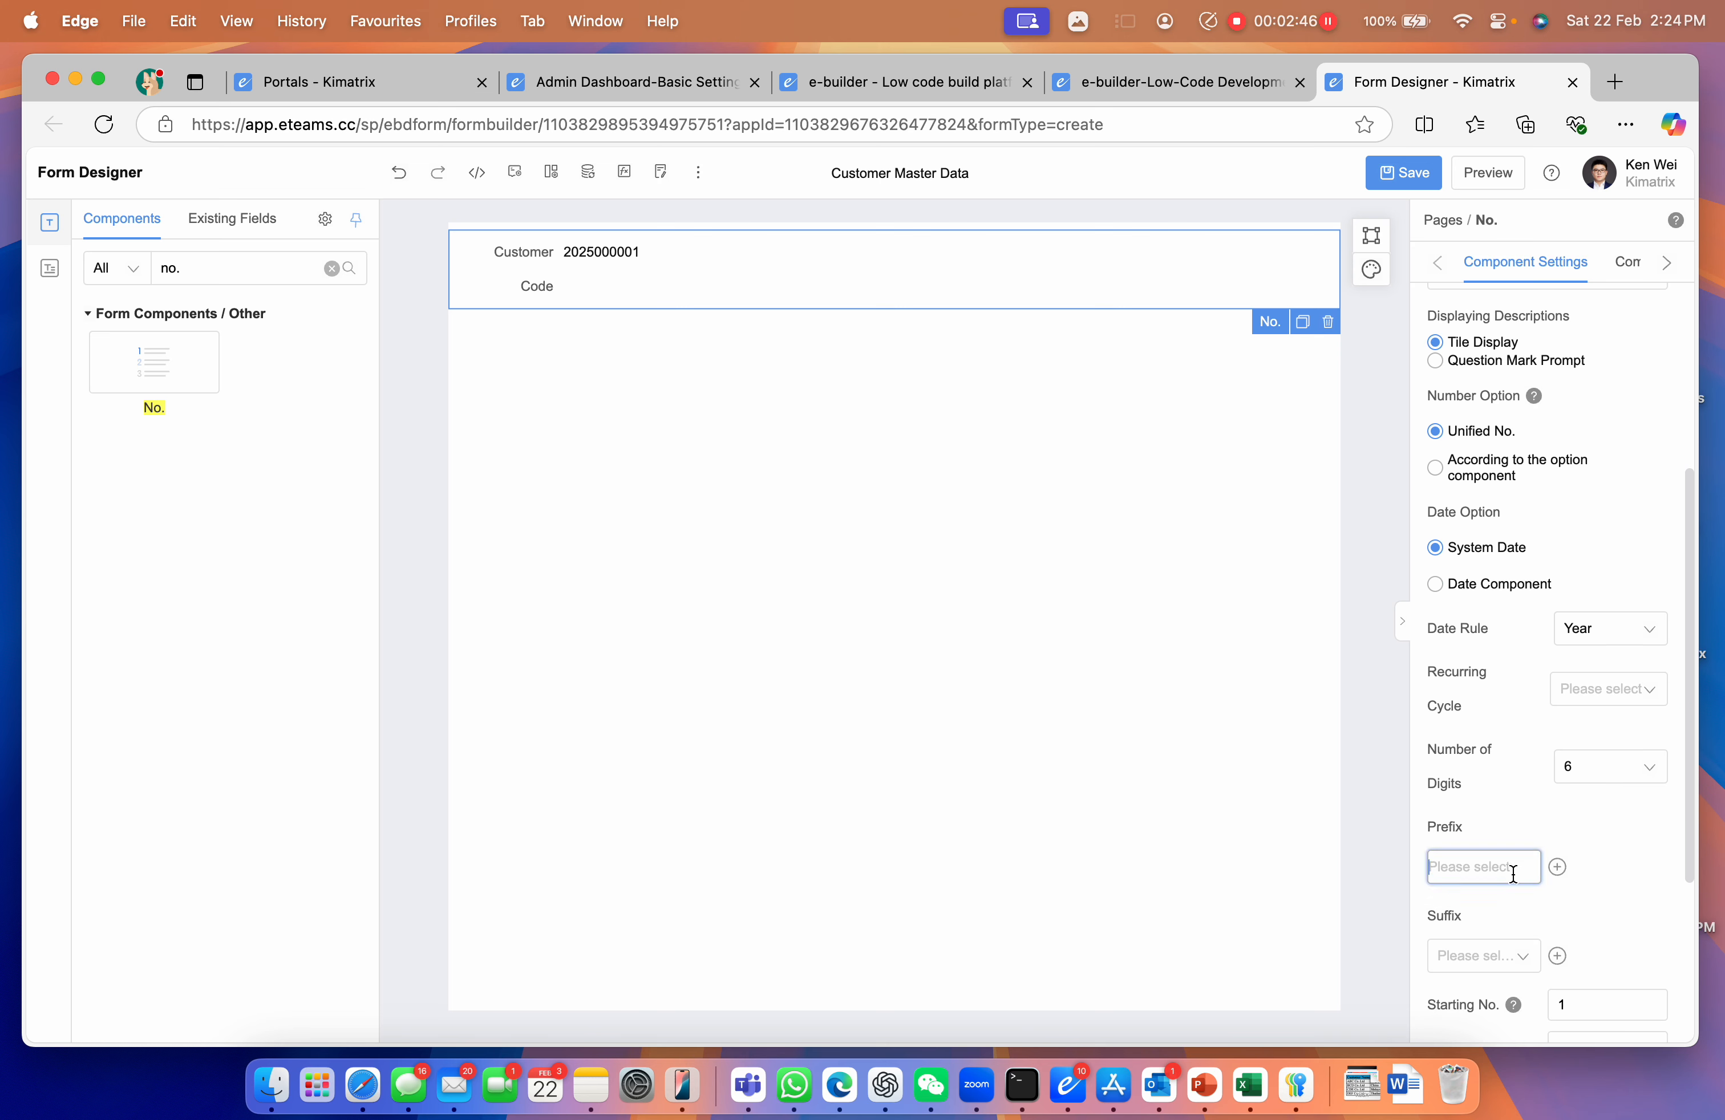
pyautogui.click(1500, 949)
pyautogui.click(1596, 868)
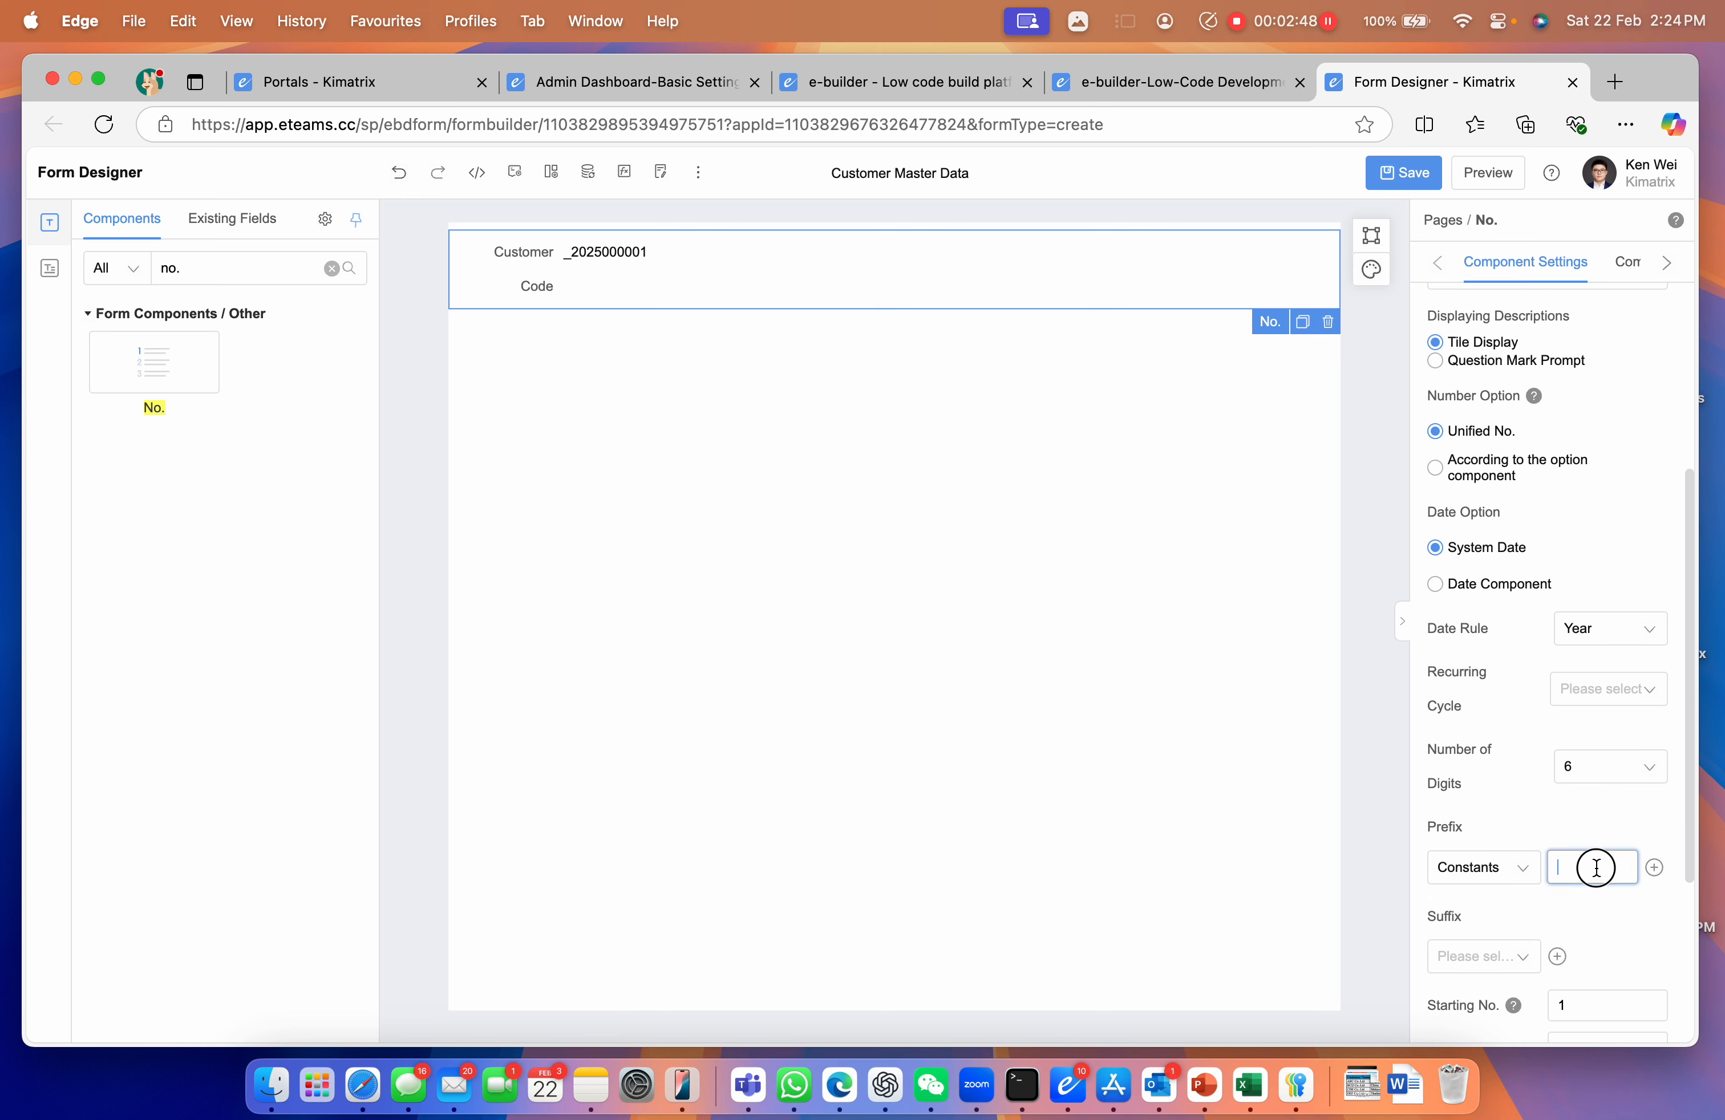
pyautogui.write('CUST')
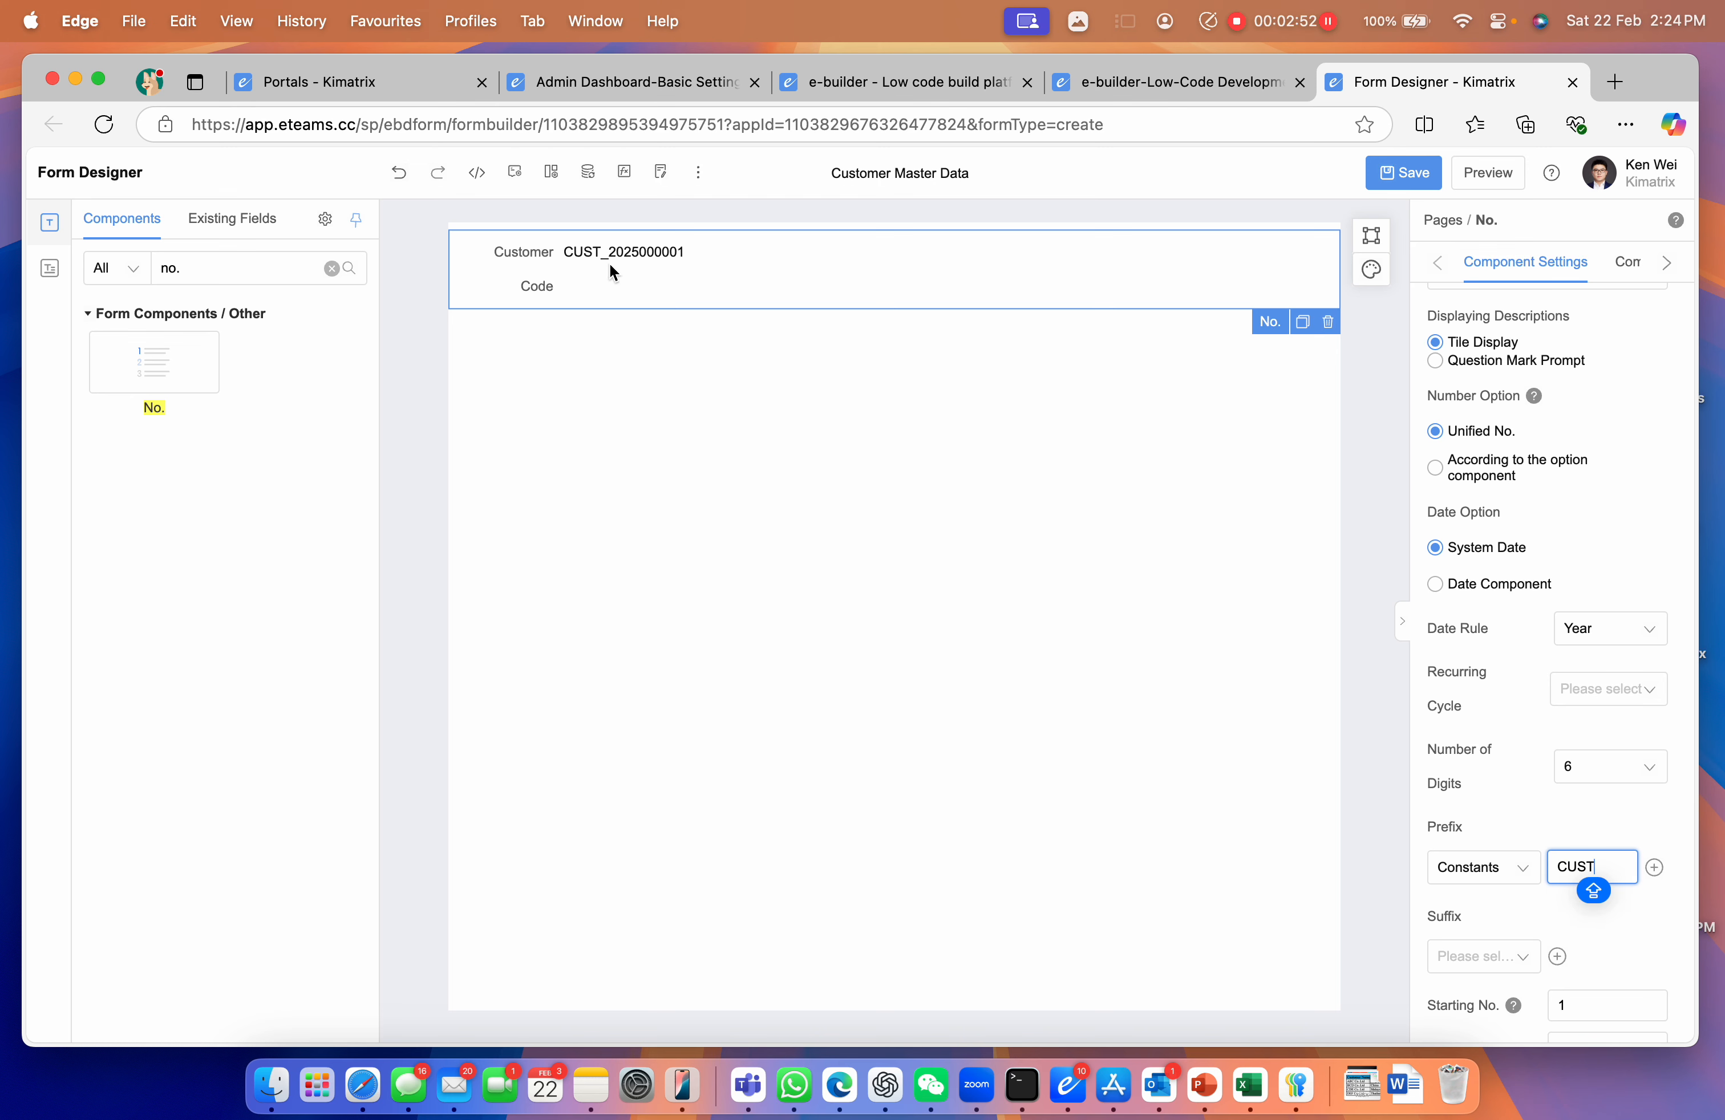
pyautogui.scroll(-3, 1595, 800)
pyautogui.moveTo(1592, 828); pyautogui.dragTo(1539, 826)
pyautogui.write('/')
pyautogui.click(558, 328)
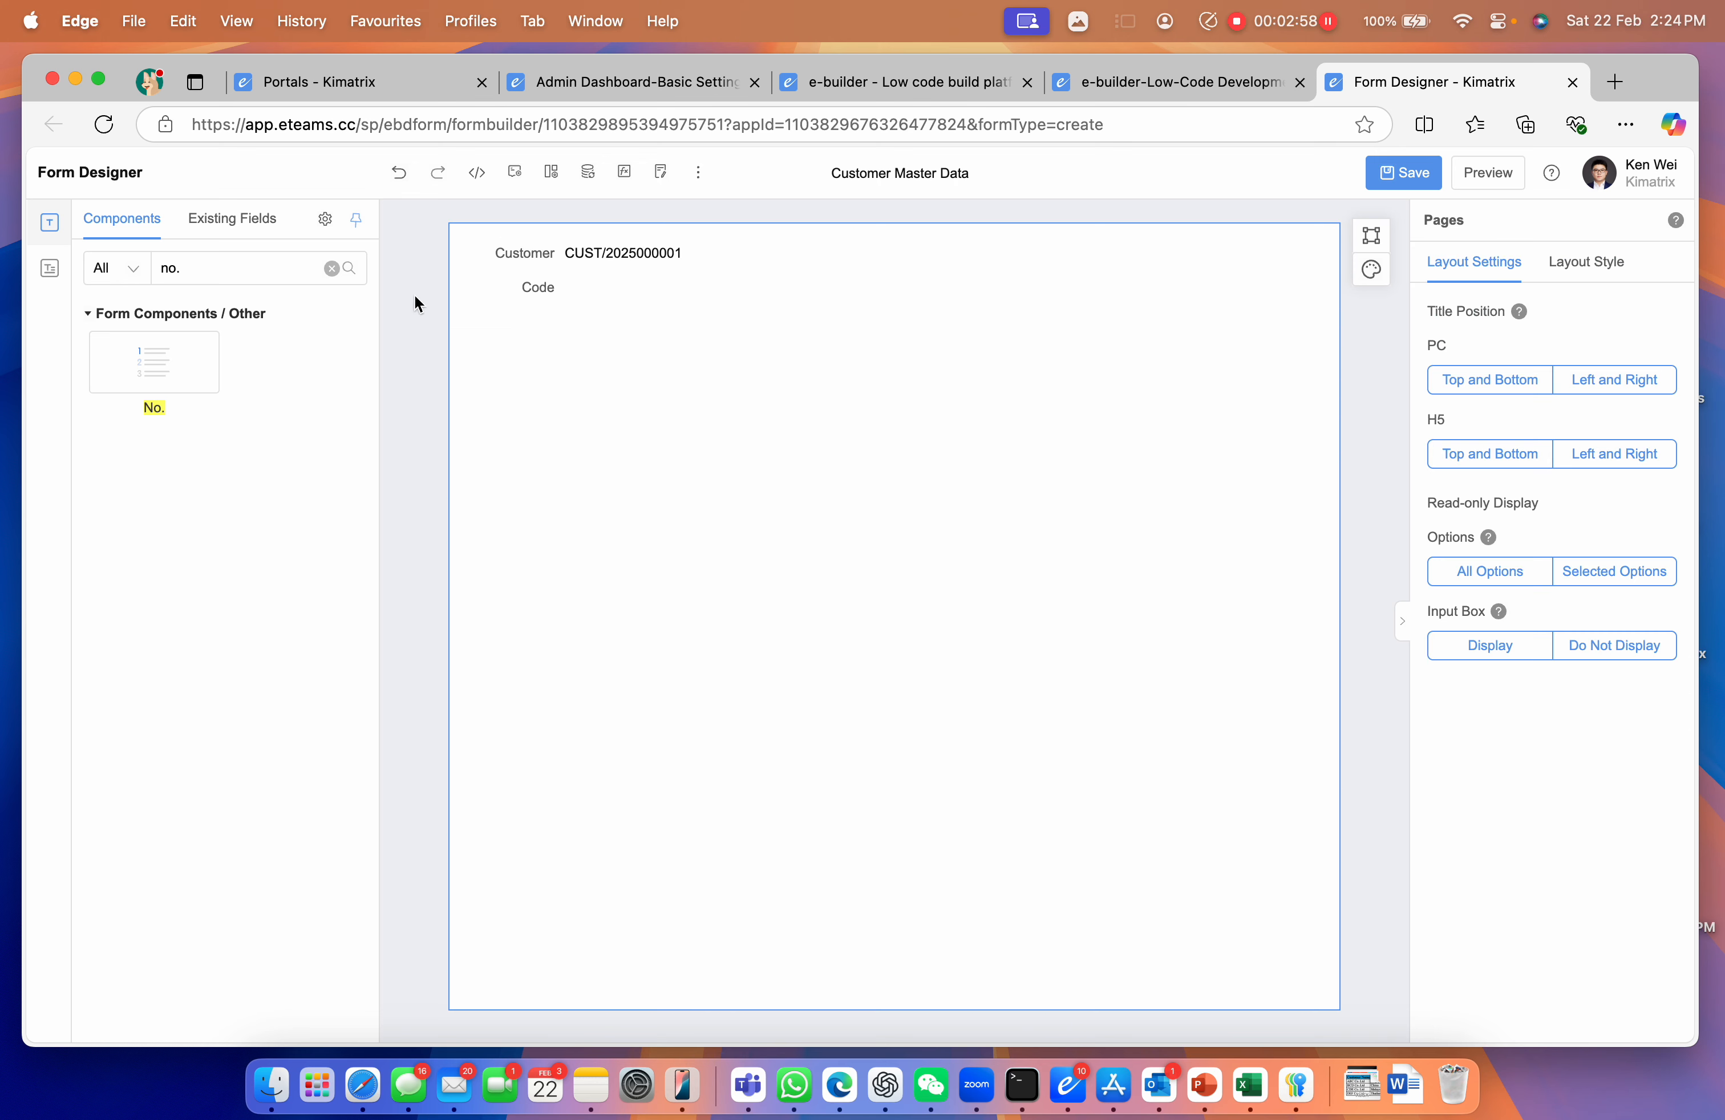
# Add a text box field named 'Customer' below Customer Code
pyautogui.click(331, 268)
pyautogui.moveTo(132, 717); pyautogui.dragTo(460, 356)
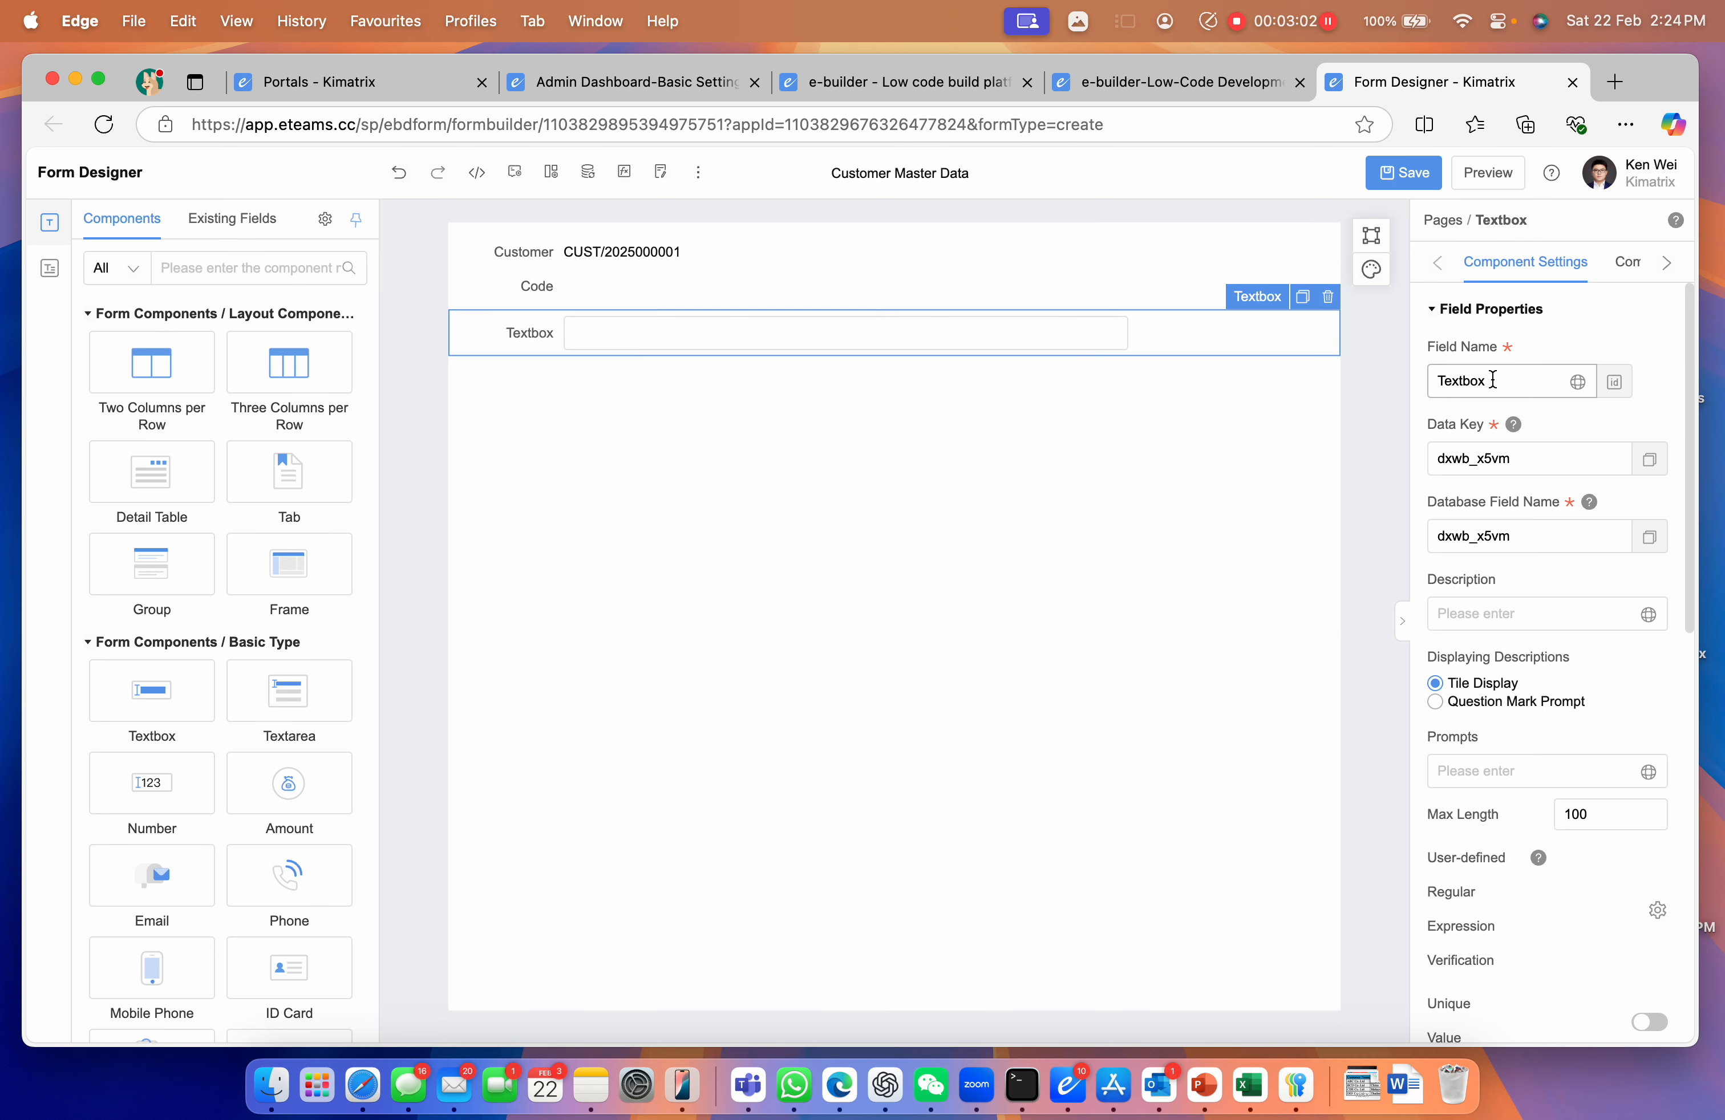
pyautogui.write('cUS')
pyautogui.press('BackSpace')
pyautogui.press('BackSpace')
pyautogui.write('Company')
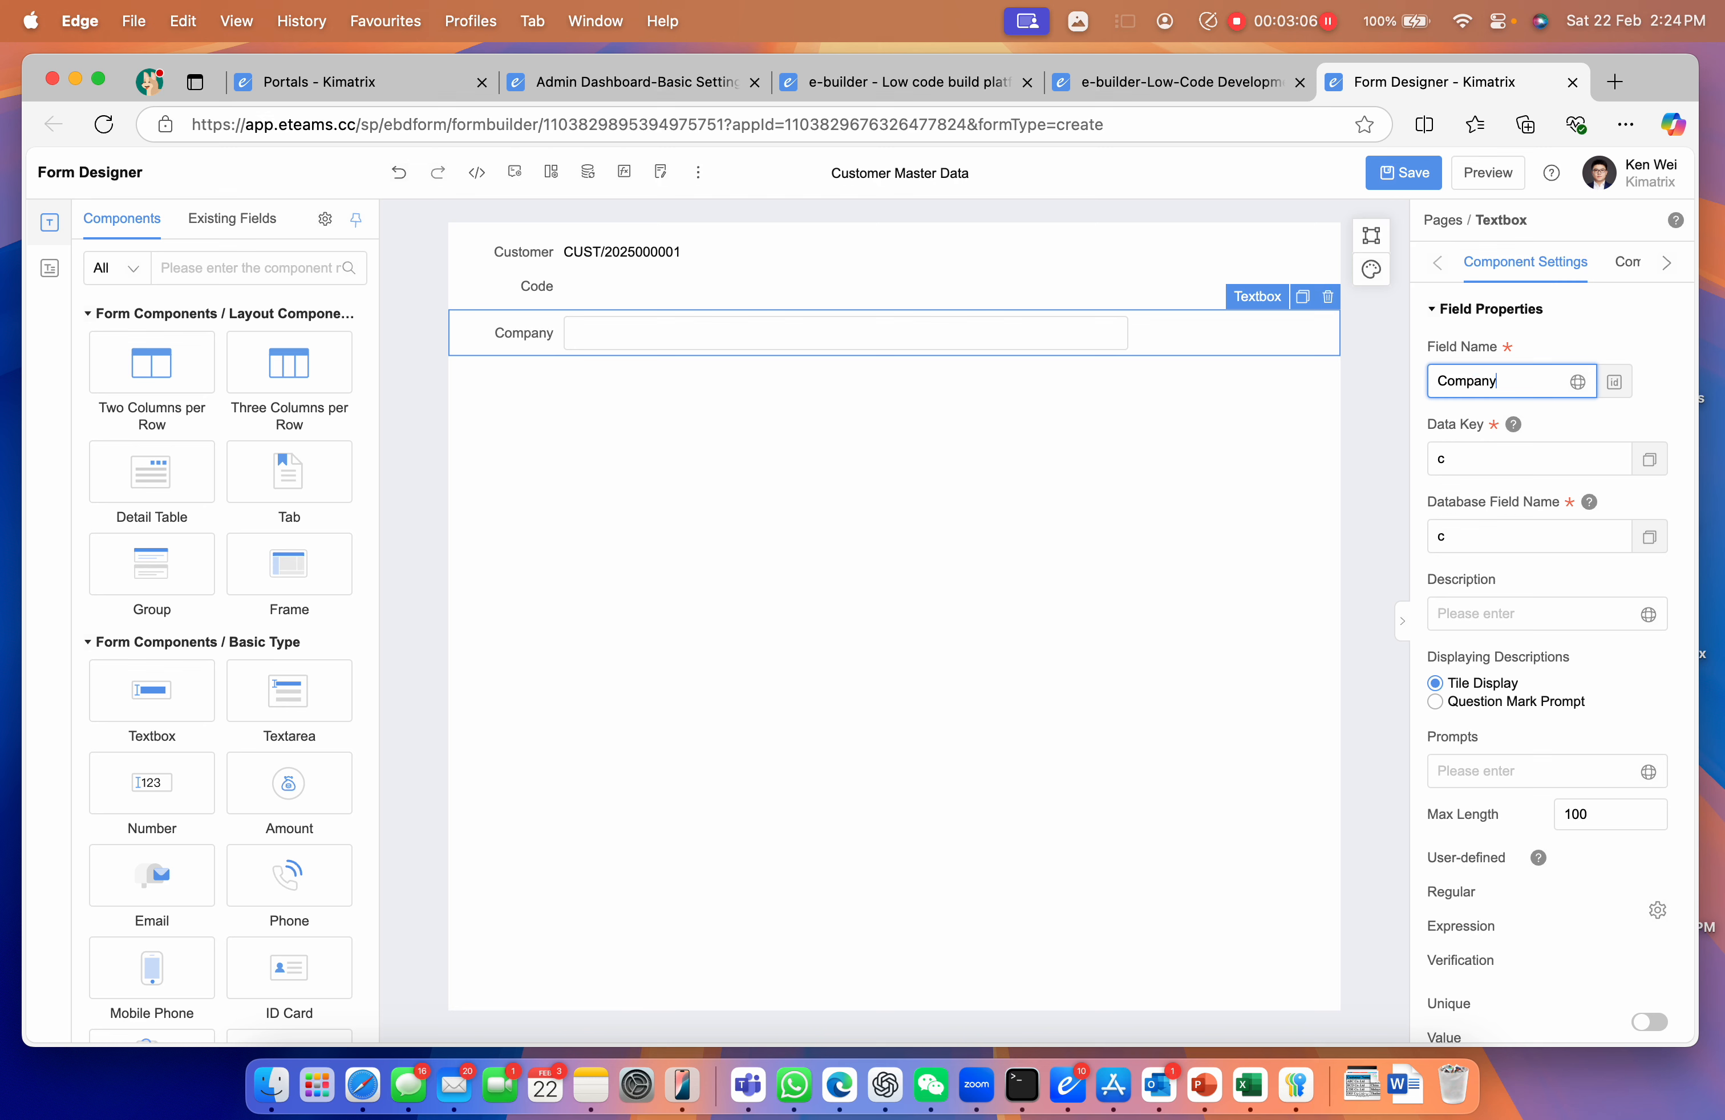
pyautogui.press('super+a')
pyautogui.write('Customer')
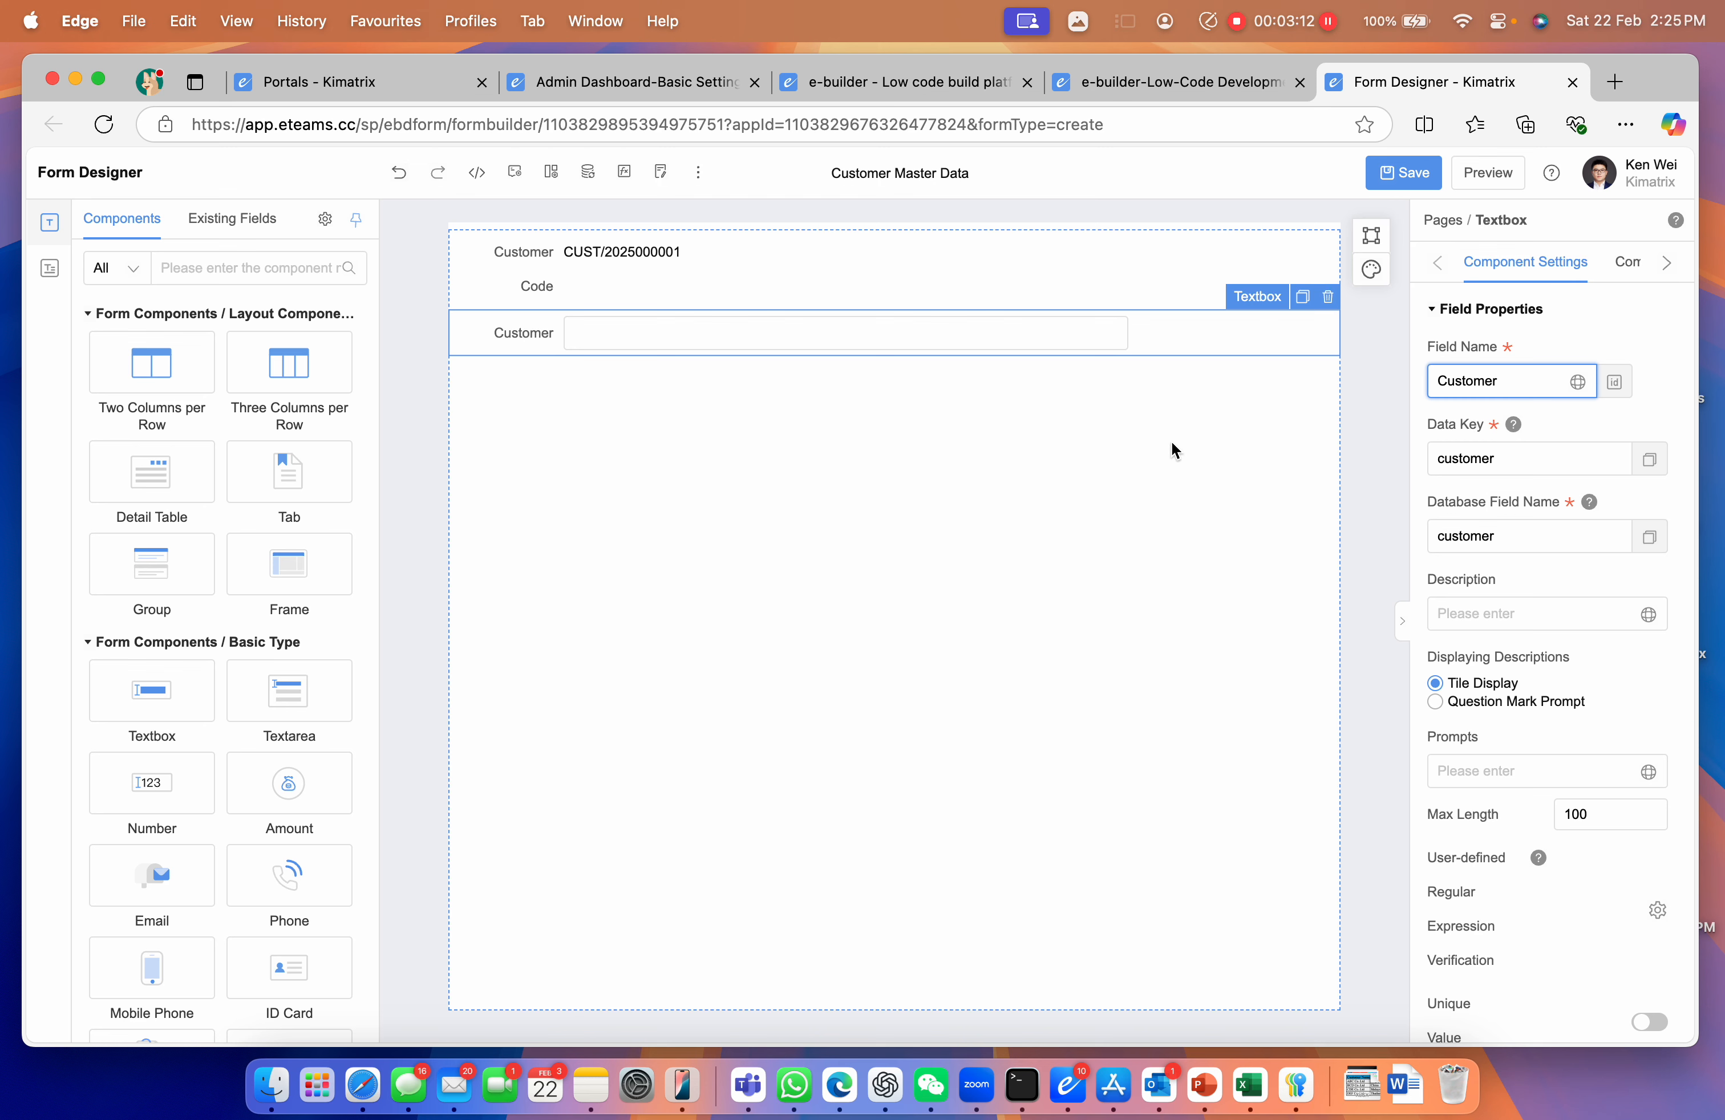
# Add a Description text area plus Address, Contact Personal and Mobile text boxes
pyautogui.moveTo(244, 701); pyautogui.dragTo(814, 452)
pyautogui.doubleClick(1455, 381)
pyautogui.write('Description')
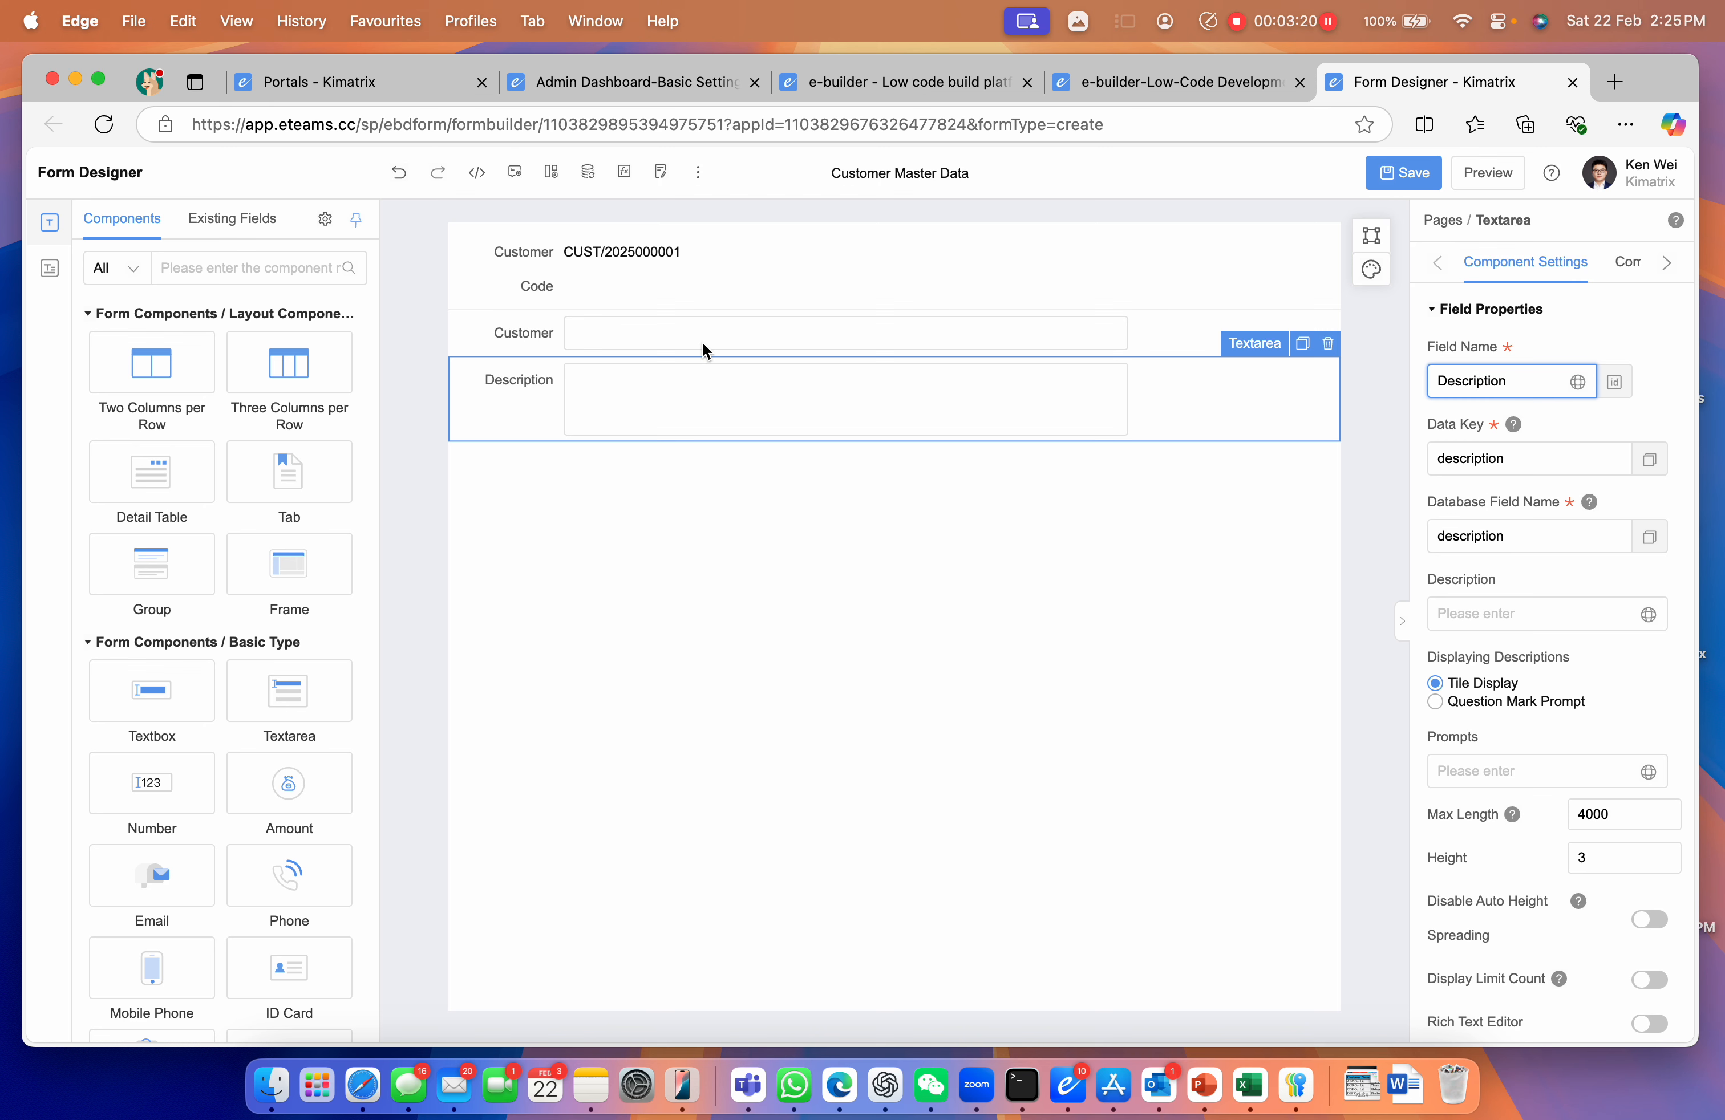
pyautogui.moveTo(189, 666); pyautogui.dragTo(981, 469)
pyautogui.doubleClick(1451, 380)
pyautogui.write('Address')
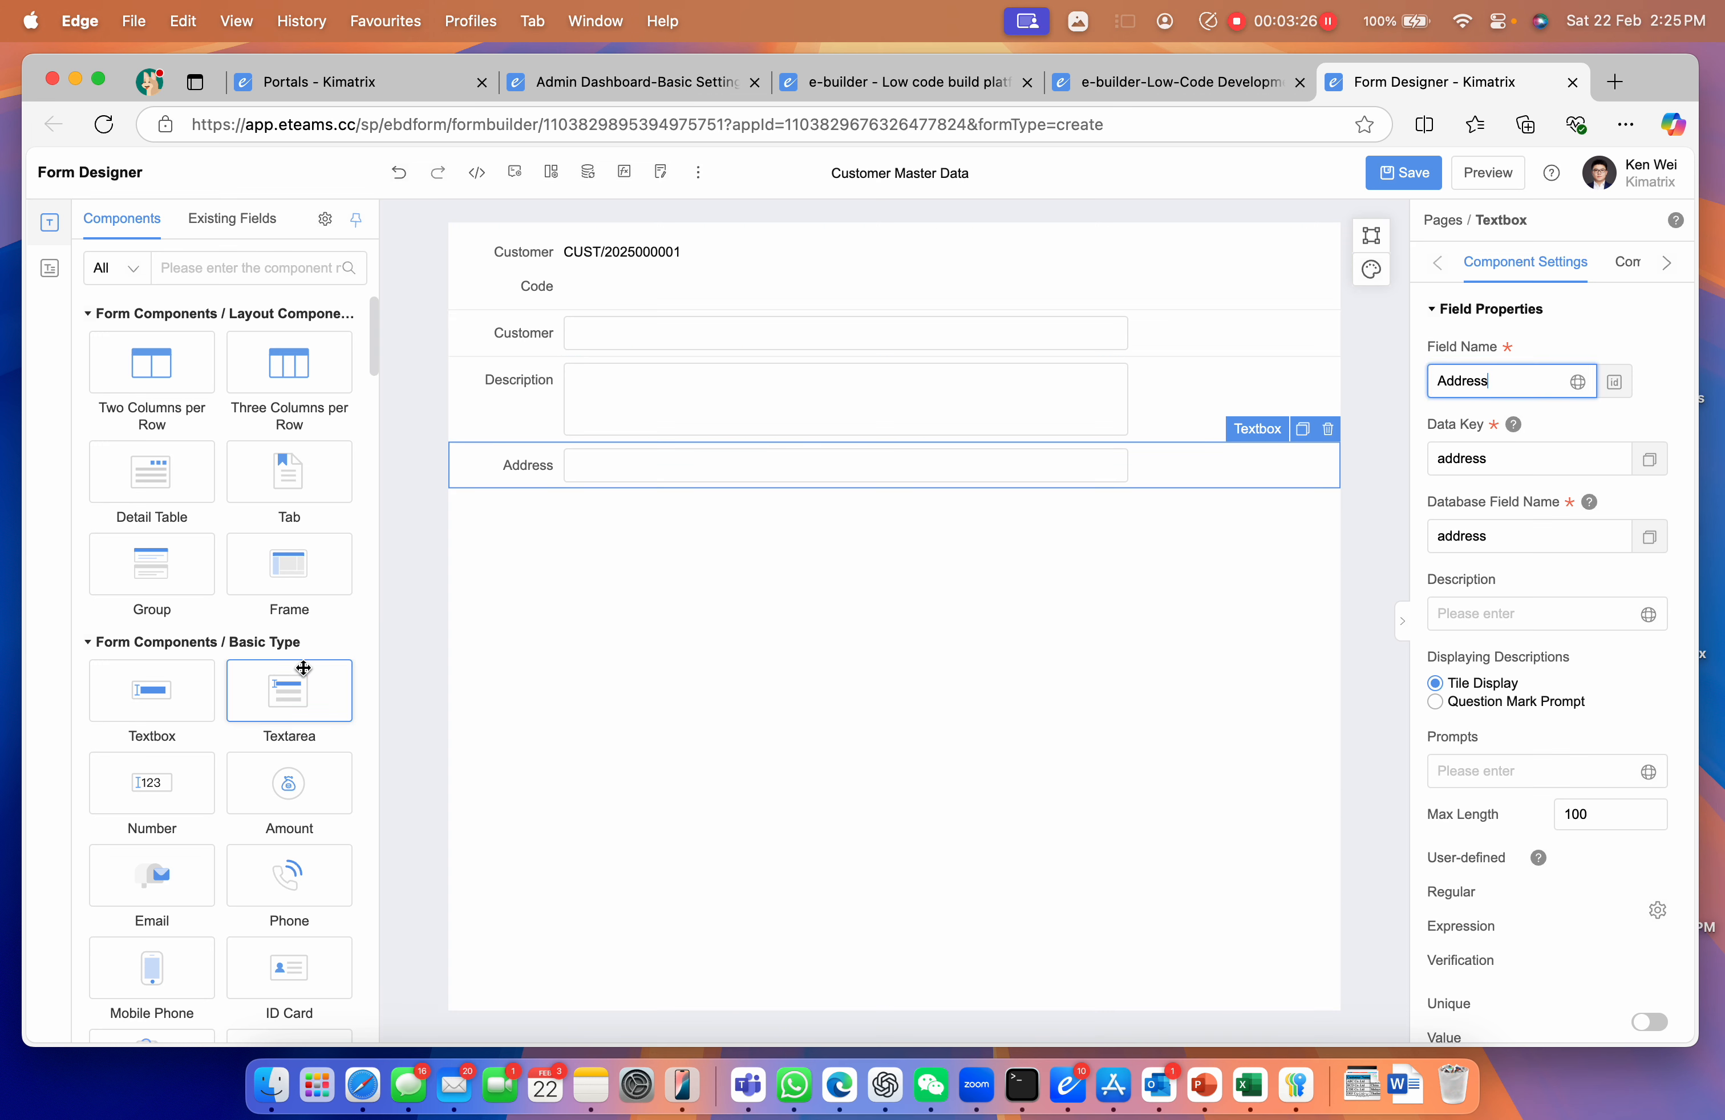
pyautogui.moveTo(178, 685); pyautogui.dragTo(796, 578)
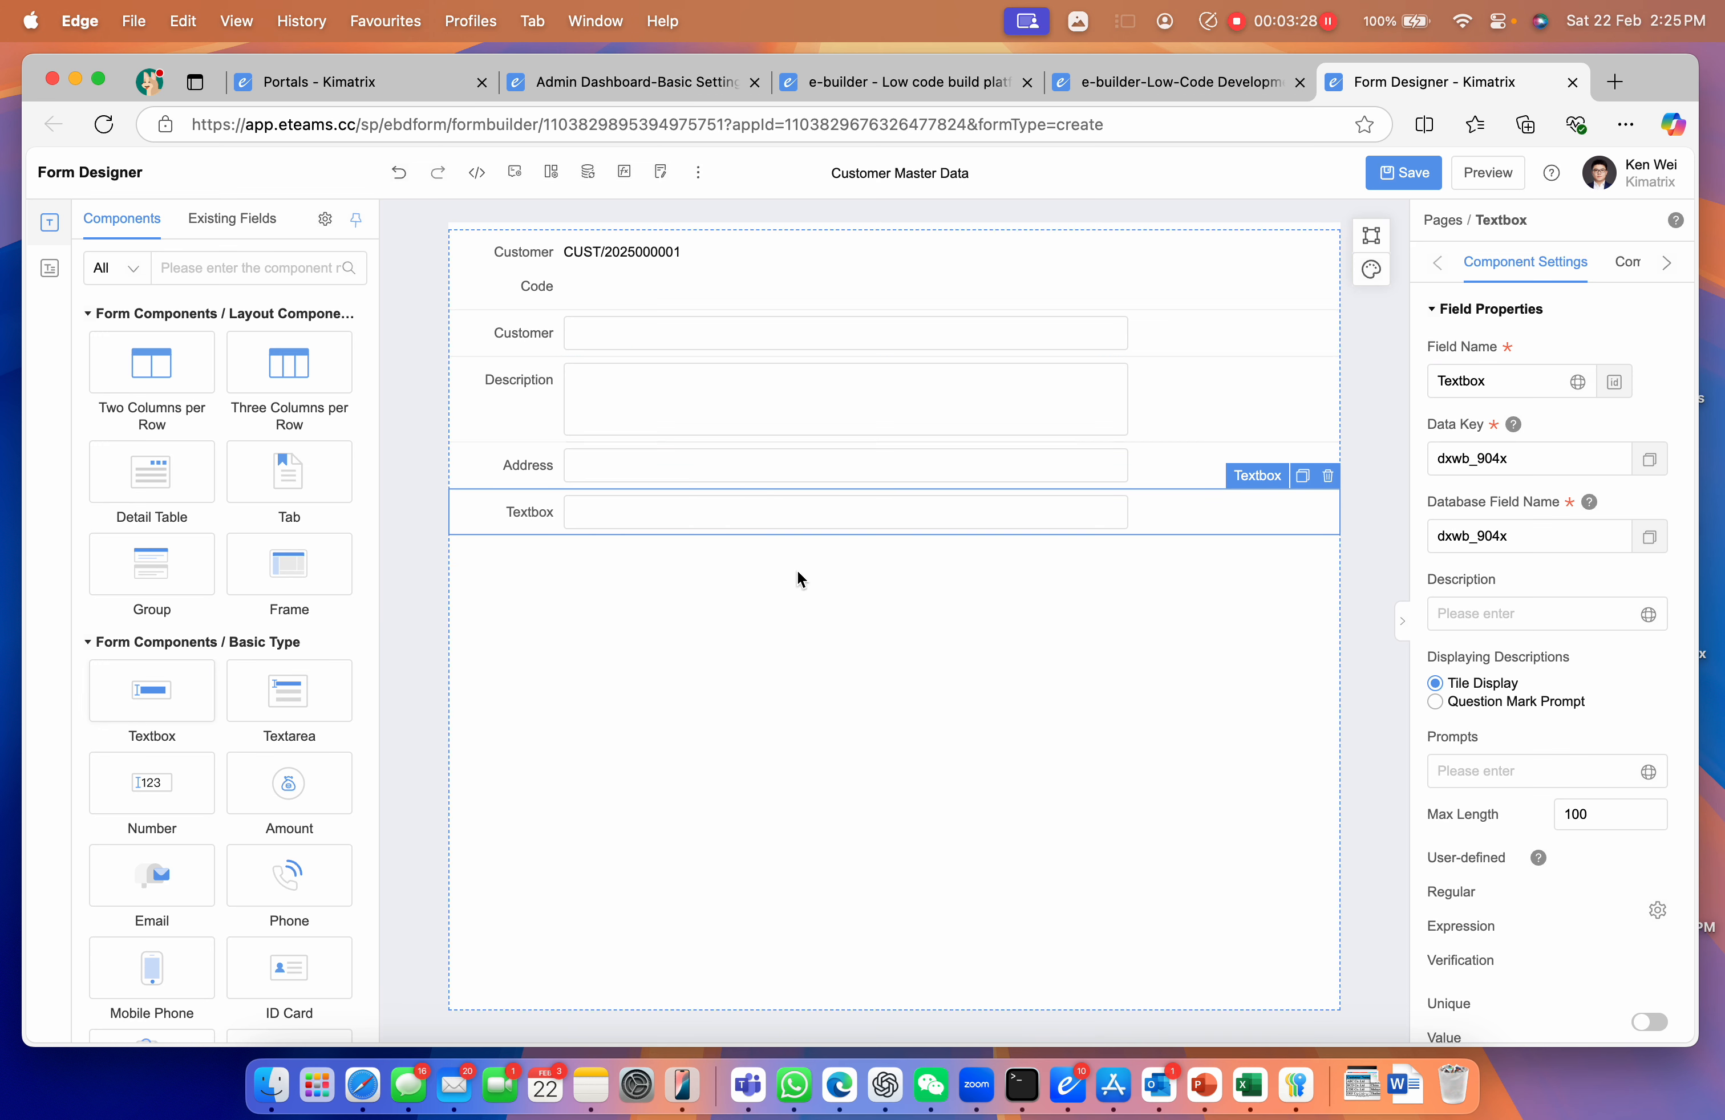
pyautogui.doubleClick(1469, 381)
pyautogui.write('Conta')
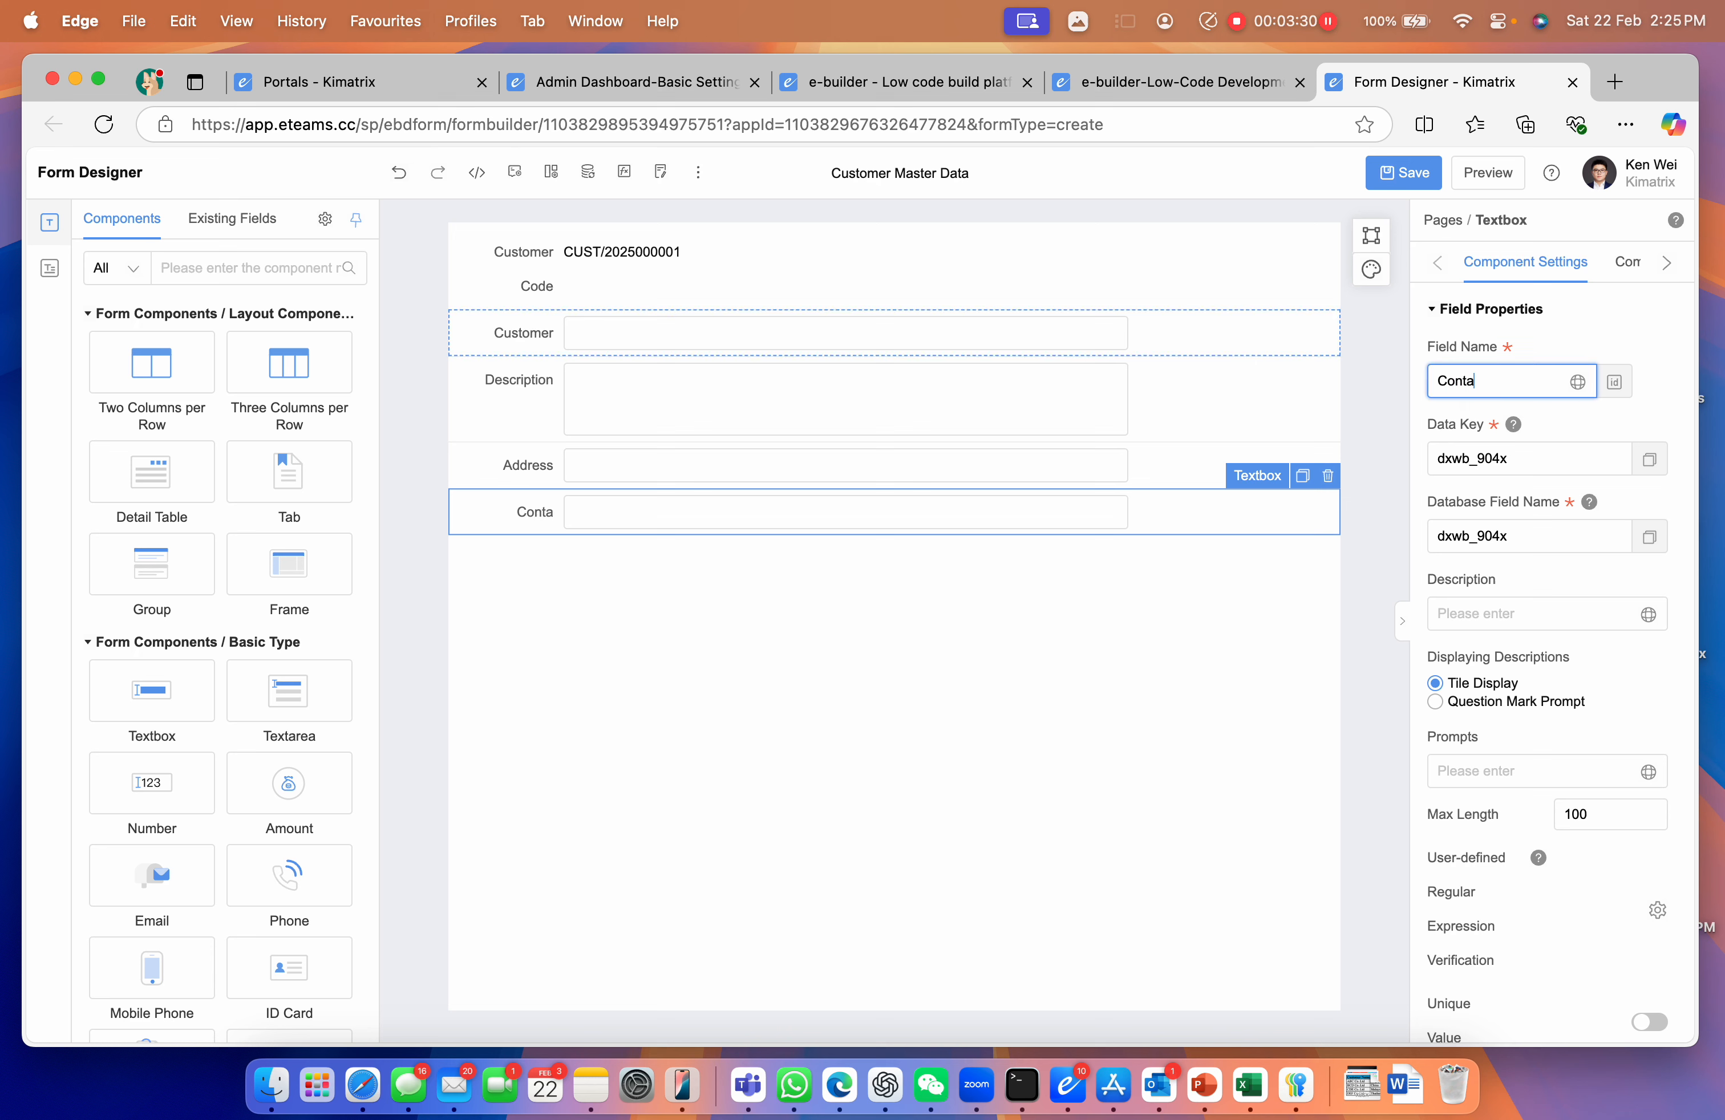
pyautogui.write('ct Personal')
pyautogui.moveTo(150, 671); pyautogui.dragTo(981, 590)
pyautogui.doubleClick(1479, 380)
pyautogui.write('Mobile')
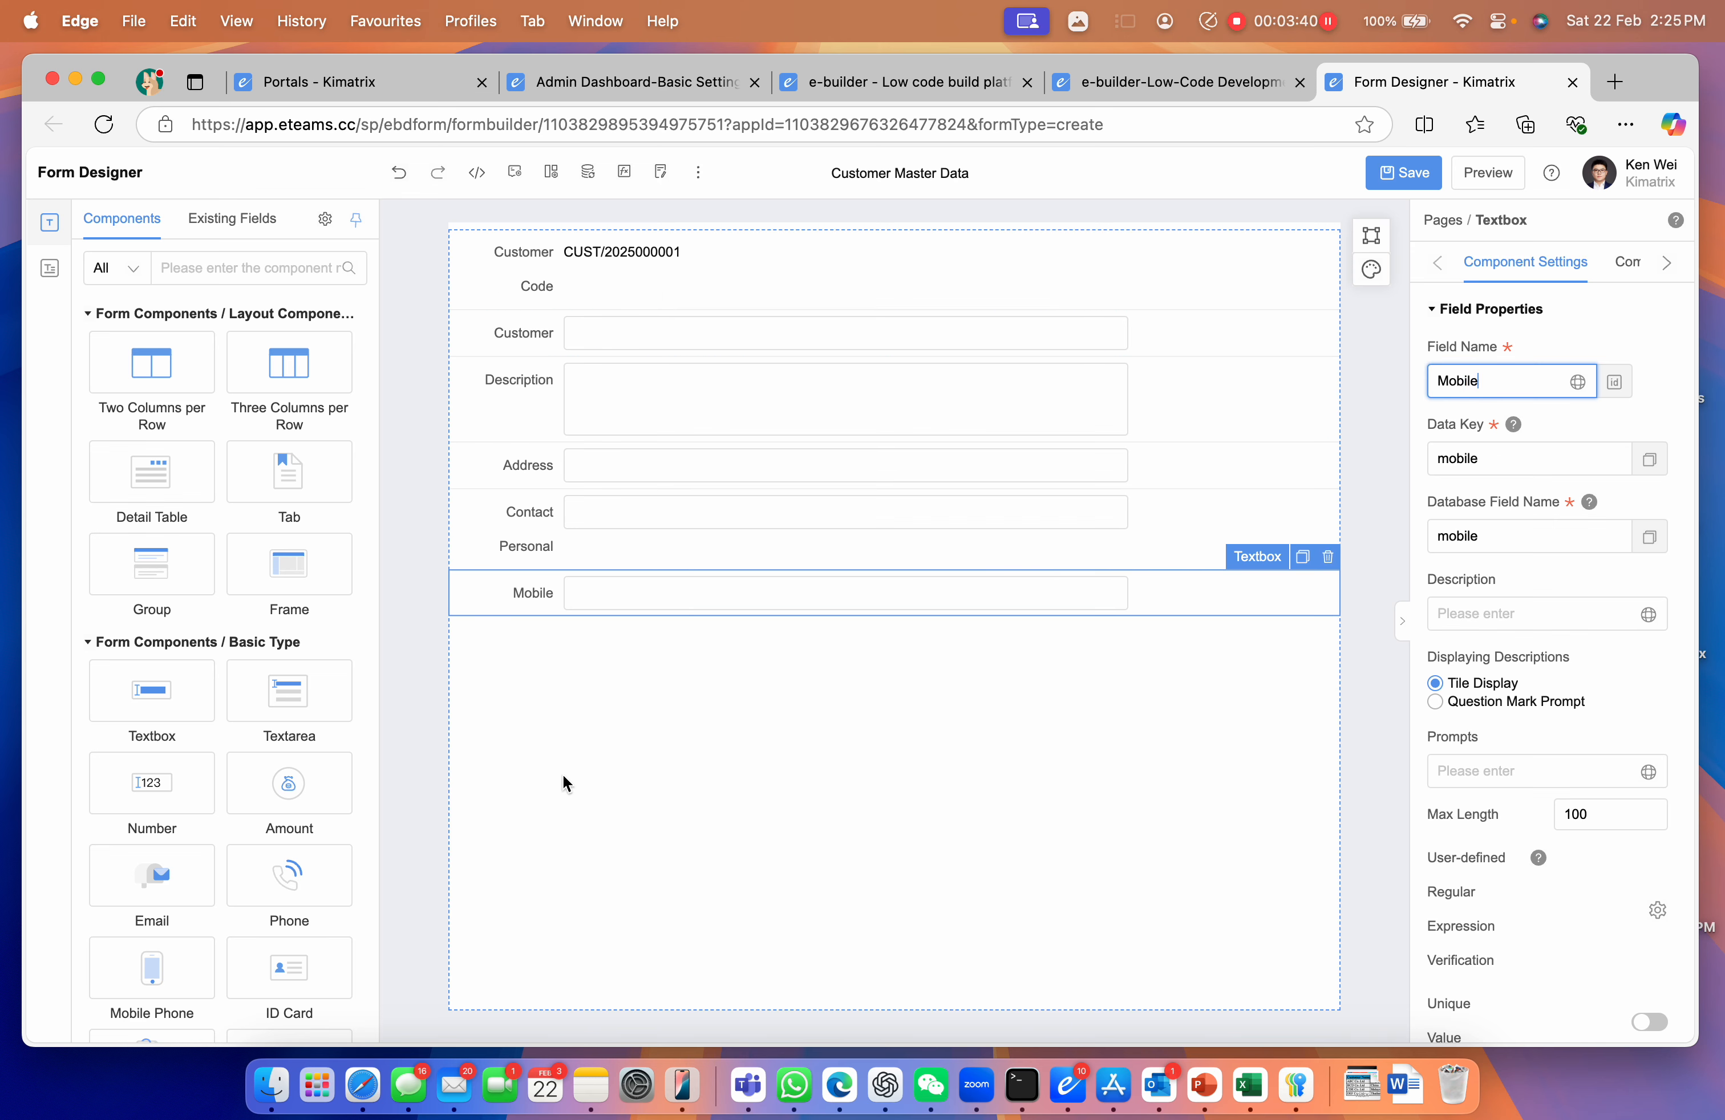
# Add the Country component and a drop-down single-choice field below it
pyautogui.click(207, 269)
pyautogui.write('C')
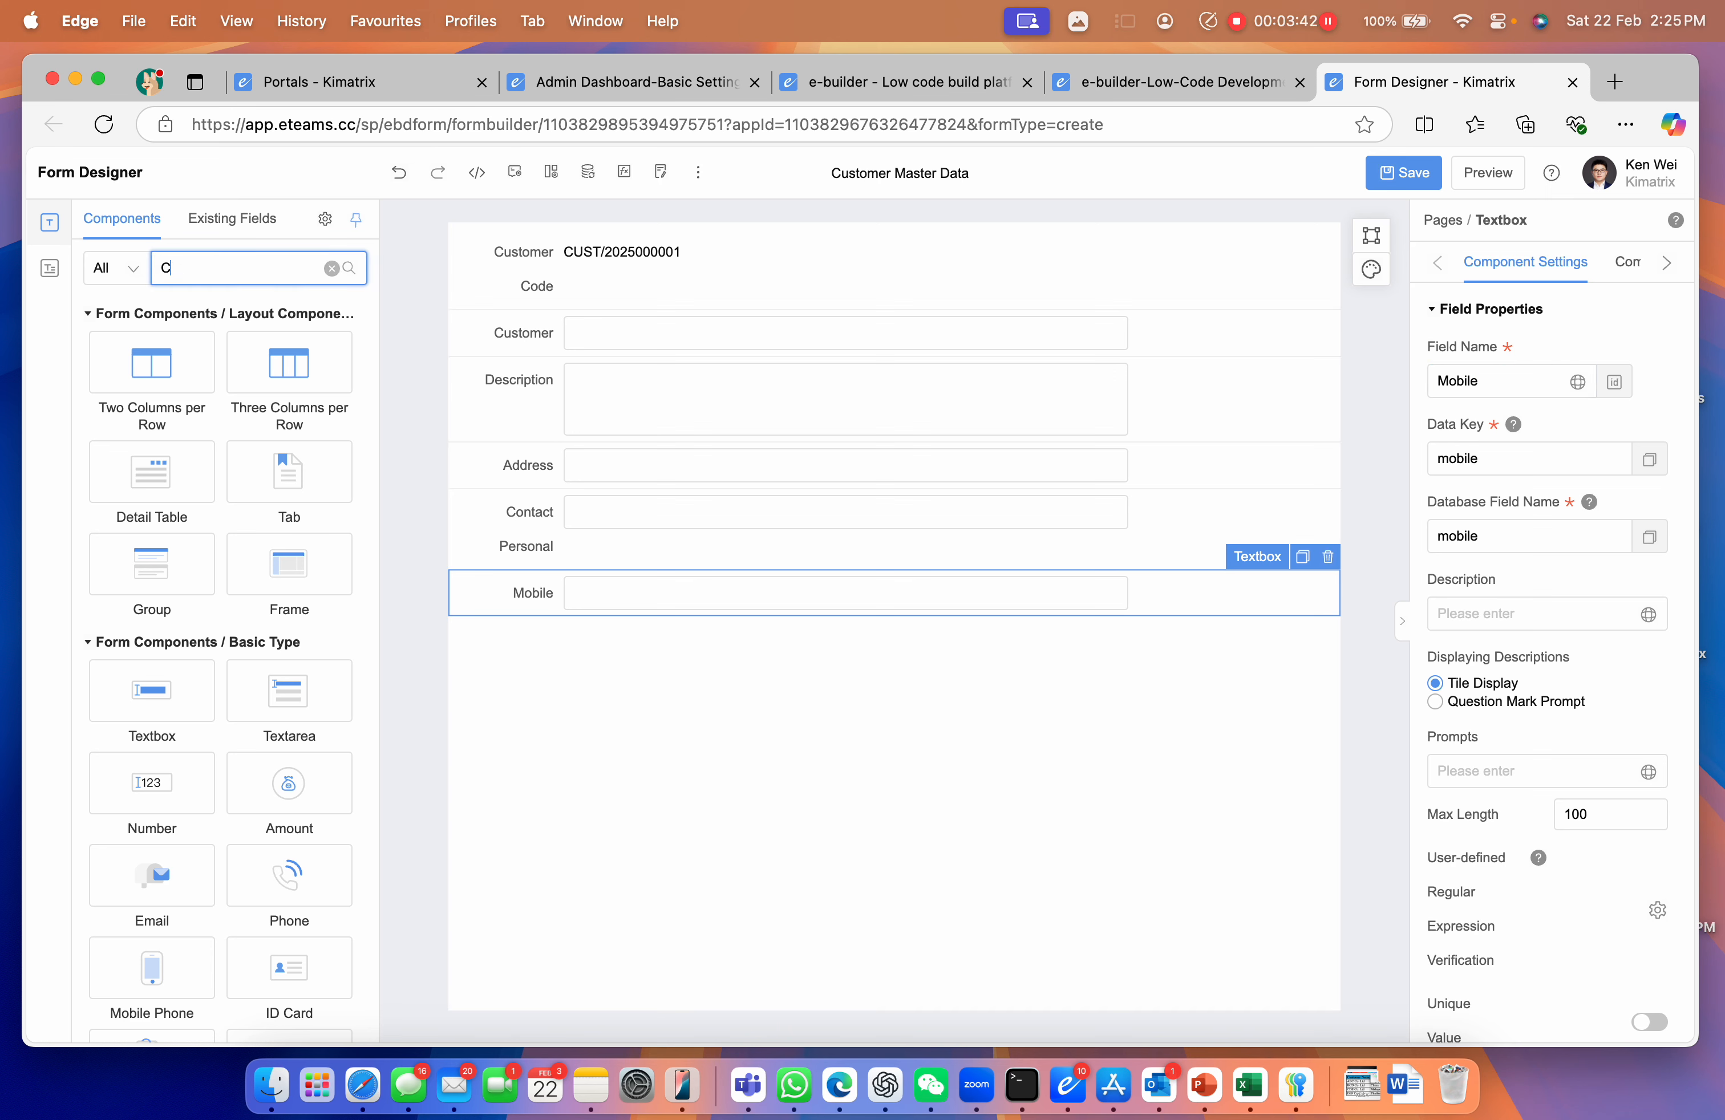
pyautogui.write('ountry')
pyautogui.moveTo(173, 343); pyautogui.dragTo(521, 656)
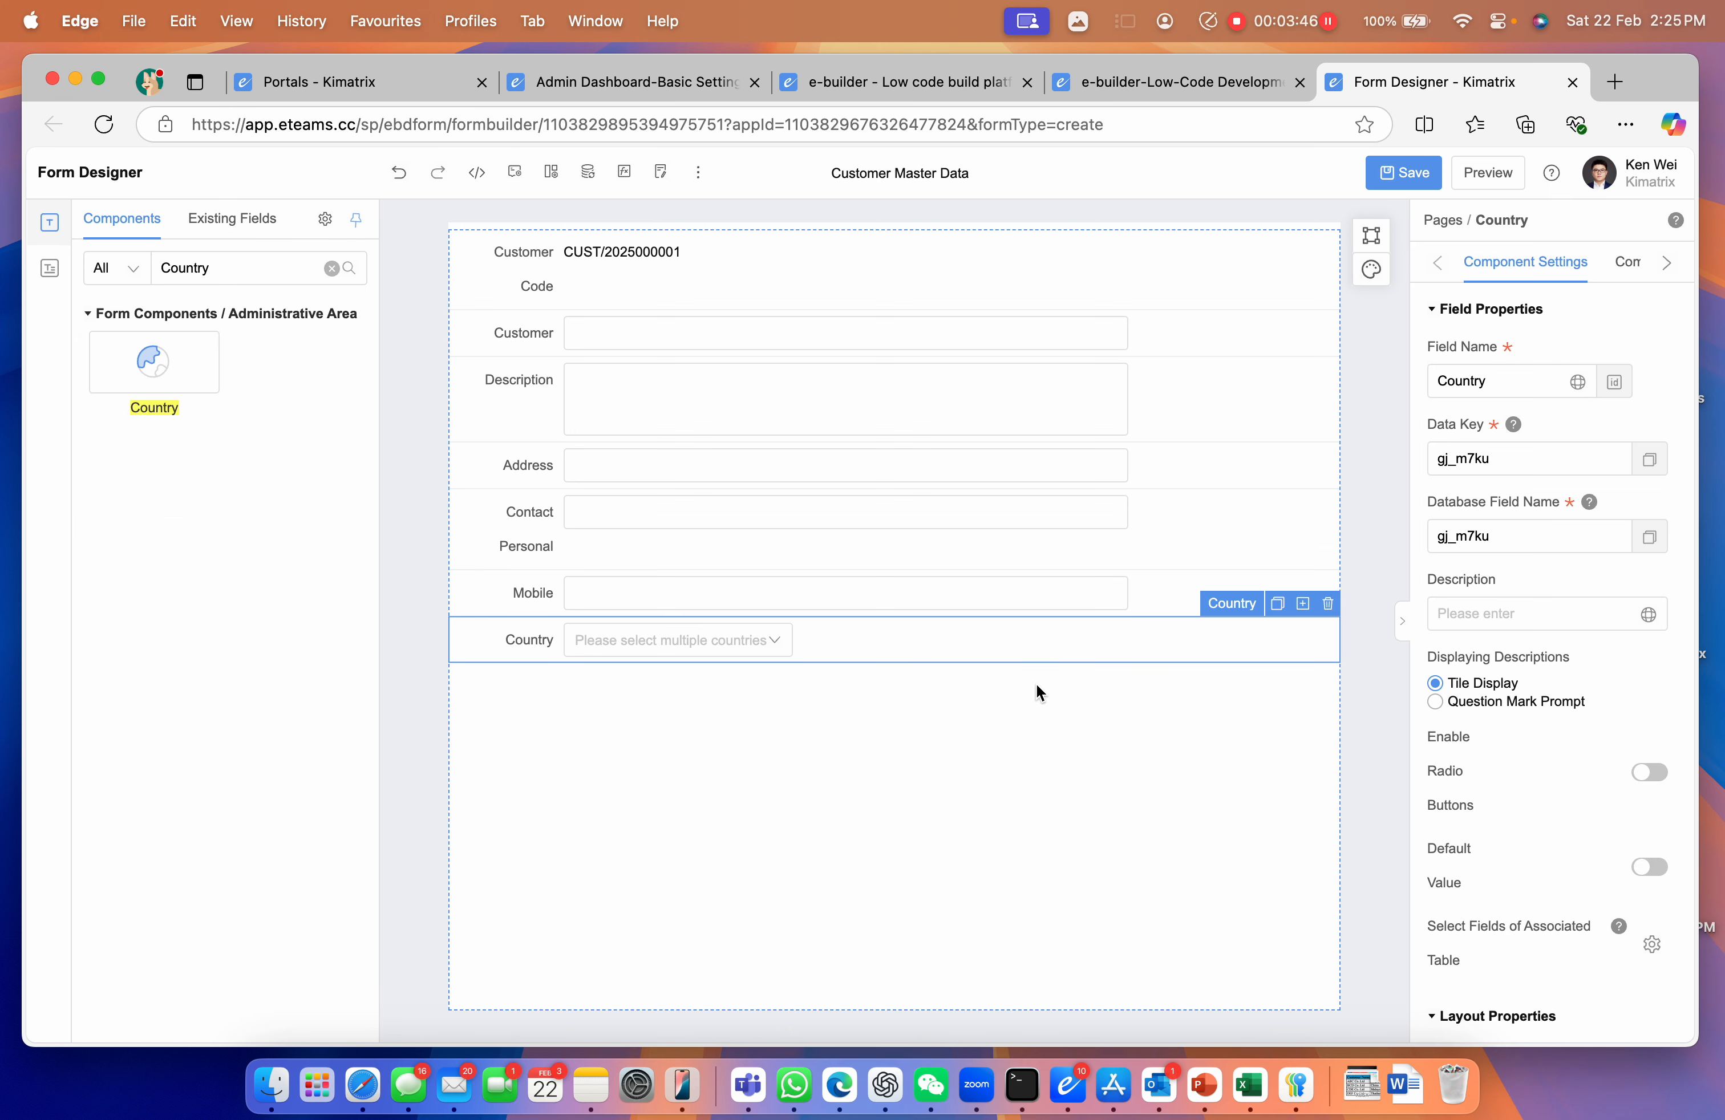
pyautogui.doubleClick(223, 267)
pyautogui.press('BackSpace')
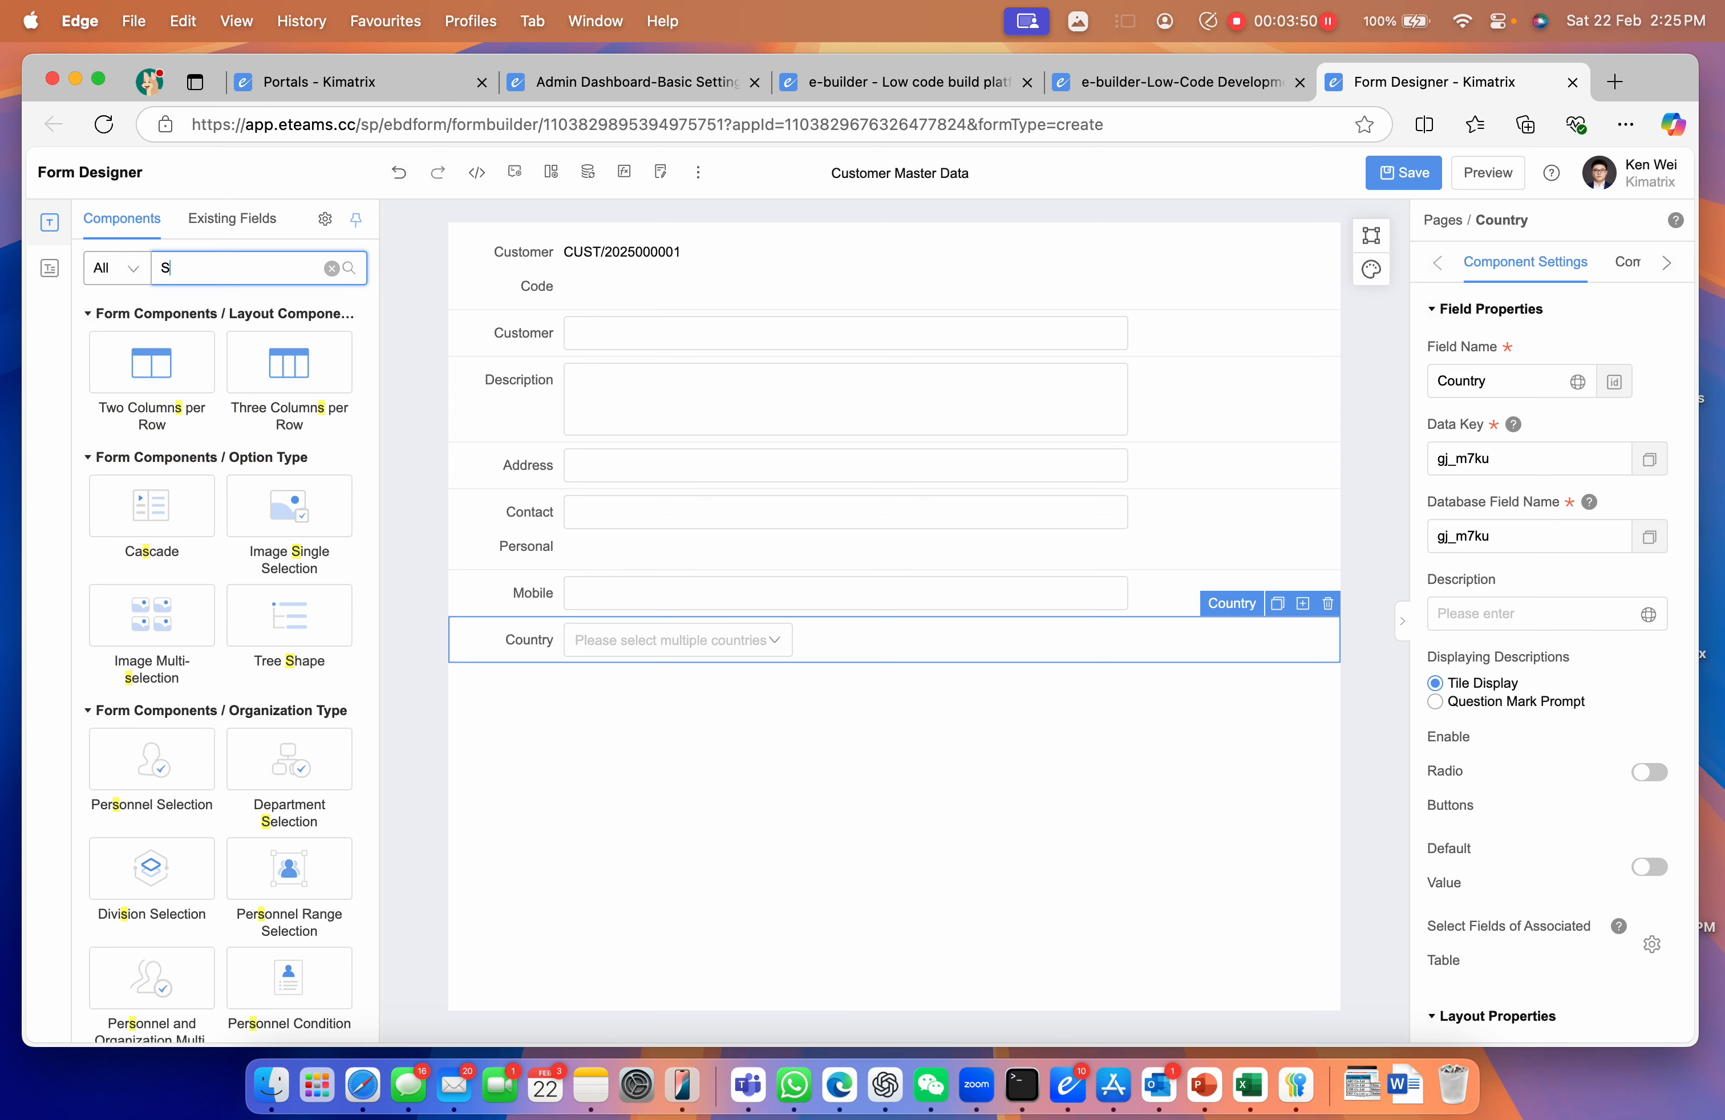
pyautogui.scroll(-6, 182, 662)
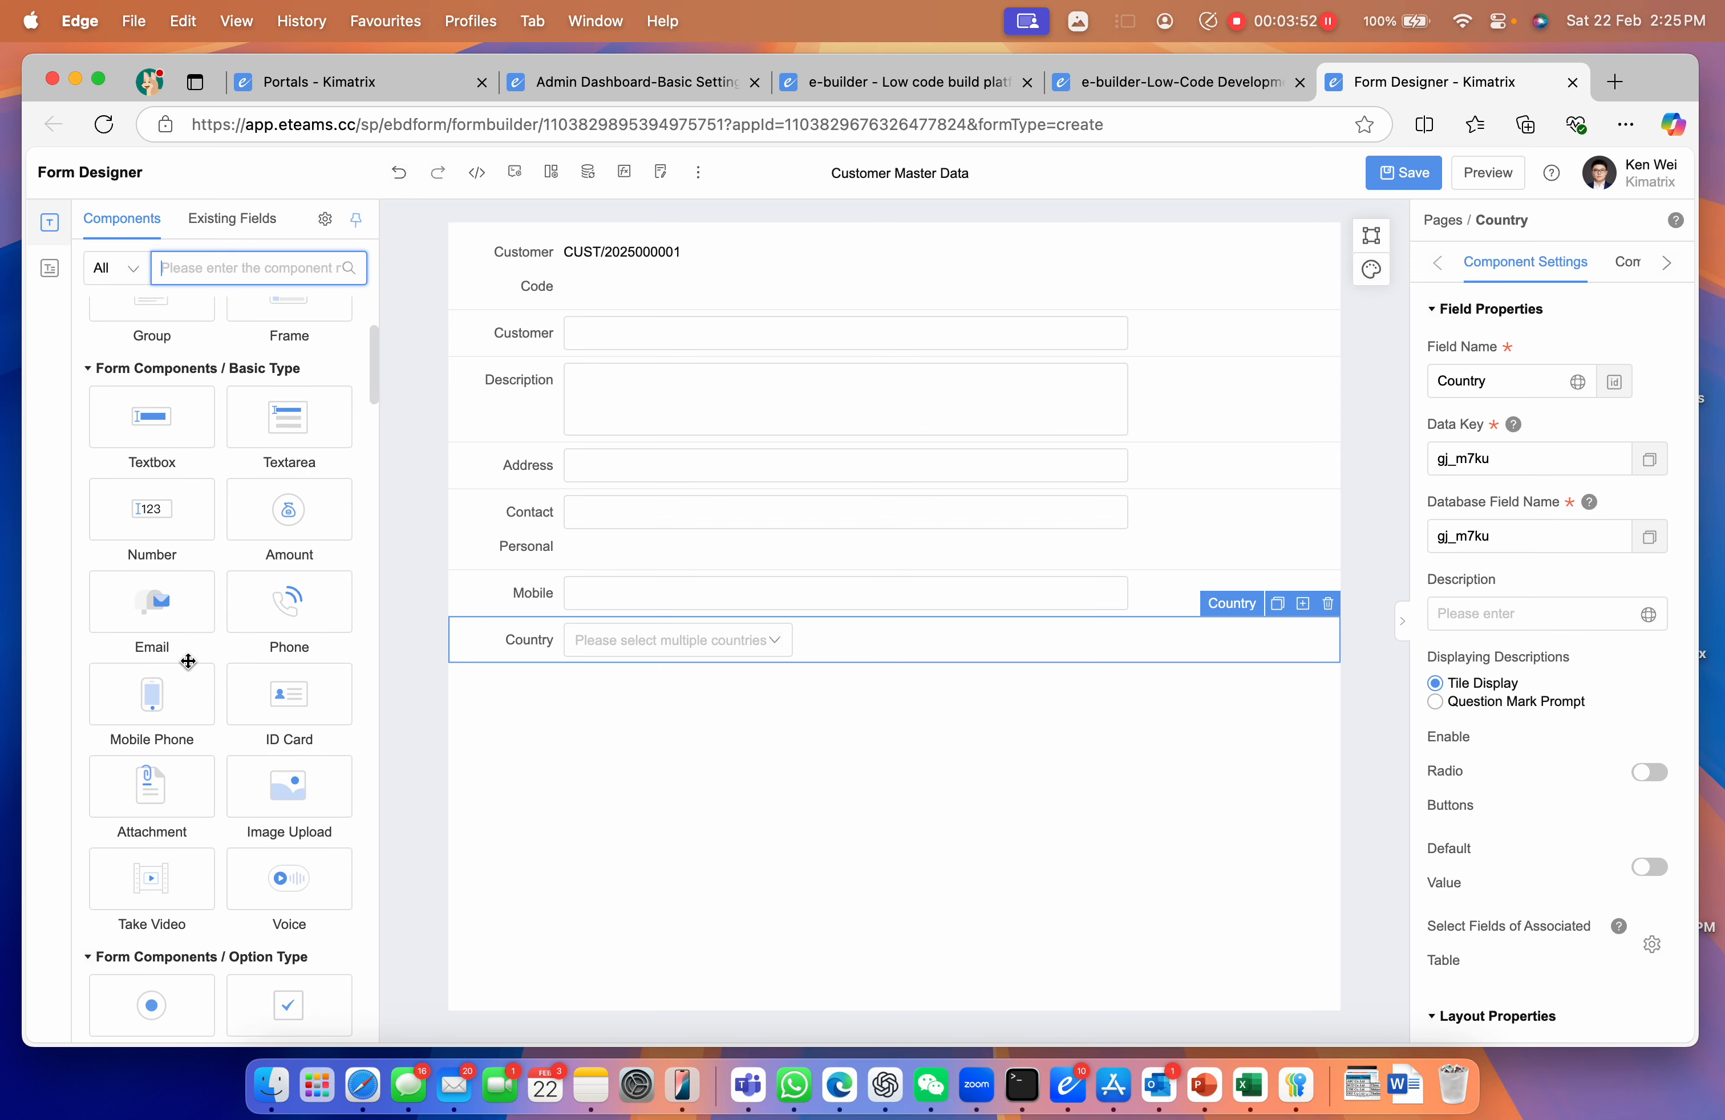
pyautogui.scroll(-1, 188, 666)
pyautogui.moveTo(154, 905); pyautogui.dragTo(429, 720)
# Rename the drop-down to 'Status' with options New, Protential and Offical
pyautogui.click(1534, 380)
pyautogui.press('super+a')
pyautogui.write('Statu')
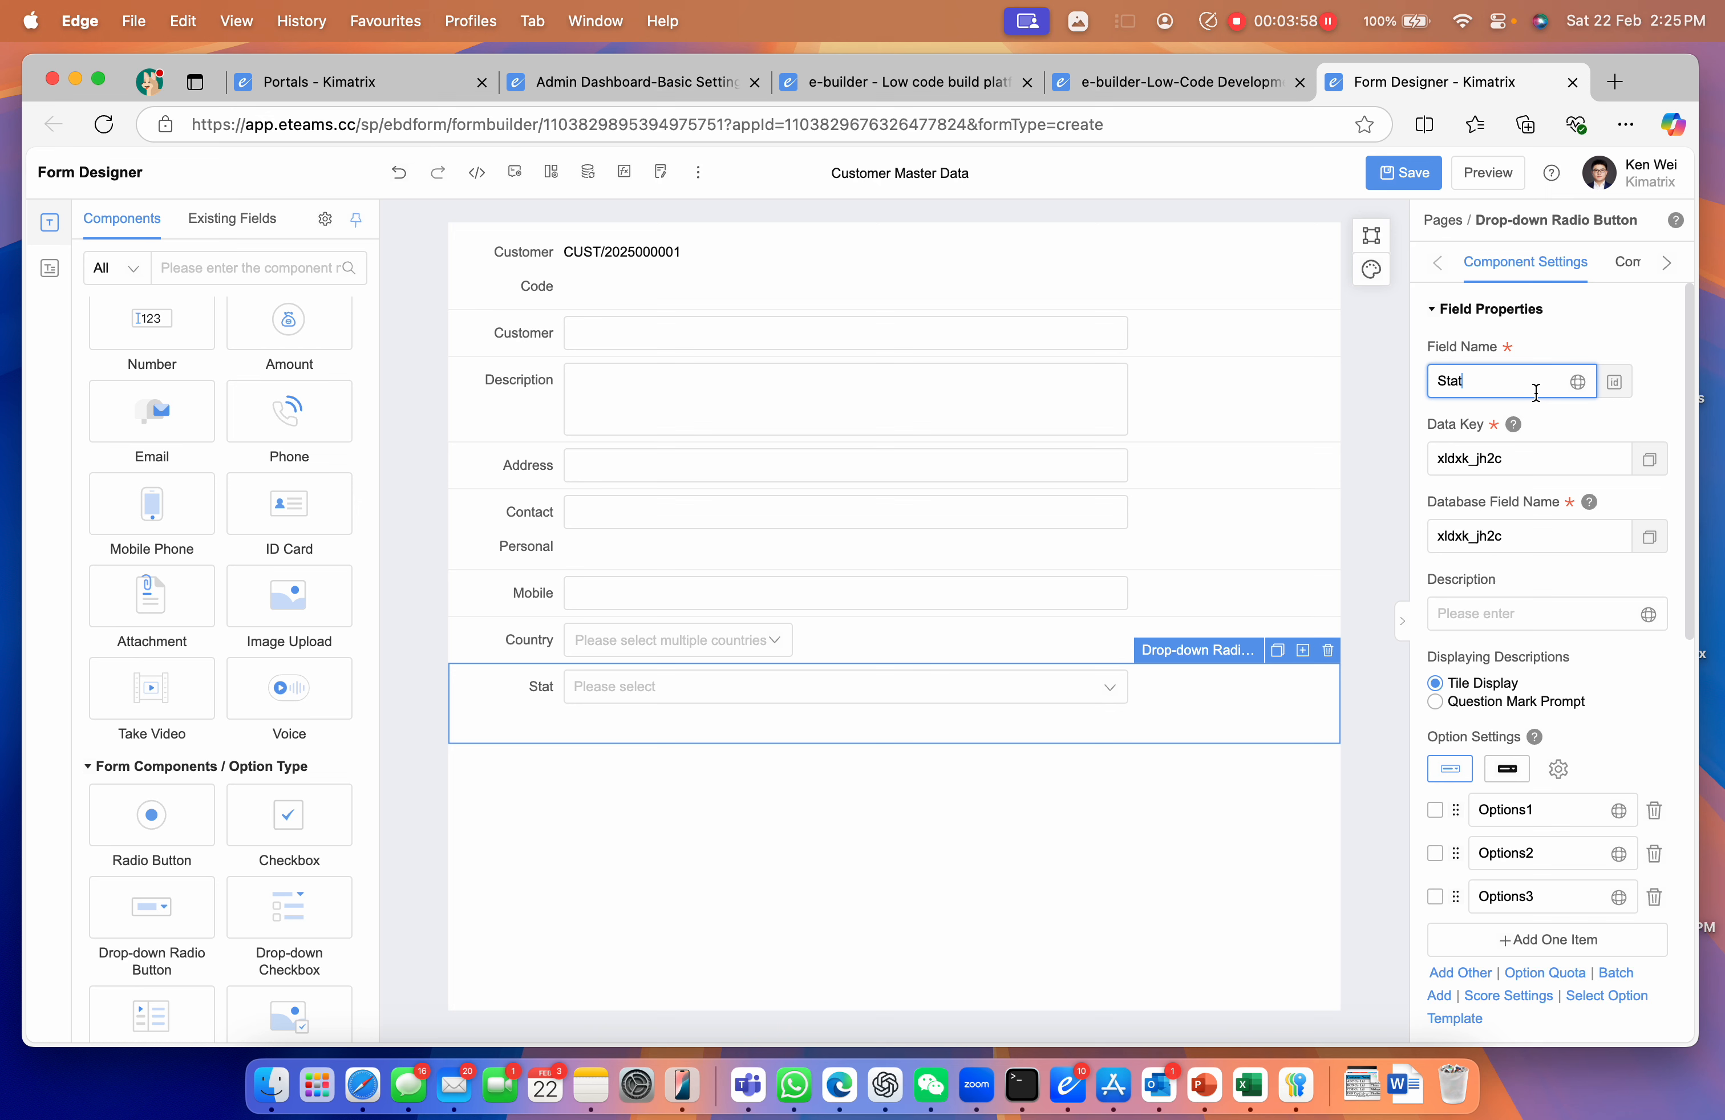
pyautogui.click(1535, 809)
pyautogui.press('super+a')
pyautogui.write('P')
pyautogui.write('e')
pyautogui.press('BackSpace')
pyautogui.press('BackSpace')
pyautogui.write('New')
pyautogui.click(1534, 853)
pyautogui.press('super+a')
pyautogui.write('P')
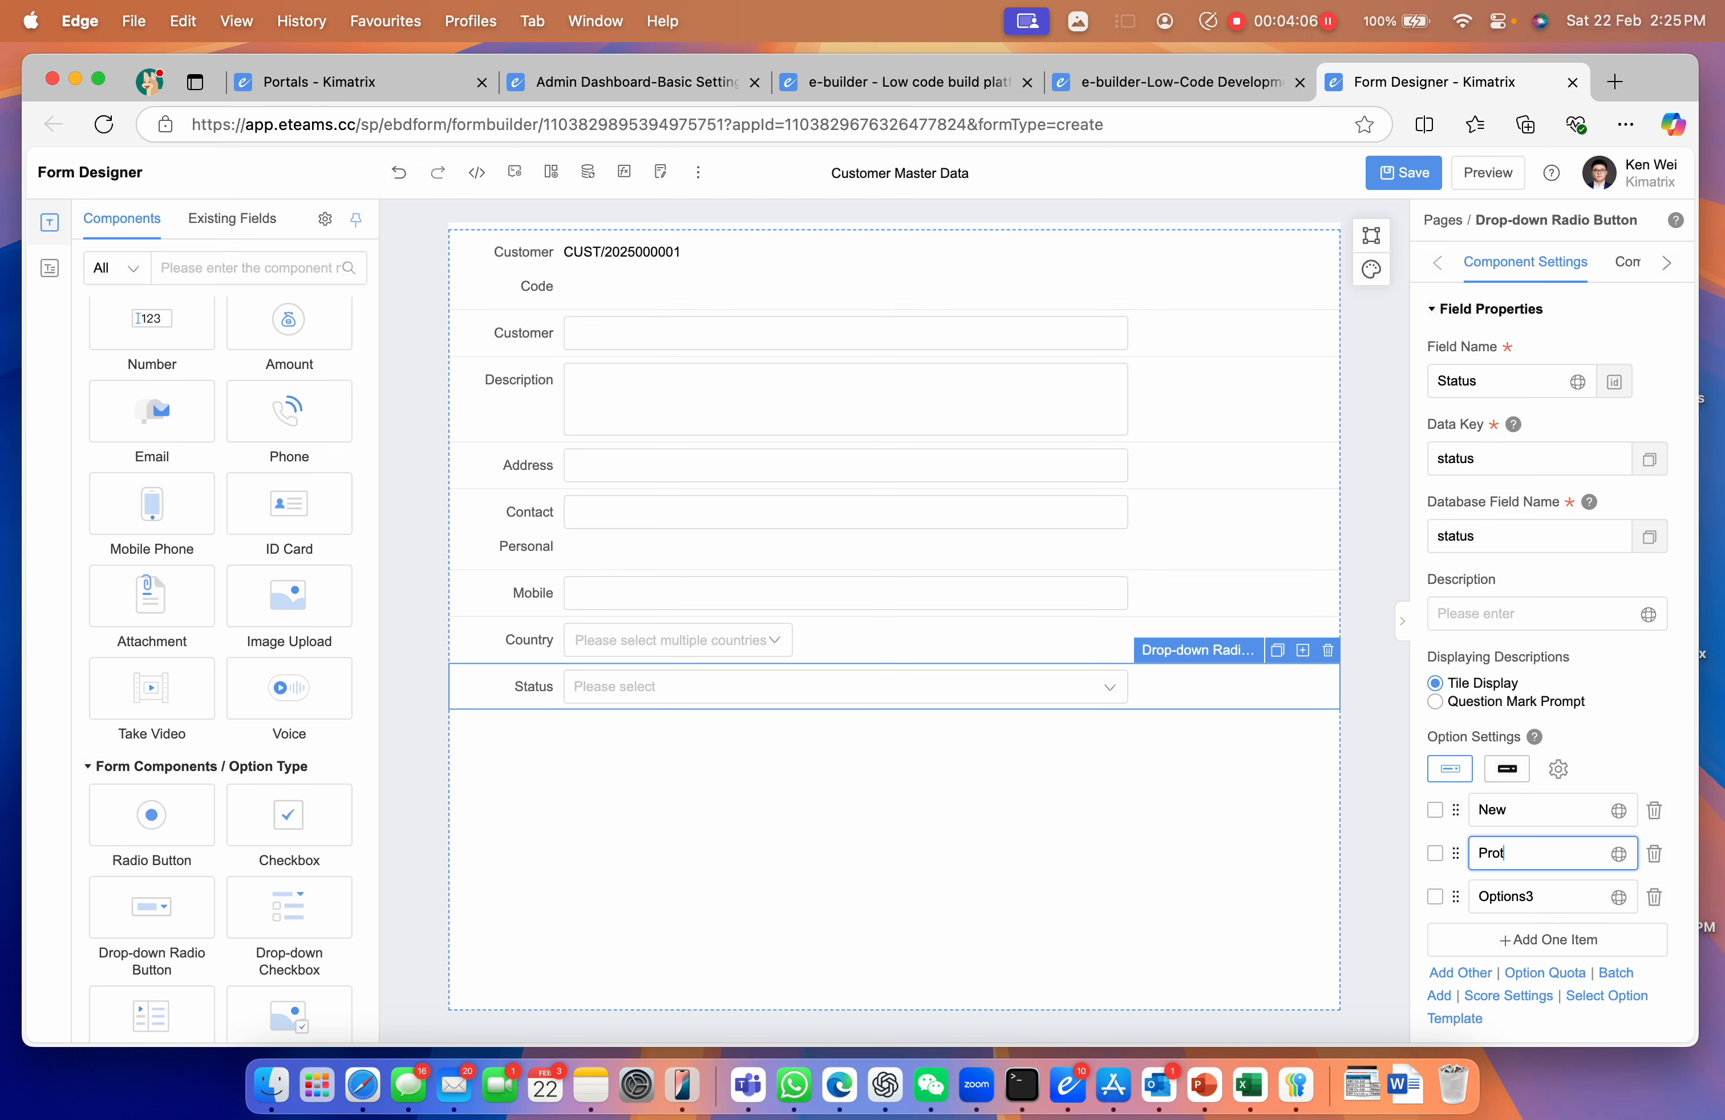
pyautogui.click(1476, 896)
pyautogui.press('super+a')
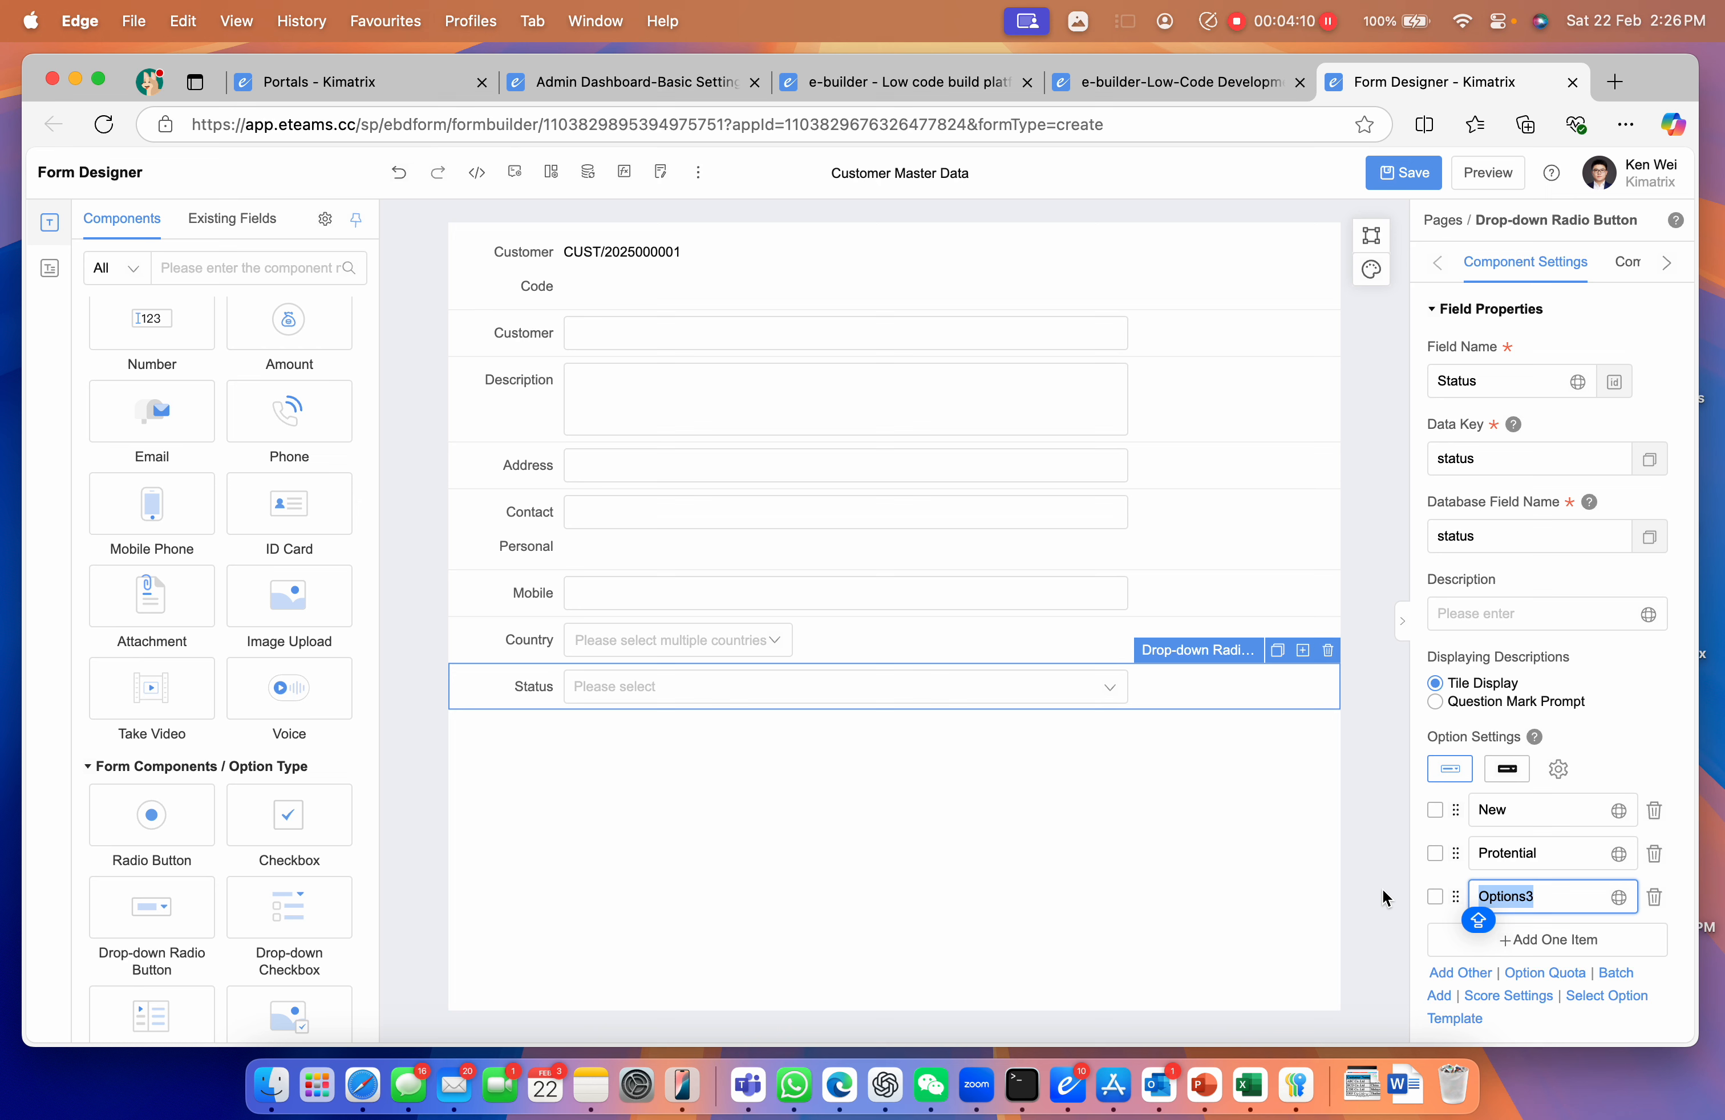
pyautogui.write('Offical')
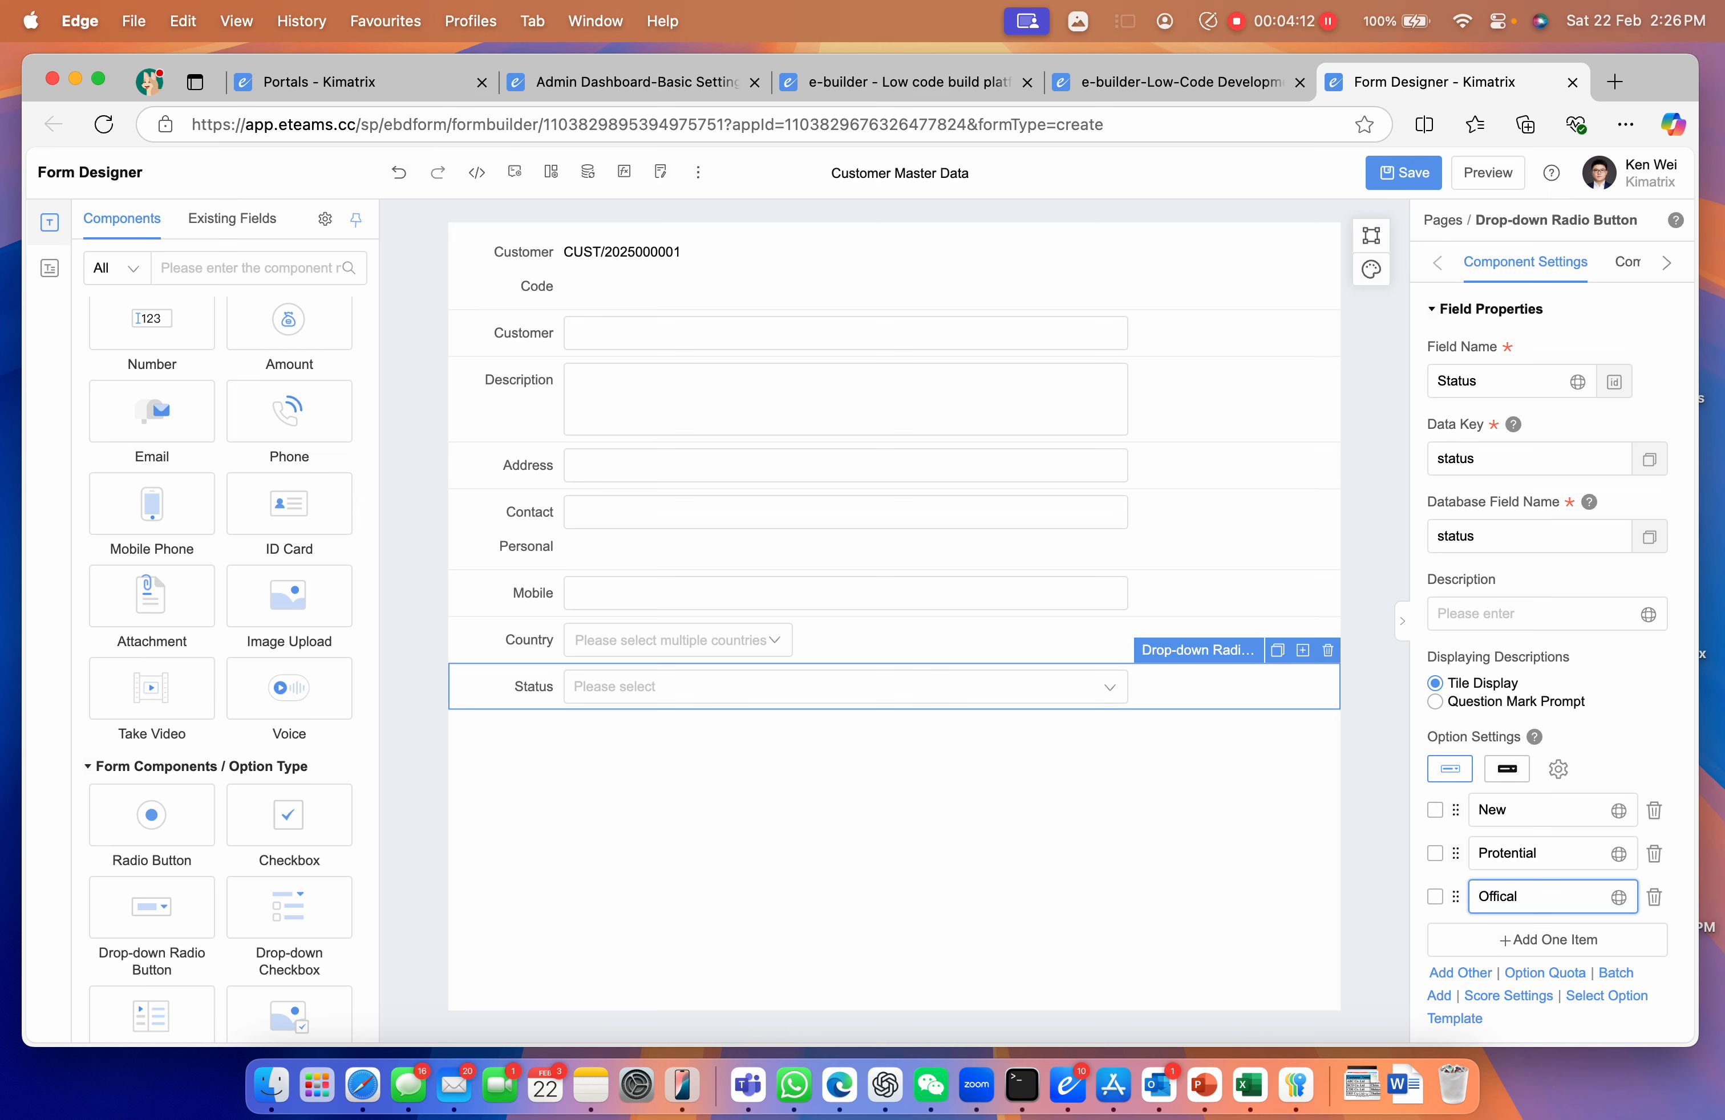
# Display the options in colour: New yellow, Protential orange, Offical green
pyautogui.click(1506, 769)
pyautogui.click(1655, 811)
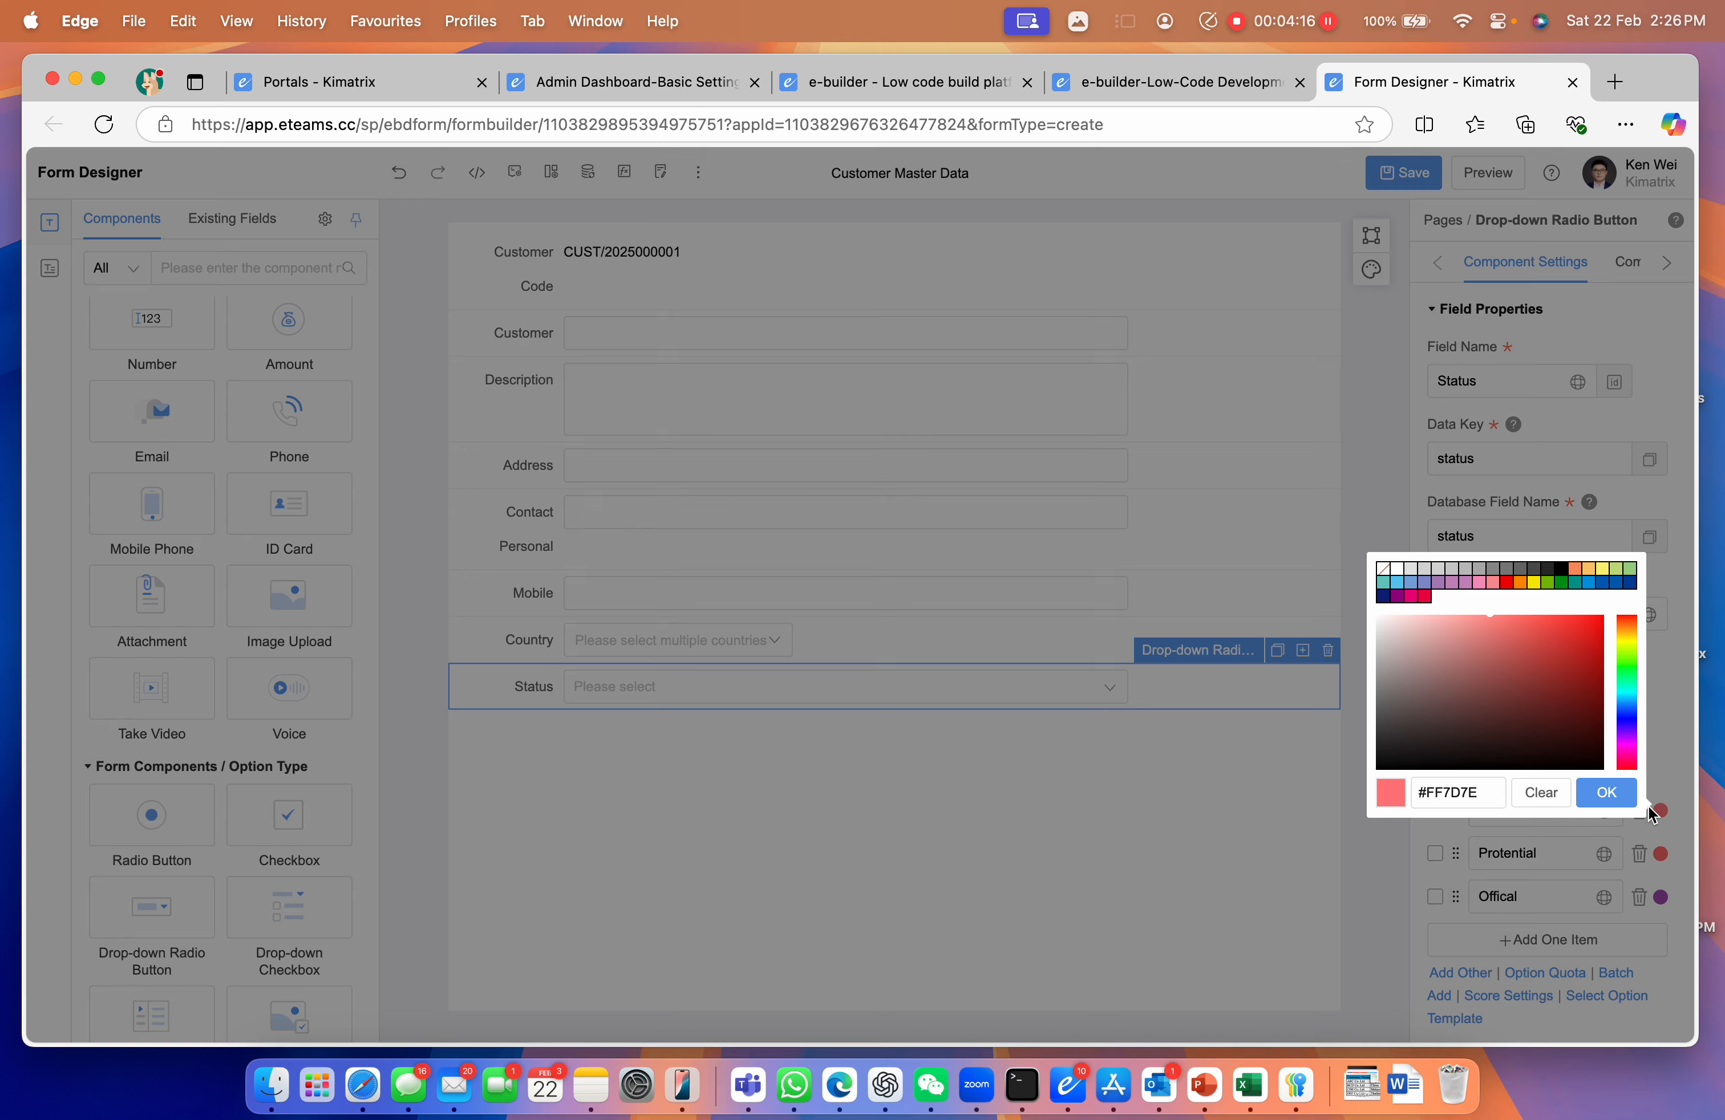
pyautogui.click(1535, 584)
pyautogui.click(1606, 792)
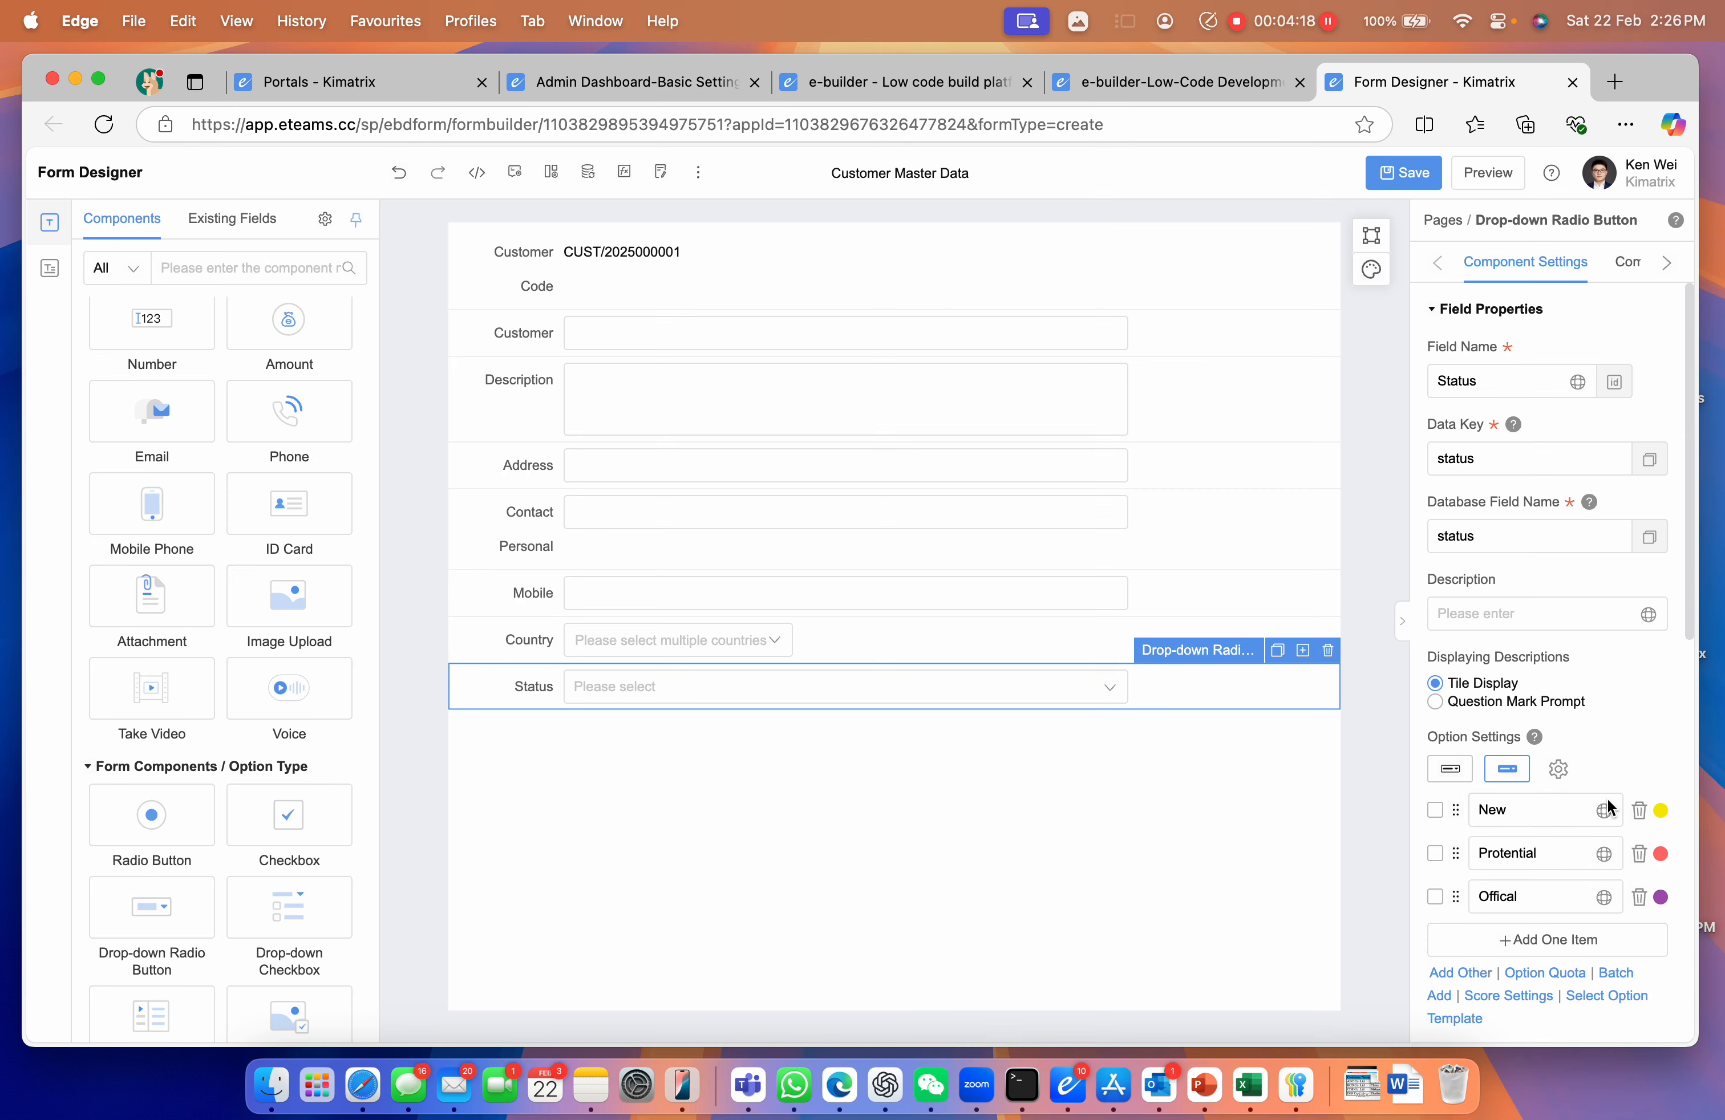
pyautogui.click(1660, 855)
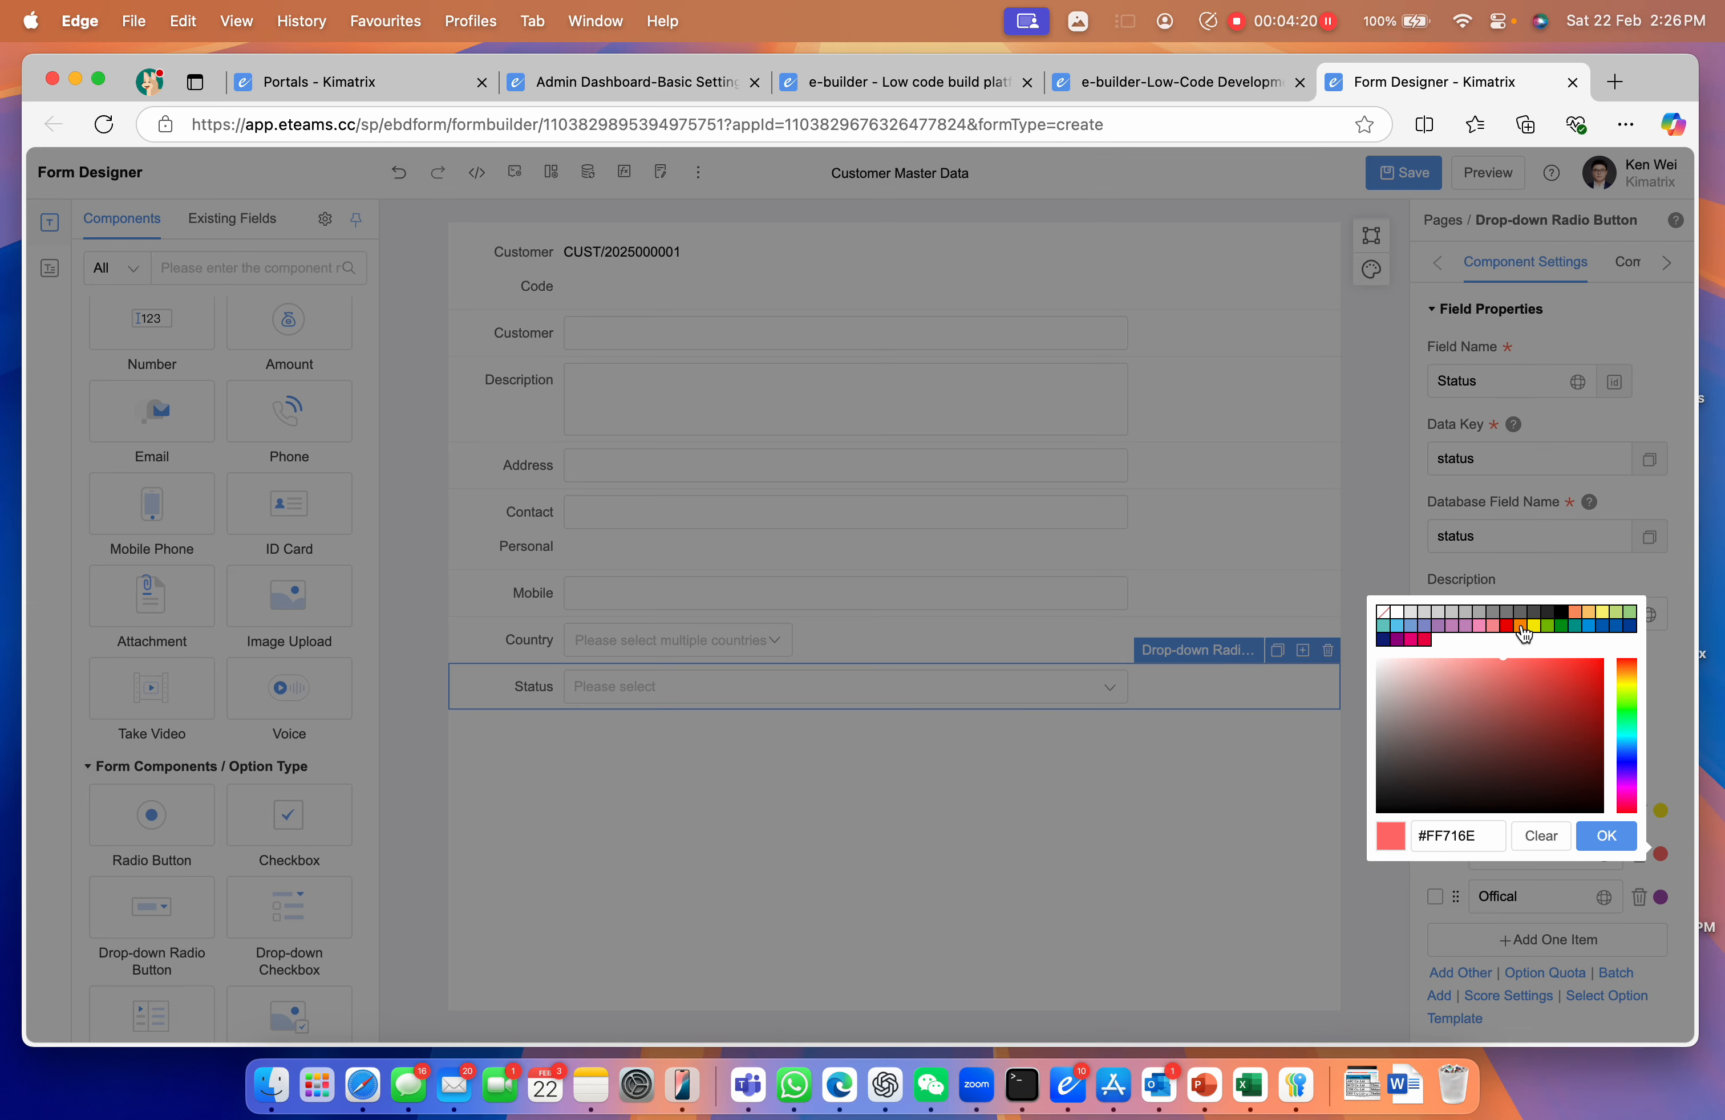
pyautogui.click(1519, 627)
pyautogui.click(1605, 836)
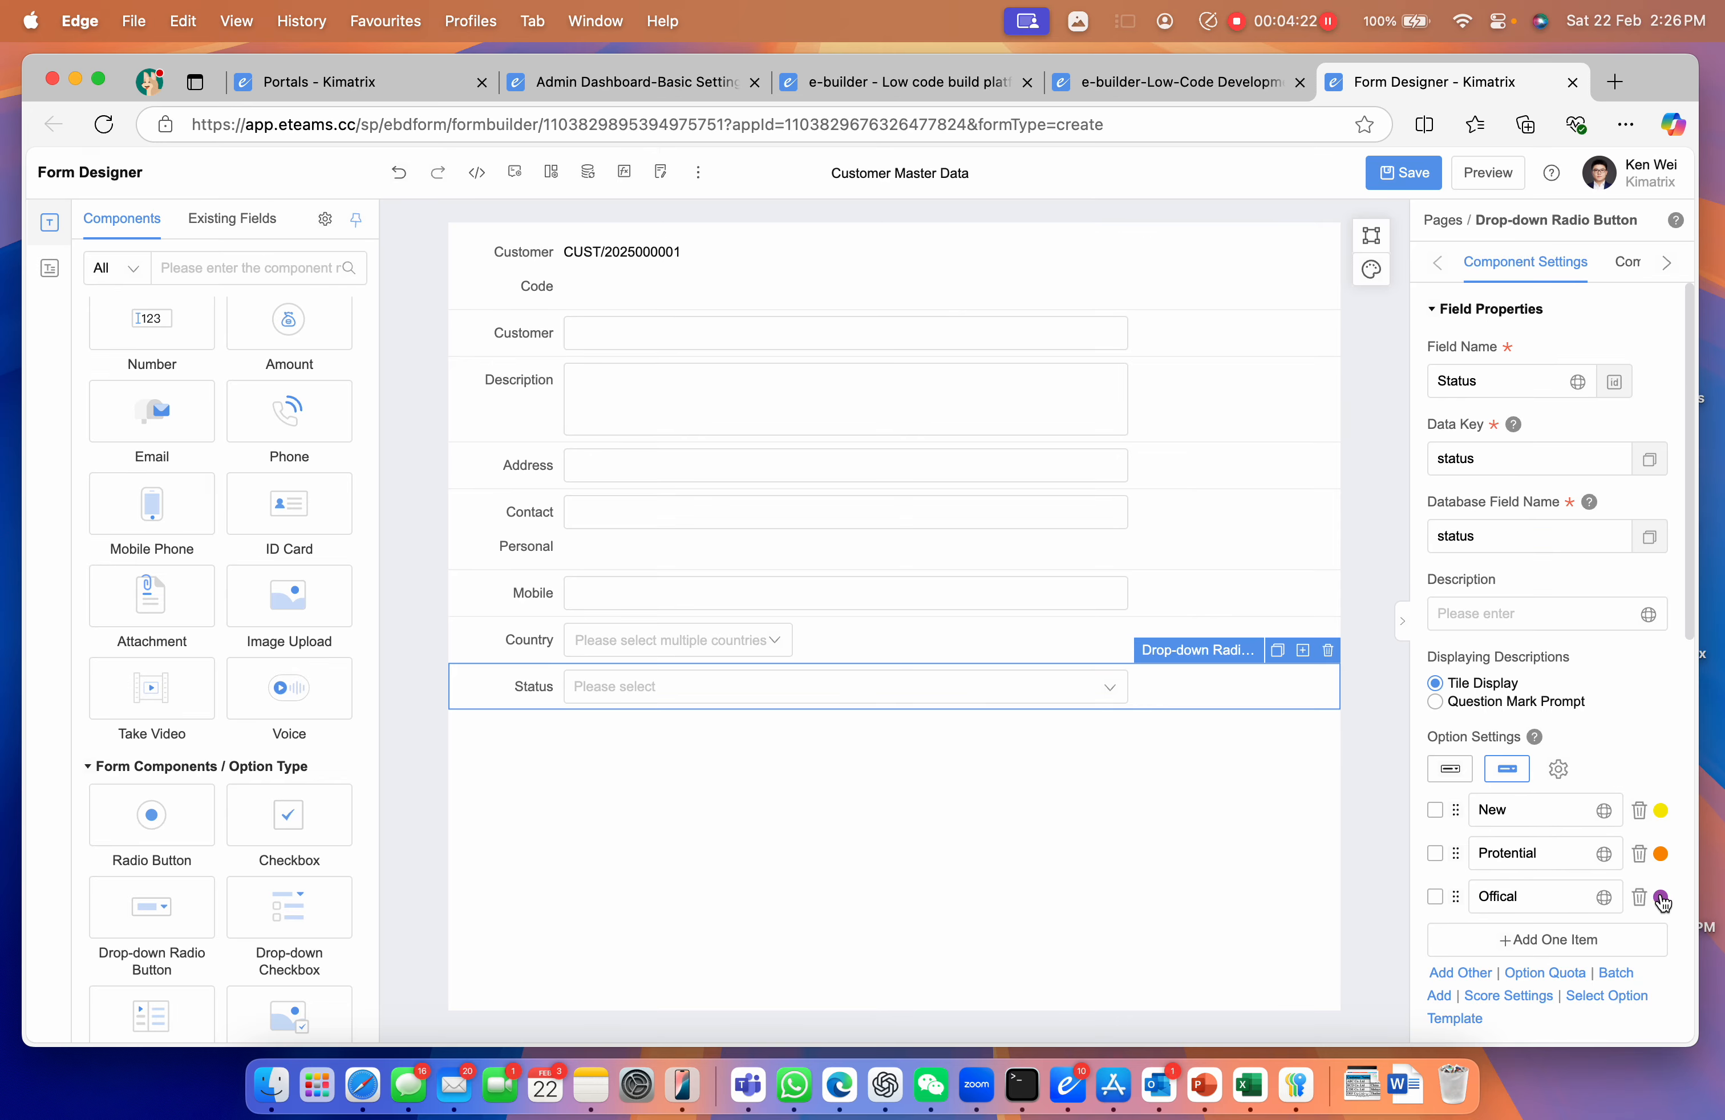
pyautogui.click(1661, 898)
pyautogui.click(1560, 669)
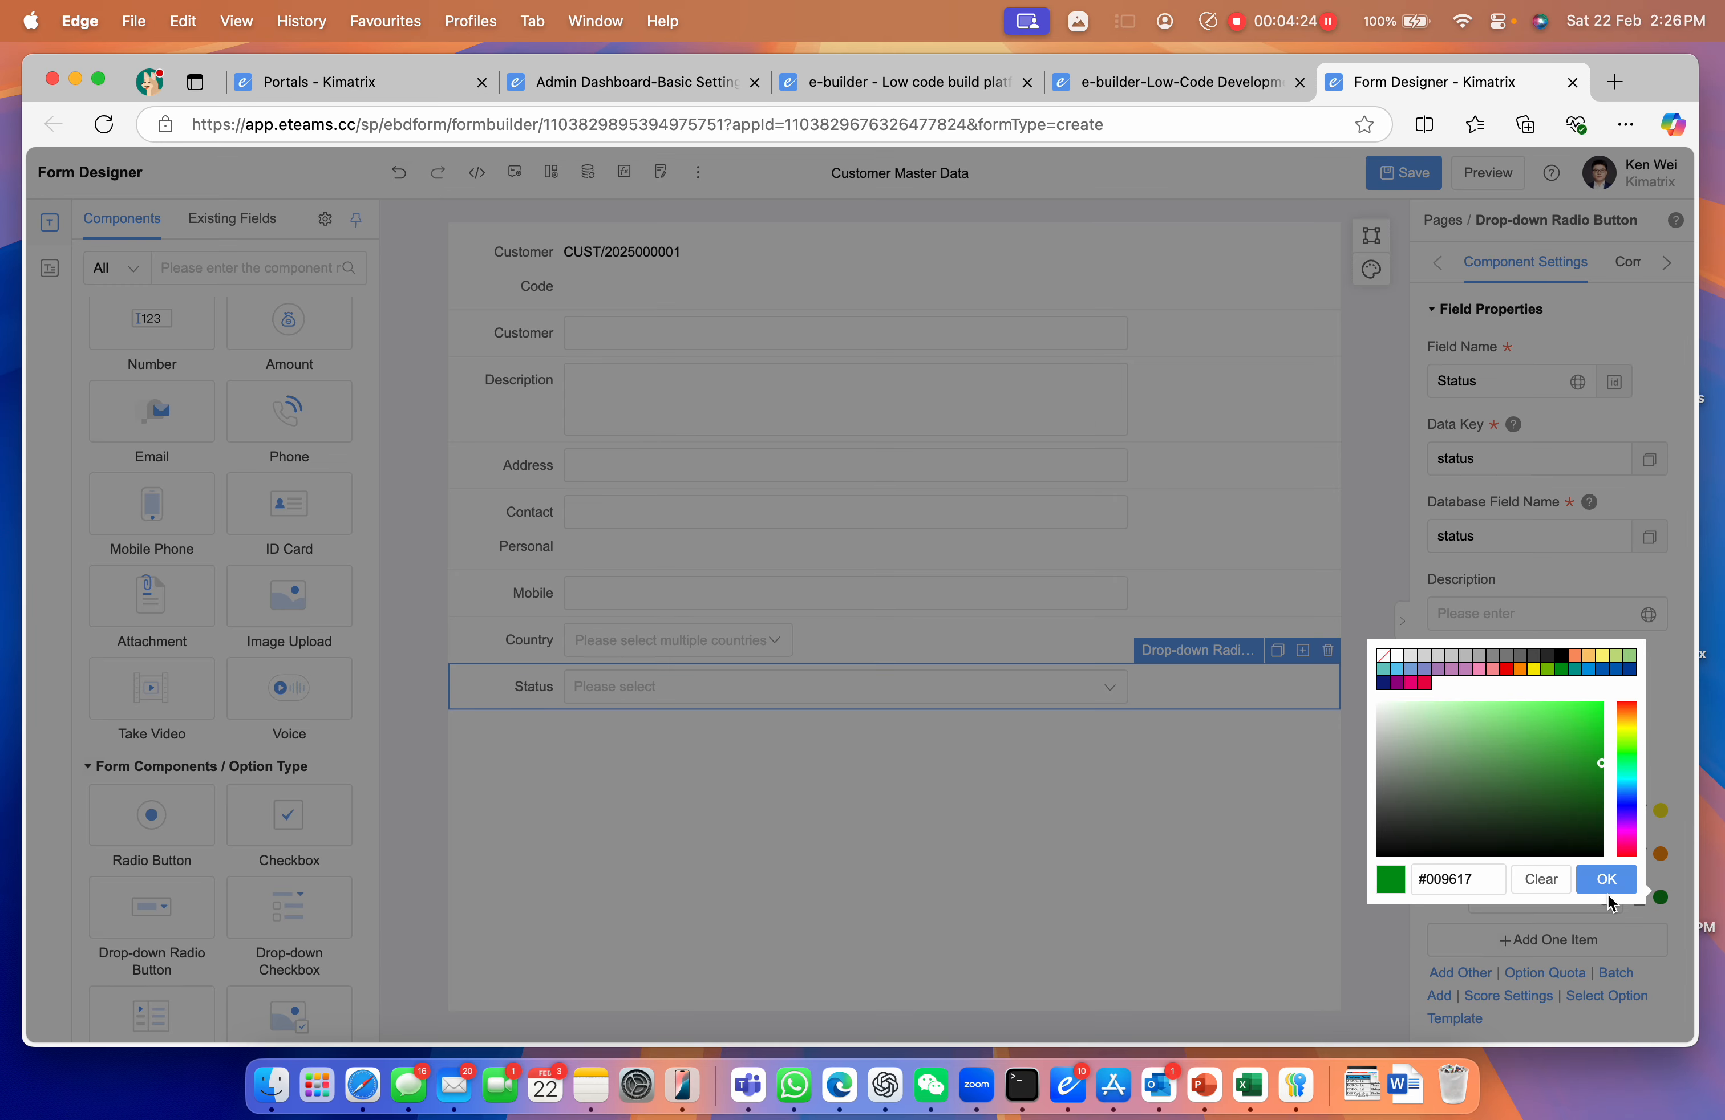
pyautogui.click(1605, 879)
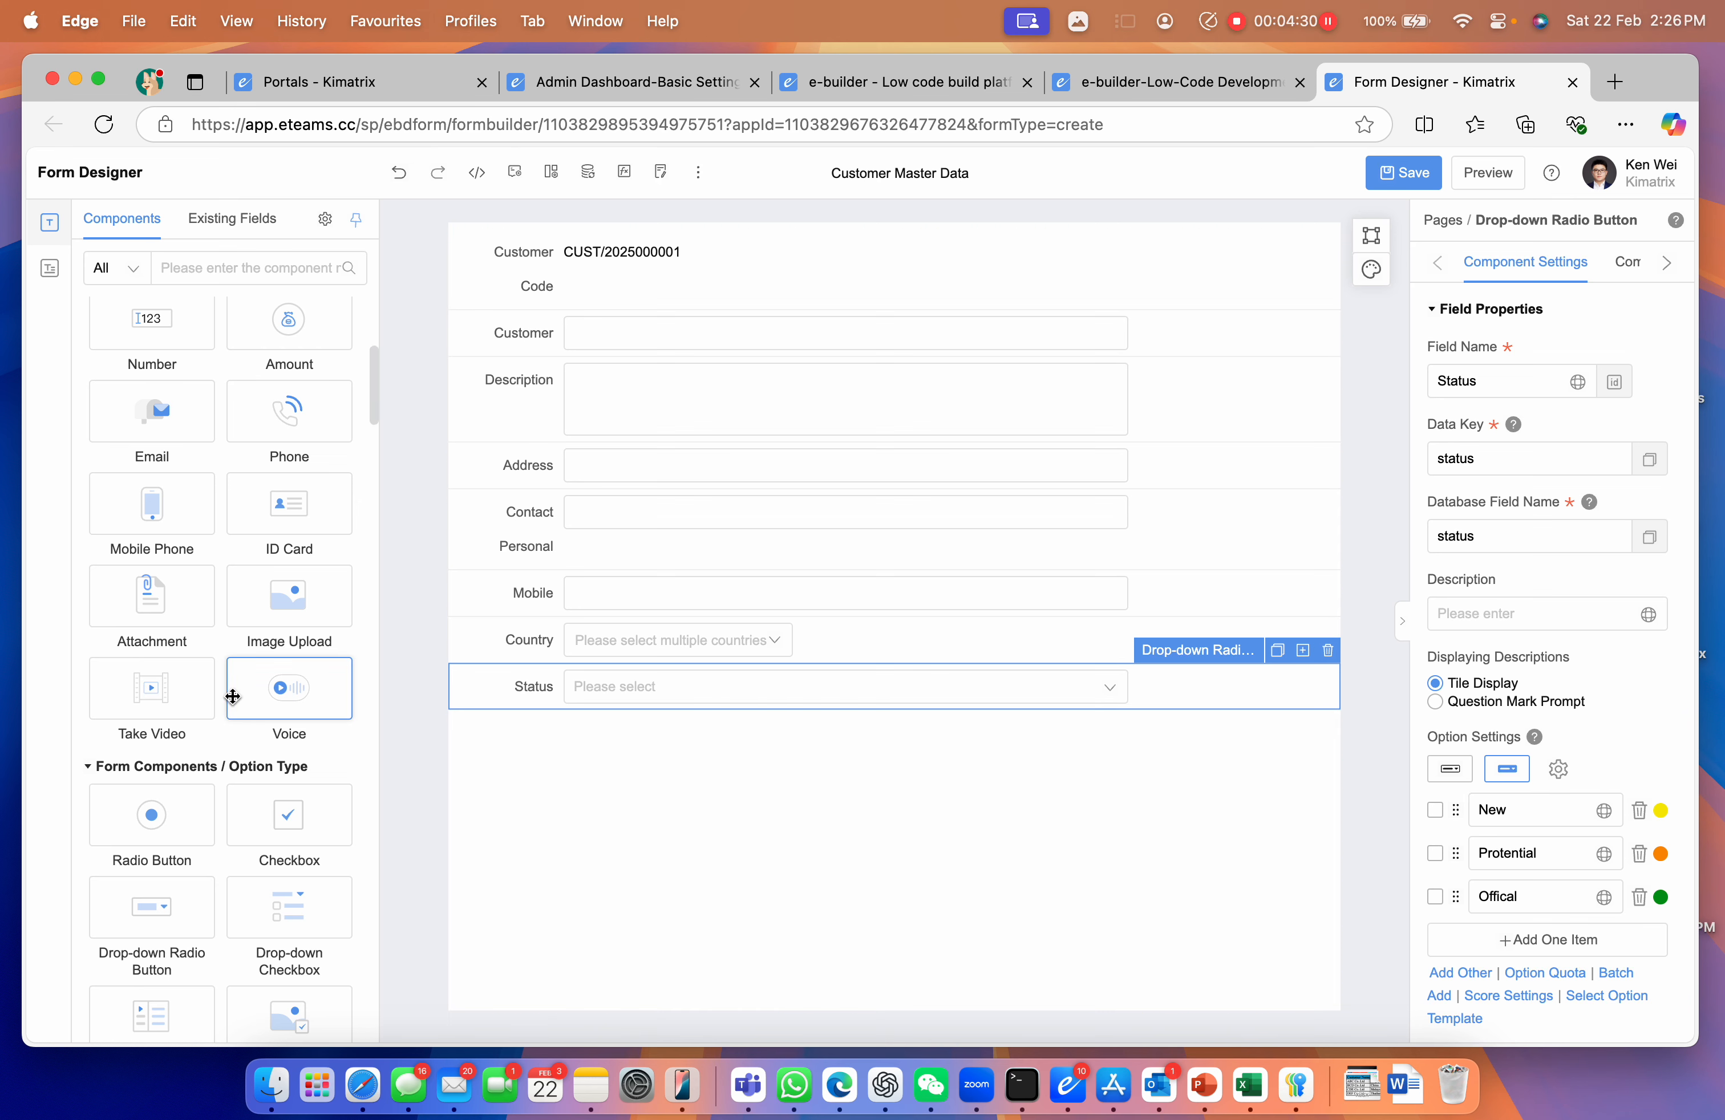
pyautogui.scroll(6, 240, 640)
# Add a rich-text multi-line field named 'Remarks' below Status
pyautogui.moveTo(289, 687); pyautogui.dragTo(528, 771)
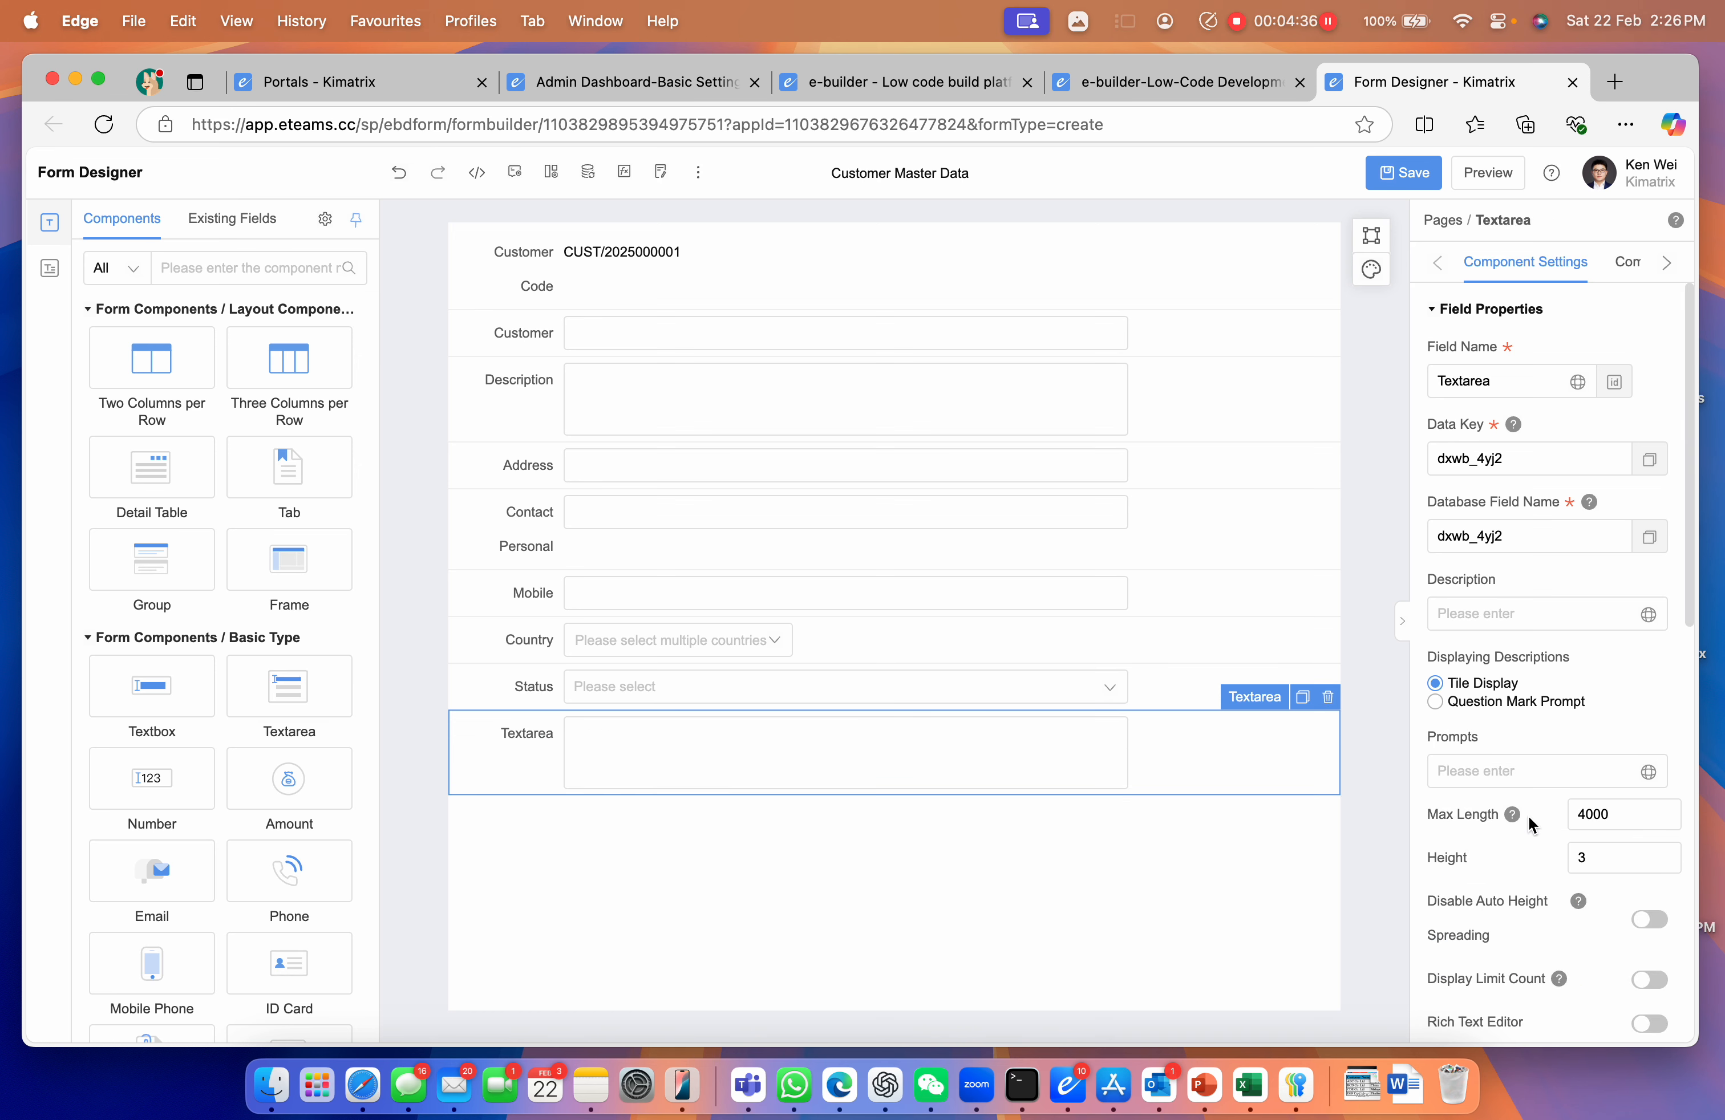
pyautogui.scroll(-3, 1529, 822)
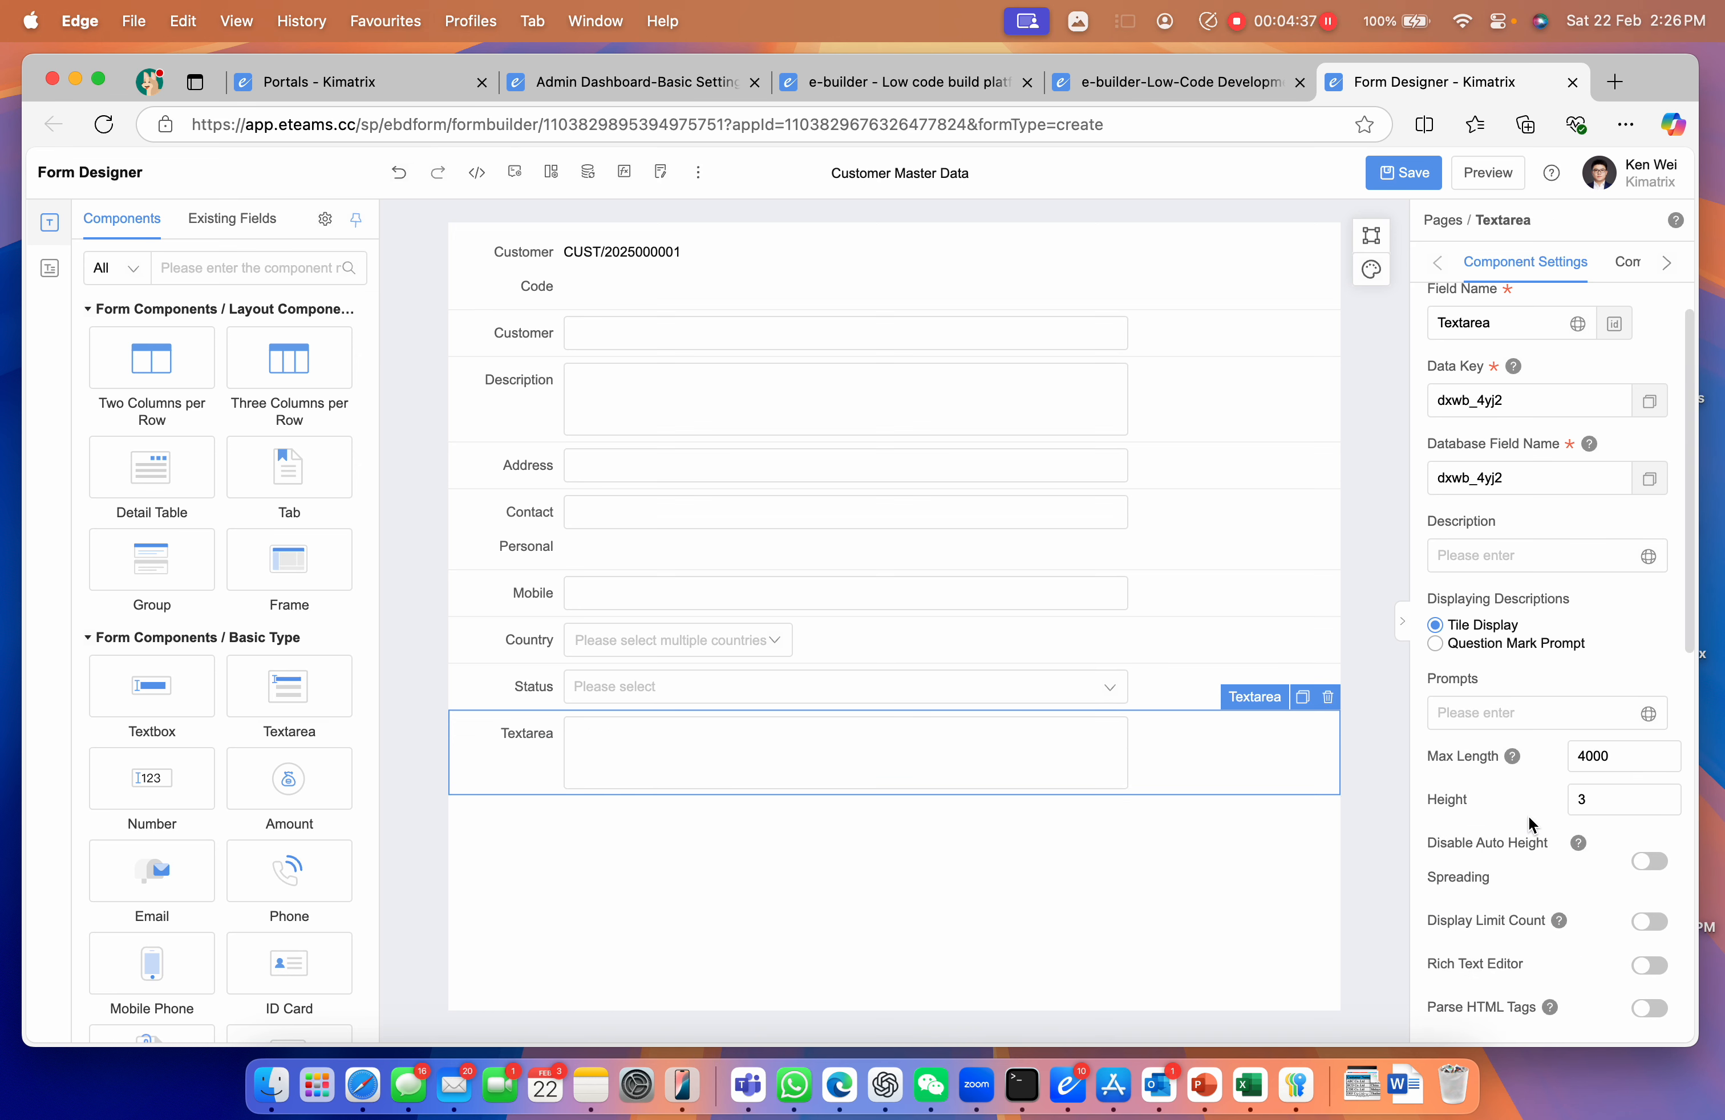
pyautogui.click(1648, 921)
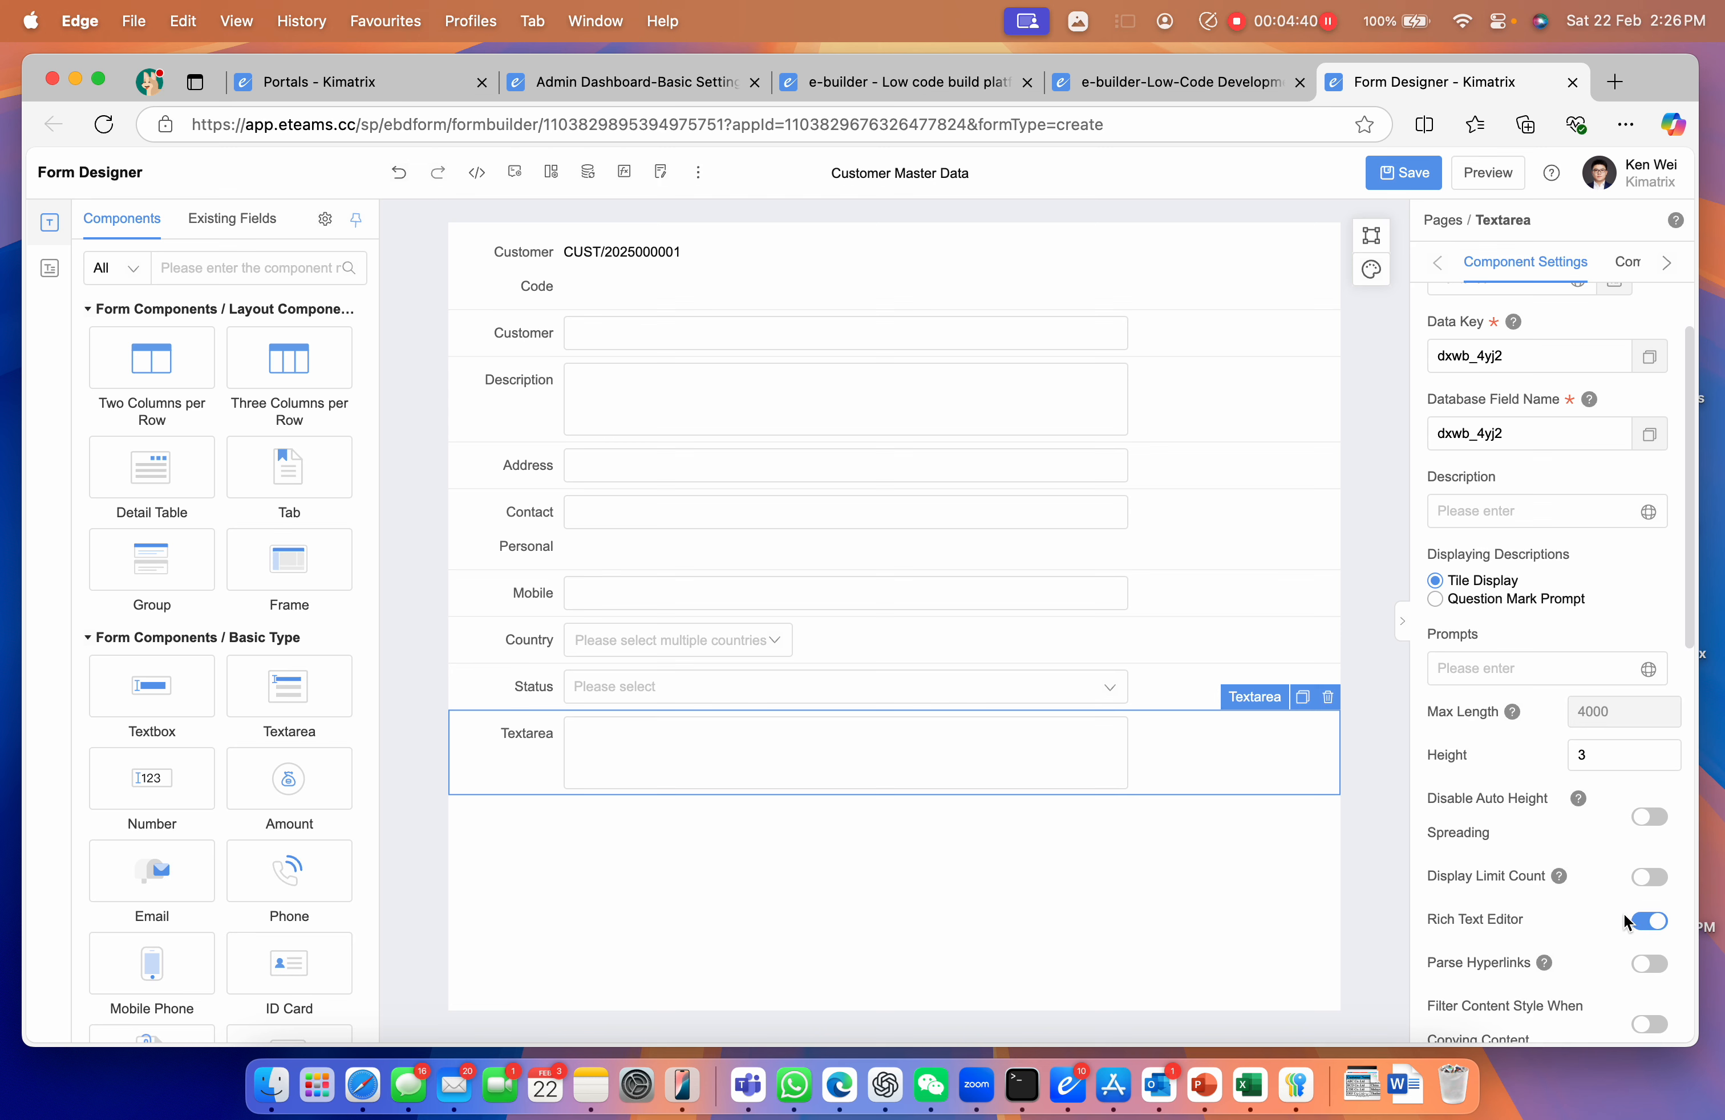
pyautogui.scroll(-1, 1418, 918)
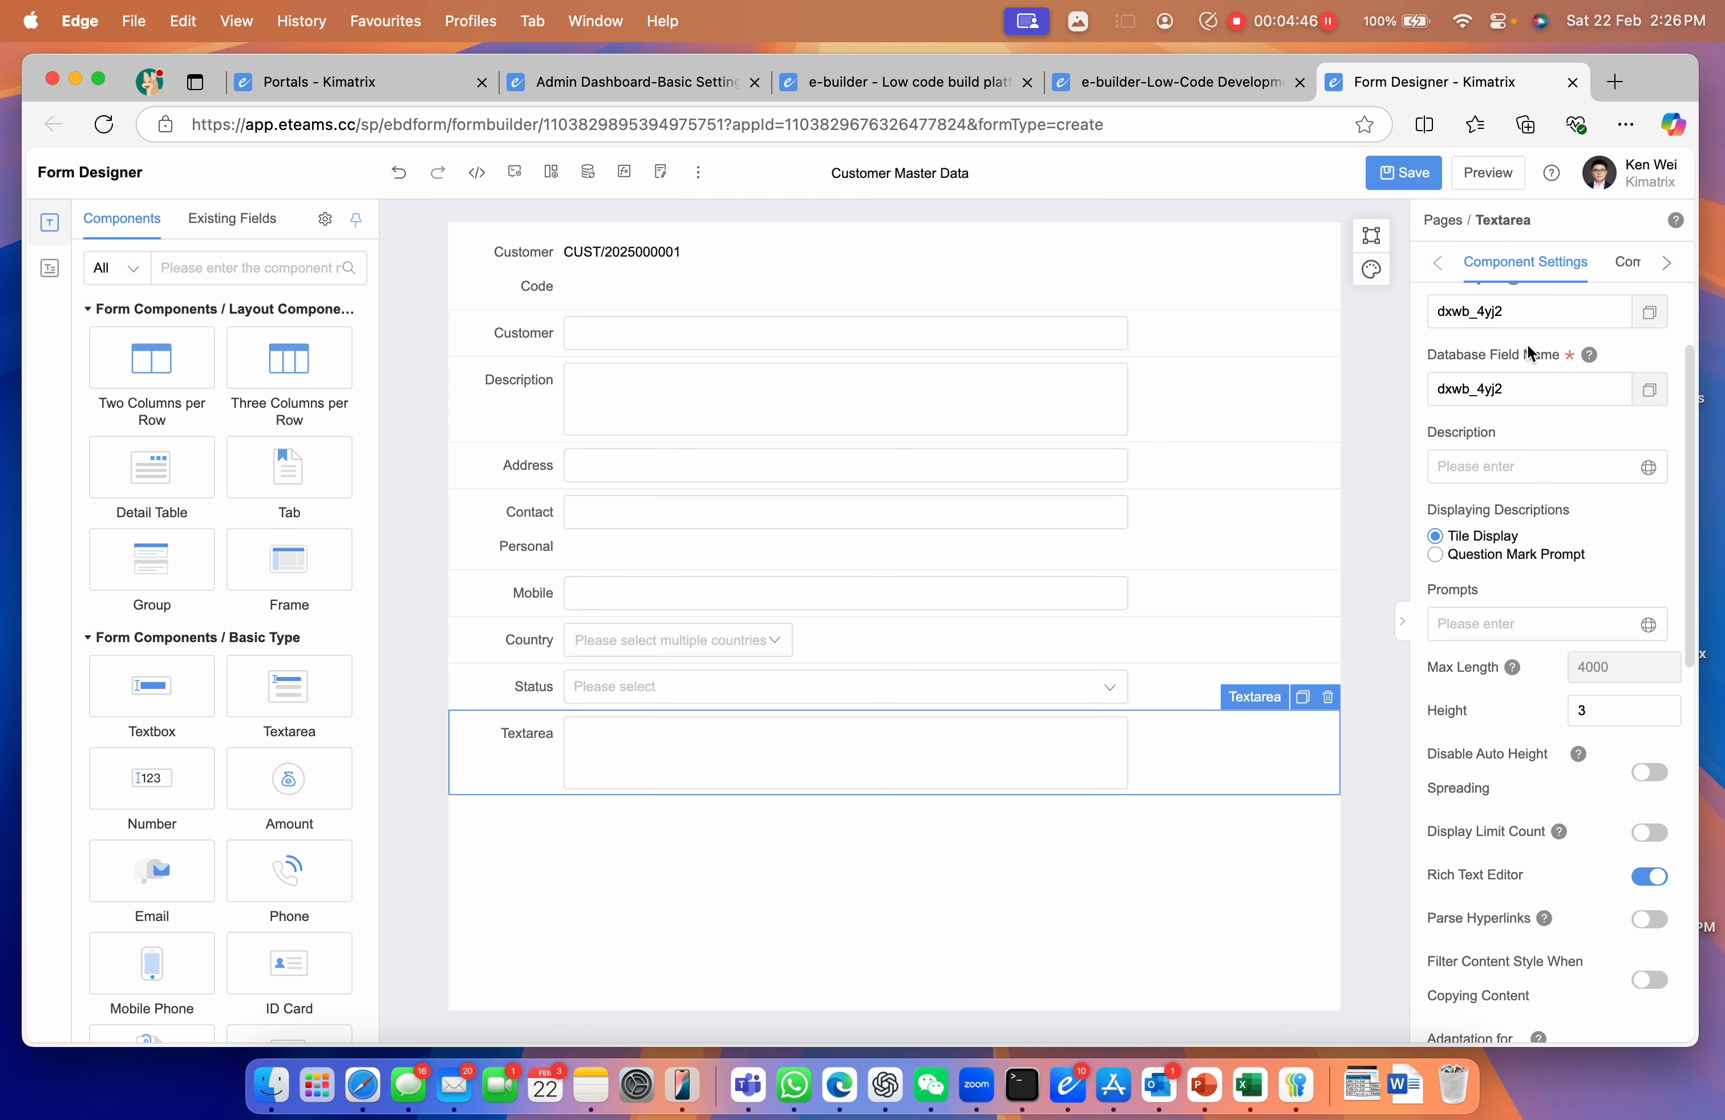
pyautogui.scroll(4, 1513, 360)
pyautogui.click(1460, 380)
pyautogui.doubleClick(1461, 380)
pyautogui.write('Remarks')
pyautogui.click(841, 857)
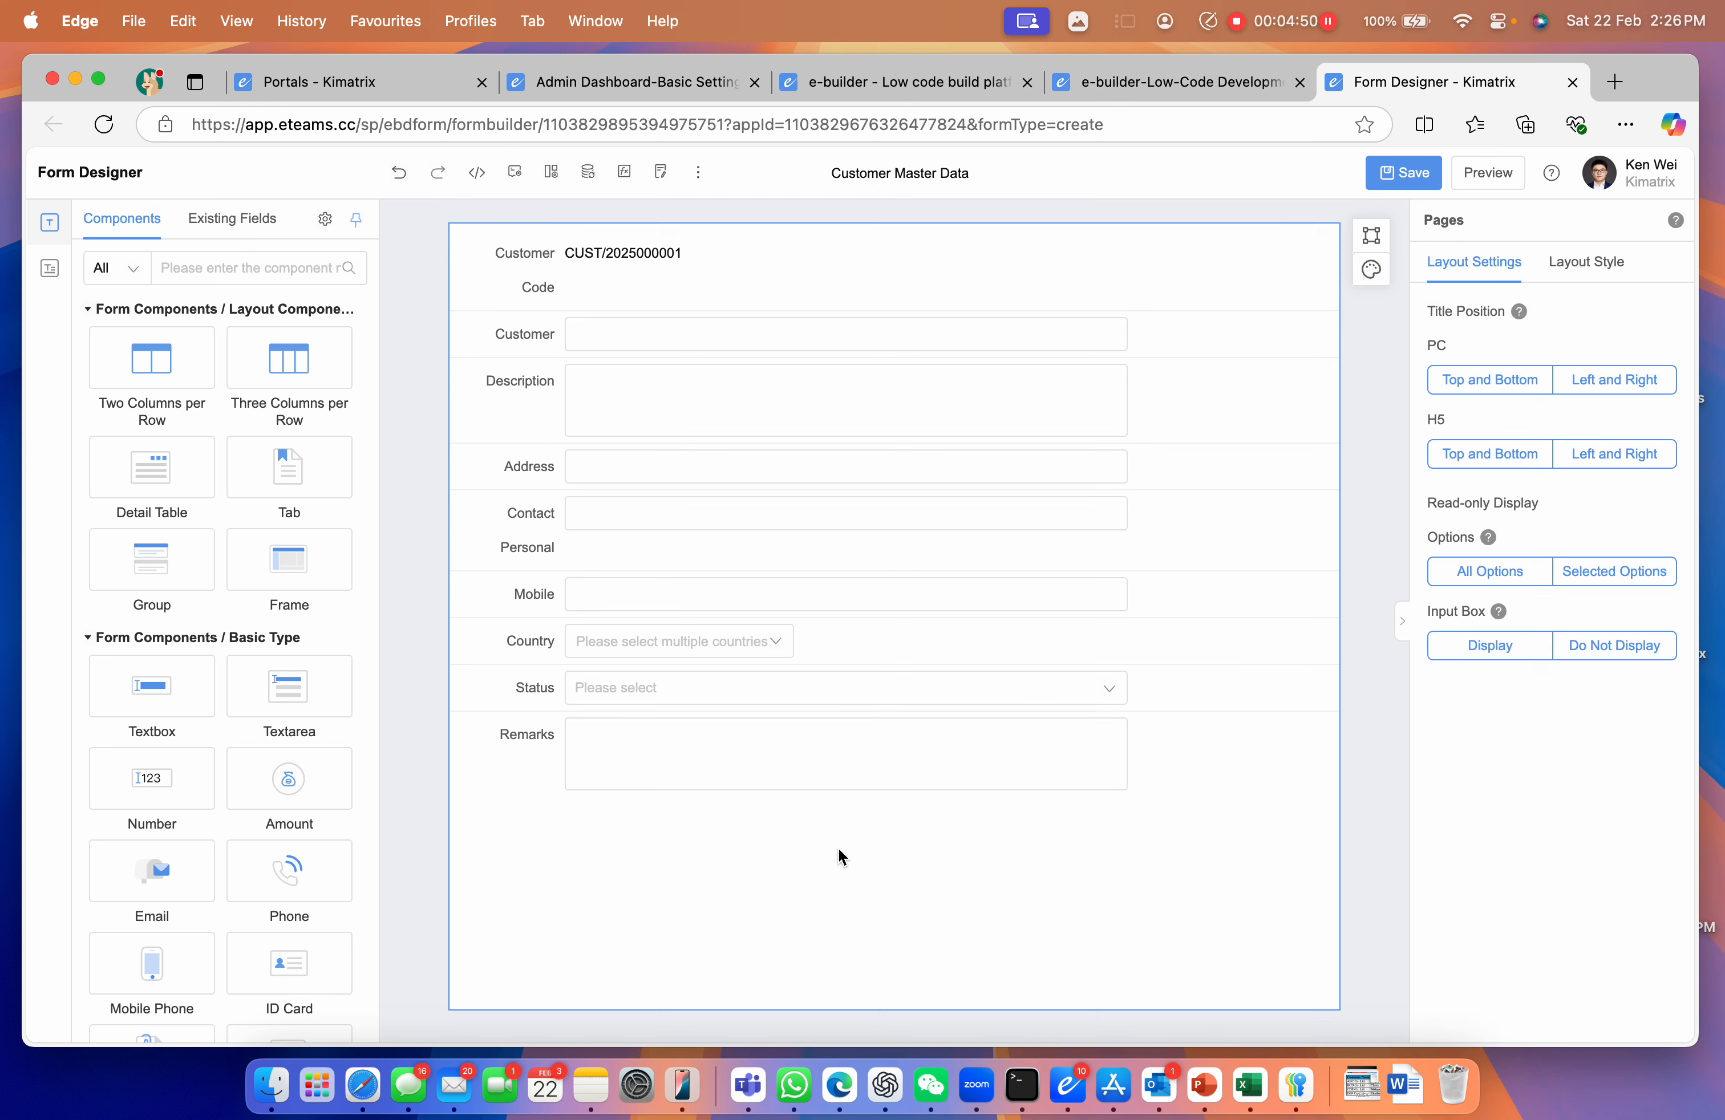
# Add an Attachment upload field below Remarks
pyautogui.scroll(-1, 291, 800)
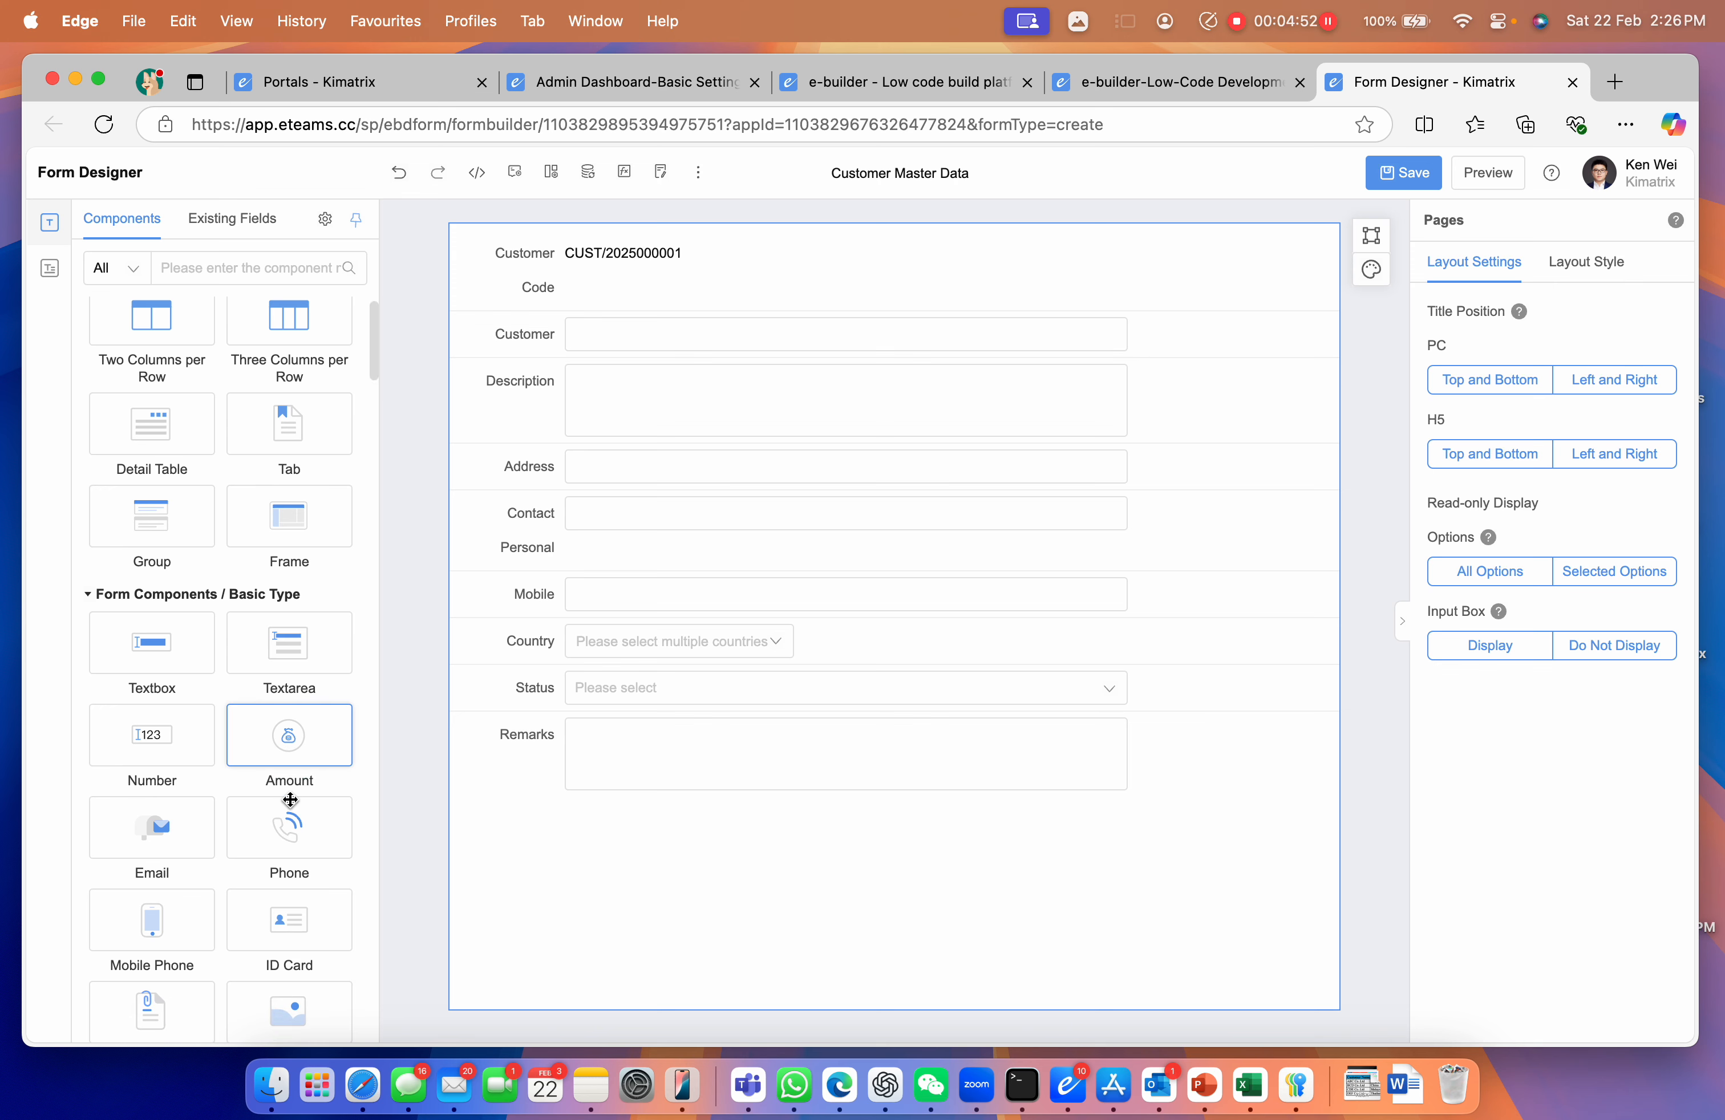
pyautogui.scroll(-3, 291, 800)
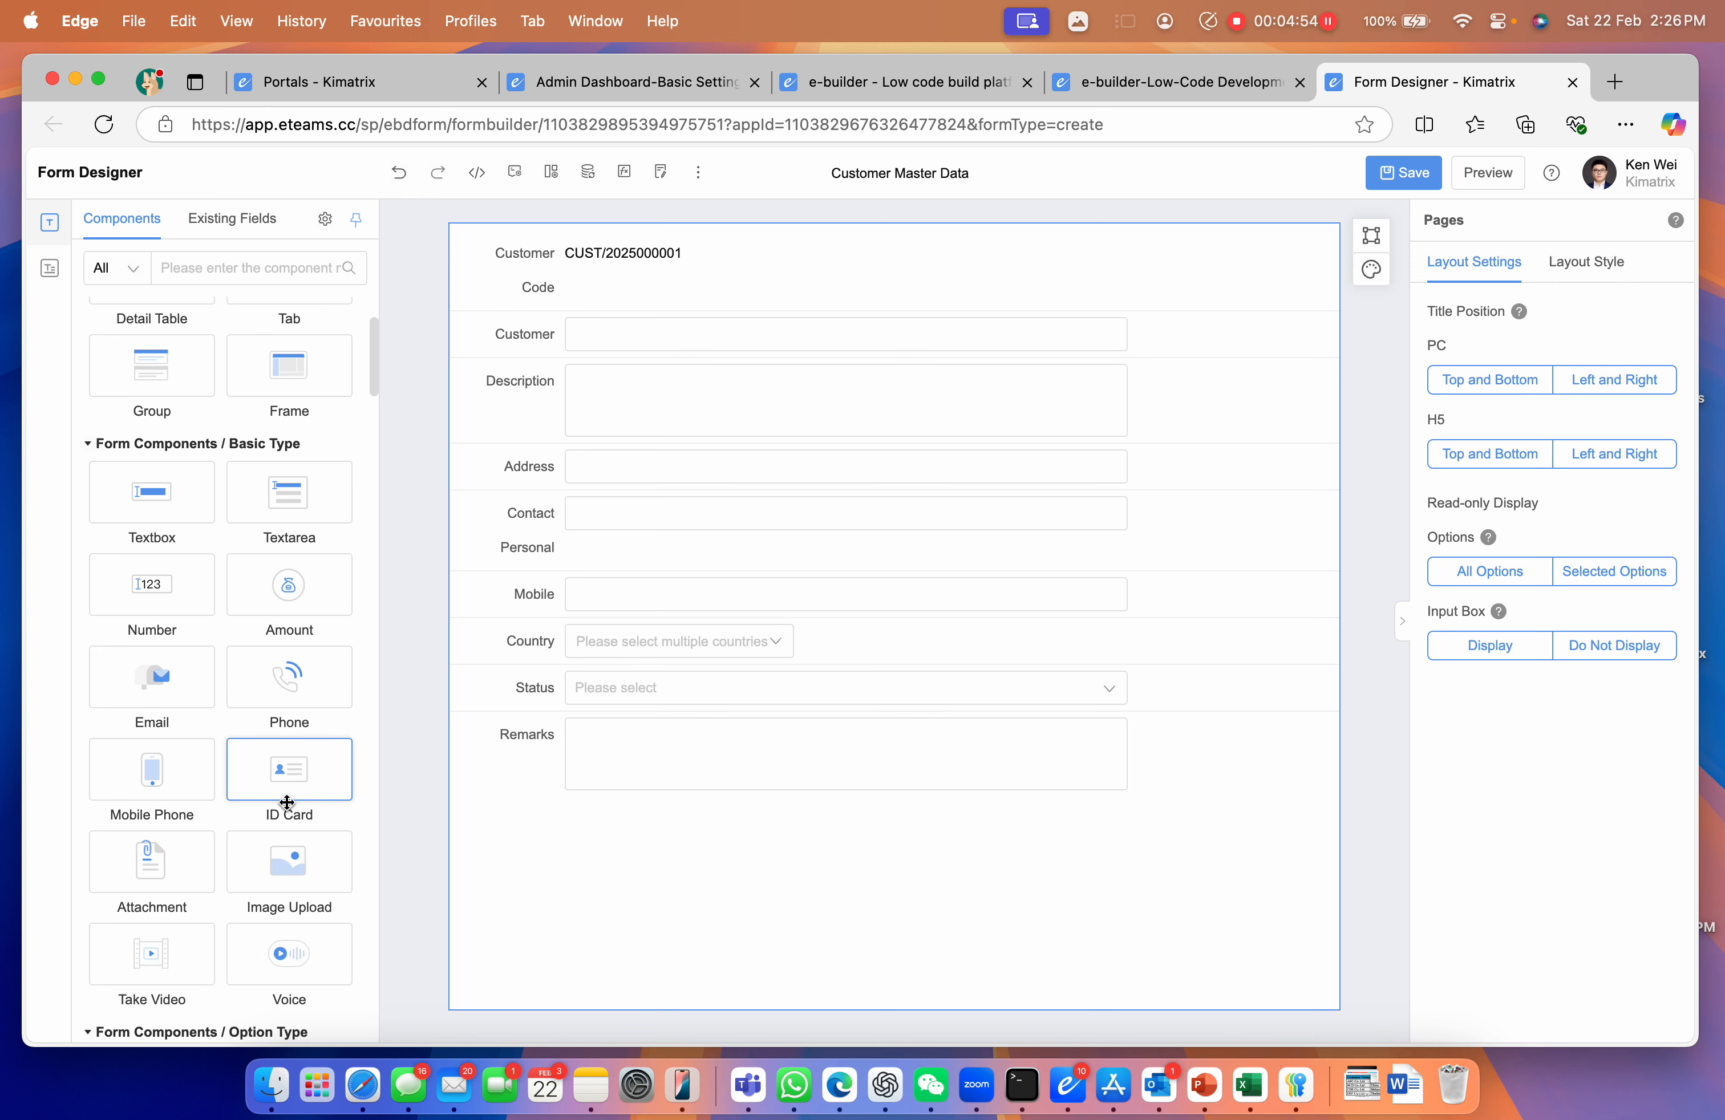
pyautogui.moveTo(146, 885); pyautogui.dragTo(570, 880)
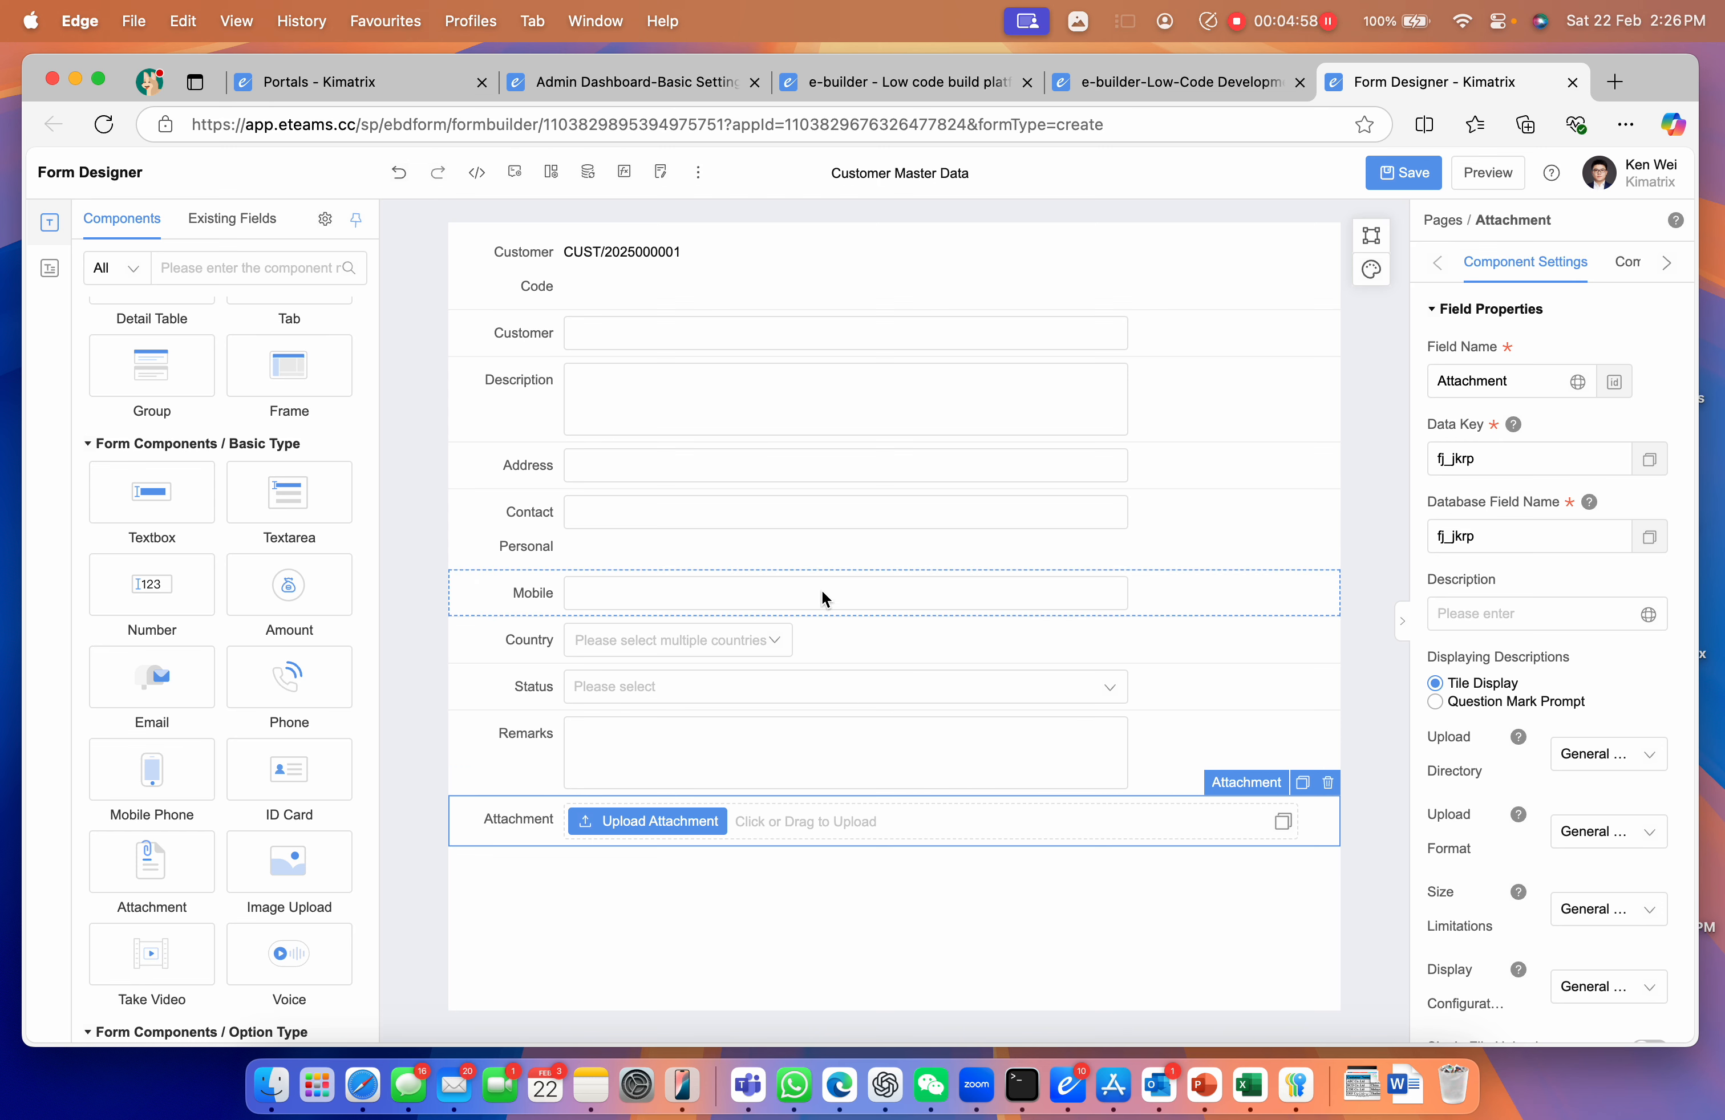
pyautogui.click(1197, 341)
# Tick Required on the Customer and Contact Personal fields, then preview the form
pyautogui.scroll(-10, 1555, 709)
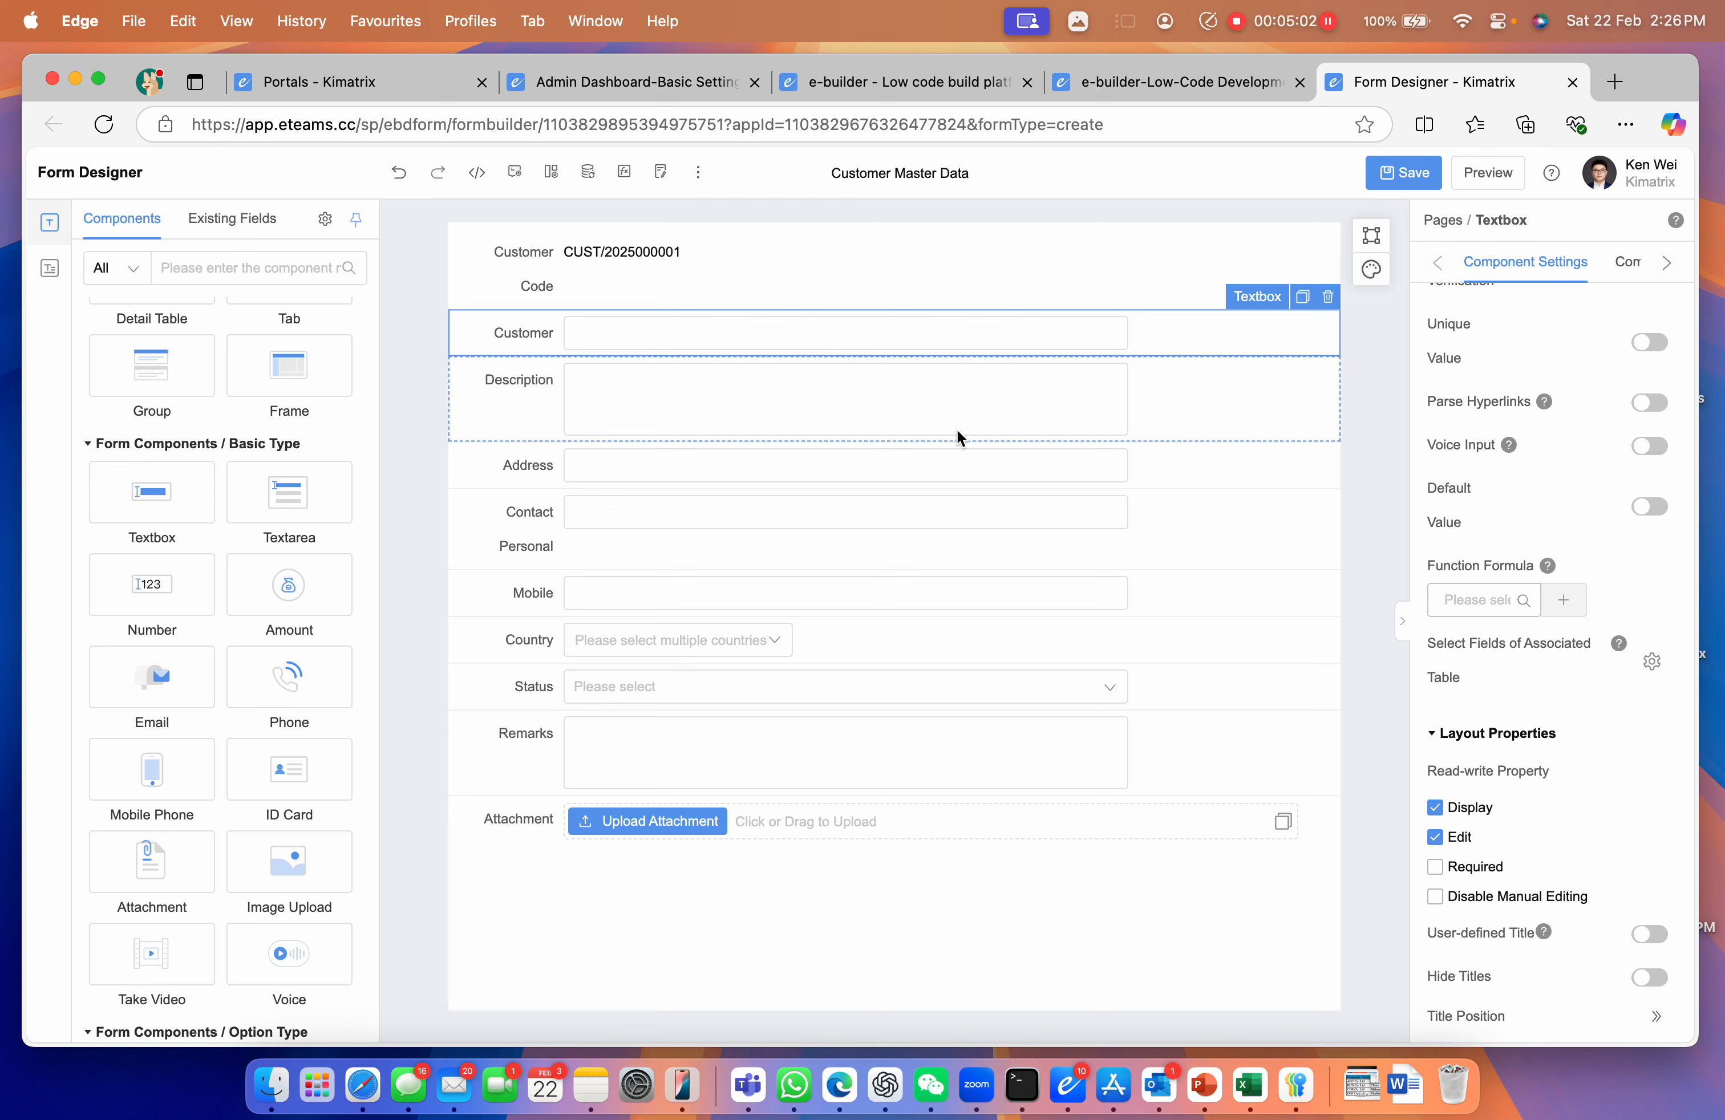
pyautogui.click(1434, 867)
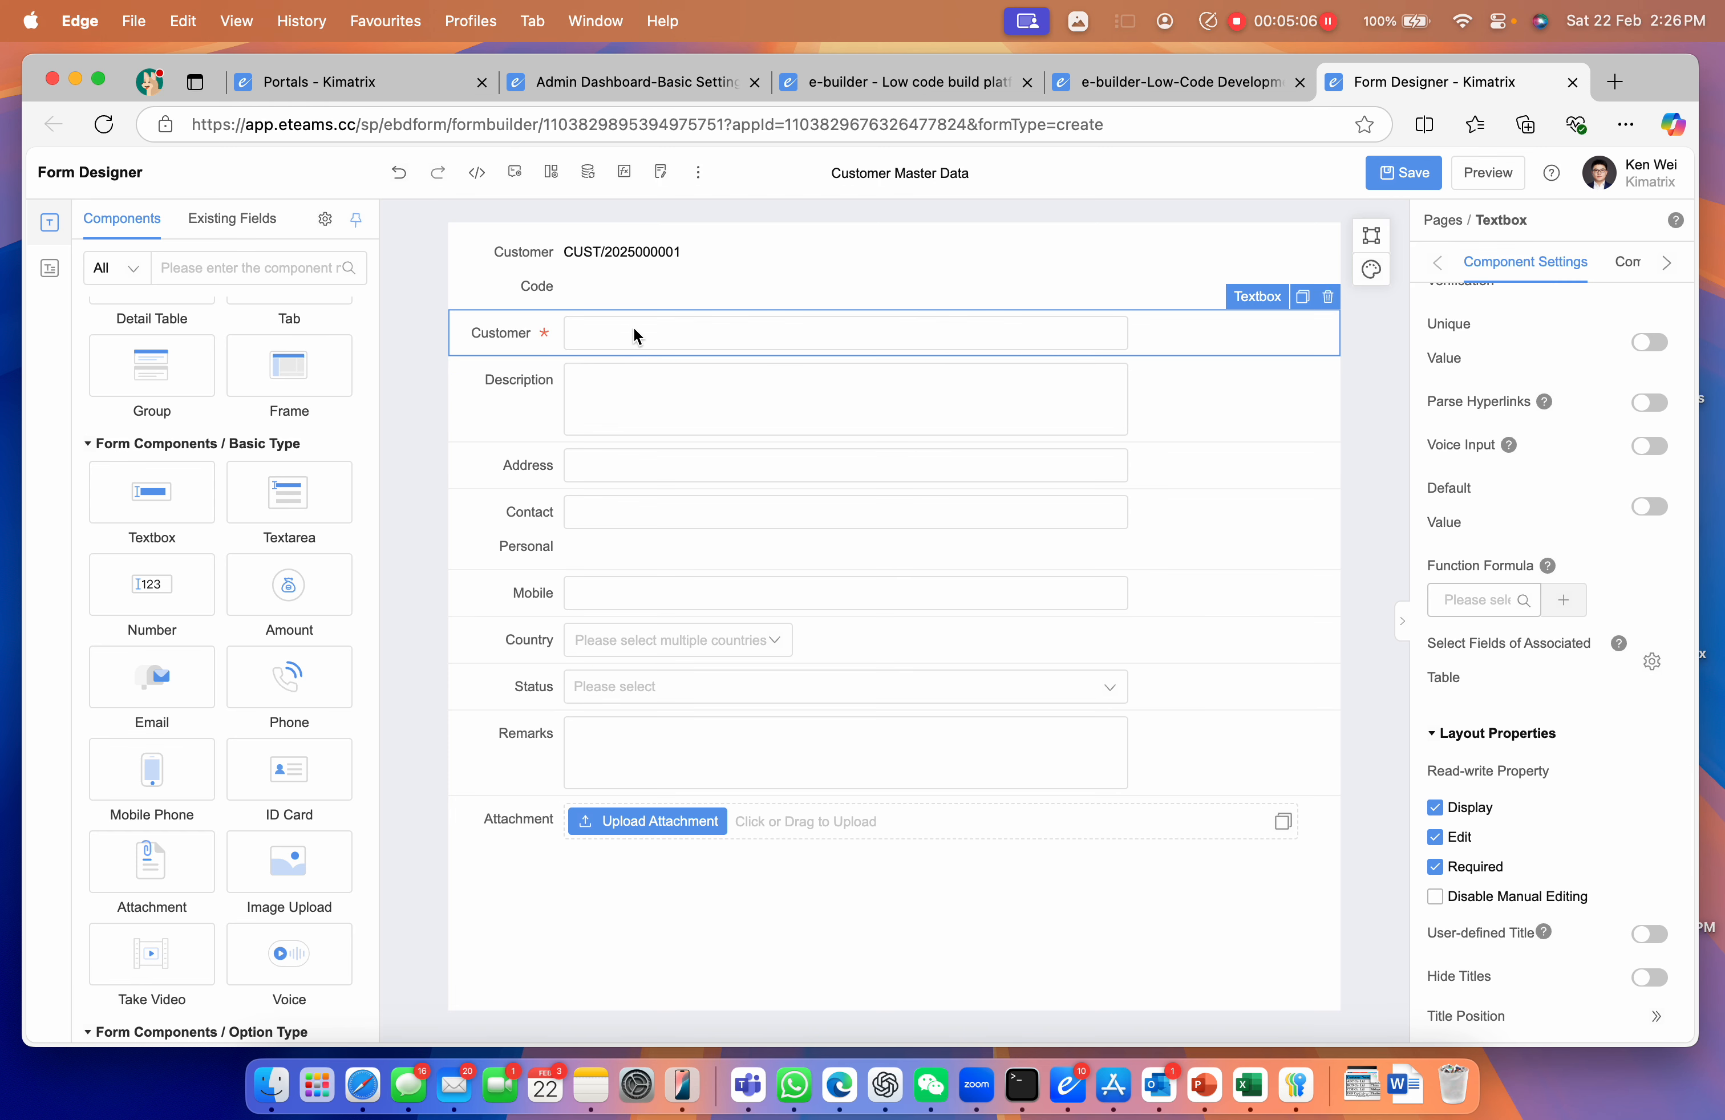
pyautogui.click(681, 505)
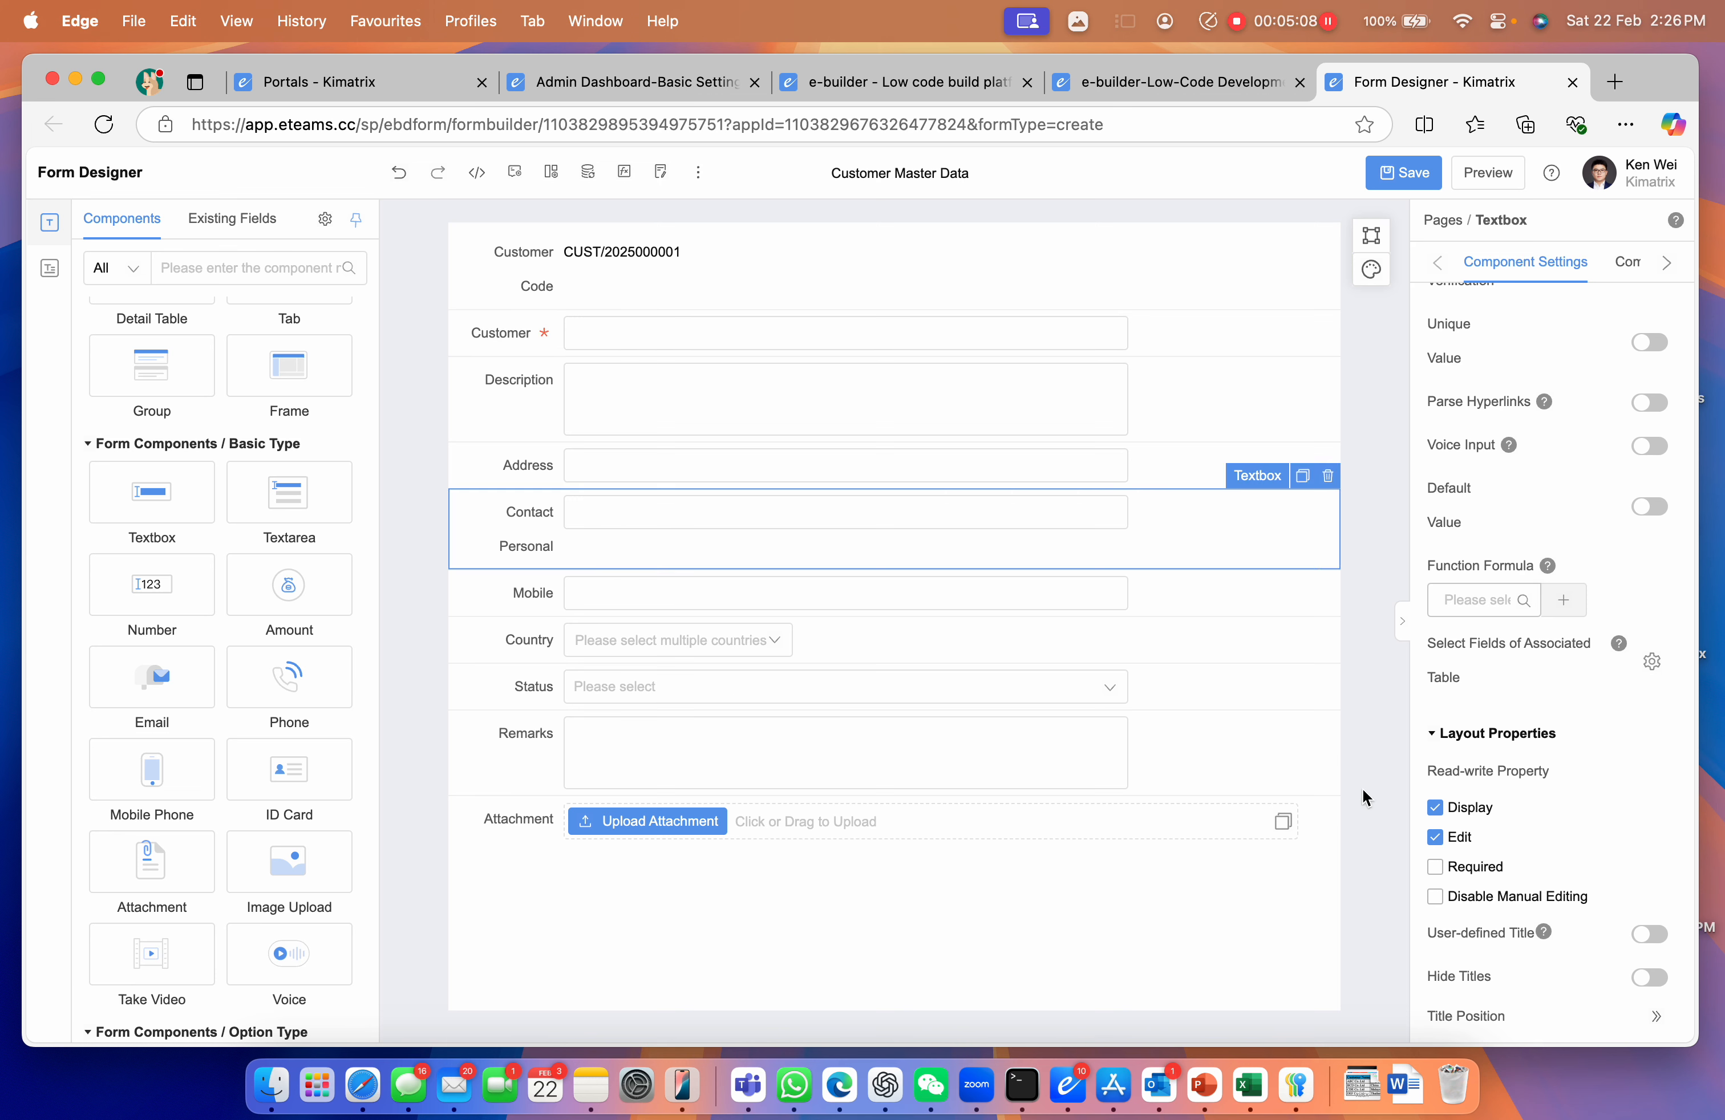
pyautogui.scroll(-1, 1476, 855)
pyautogui.click(1464, 826)
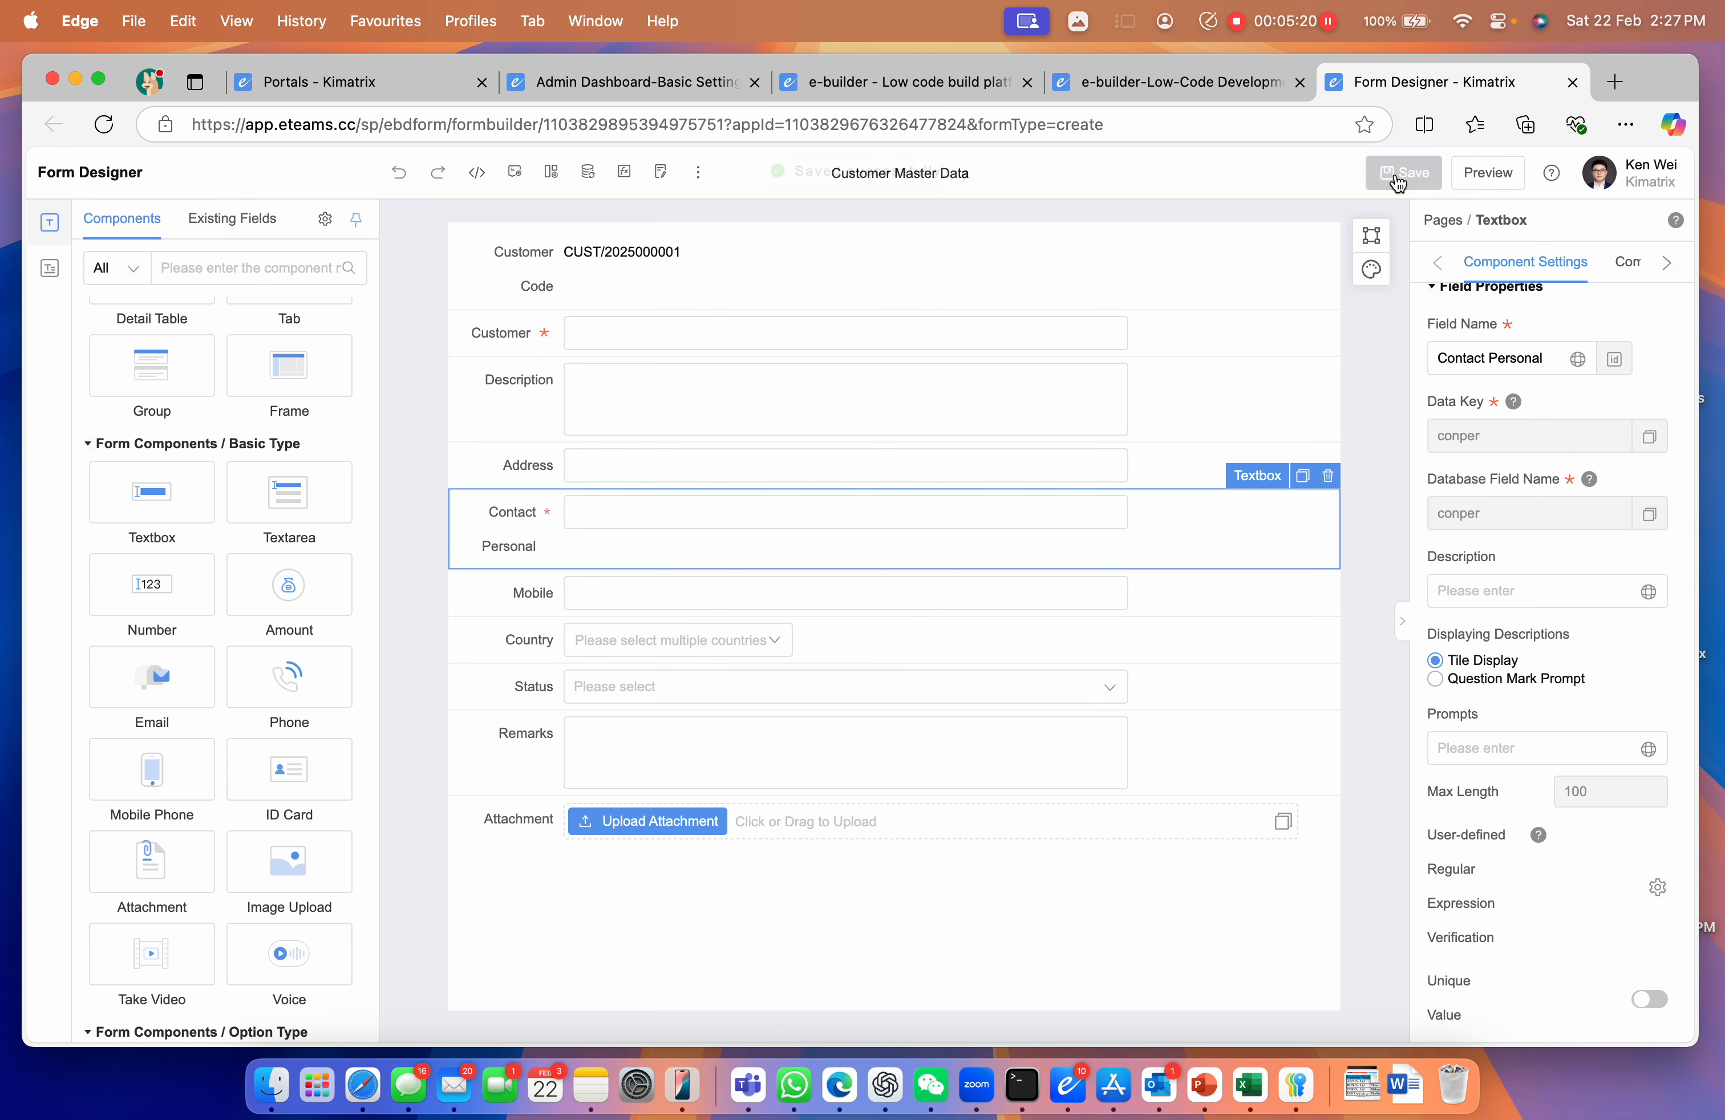
pyautogui.click(1468, 174)
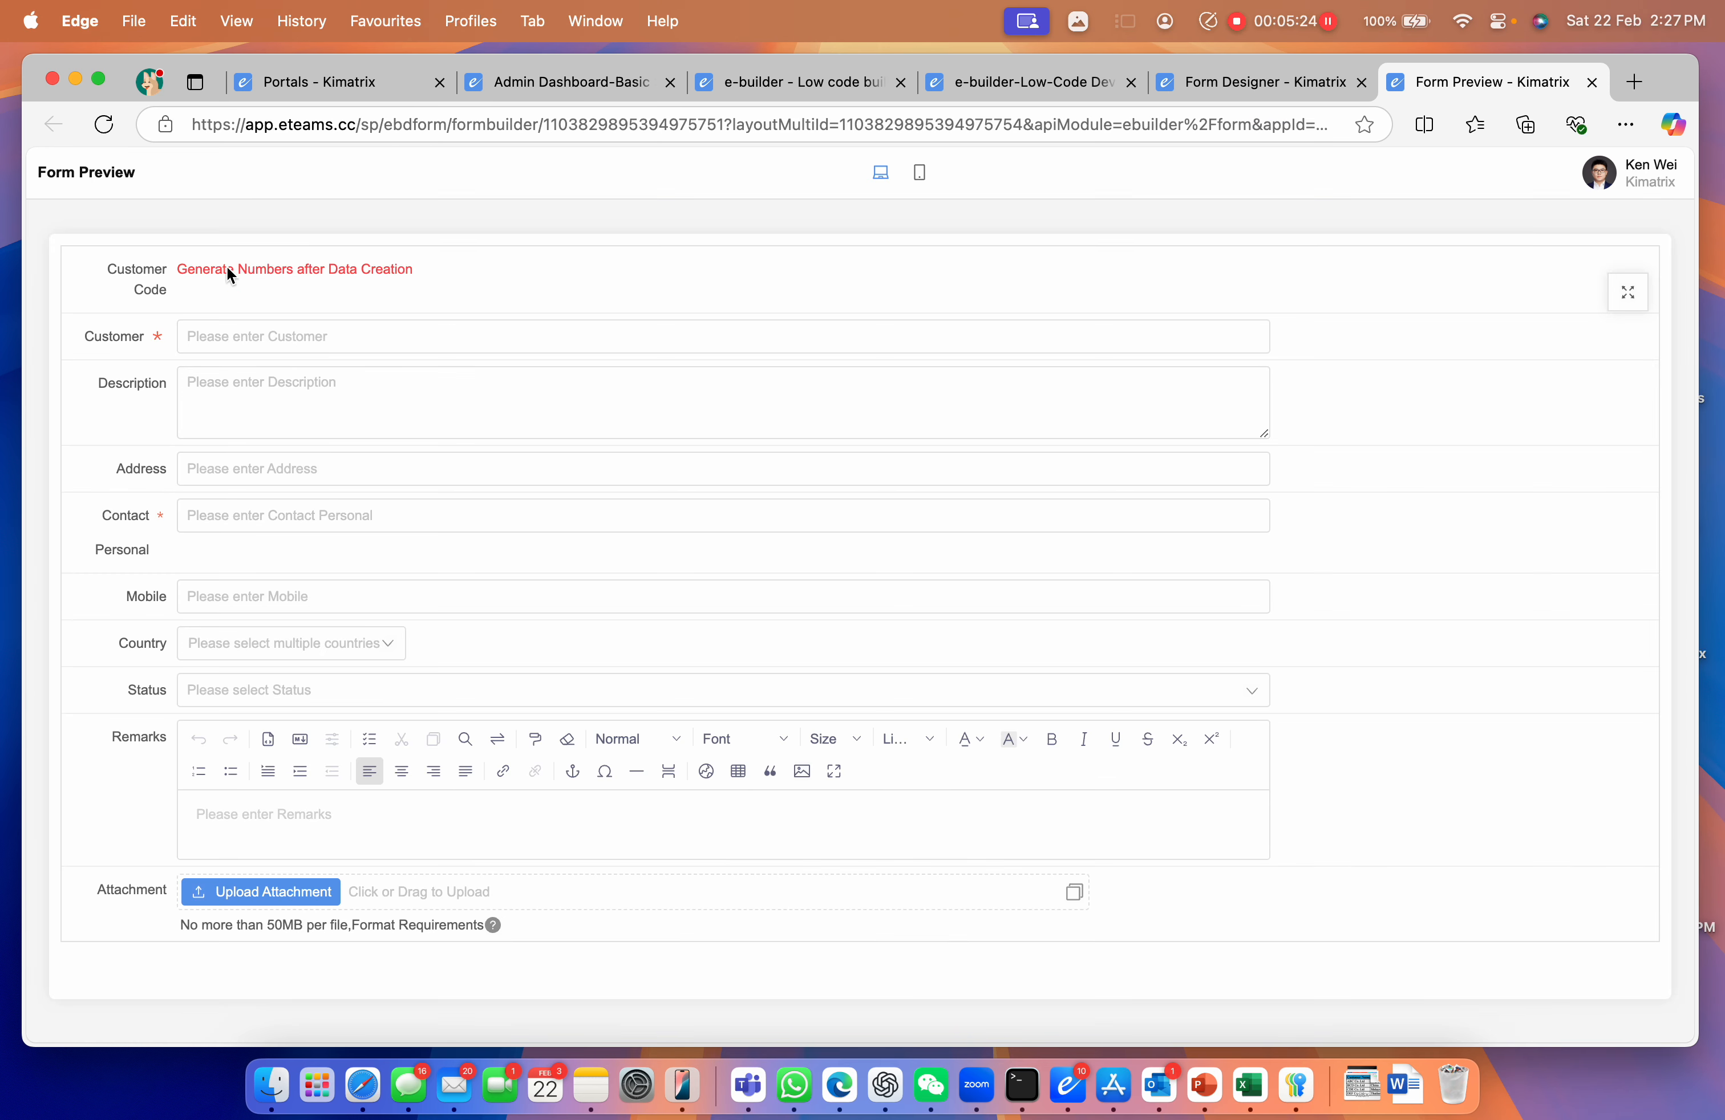
# Look over the Customer Code label in the Form Preview, then return to the Form Designer
pyautogui.moveTo(117, 271); pyautogui.dragTo(169, 317)
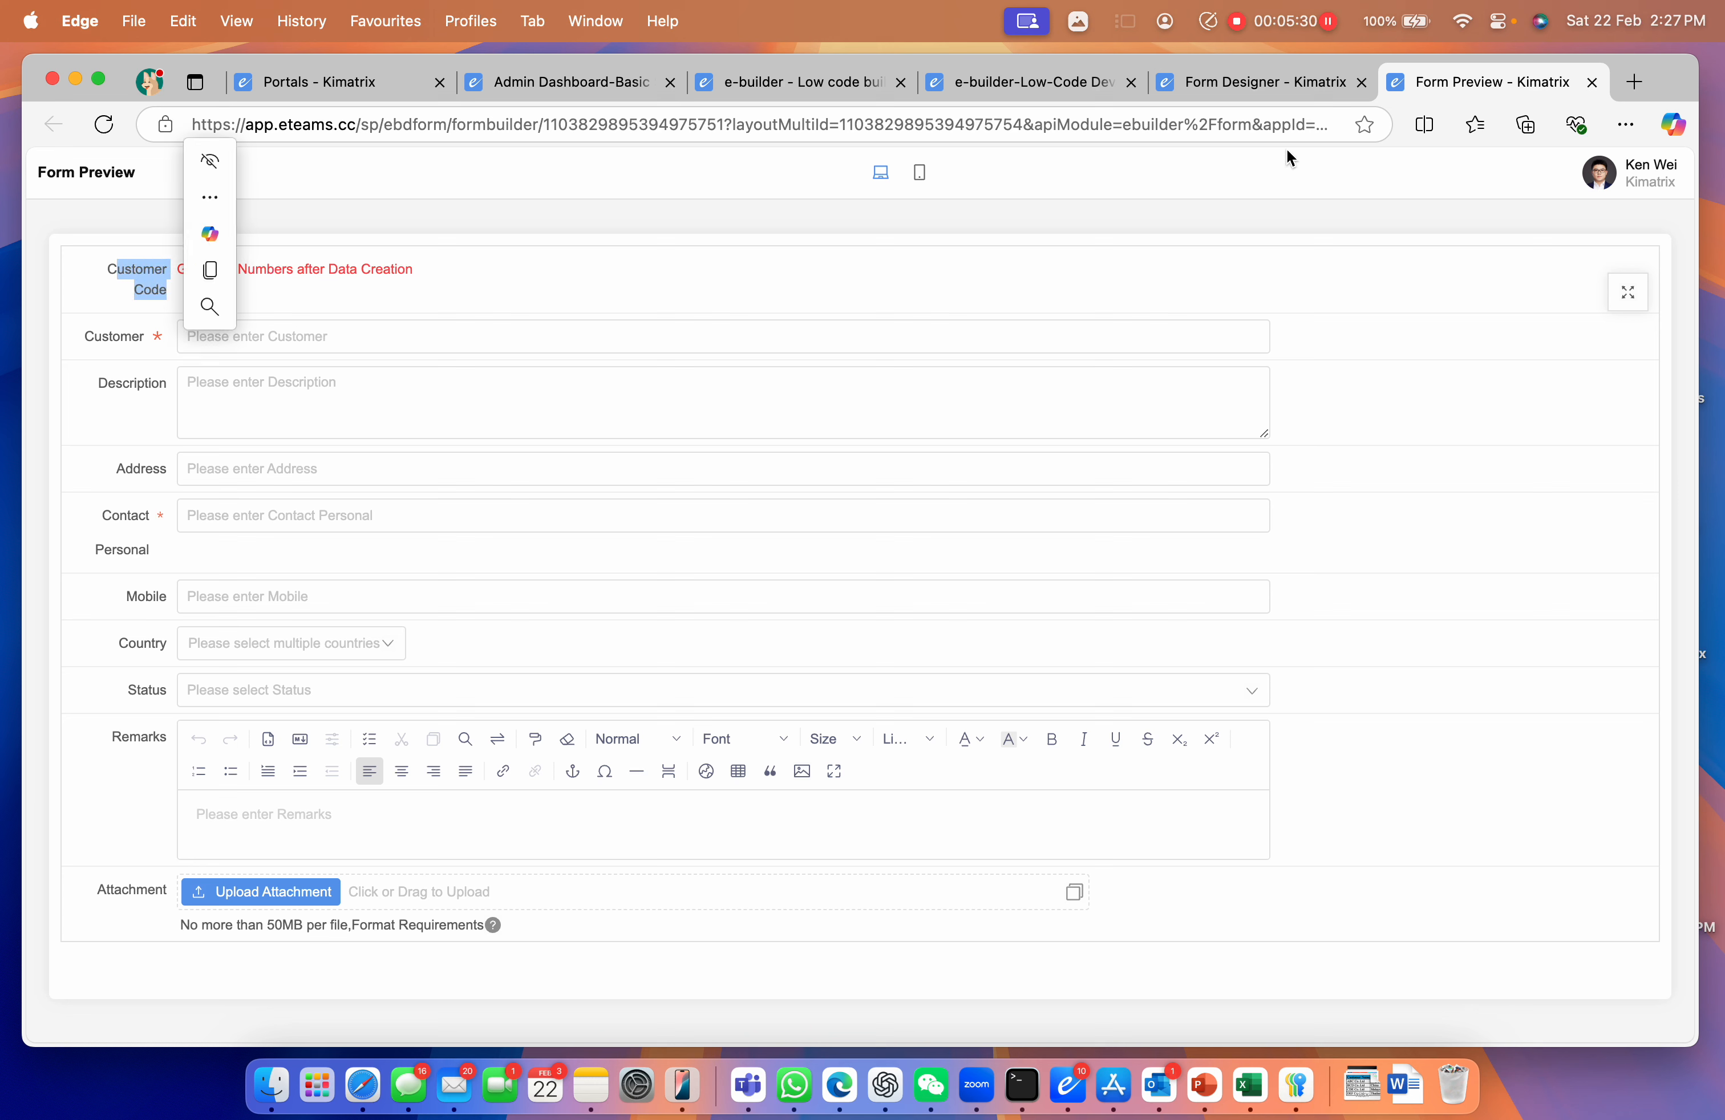
pyautogui.click(1263, 86)
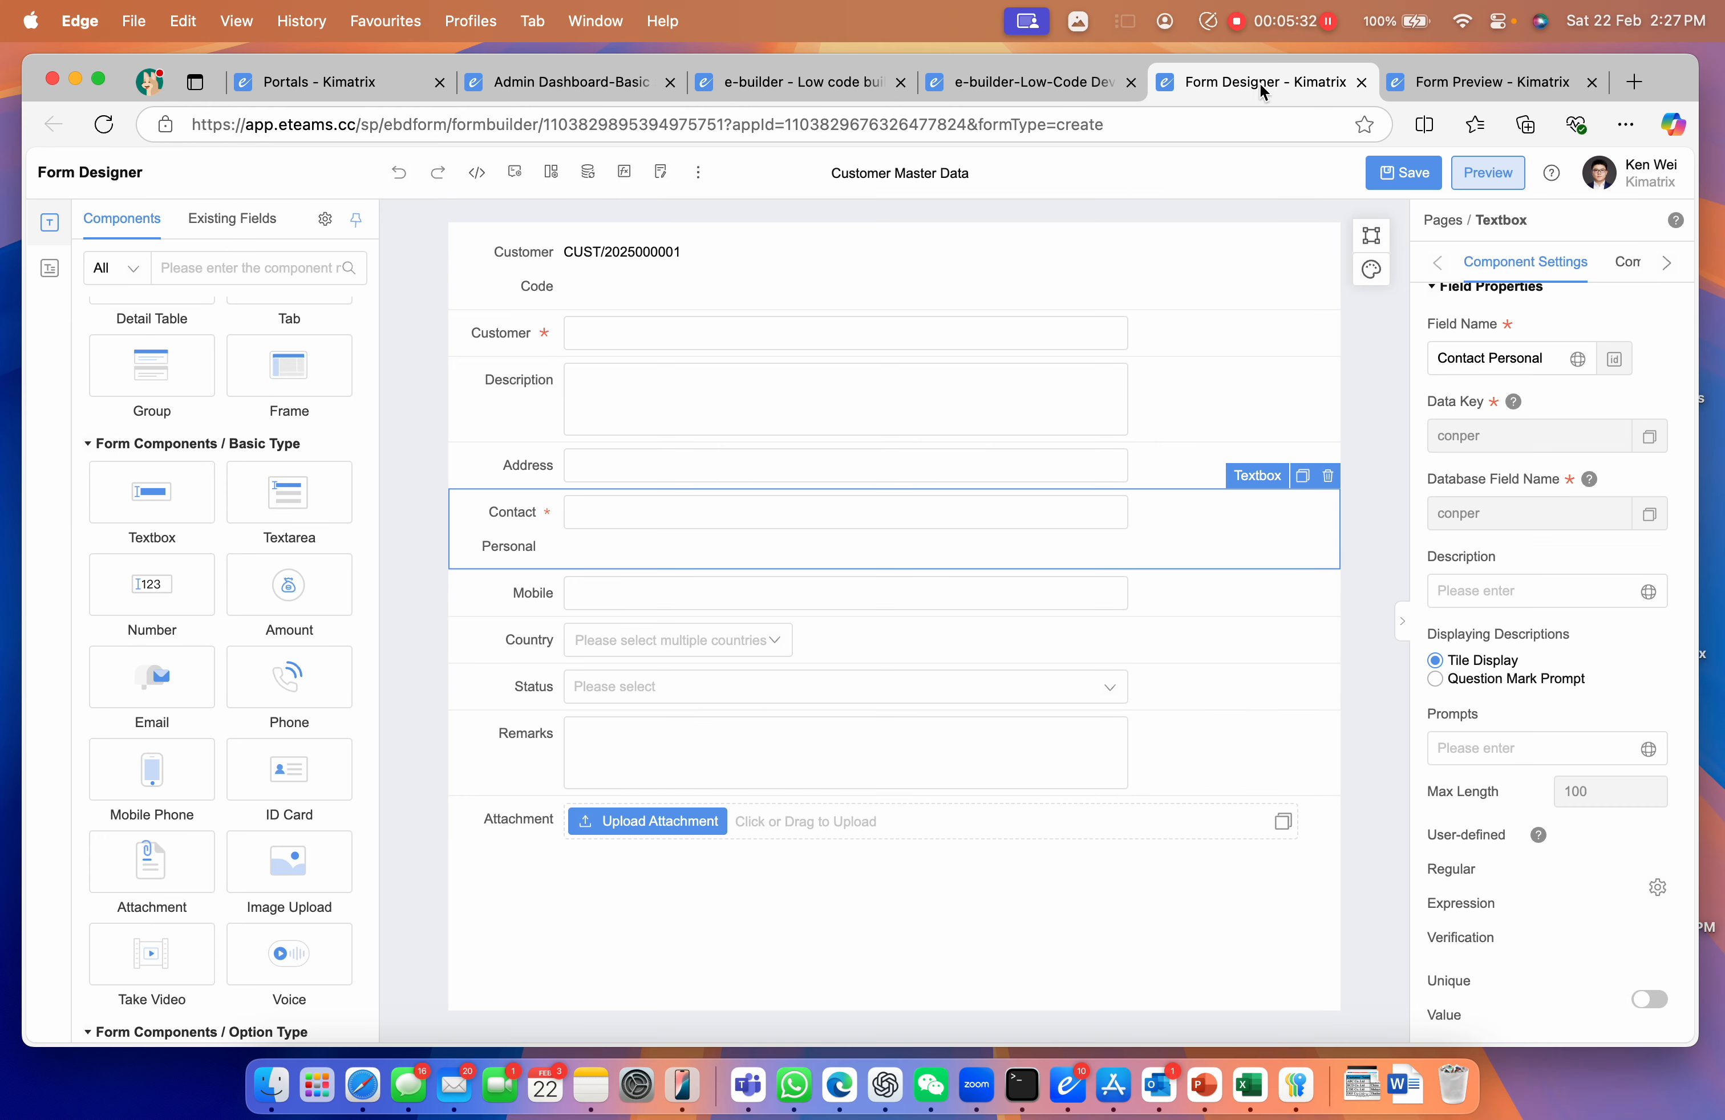
# Set the PC field Title Position to Top and Bottom and save the form
pyautogui.click(1356, 593)
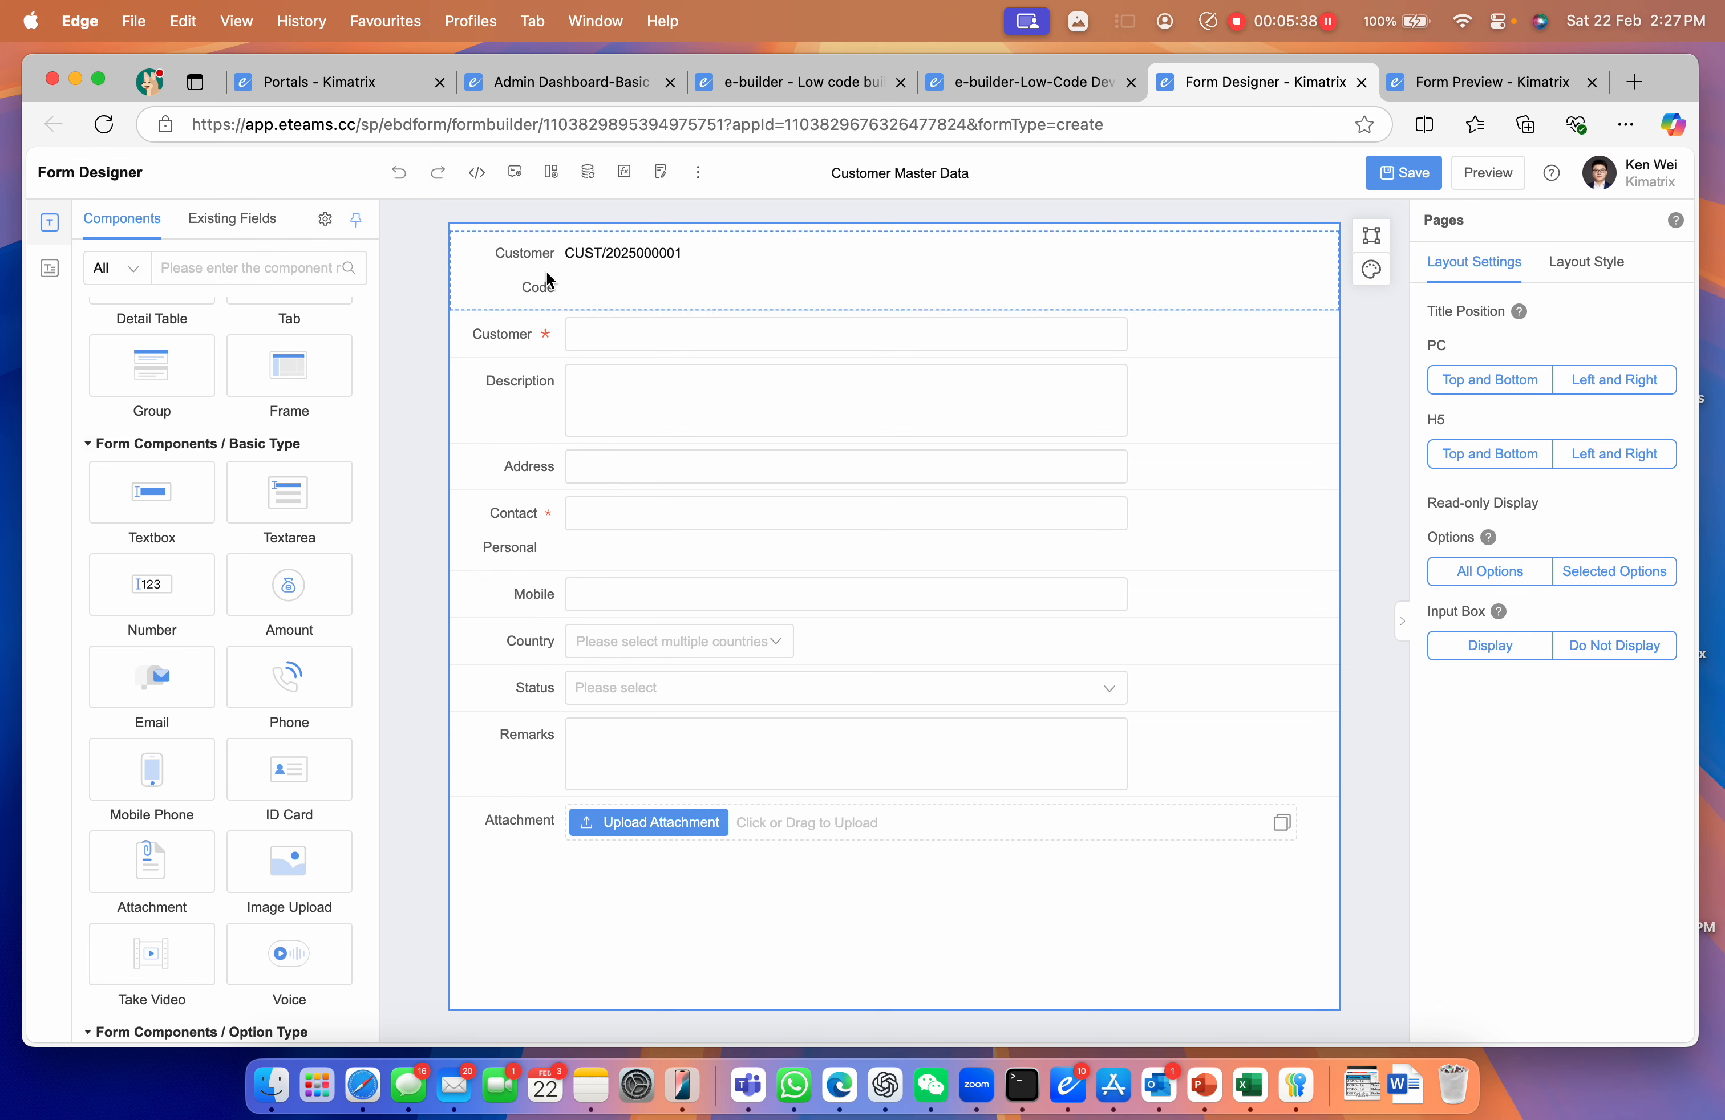
pyautogui.click(1488, 392)
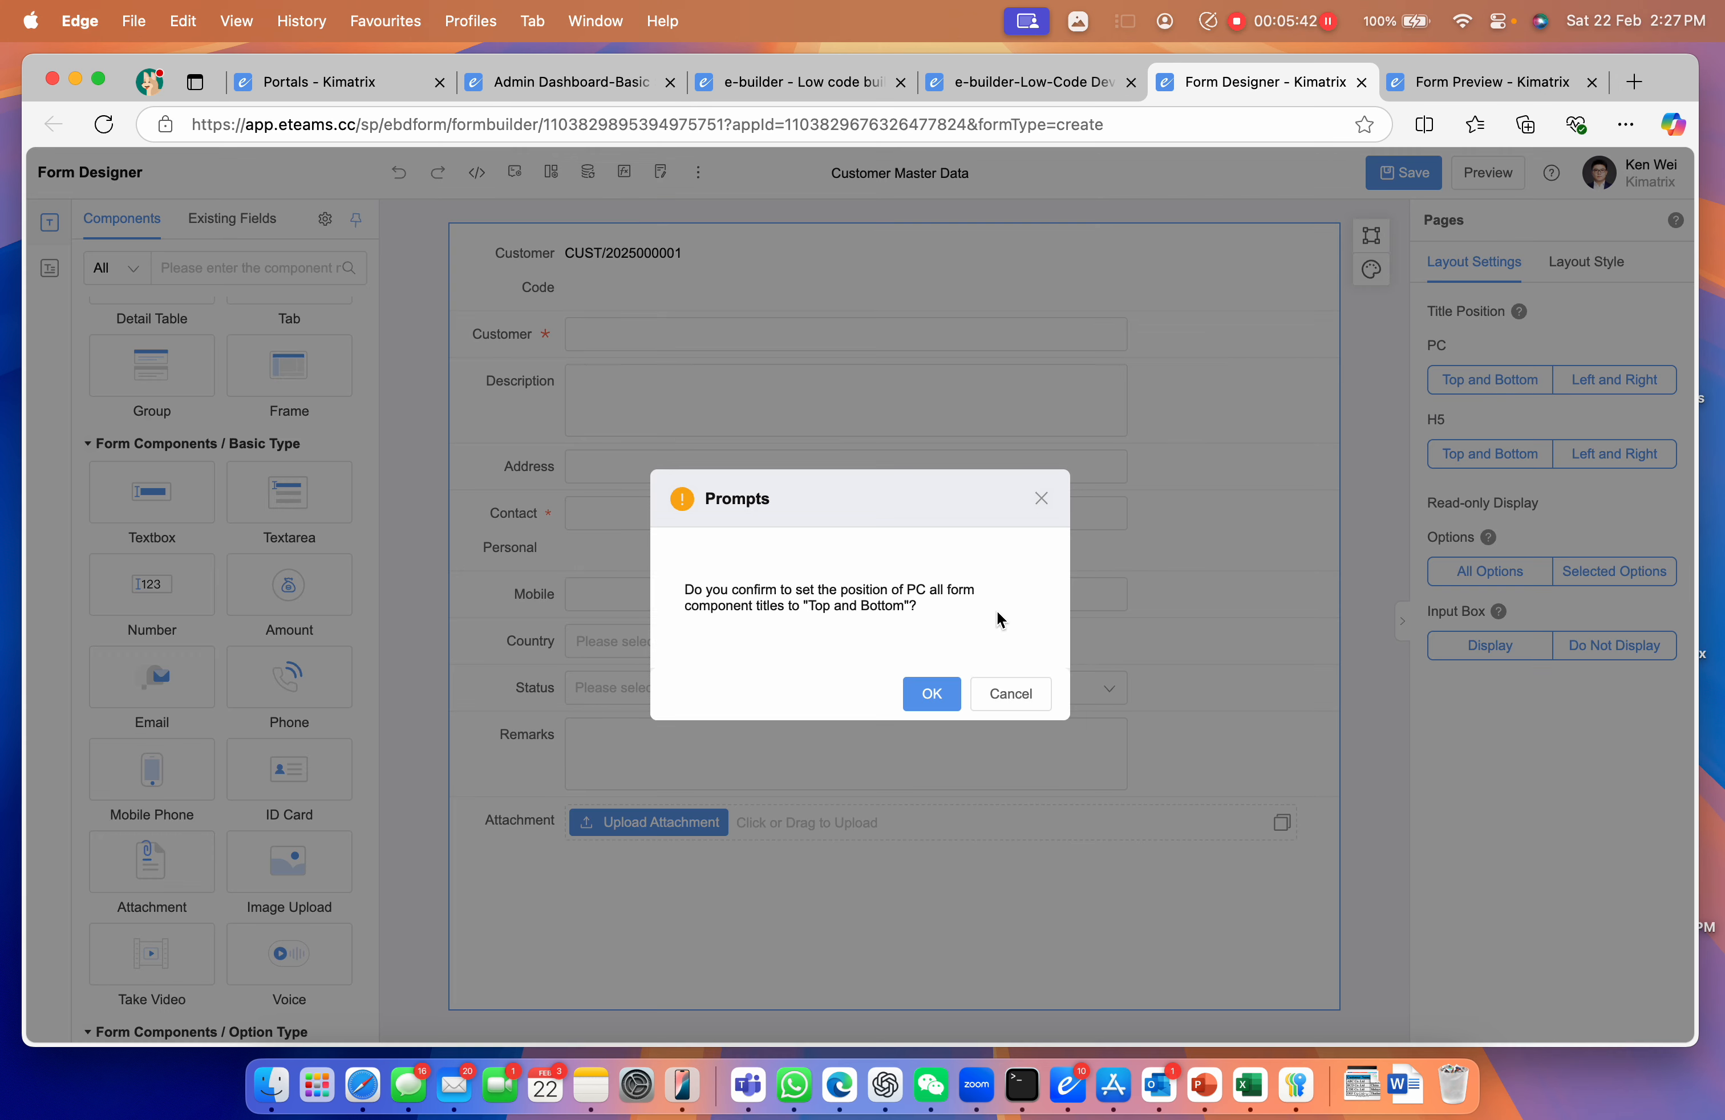
pyautogui.click(923, 692)
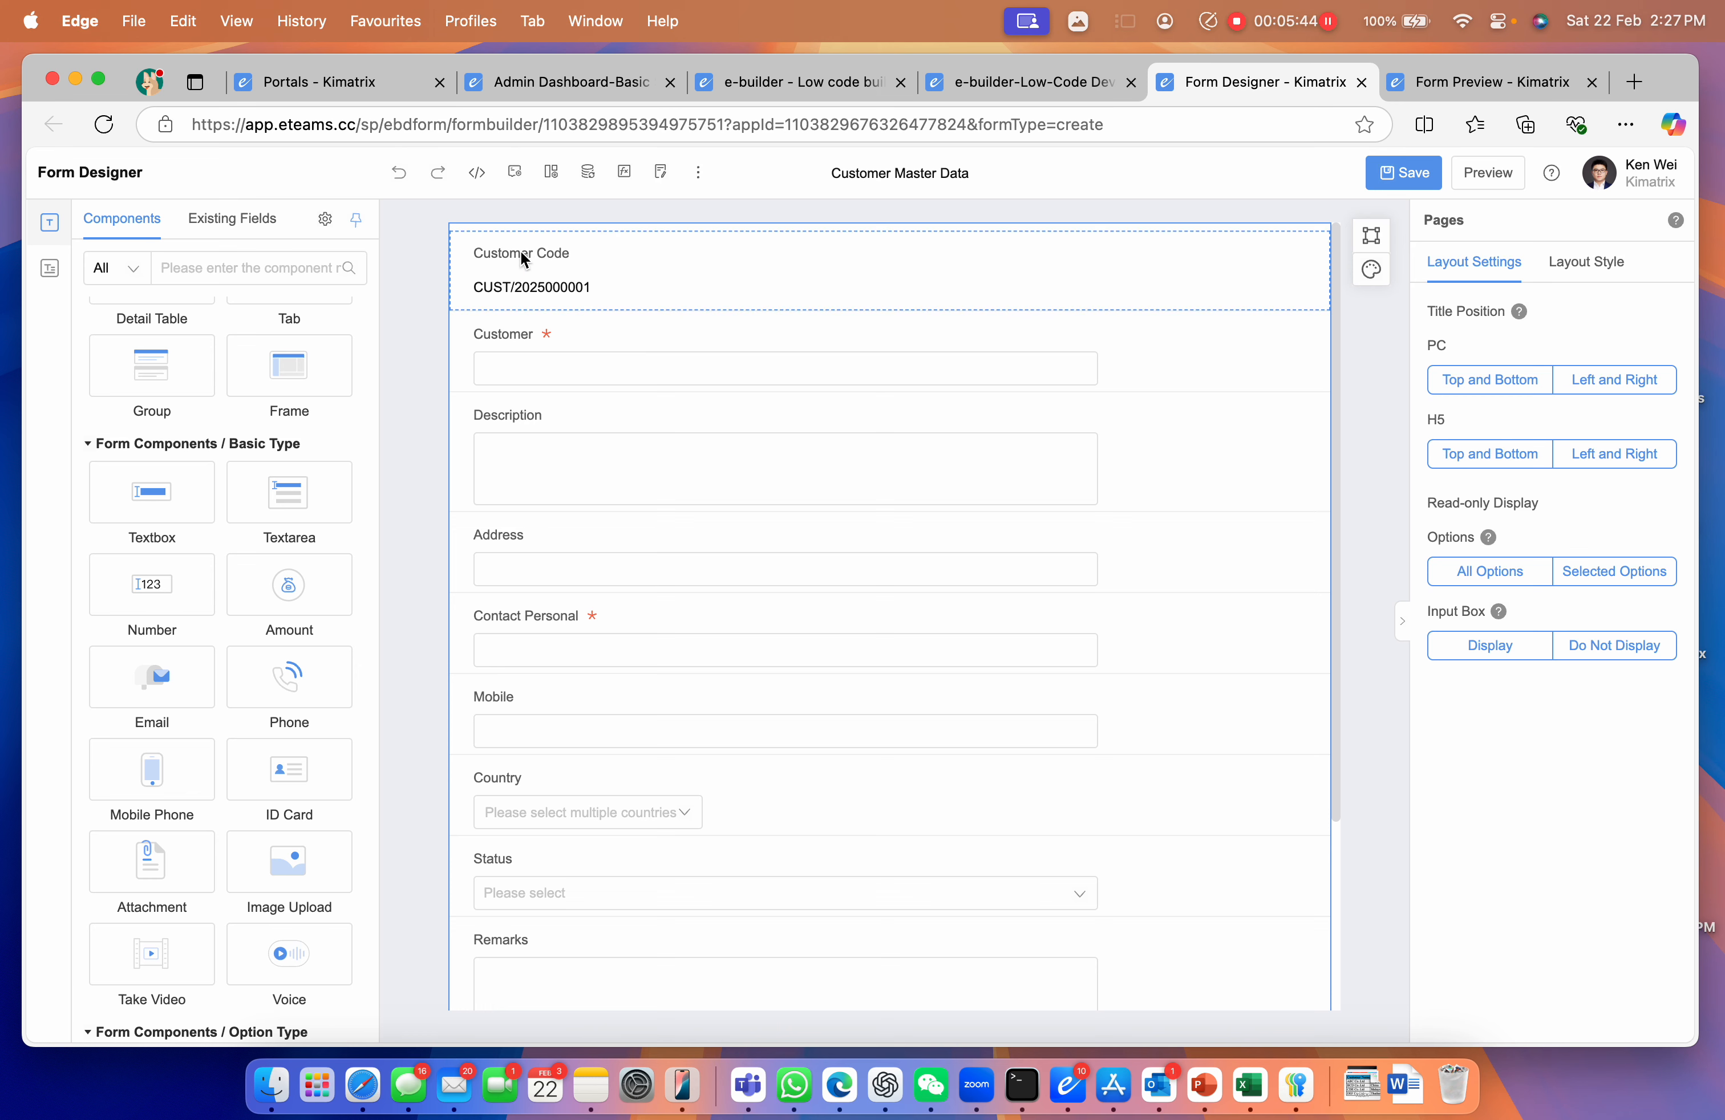
pyautogui.scroll(-1, 684, 930)
pyautogui.scroll(1, 684, 930)
pyautogui.scroll(-1, 683, 930)
pyautogui.scroll(1, 683, 930)
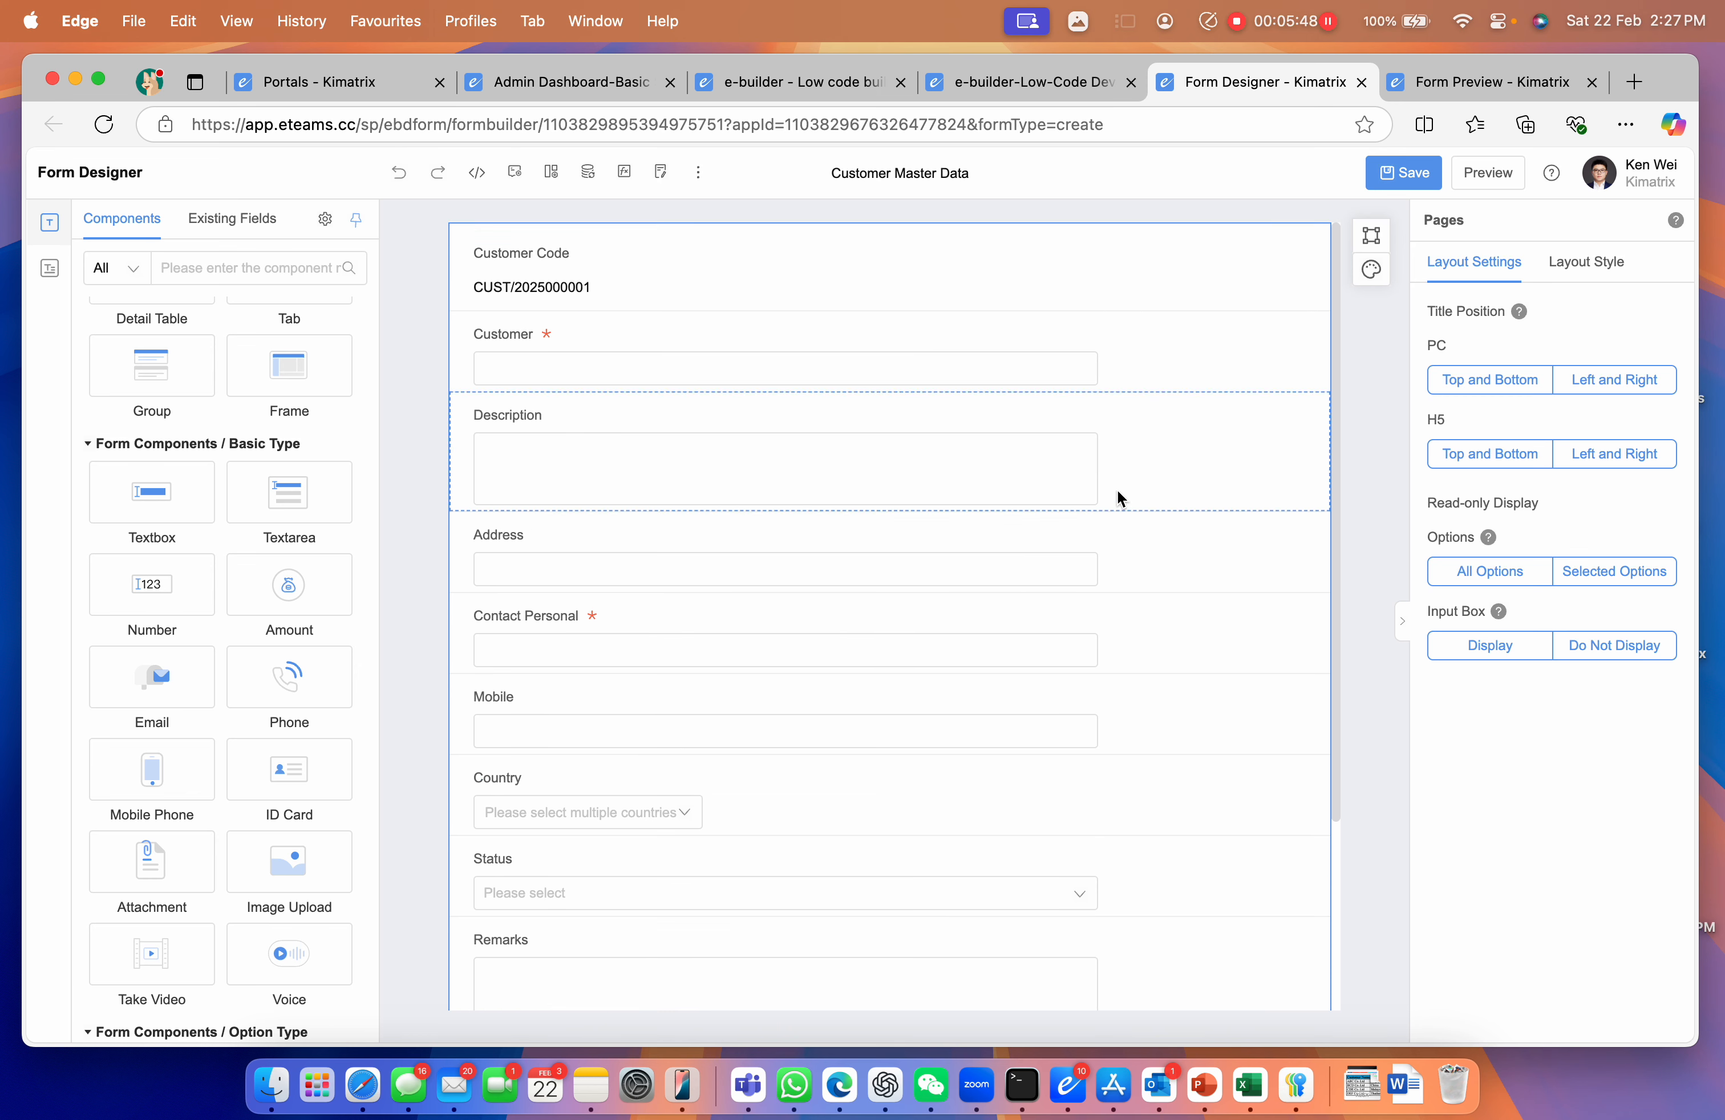
pyautogui.click(1381, 177)
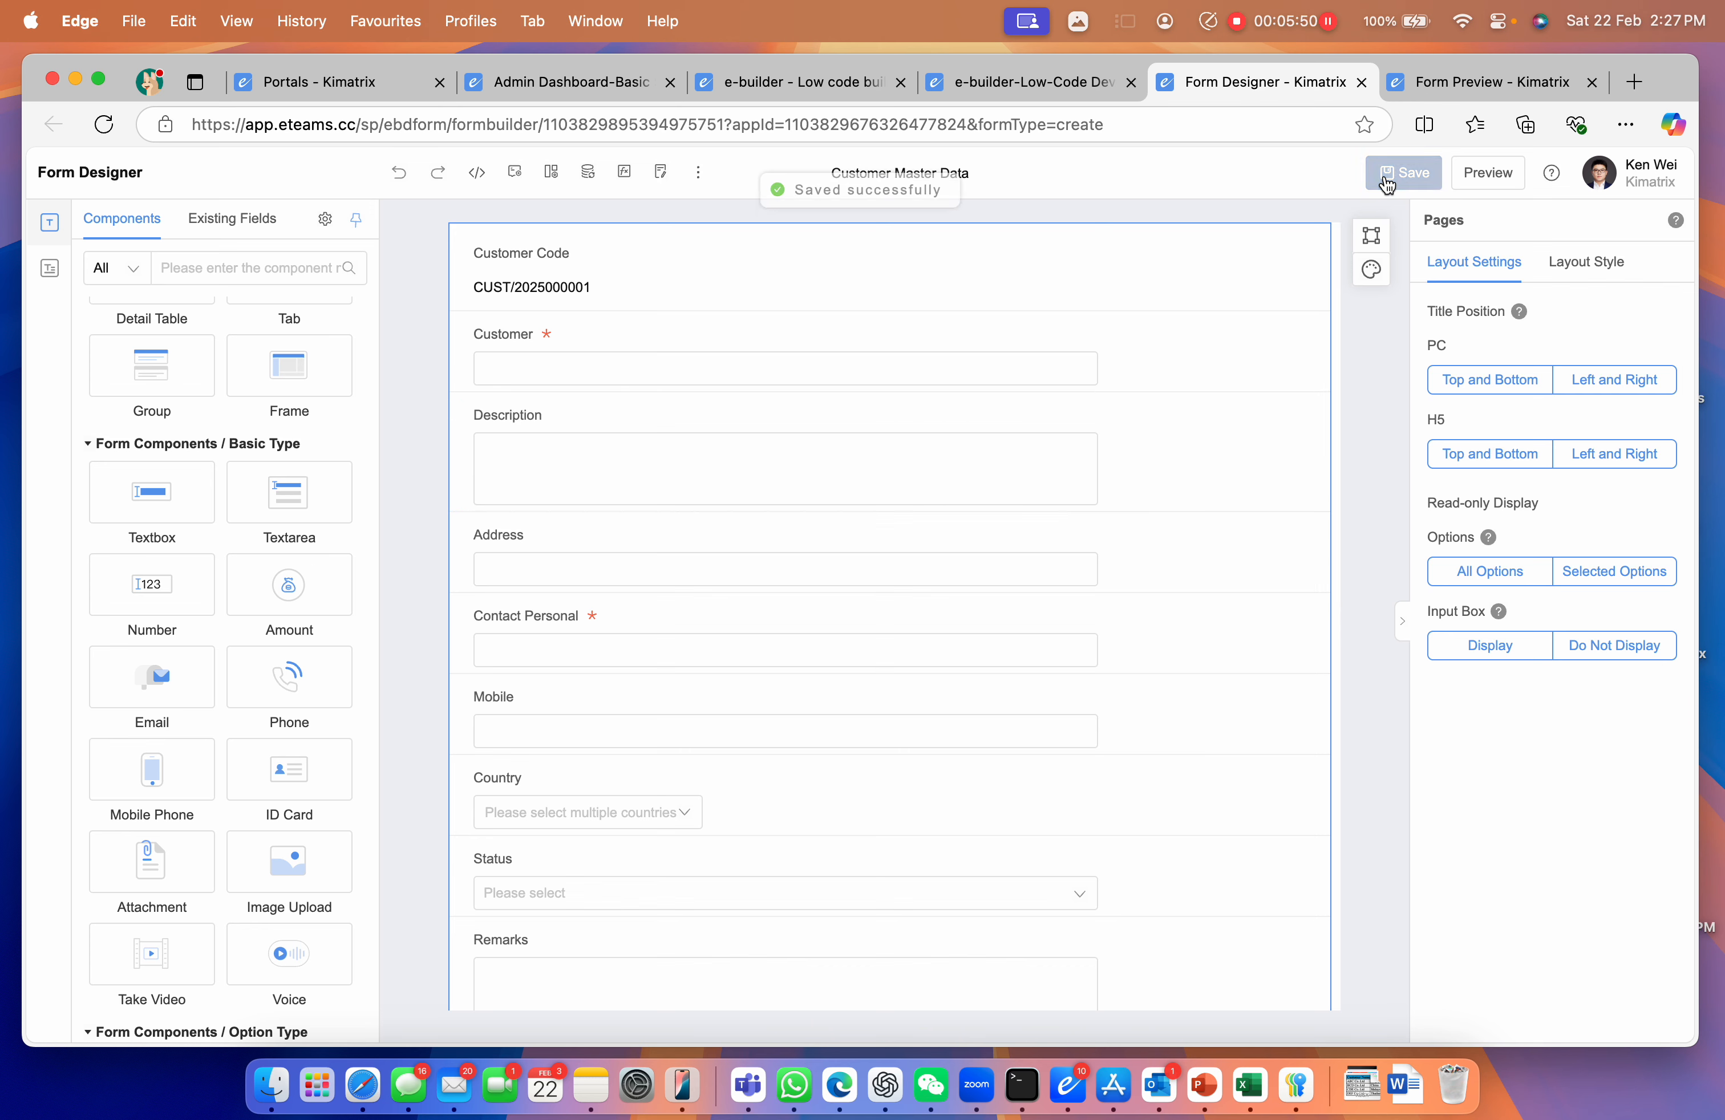
# Replace the outdated preview with a fresh one, check the layout, and close it
pyautogui.click(1590, 82)
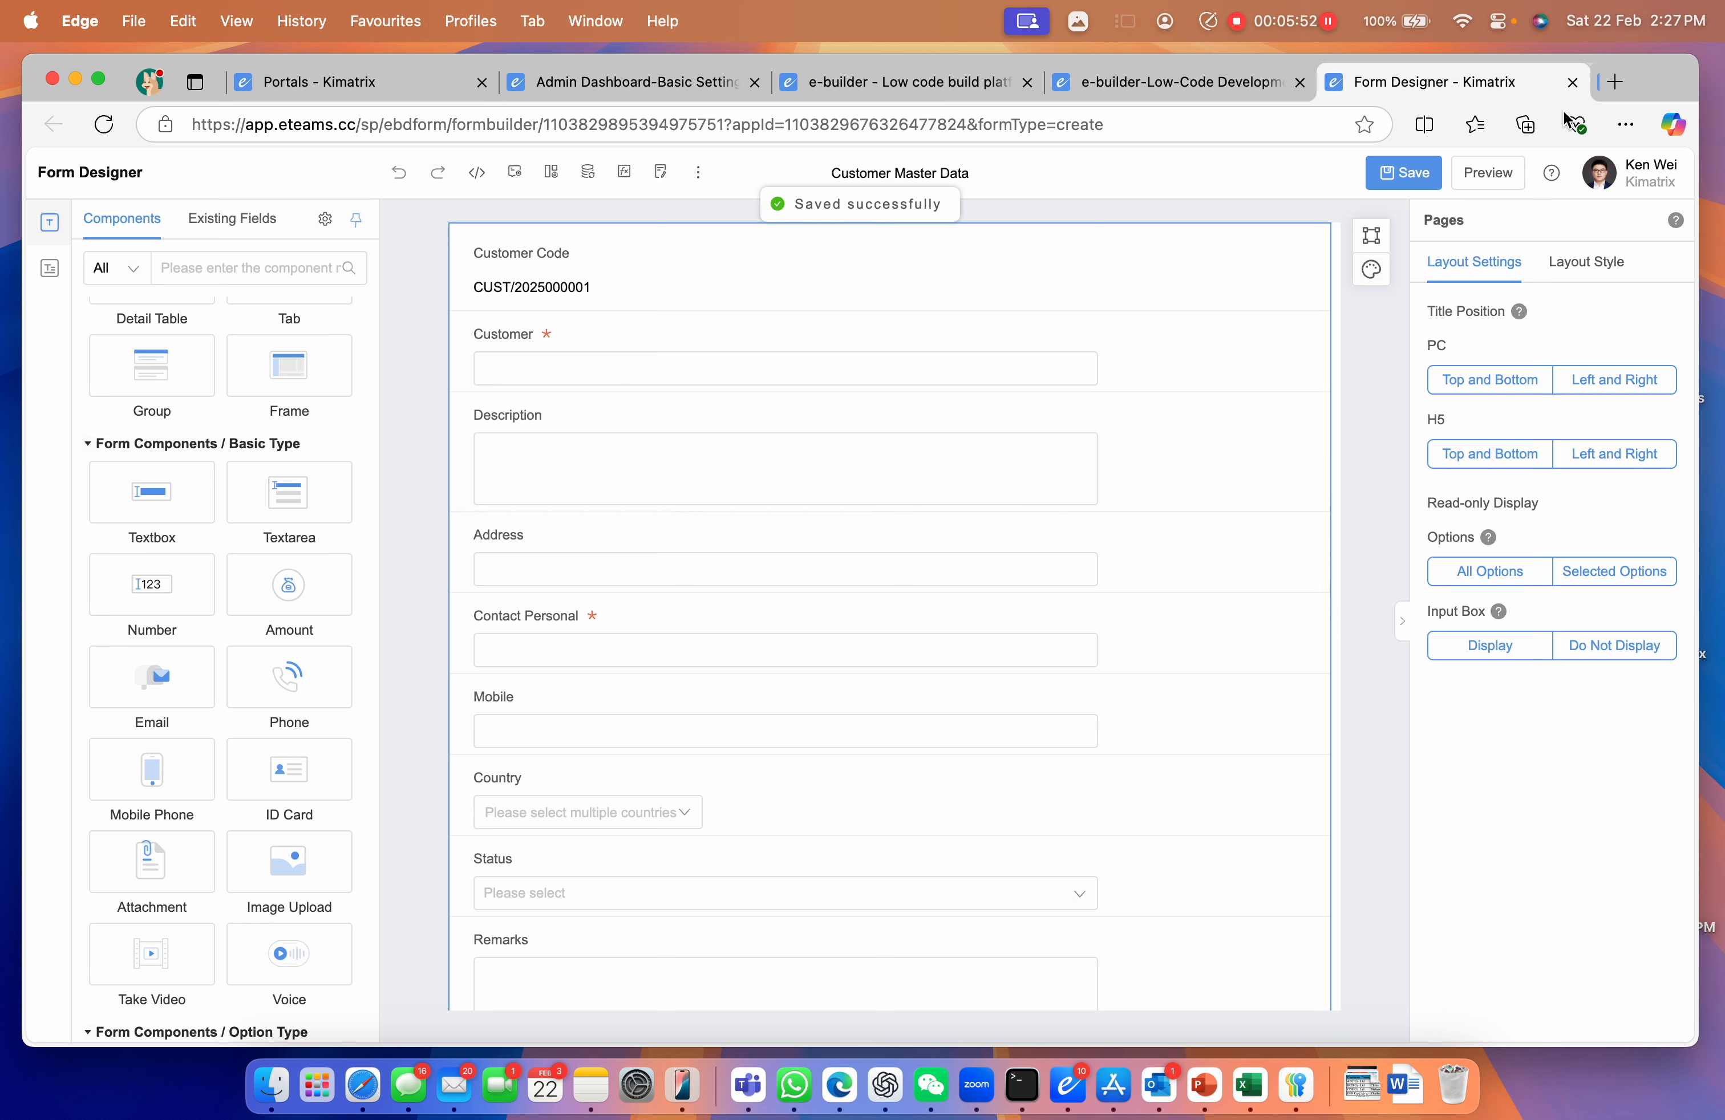
pyautogui.click(1483, 173)
pyautogui.scroll(-5, 276, 533)
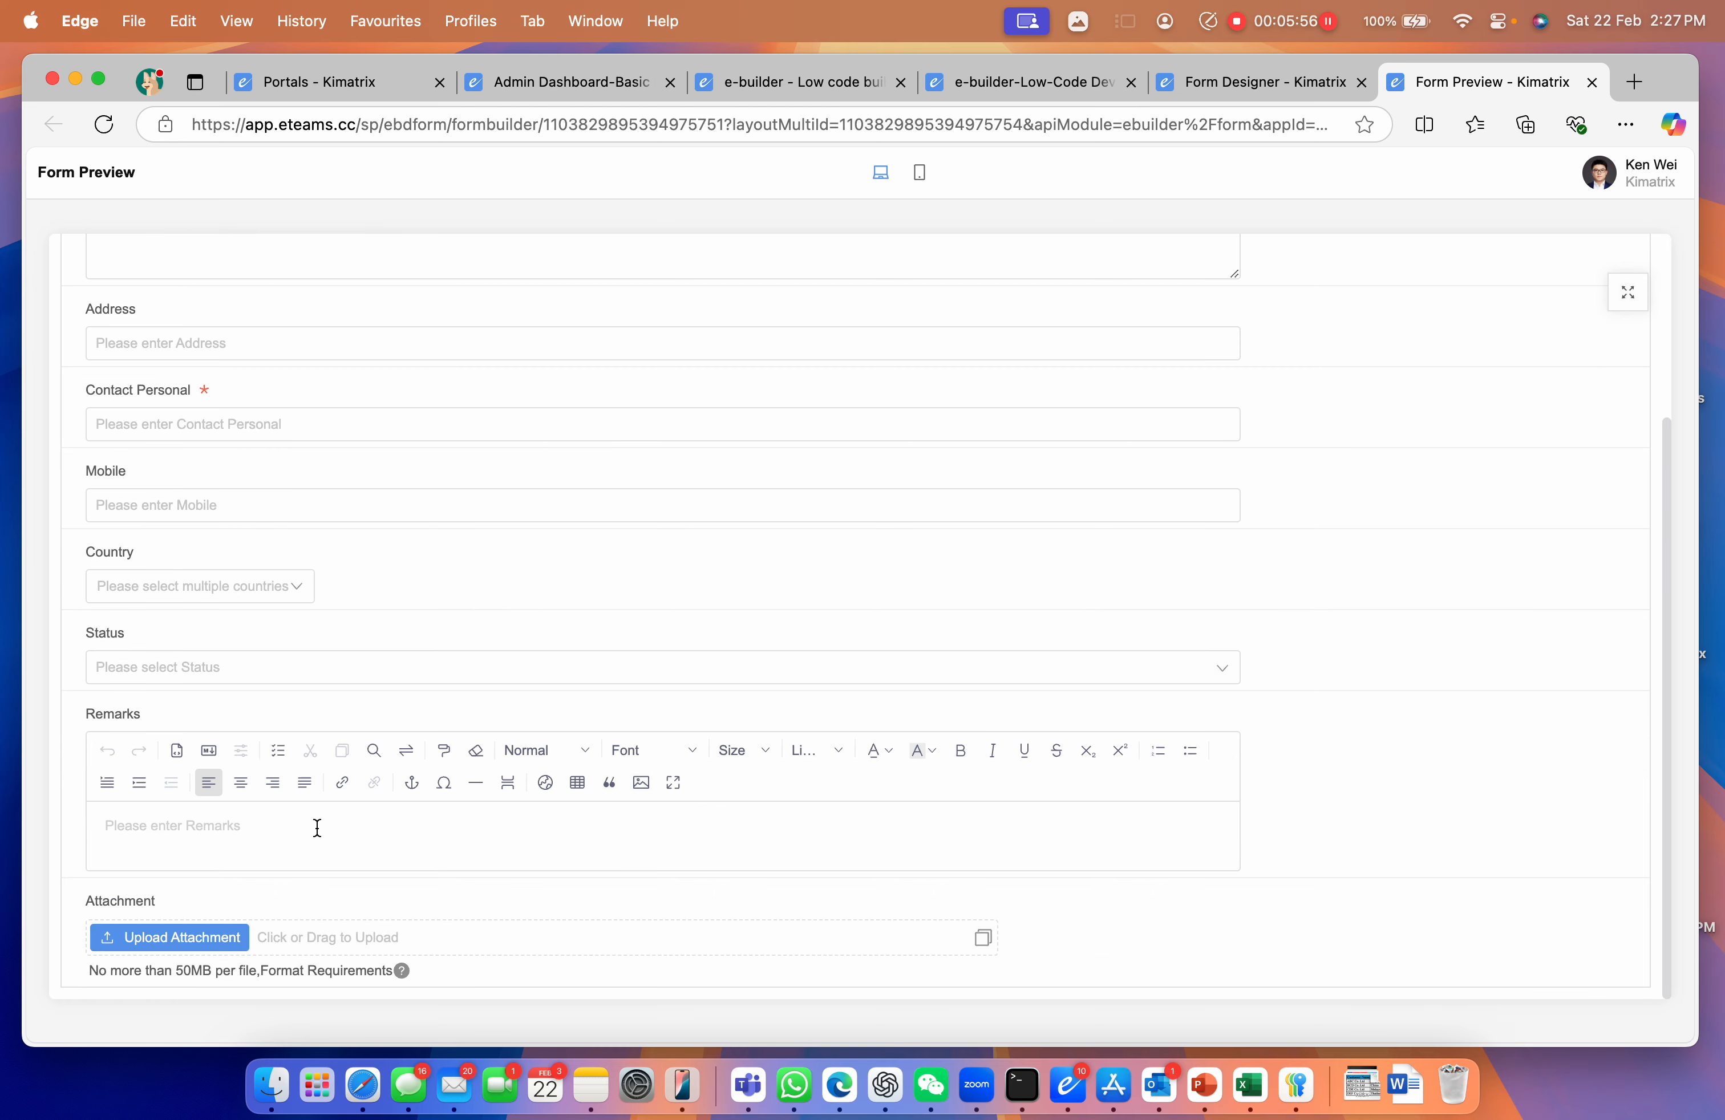
pyautogui.click(1592, 83)
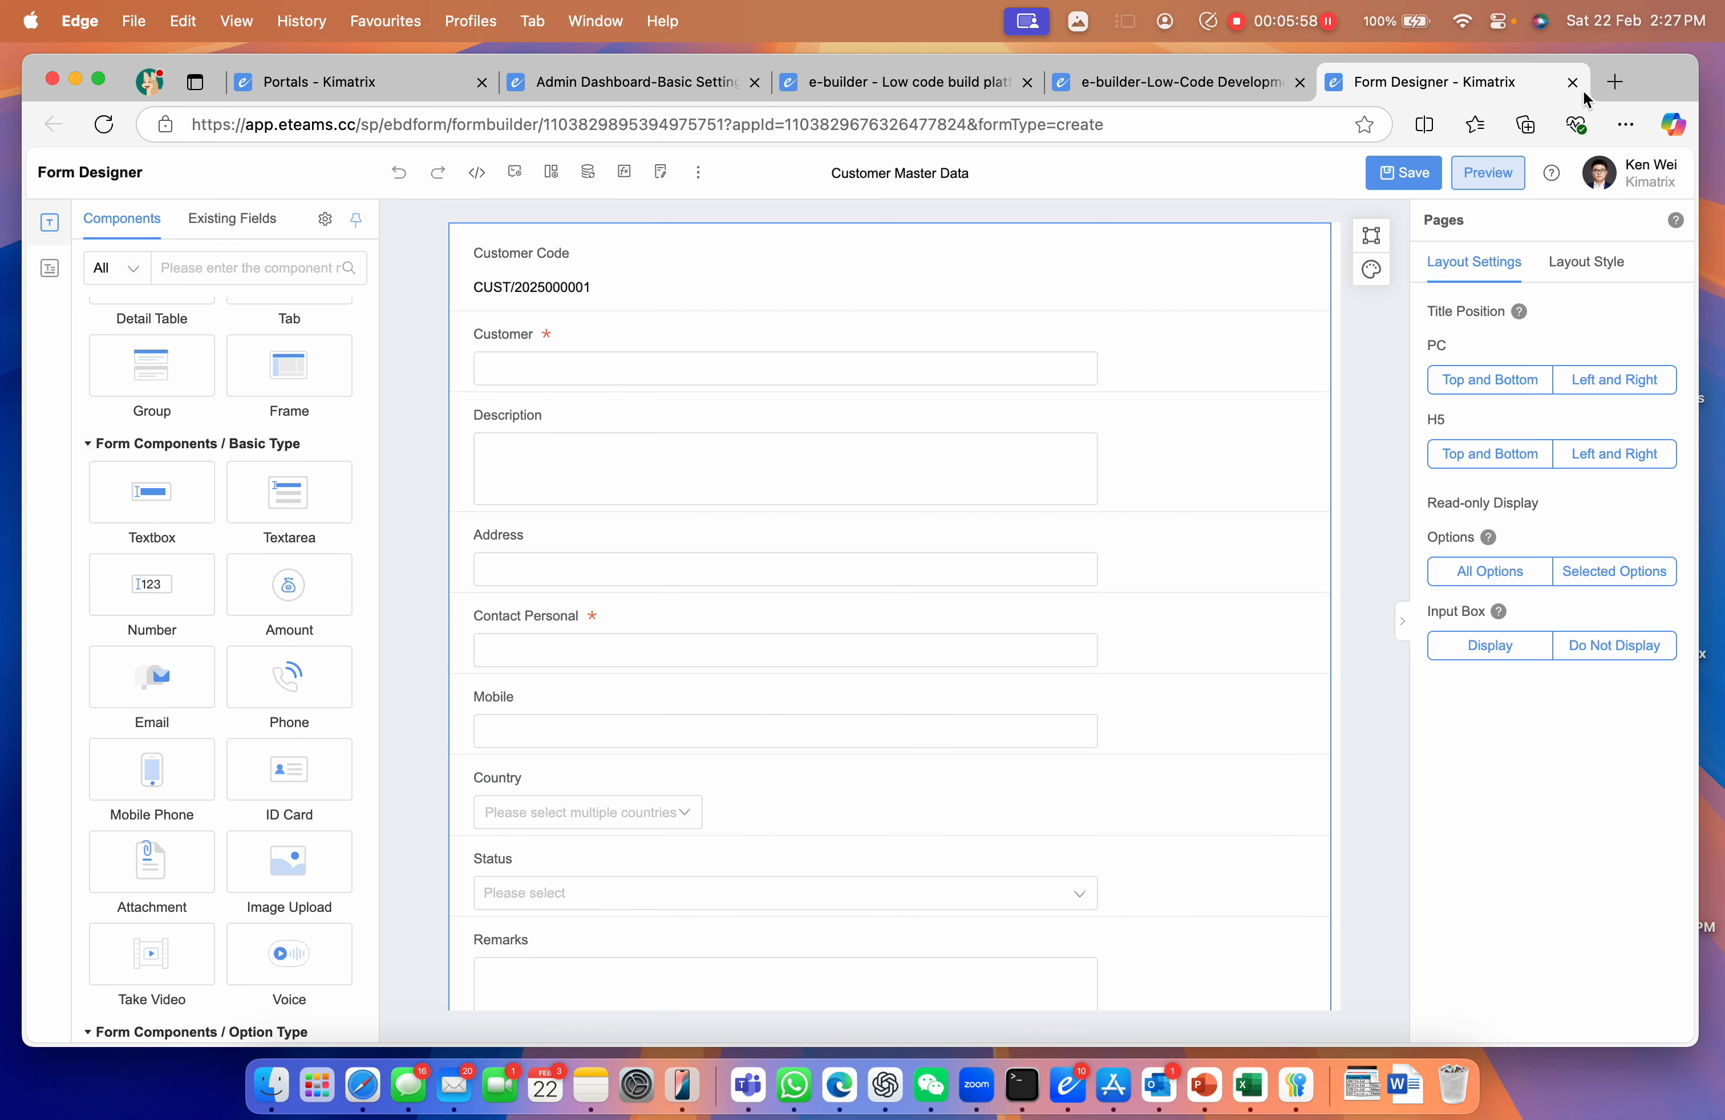
# Preview the Customer Relationship app and start a new customer record, entering the customer name
pyautogui.click(1199, 86)
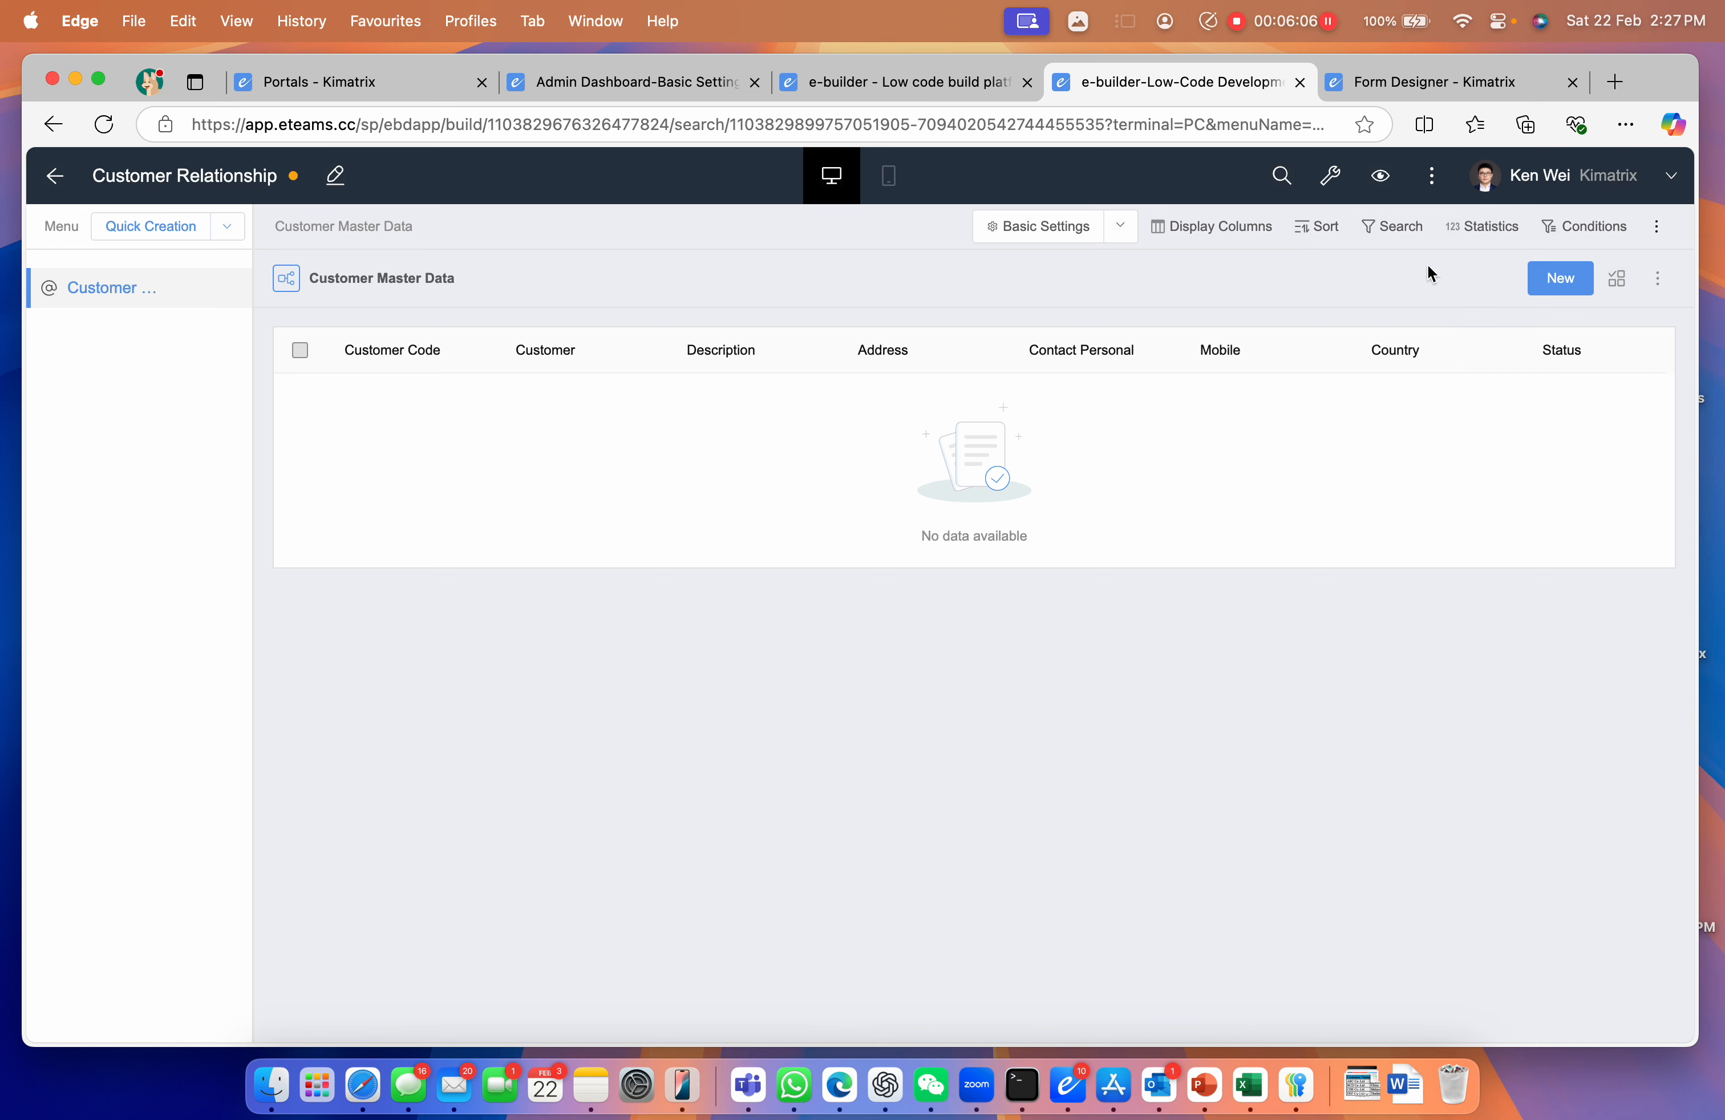
pyautogui.click(1381, 181)
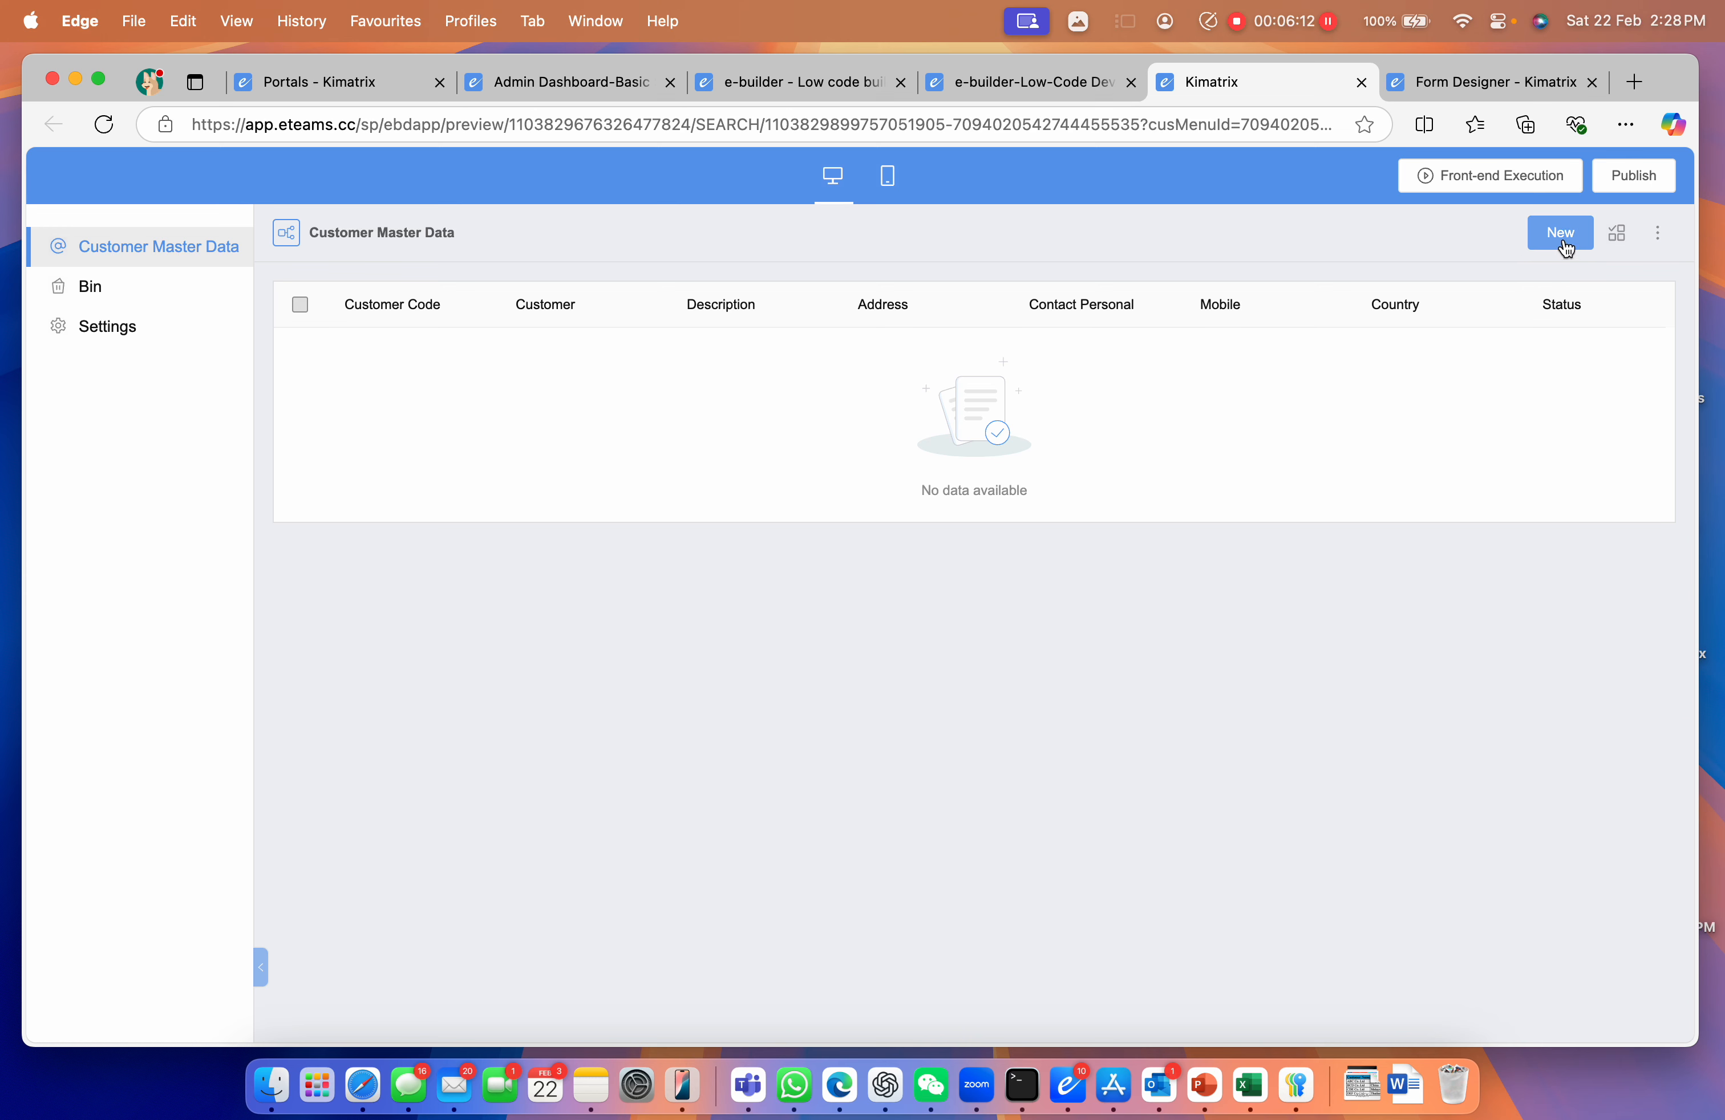
pyautogui.click(1565, 239)
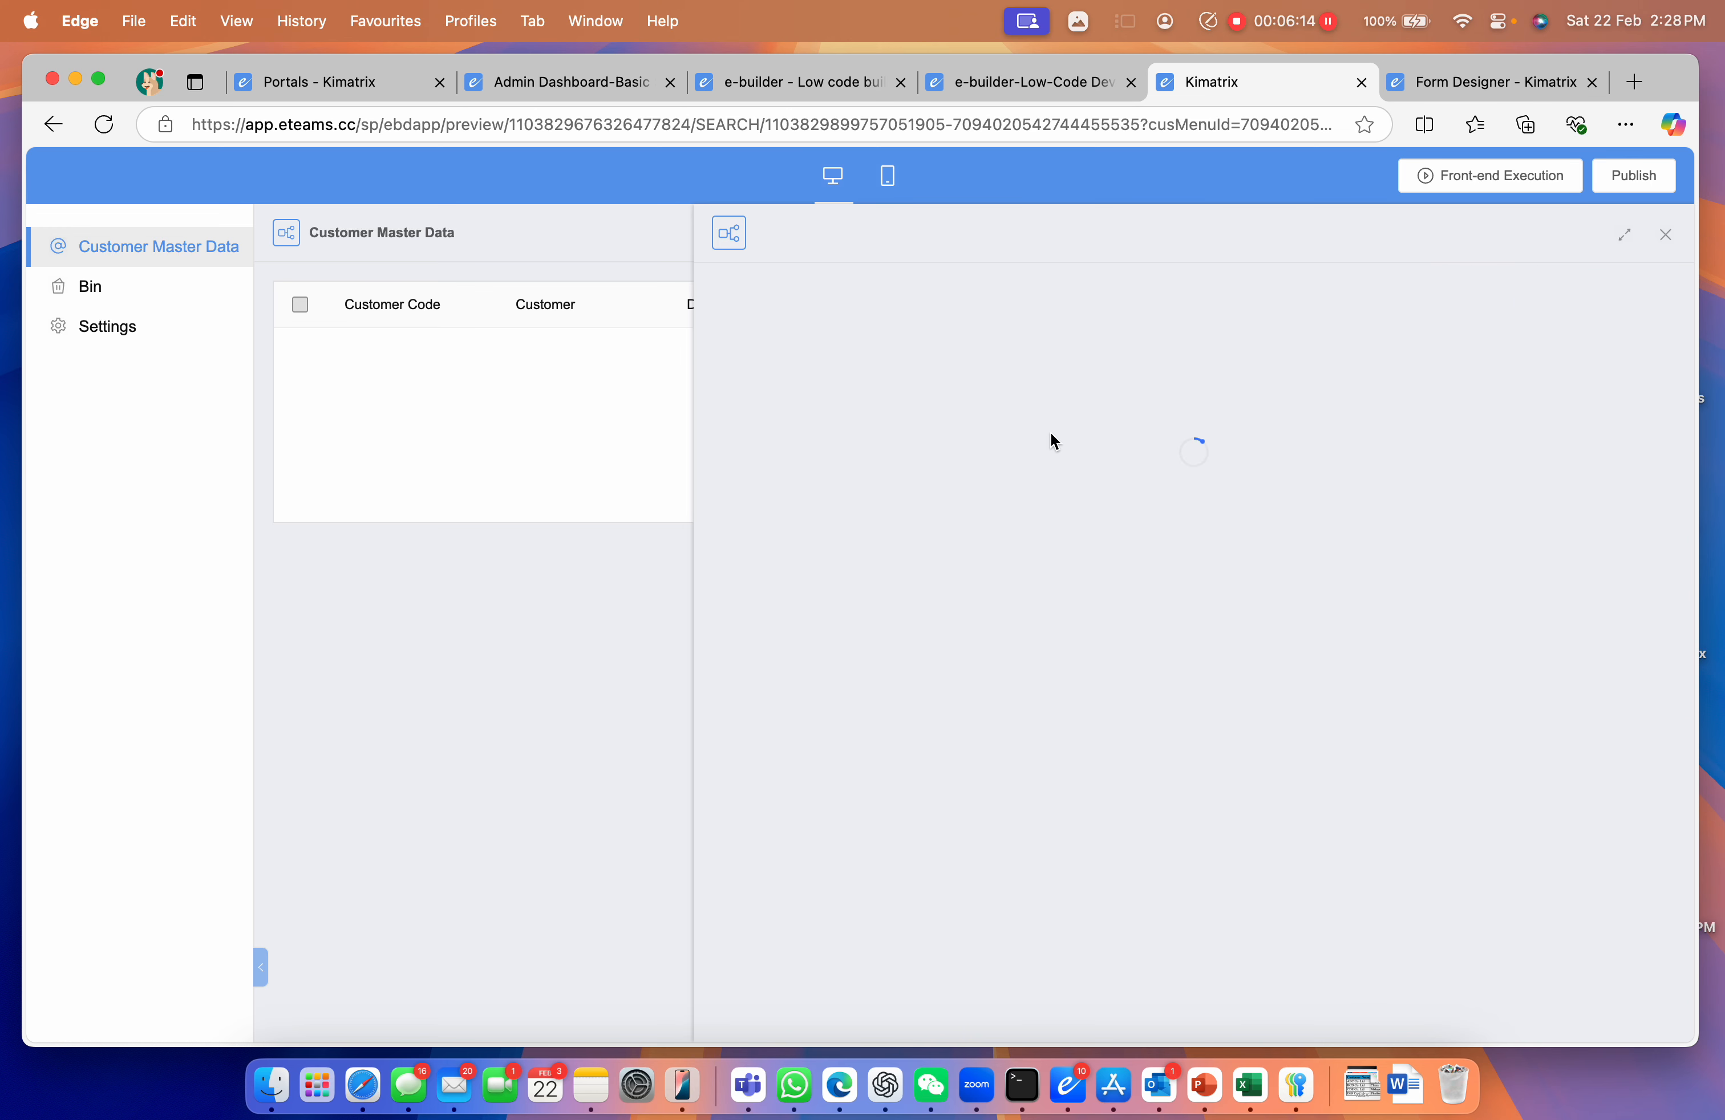
pyautogui.click(819, 589)
pyautogui.write('W')
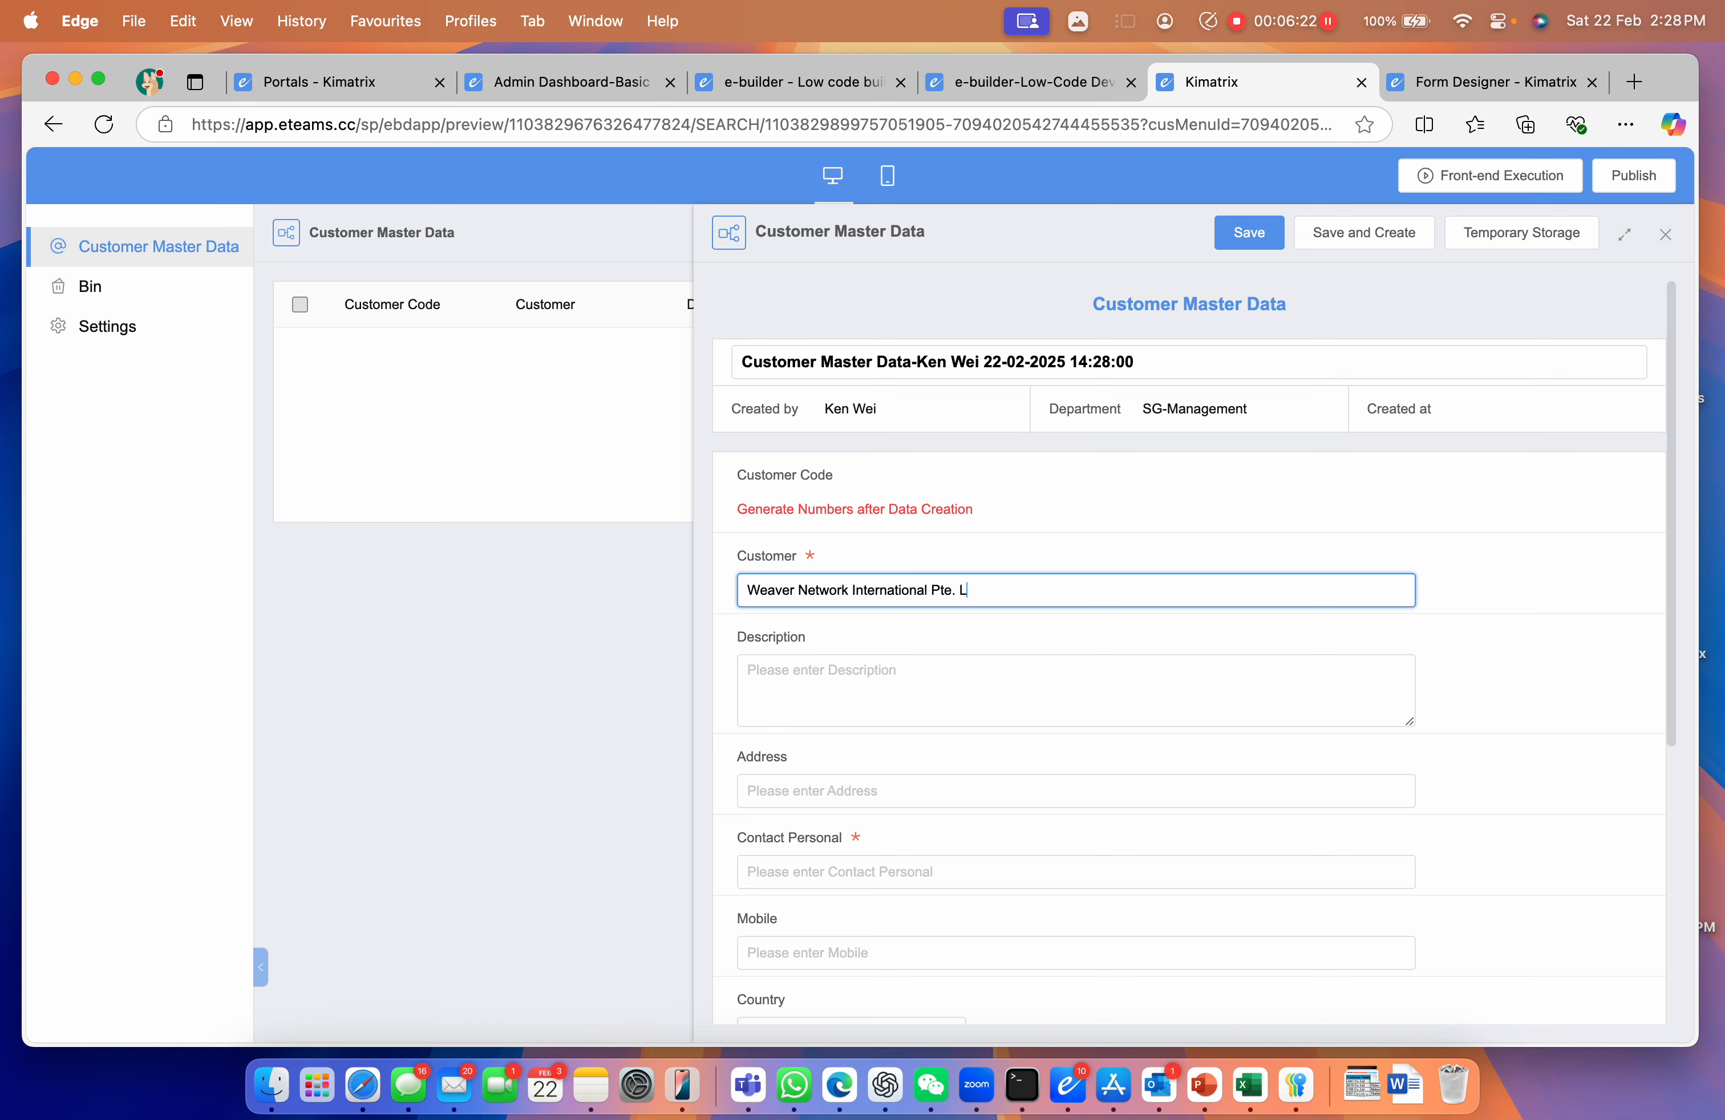
# Fill Contact Personal with the saved contact person's name
pyautogui.scroll(-1, 872, 752)
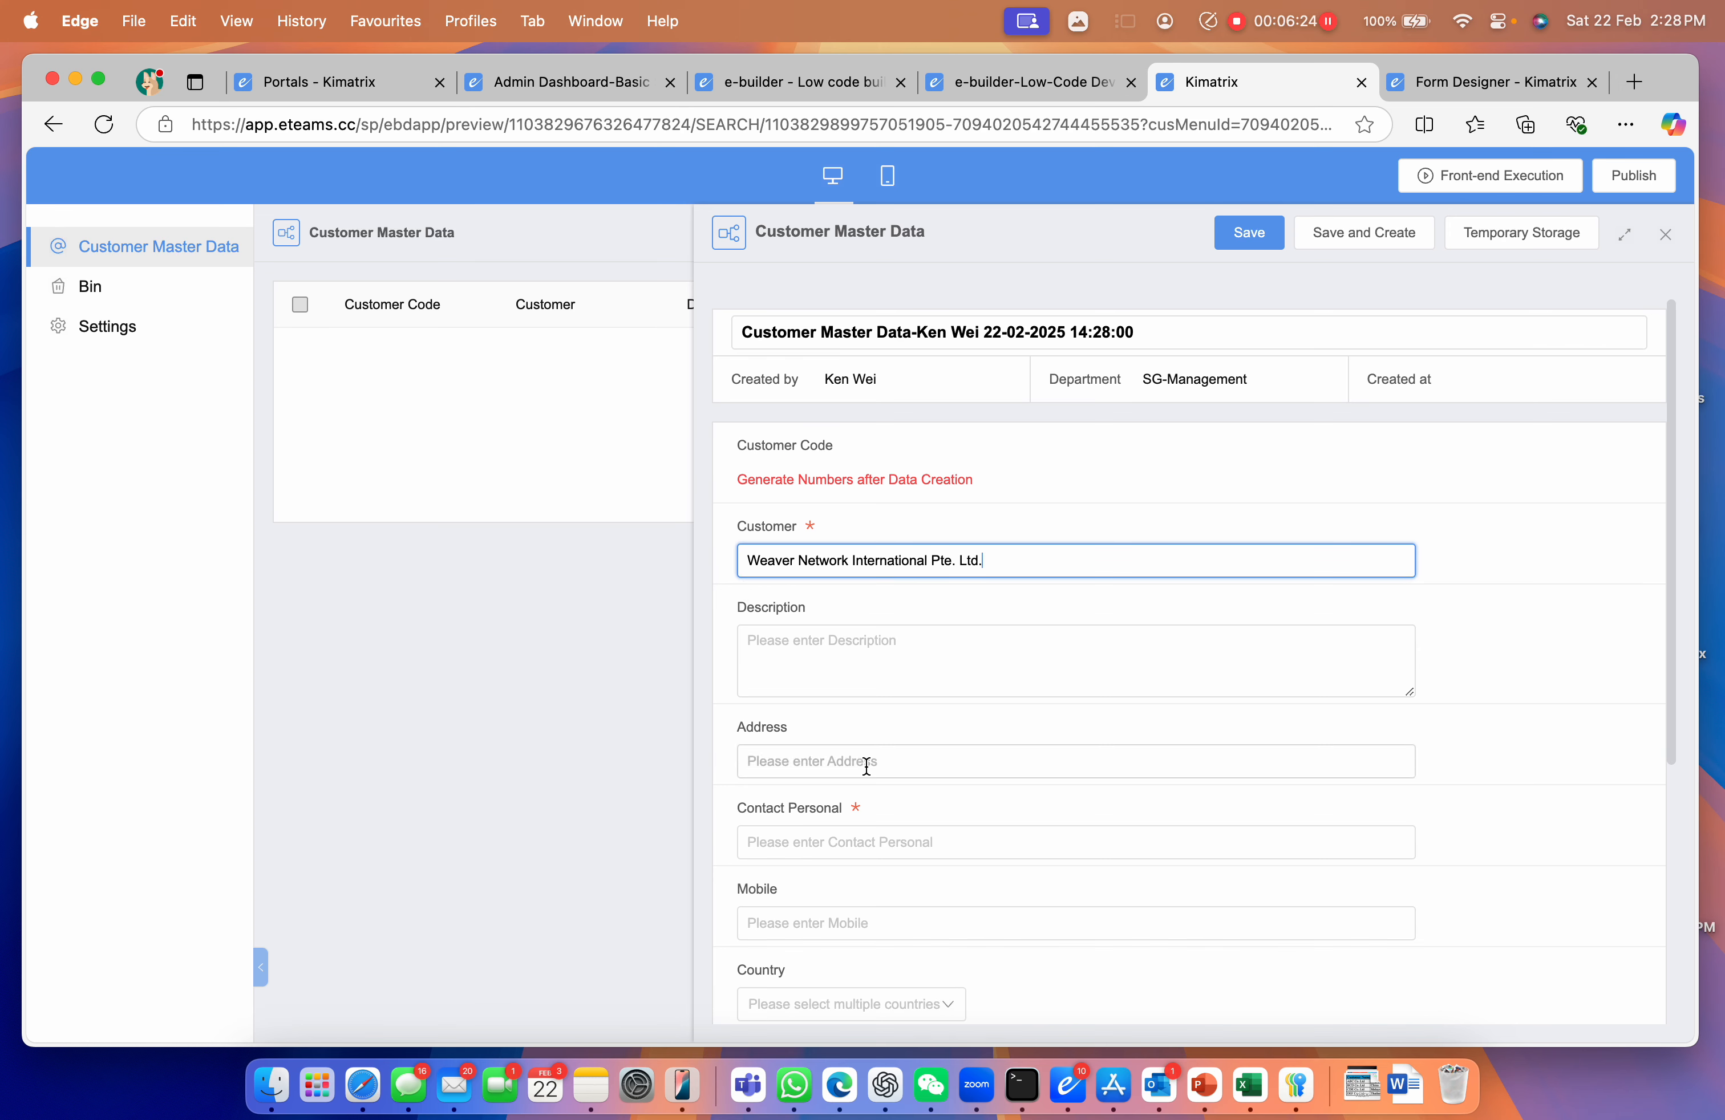
pyautogui.click(850, 842)
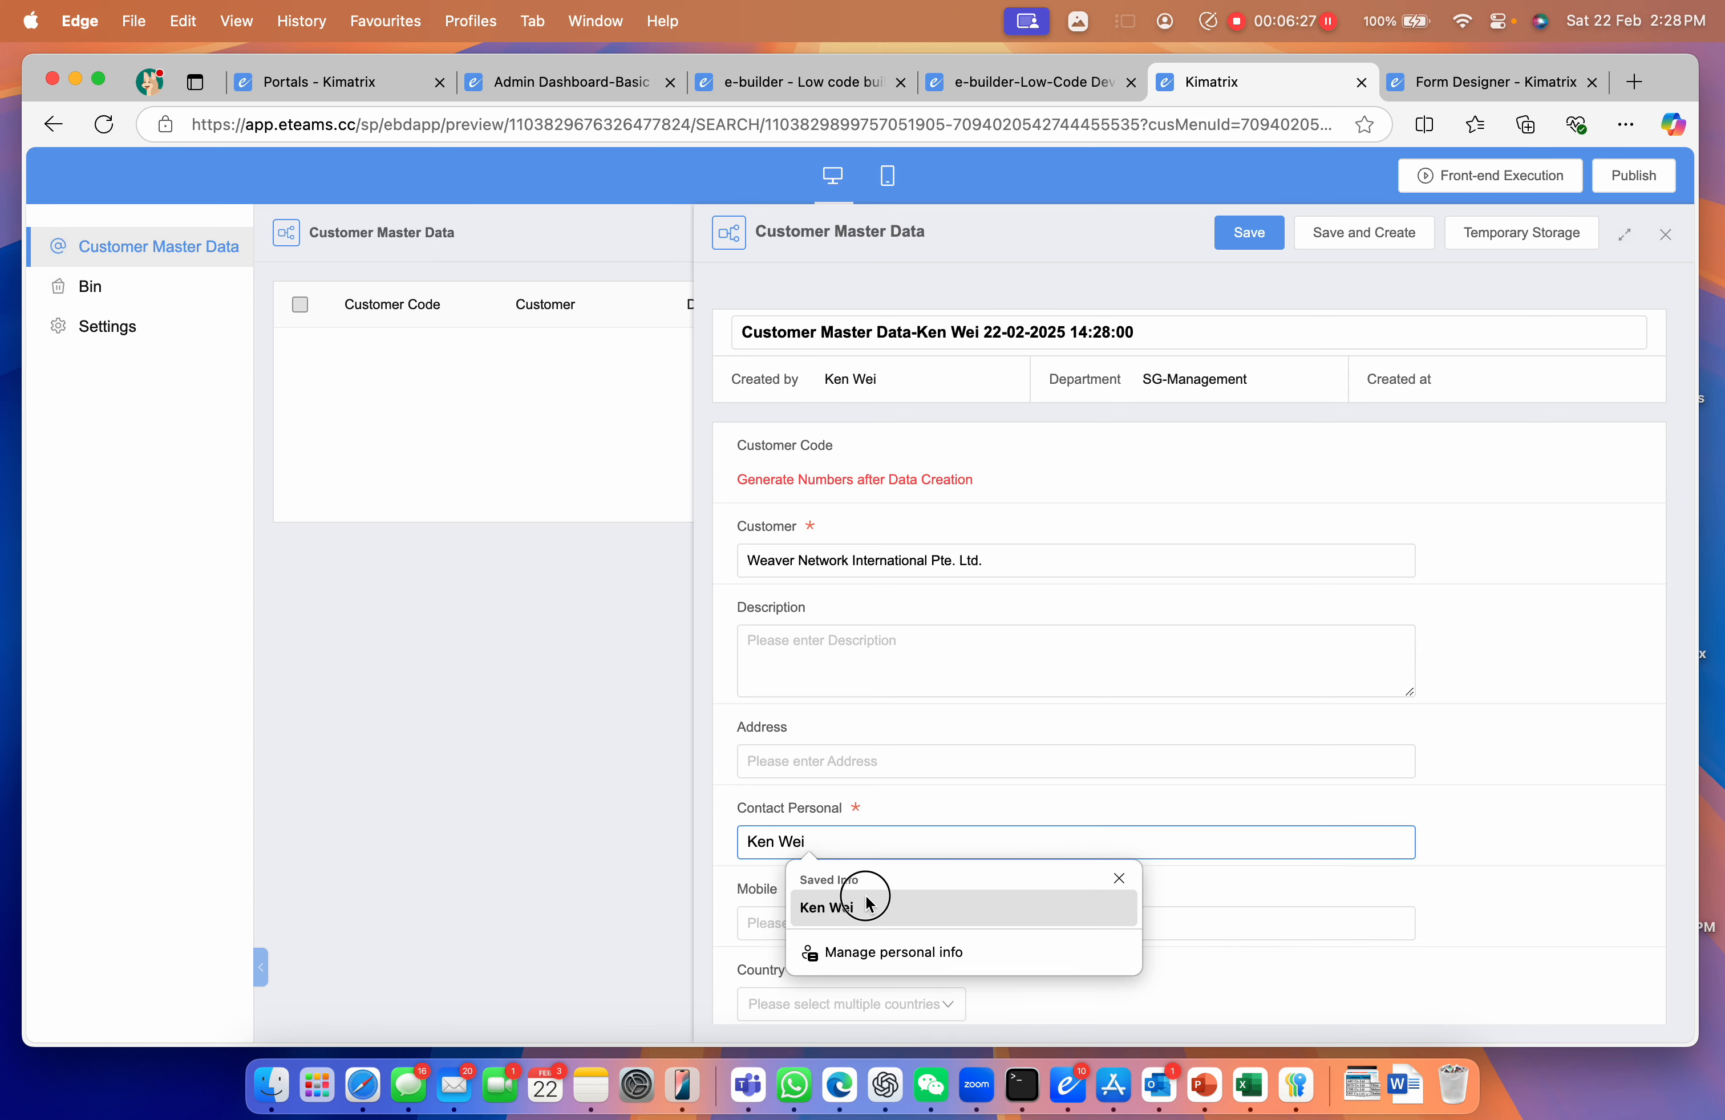
pyautogui.click(871, 901)
# Browse through the Country dropdown's list of countries
pyautogui.scroll(-5, 1436, 794)
pyautogui.click(920, 798)
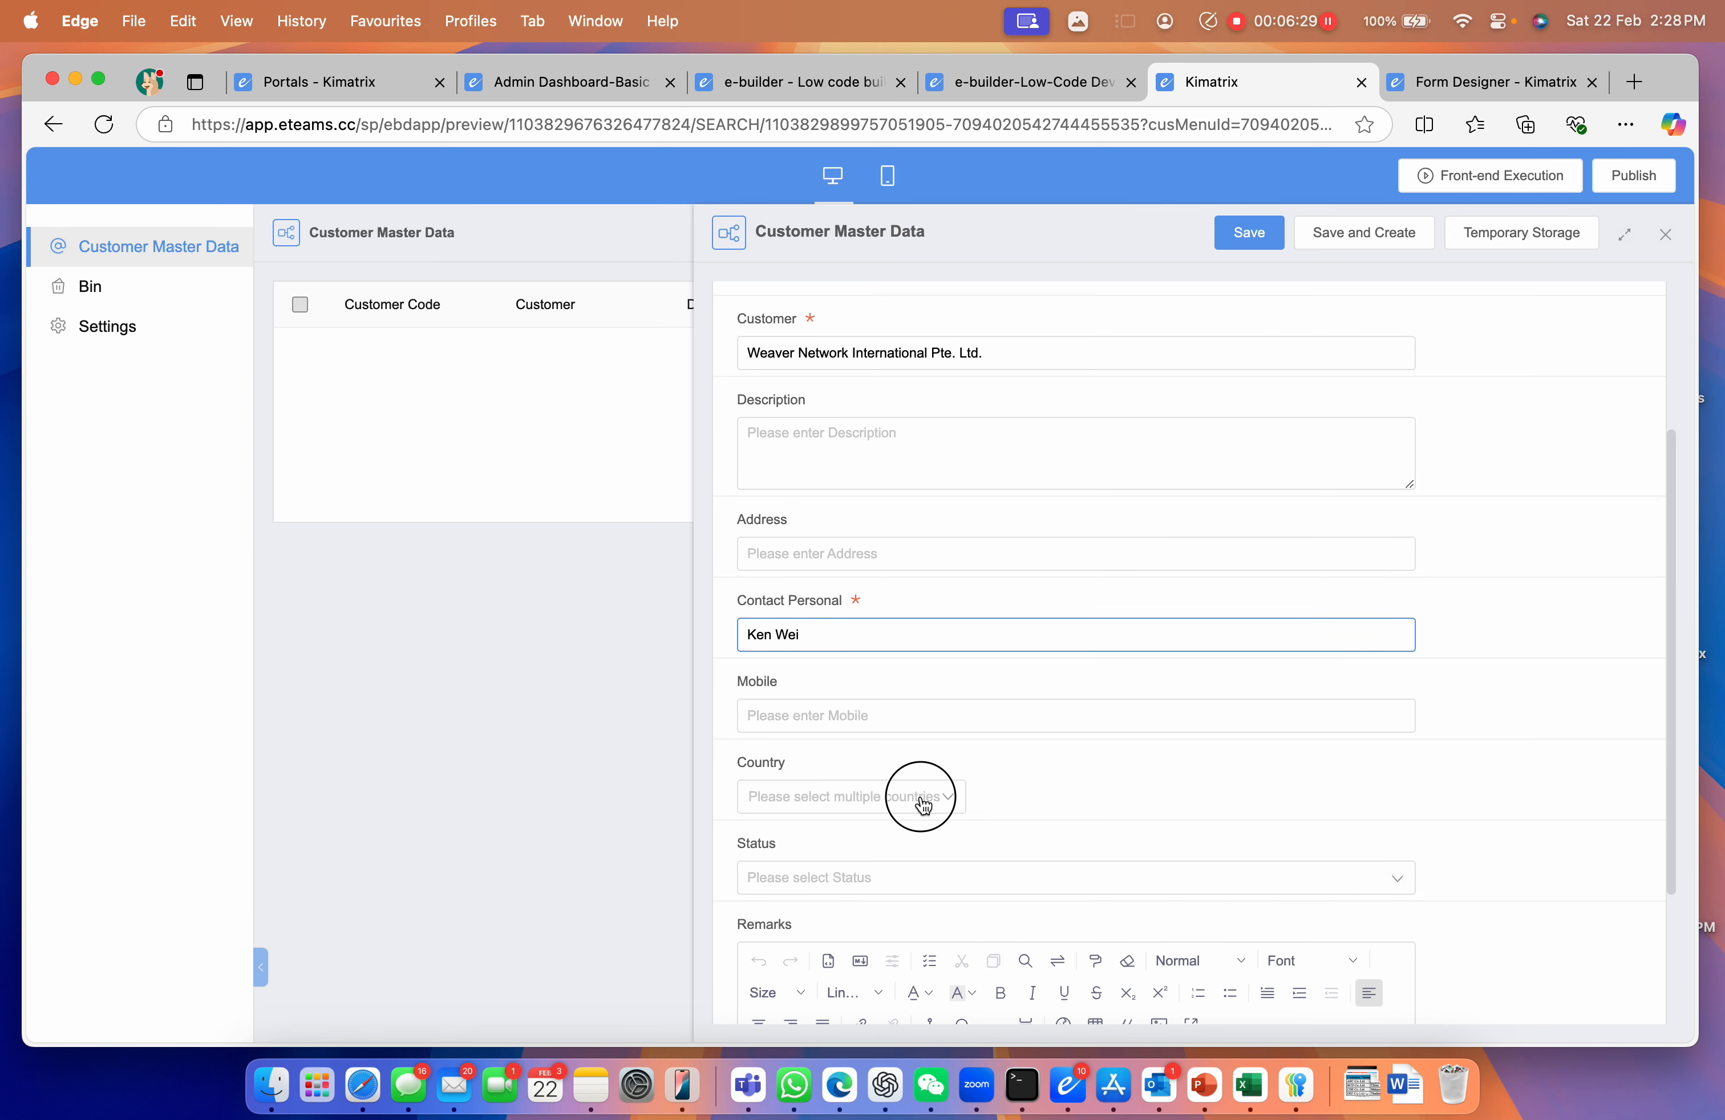
pyautogui.click(871, 805)
pyautogui.click(870, 805)
pyautogui.scroll(-10, 897, 882)
pyautogui.scroll(-15, 903, 895)
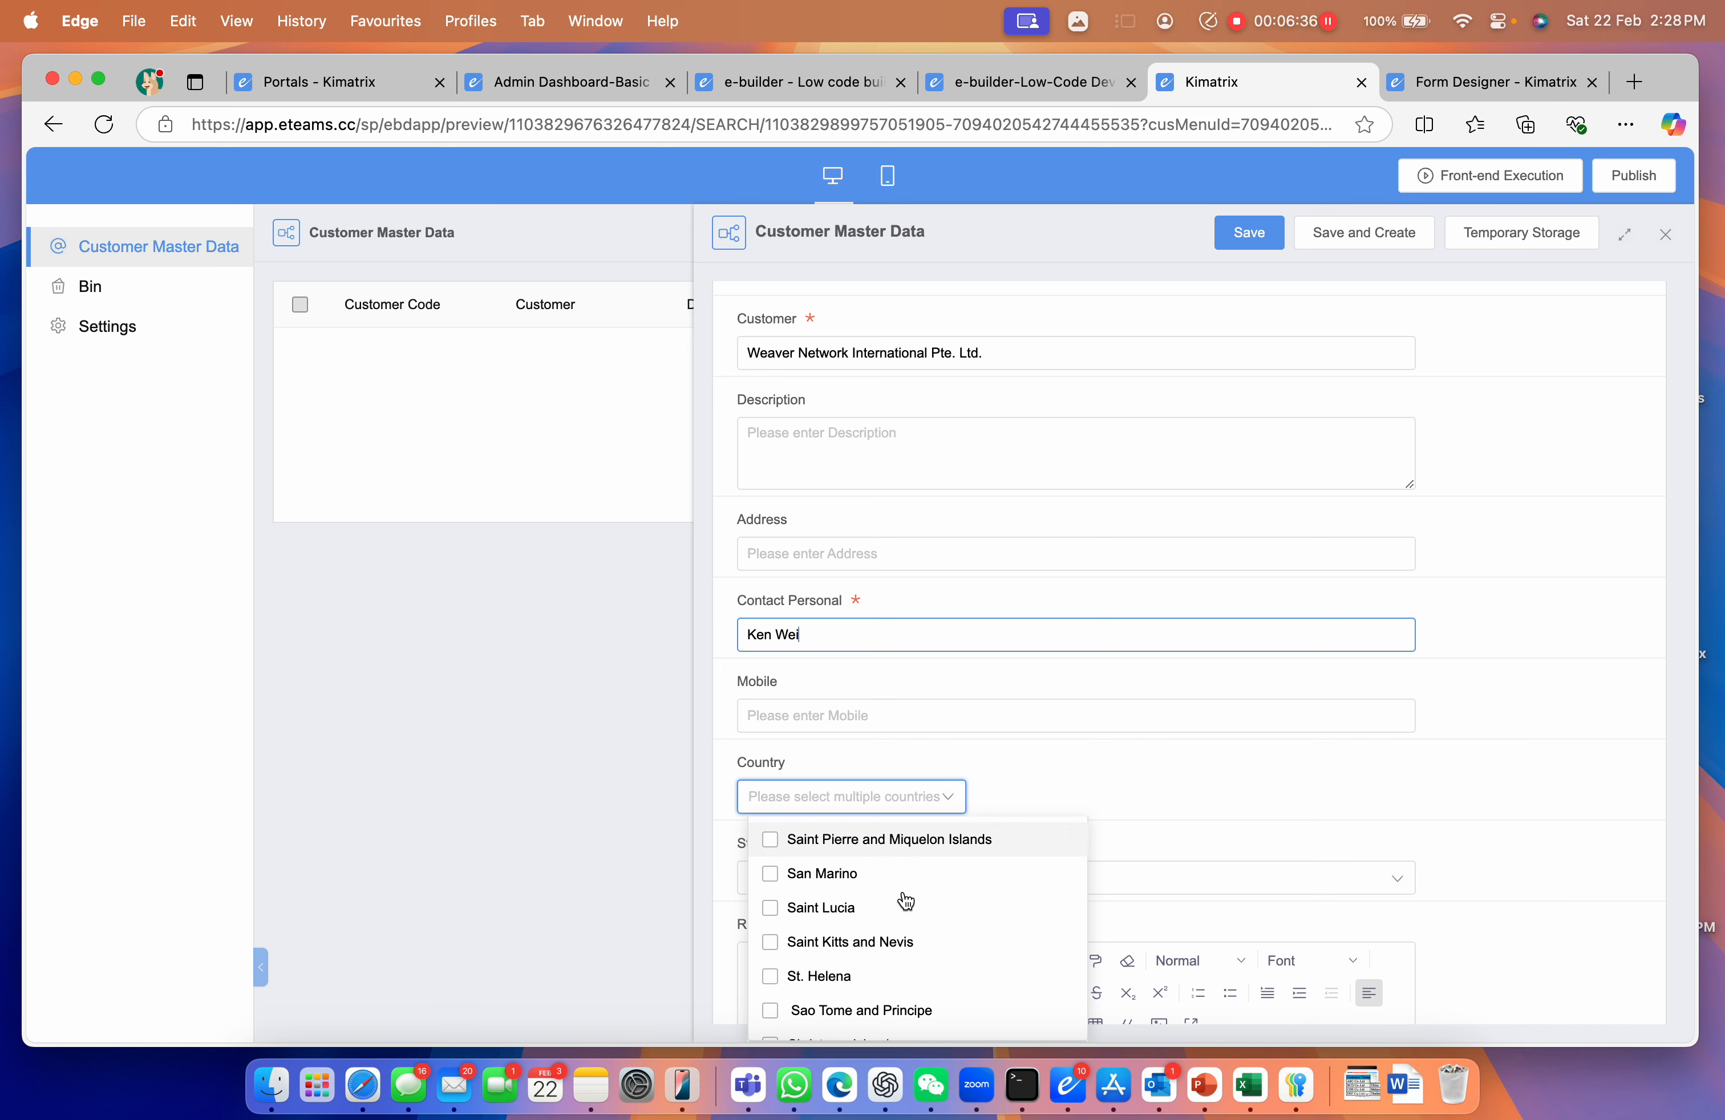
pyautogui.scroll(-3, 880, 931)
pyautogui.scroll(-4, 878, 932)
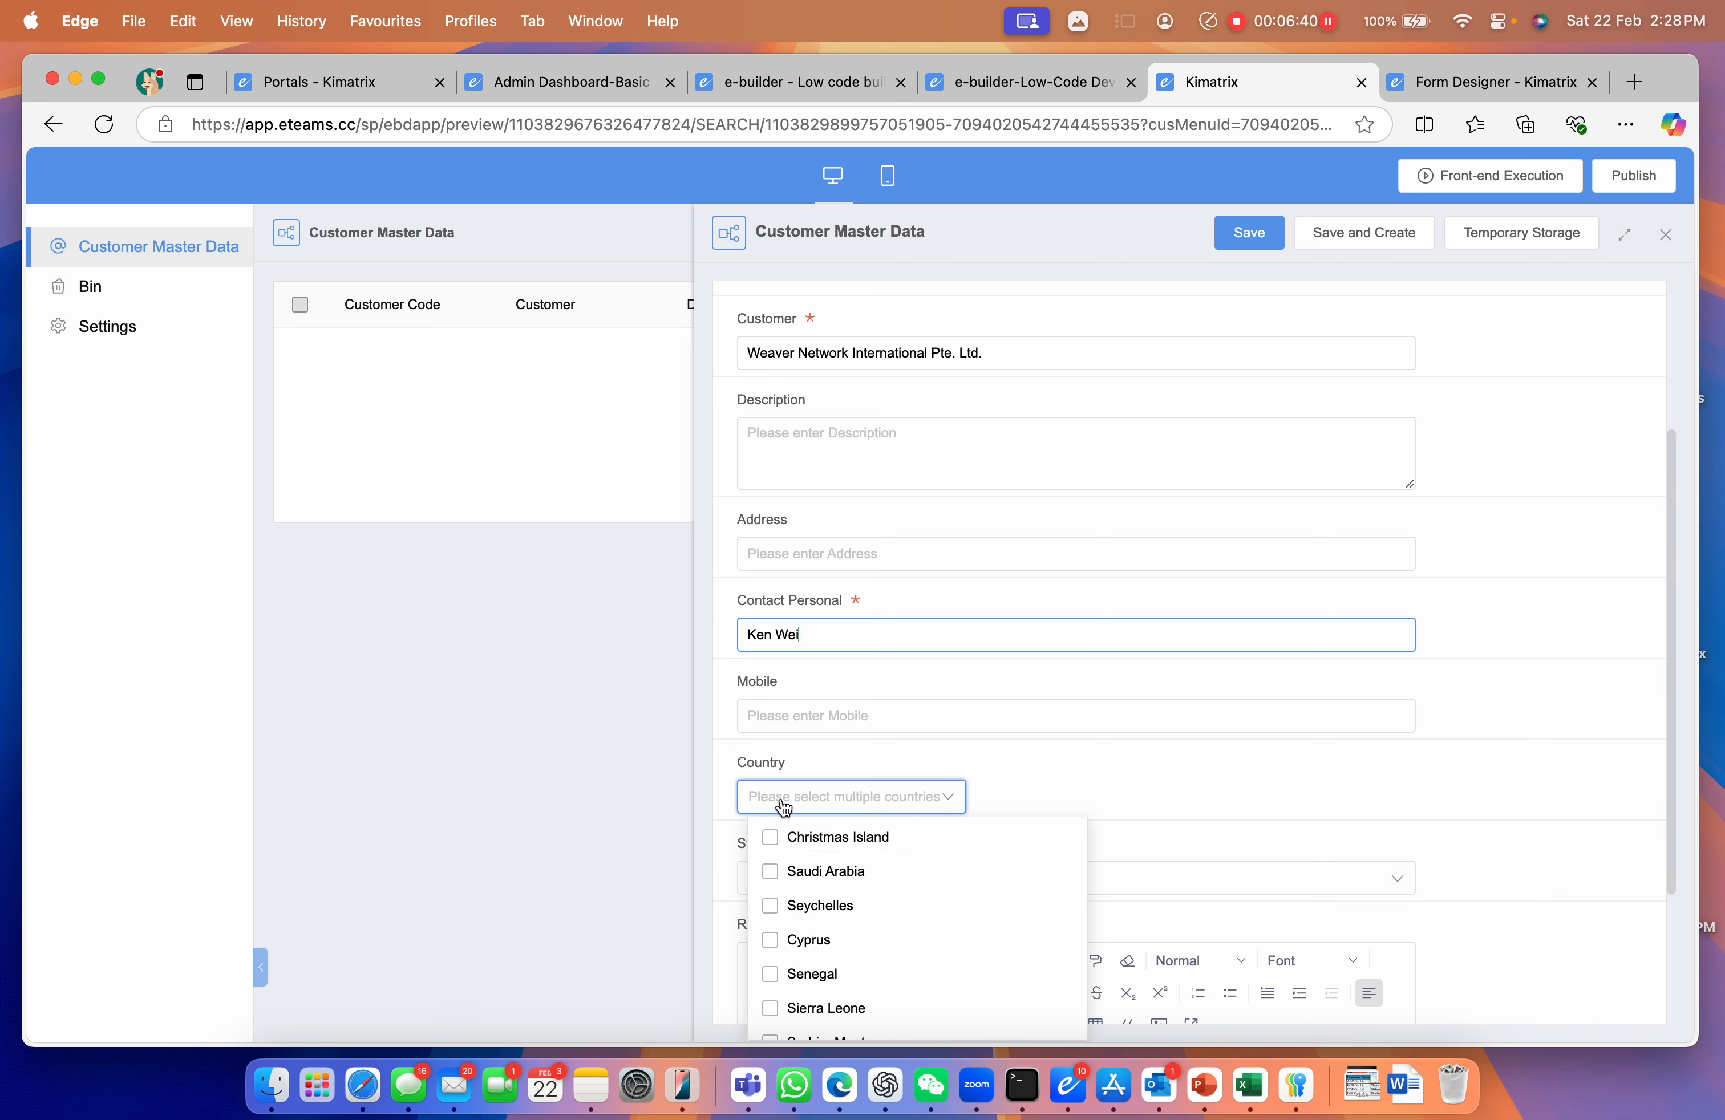
pyautogui.scroll(-3, 862, 993)
pyautogui.scroll(-3, 865, 993)
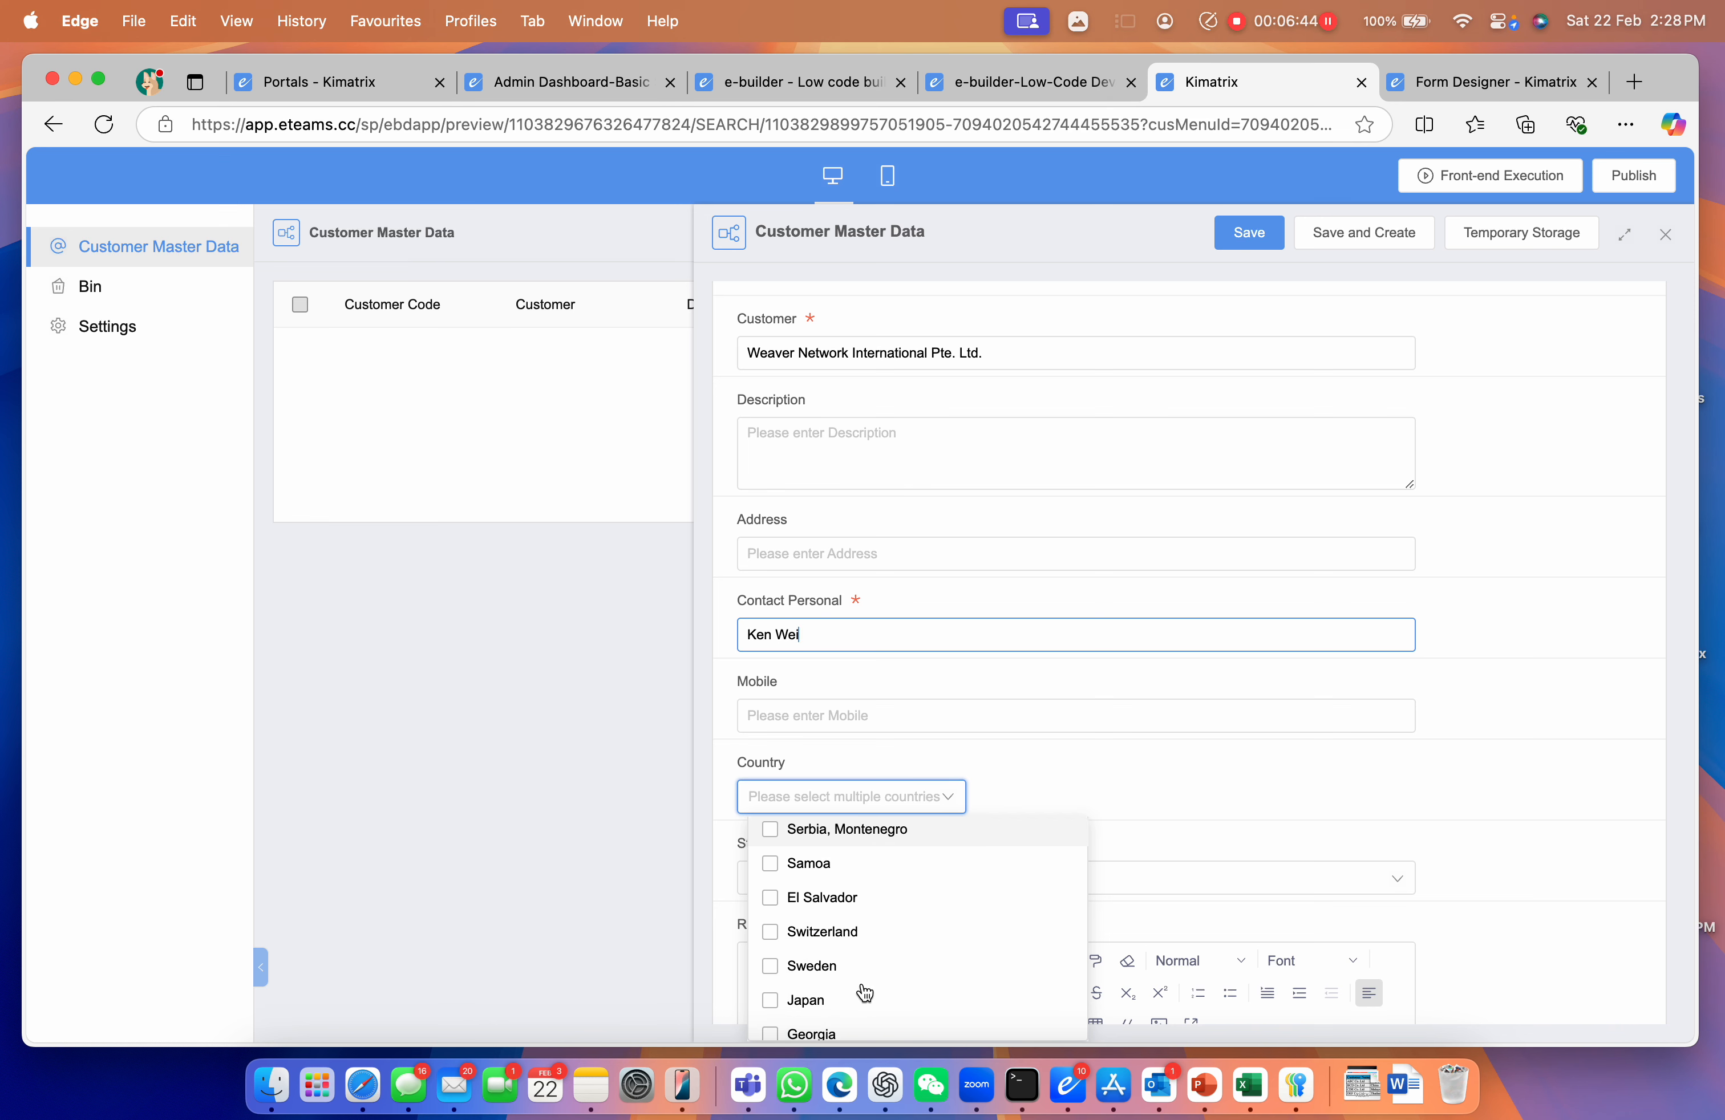
pyautogui.scroll(4, 865, 994)
pyautogui.scroll(6, 865, 994)
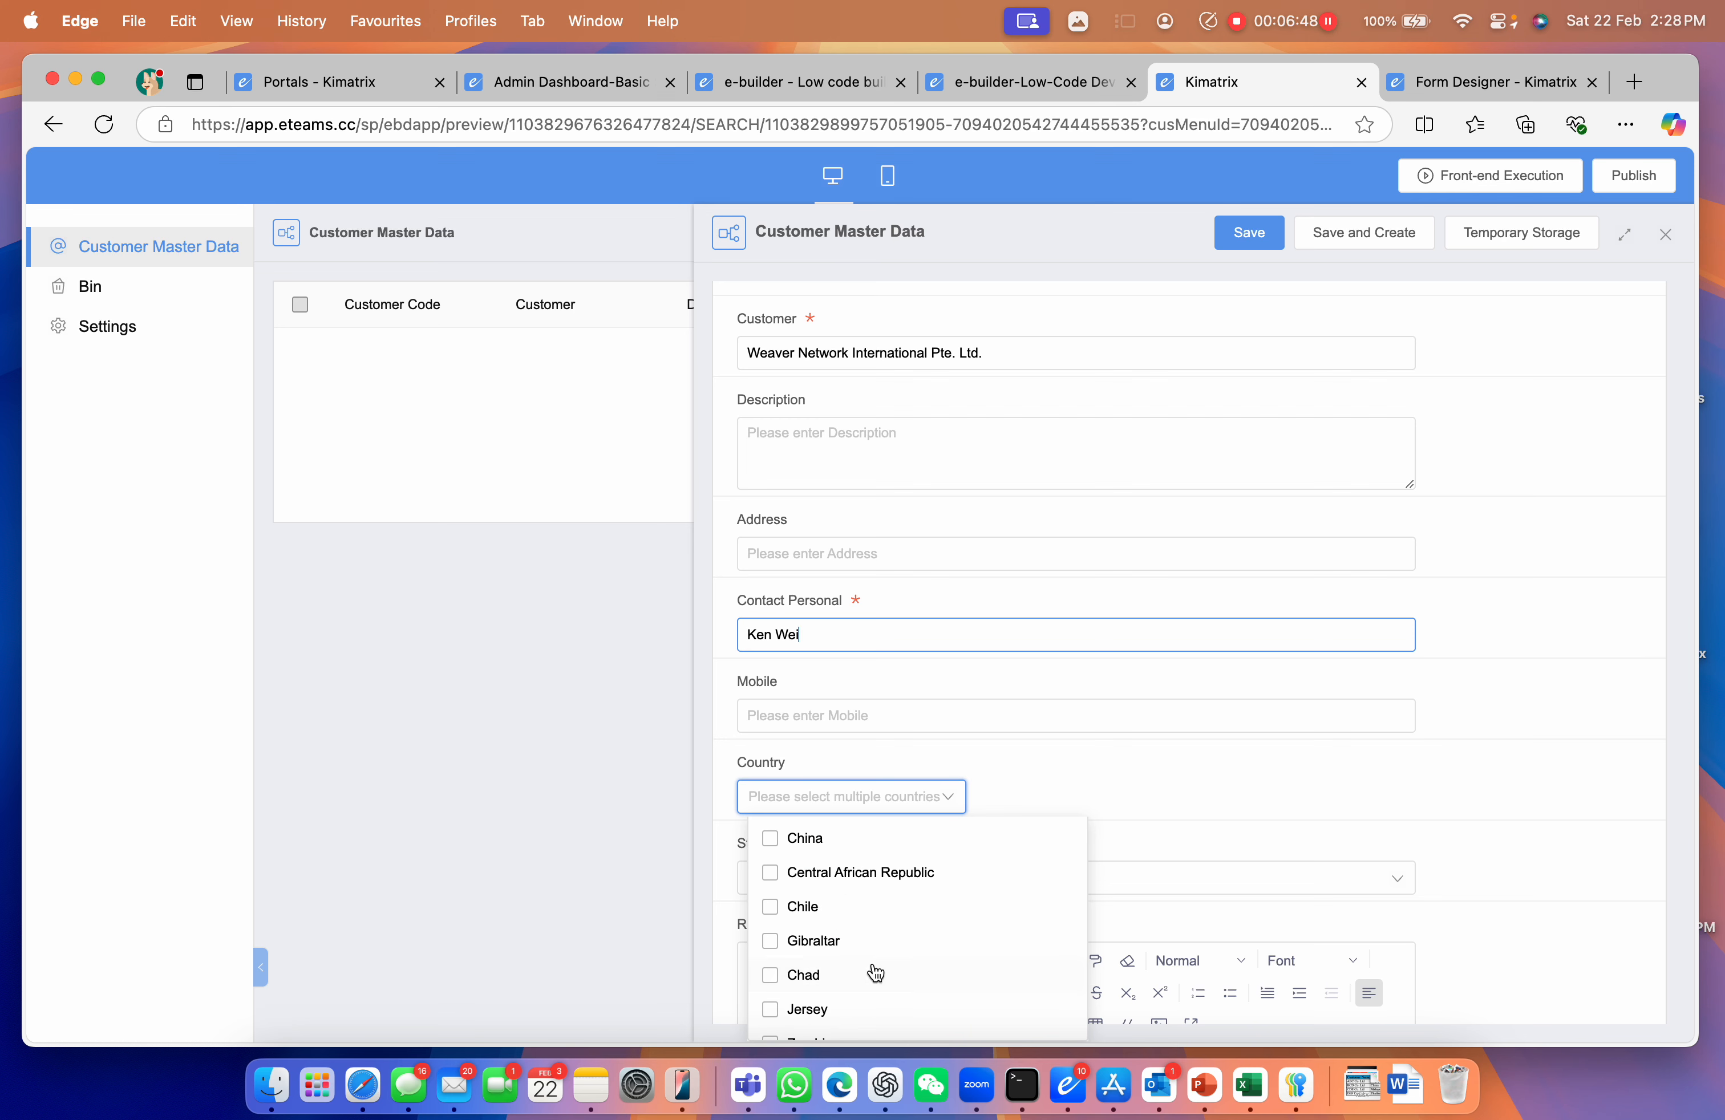
pyautogui.scroll(3, 773, 871)
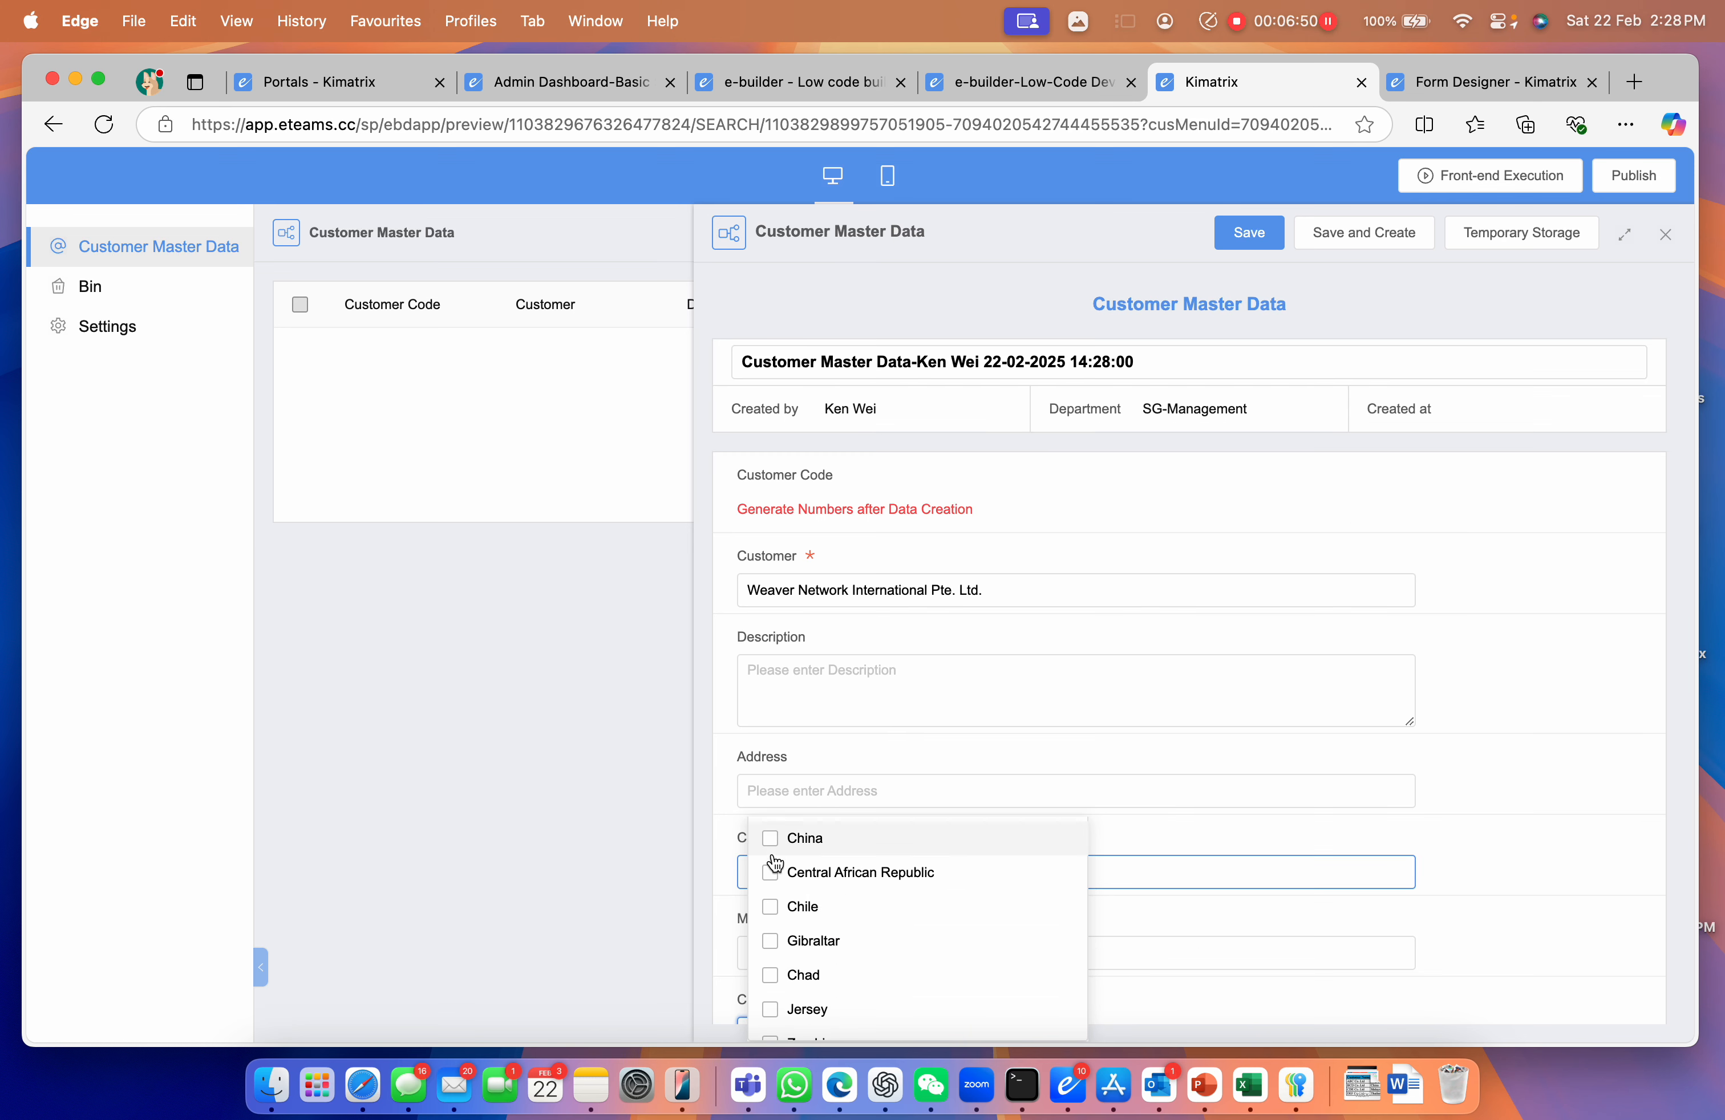
pyautogui.click(731, 877)
# Select Singapore as the customer's country
pyautogui.scroll(-5, 793, 938)
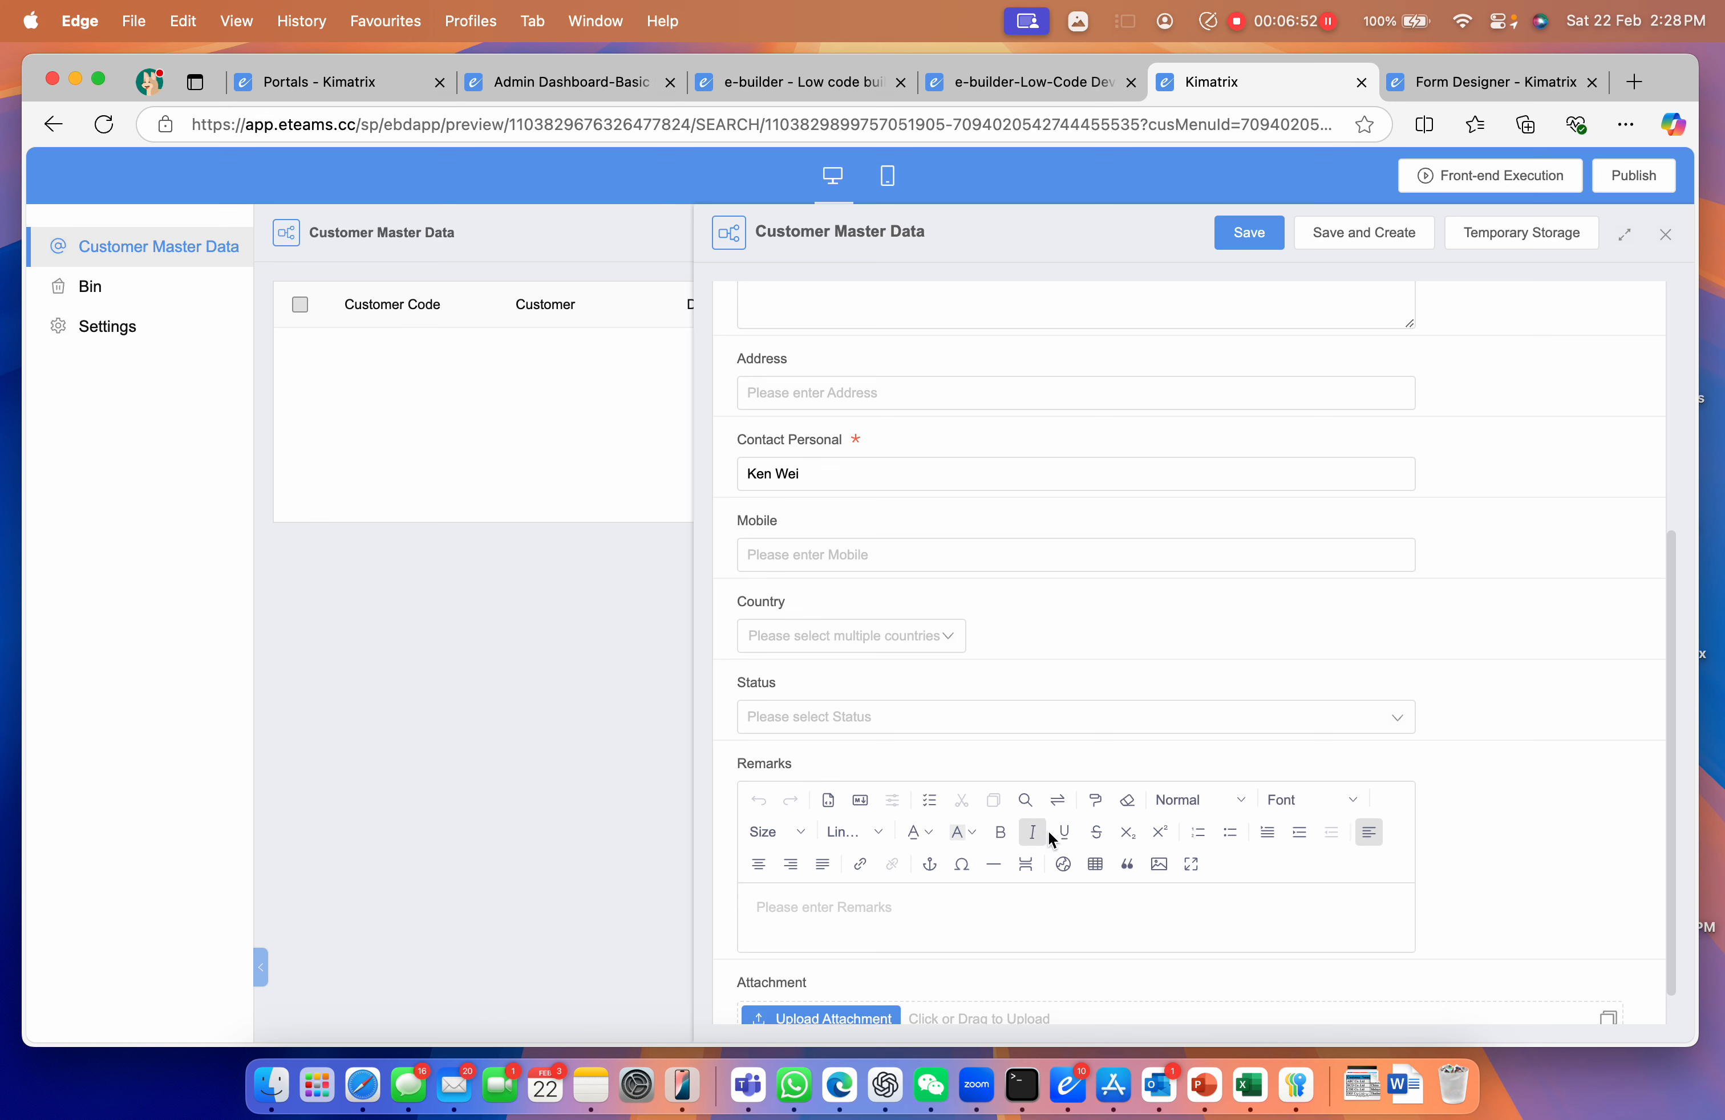
pyautogui.click(817, 637)
pyautogui.click(818, 639)
pyautogui.click(822, 639)
pyautogui.scroll(-5, 851, 844)
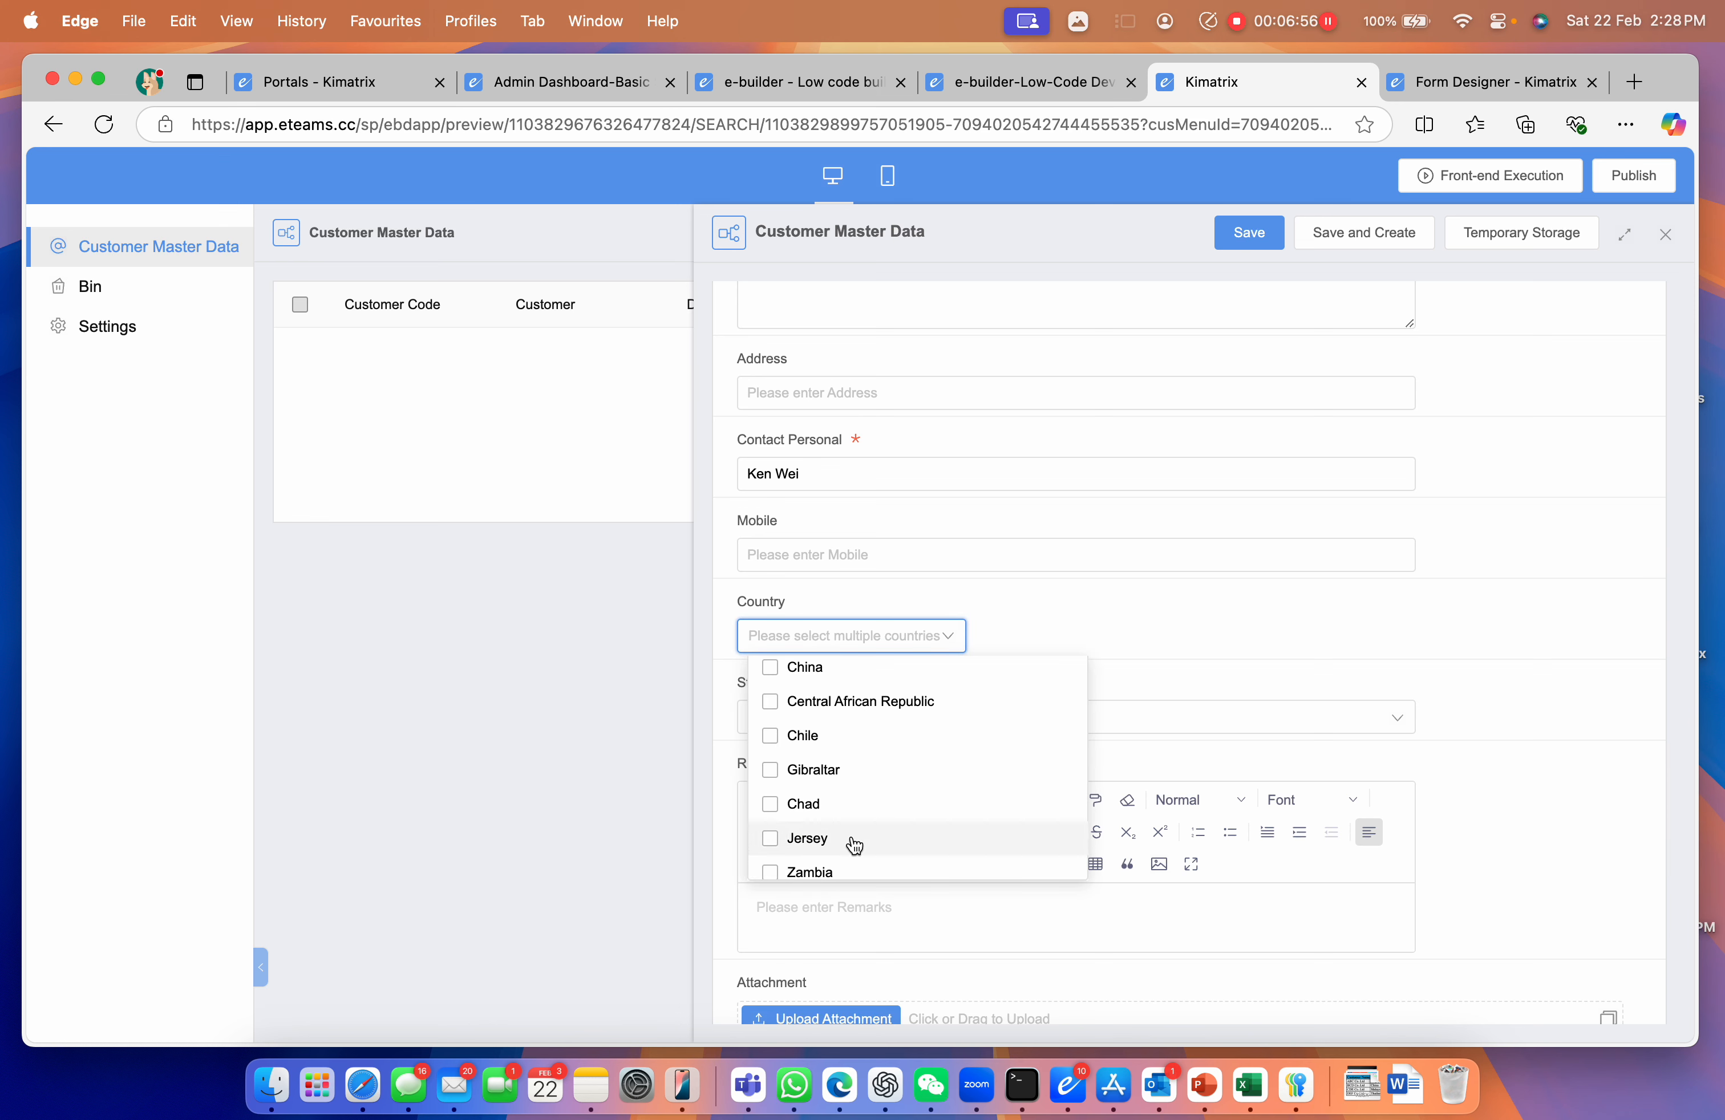
pyautogui.scroll(-10, 855, 846)
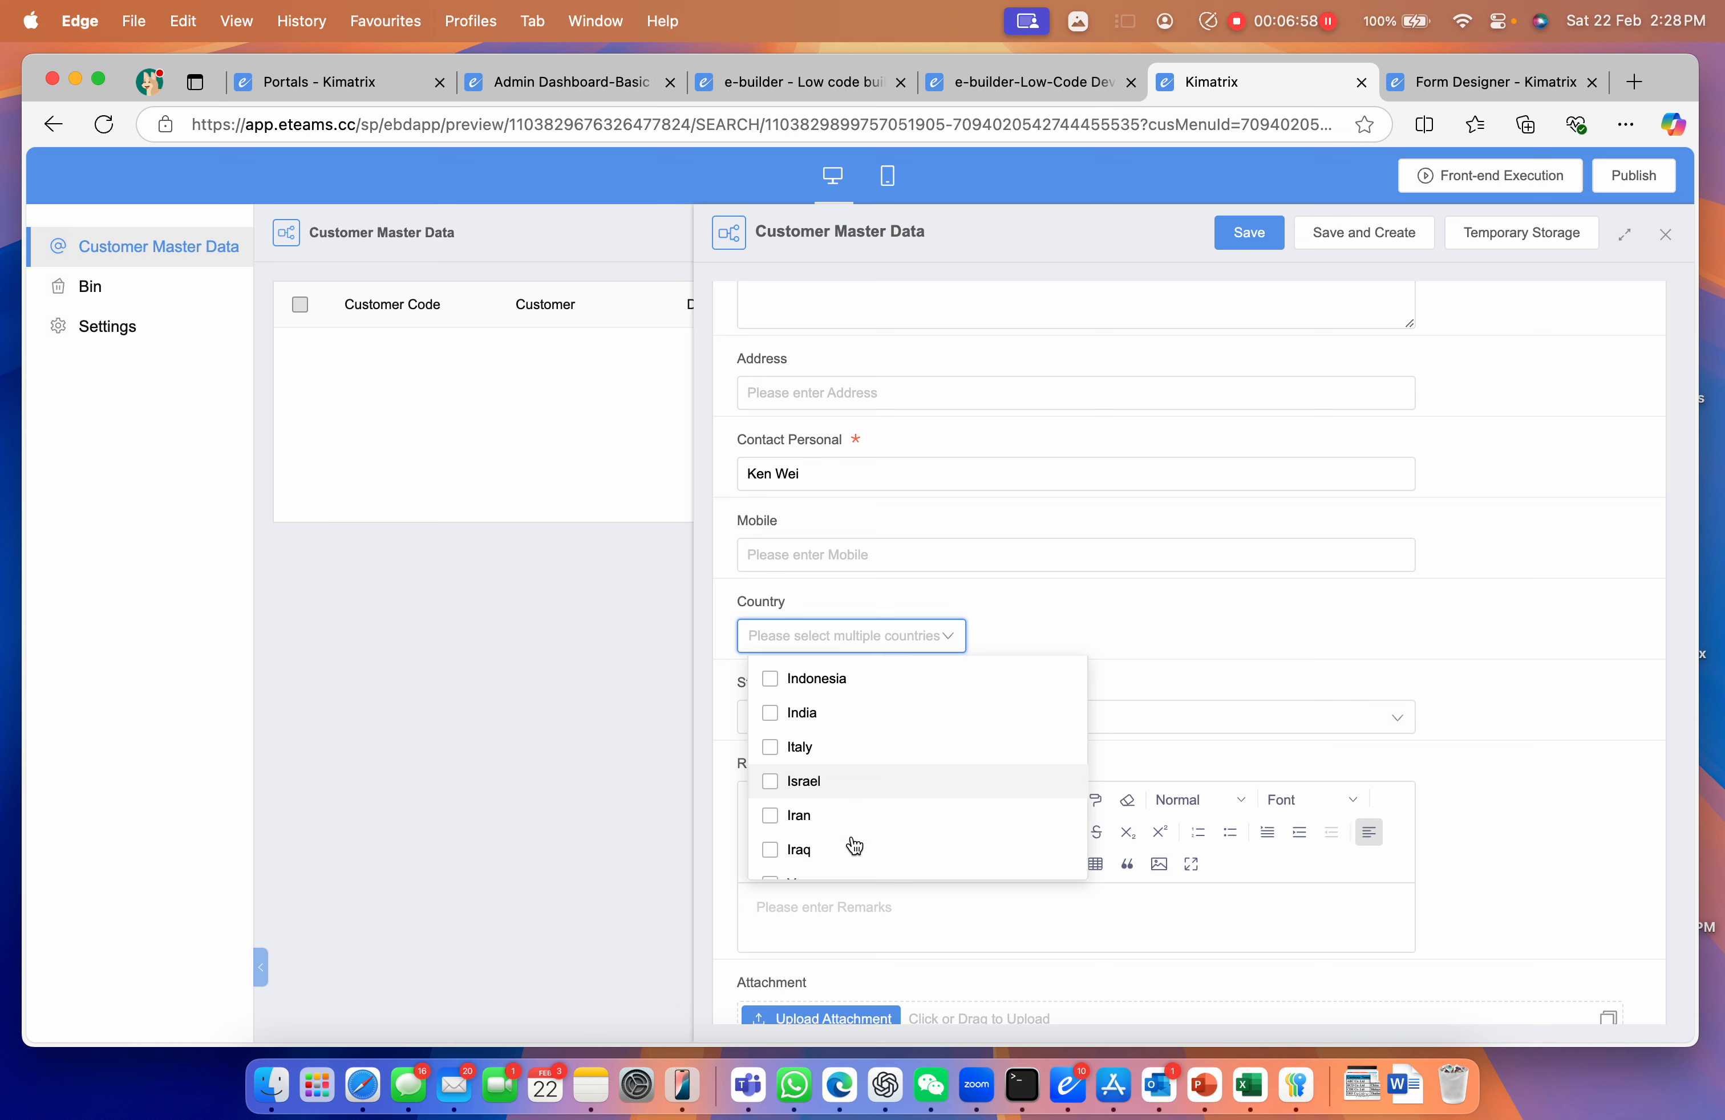
pyautogui.scroll(-3, 855, 846)
pyautogui.scroll(2, 851, 839)
pyautogui.click(777, 734)
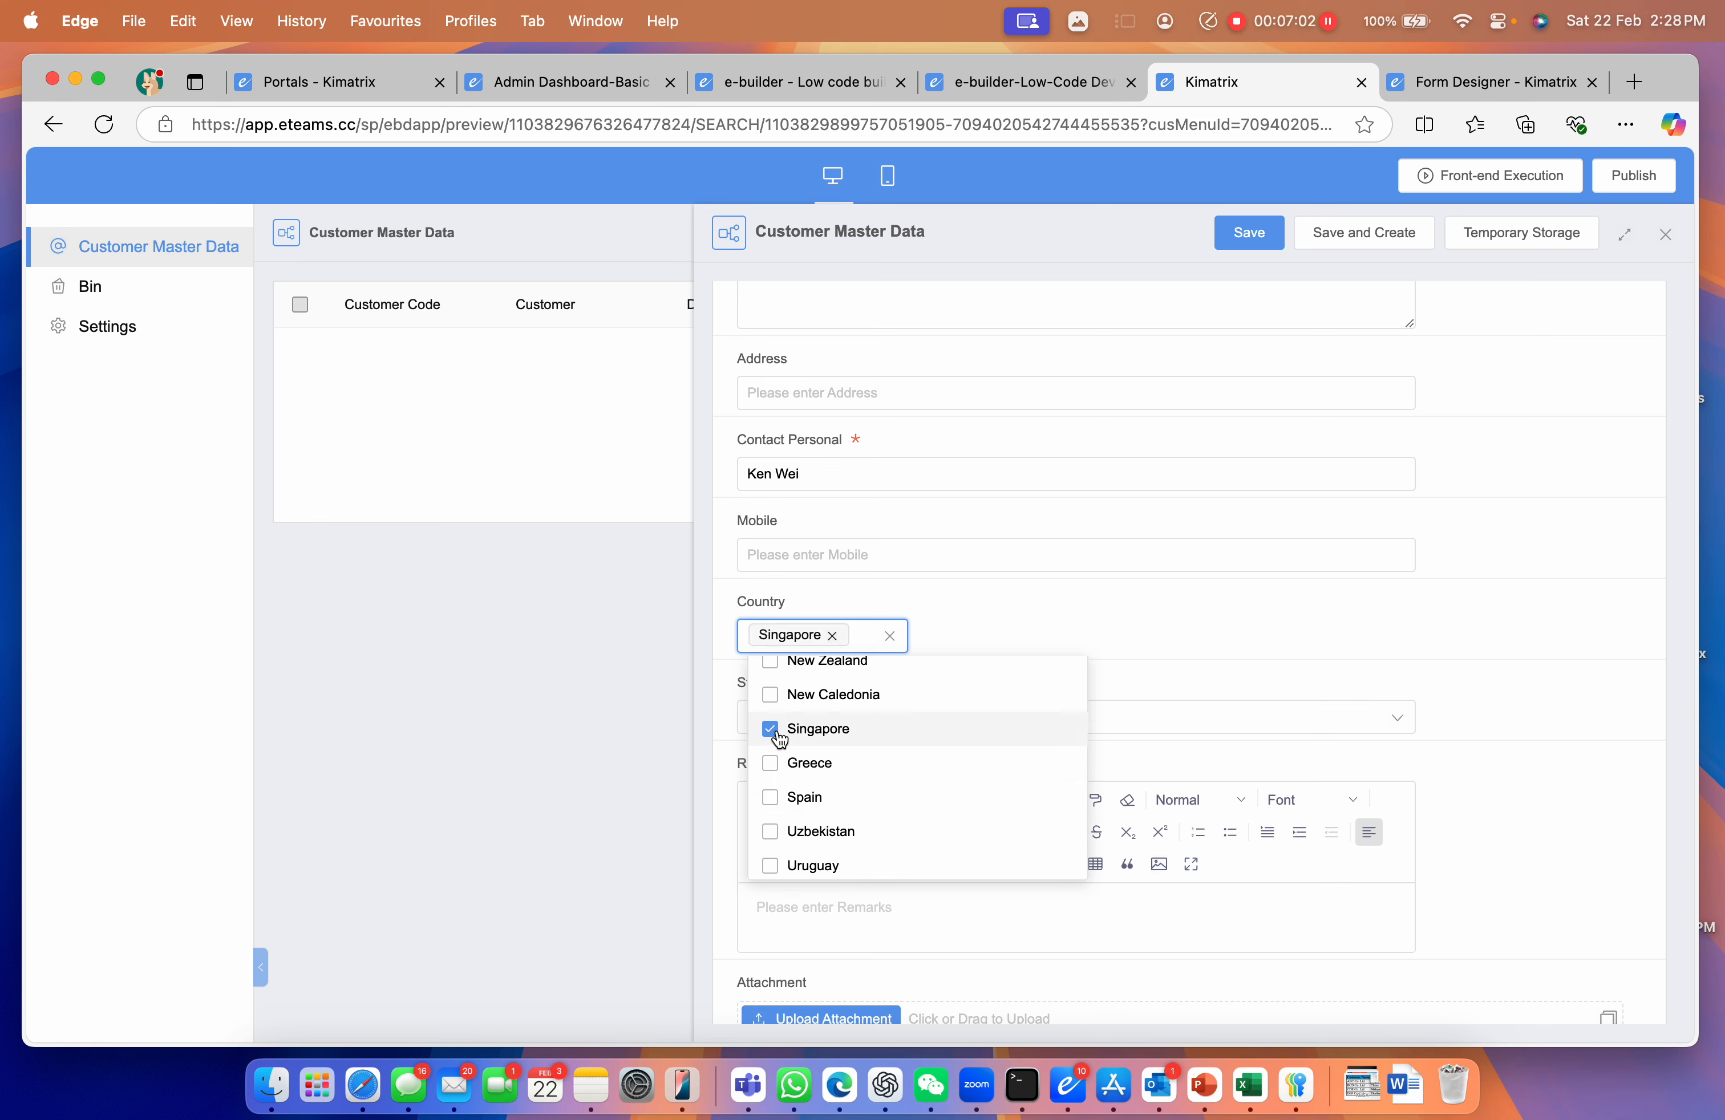
pyautogui.click(1220, 620)
# Set Status to Offical, save the record, and close its panel
pyautogui.click(1009, 721)
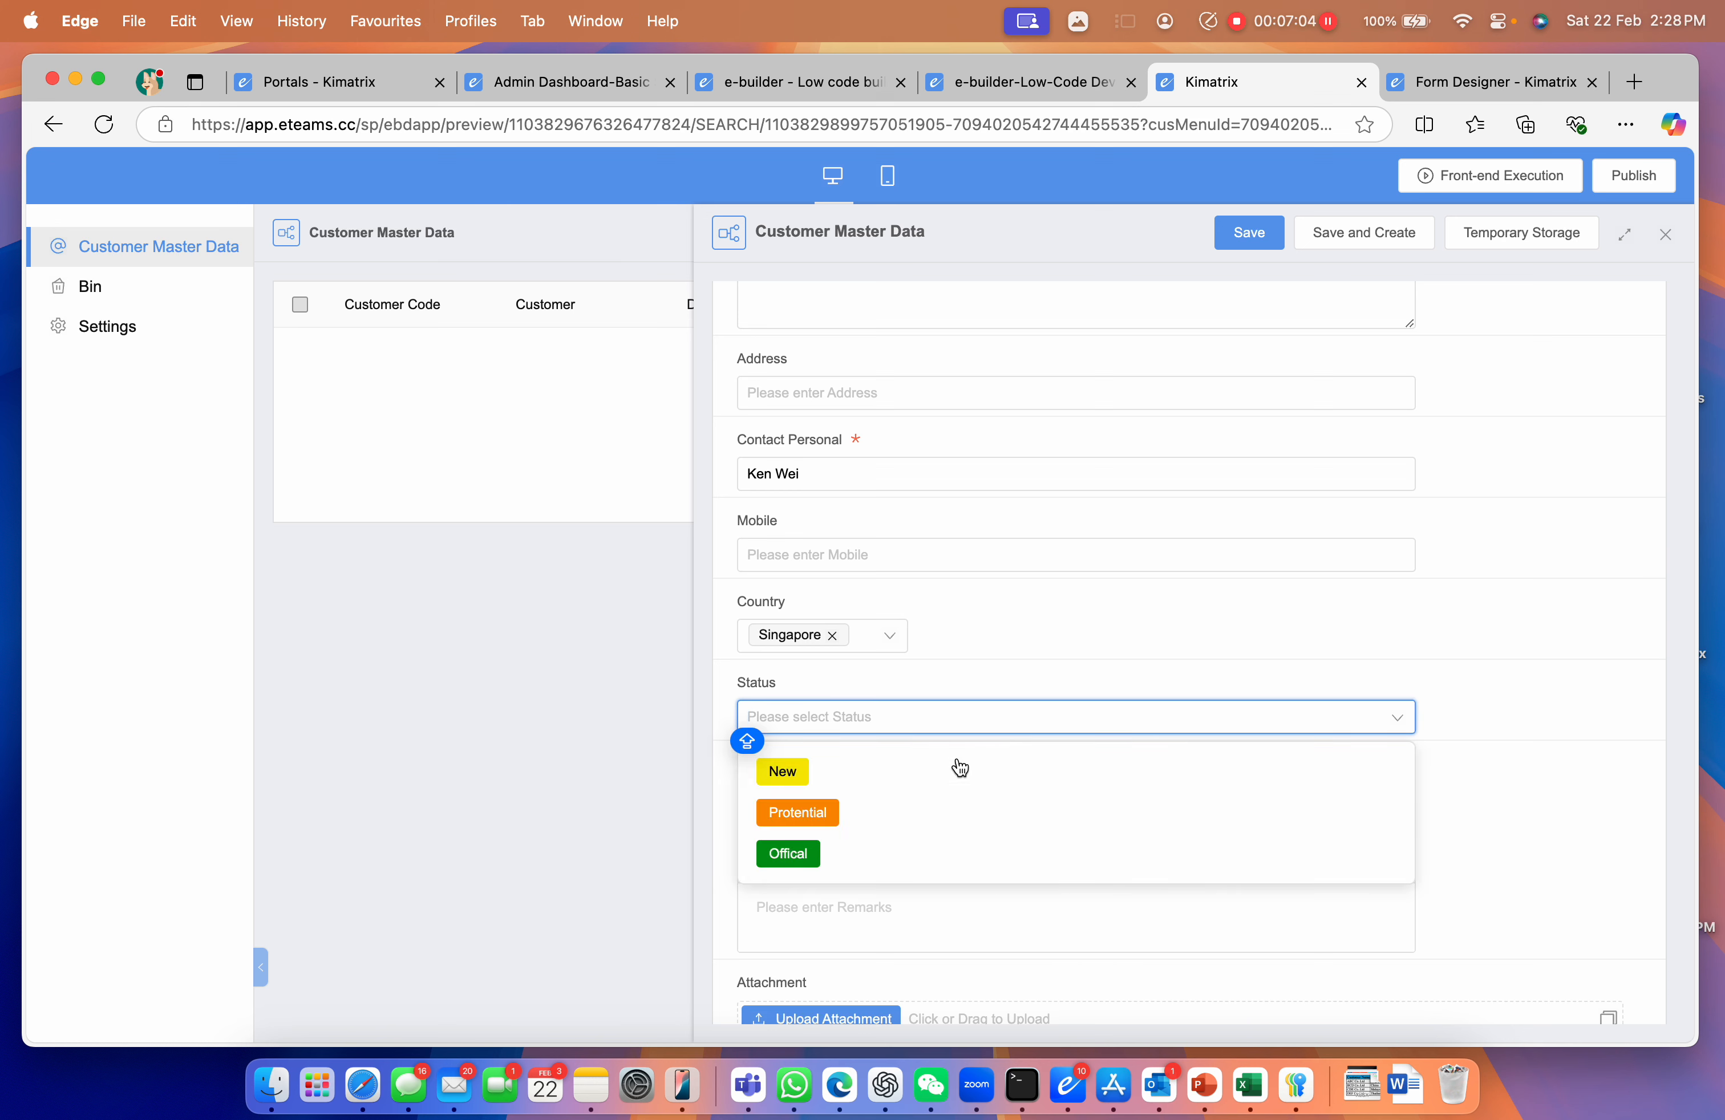
pyautogui.click(844, 856)
pyautogui.click(1258, 236)
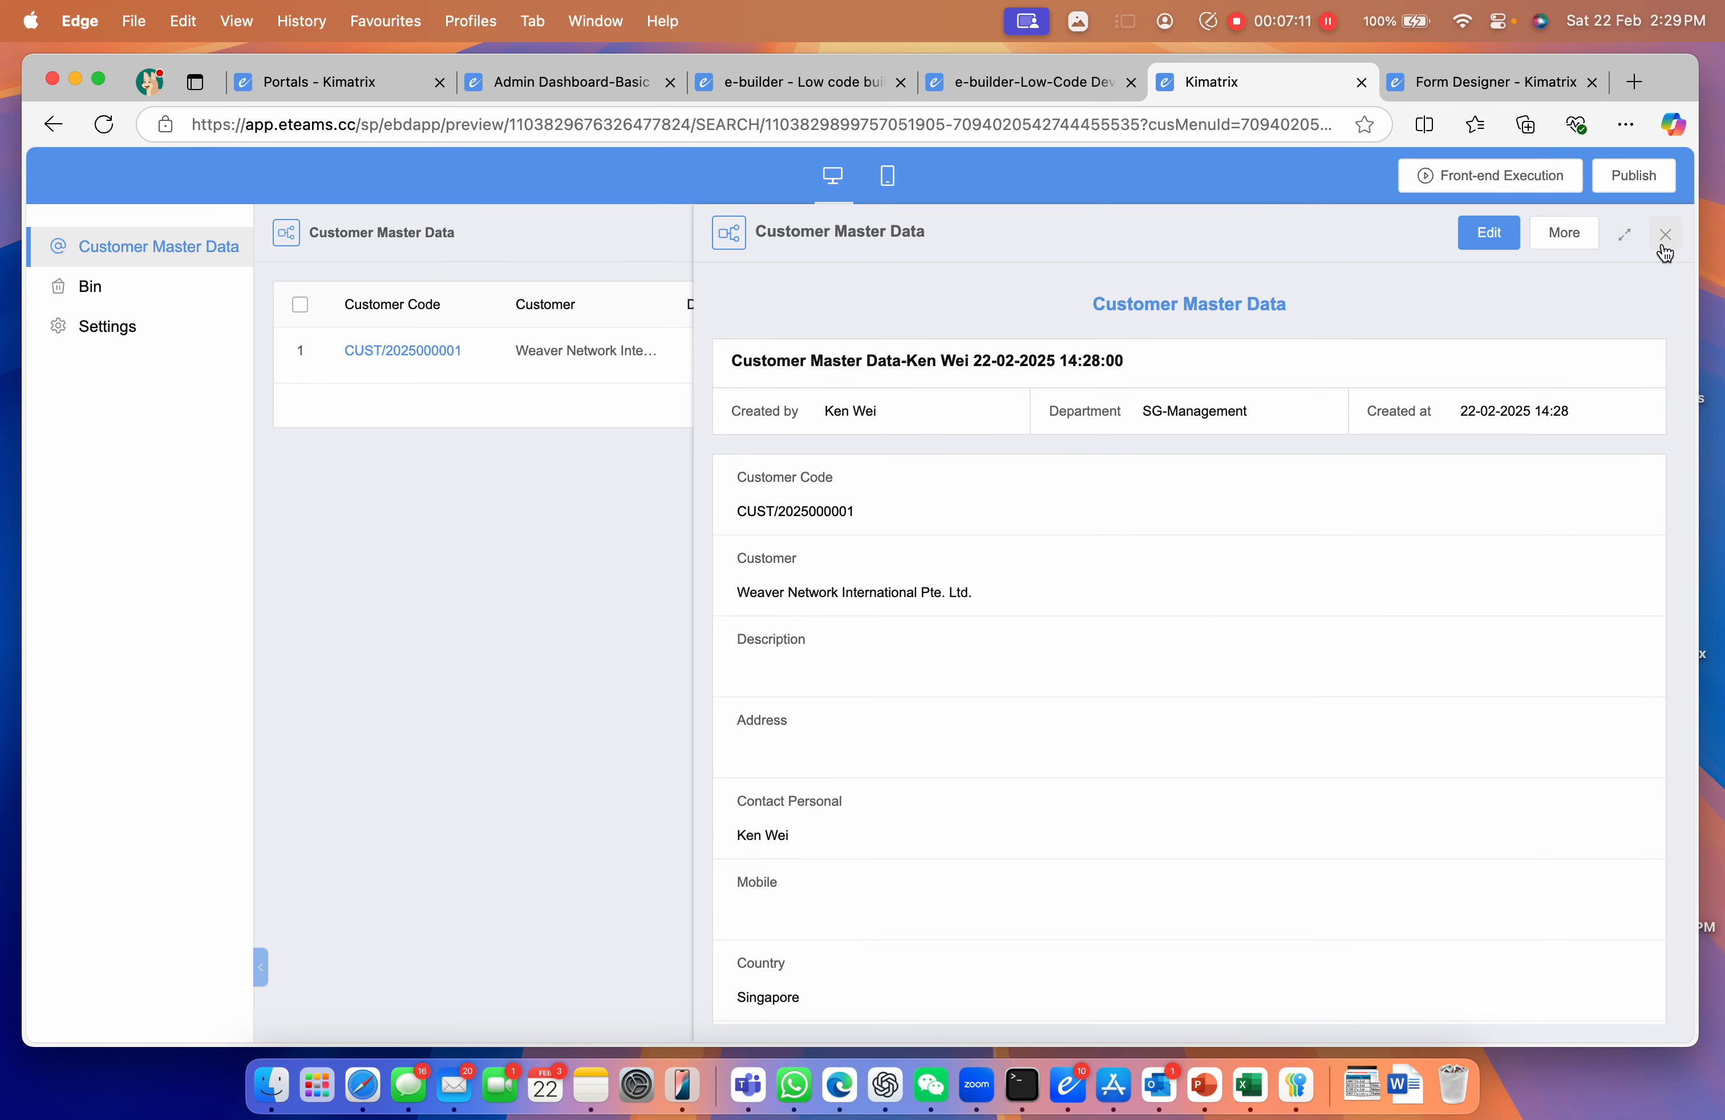
pyautogui.click(1665, 251)
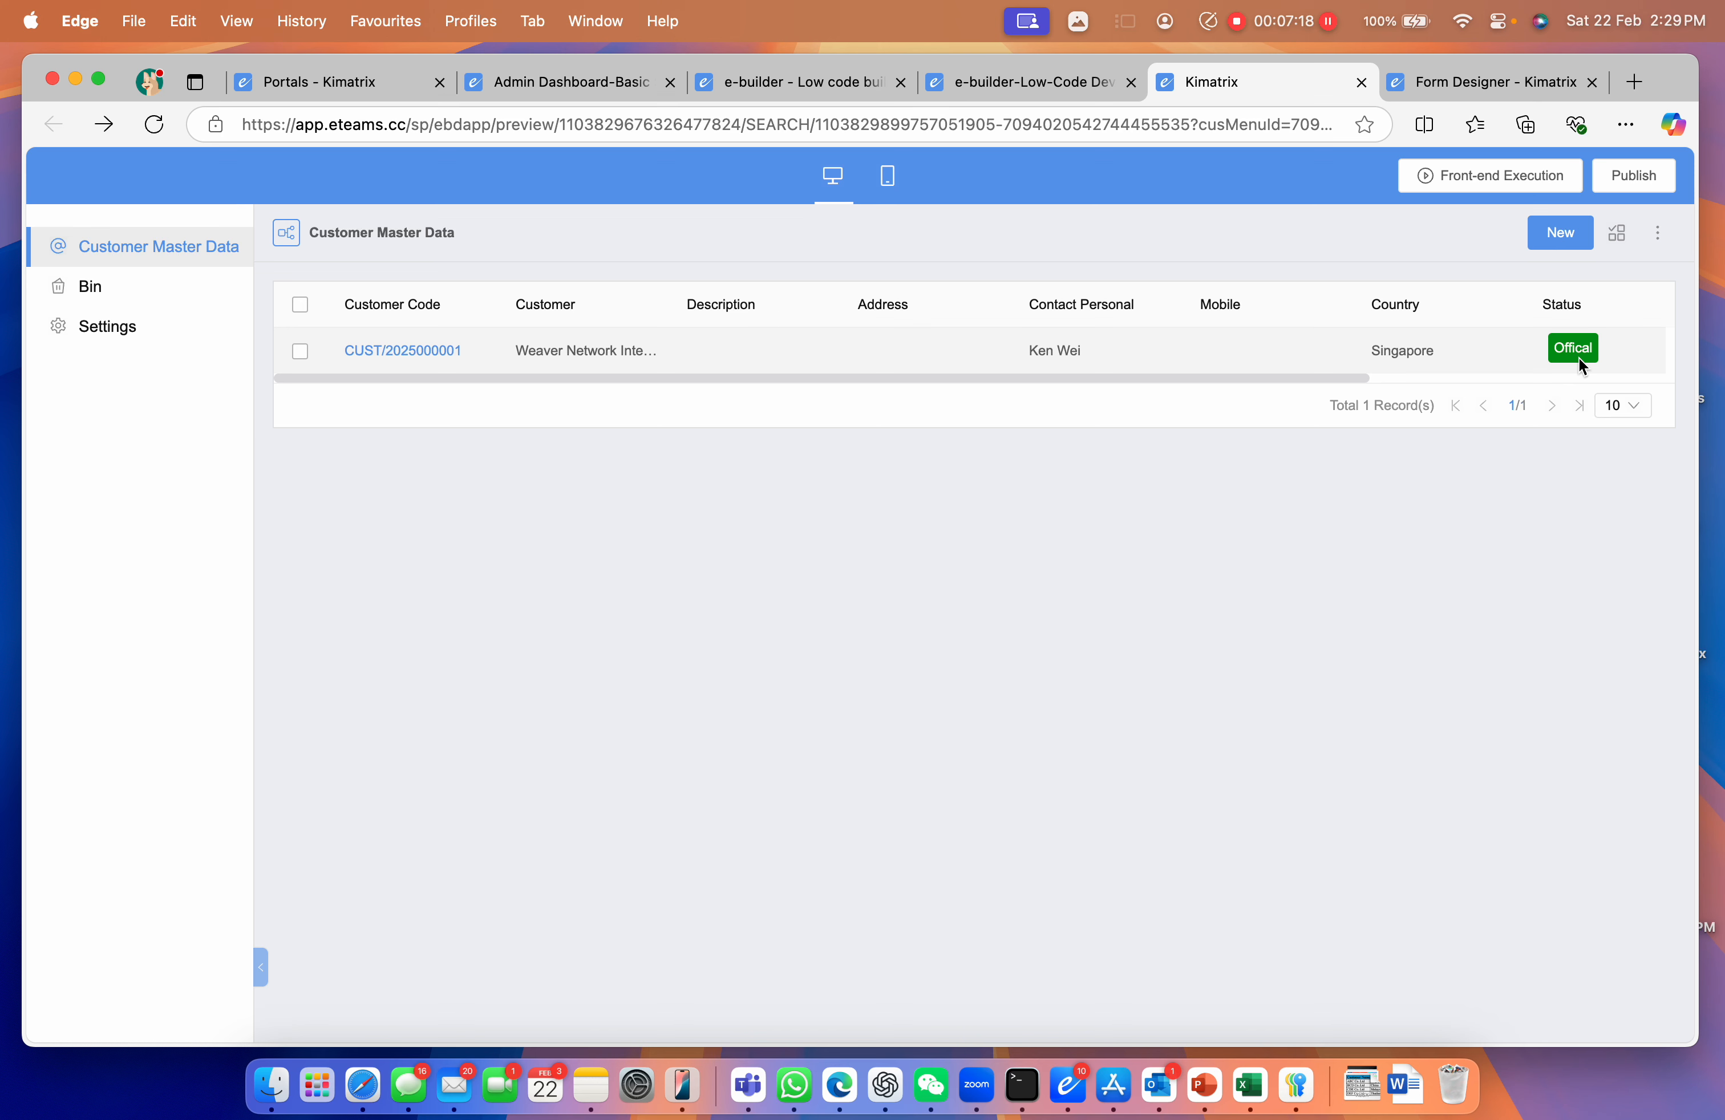
pyautogui.moveTo(950, 378); pyautogui.dragTo(777, 394)
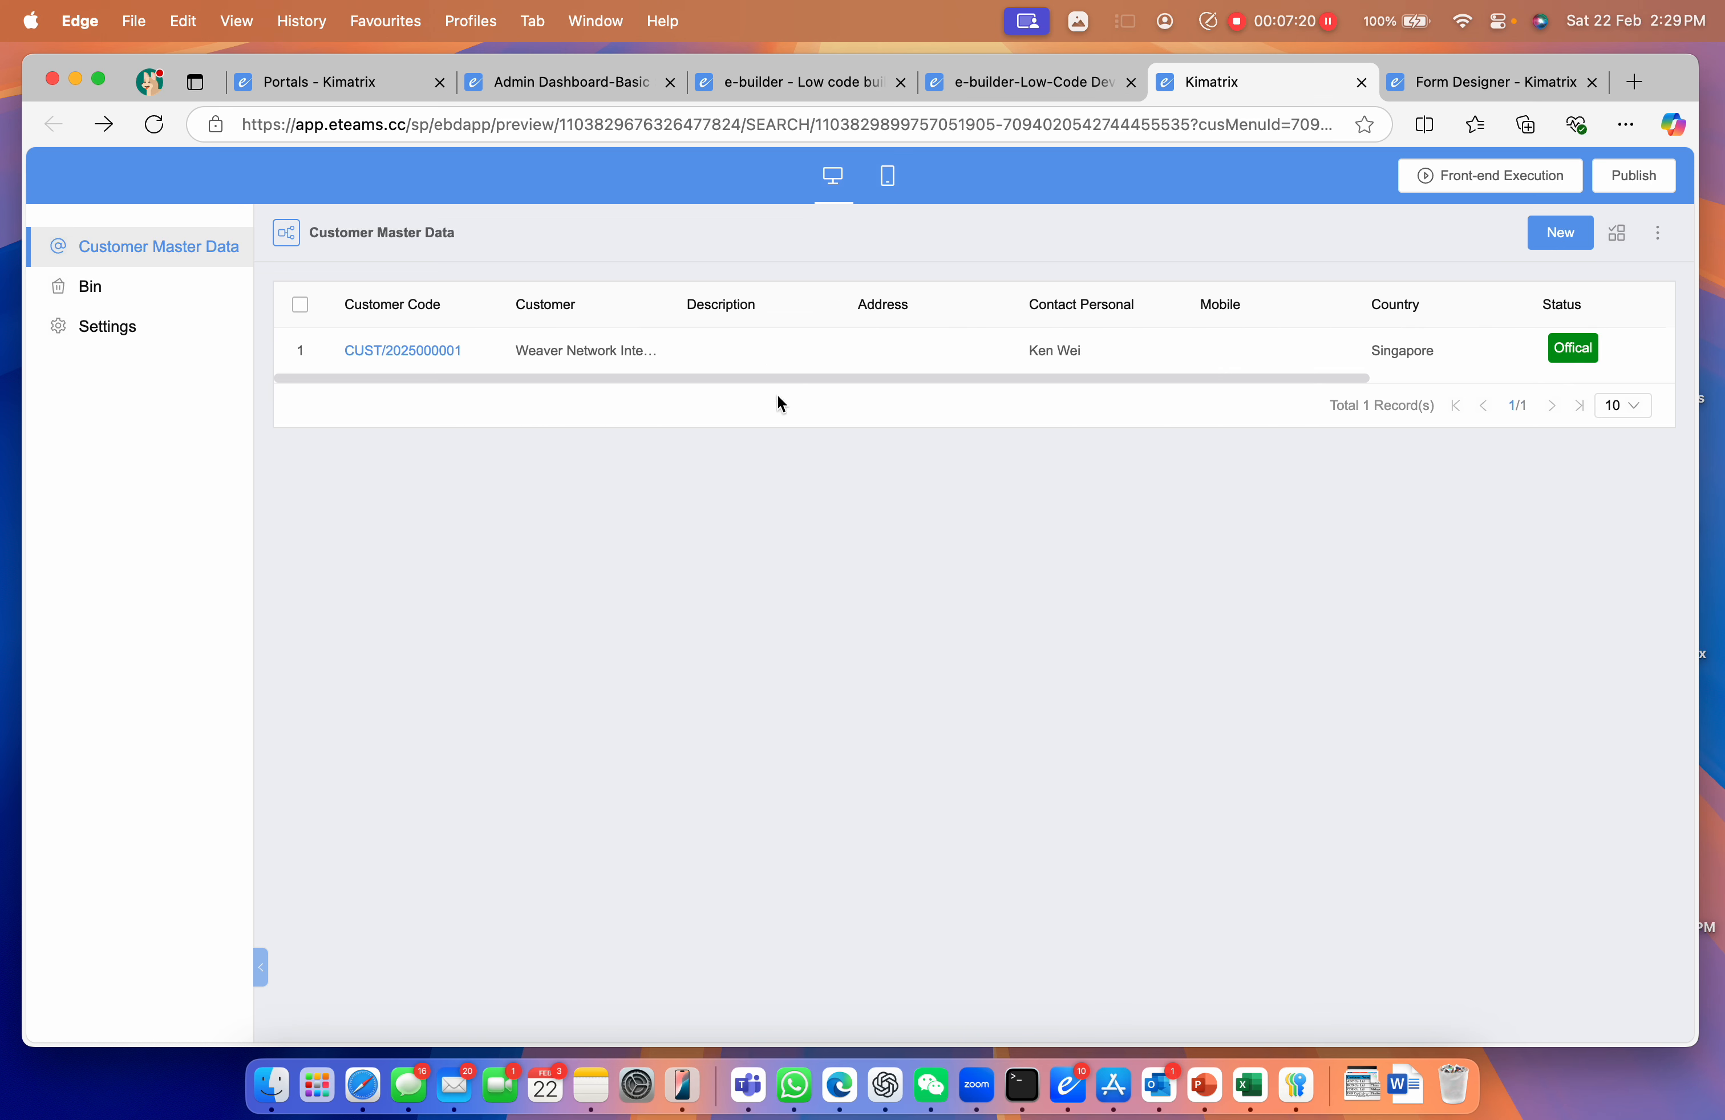
pyautogui.click(404, 353)
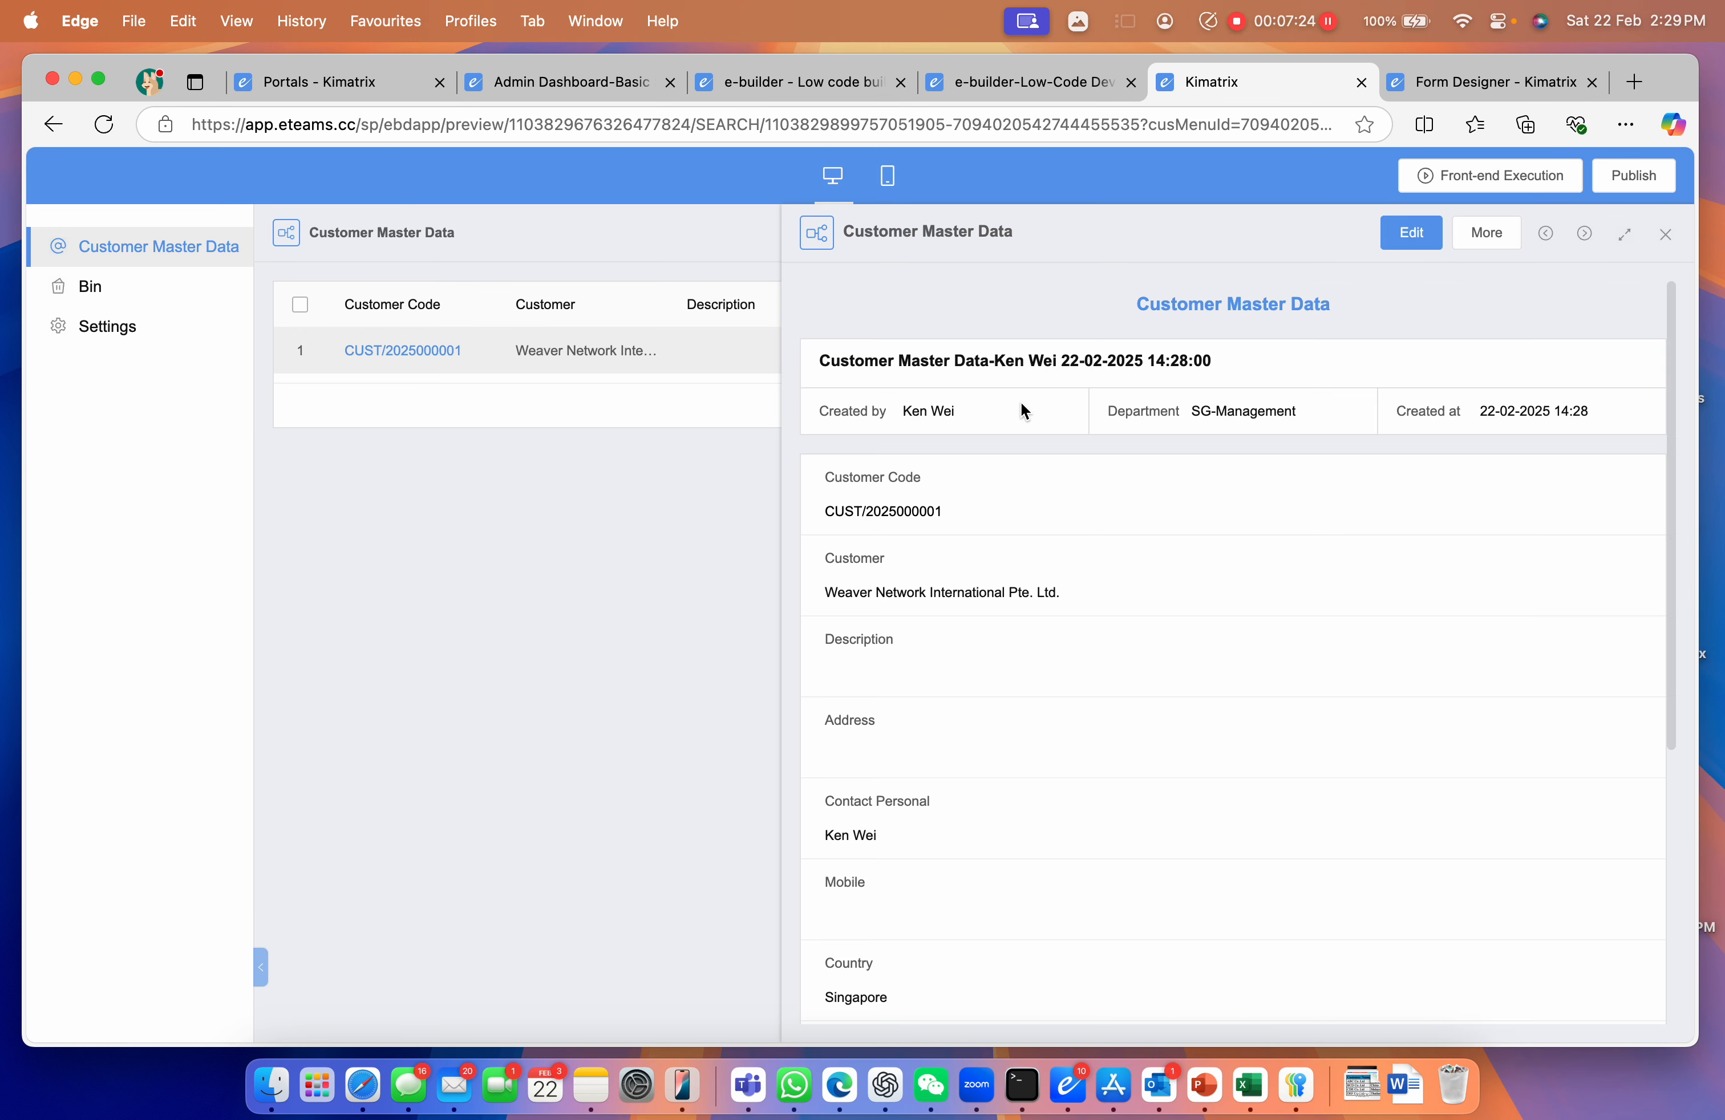
pyautogui.scroll(-6, 1088, 425)
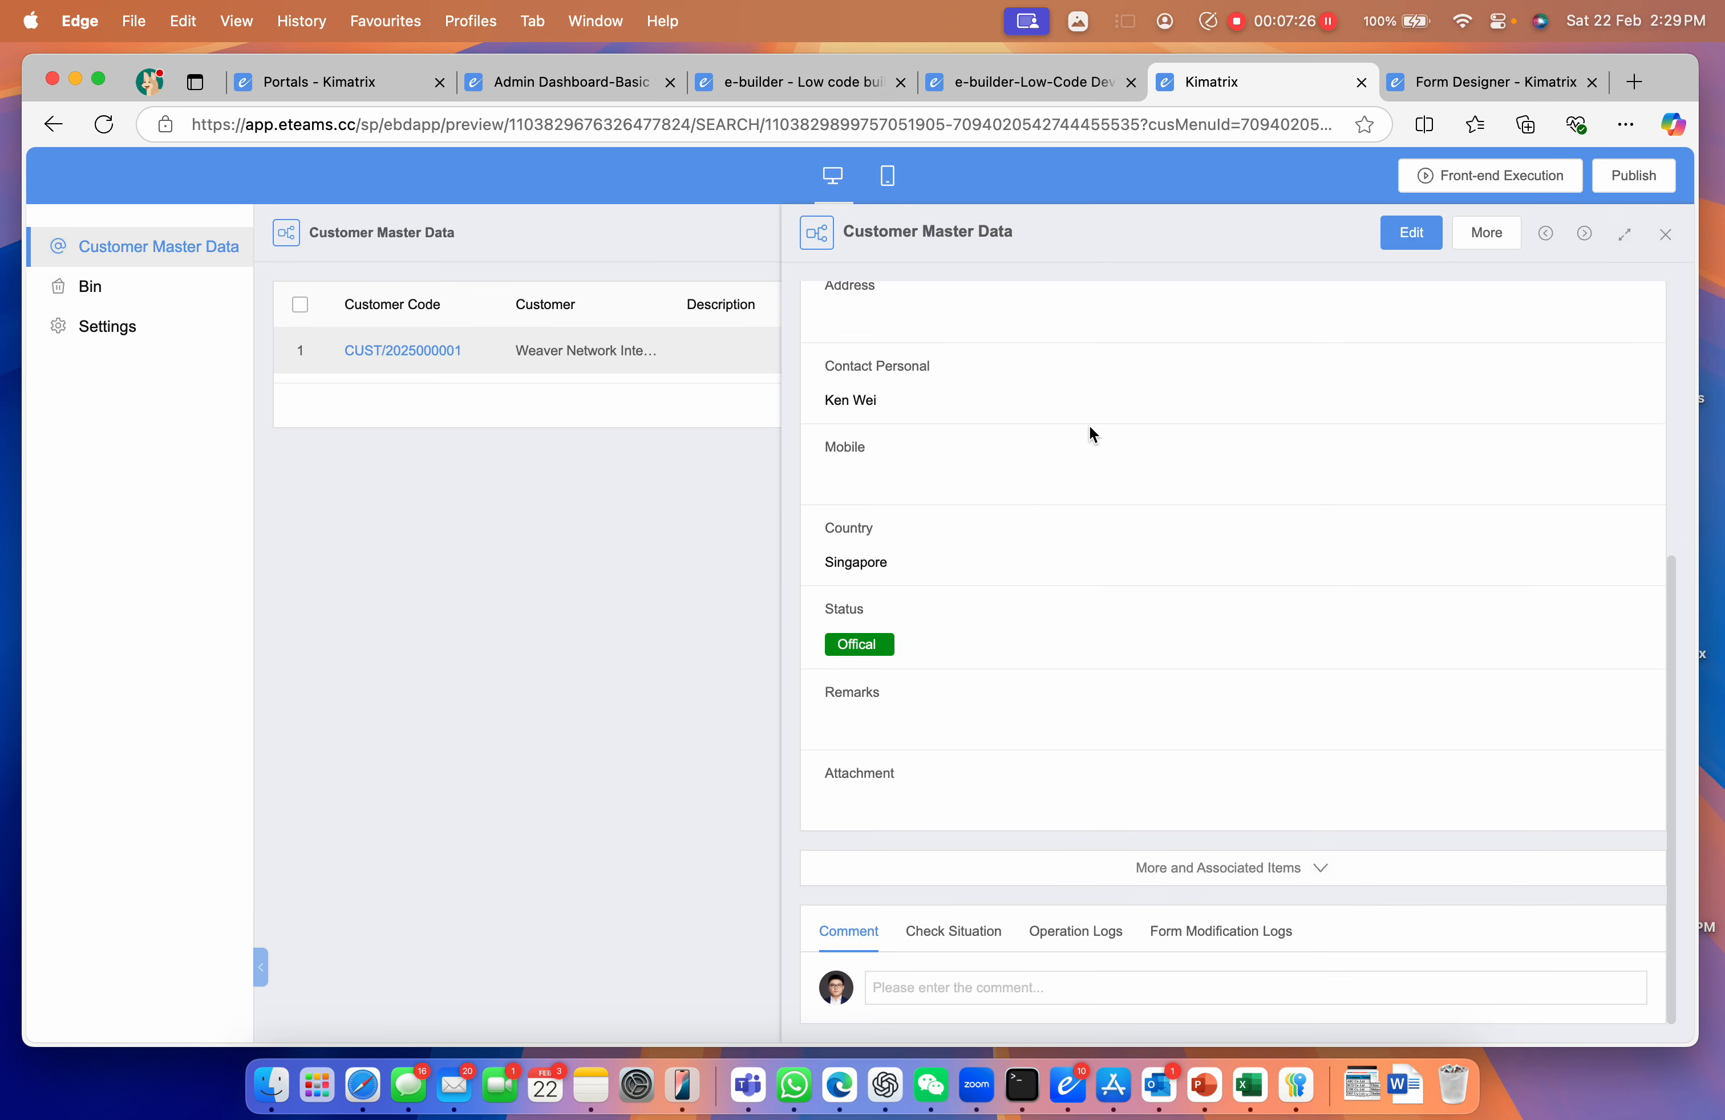
pyautogui.scroll(6, 1088, 425)
pyautogui.scroll(-6, 1030, 507)
# Check the record's Form Modification Logs, close it, and return to the app builder tab
pyautogui.click(1212, 932)
pyautogui.scroll(-2, 1128, 743)
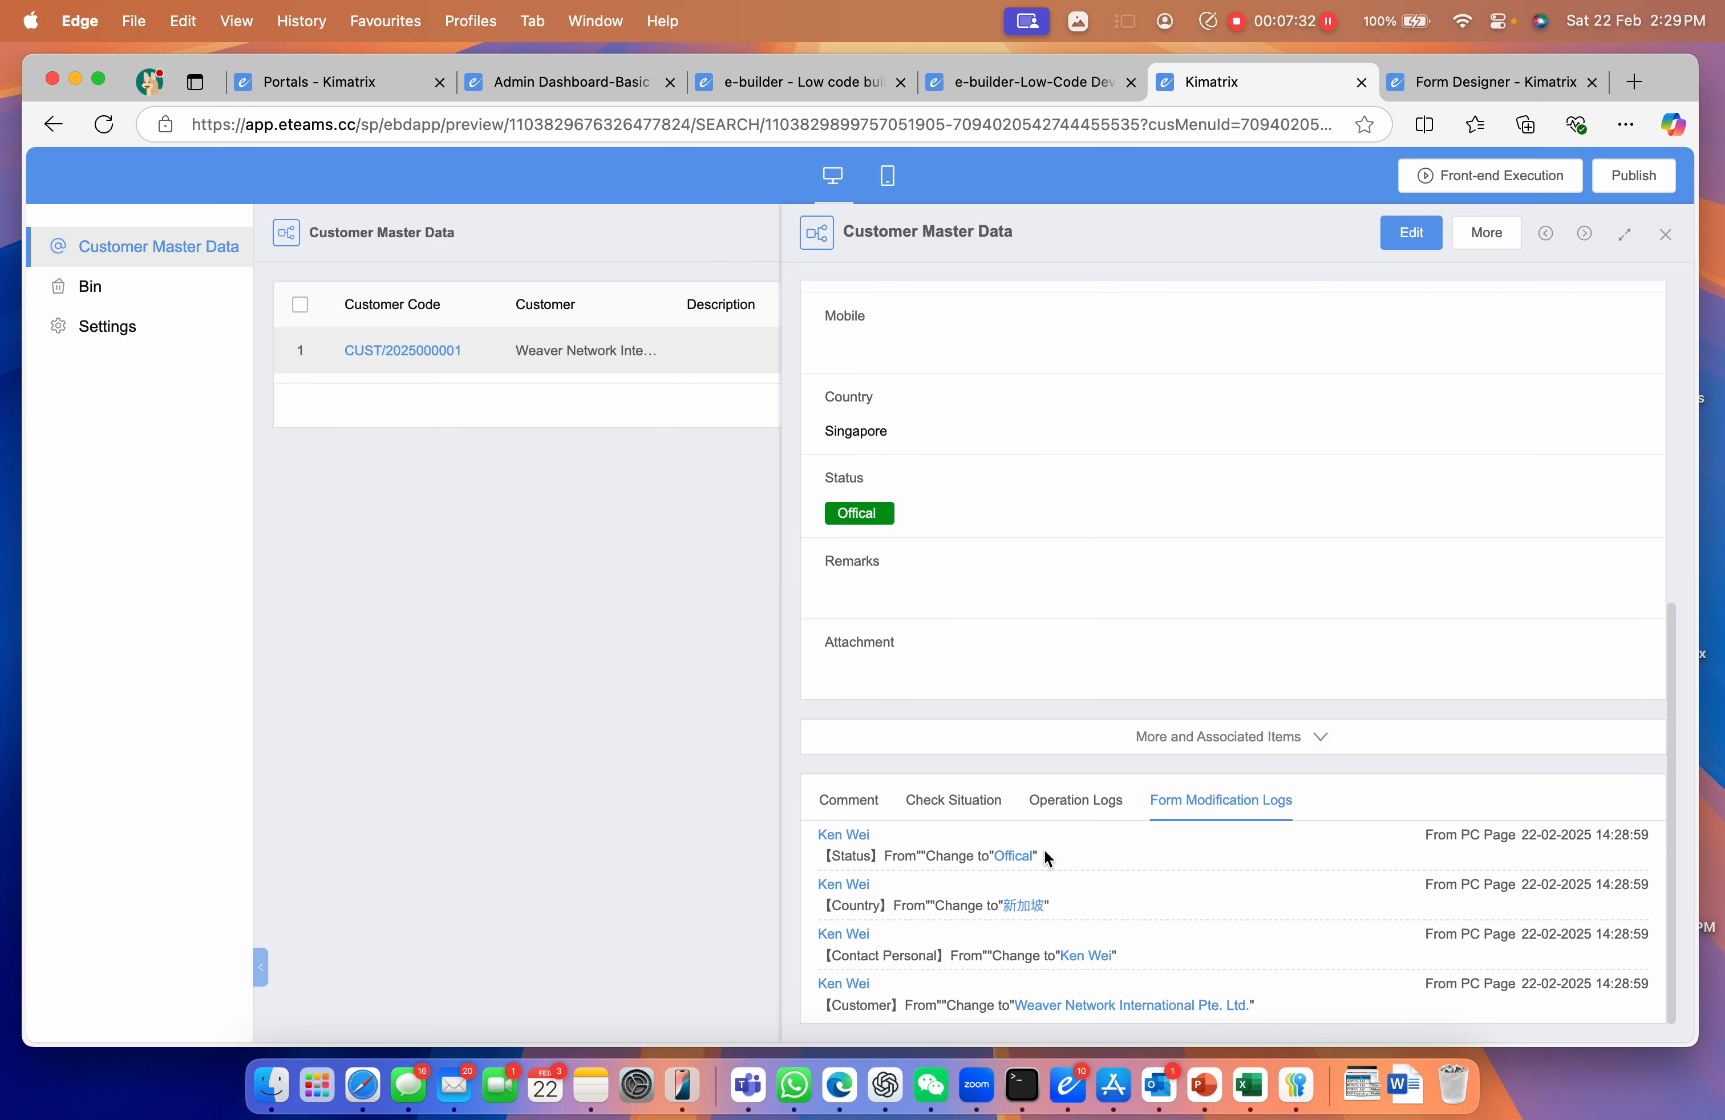
pyautogui.scroll(8, 997, 891)
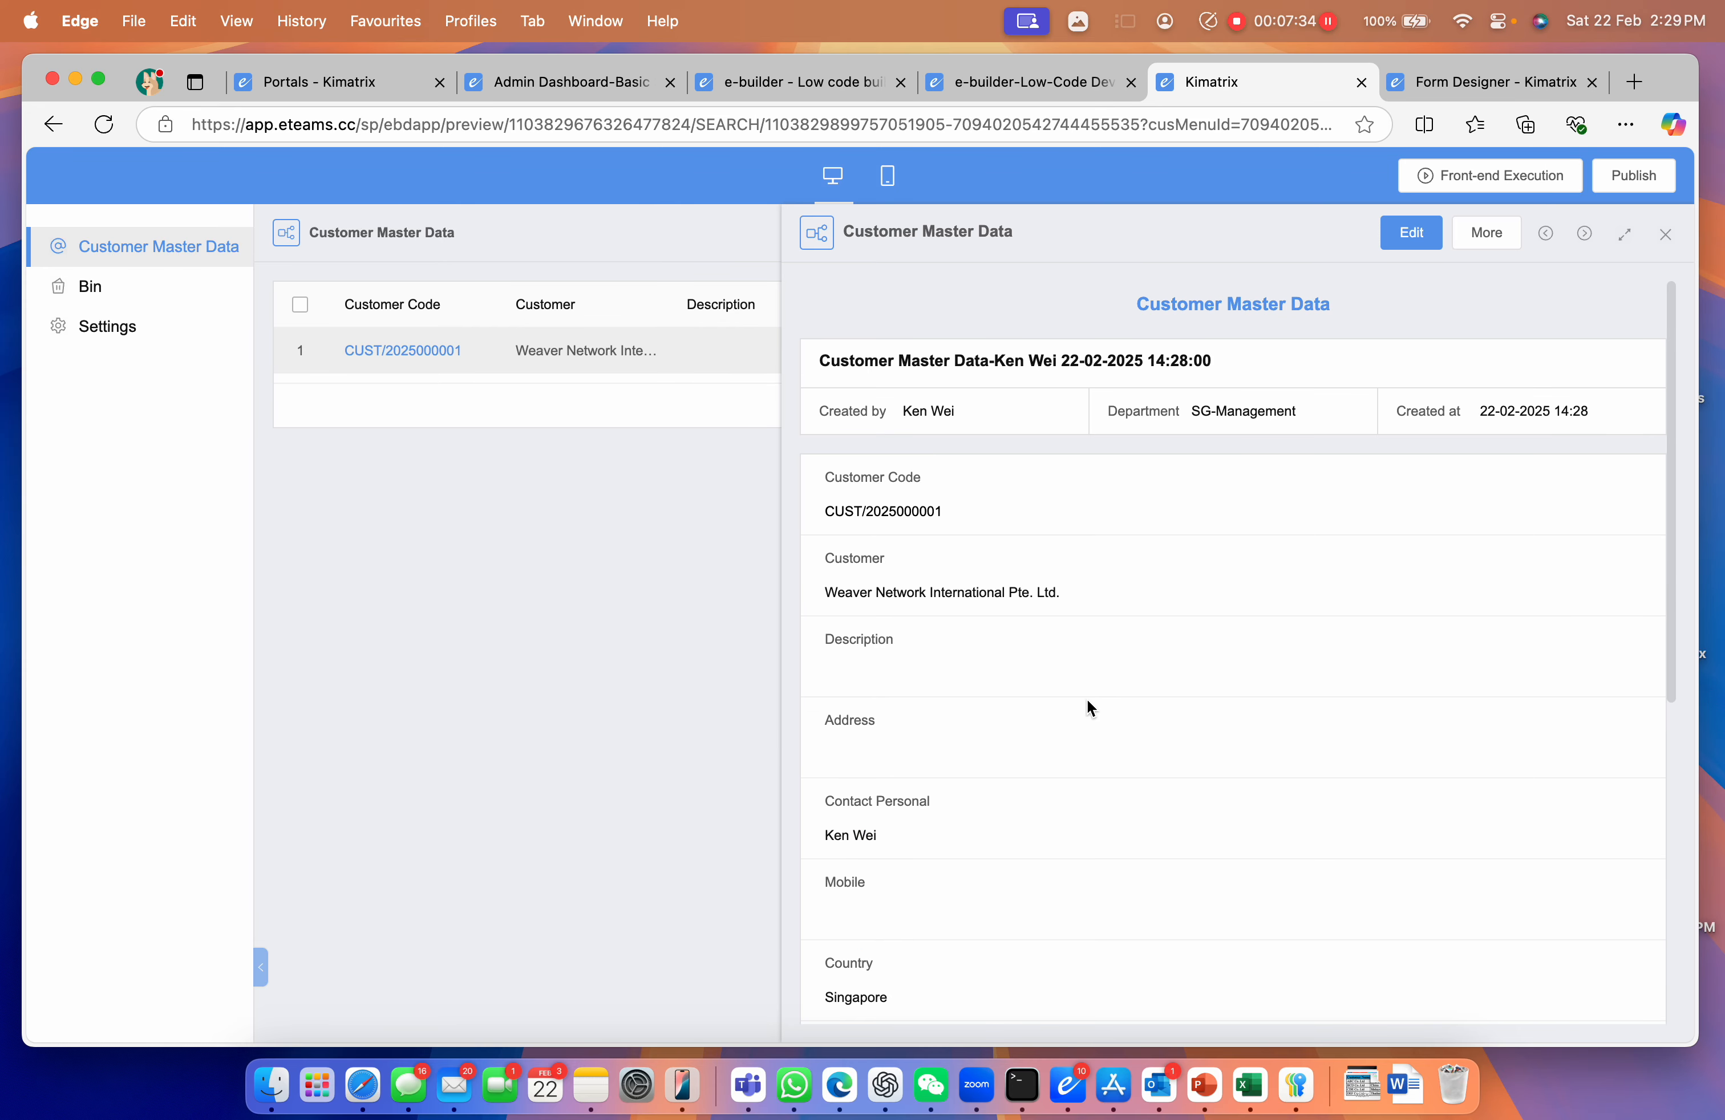
pyautogui.click(1665, 233)
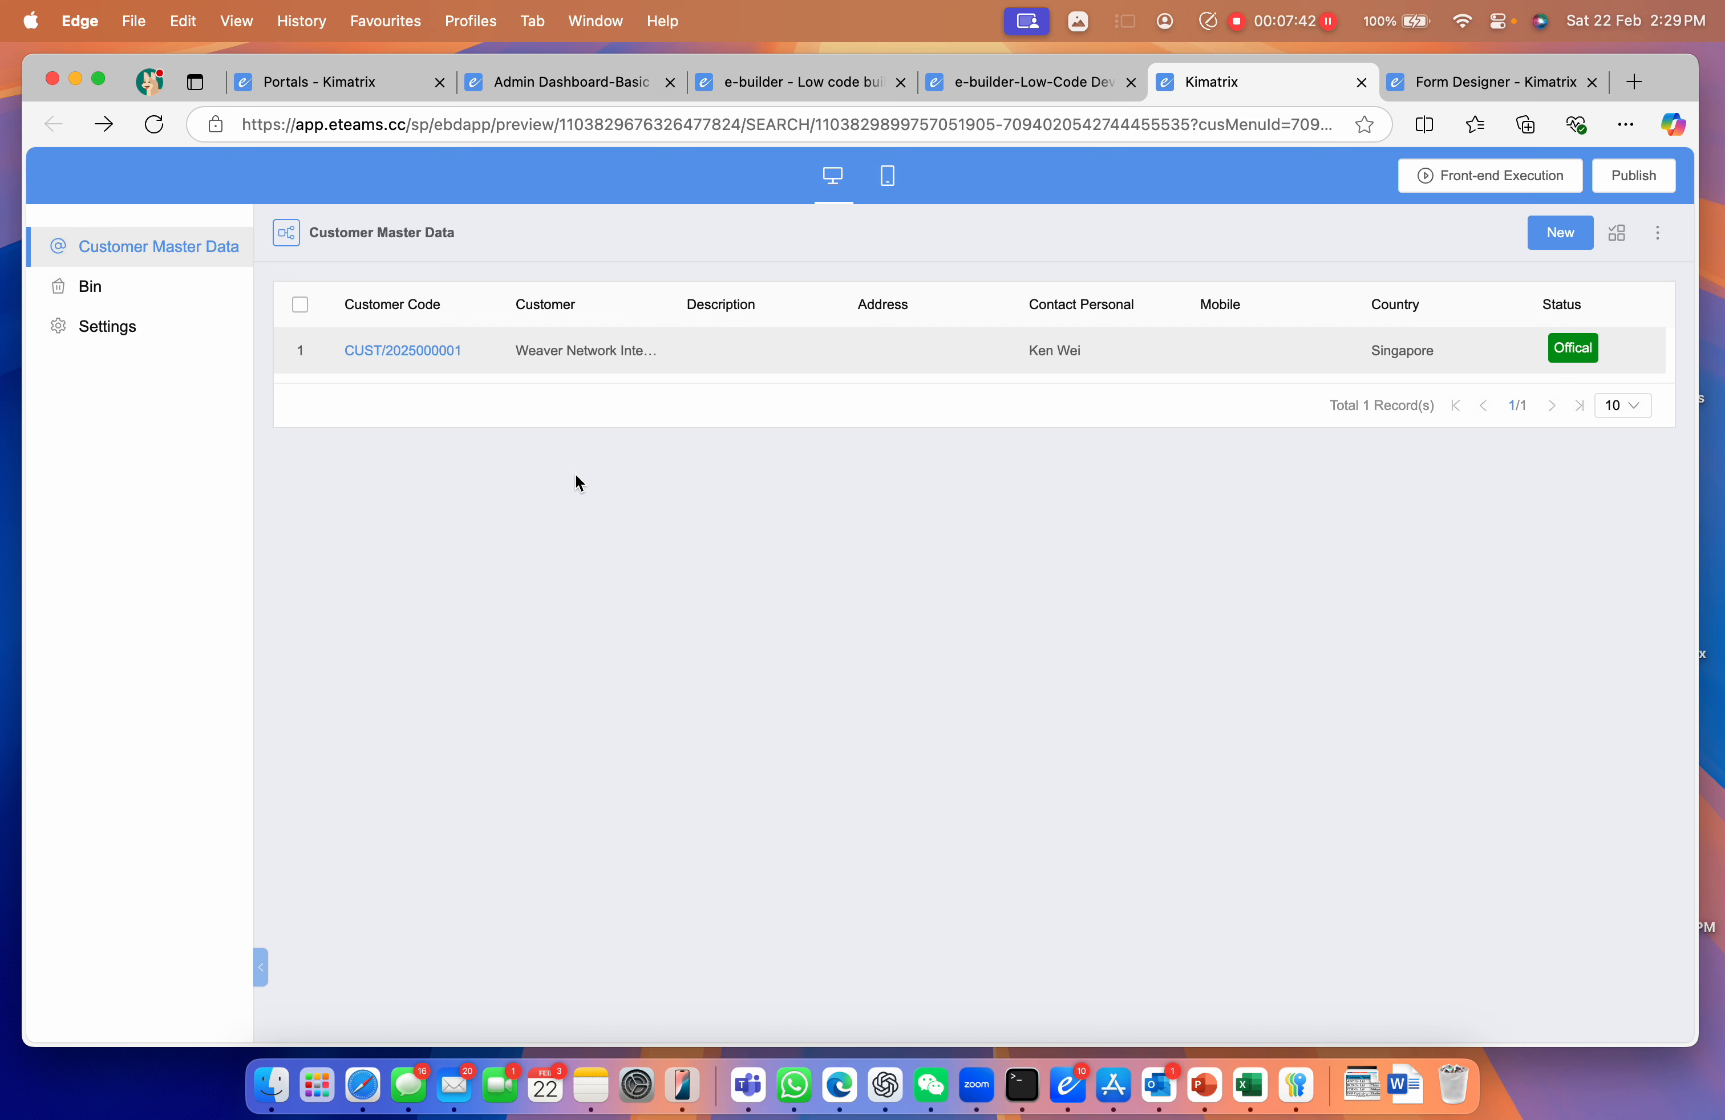
pyautogui.click(1042, 106)
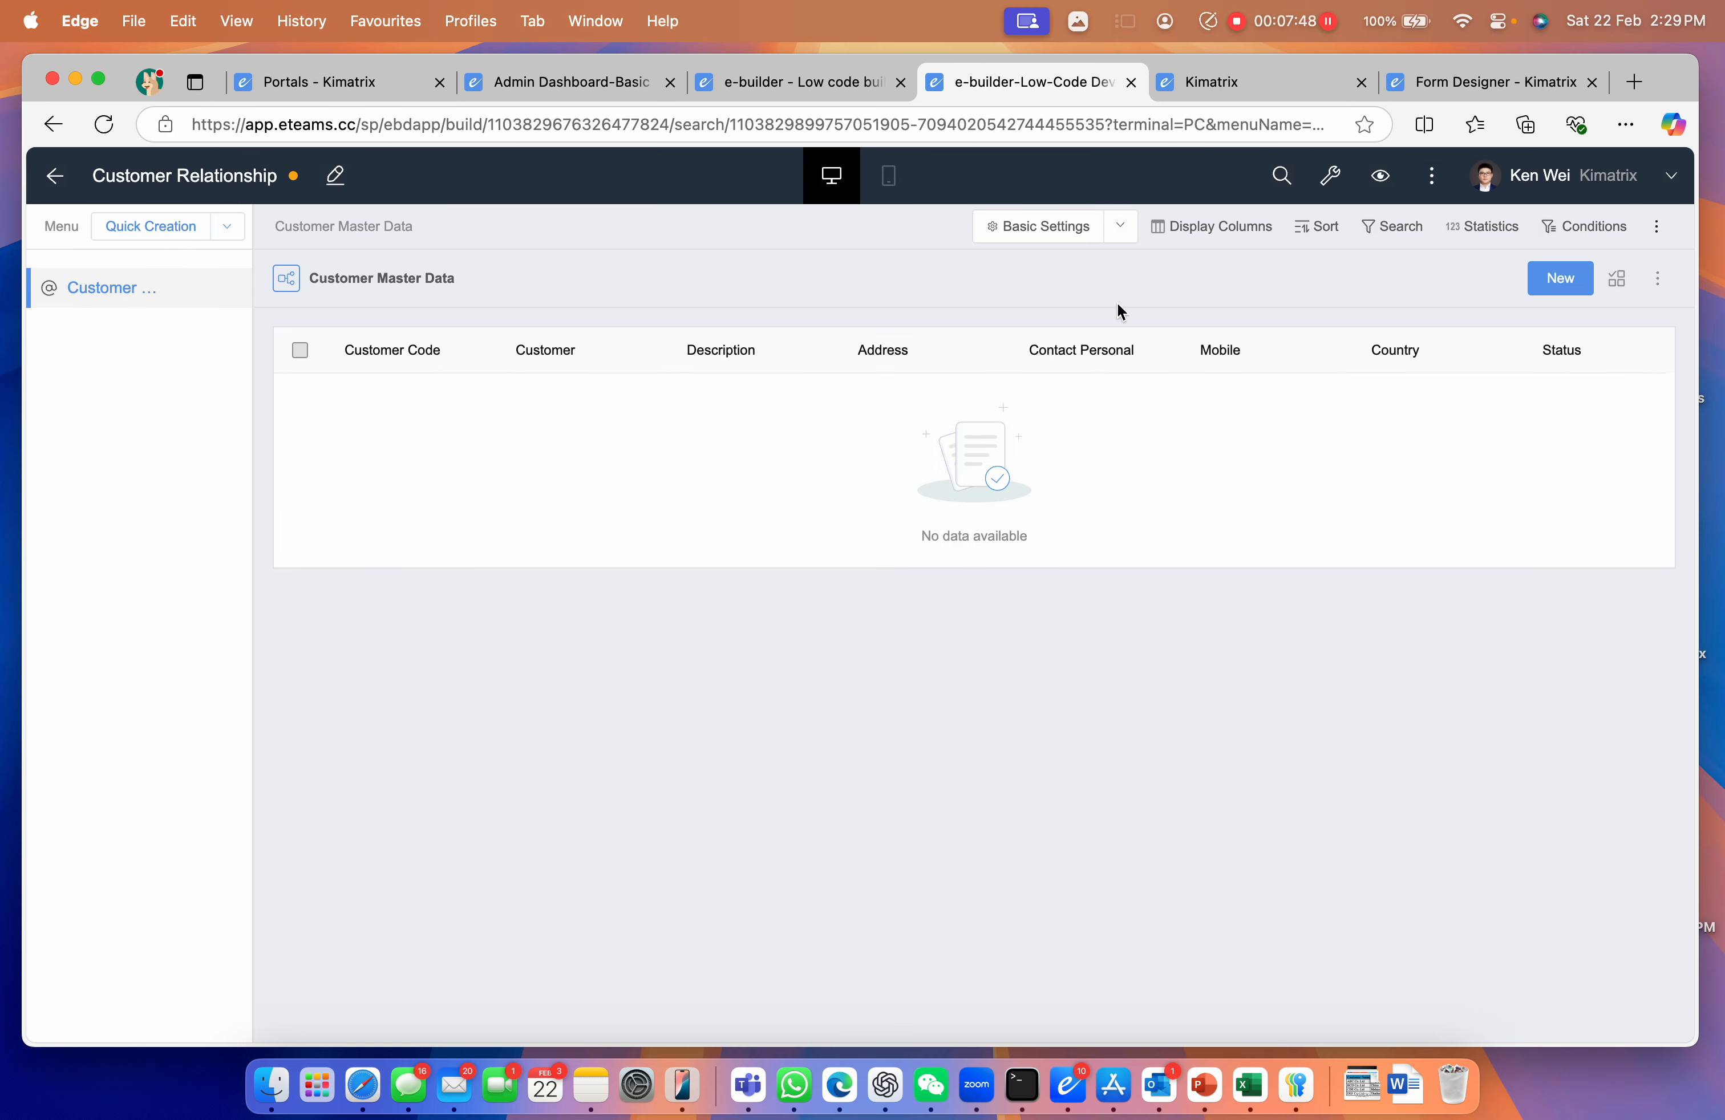
# Create a new list statistic named 'Total Customer' with statistics type Total
pyautogui.click(1475, 227)
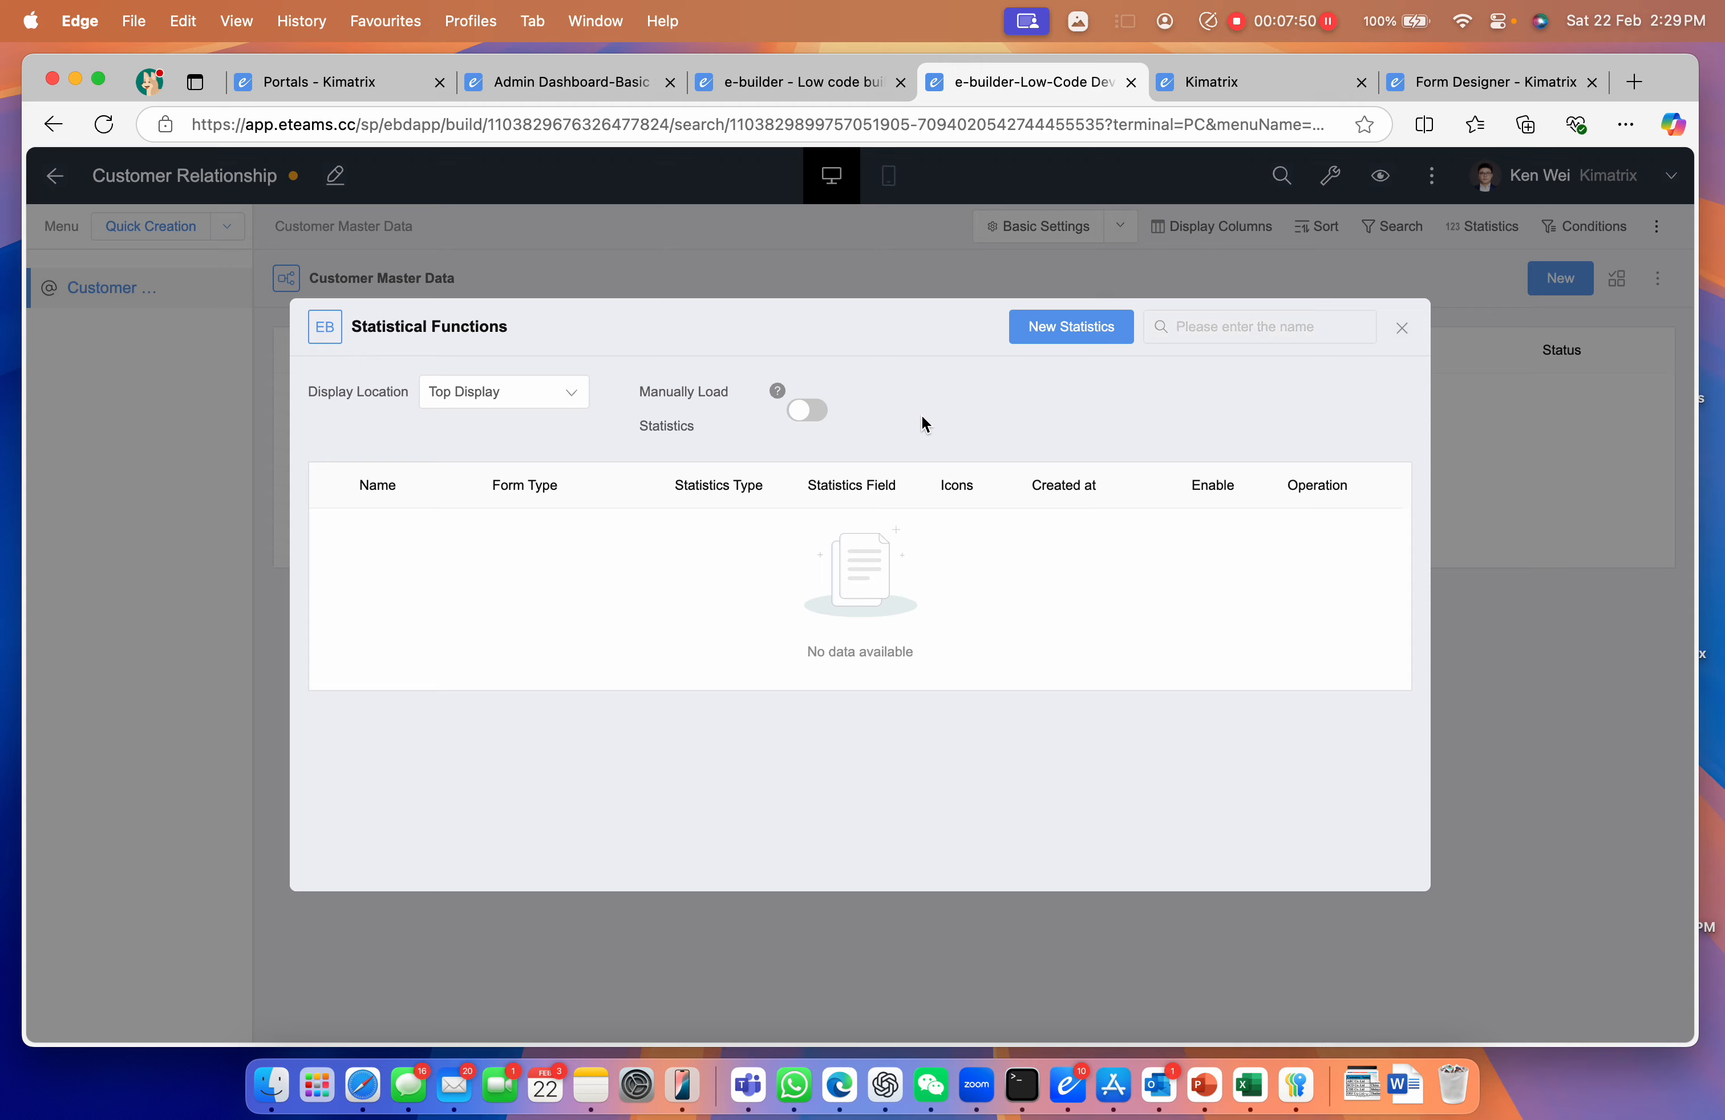
pyautogui.click(1091, 348)
pyautogui.click(717, 383)
pyautogui.write('tO')
pyautogui.press('BackSpace')
pyautogui.press('BackSpace')
pyautogui.write('Total')
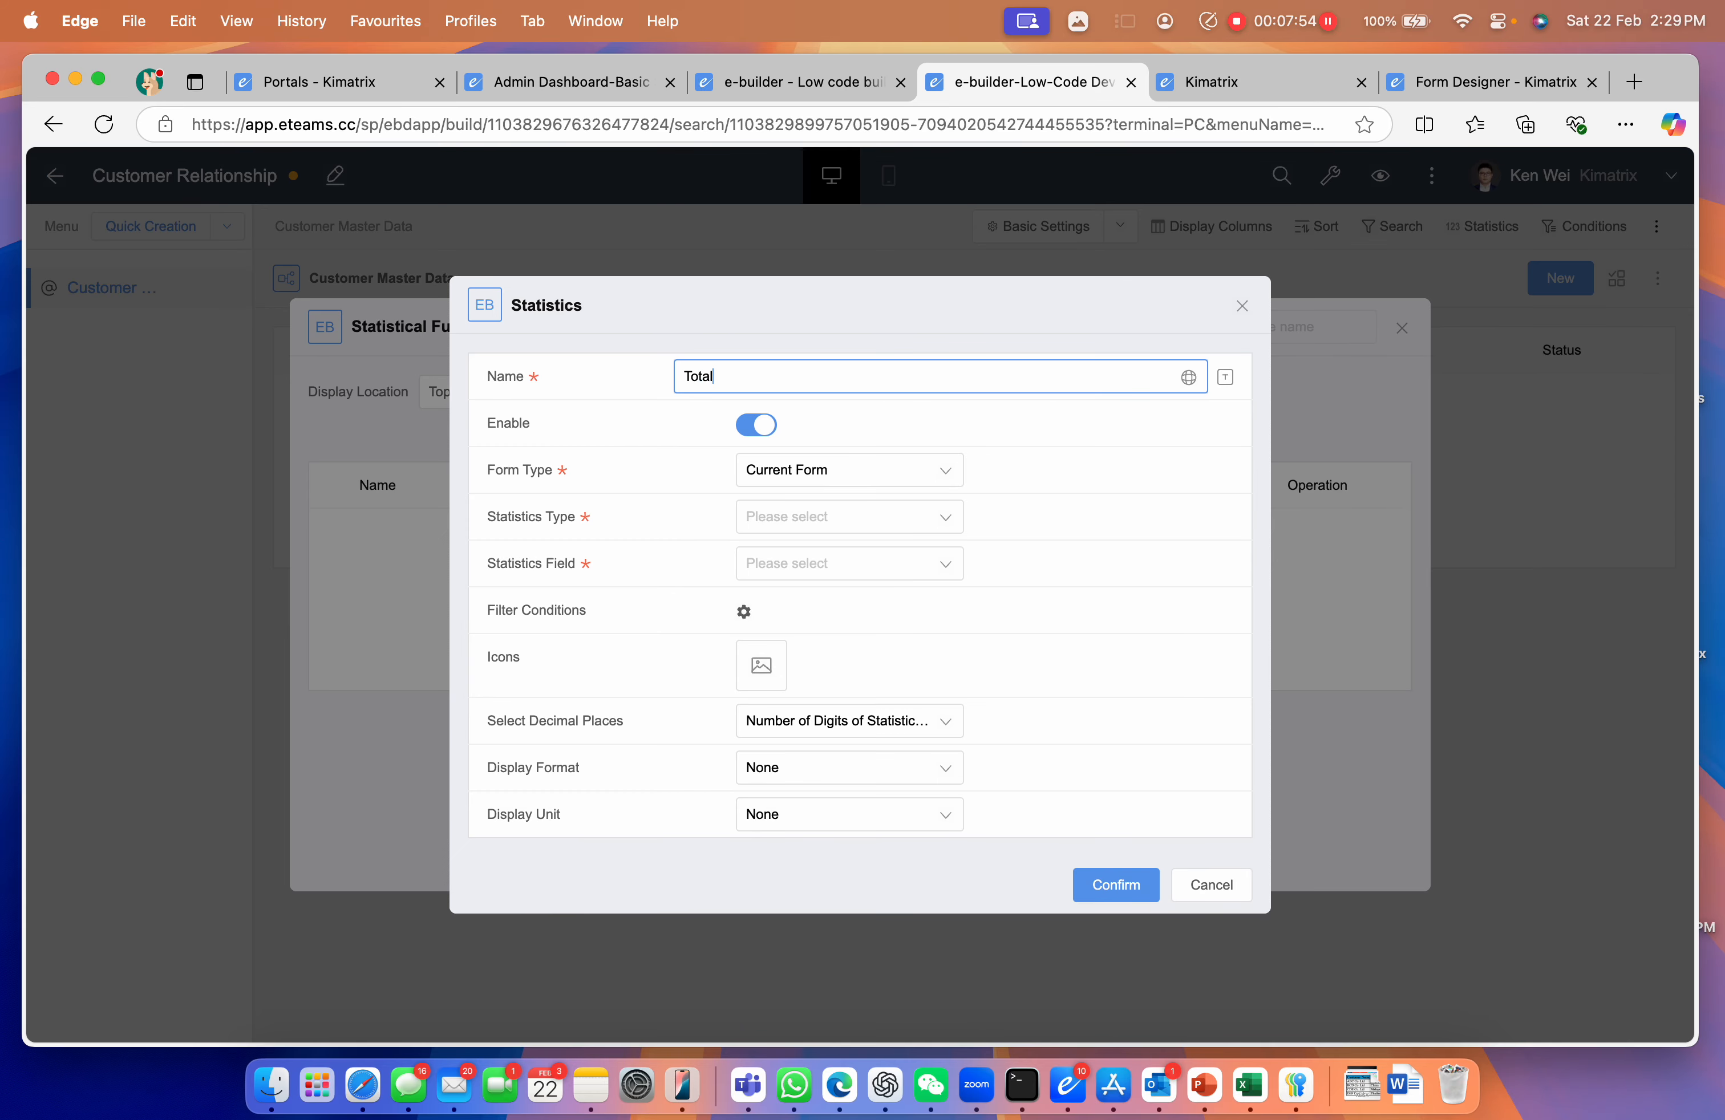
pyautogui.write(' Customer')
pyautogui.click(789, 526)
pyautogui.click(788, 601)
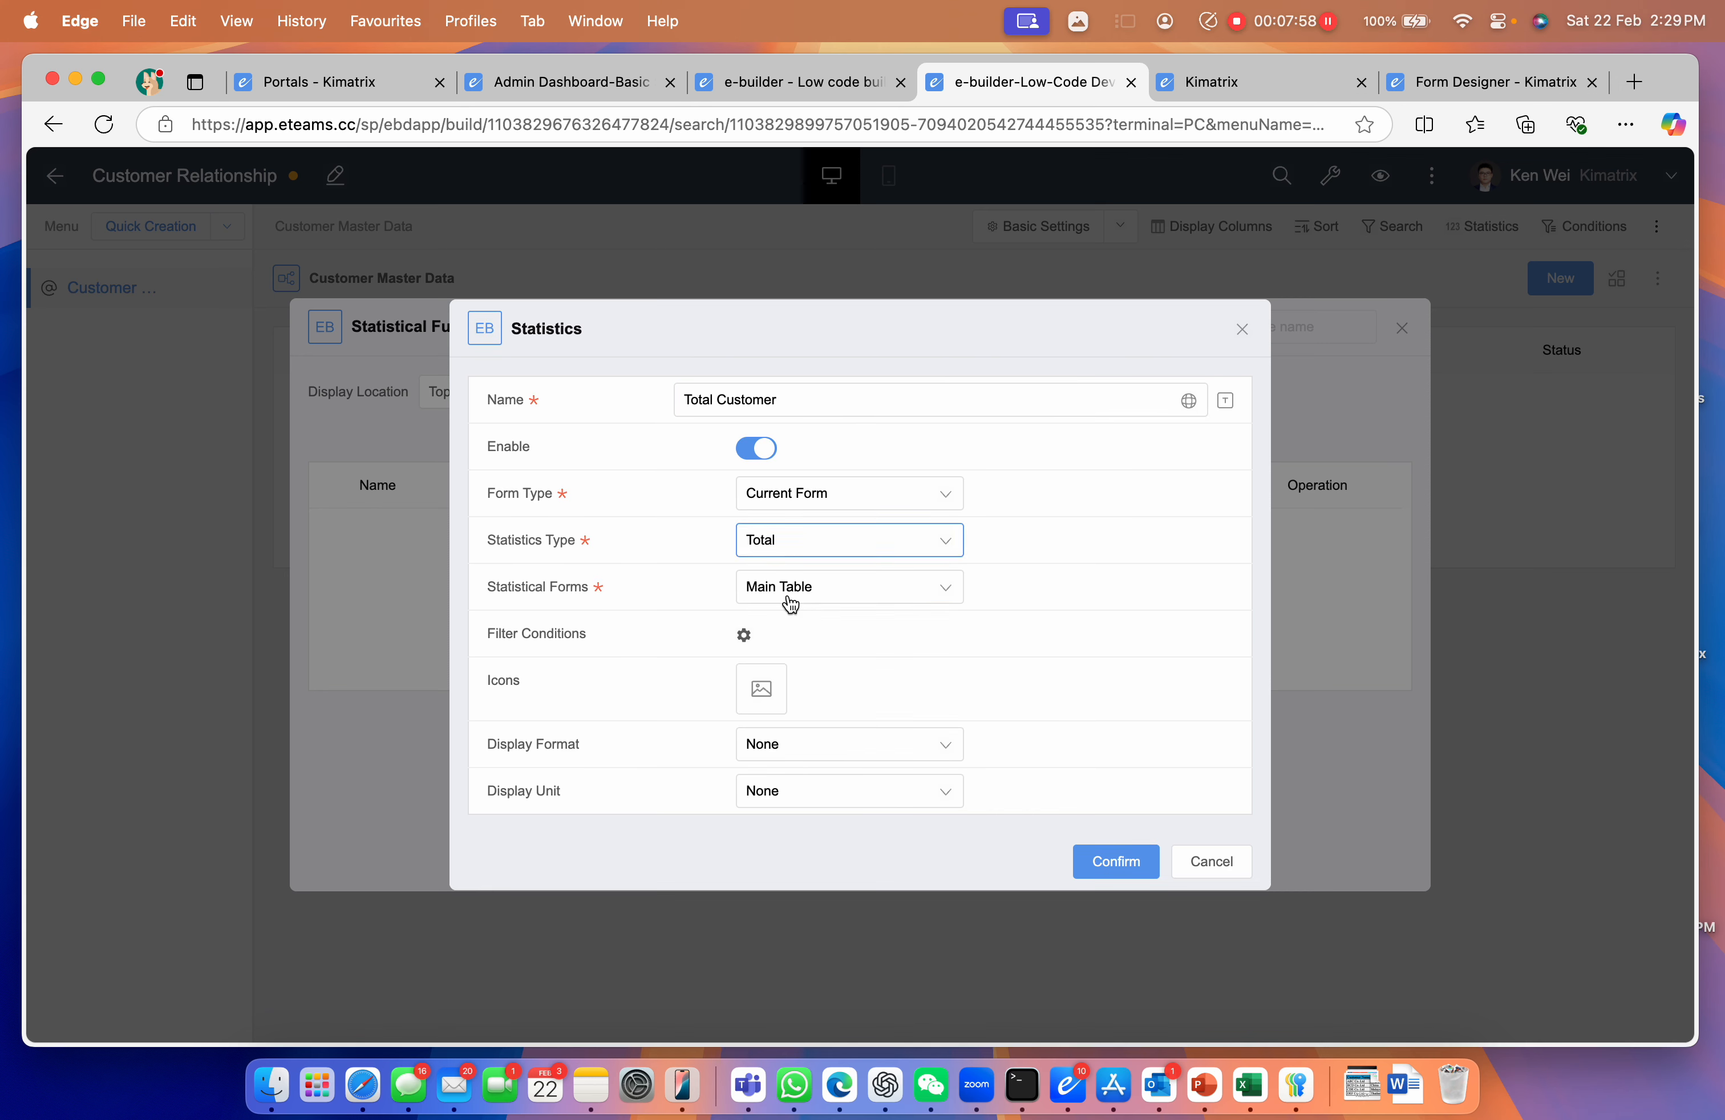
# Give the statistic the Total-person-time icon
pyautogui.click(764, 691)
pyautogui.click(1233, 336)
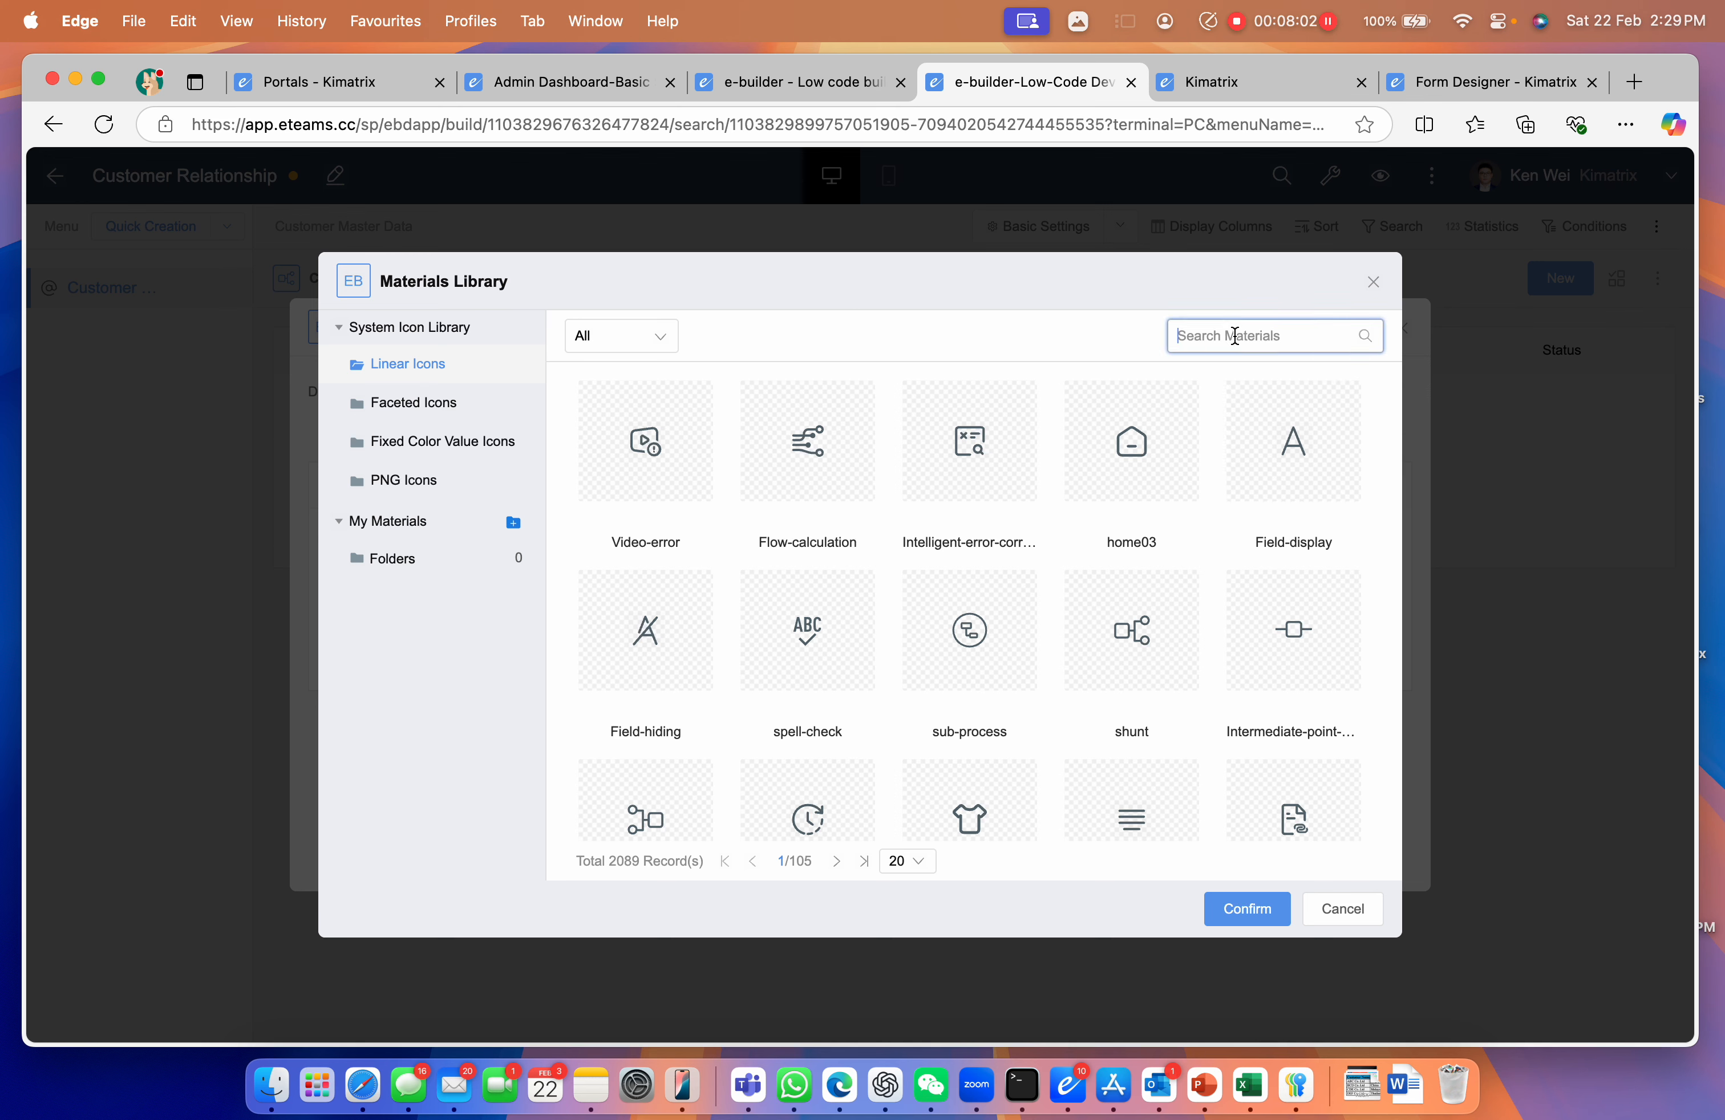
pyautogui.write('Total')
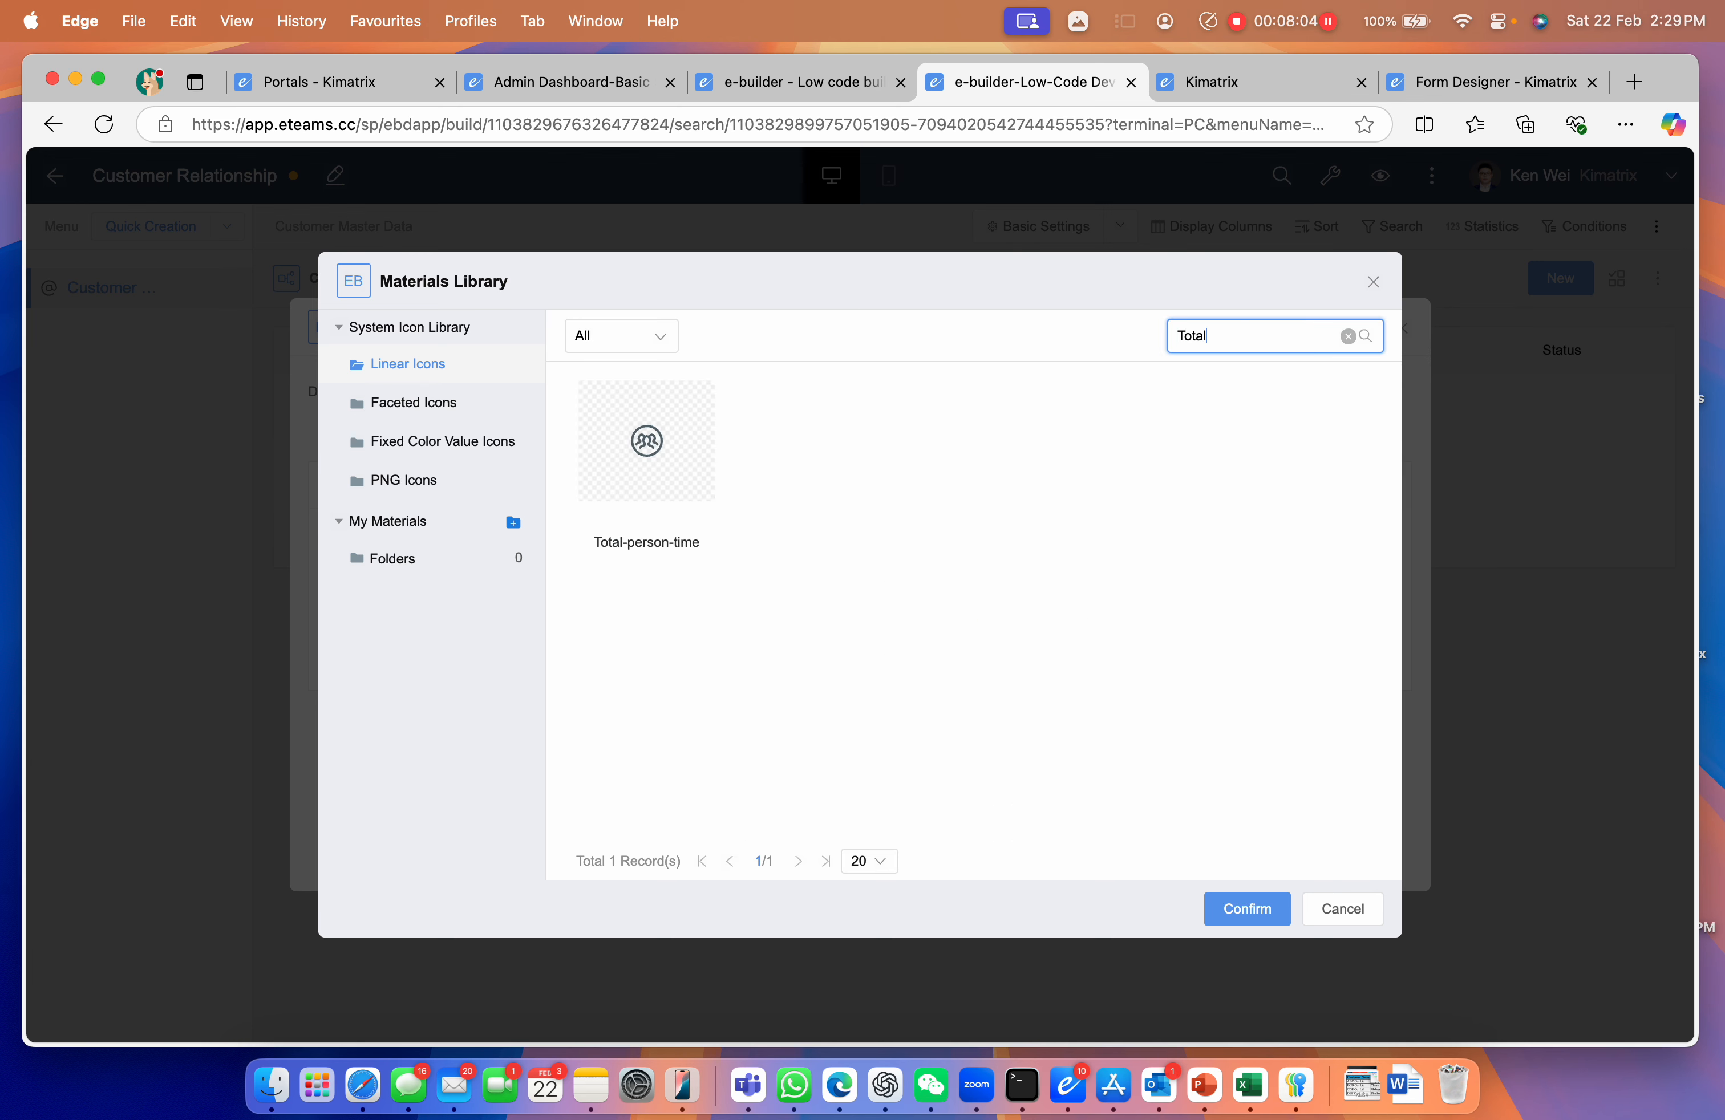
pyautogui.click(691, 458)
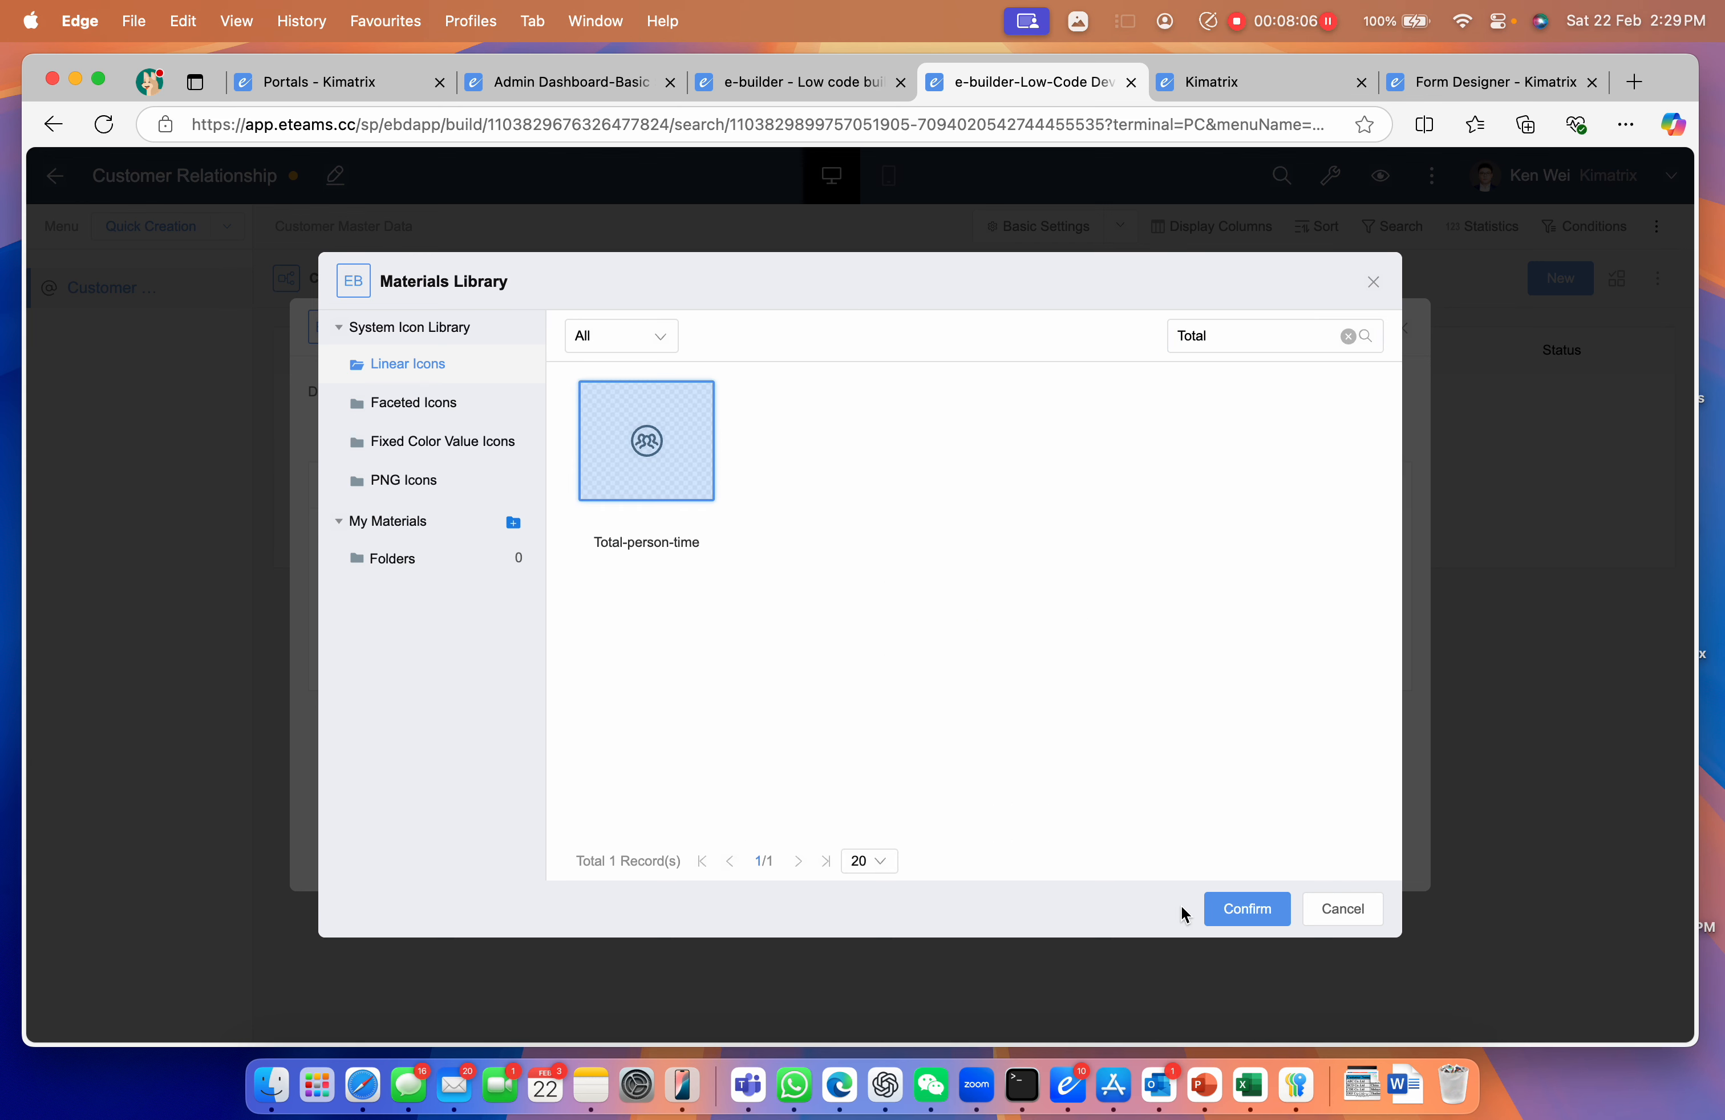
pyautogui.click(1243, 913)
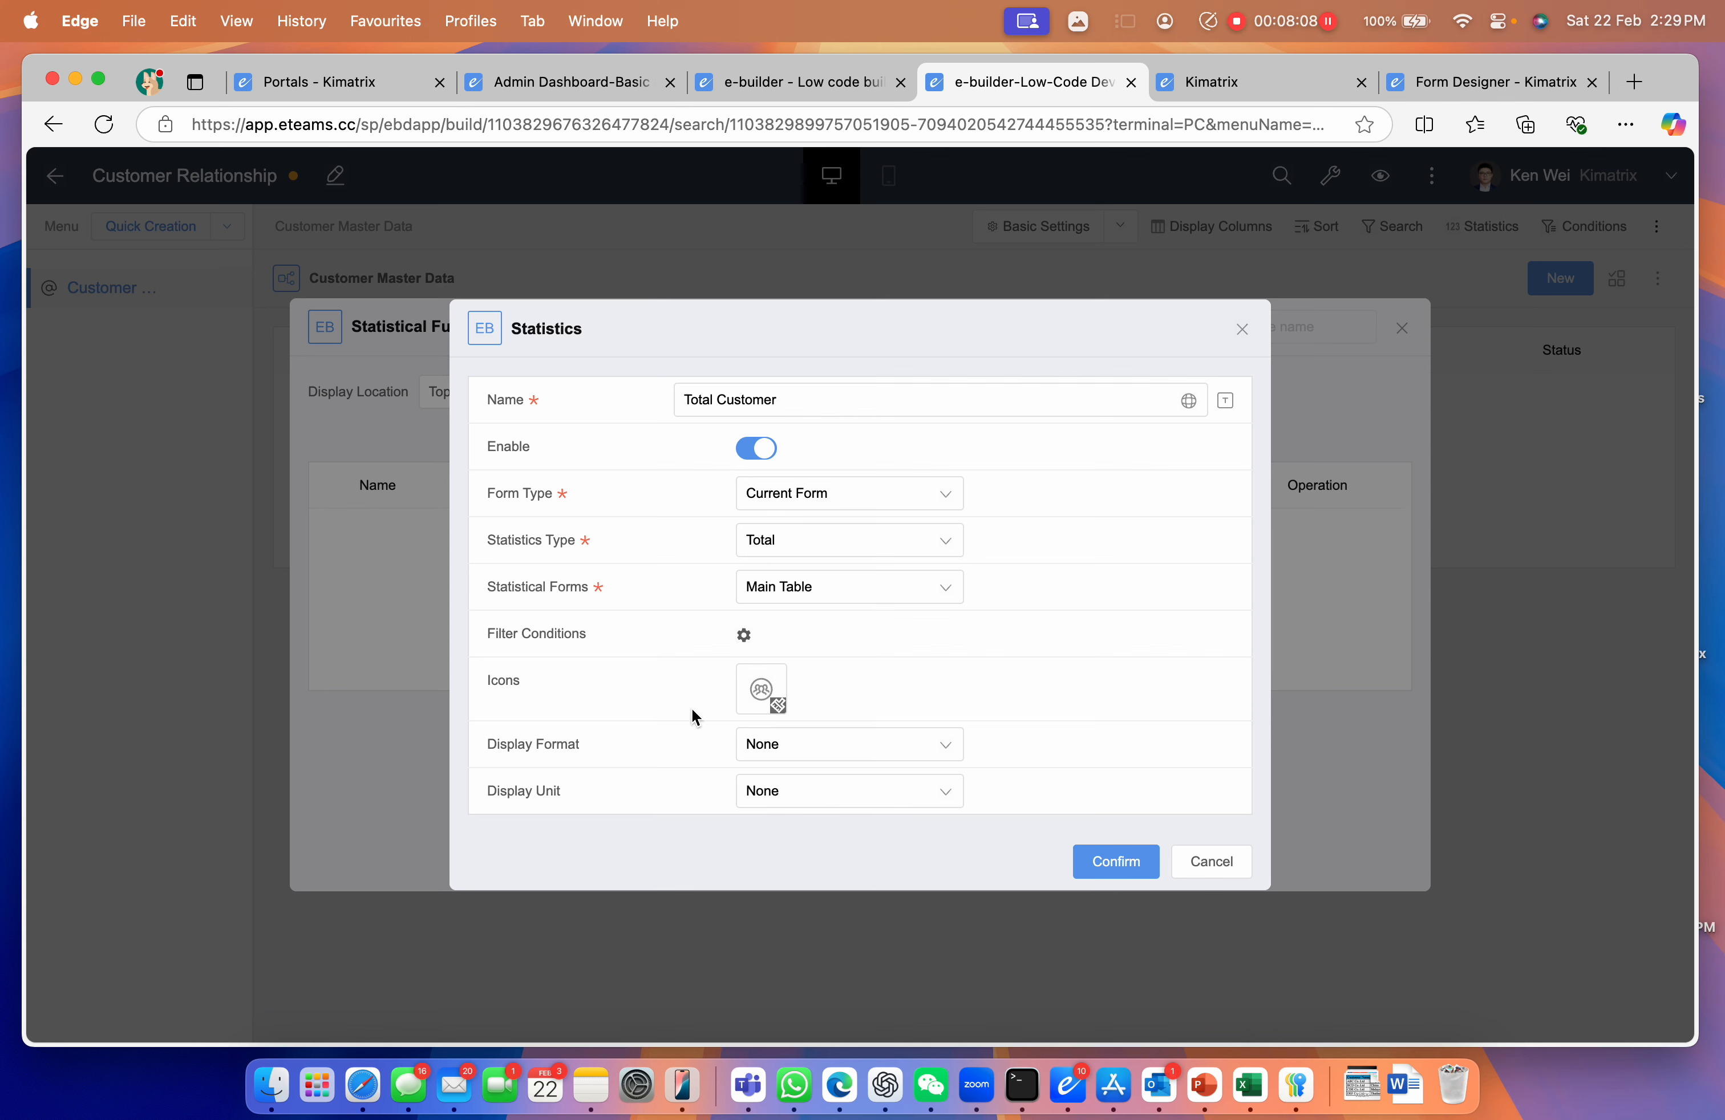
# Colour the icon #0049b7, save the statistic, and close the statistics settings
pyautogui.click(778, 708)
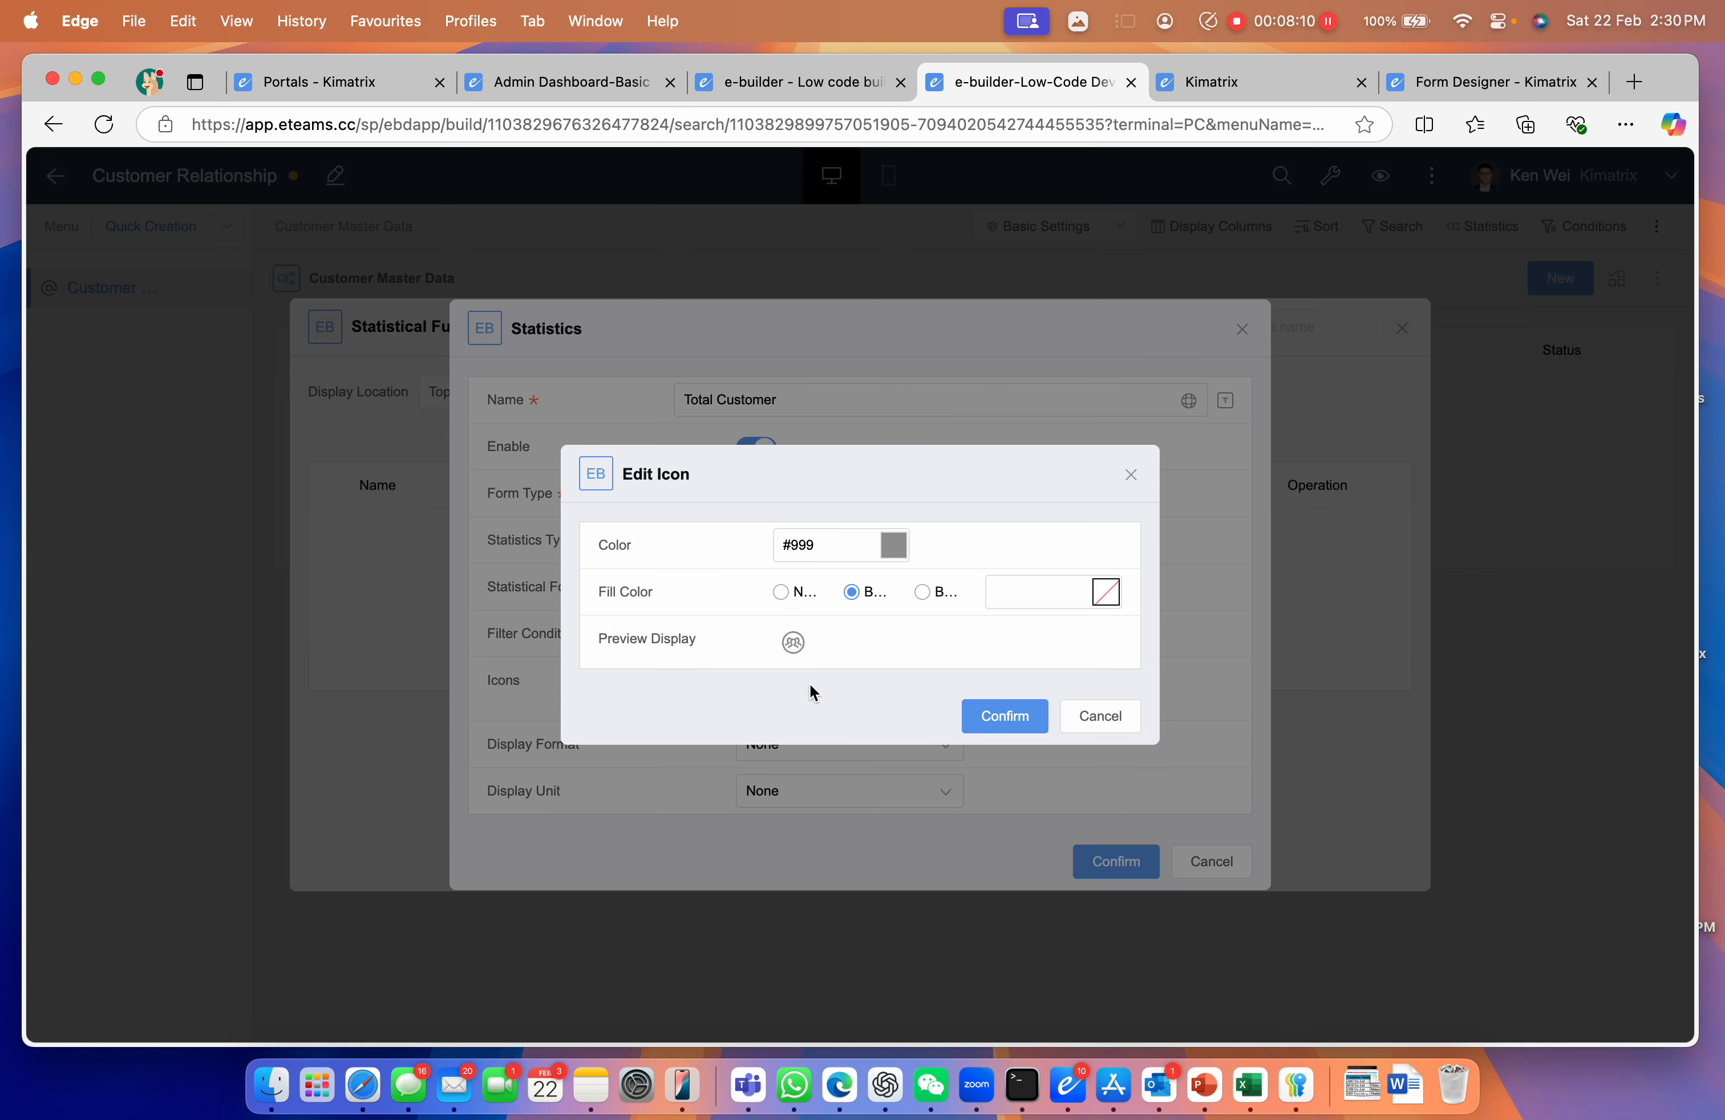
pyautogui.doubleClick(805, 544)
pyautogui.write('0049b7')
pyautogui.click(994, 718)
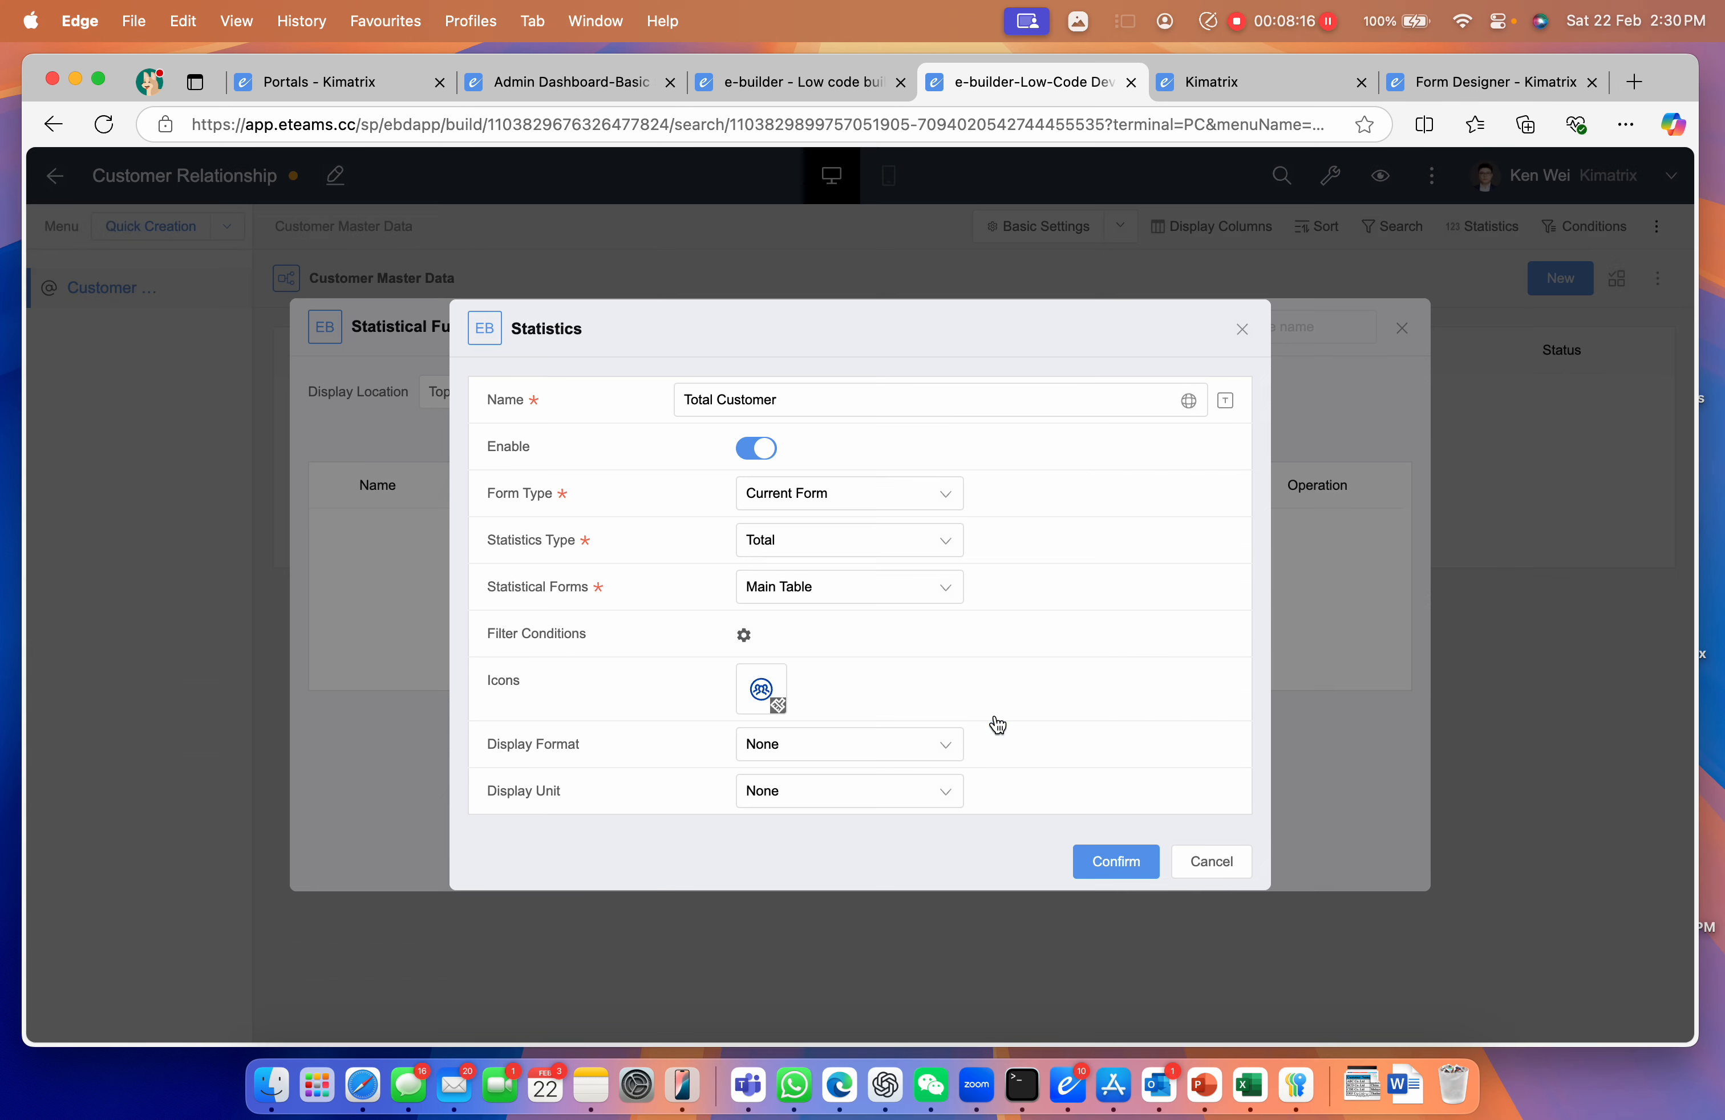
pyautogui.click(1083, 856)
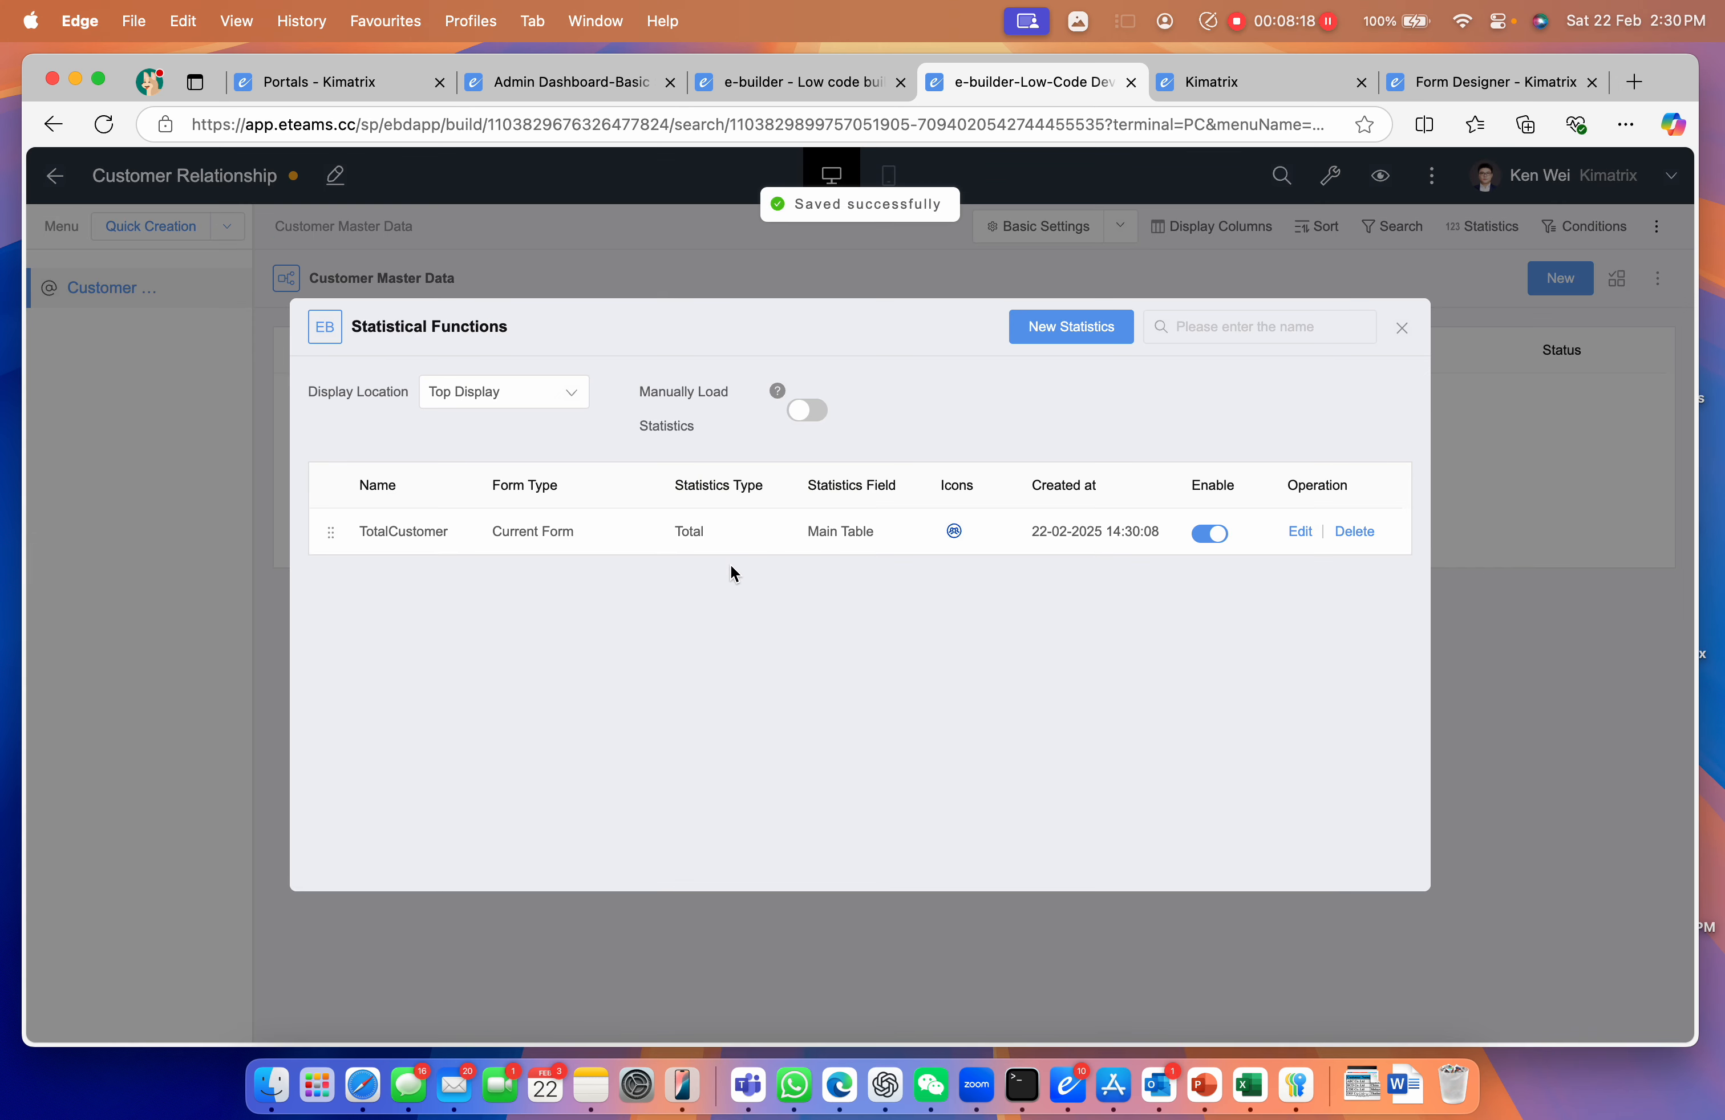
pyautogui.click(1400, 329)
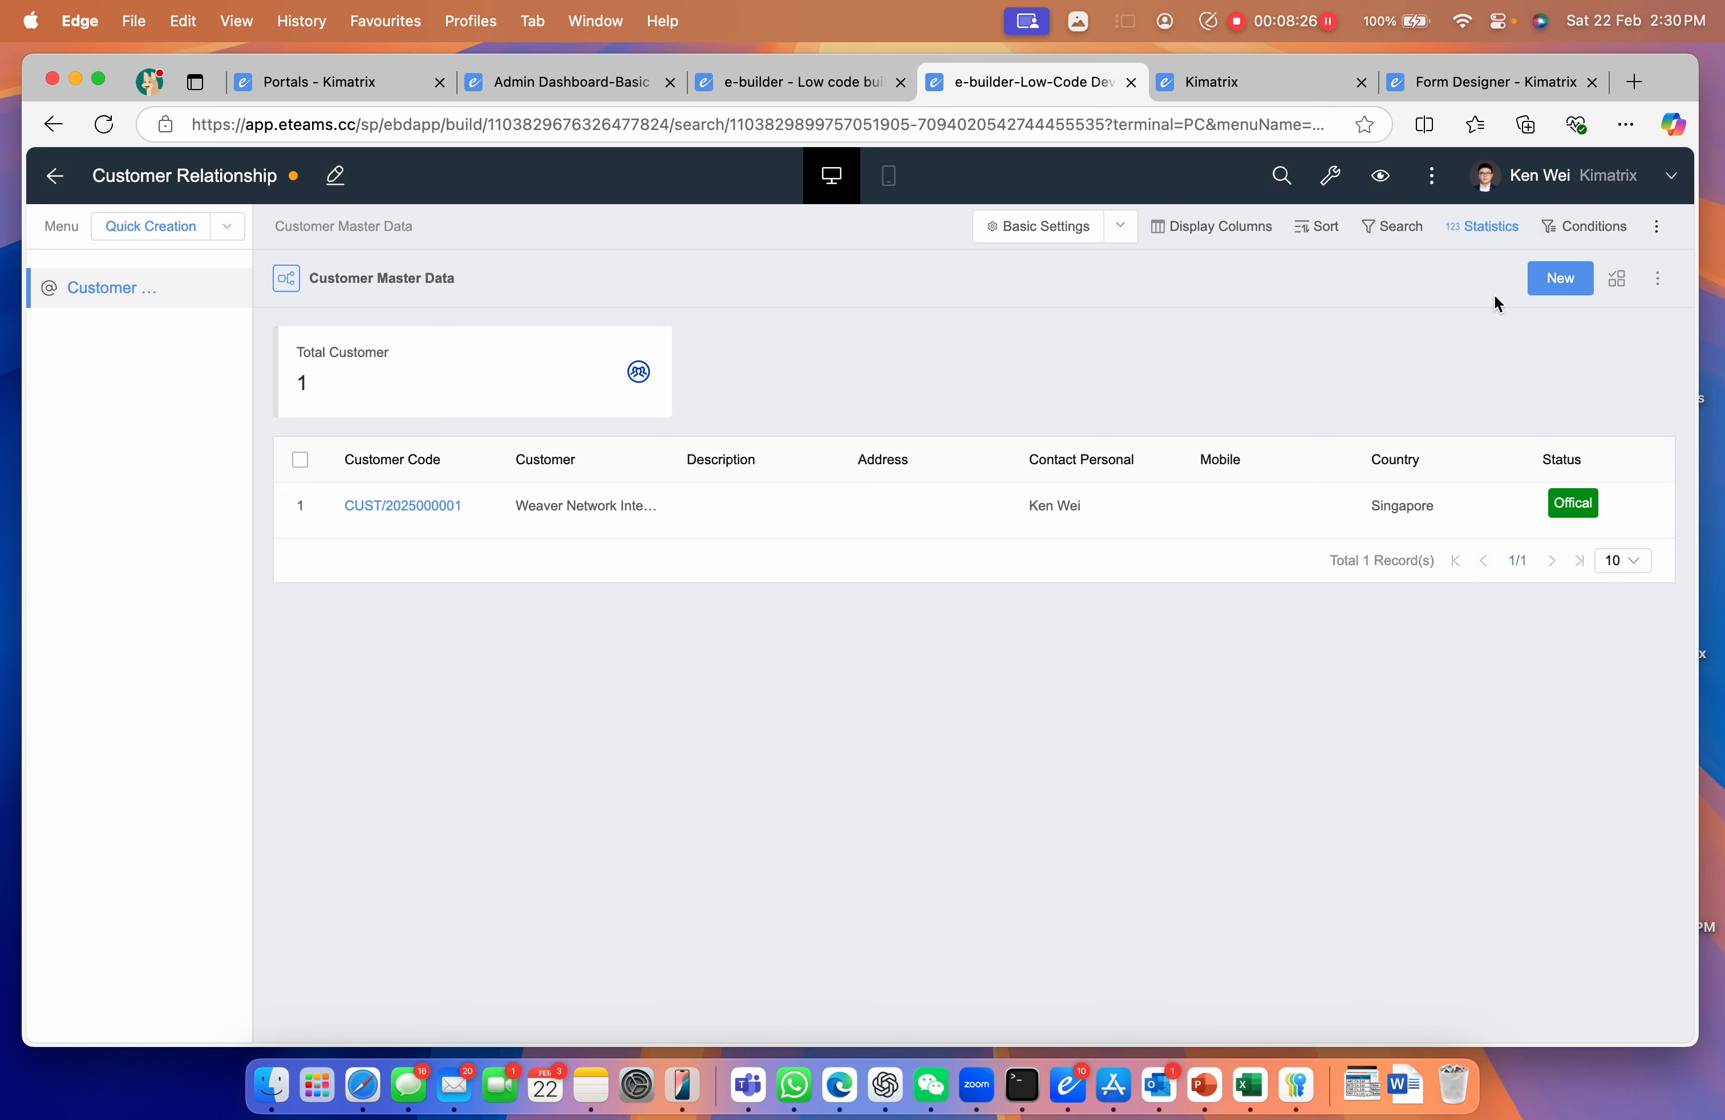
# Start a new customer record for Weaver China and enter its contact person's name
pyautogui.click(1536, 285)
pyautogui.click(832, 642)
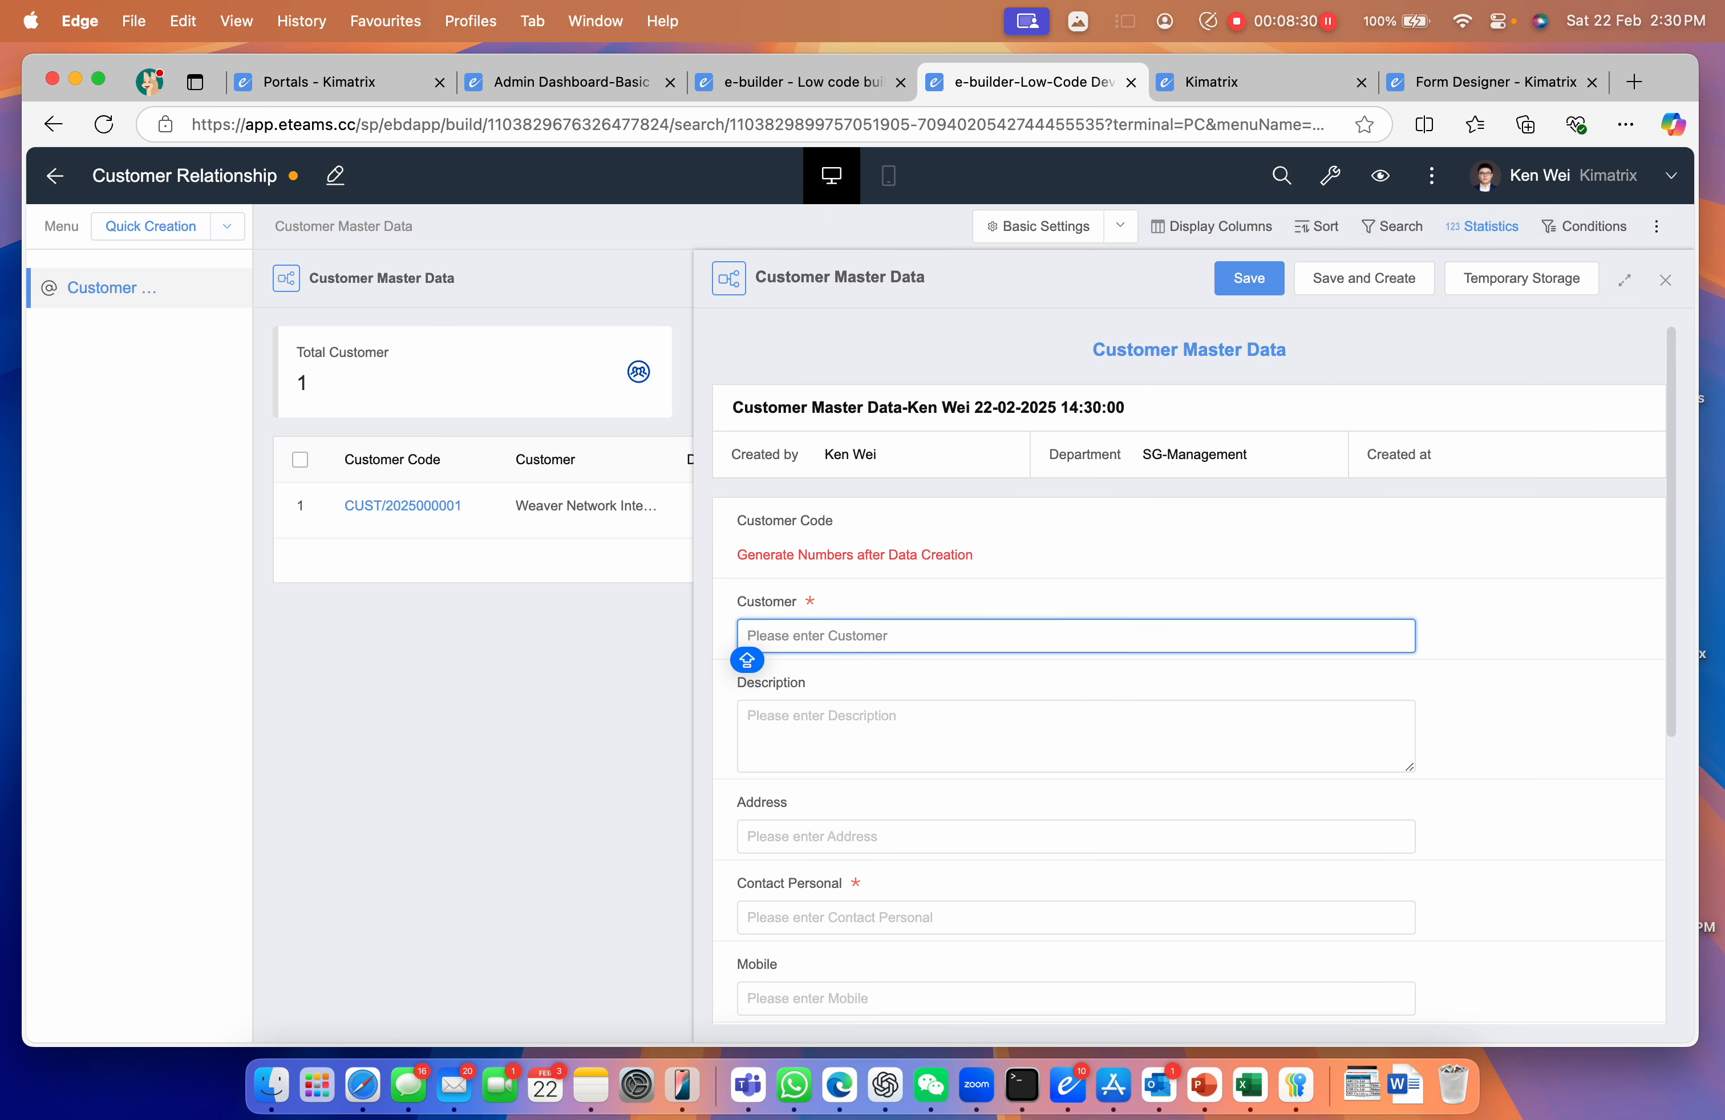
pyautogui.write('Weaver China')
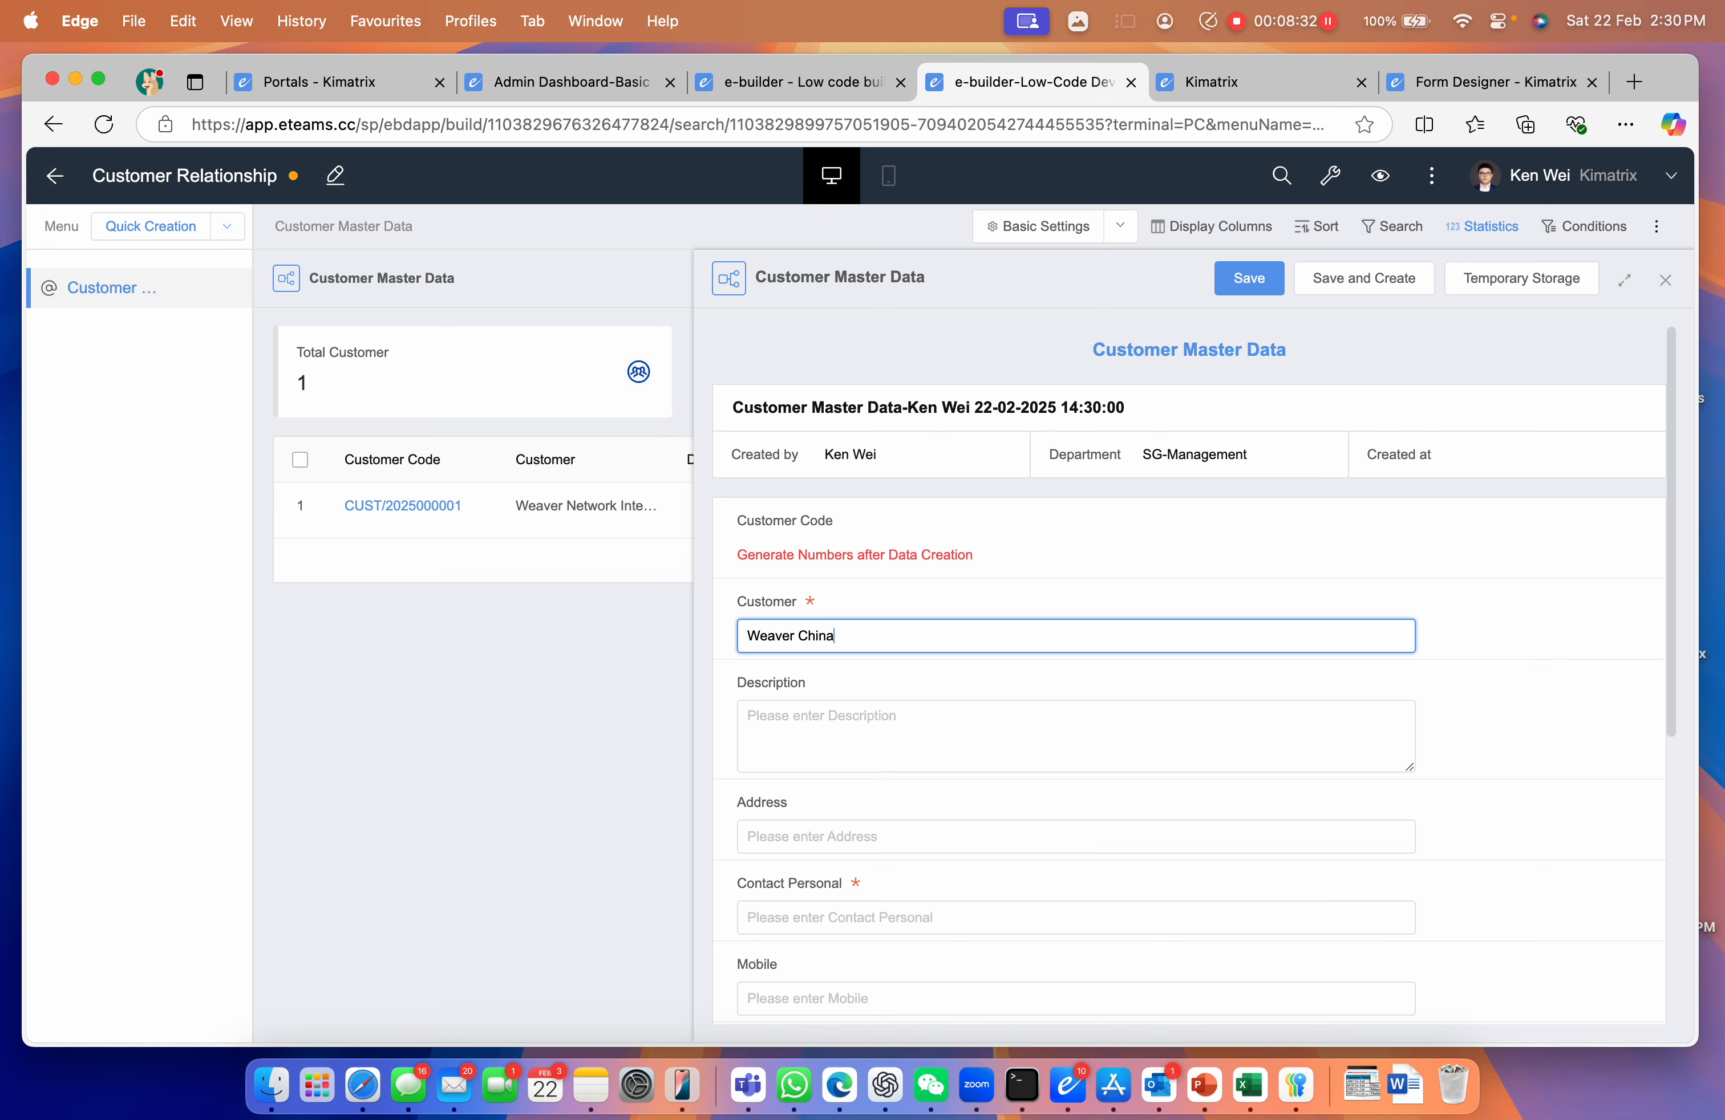
pyautogui.click(902, 922)
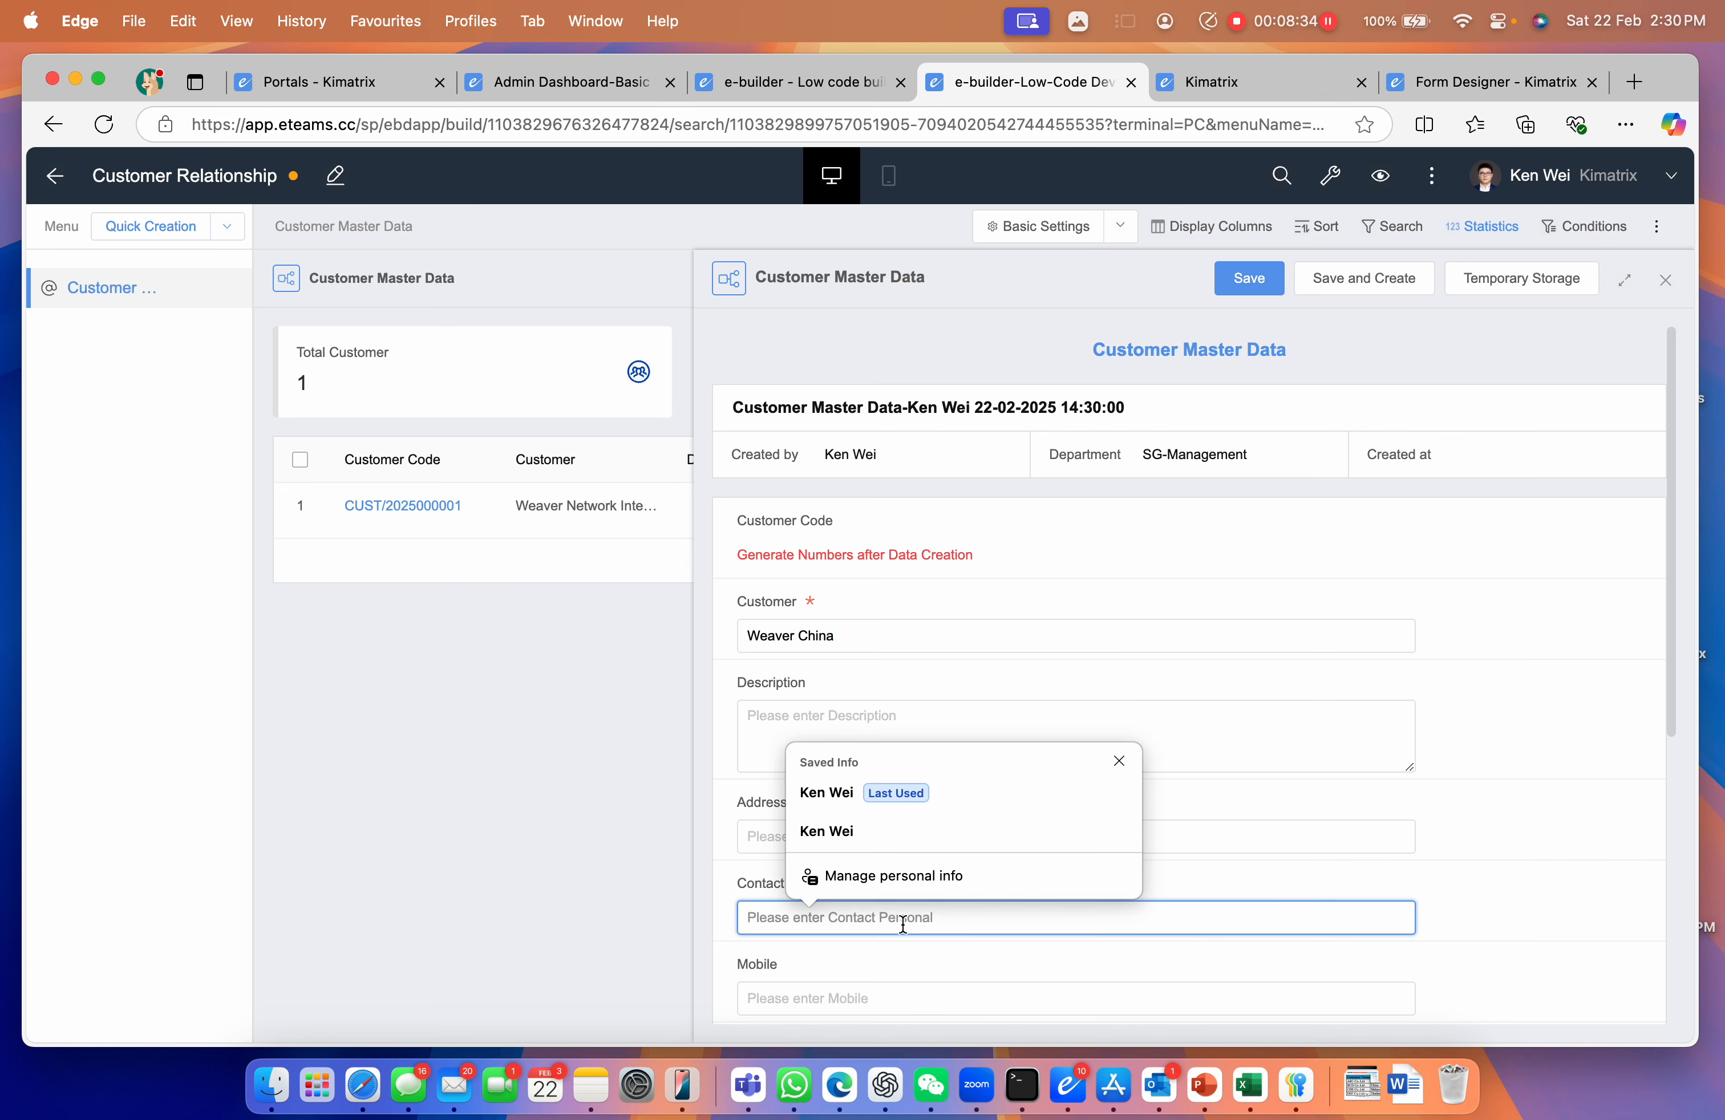
pyautogui.write('Mike')
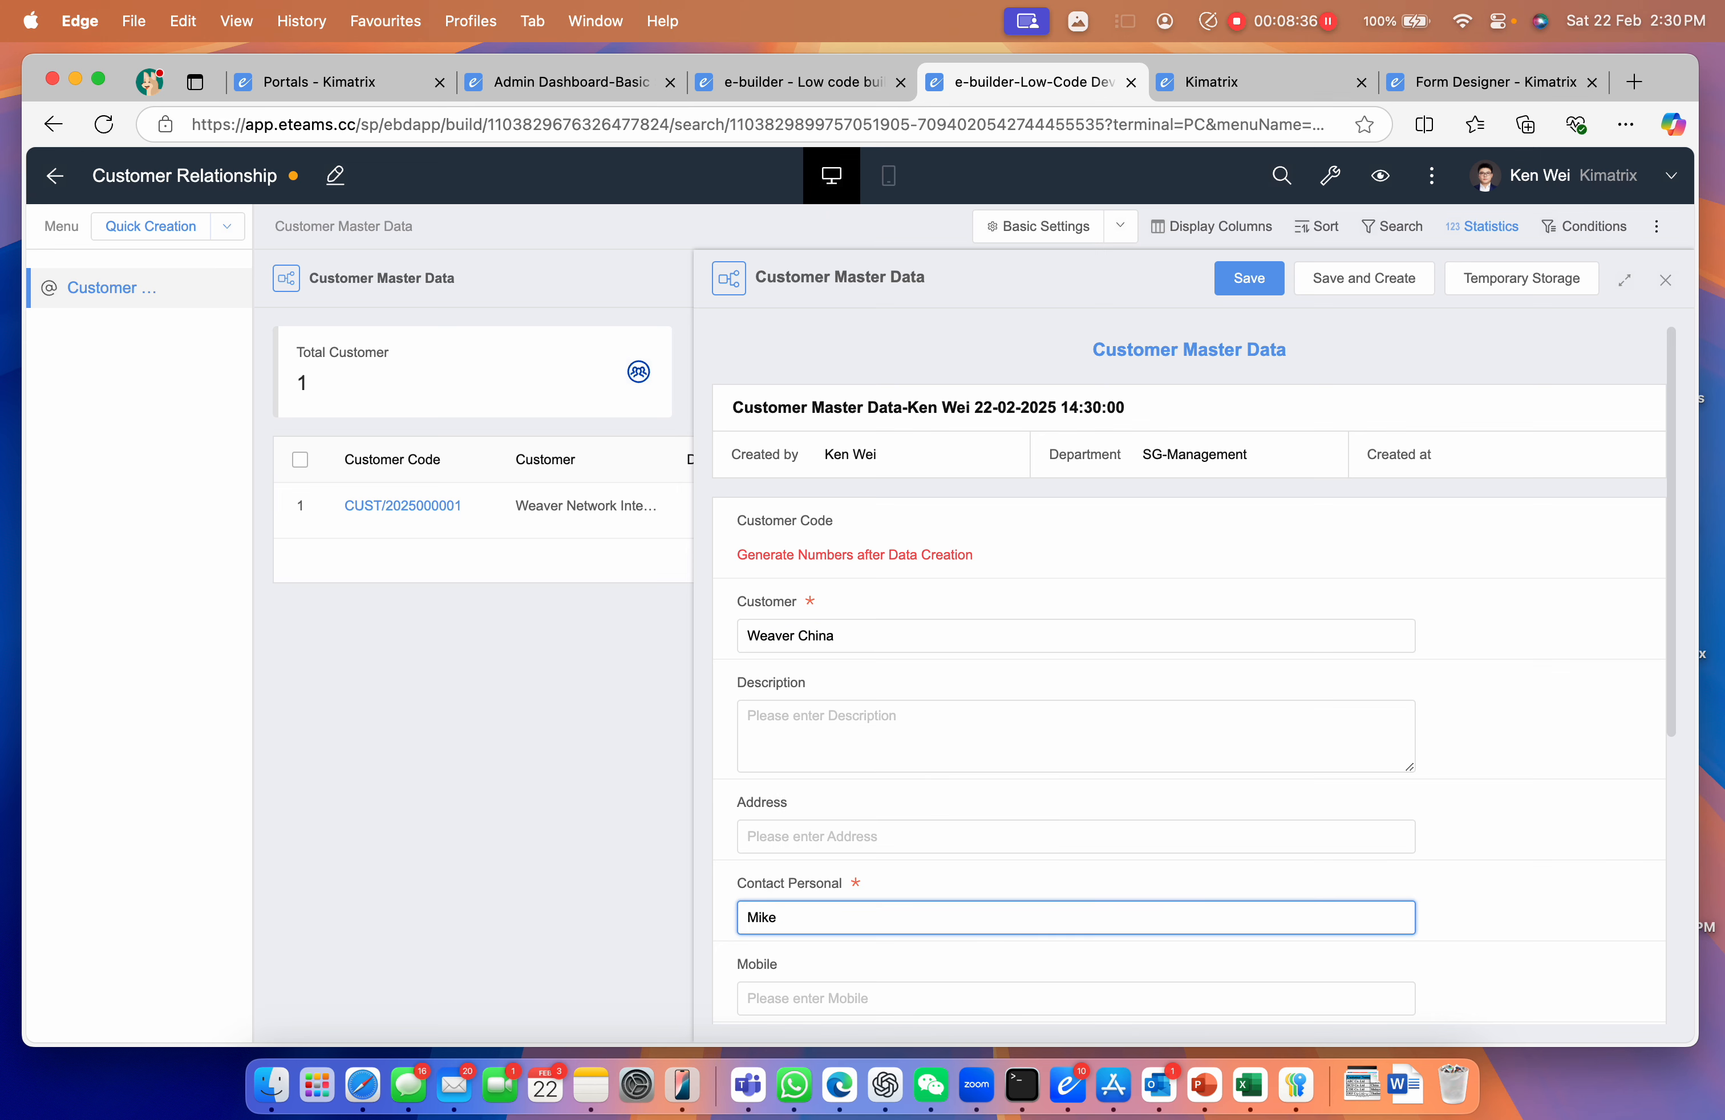
# Set the status to Protential and save the record, then open the list's Search settings
pyautogui.scroll(-7, 925, 921)
pyautogui.click(912, 658)
pyautogui.click(871, 766)
pyautogui.click(1244, 284)
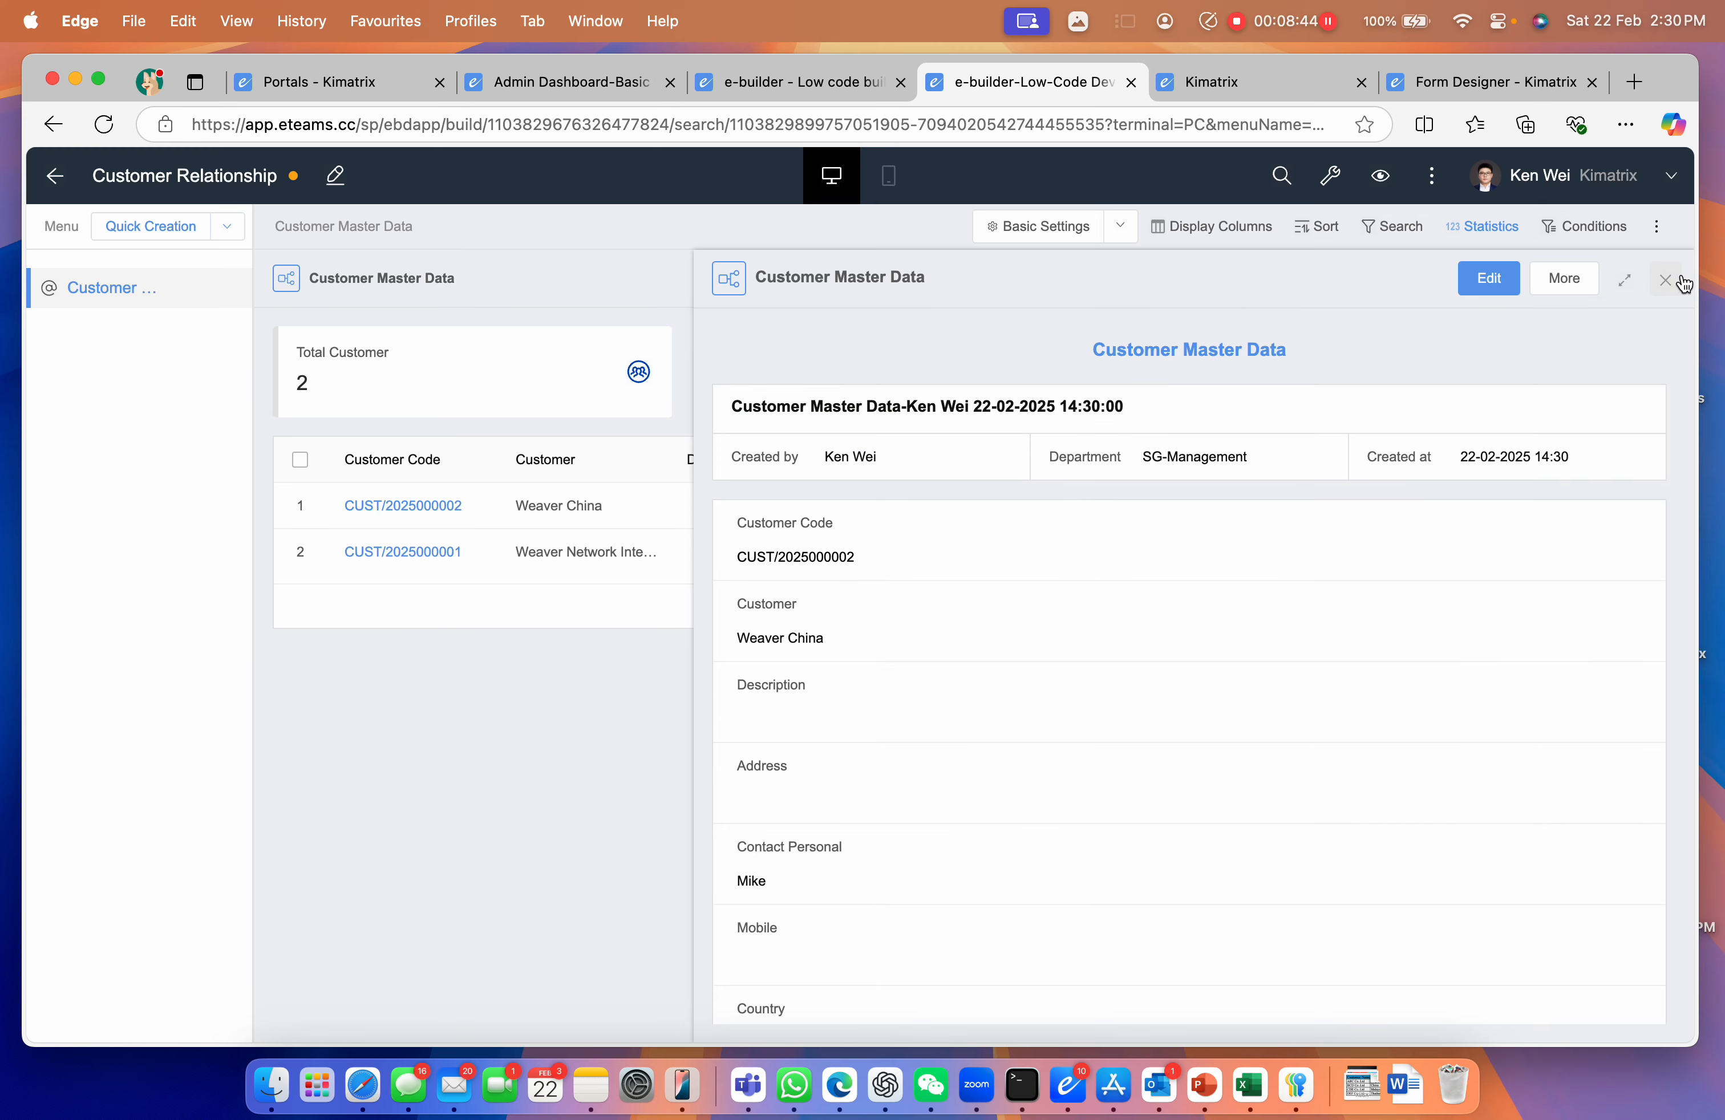
pyautogui.click(1664, 281)
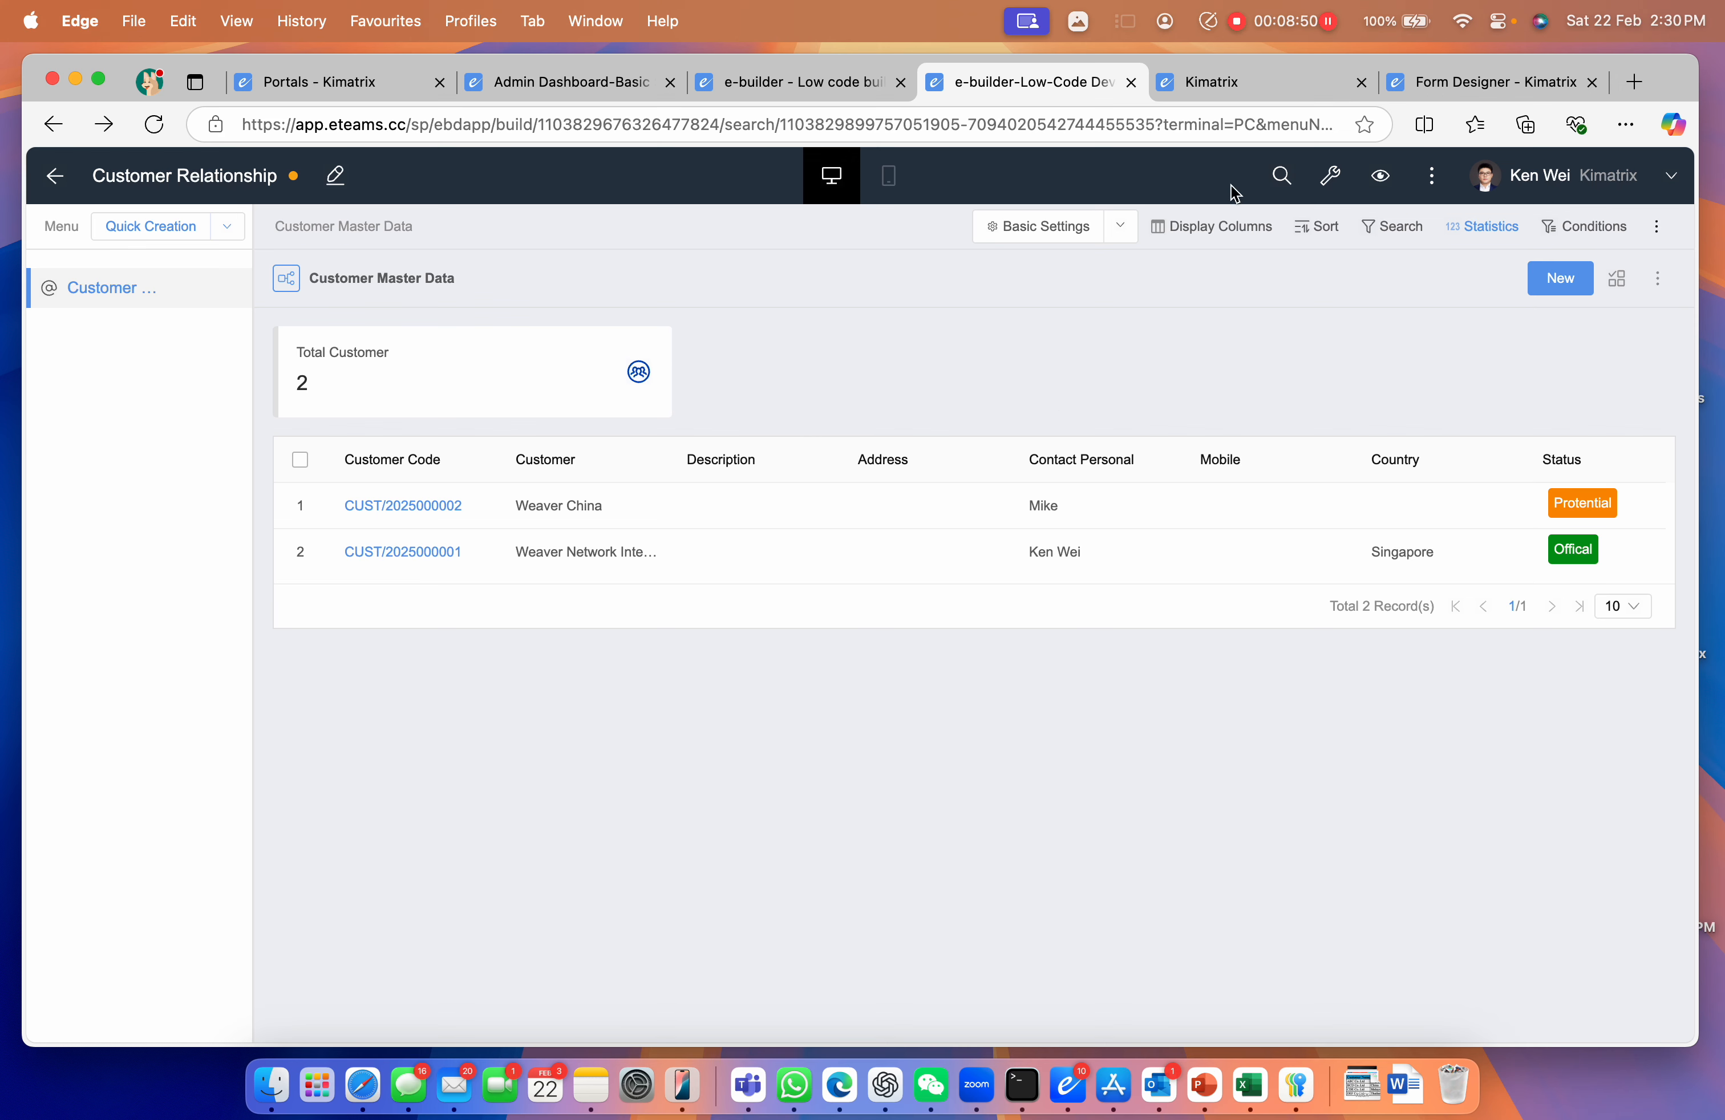
pyautogui.click(1392, 227)
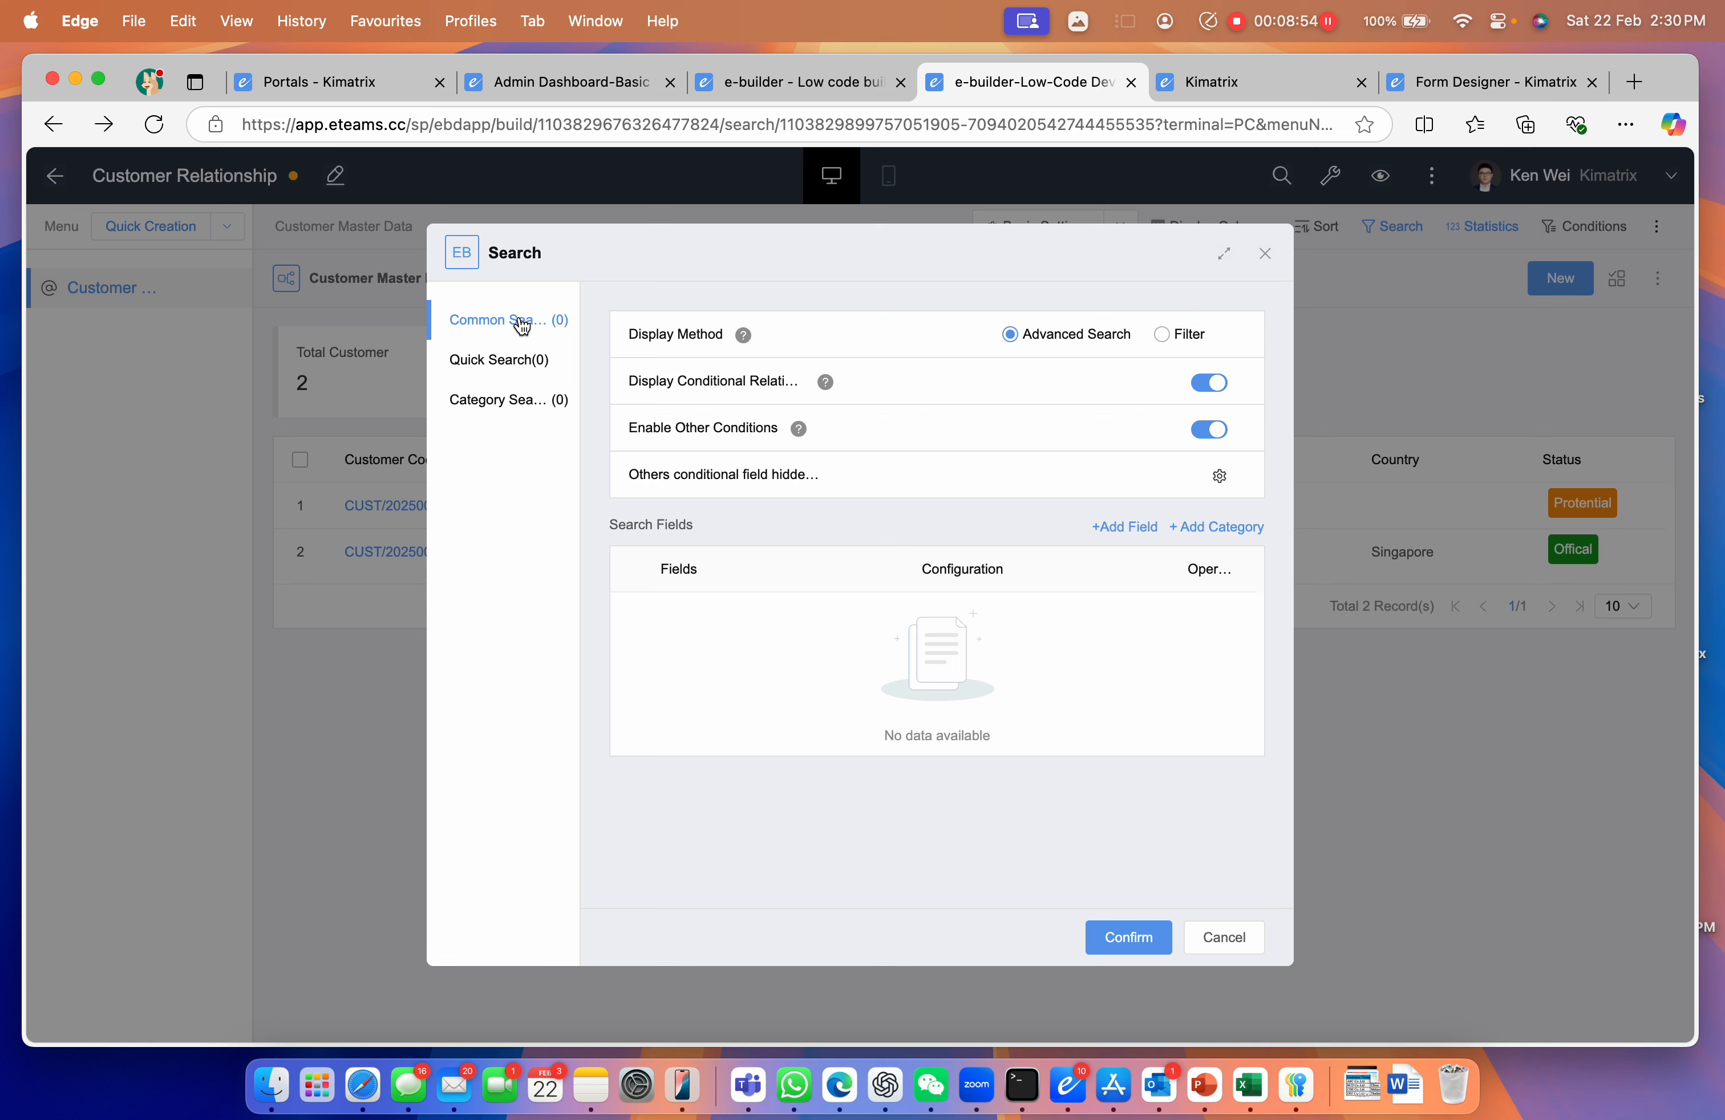
# Add Customer, Contact Personal and Status as search fields and confirm
pyautogui.click(1107, 536)
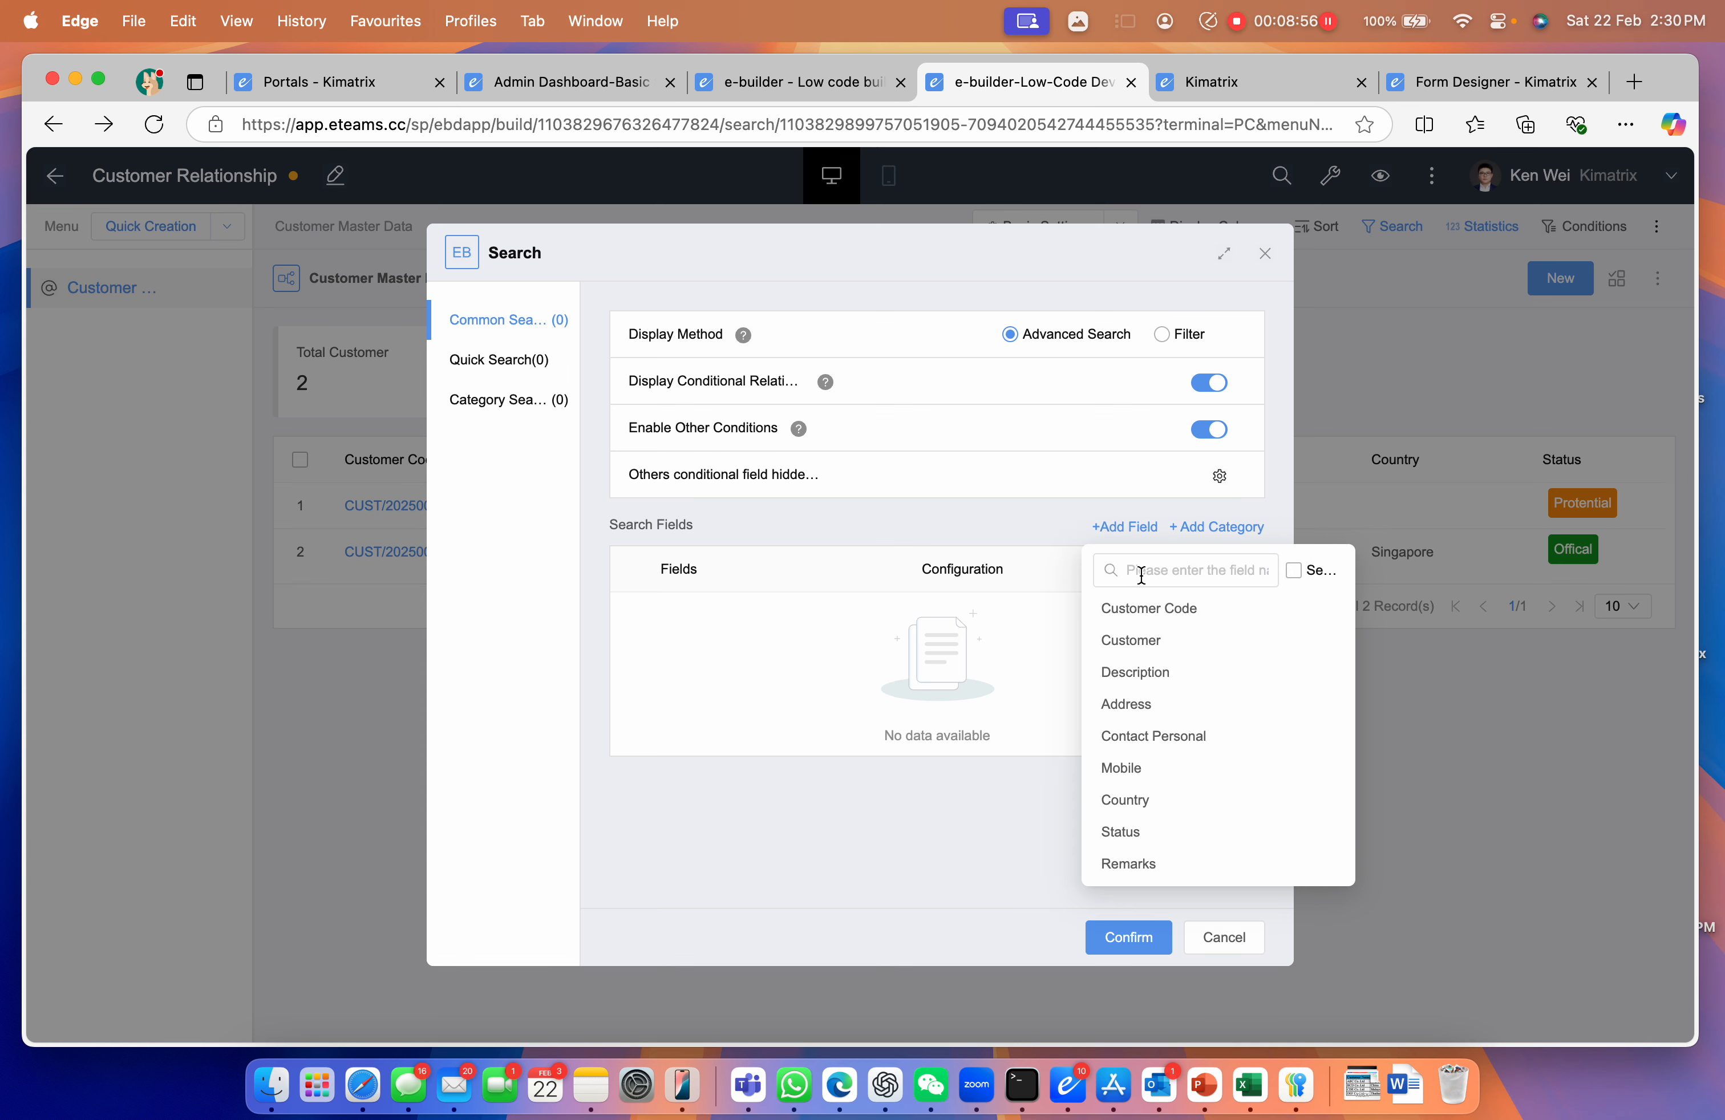
pyautogui.click(1147, 641)
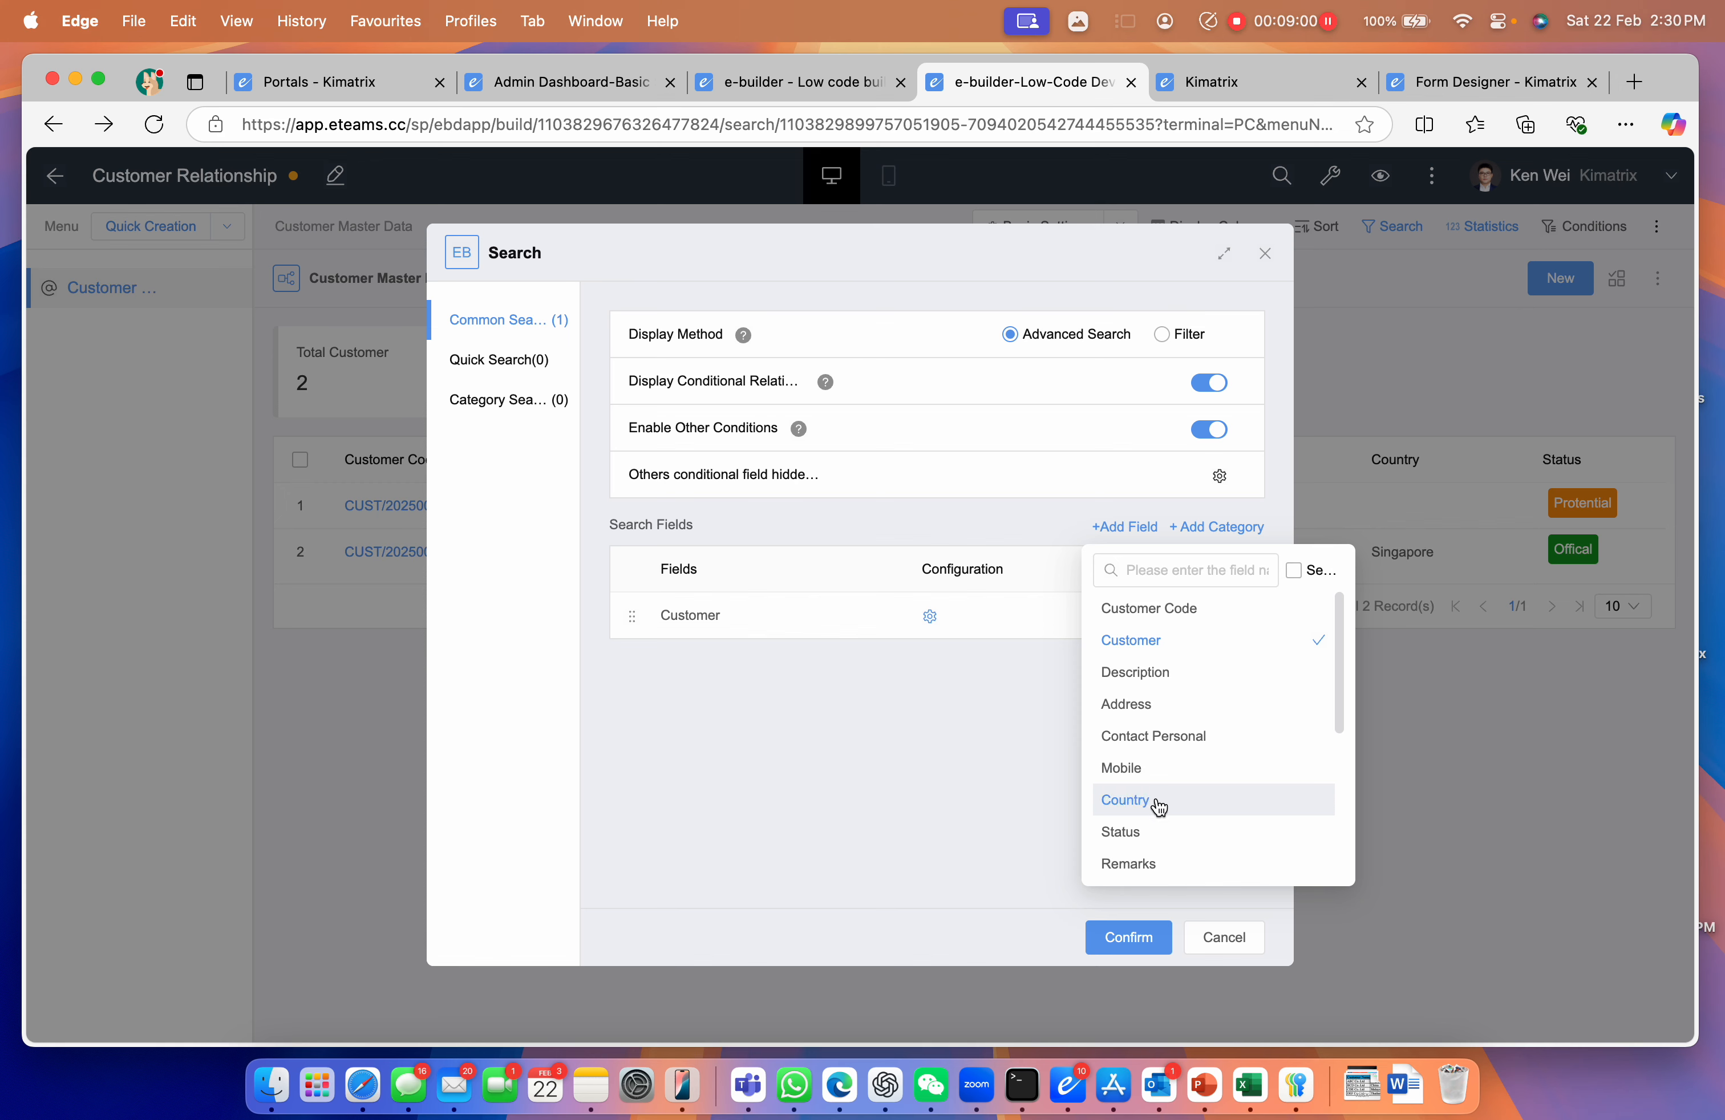
pyautogui.click(1179, 737)
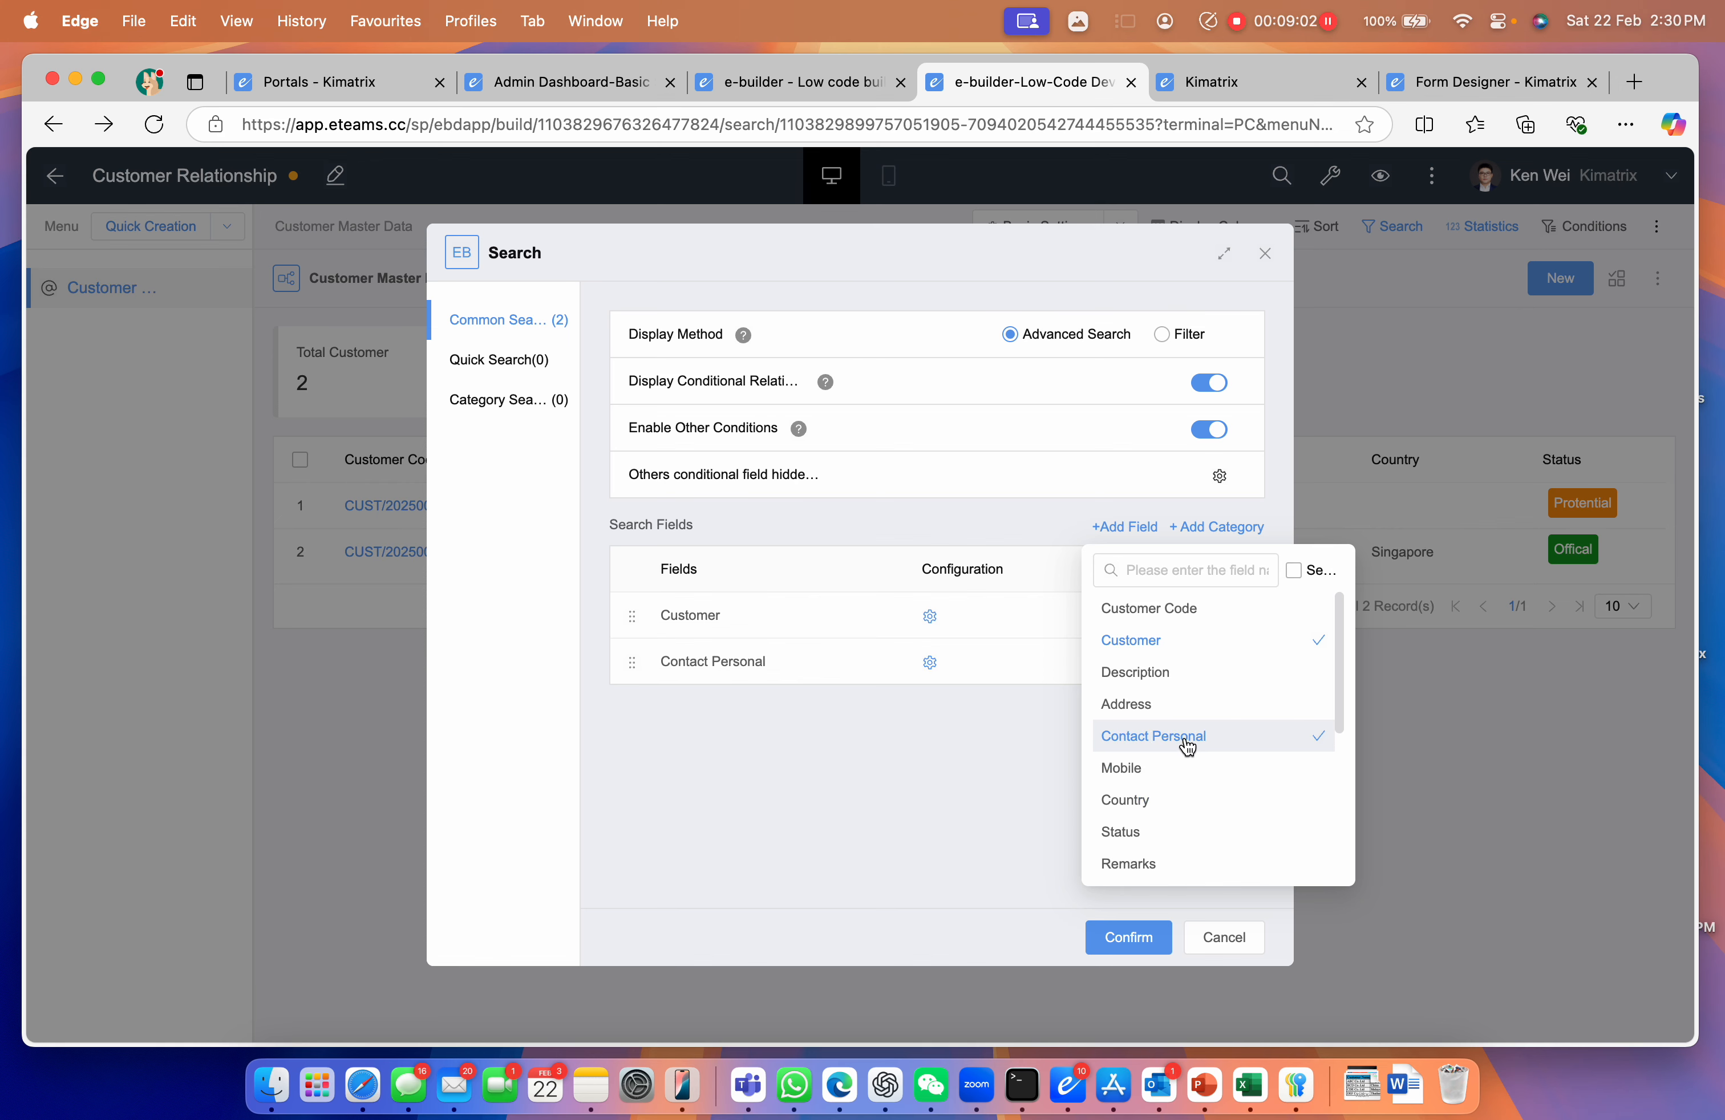
pyautogui.click(1139, 832)
pyautogui.click(1140, 927)
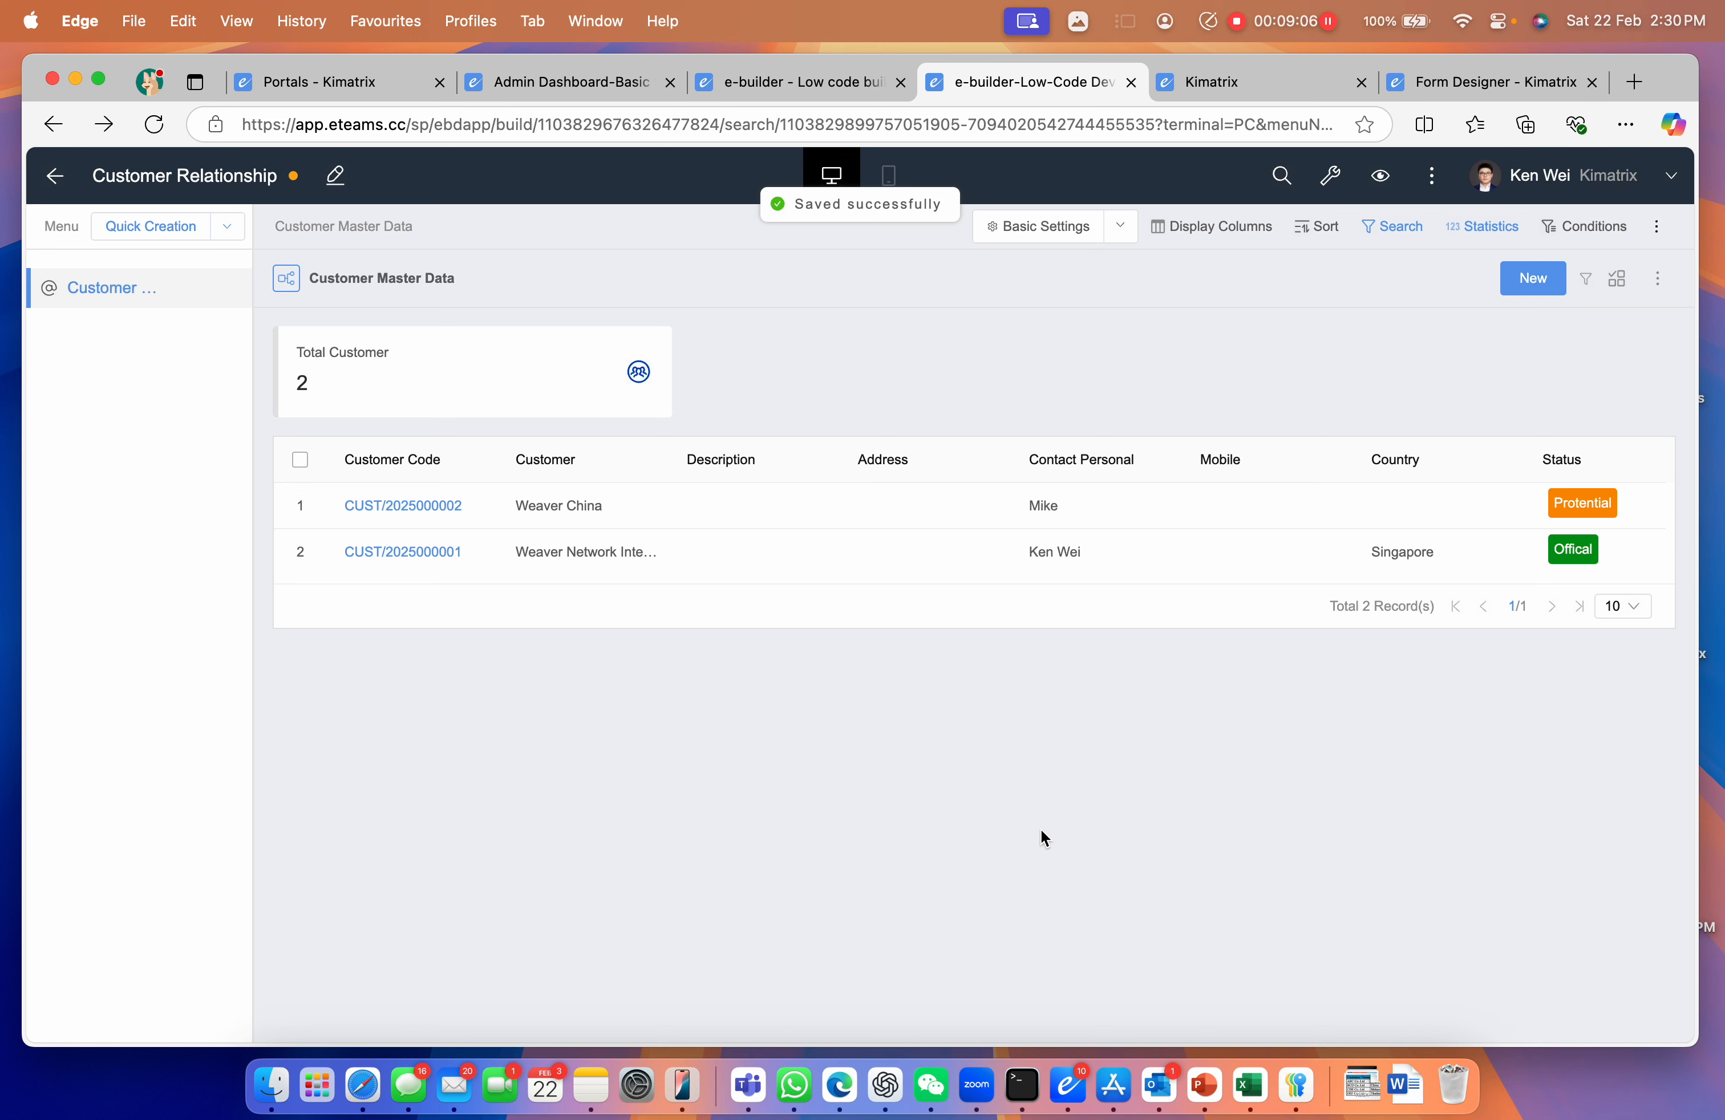
# Try out the Customer, Contact Personal and Status search conditions above the list
pyautogui.click(1584, 278)
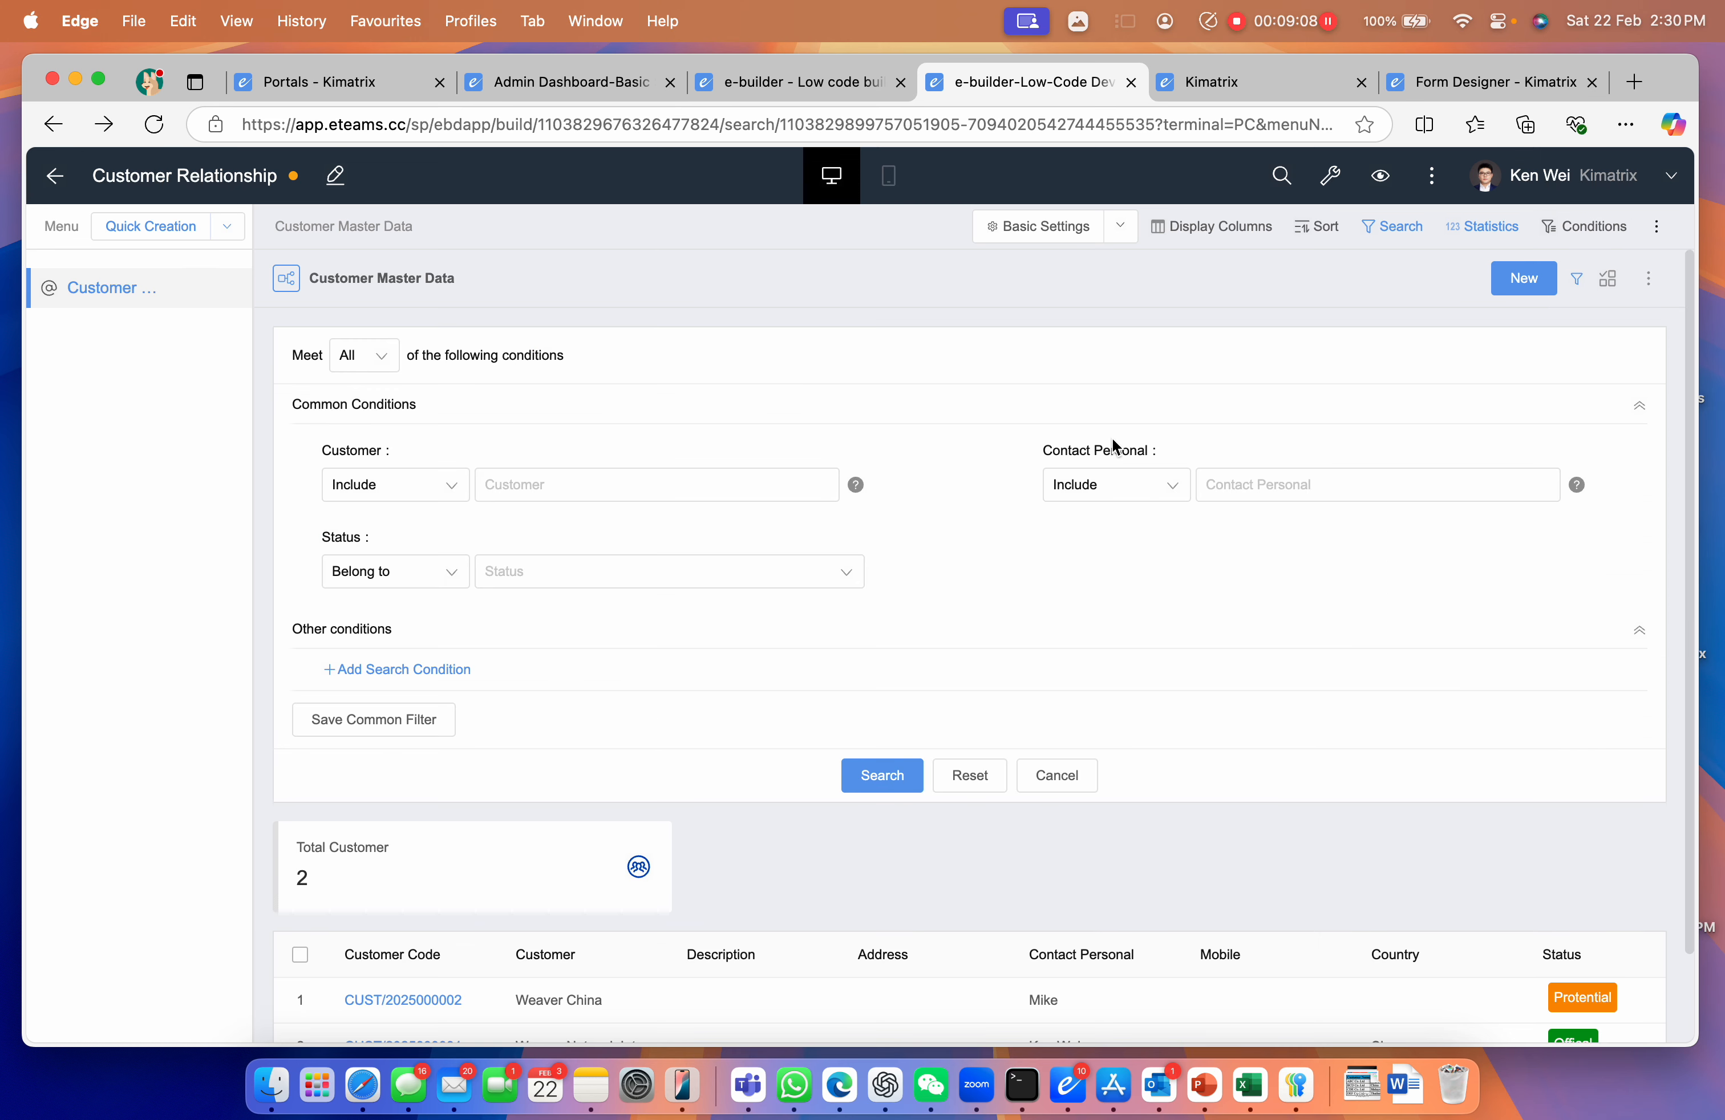
pyautogui.click(561, 481)
pyautogui.click(1302, 480)
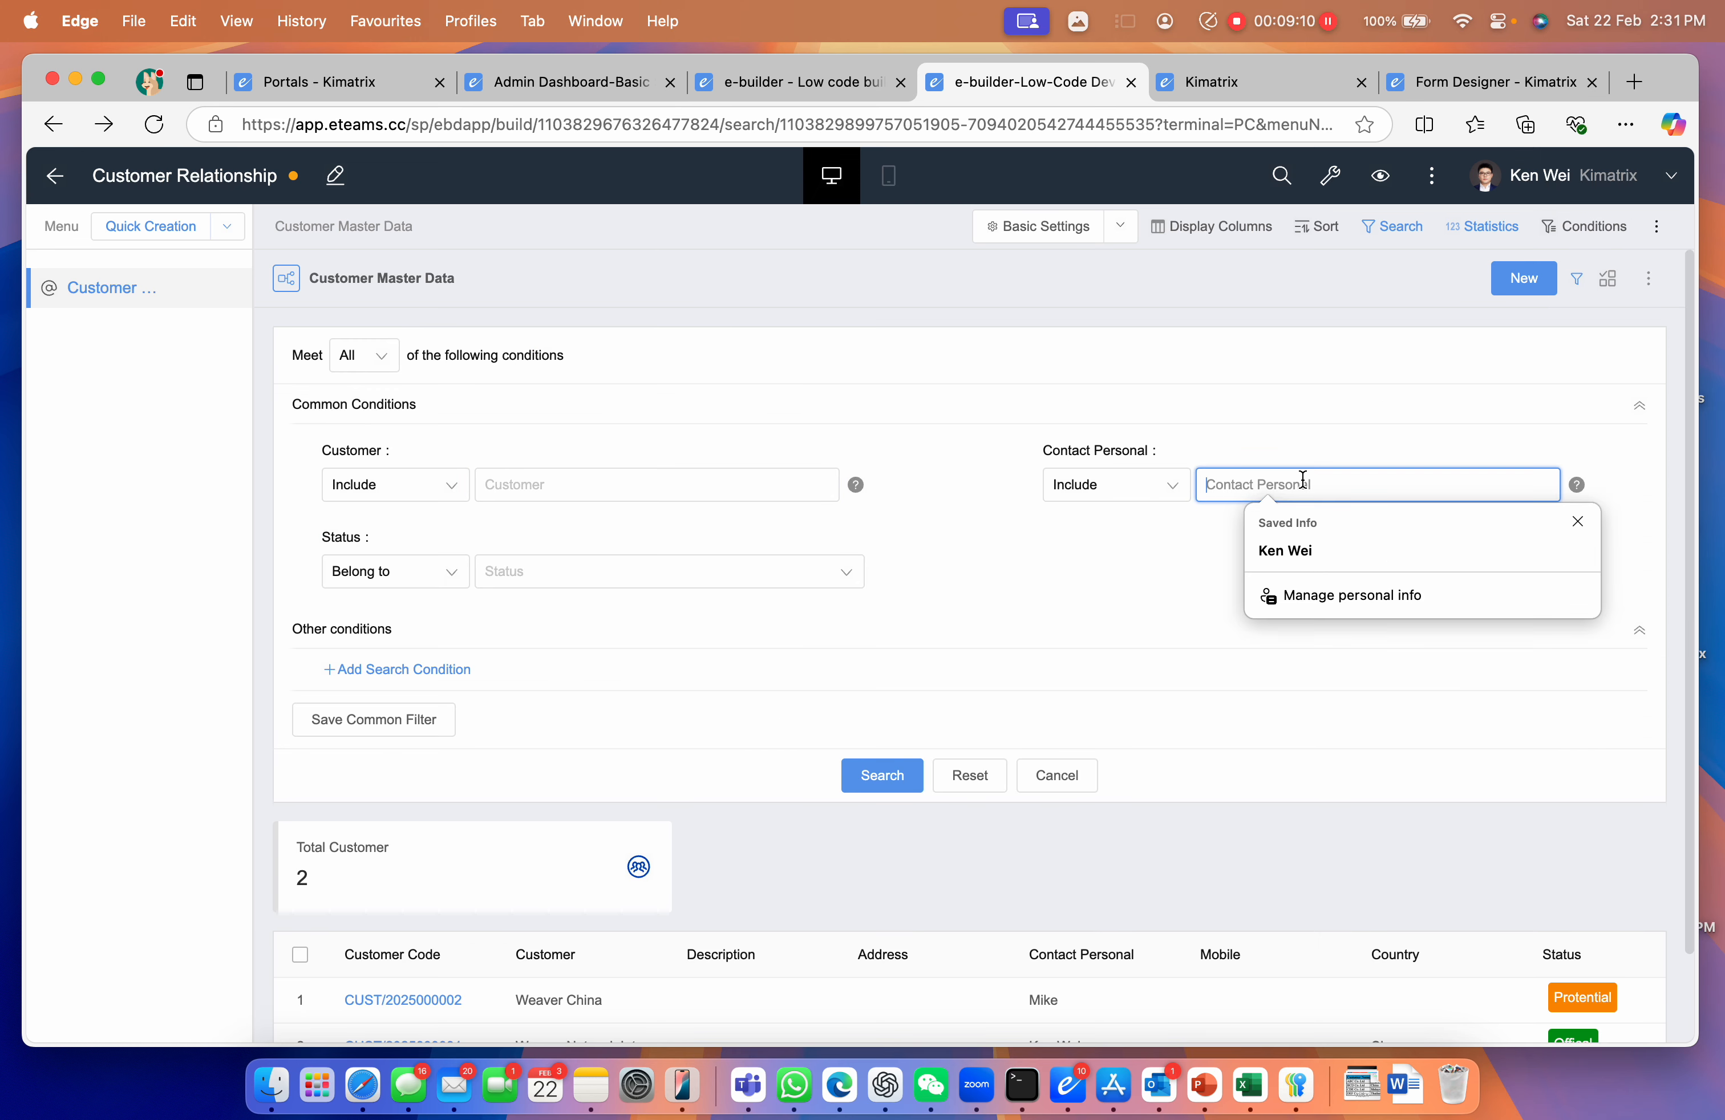
pyautogui.click(558, 575)
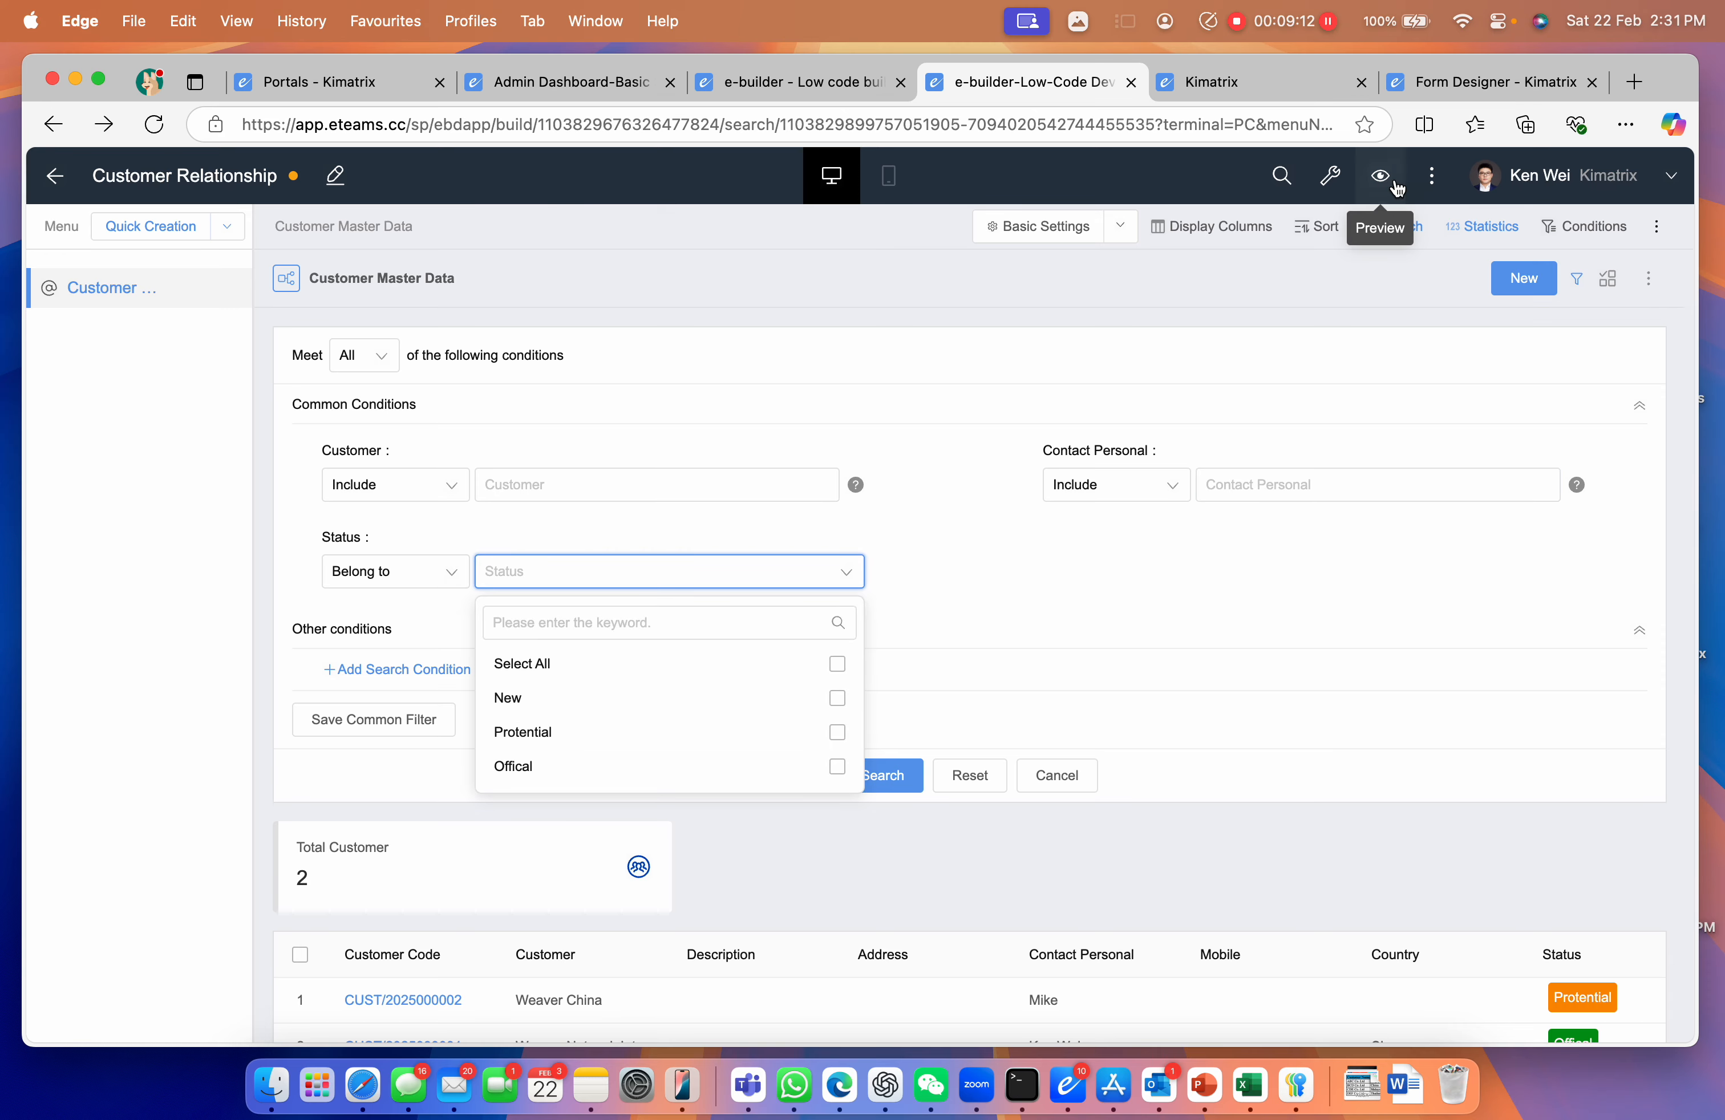
# In the app preview, search Customer for 'China', then open Customer List.xlsx from Downloads
pyautogui.click(1381, 177)
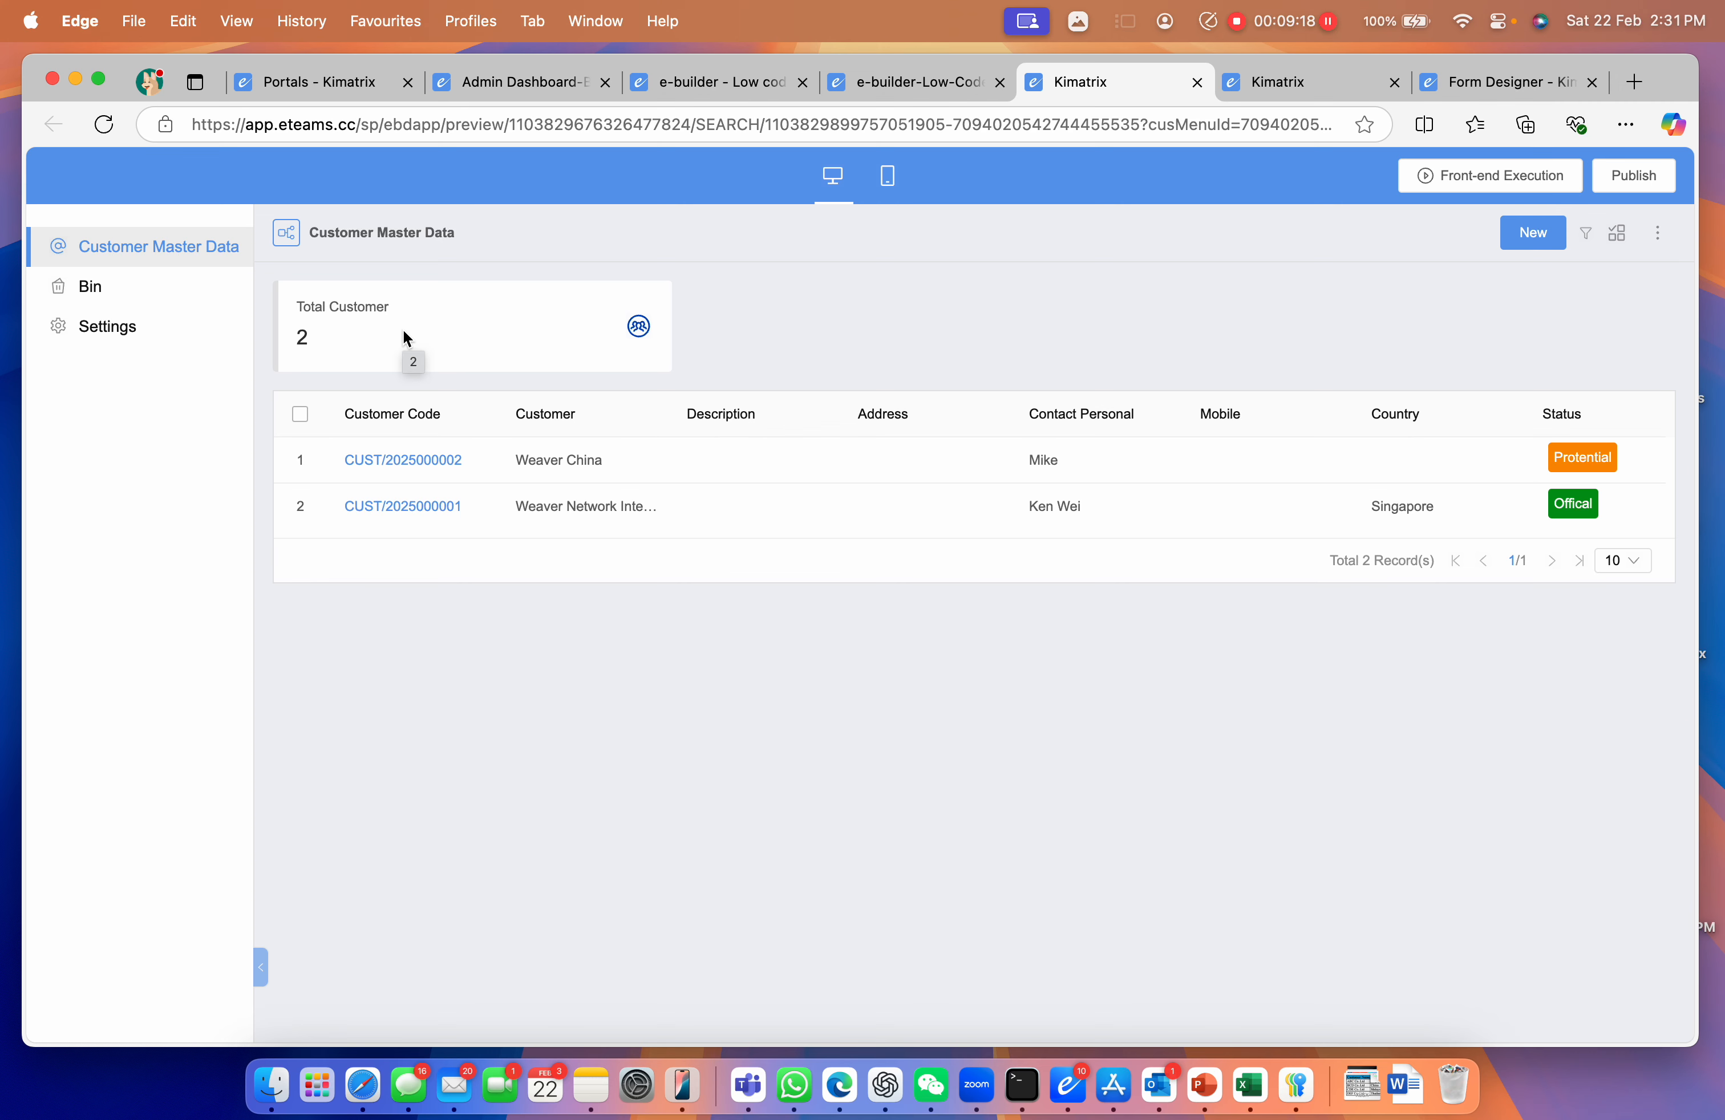
pyautogui.click(1587, 234)
pyautogui.click(652, 432)
pyautogui.write('China')
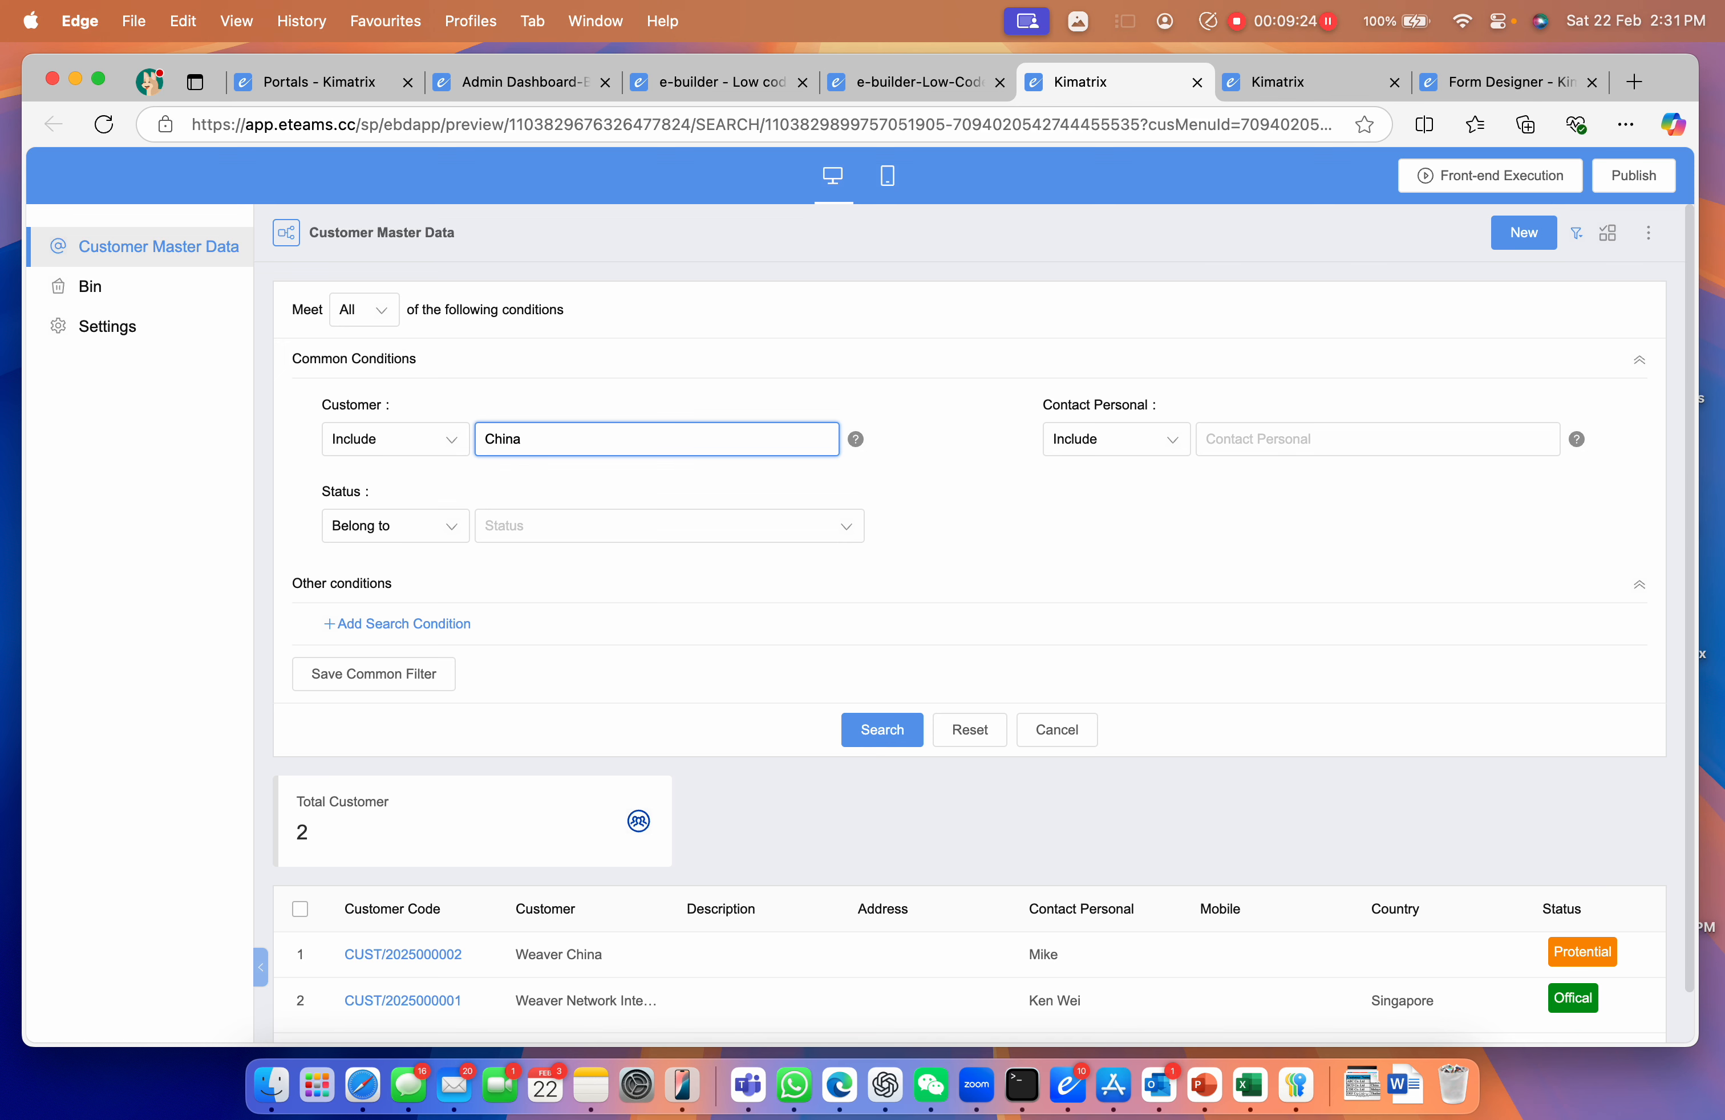
pyautogui.click(880, 729)
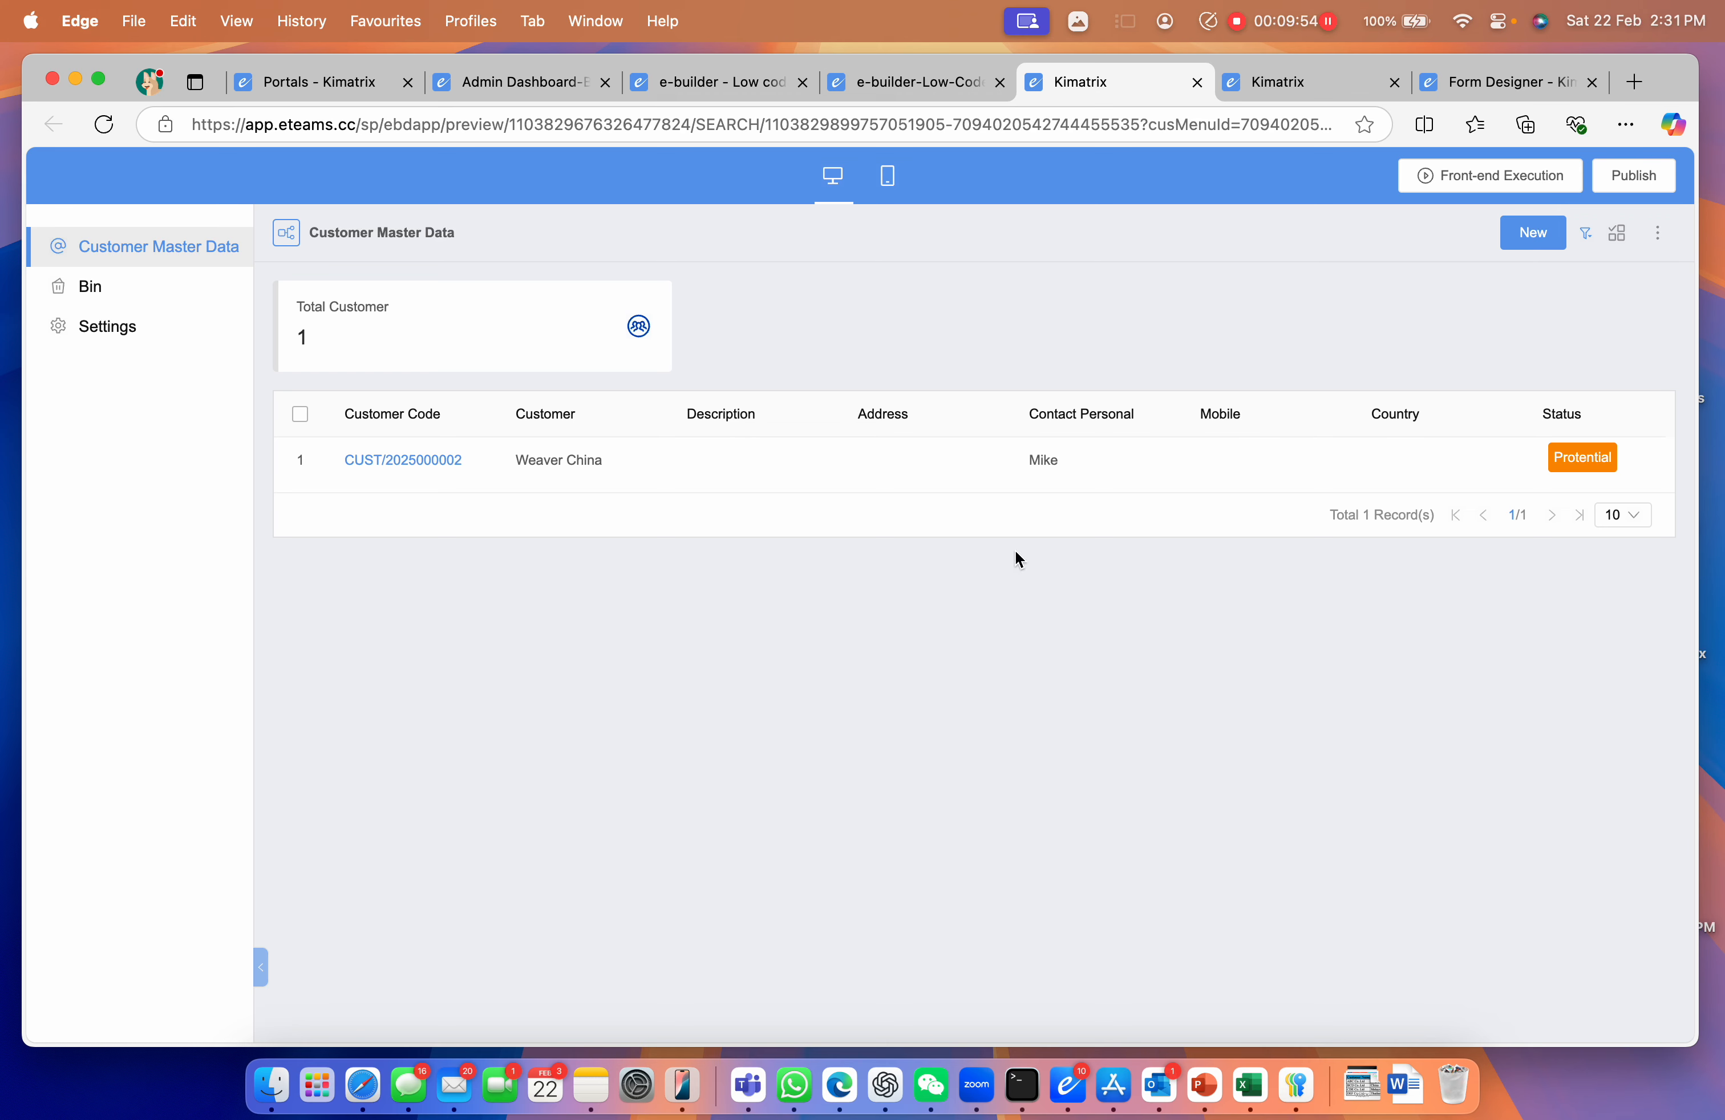
pyautogui.click(1358, 1065)
pyautogui.click(1410, 913)
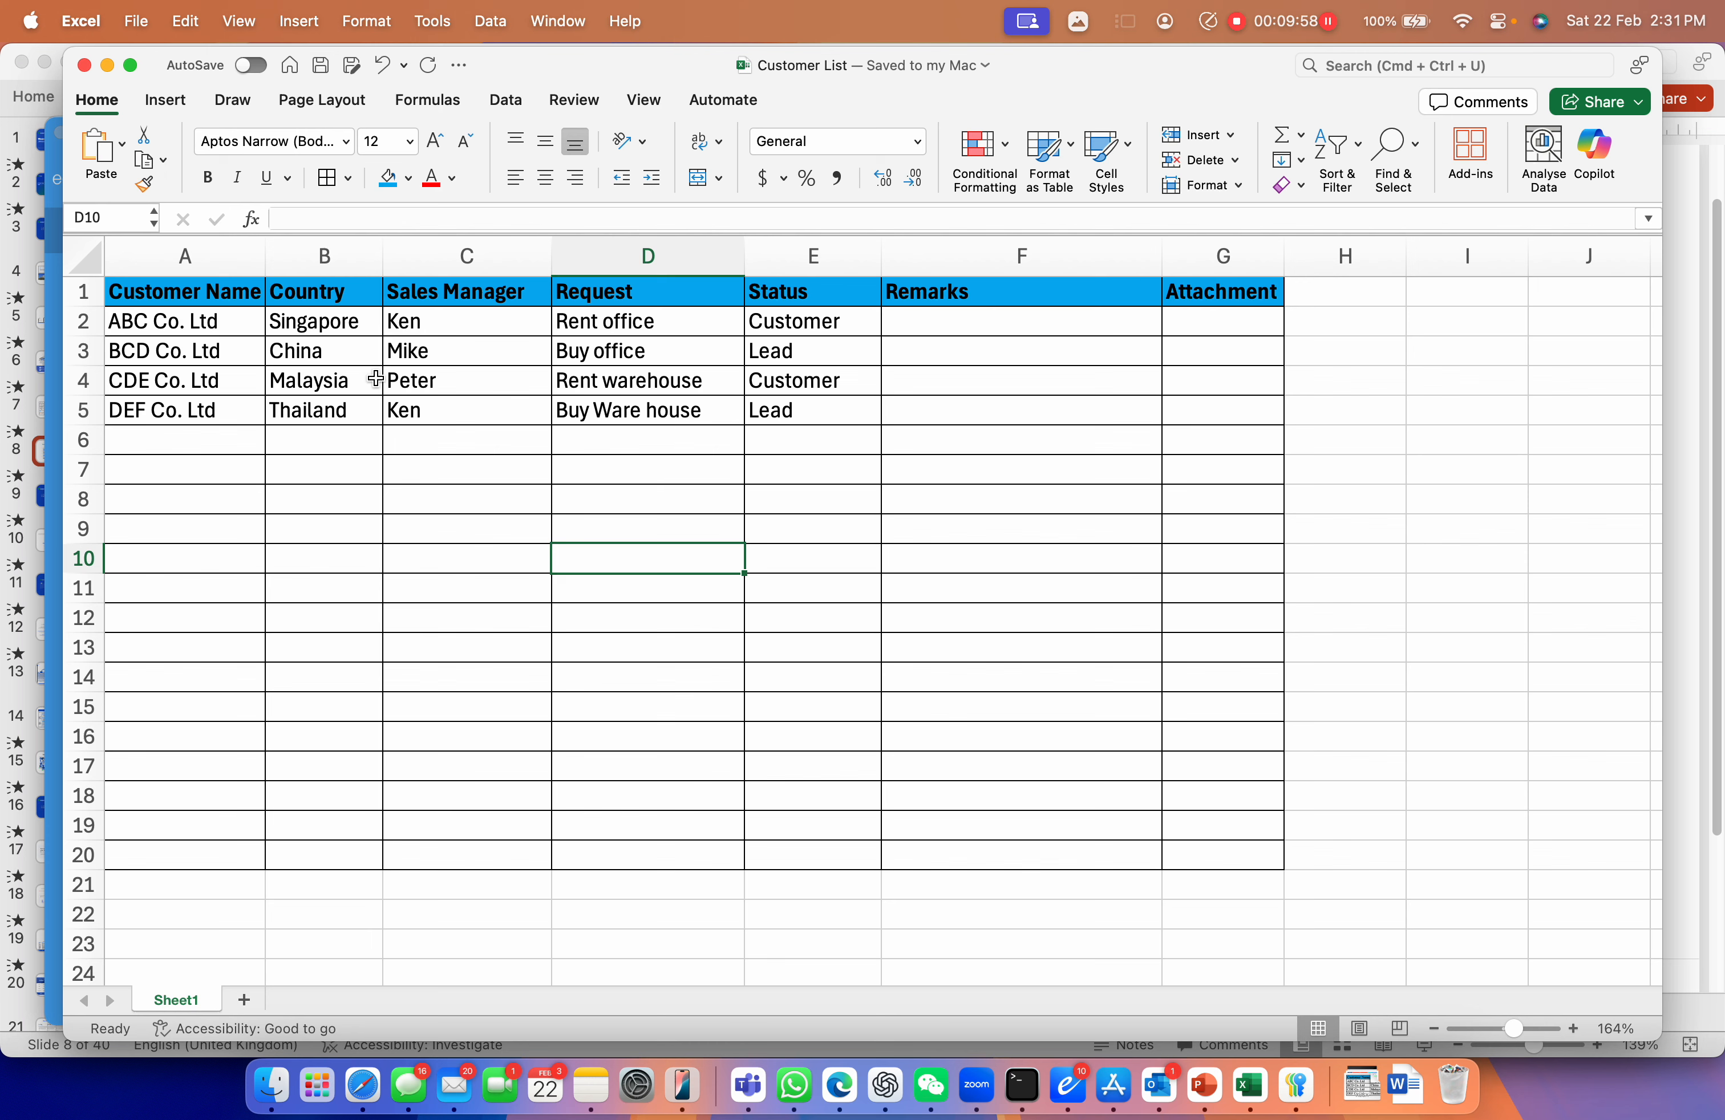
# Widen the Excel window, select the customer table A1:G15, then switch back to the browser
pyautogui.moveTo(64, 357); pyautogui.dragTo(13, 365)
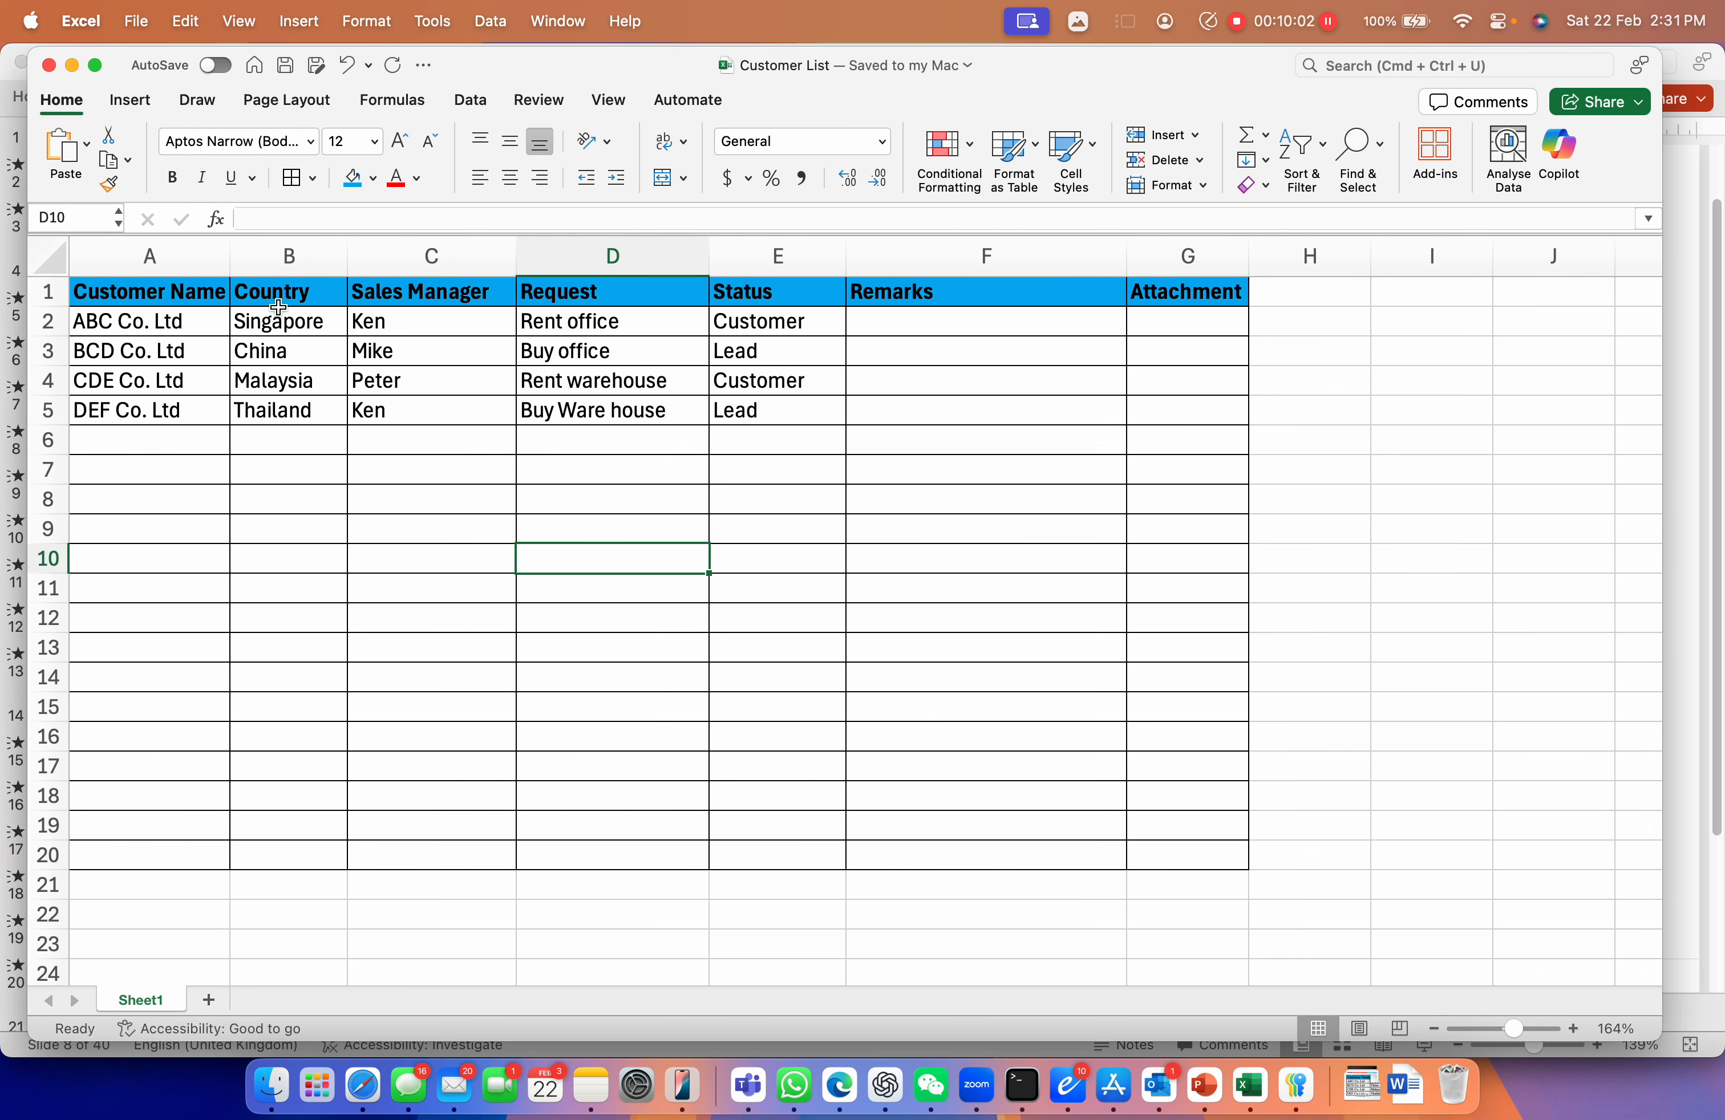
pyautogui.moveTo(138, 298); pyautogui.dragTo(1149, 494)
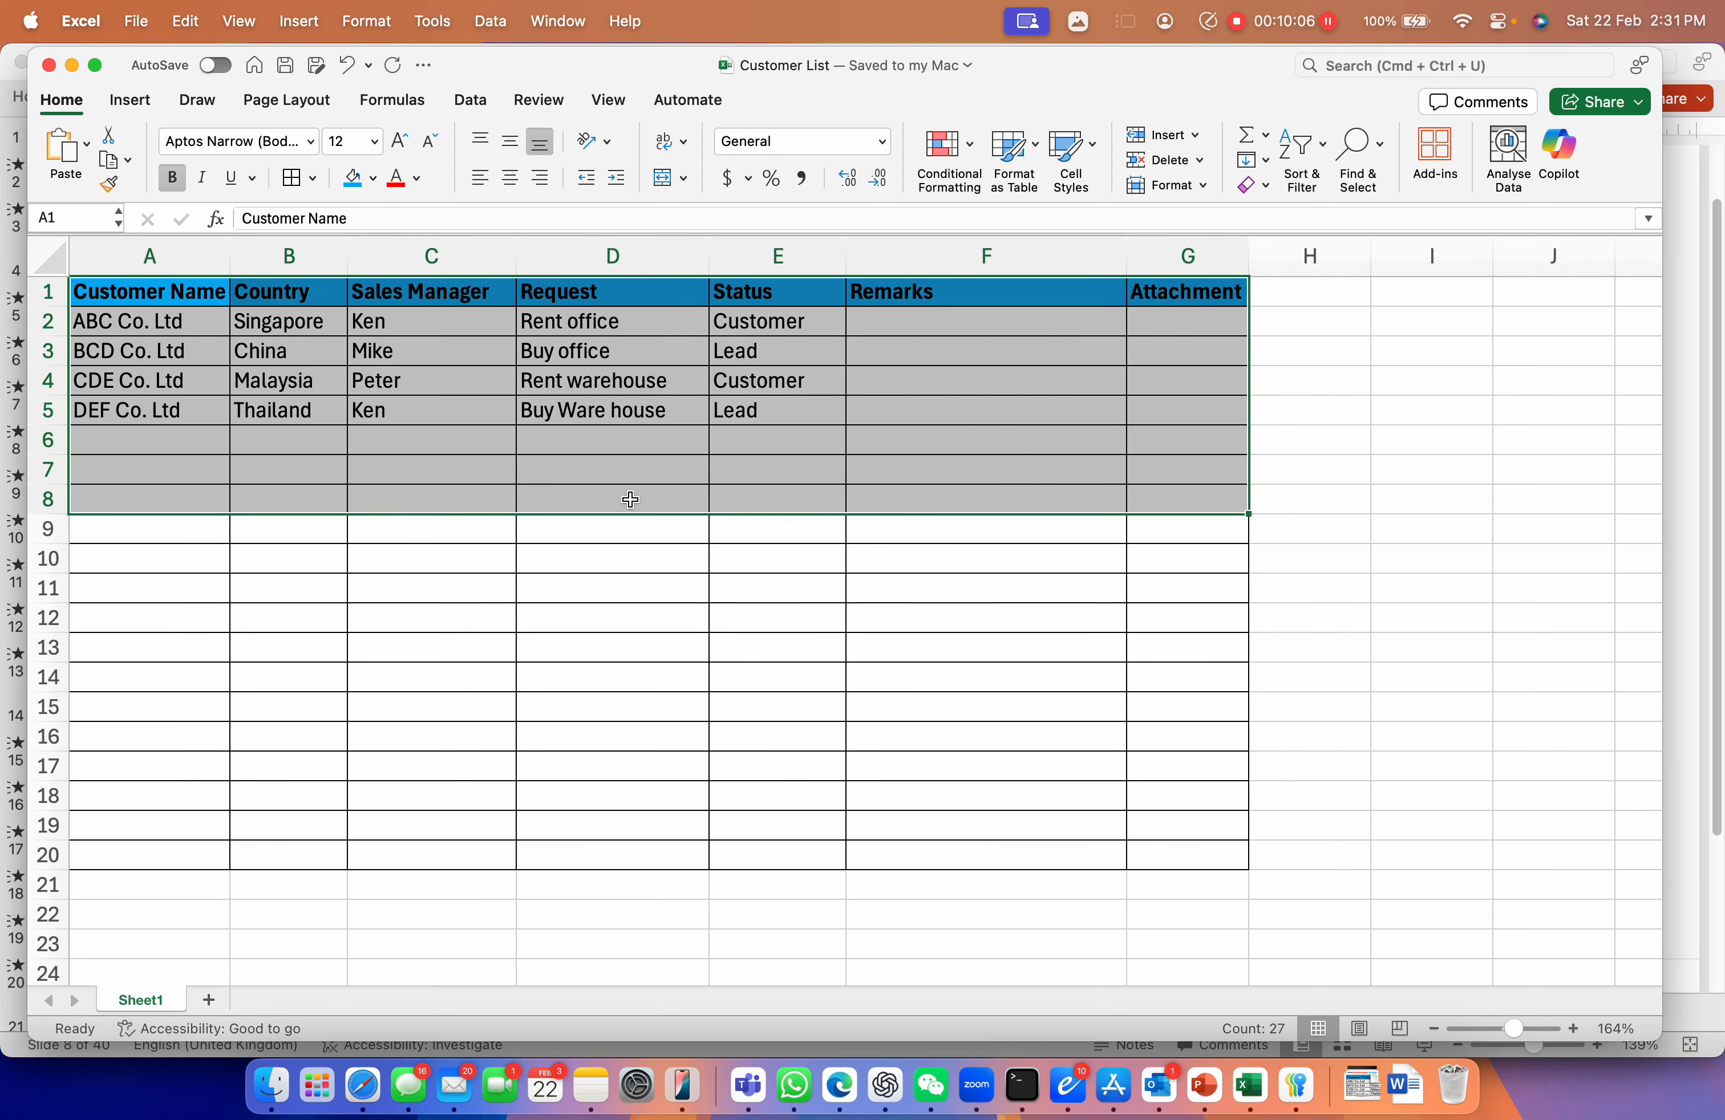
pyautogui.click(619, 521)
pyautogui.click(89, 293)
pyautogui.moveTo(89, 294); pyautogui.dragTo(1134, 718)
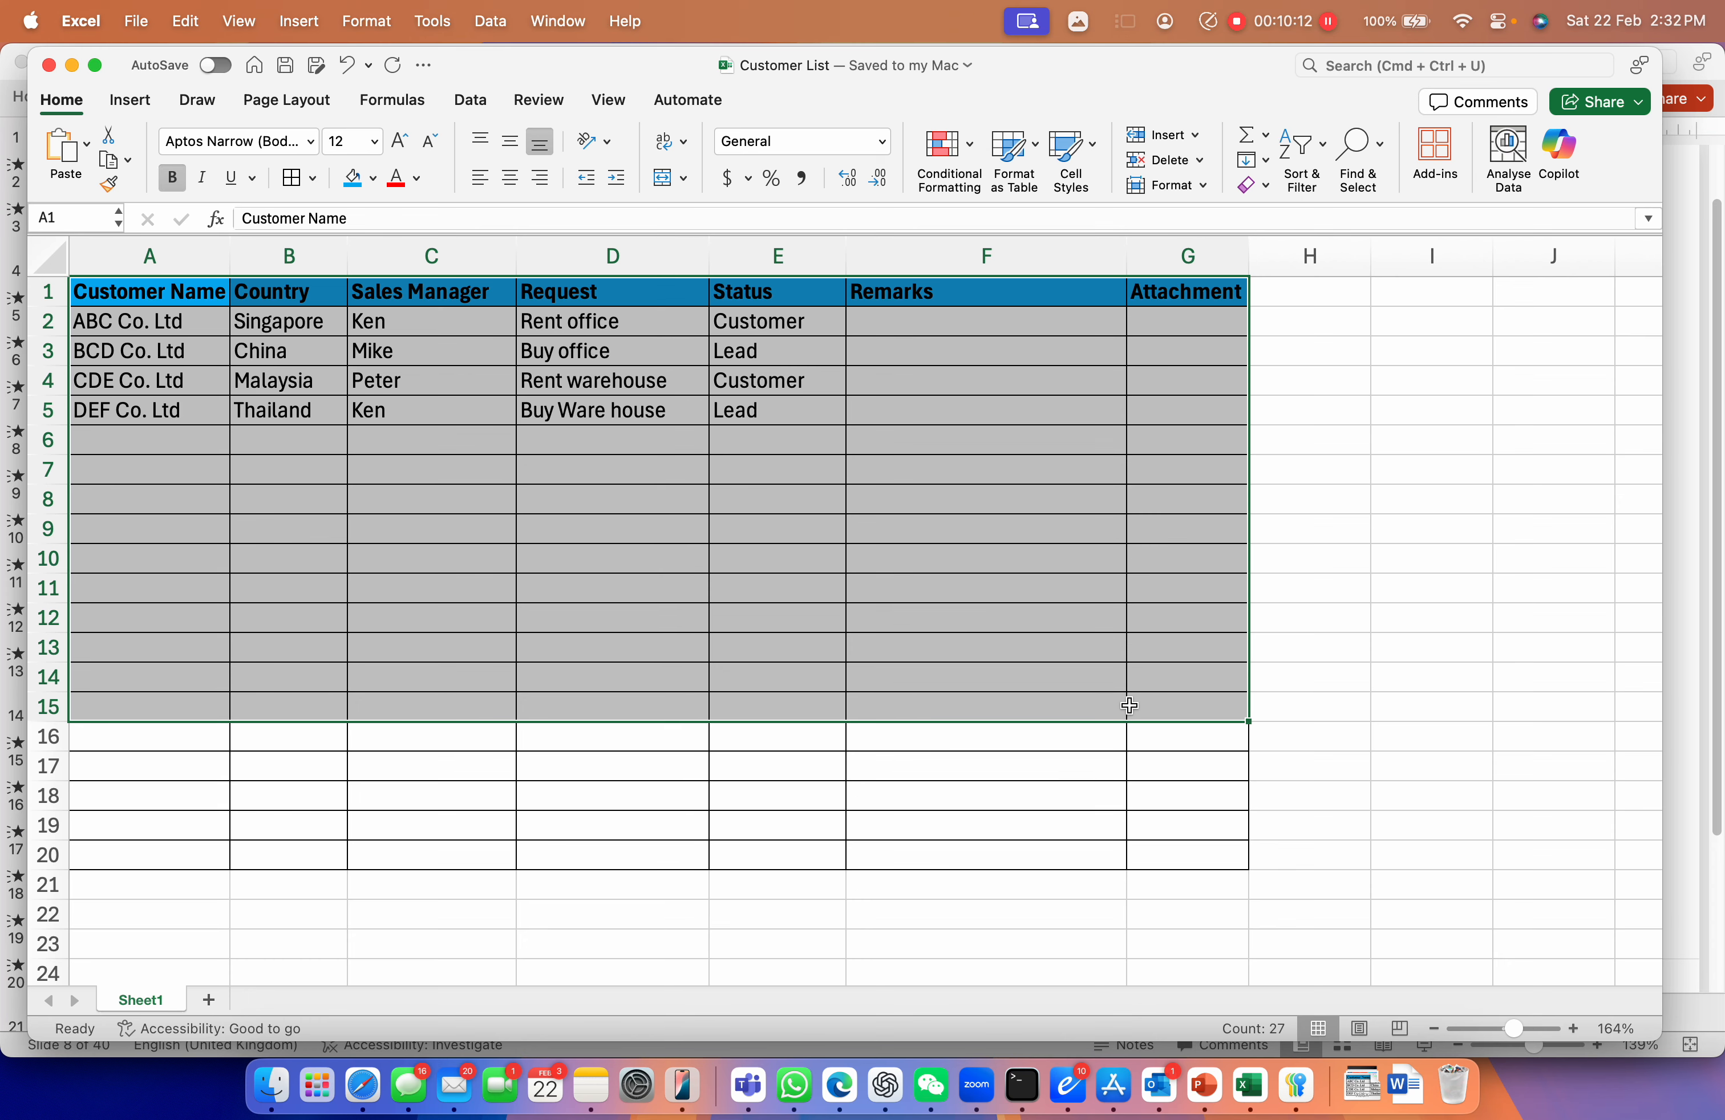
pyautogui.hotkey('ctrl', 'Right')
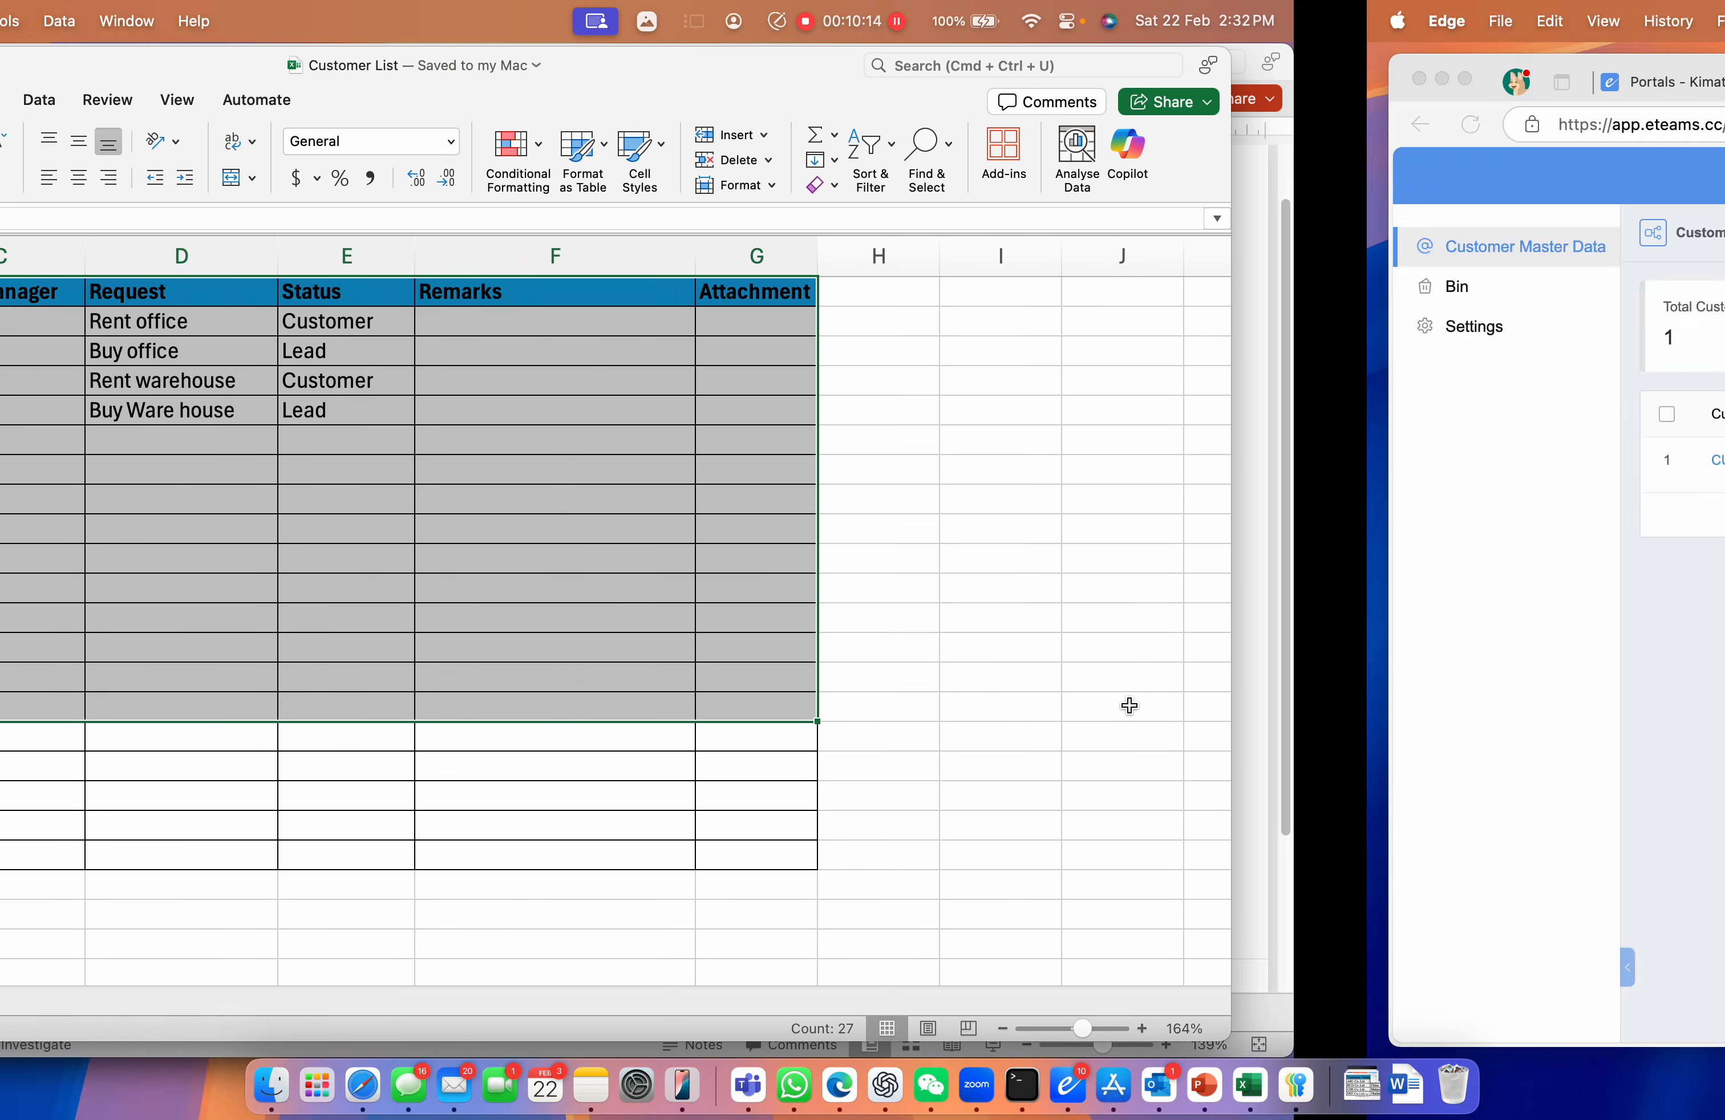
# In form administration, start a new form using Create from Excel
pyautogui.click(920, 78)
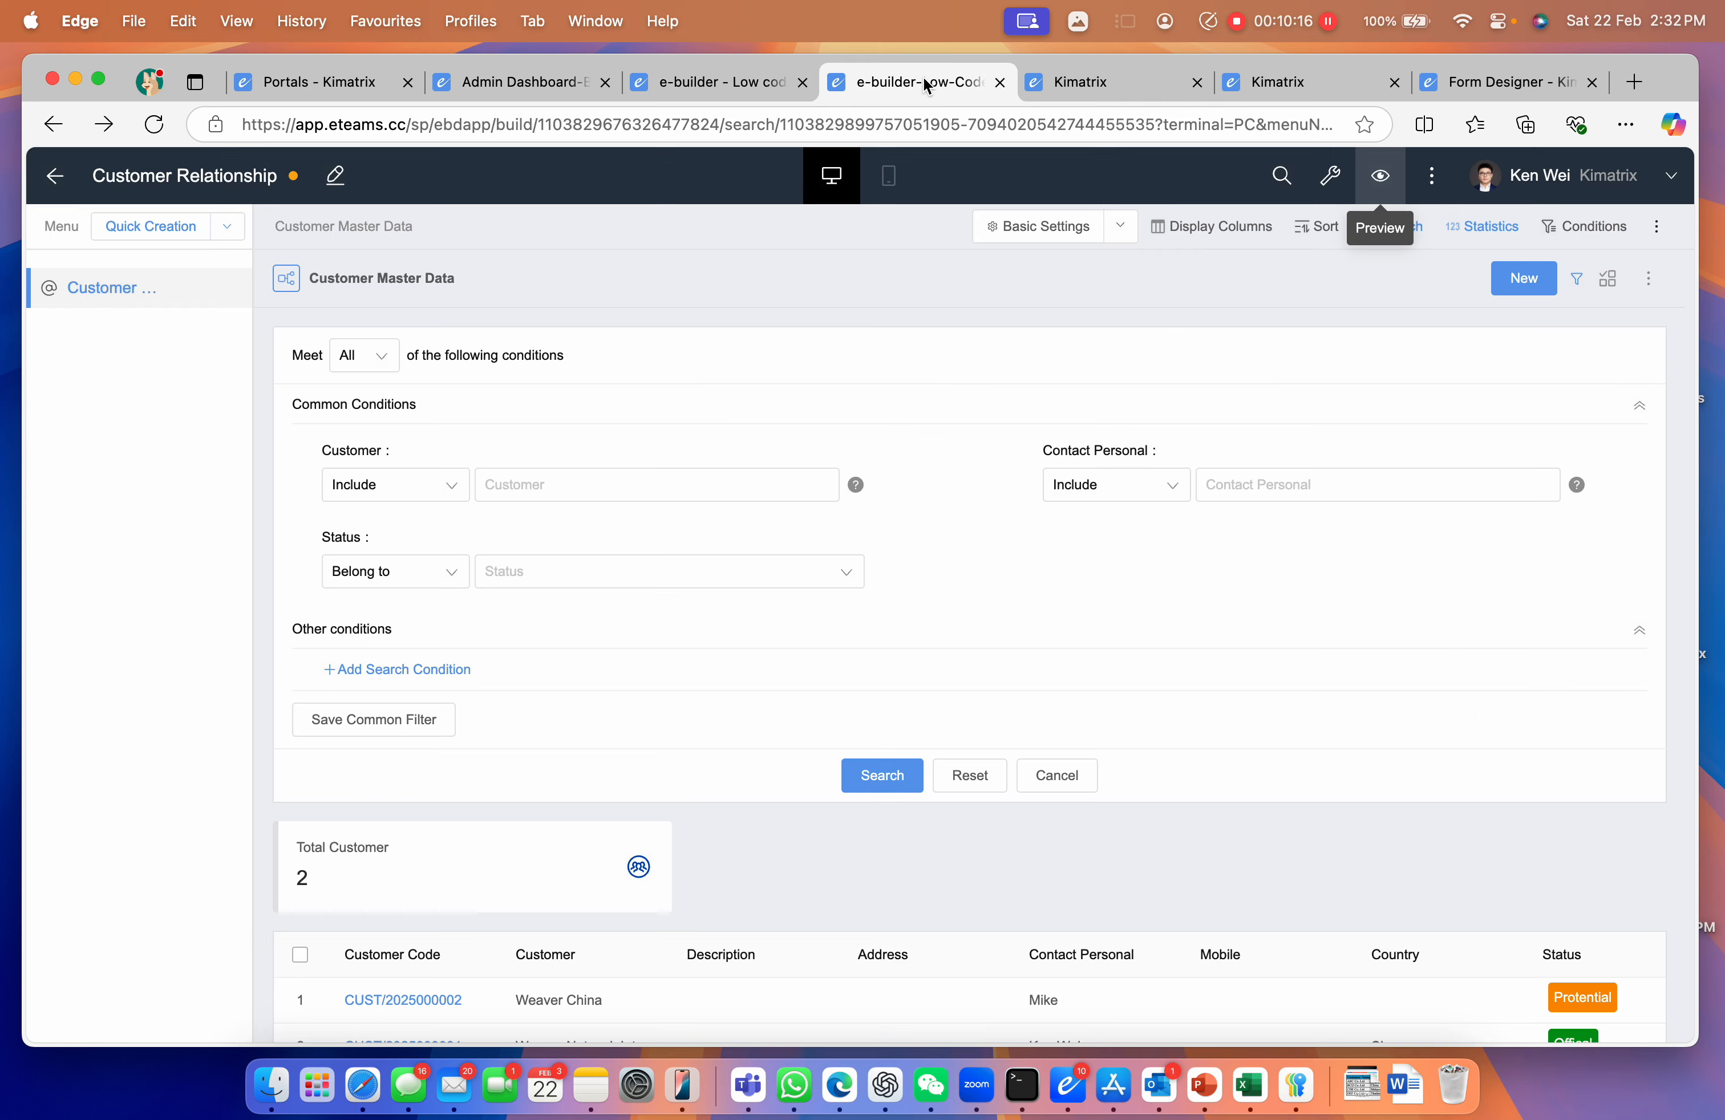
pyautogui.click(1332, 182)
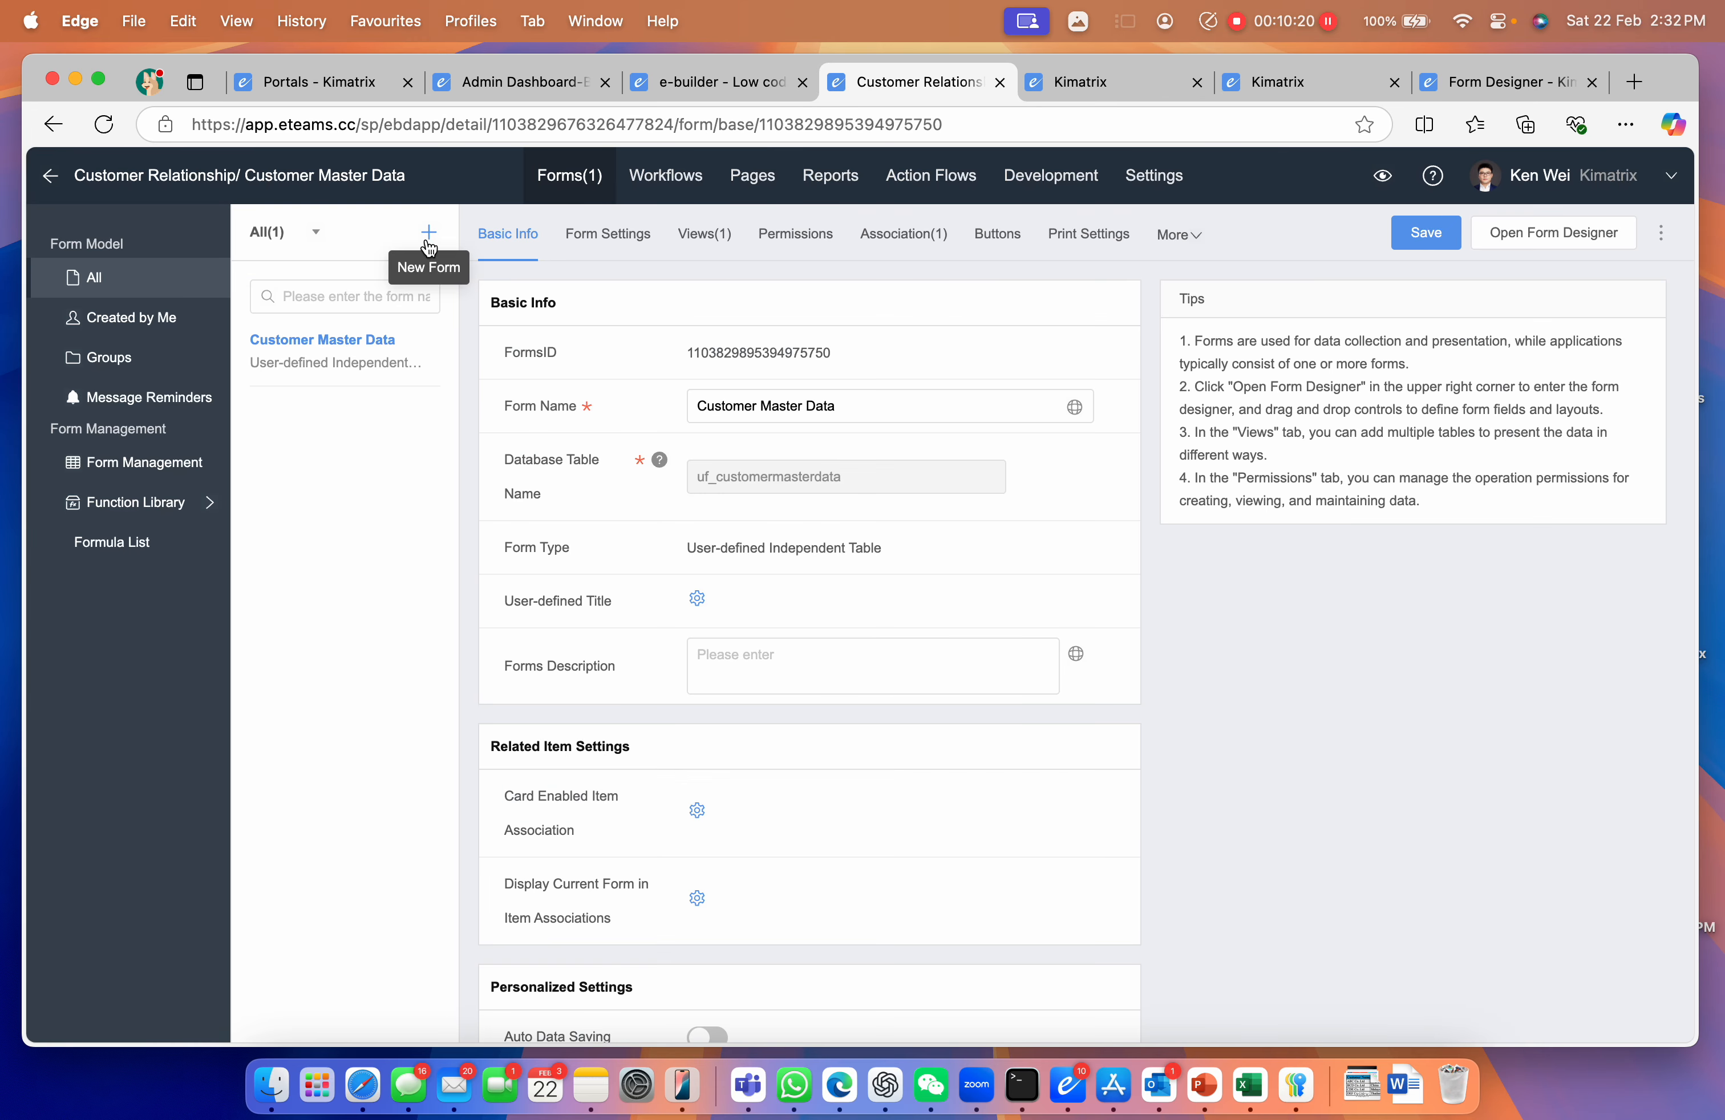
pyautogui.click(428, 235)
pyautogui.click(619, 581)
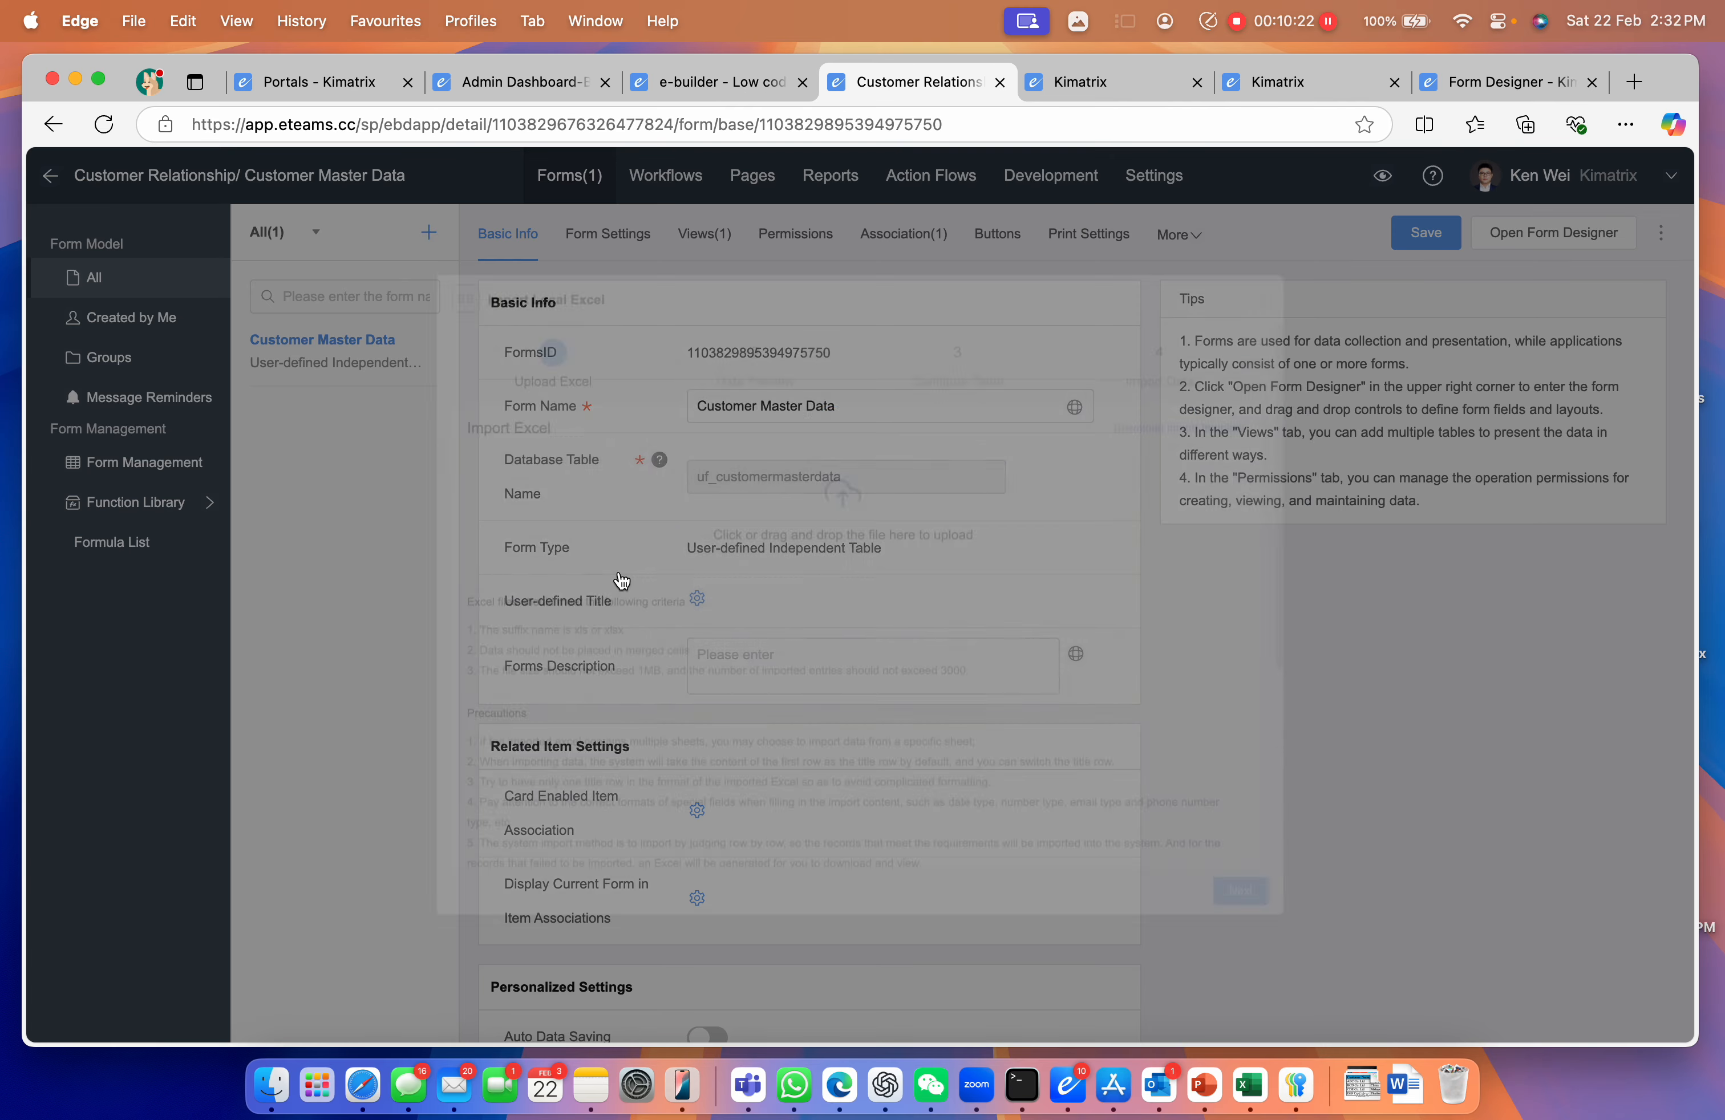
# Upload Customer List.xlsx and advance to the Configure Table step
pyautogui.click(1361, 1083)
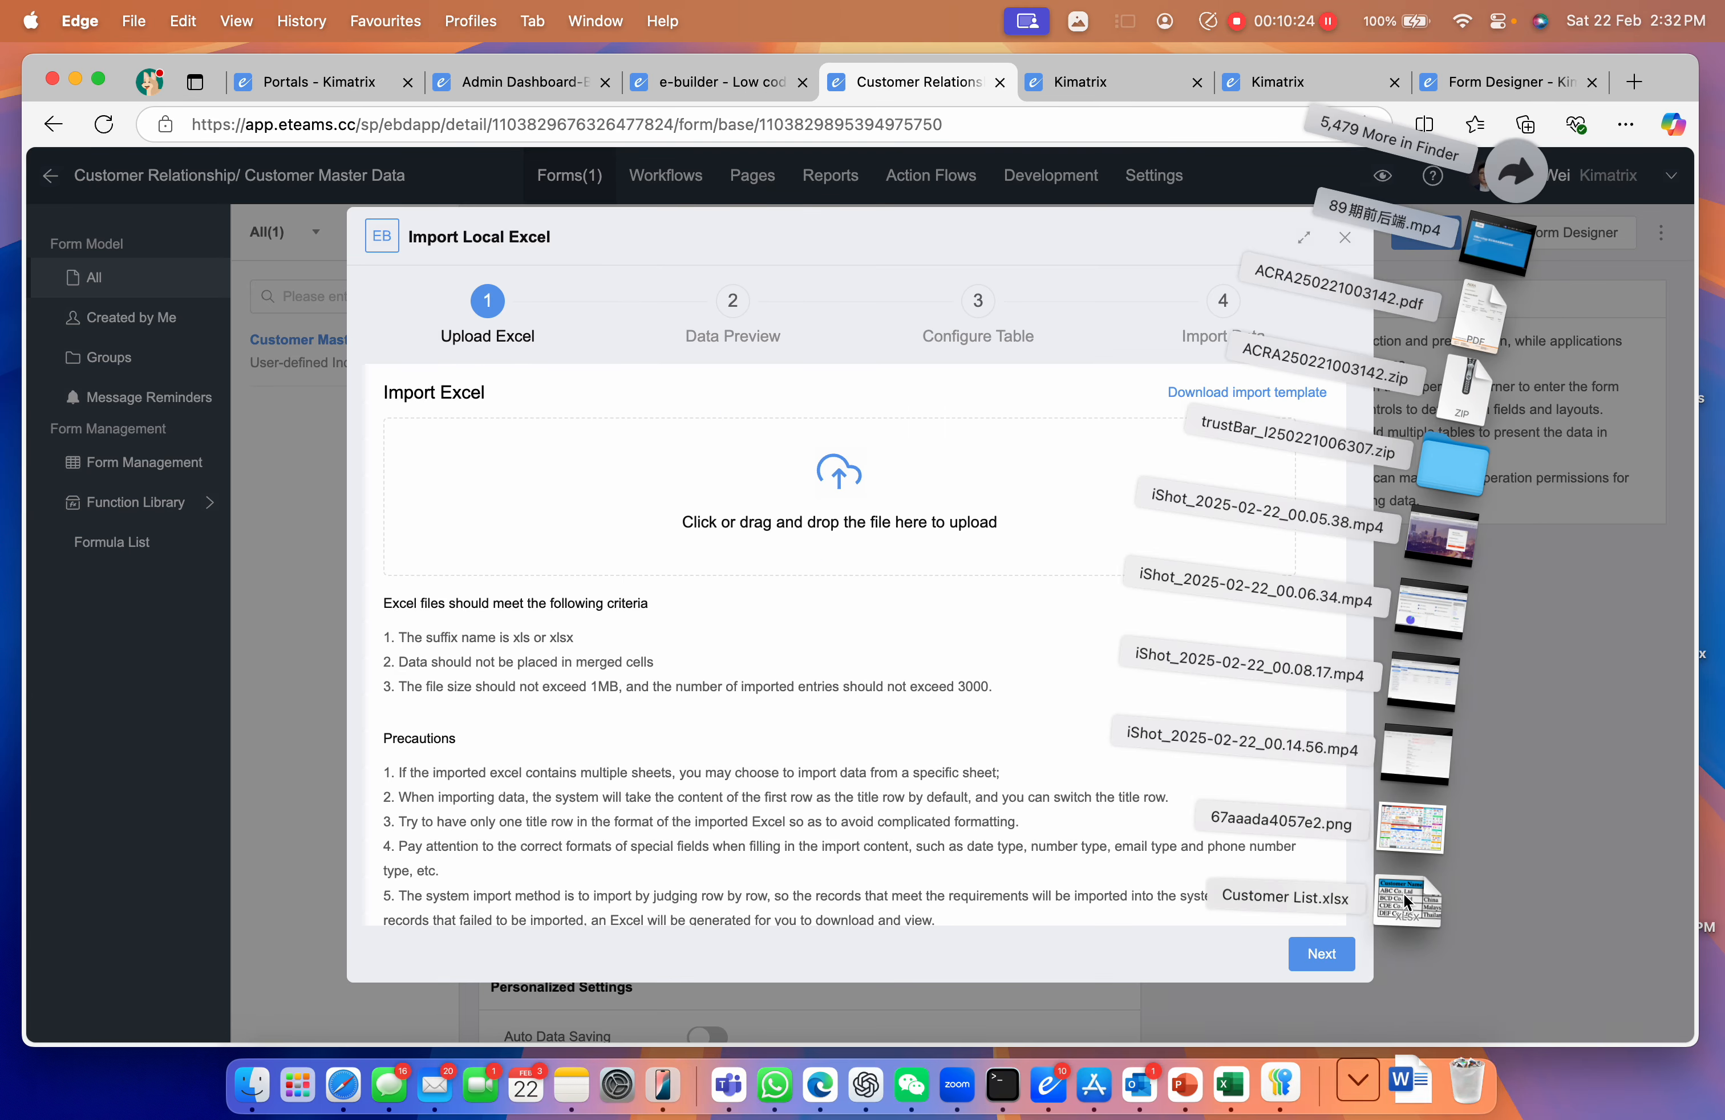
pyautogui.moveTo(1421, 909); pyautogui.dragTo(895, 558)
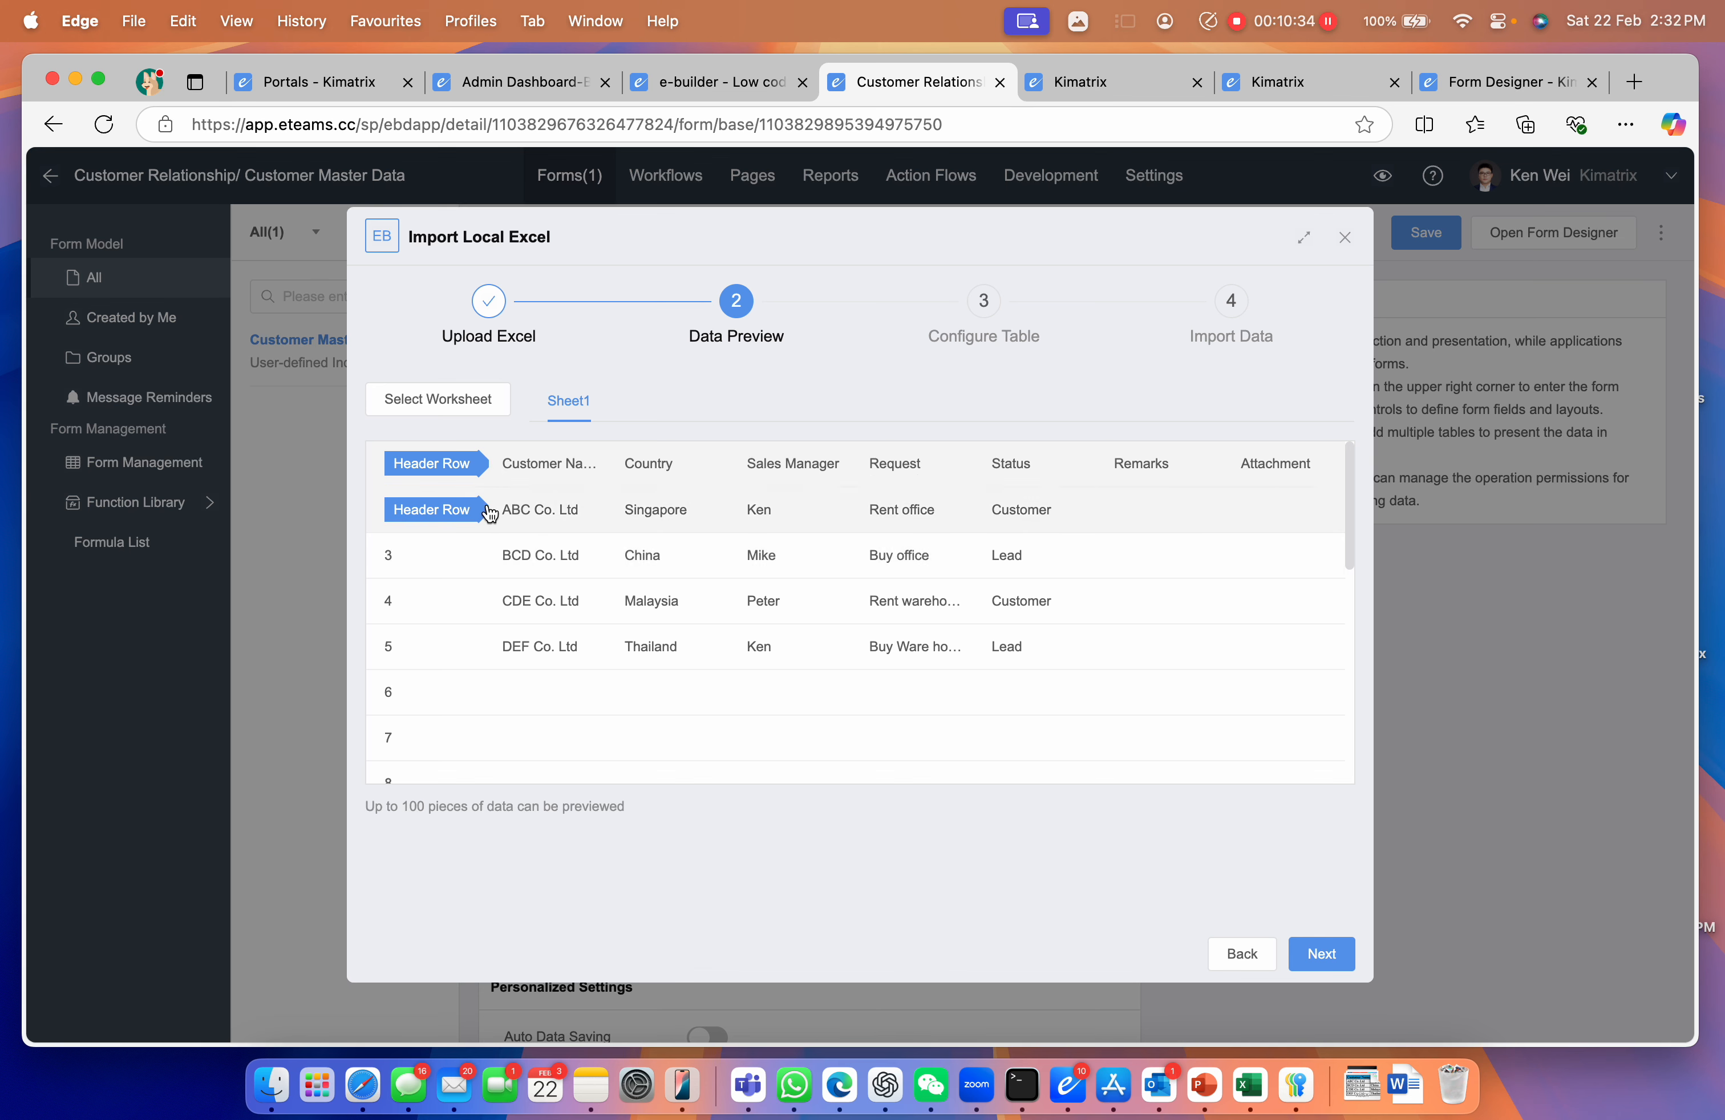
pyautogui.scroll(-7, 845, 718)
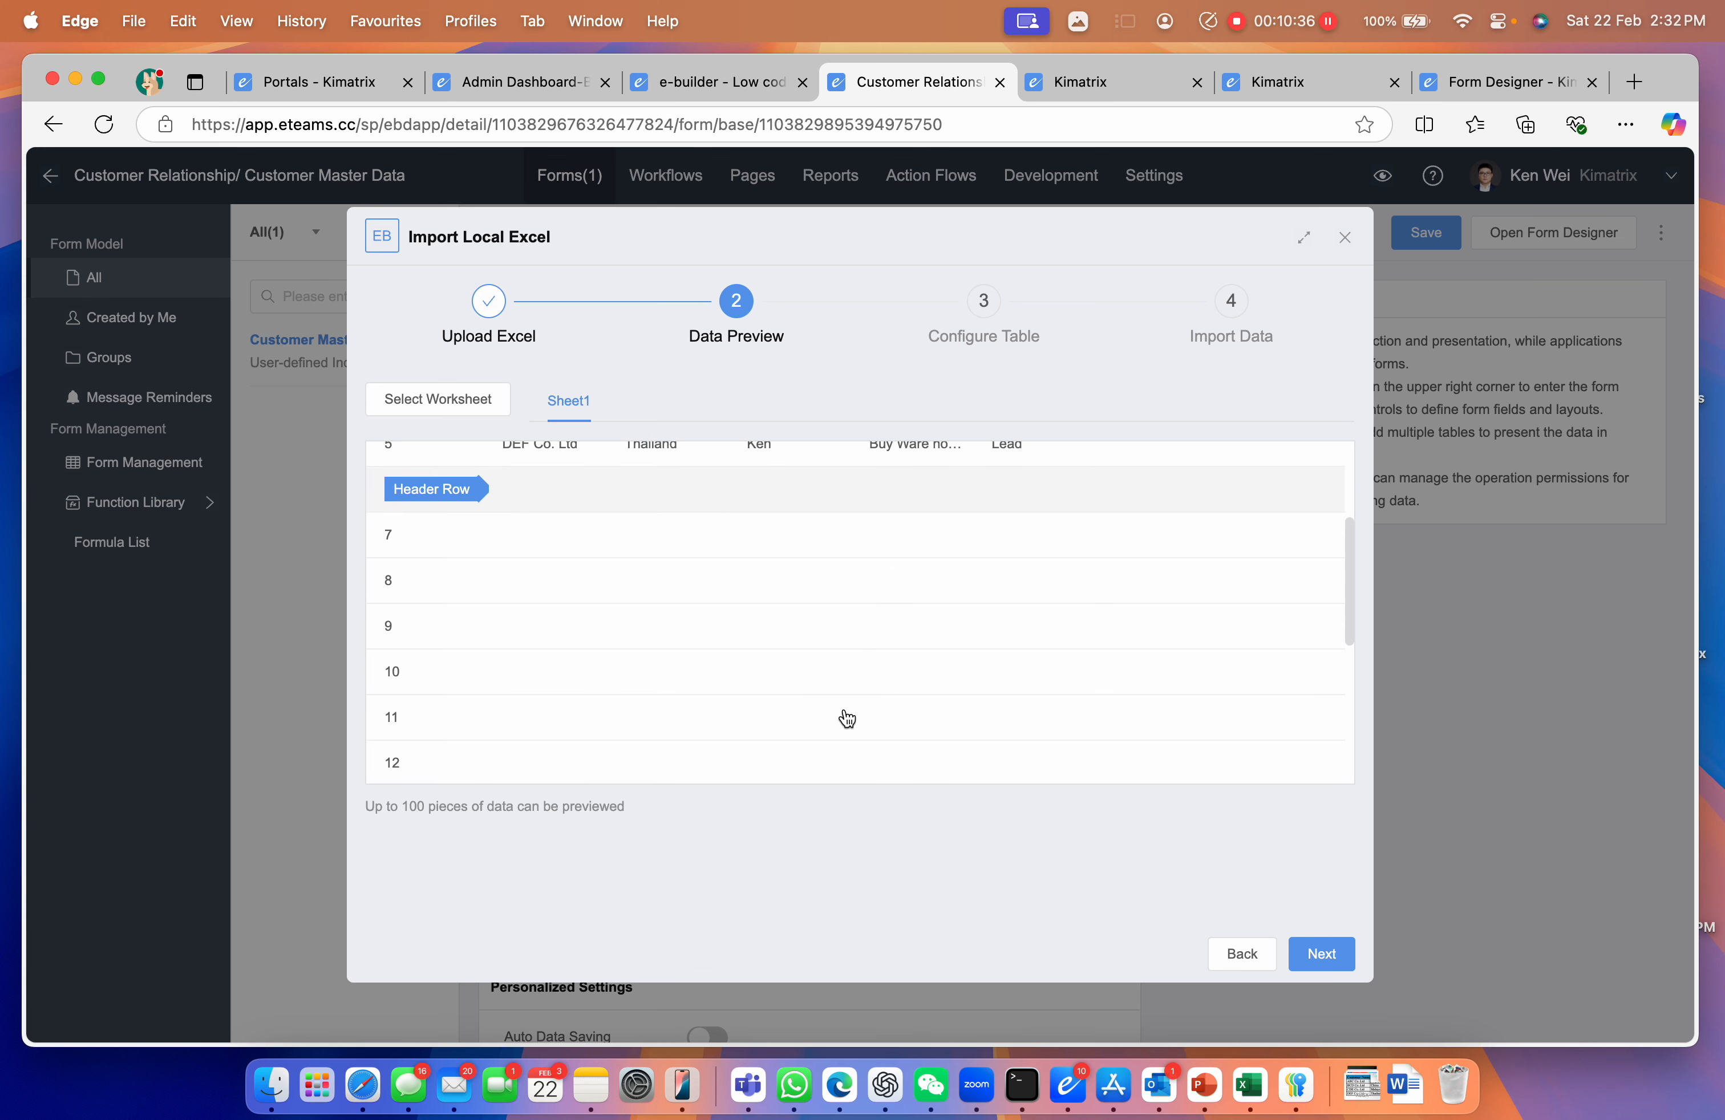
pyautogui.scroll(7, 846, 719)
pyautogui.click(1328, 961)
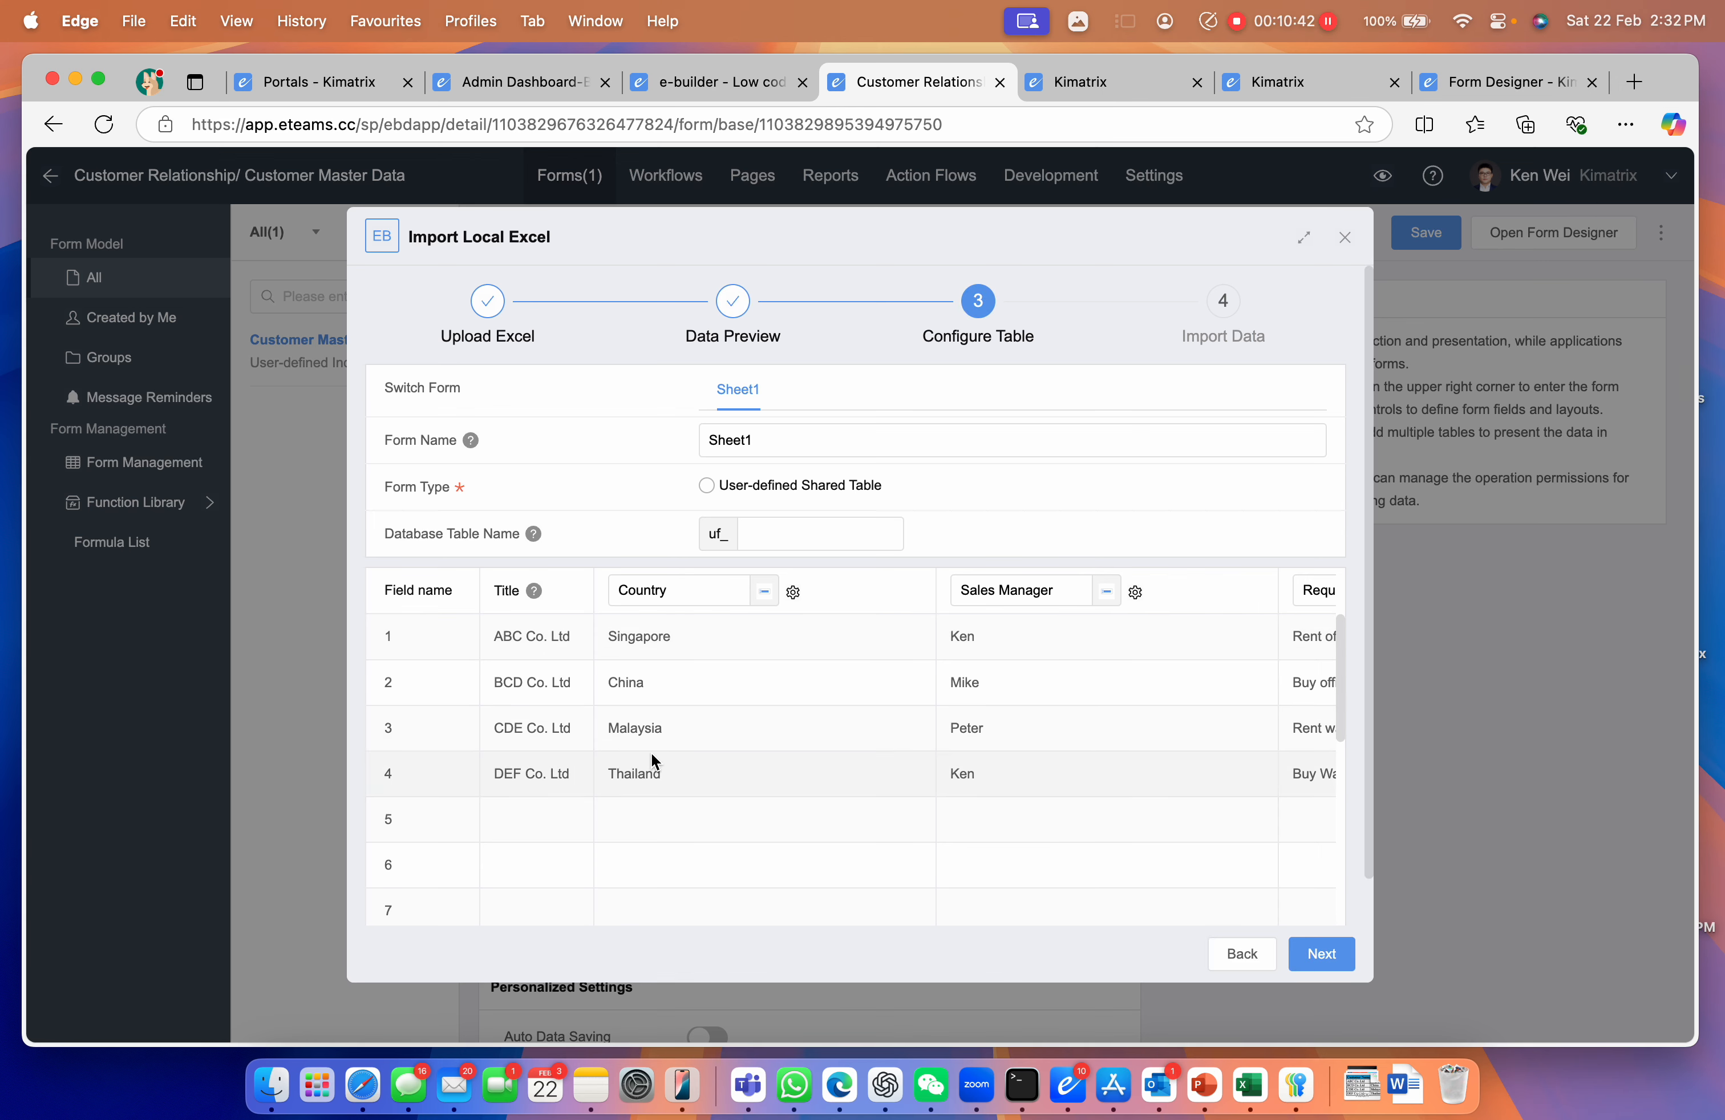
# Change the Country column's field type to Country and save the field
pyautogui.click(793, 593)
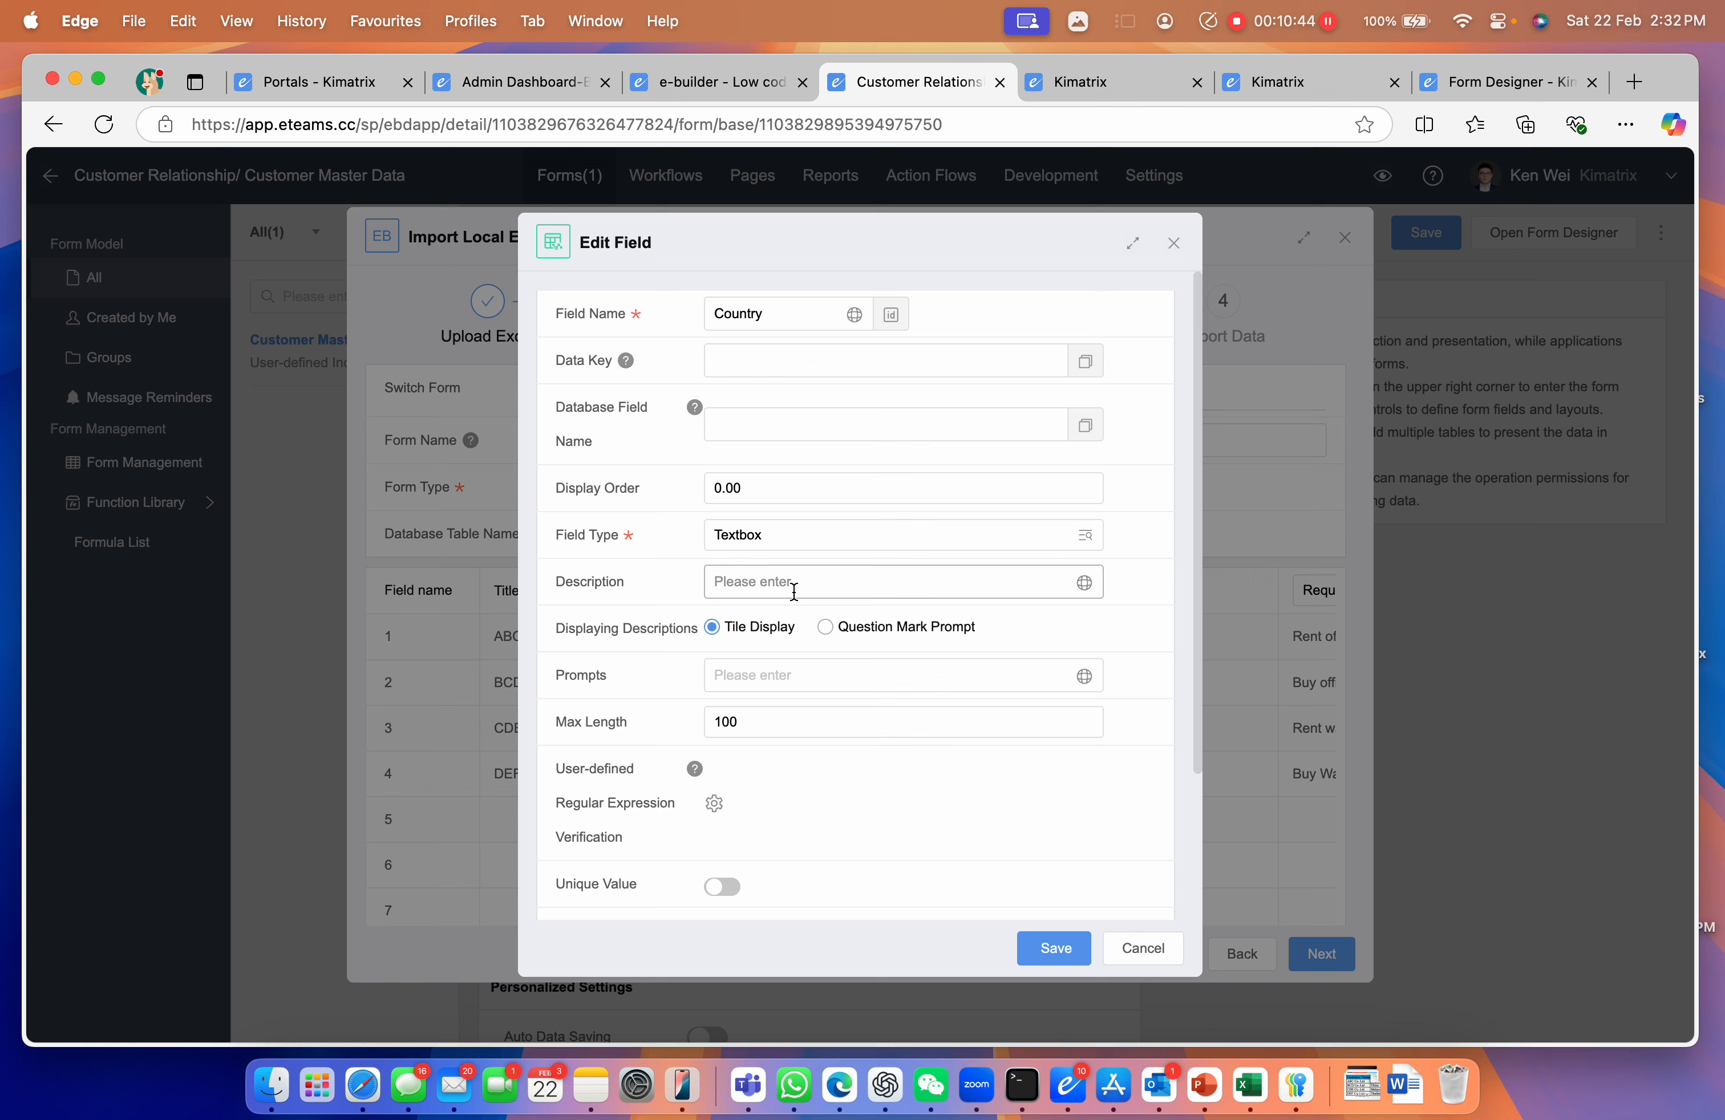
pyautogui.click(853, 533)
pyautogui.scroll(-15, 883, 714)
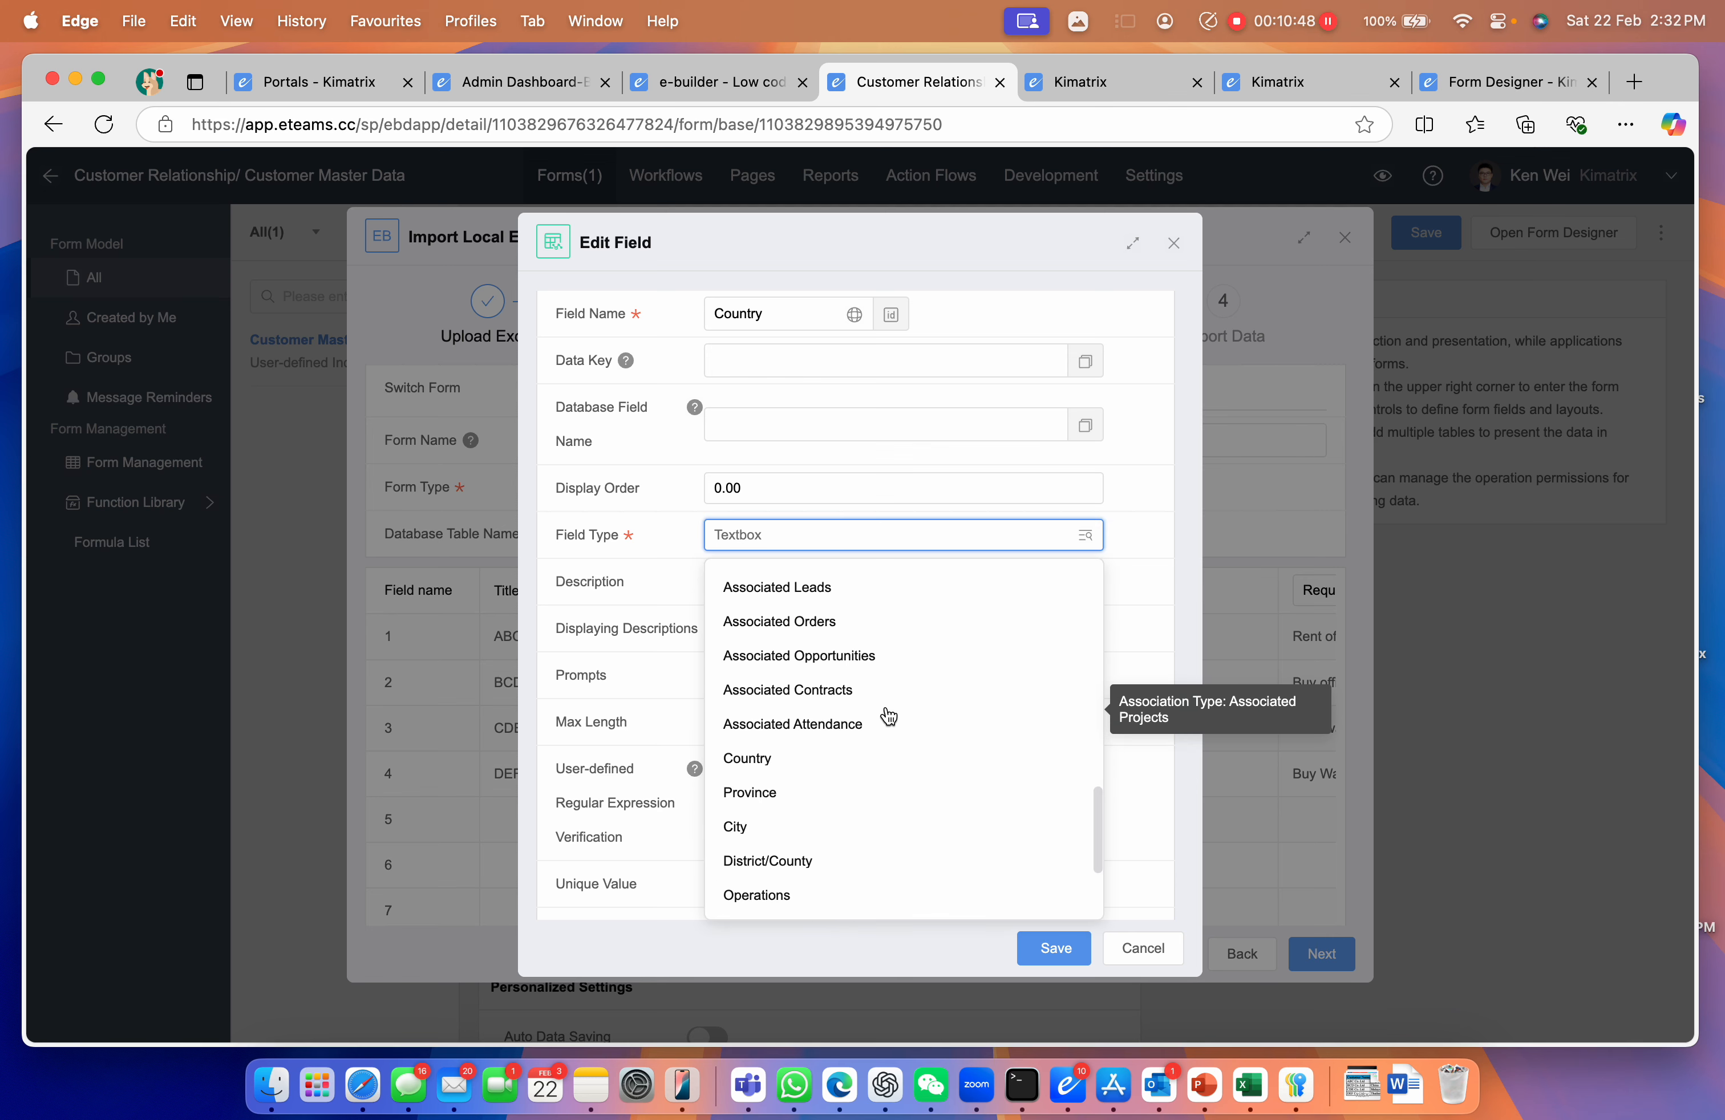
pyautogui.click(763, 758)
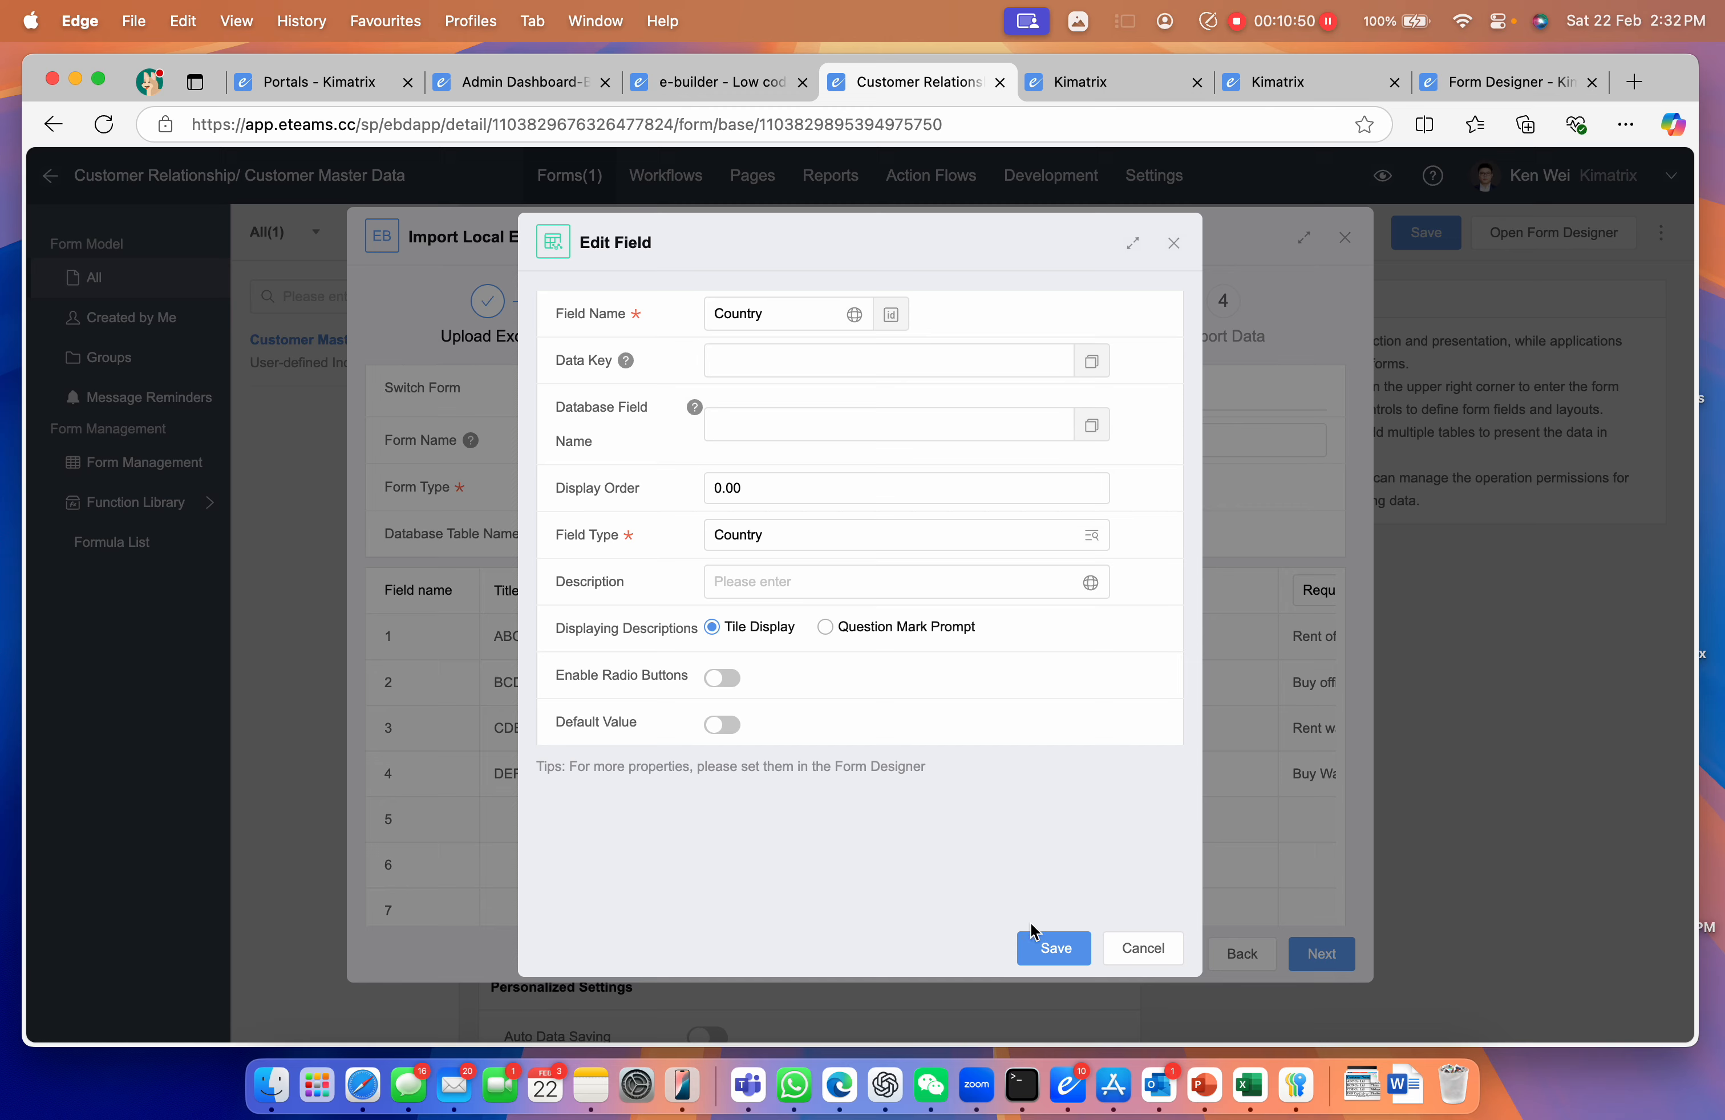
pyautogui.click(1042, 941)
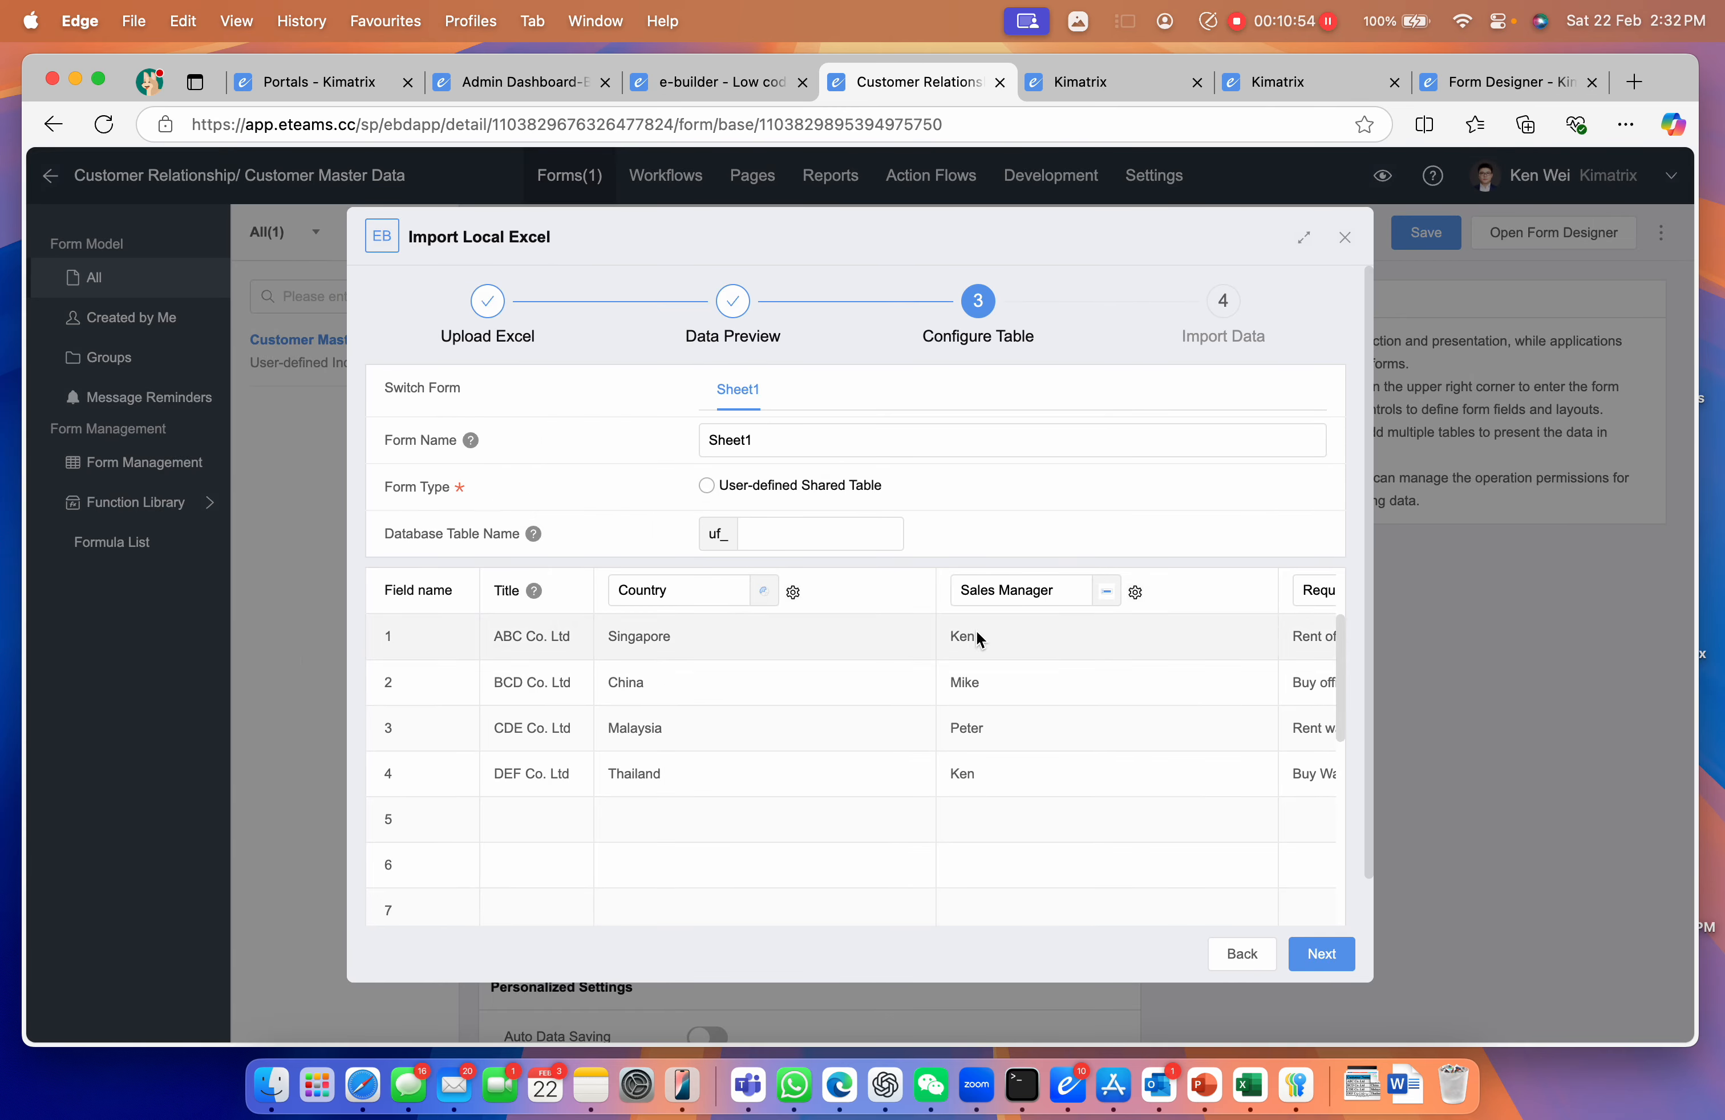
# Review the field type options for the Sales Manager and Request columns
pyautogui.click(1104, 602)
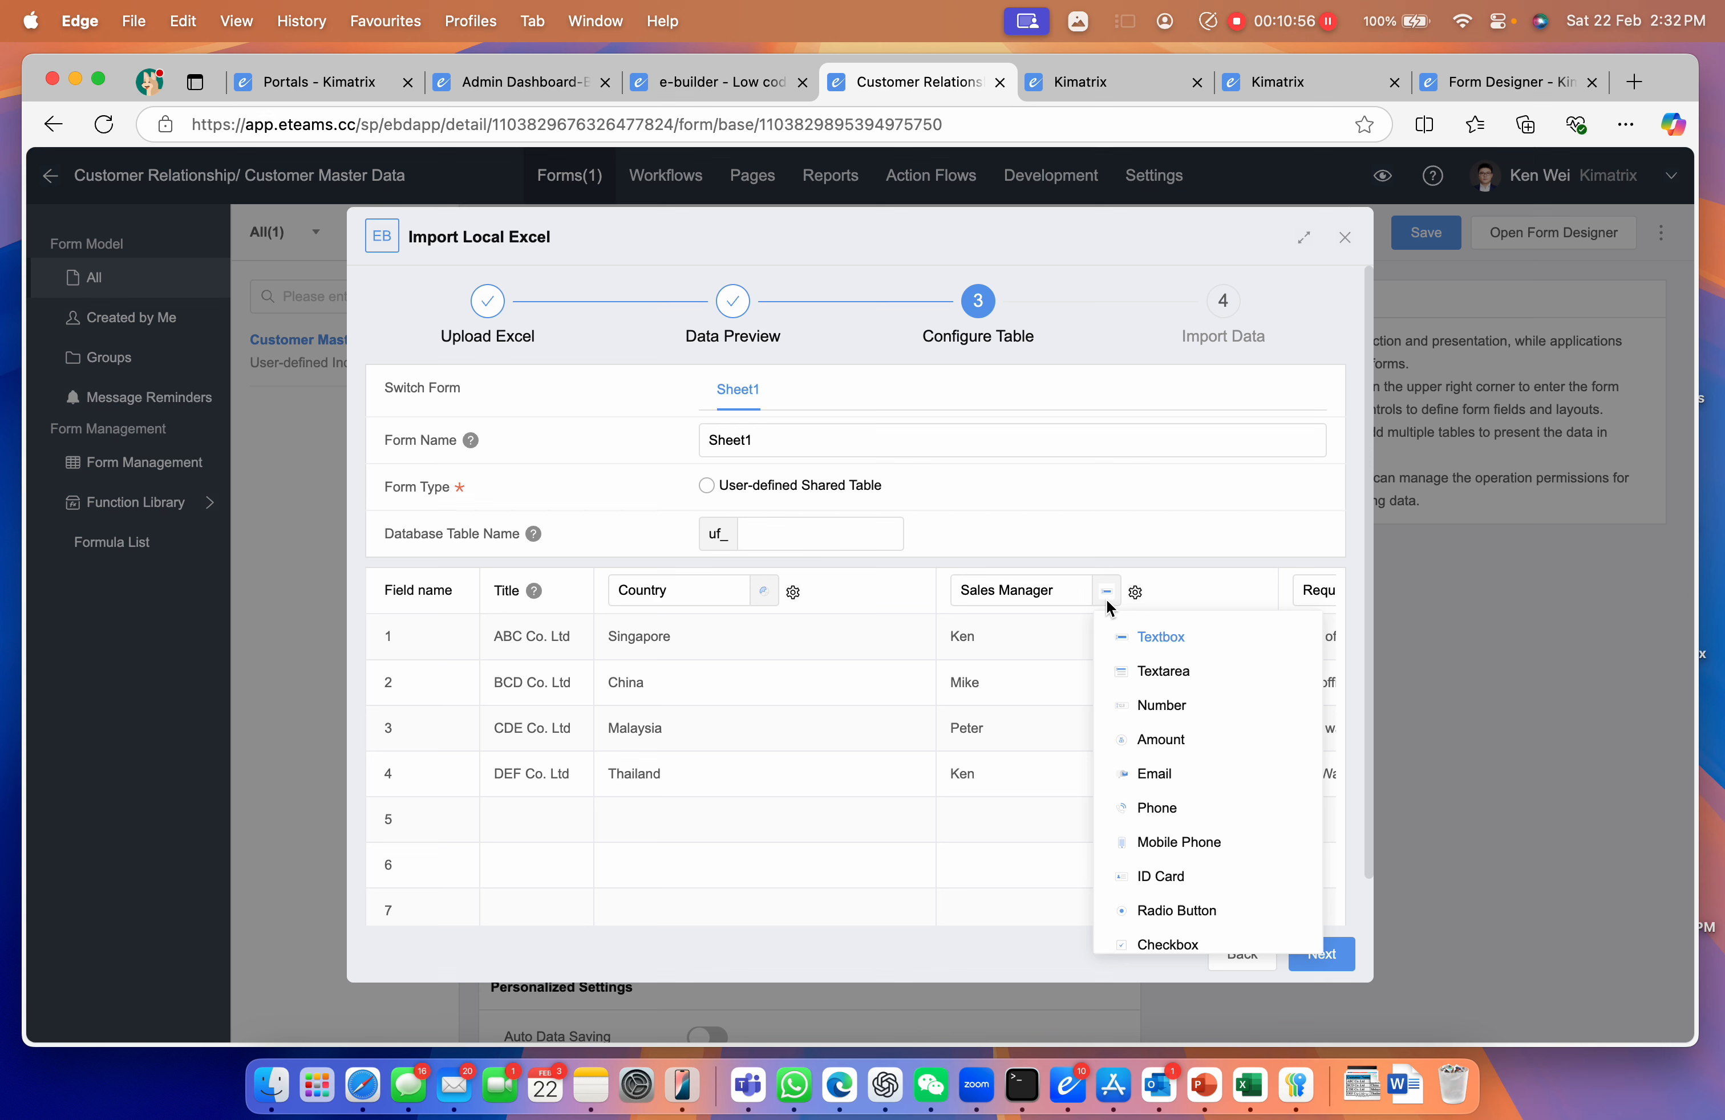
pyautogui.moveTo(1105, 598)
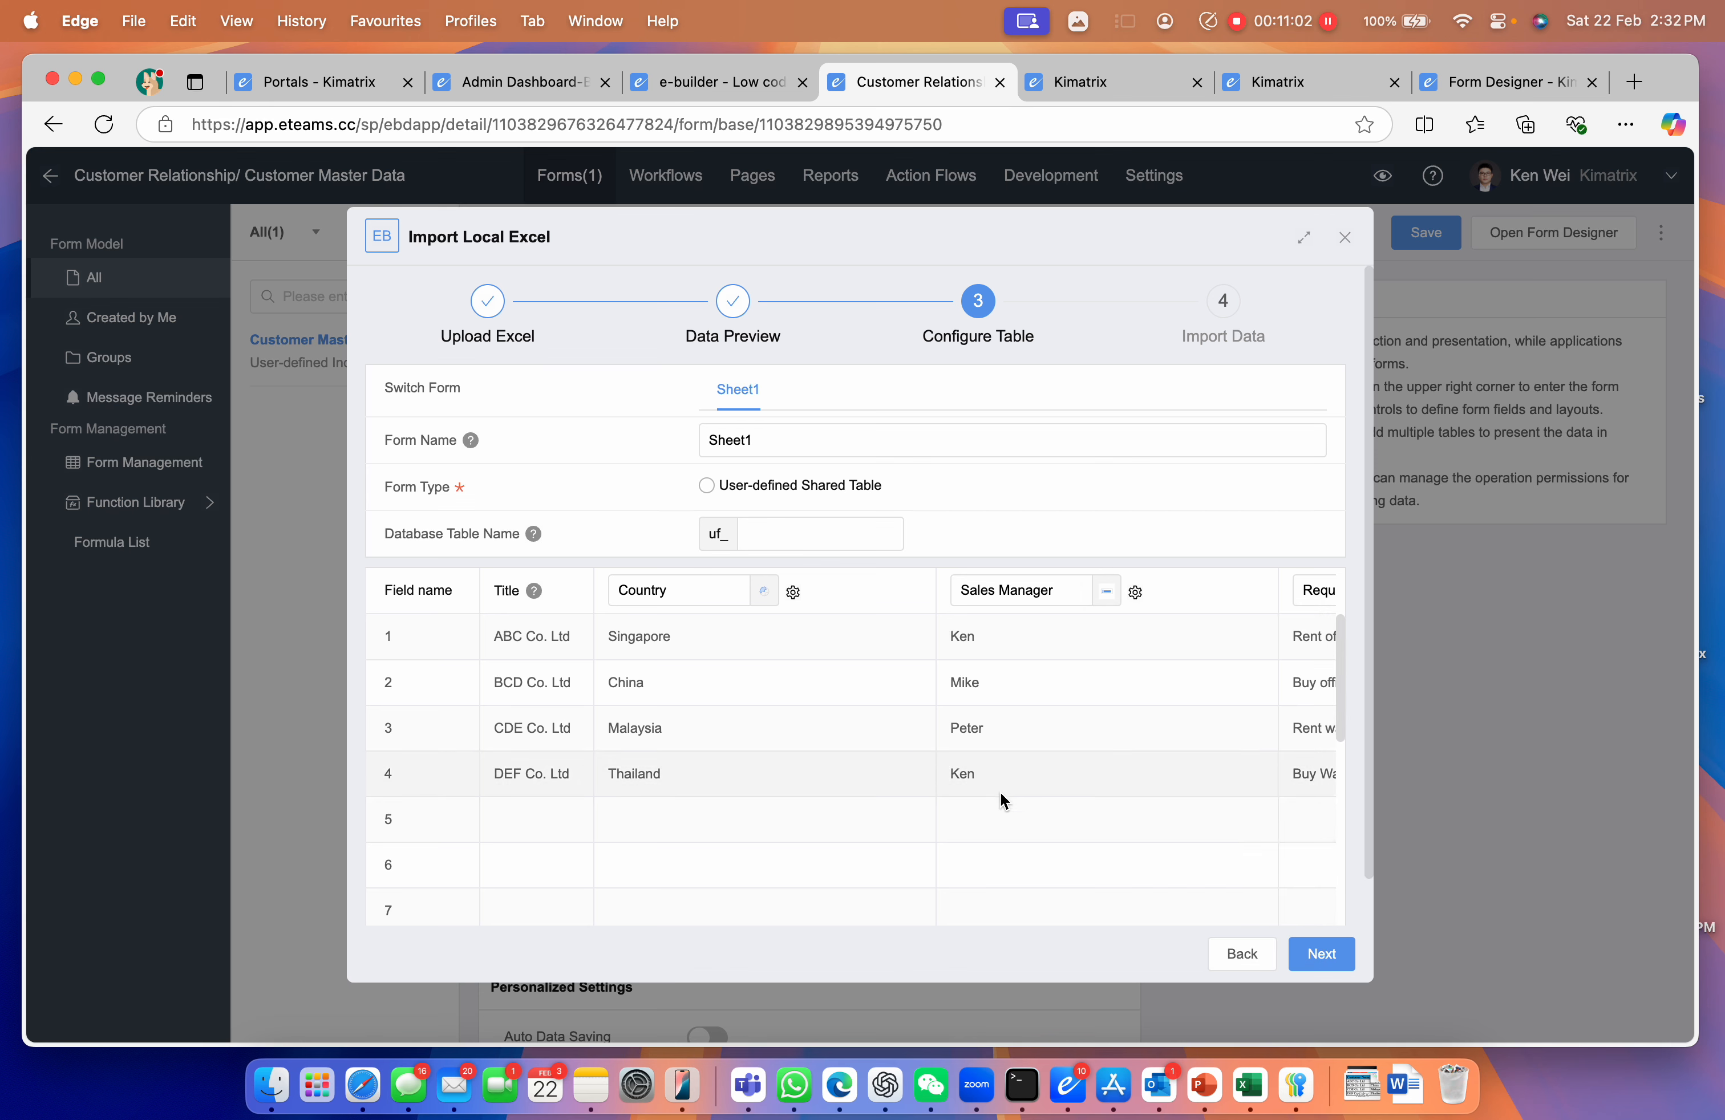
pyautogui.hscroll(5, 1040, 760)
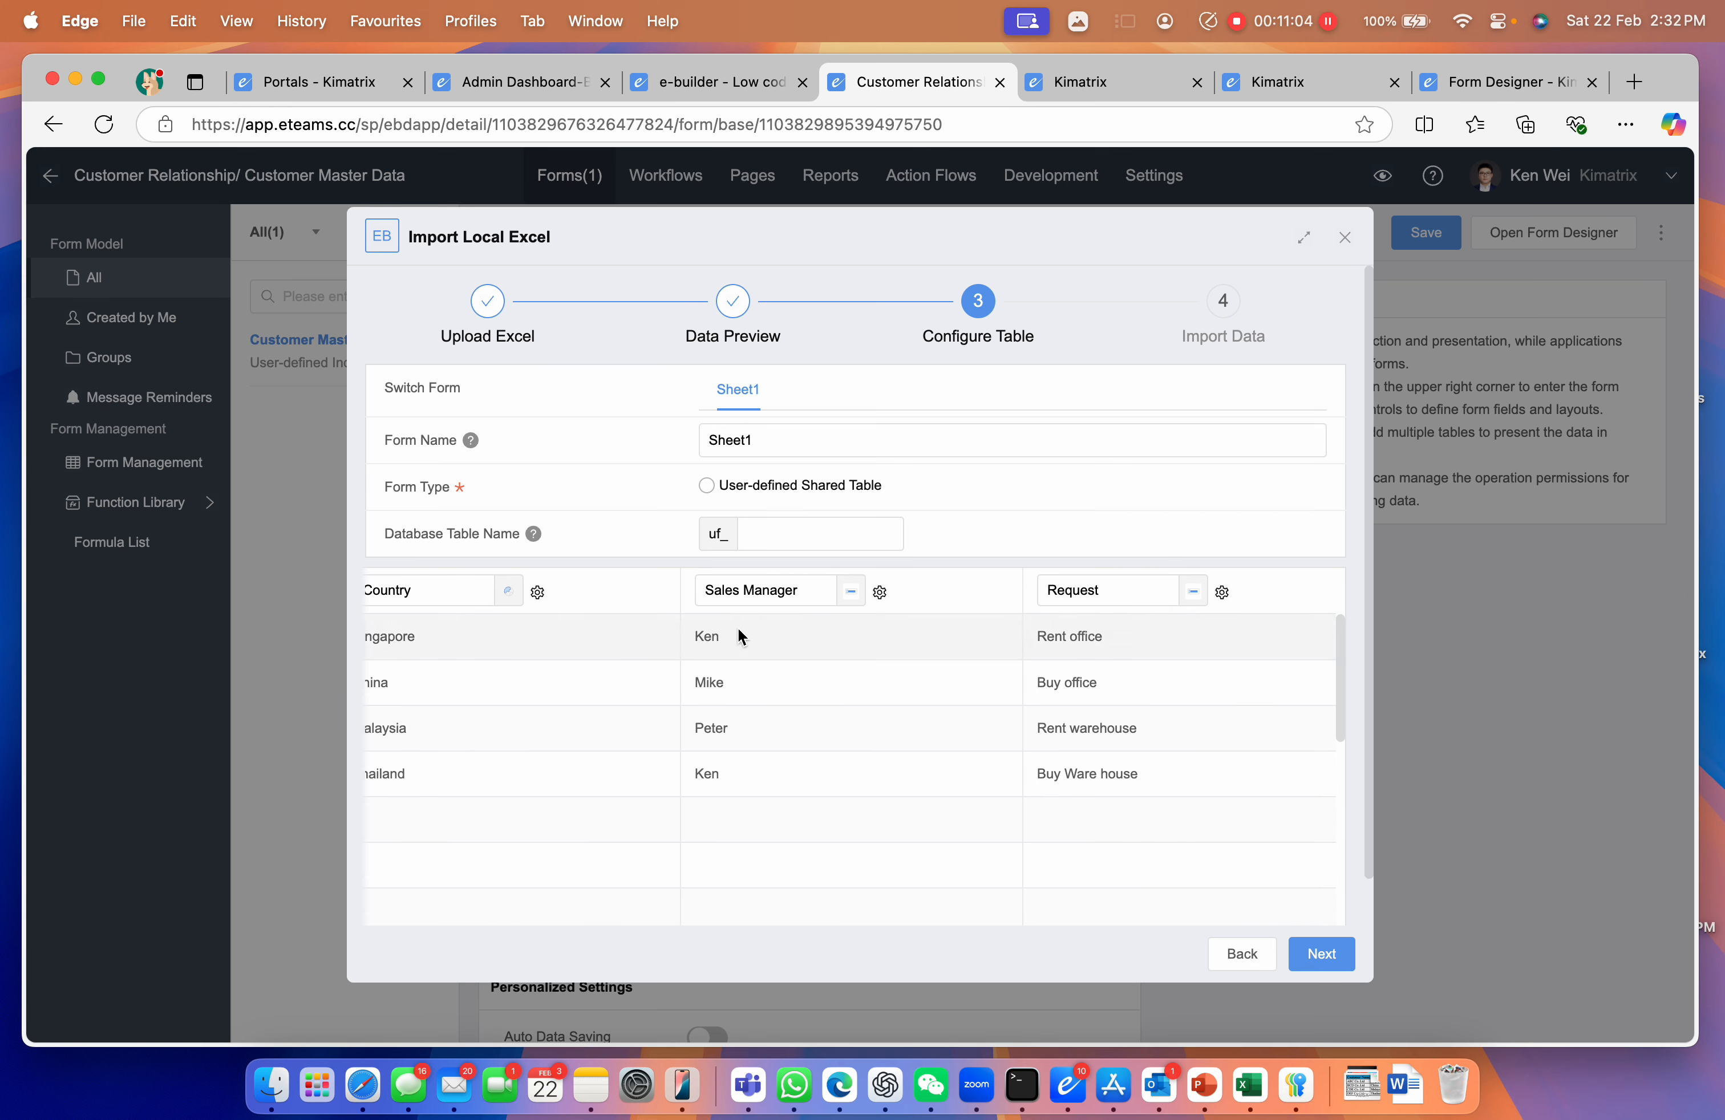
pyautogui.hscroll(3, 829, 617)
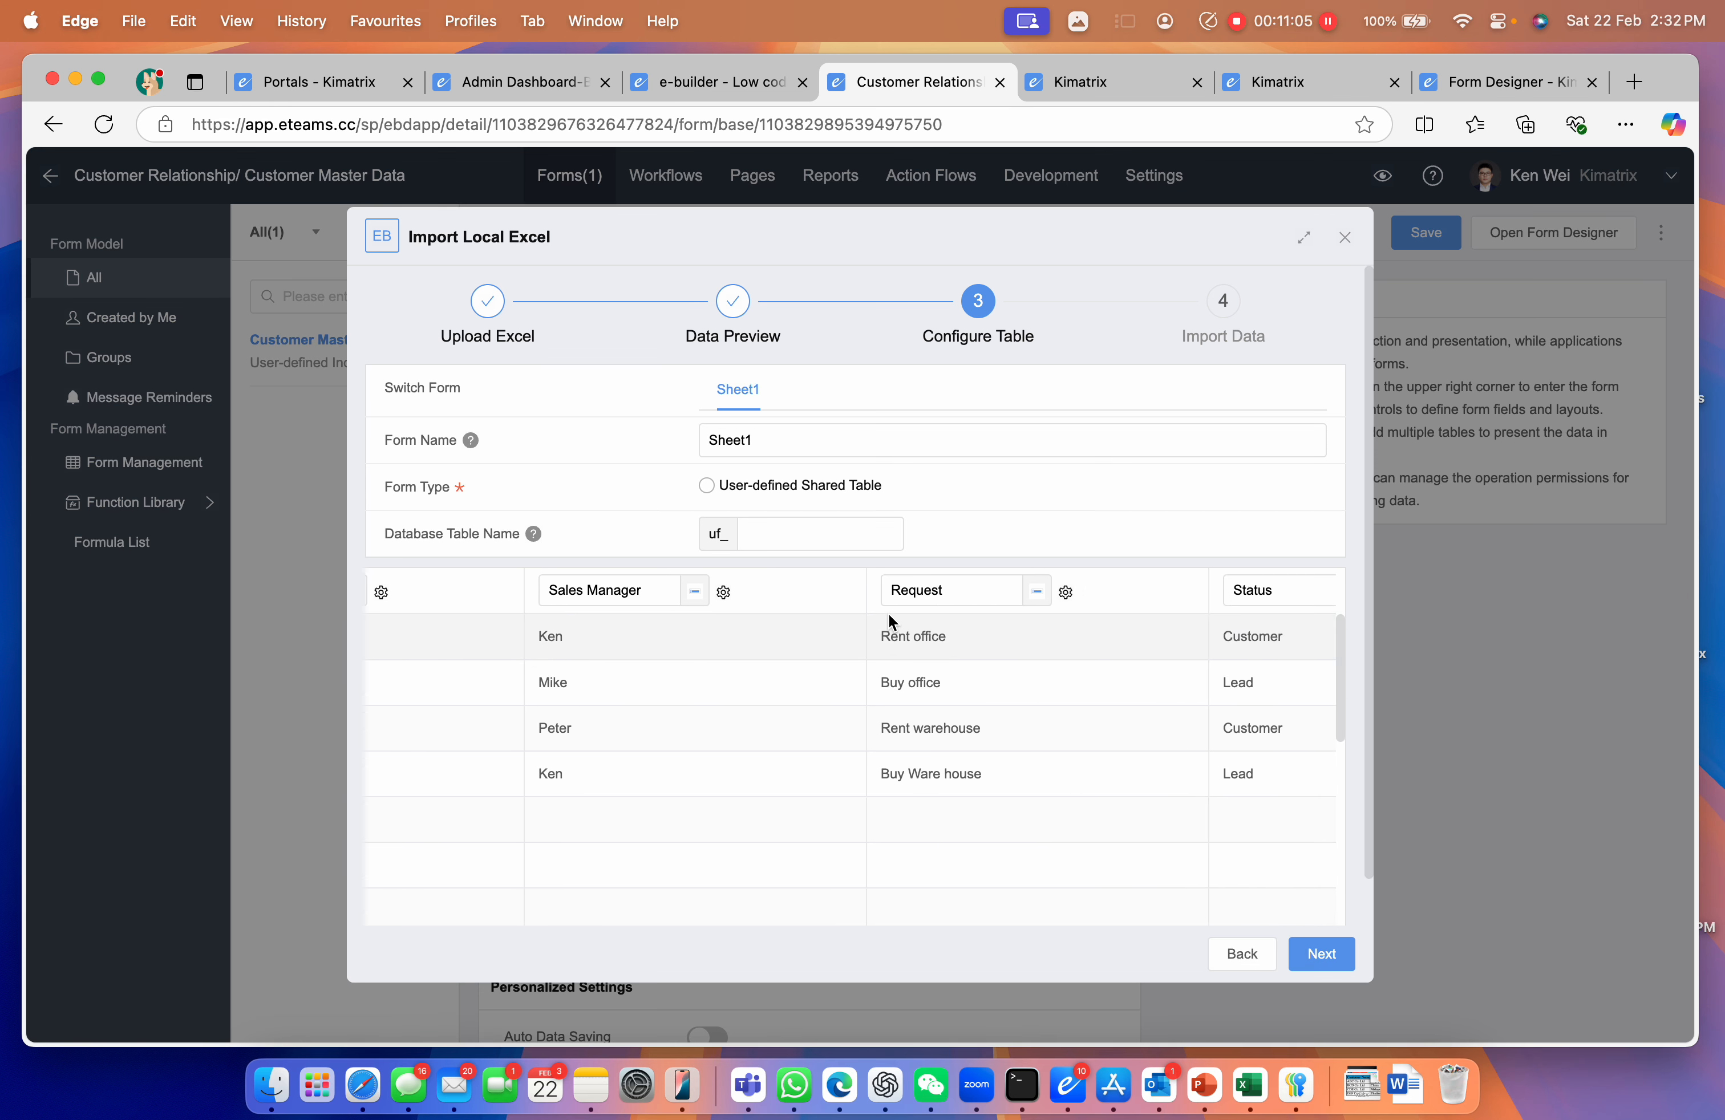
pyautogui.click(1038, 592)
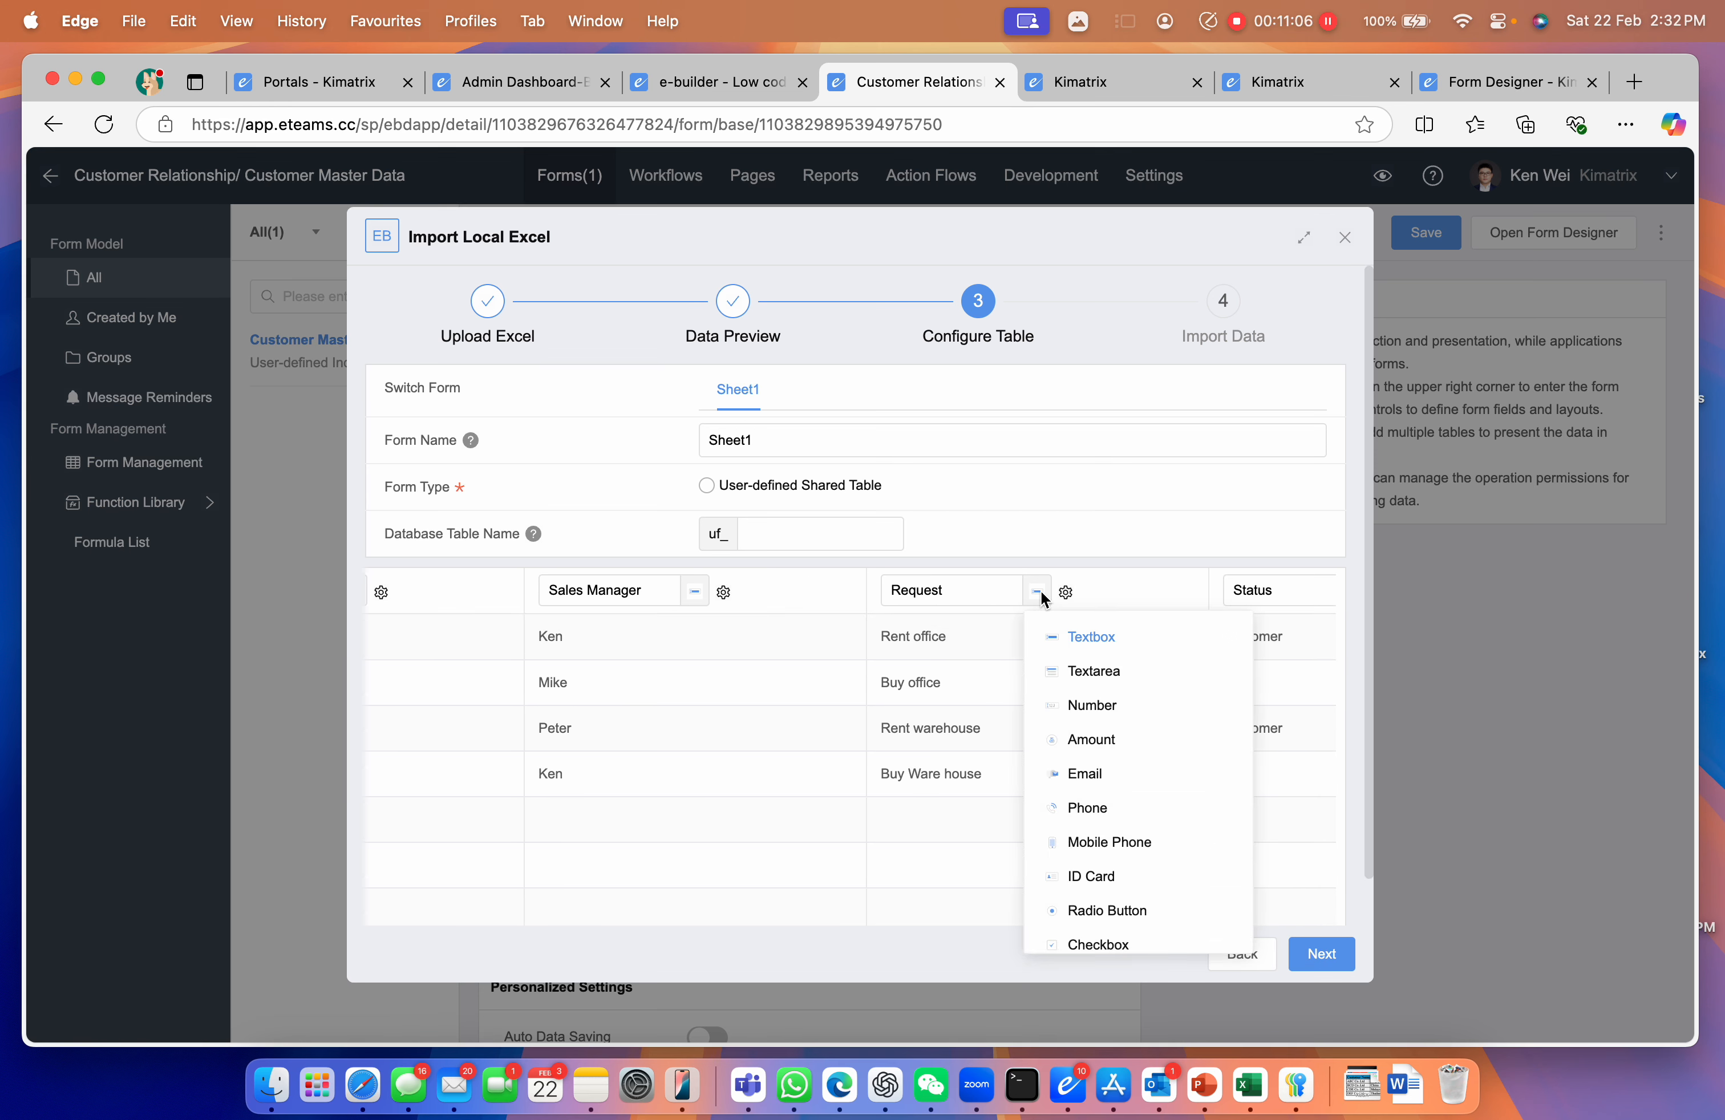
# Make Request a multi-line text field with rich text editing and height 8
pyautogui.click(1092, 669)
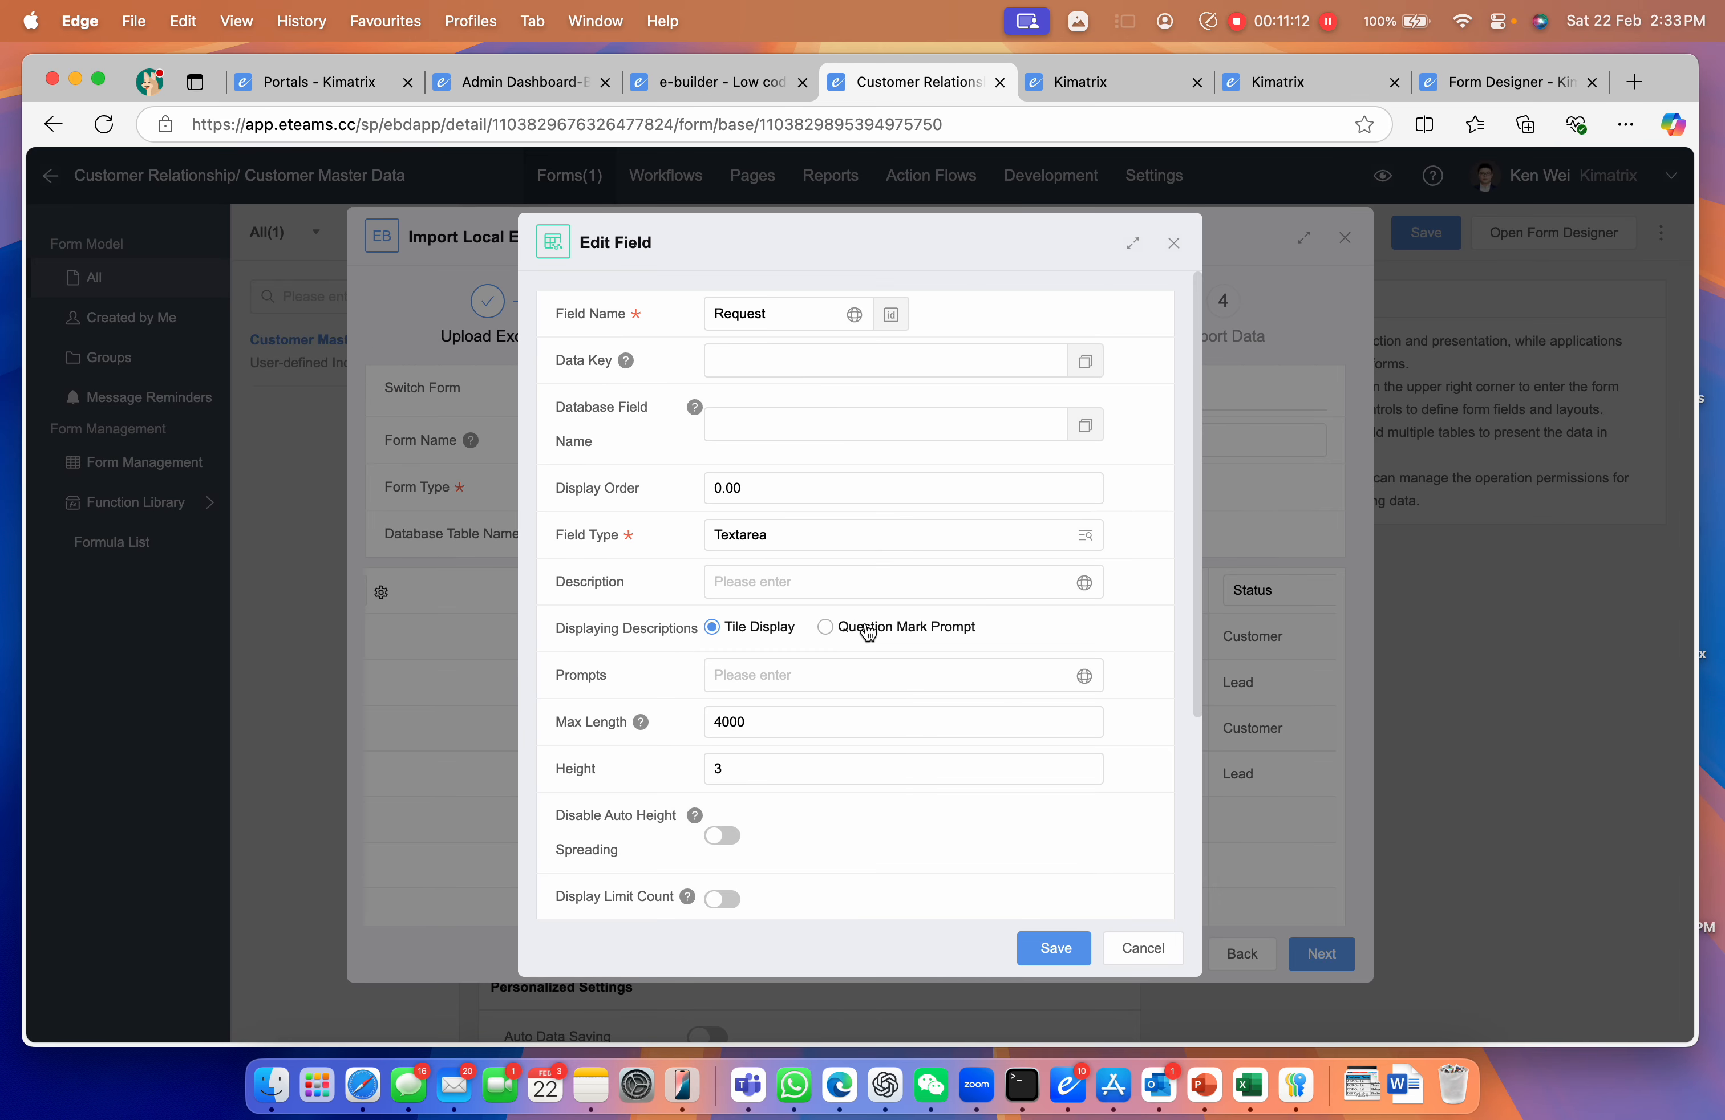
pyautogui.scroll(-4, 846, 638)
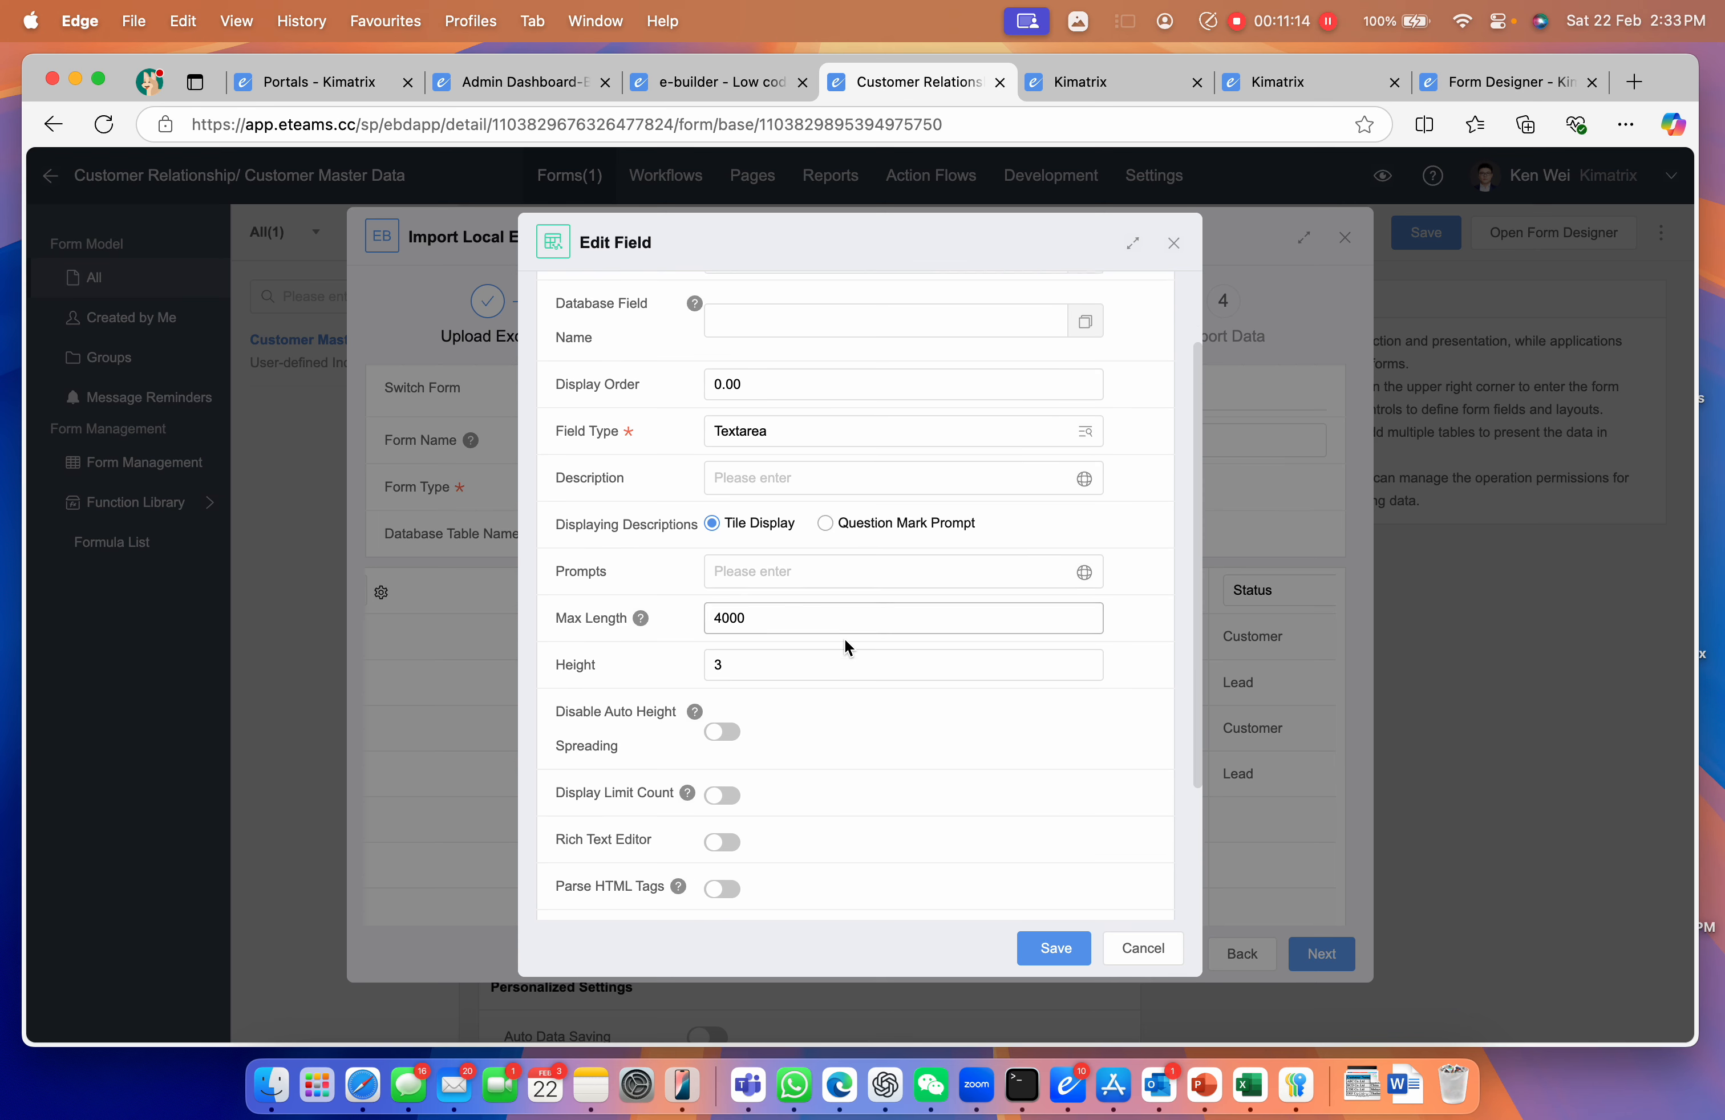
pyautogui.click(724, 814)
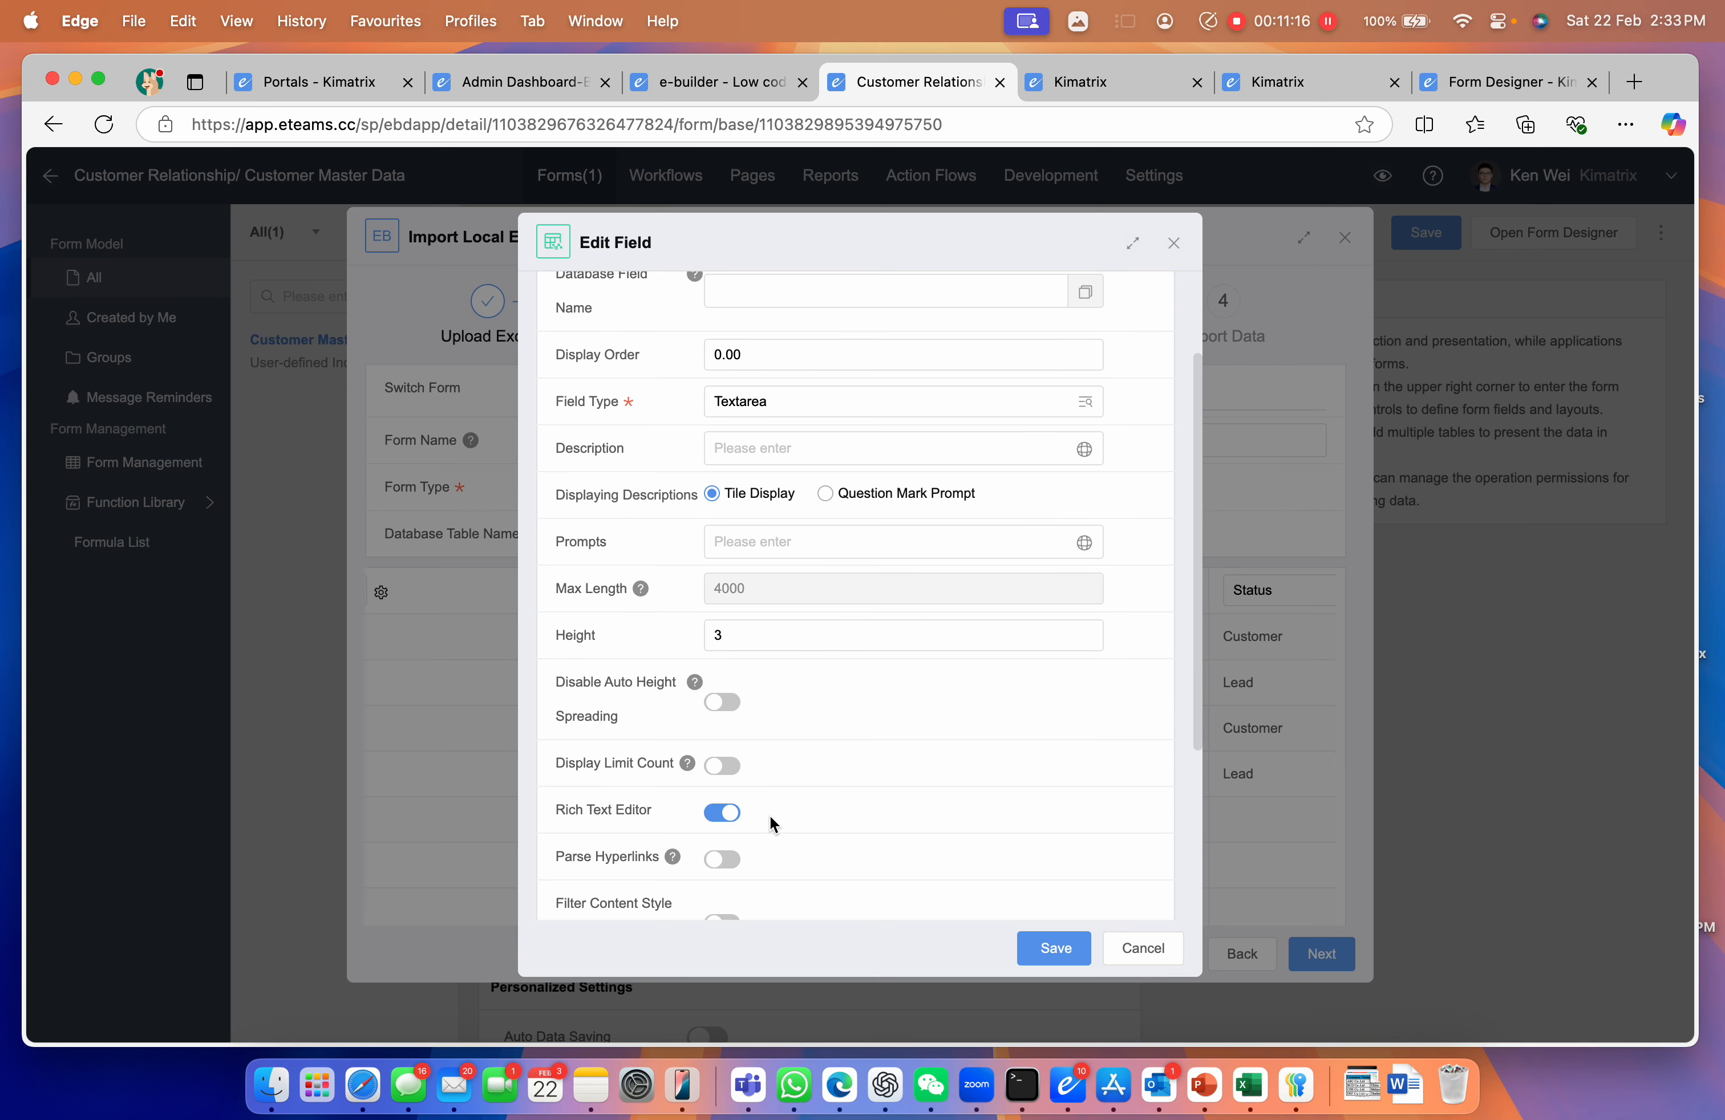
pyautogui.scroll(-1, 770, 818)
pyautogui.moveTo(754, 590); pyautogui.dragTo(681, 597)
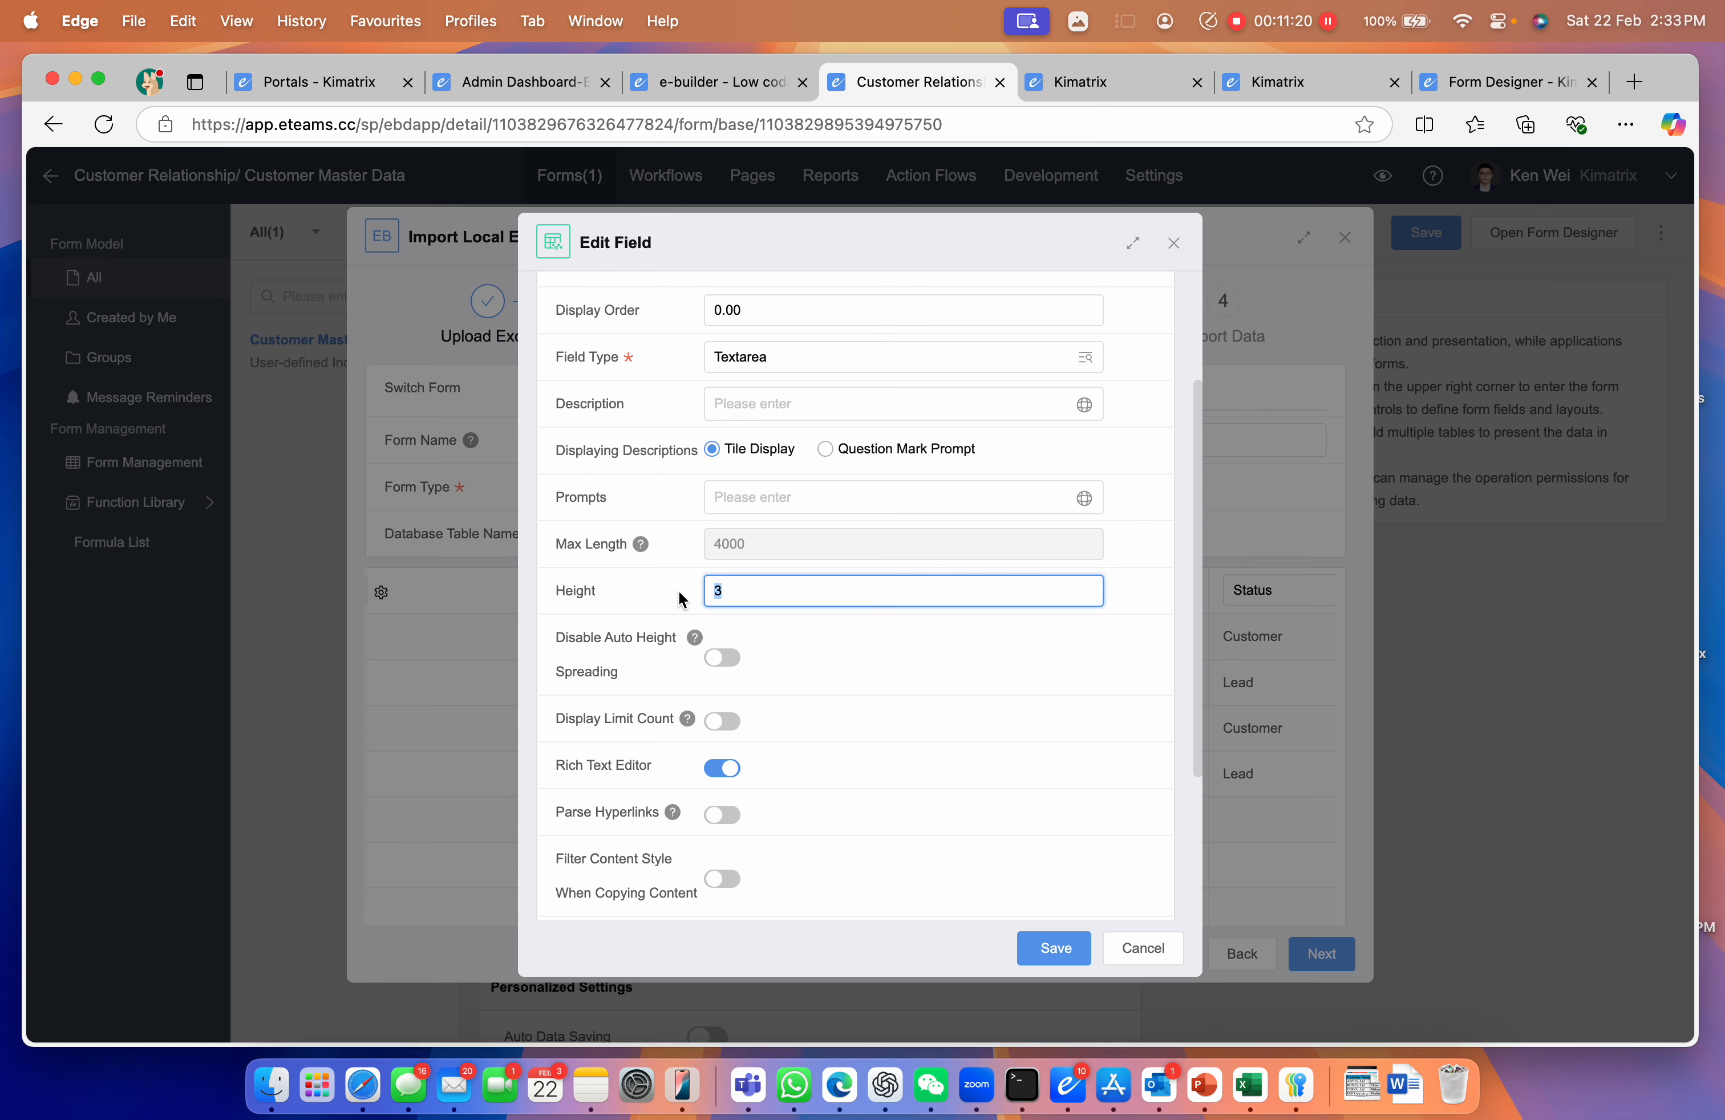
pyautogui.click(1036, 948)
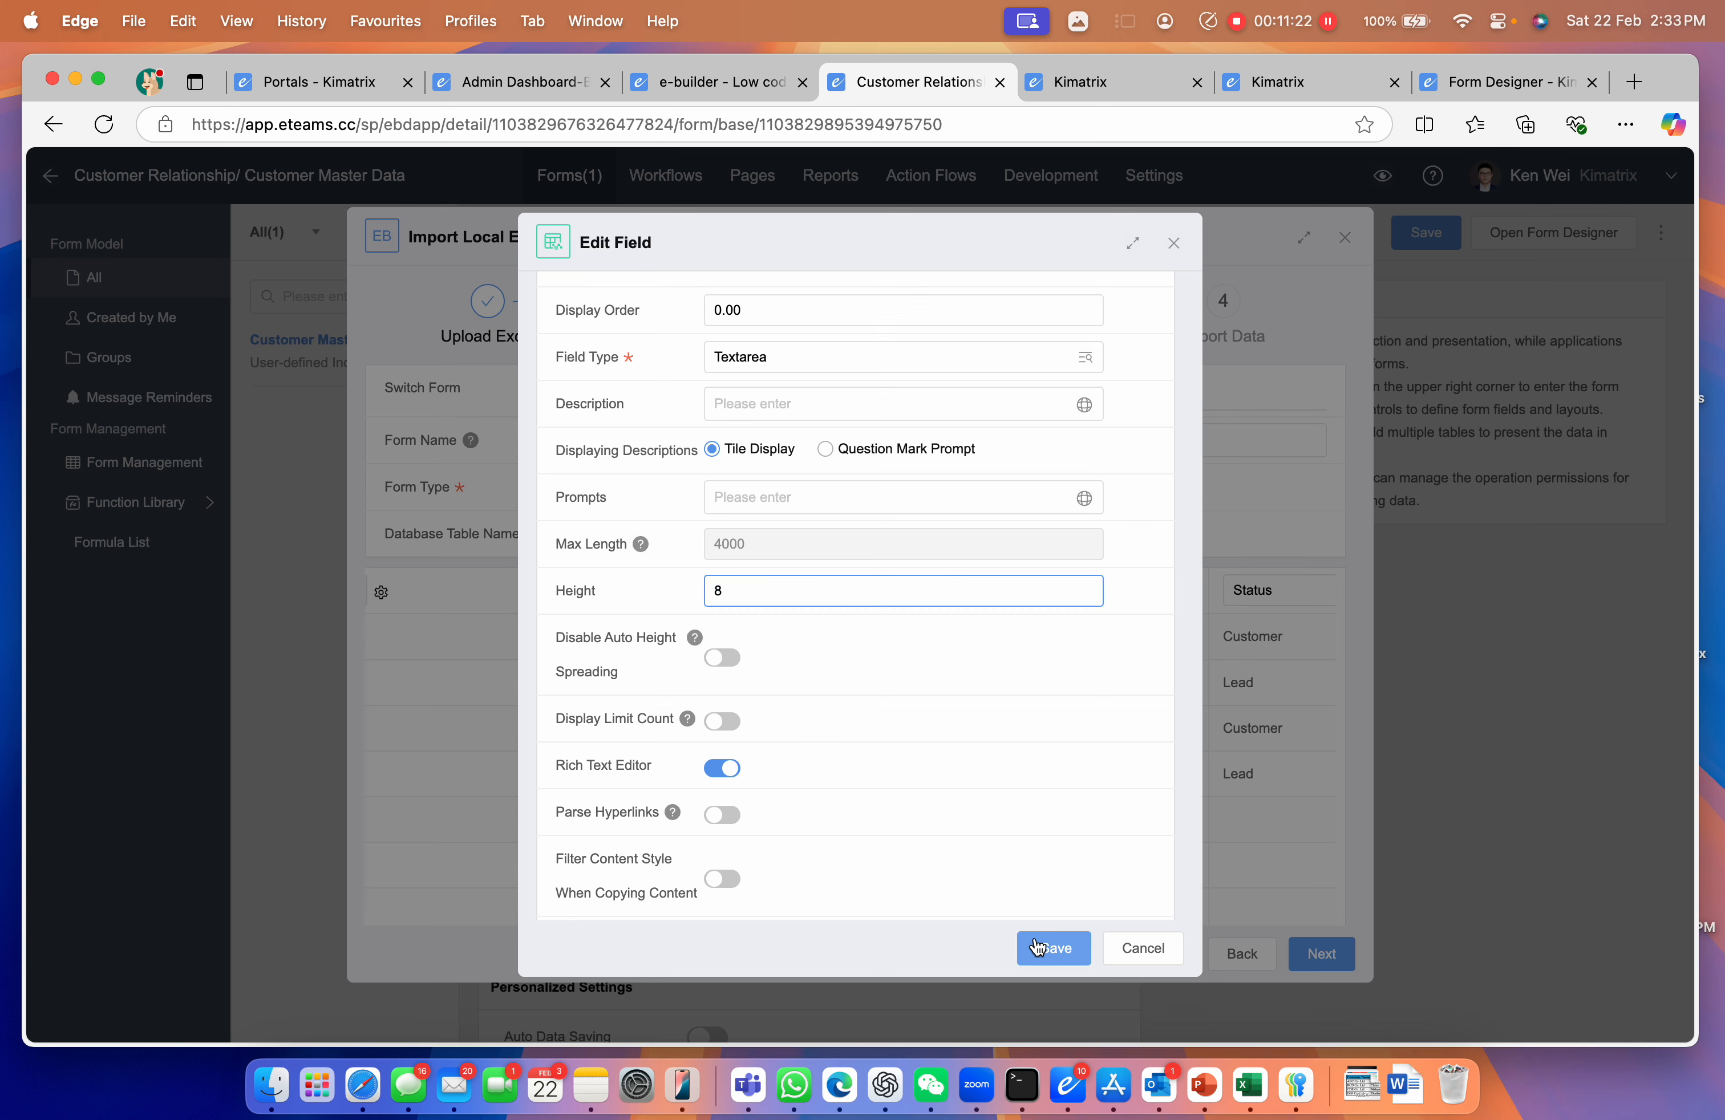
# Set the Status column's field type to Drop-down Radio Button
pyautogui.hscroll(5, 1050, 687)
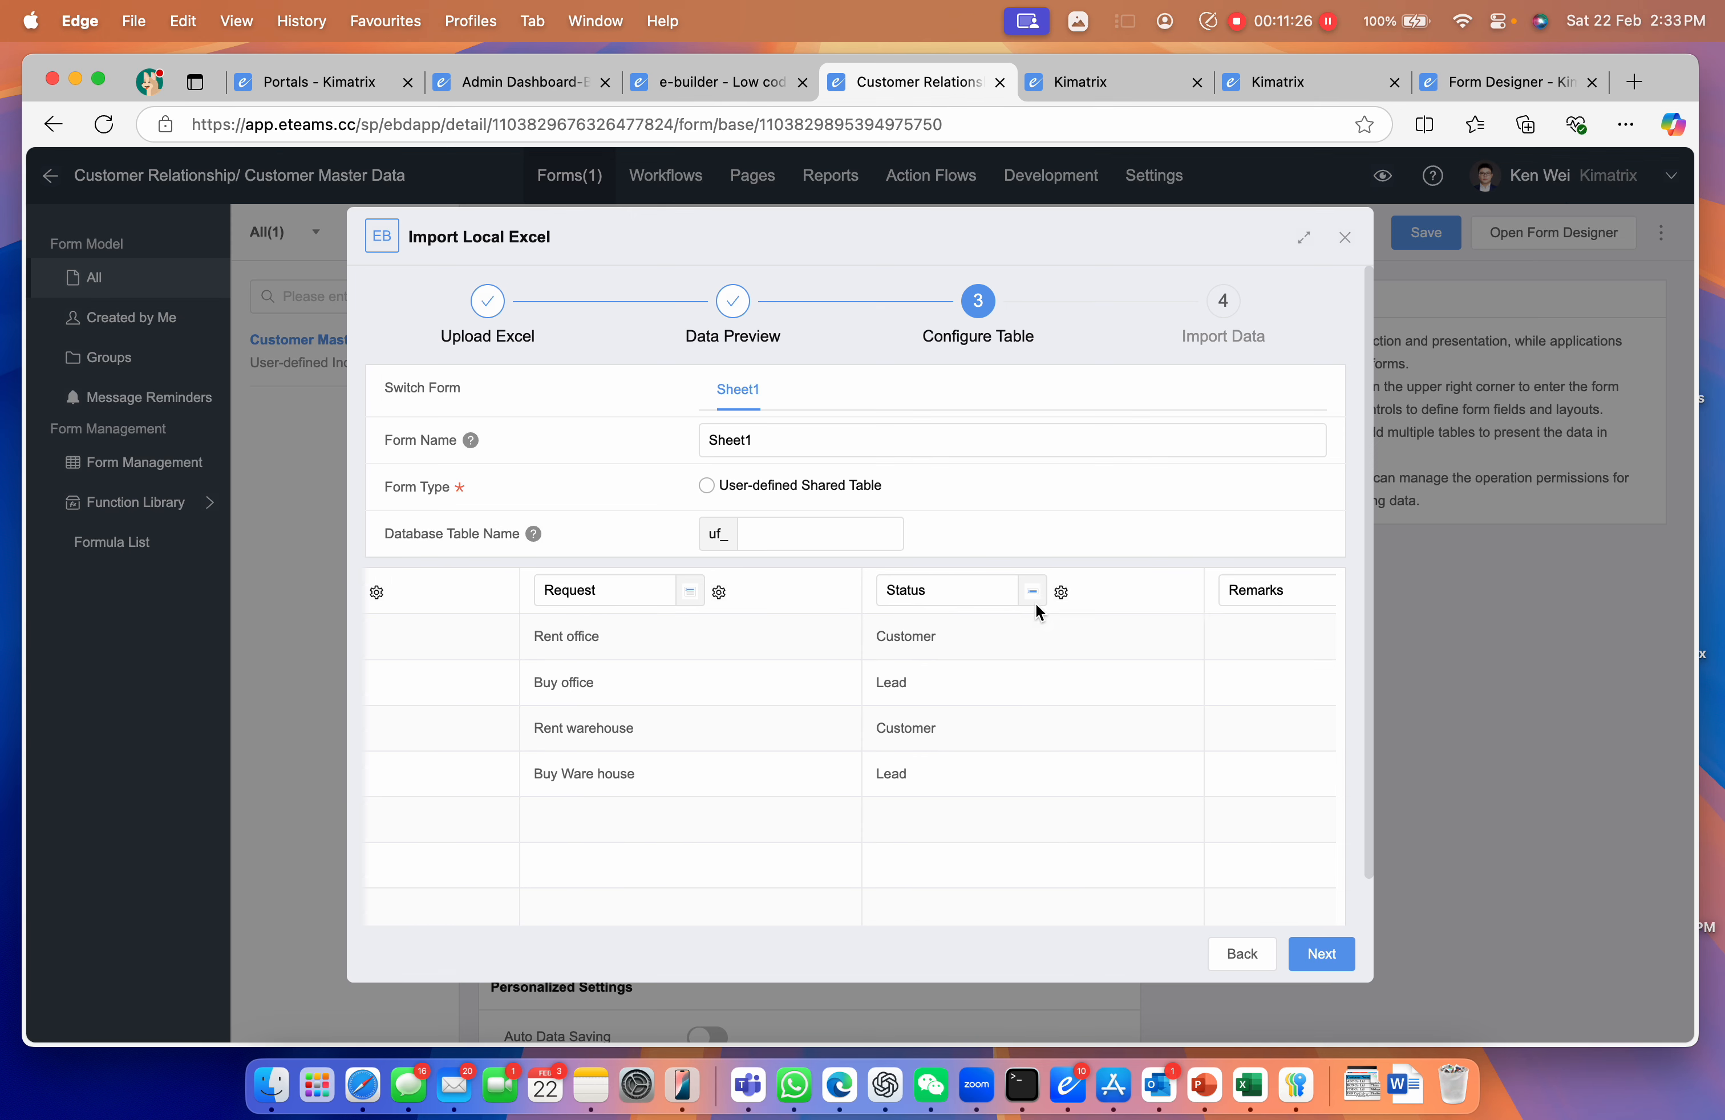
pyautogui.click(1061, 593)
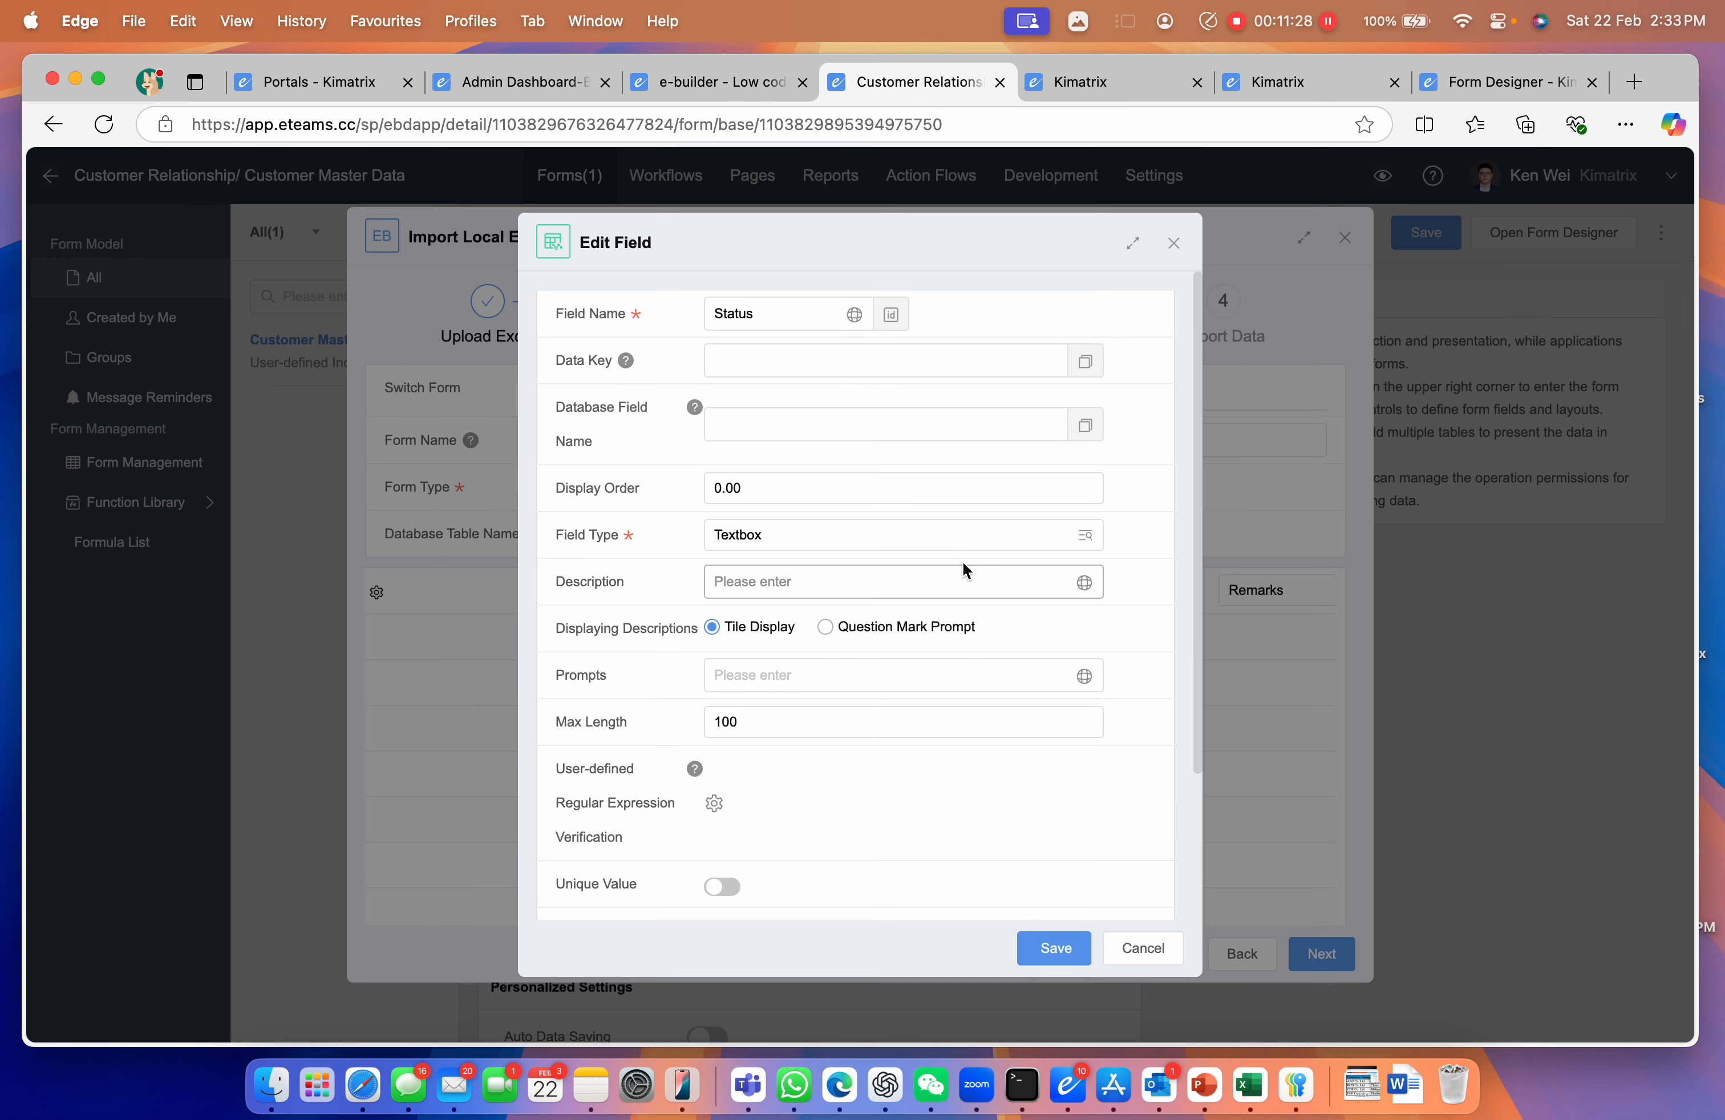
pyautogui.click(952, 535)
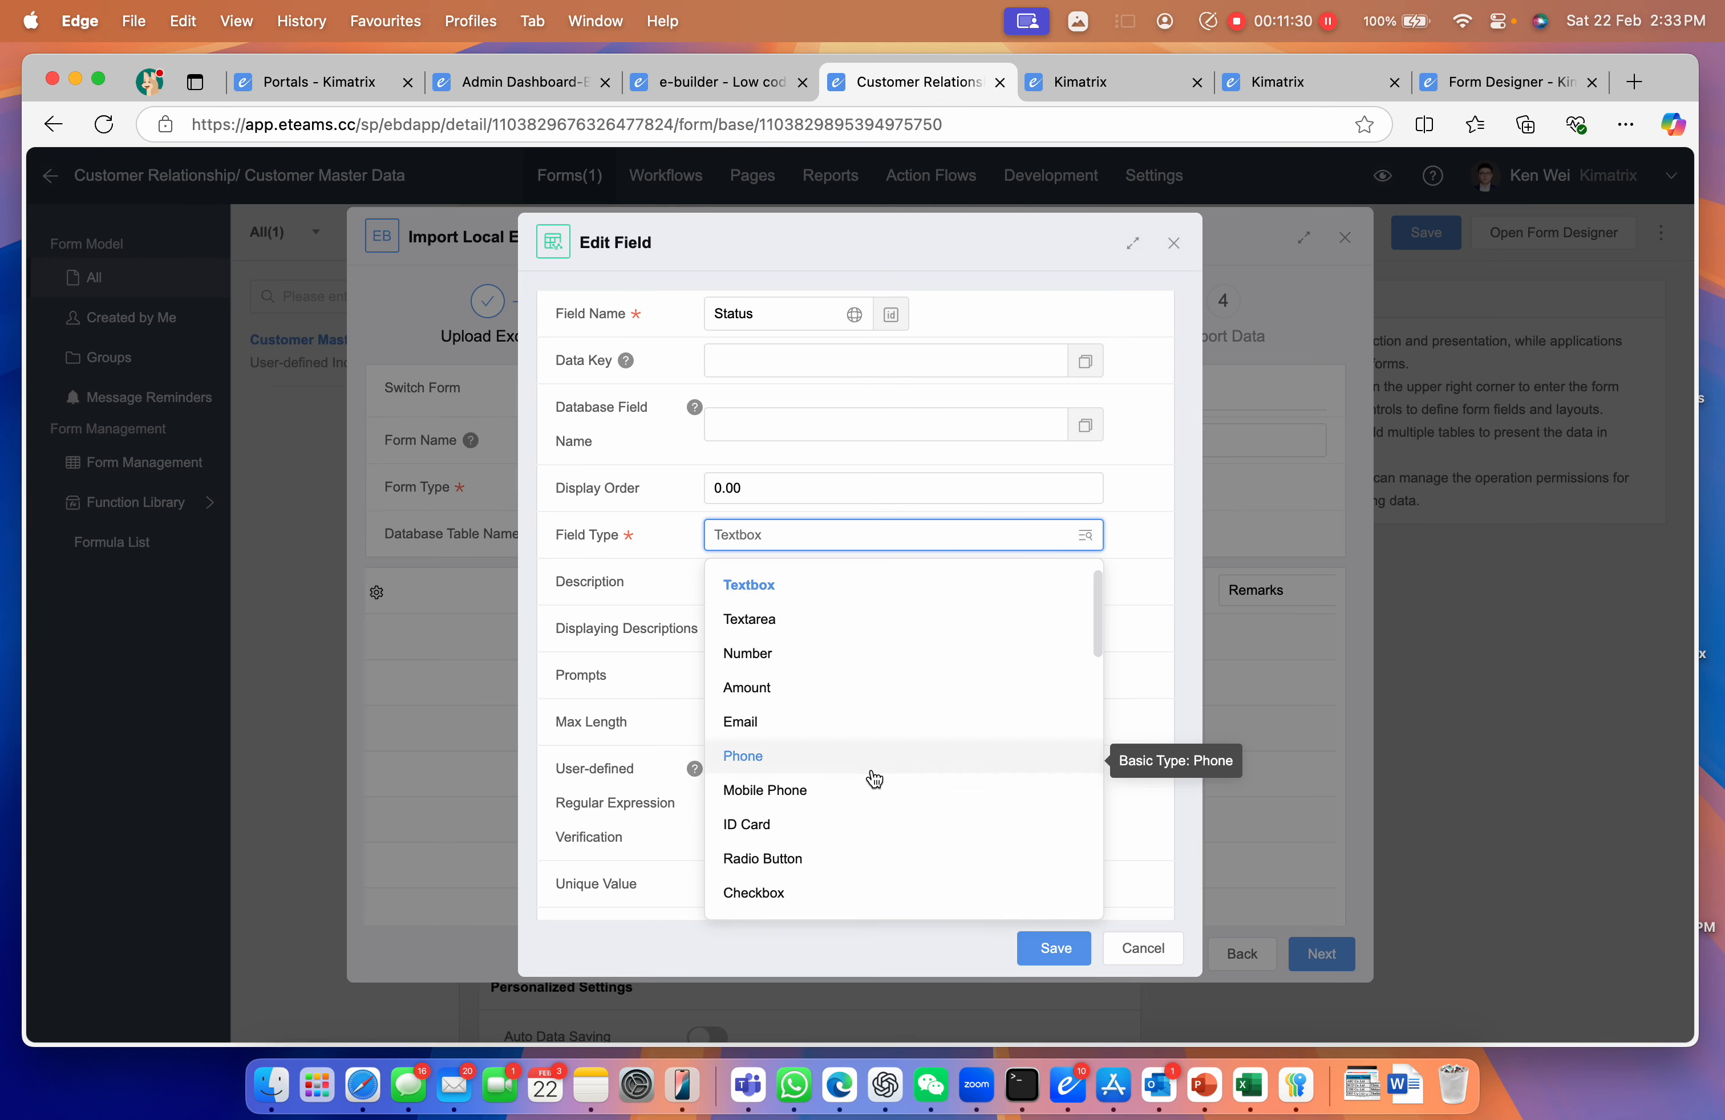
pyautogui.scroll(-2, 870, 777)
pyautogui.click(810, 868)
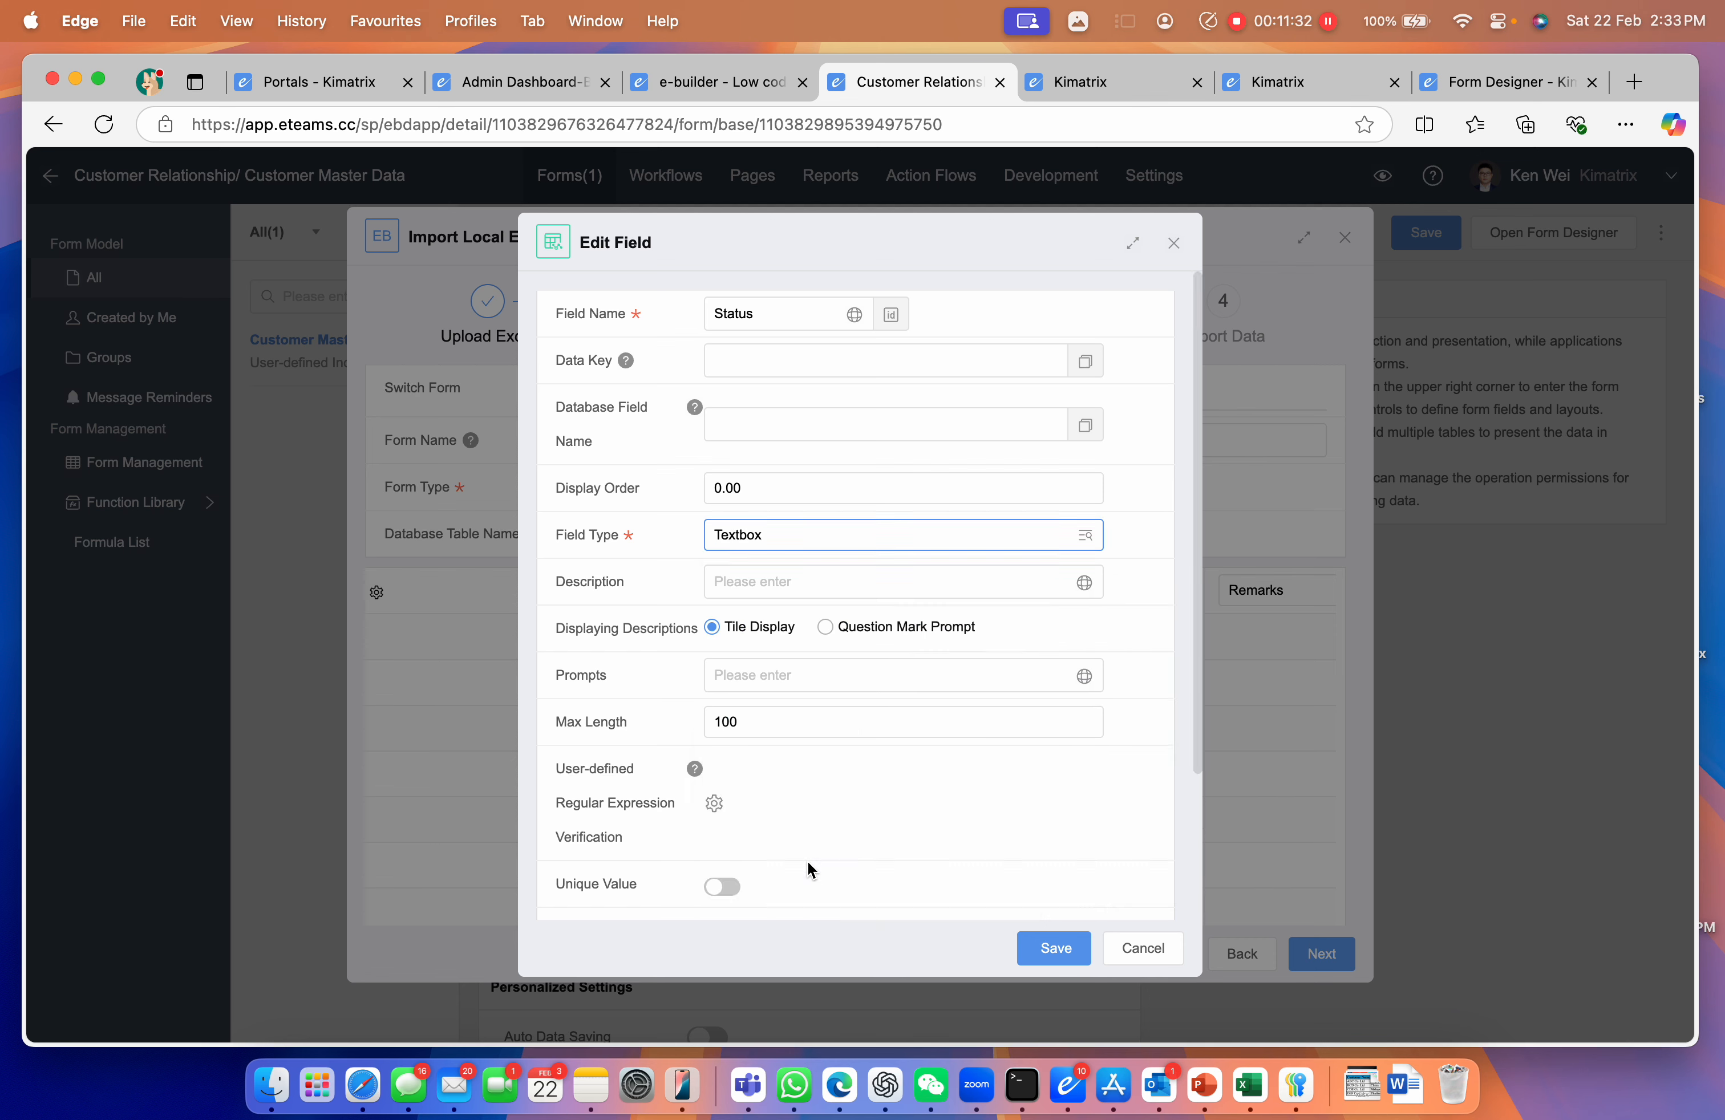
pyautogui.click(1053, 947)
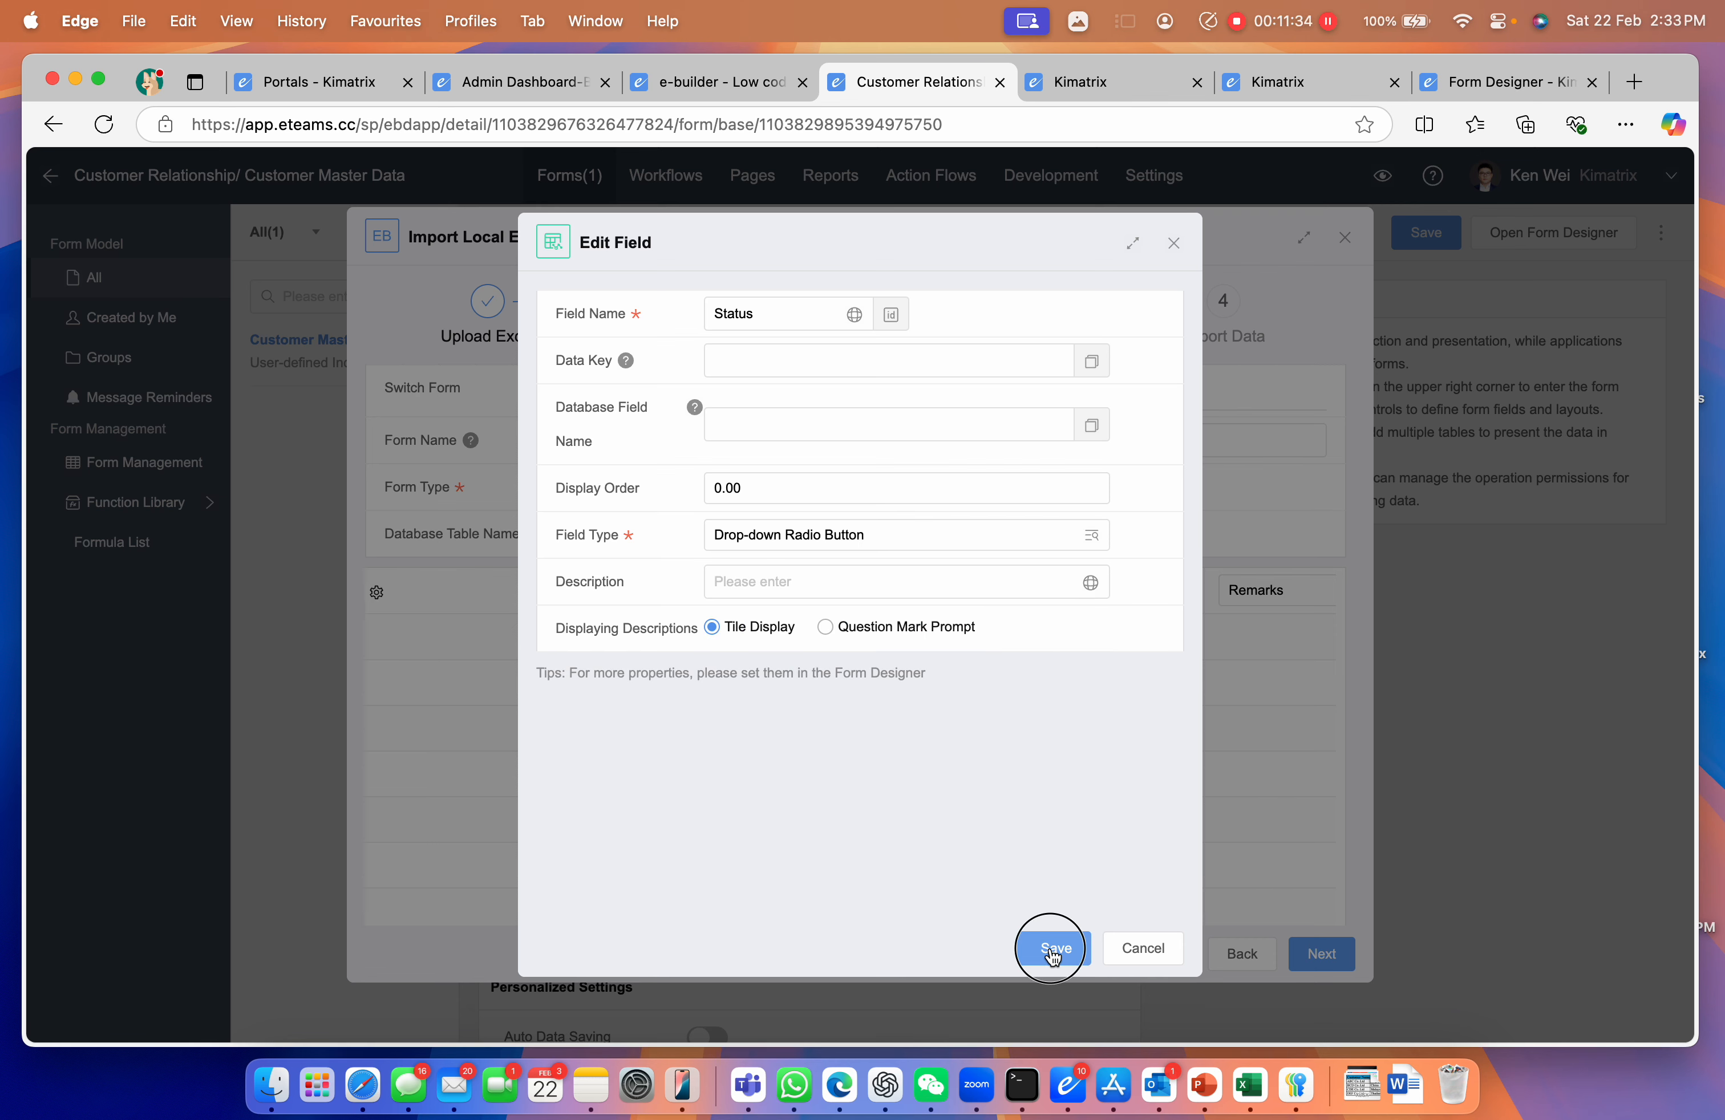
# Set the Remarks column's field type to Textarea
pyautogui.hscroll(3, 1034, 668)
pyautogui.hscroll(3, 1018, 655)
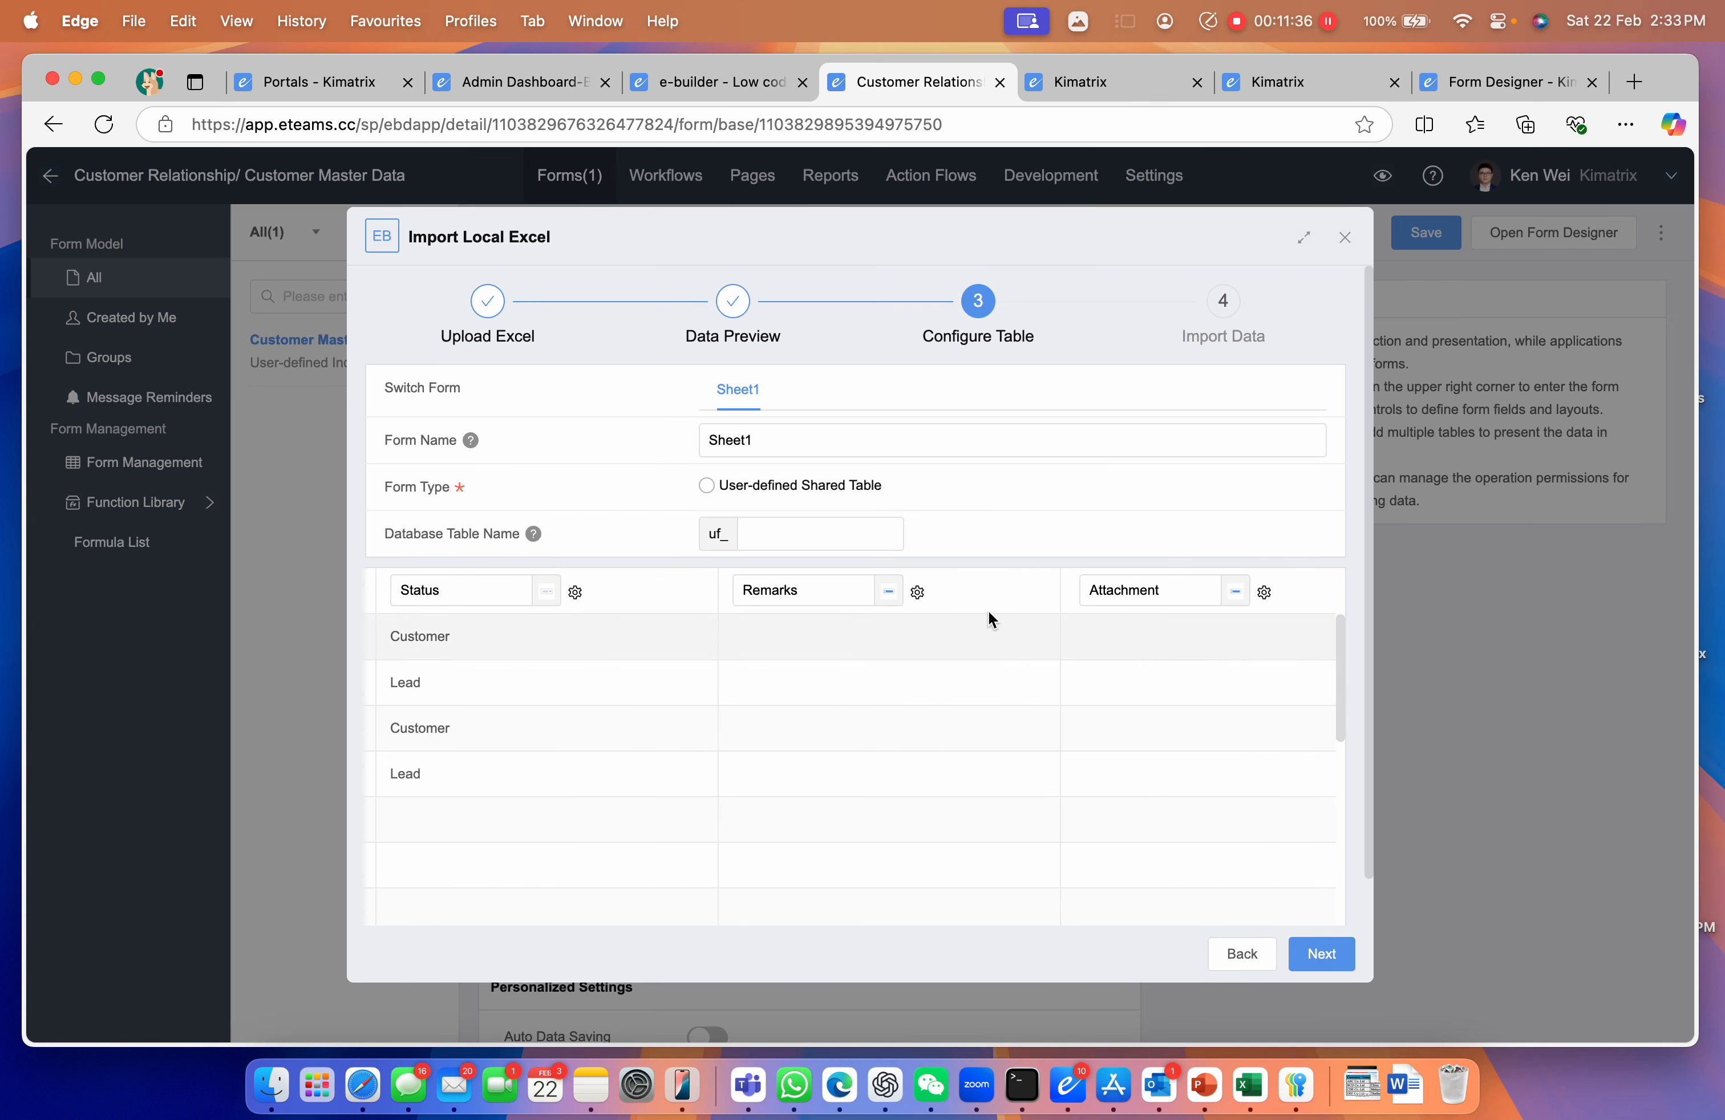
pyautogui.click(887, 592)
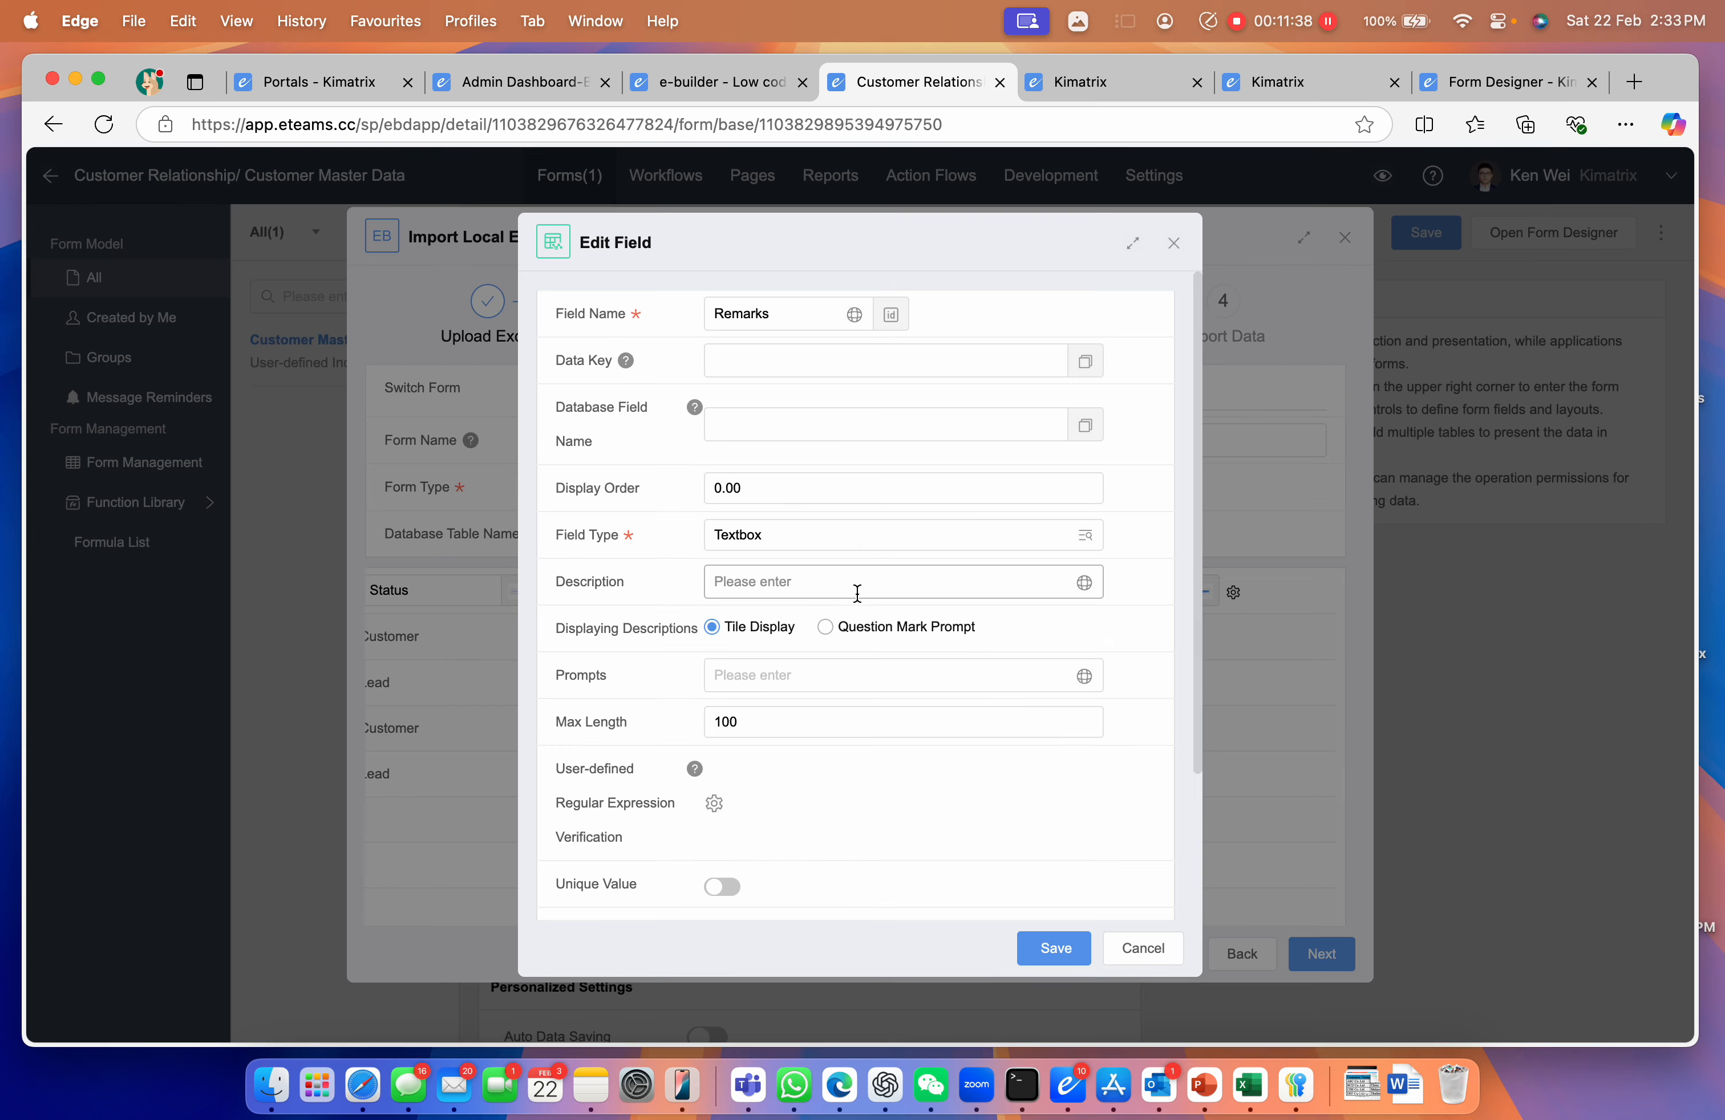
pyautogui.click(855, 539)
pyautogui.click(836, 627)
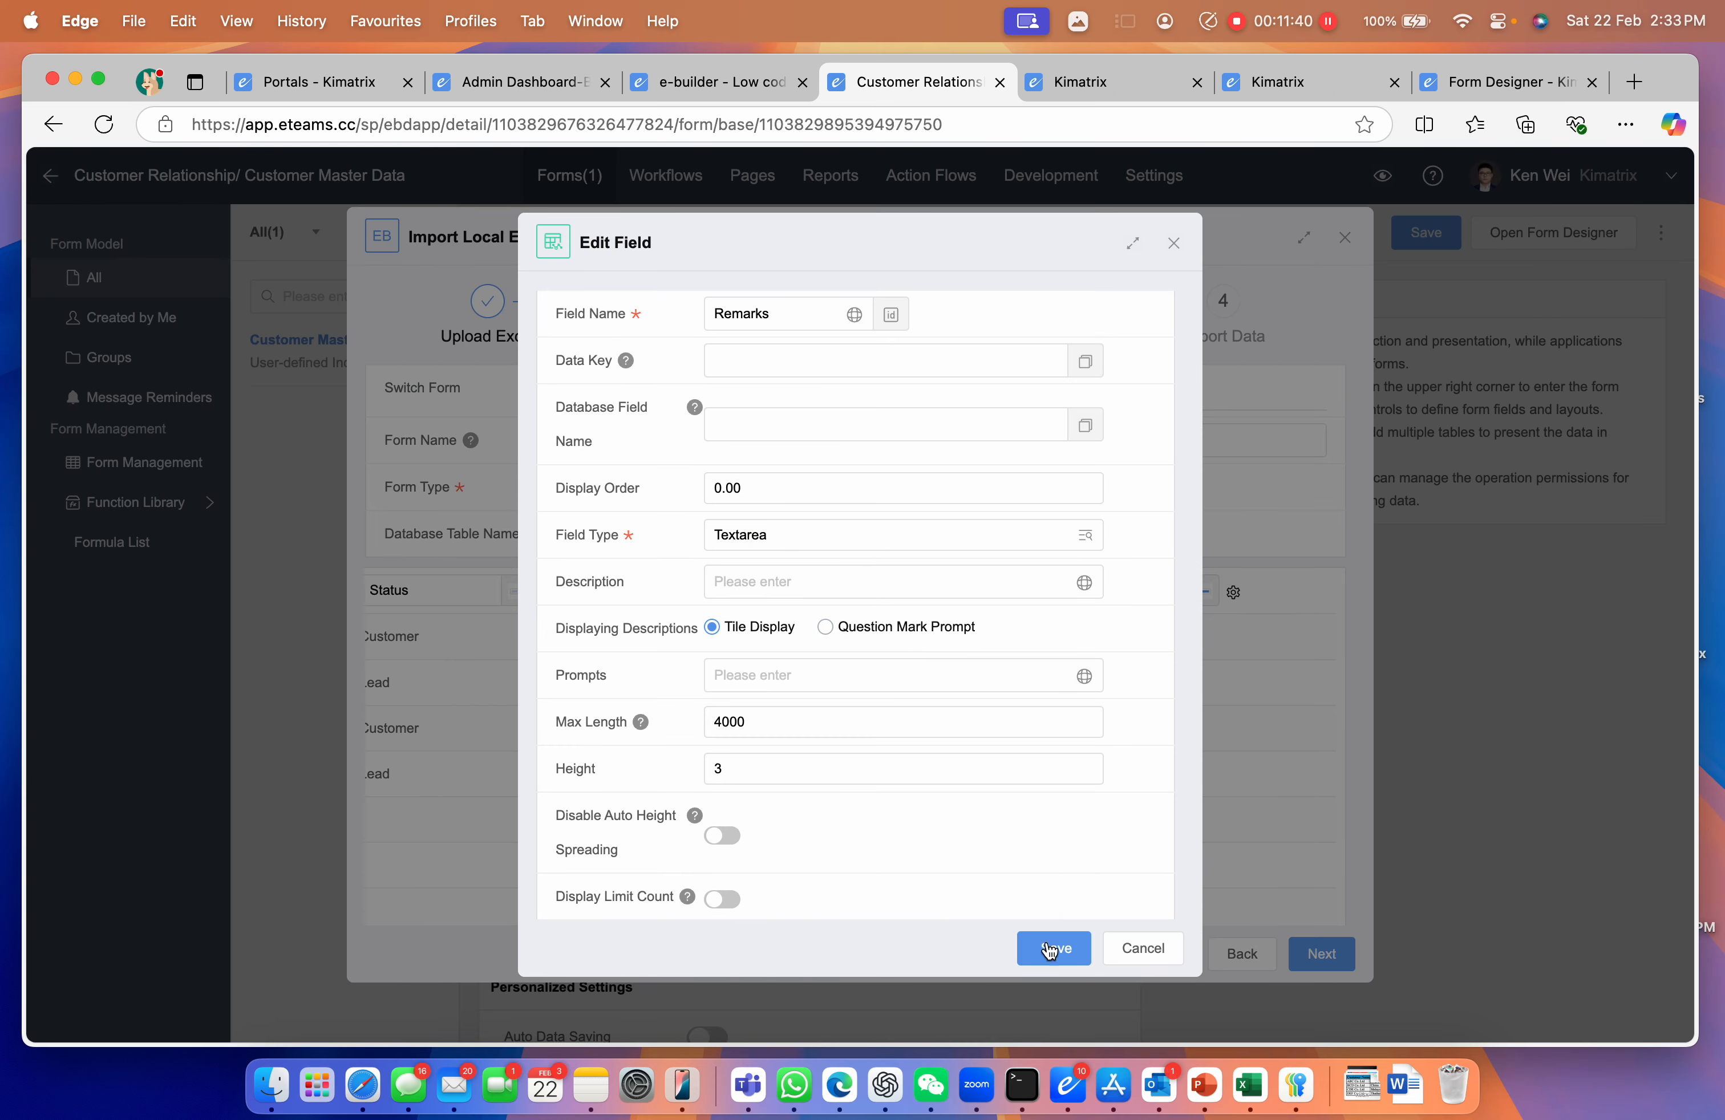
pyautogui.click(1051, 948)
# Keep the Attachment column as a Textbox field and save it
pyautogui.hscroll(1, 1142, 640)
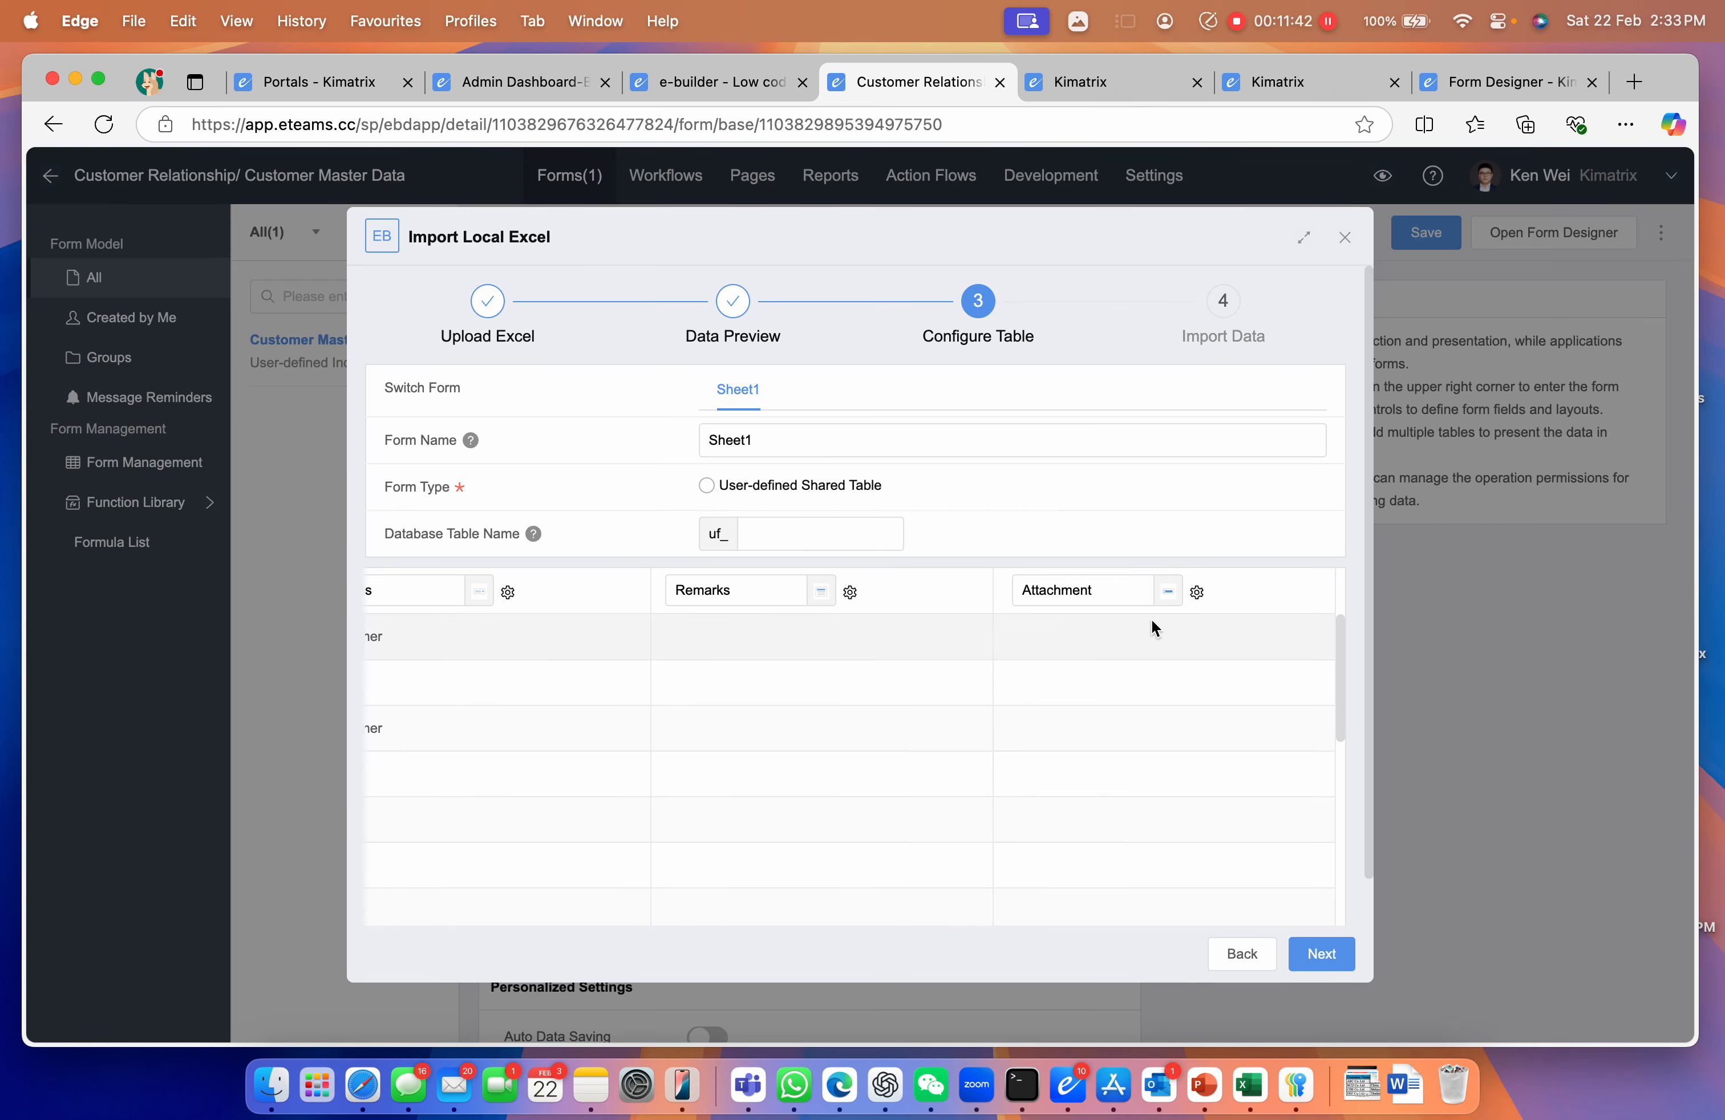
pyautogui.click(1197, 591)
pyautogui.click(995, 533)
pyautogui.scroll(-3, 958, 709)
pyautogui.scroll(-10, 960, 720)
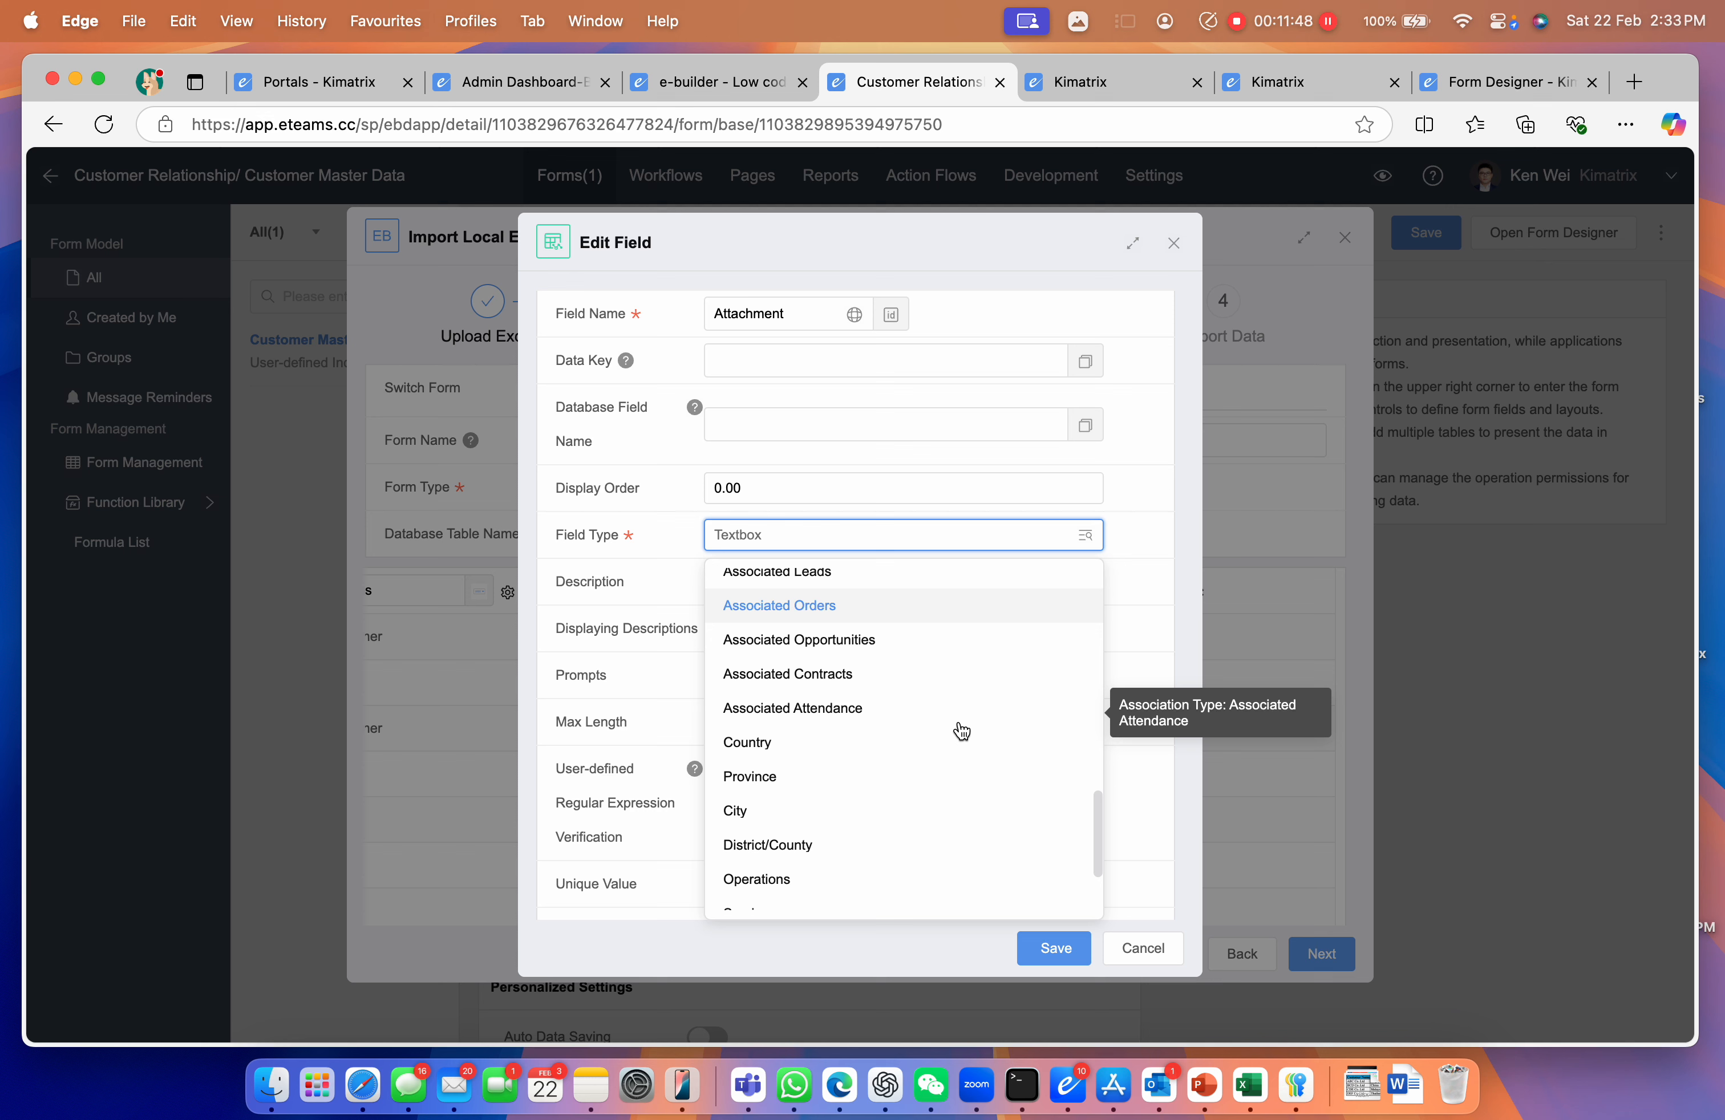
pyautogui.scroll(-1, 958, 729)
pyautogui.write('Atta')
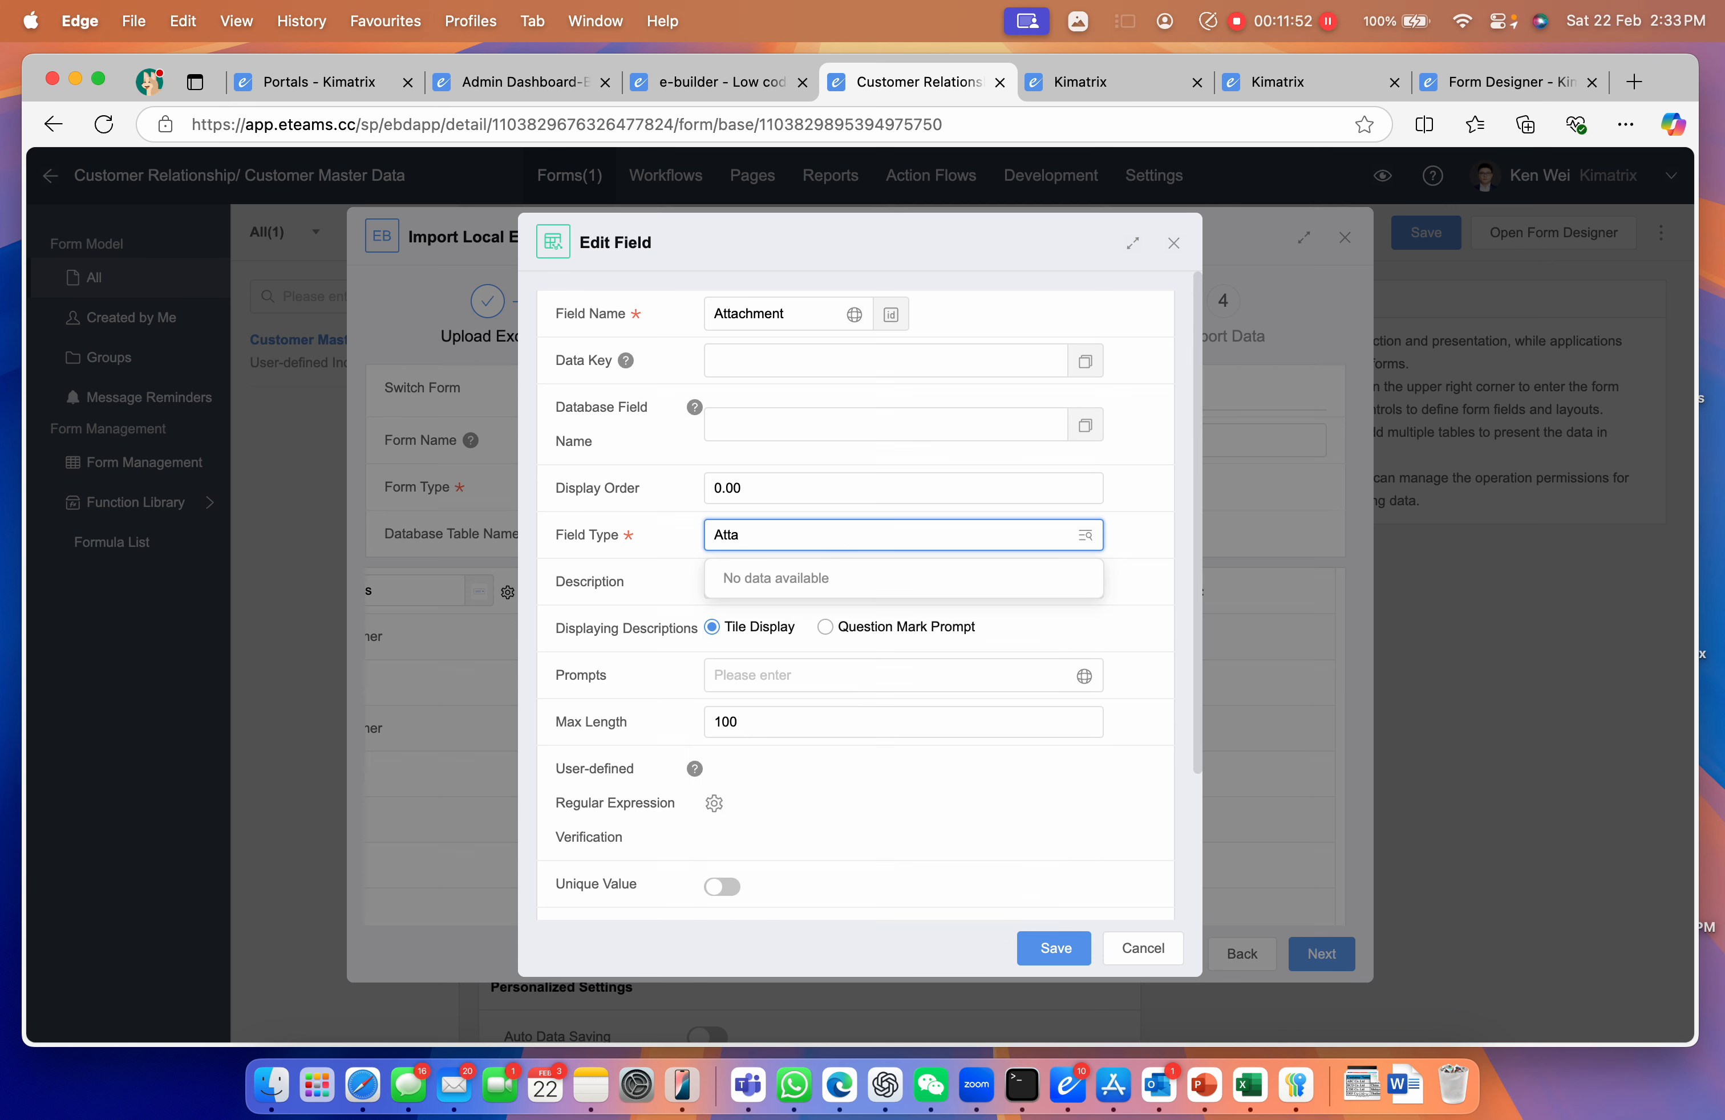
pyautogui.press('BackSpace')
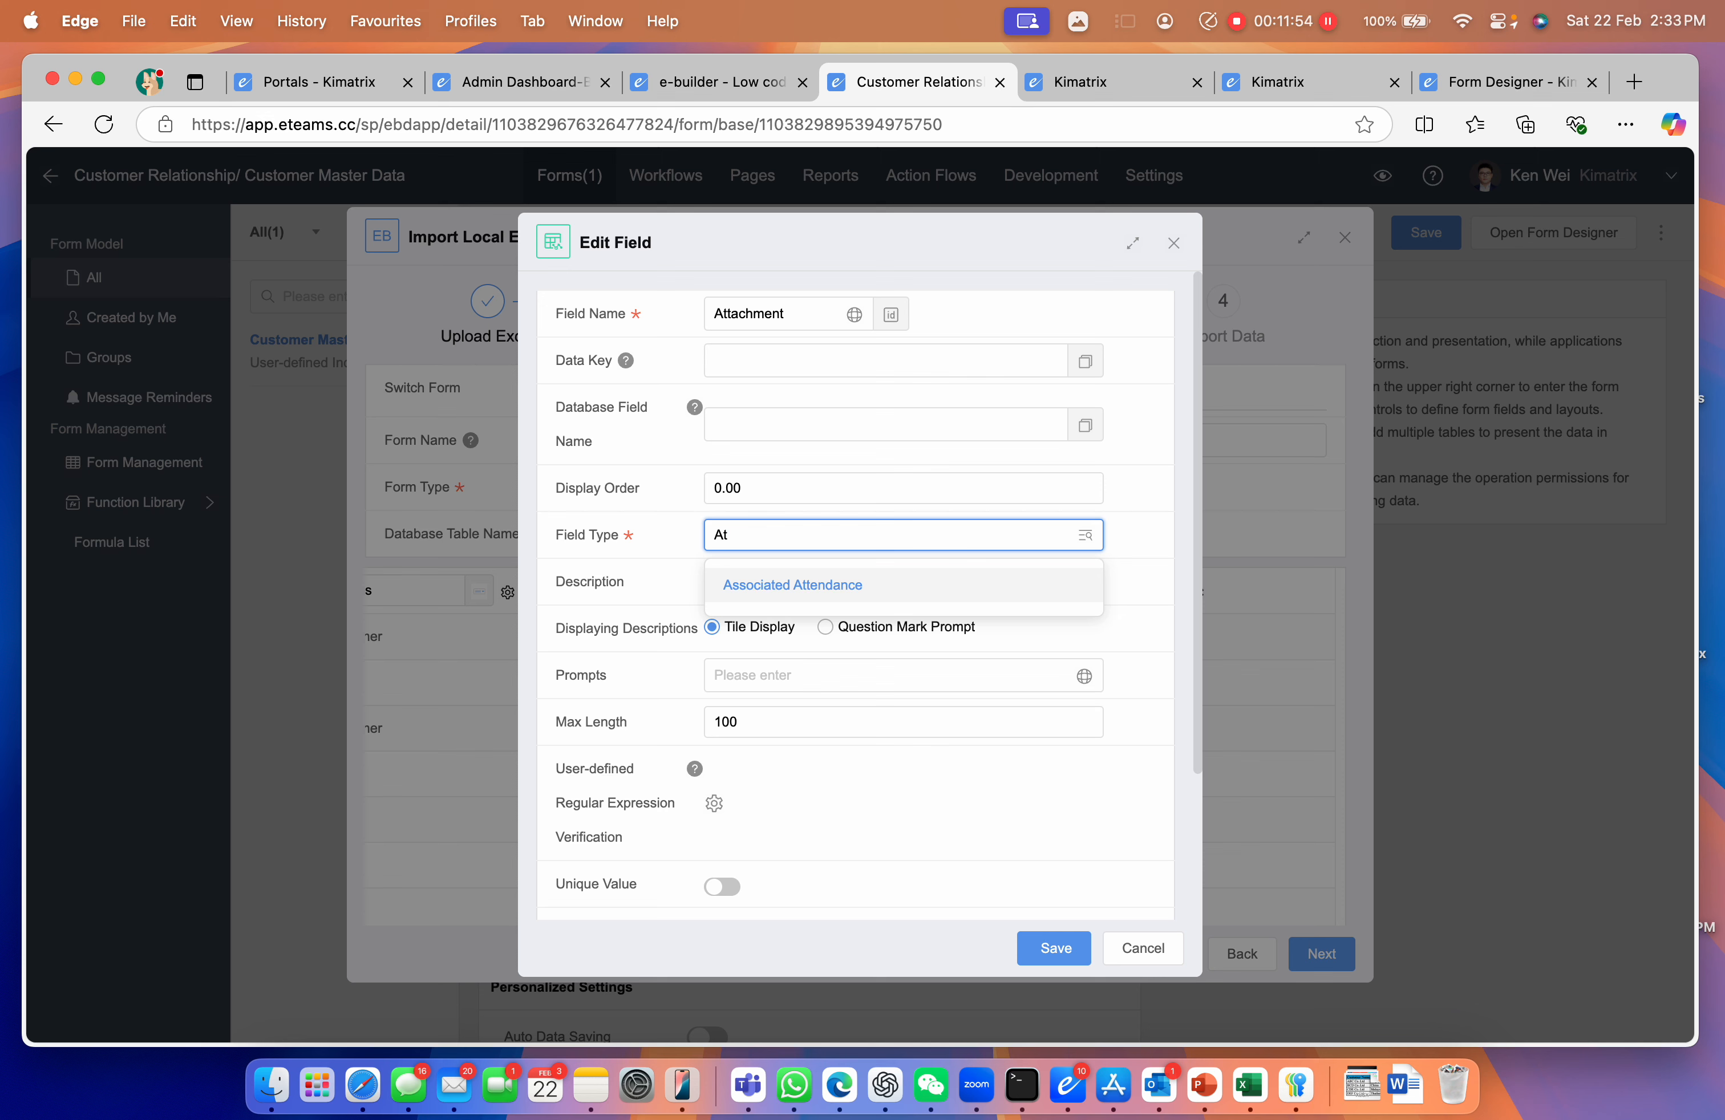
pyautogui.press('BackSpace')
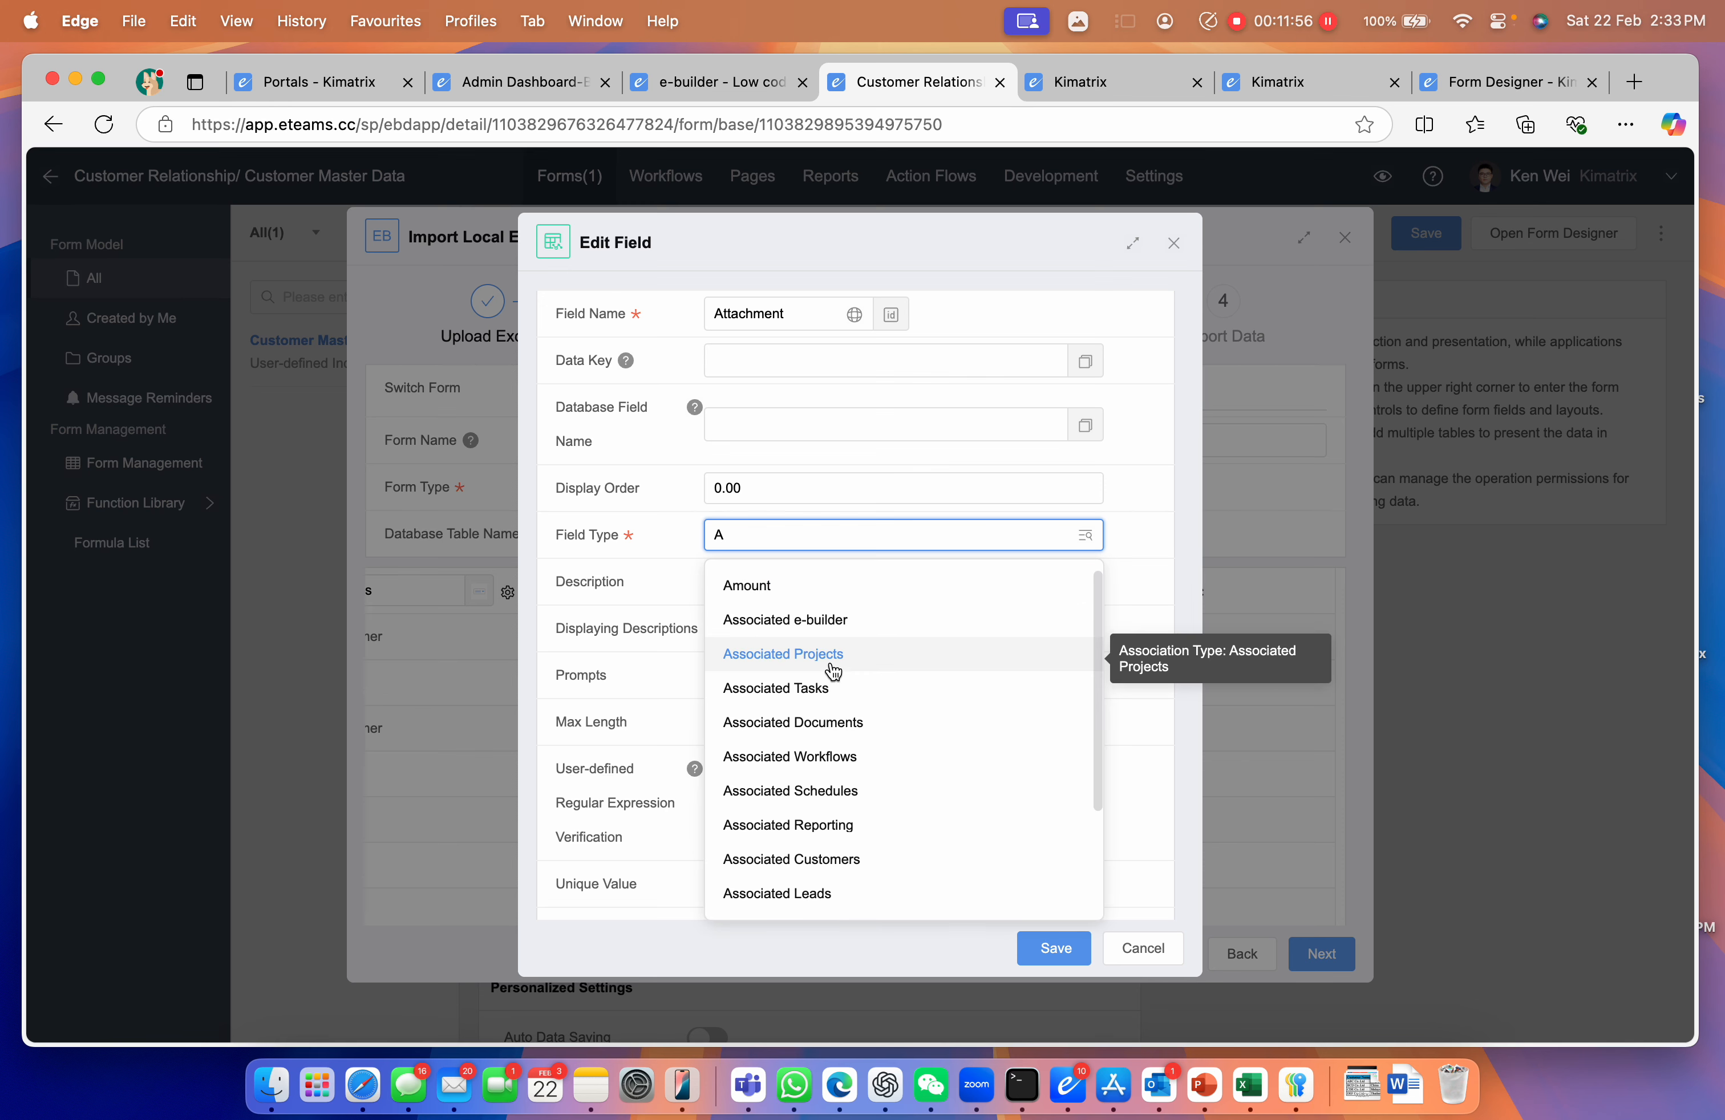
pyautogui.scroll(-3, 836, 668)
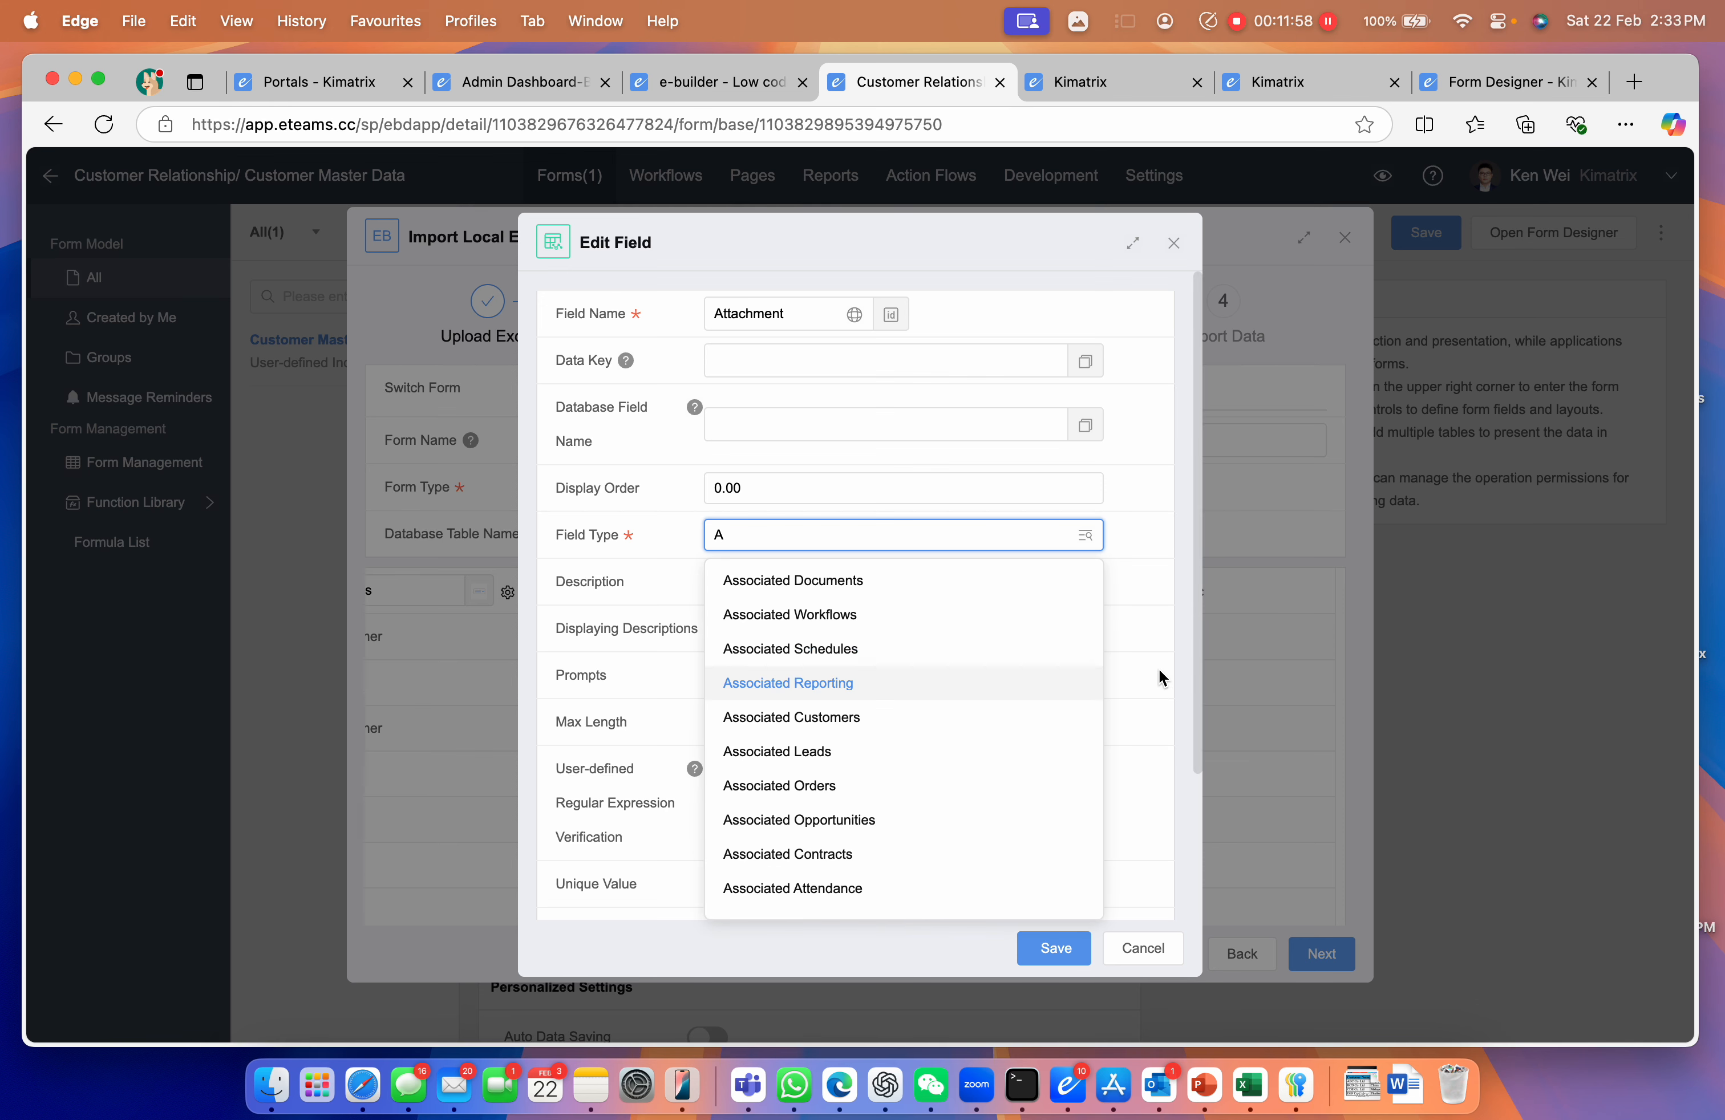
pyautogui.click(1163, 676)
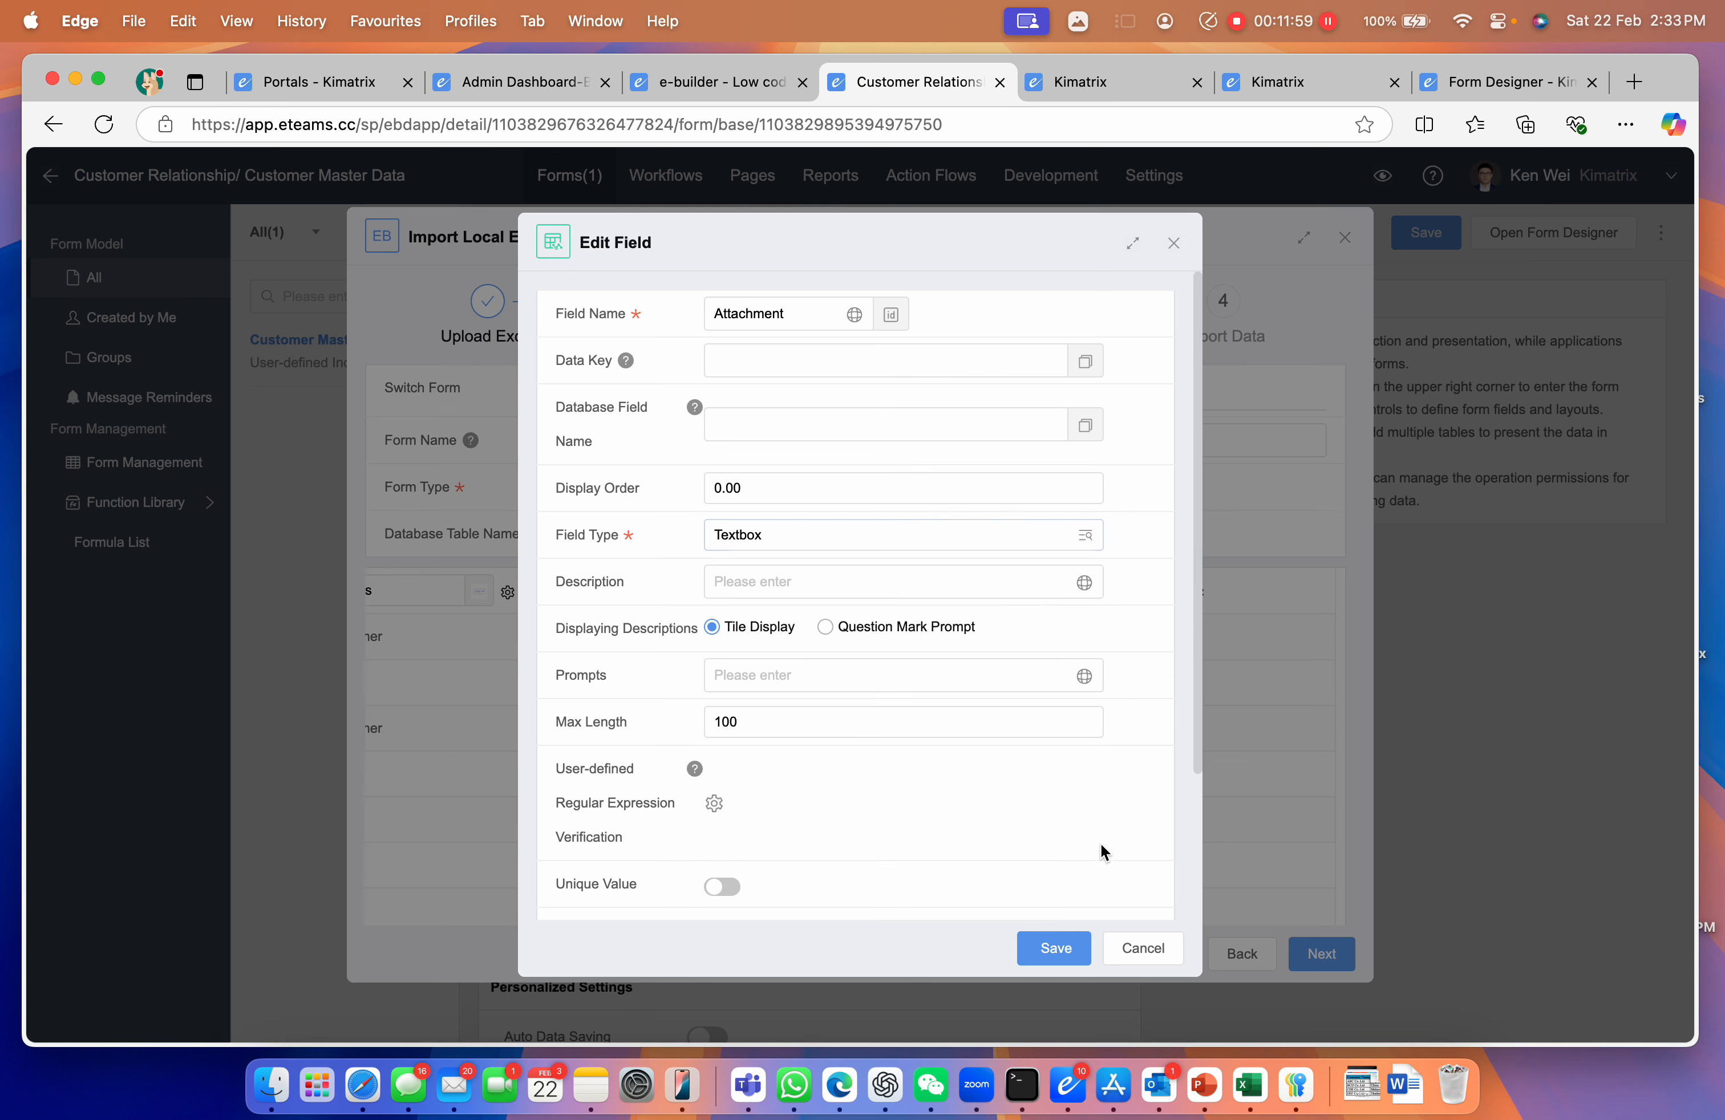
pyautogui.click(1053, 947)
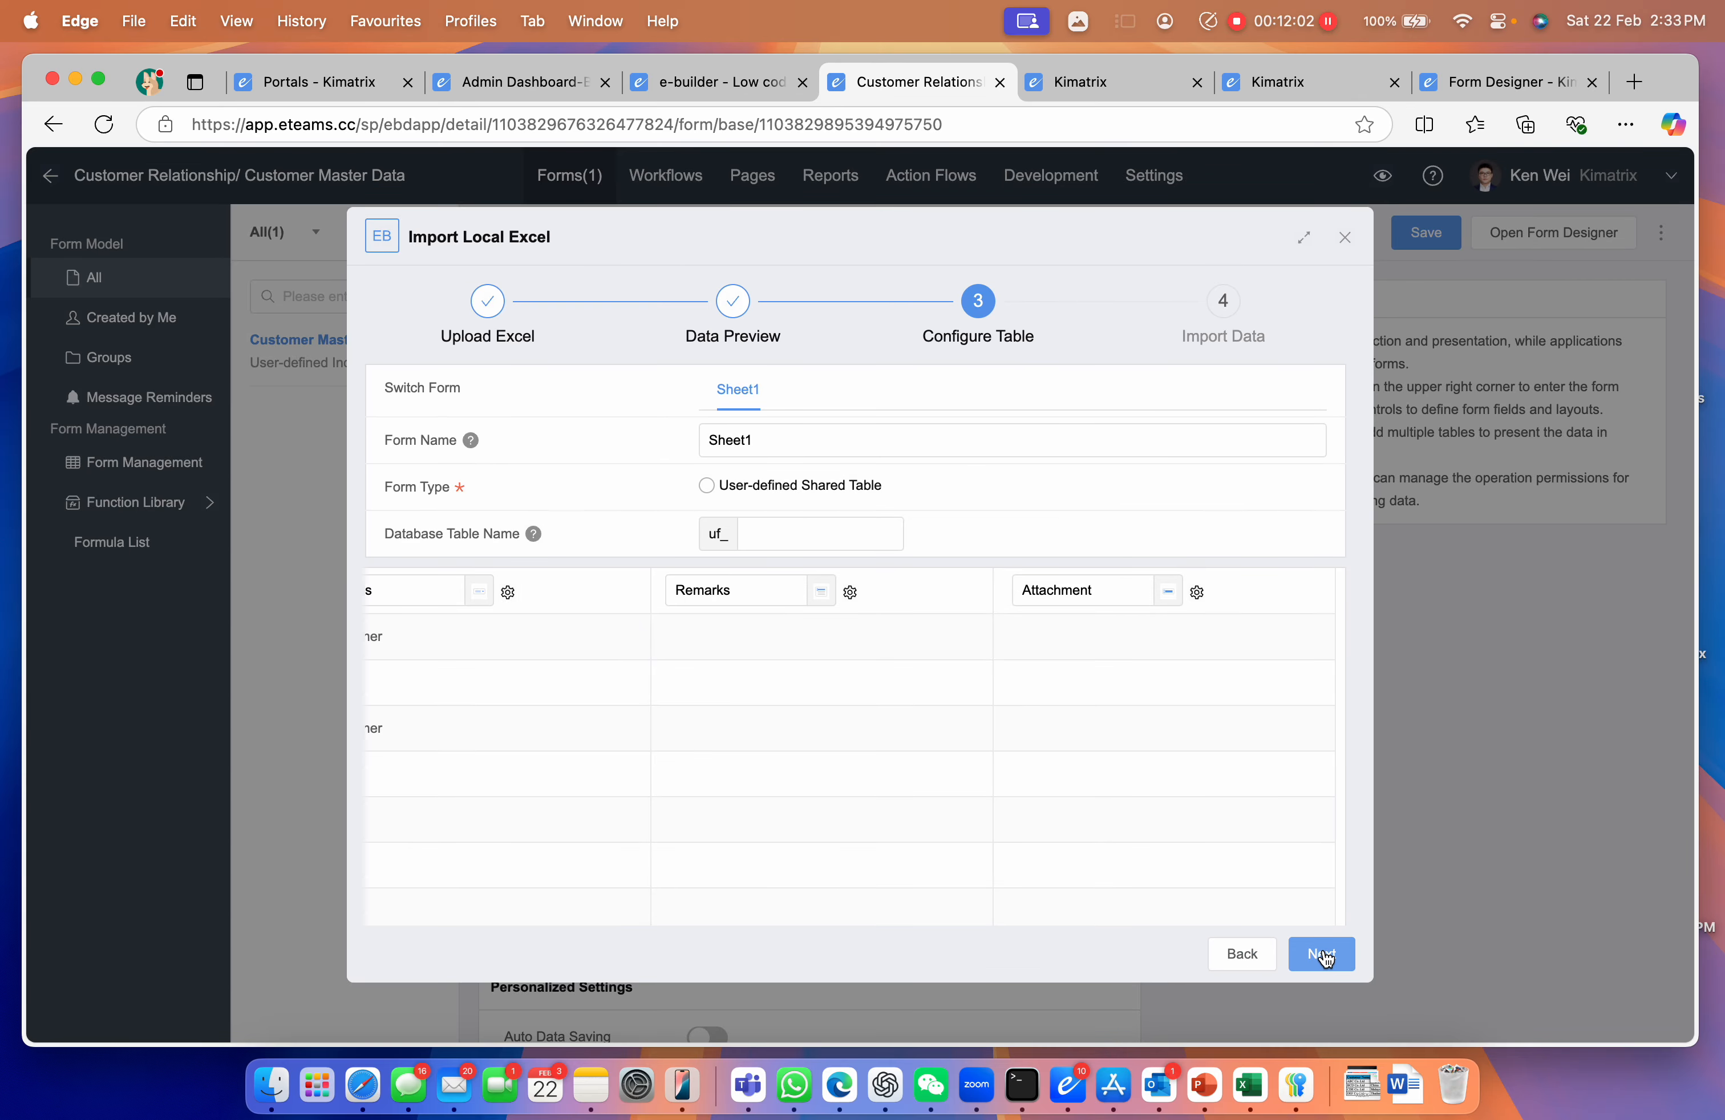
# Name the database table 'customer' and import all 19 records
pyautogui.click(772, 535)
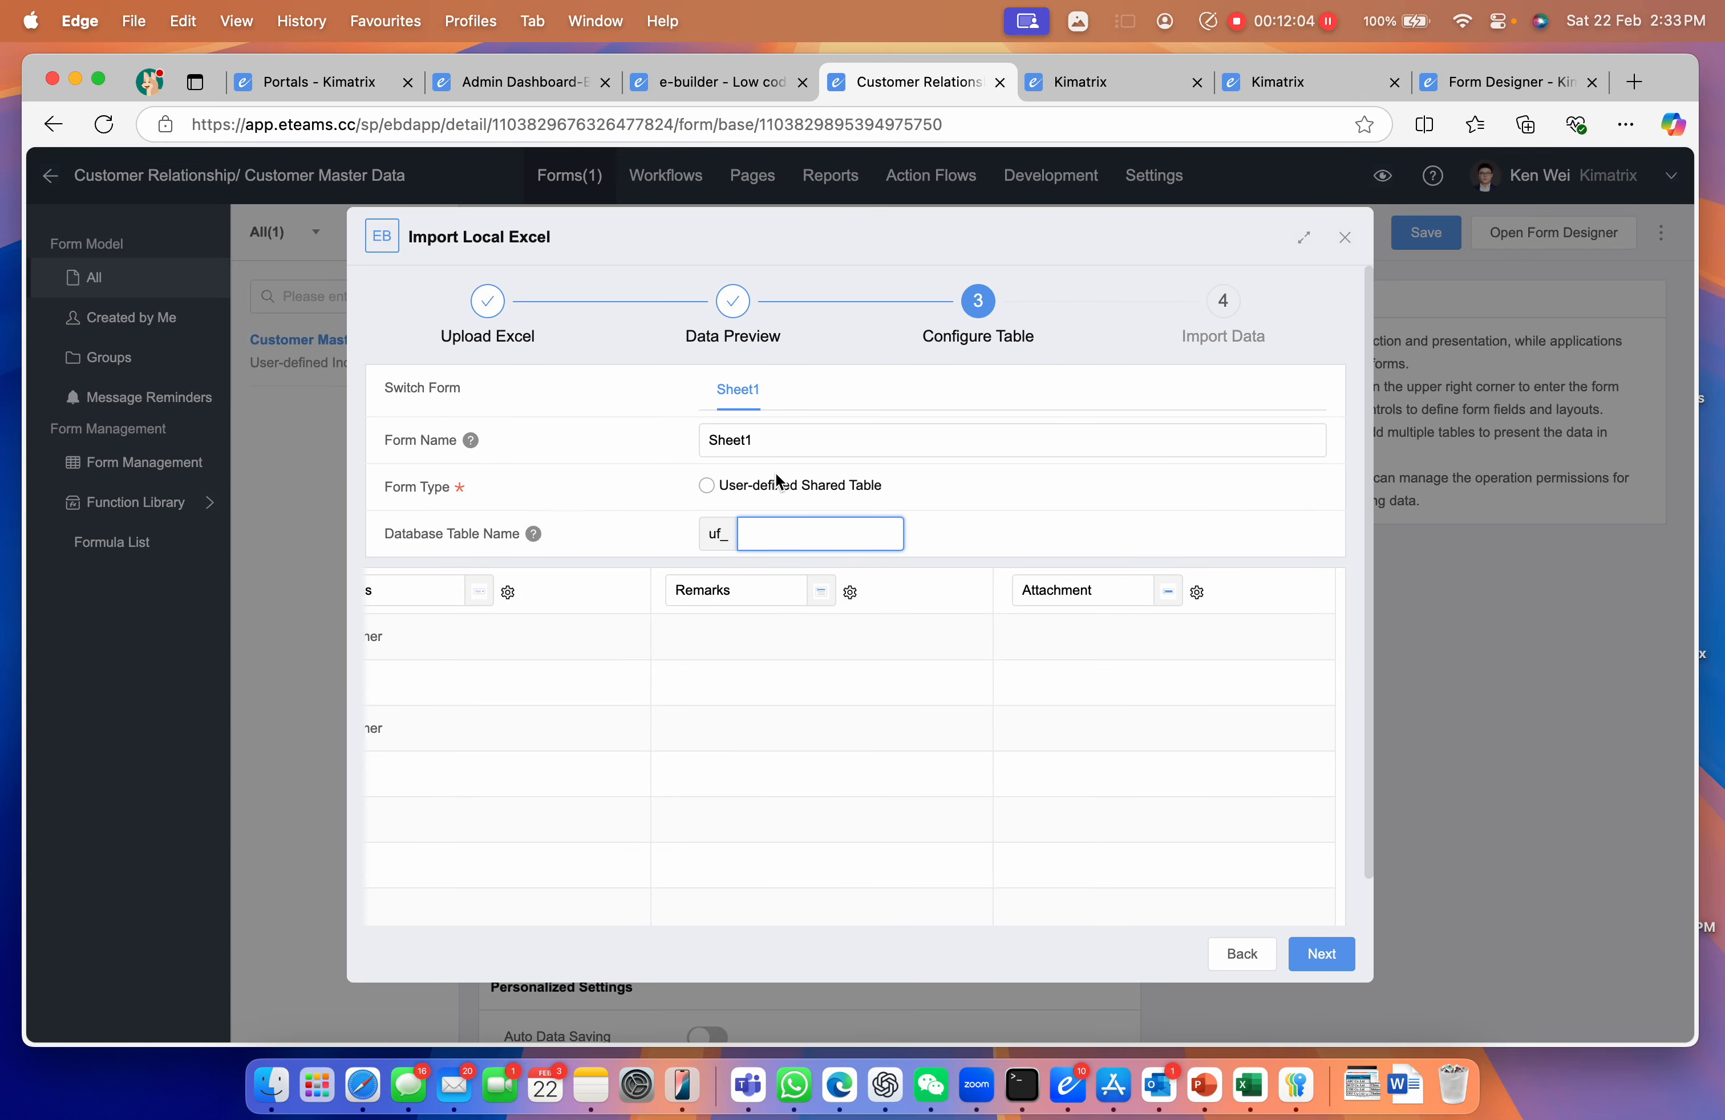
pyautogui.write('customerdatanew')
pyautogui.click(1319, 952)
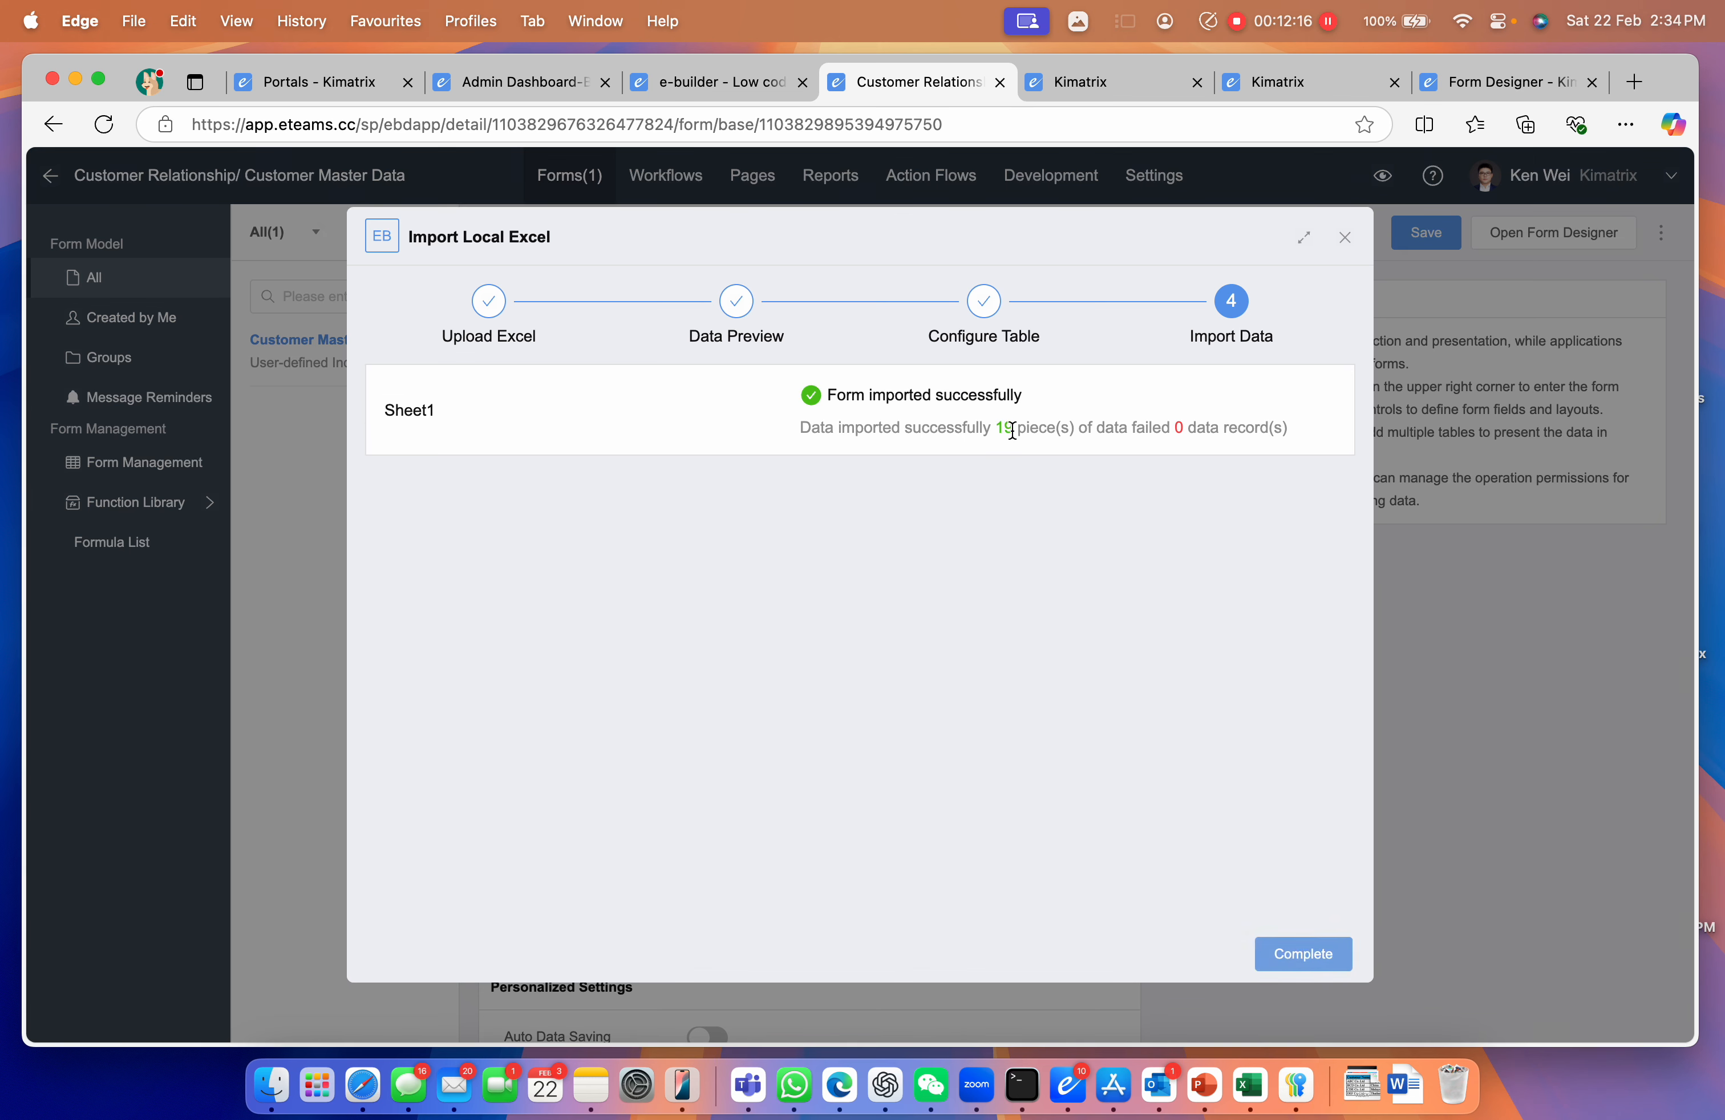
pyautogui.click(1301, 959)
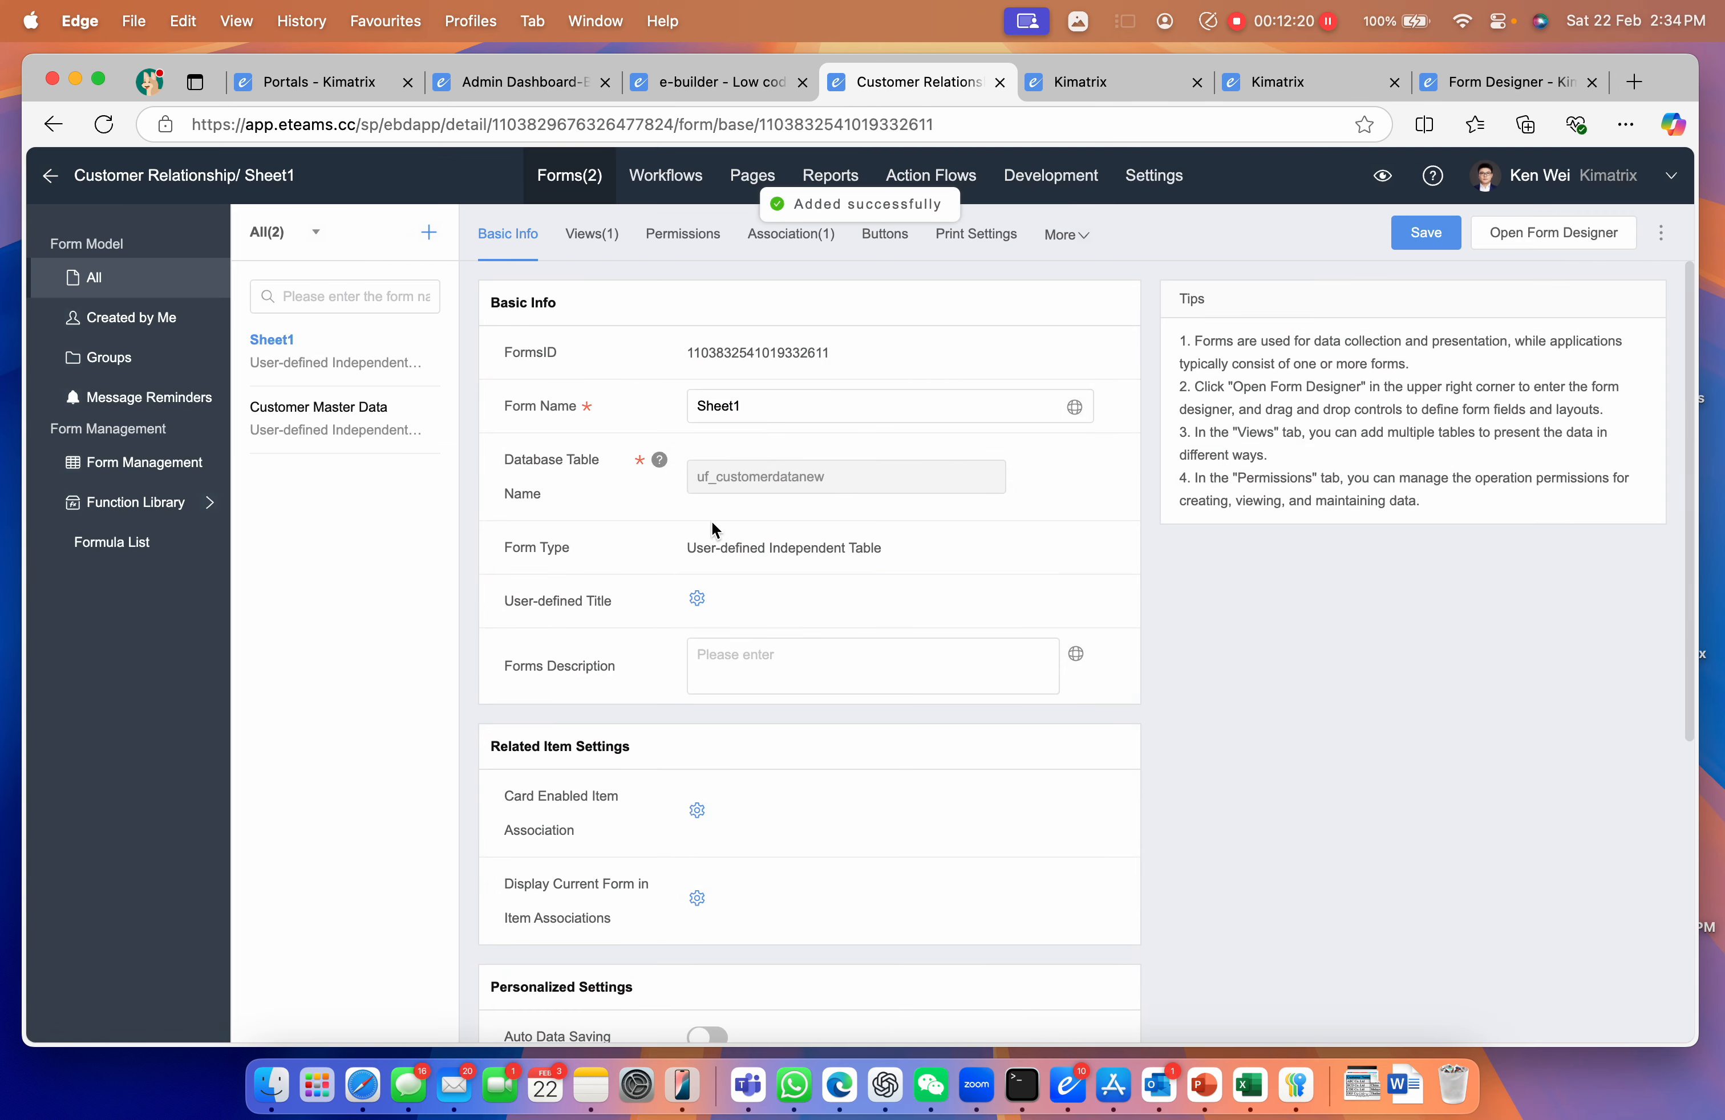
# Rename the imported form to 'New Customer Data' and save
pyautogui.moveTo(796, 413); pyautogui.dragTo(559, 388)
pyautogui.write('New Customer Data')
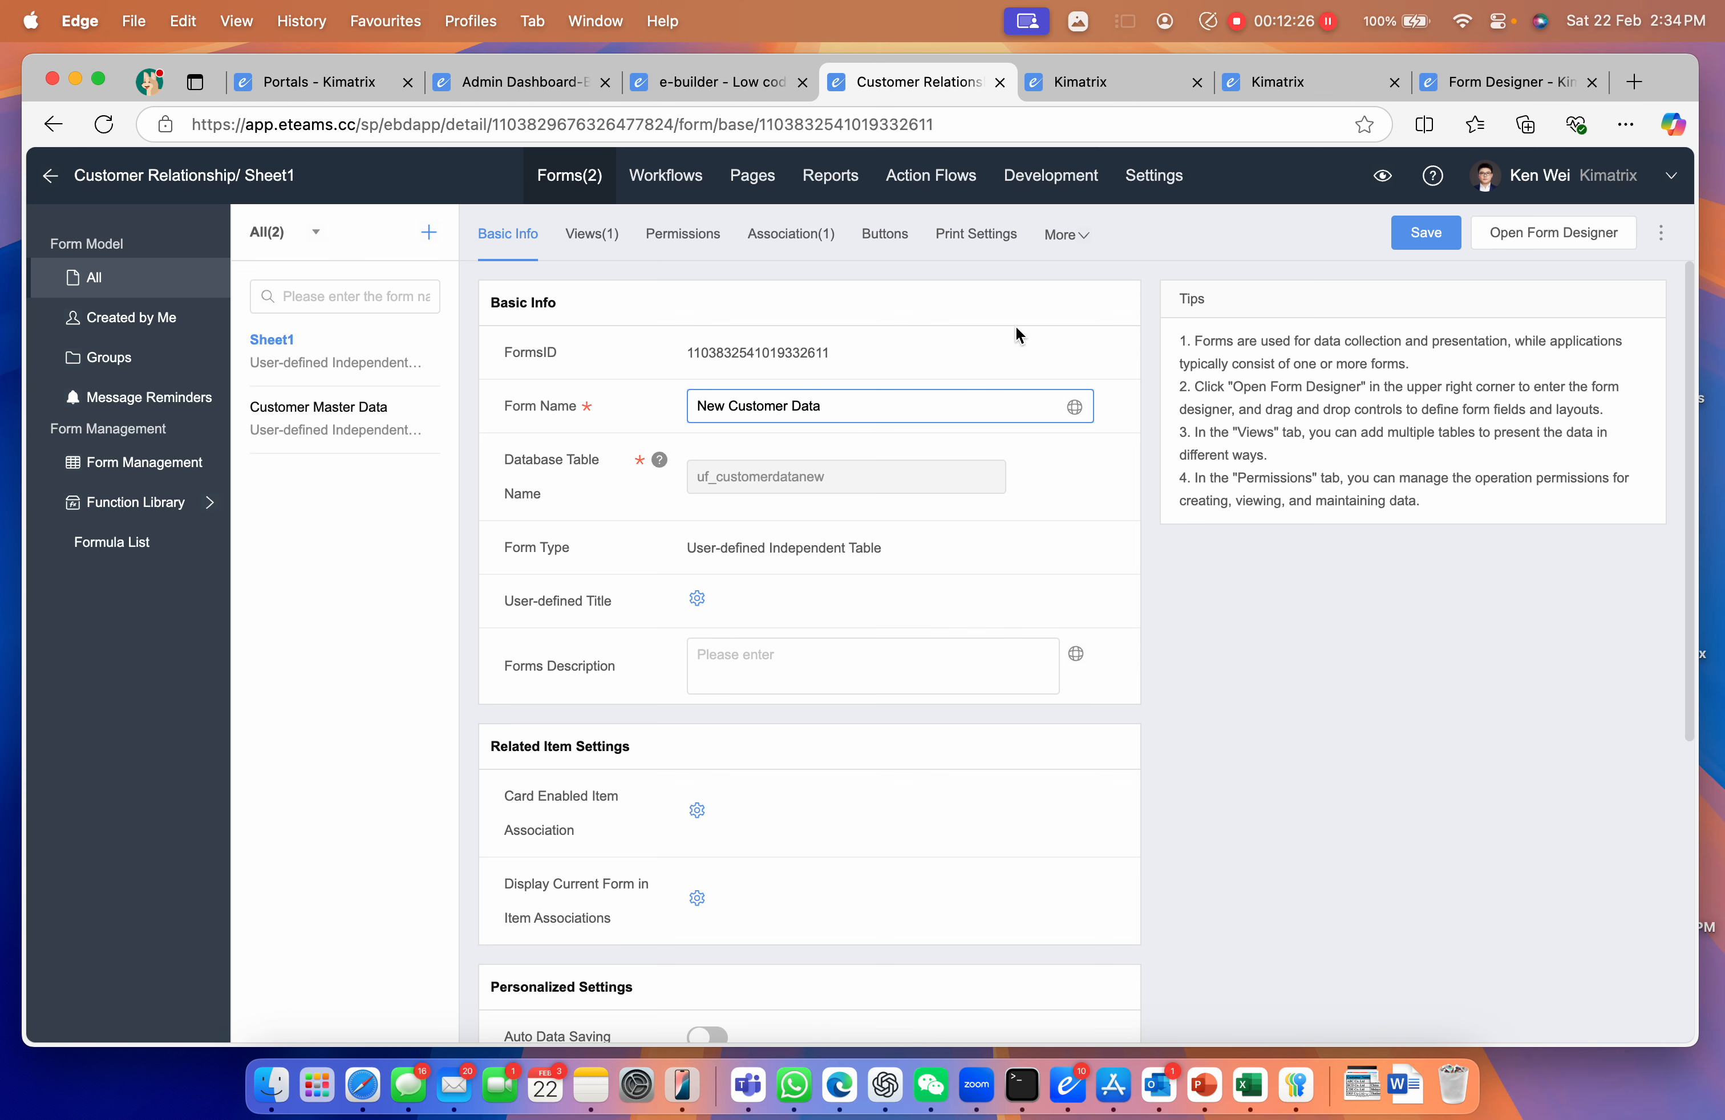
pyautogui.click(1423, 246)
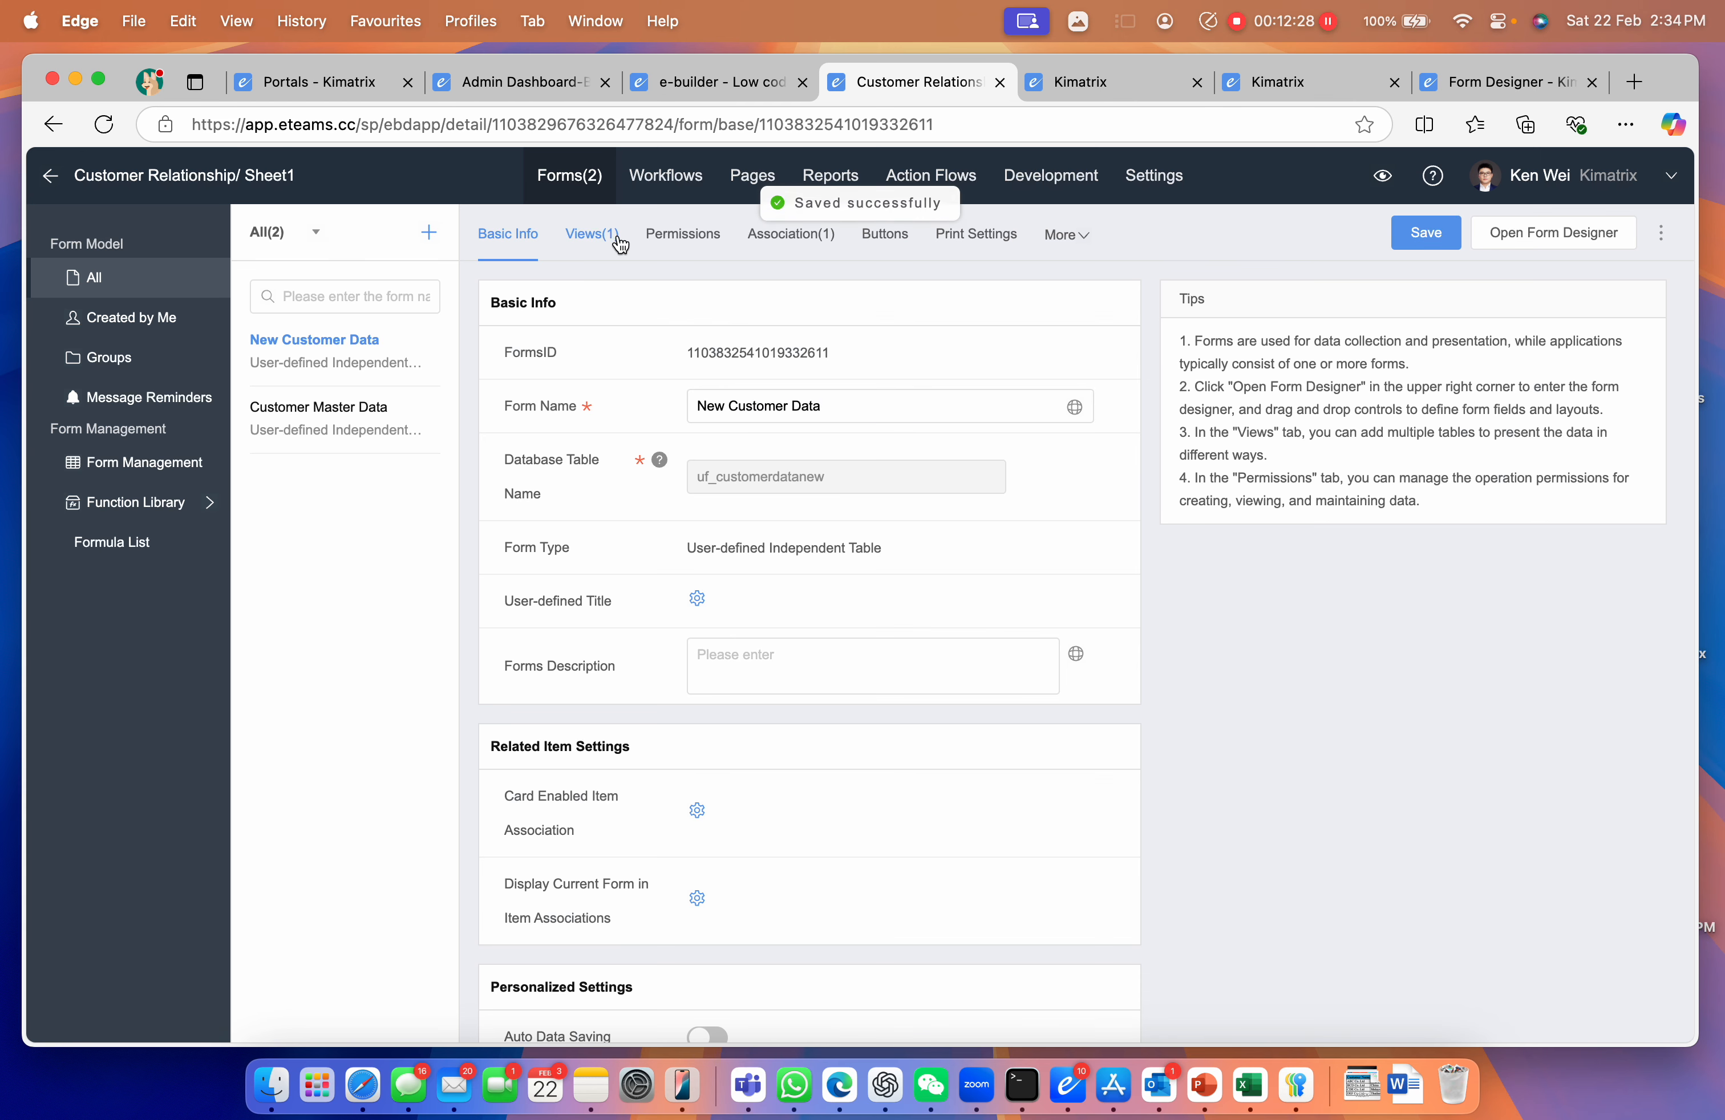
# Add a 'New Customer' menu entry linked to the Sheet1 table
pyautogui.click(49, 175)
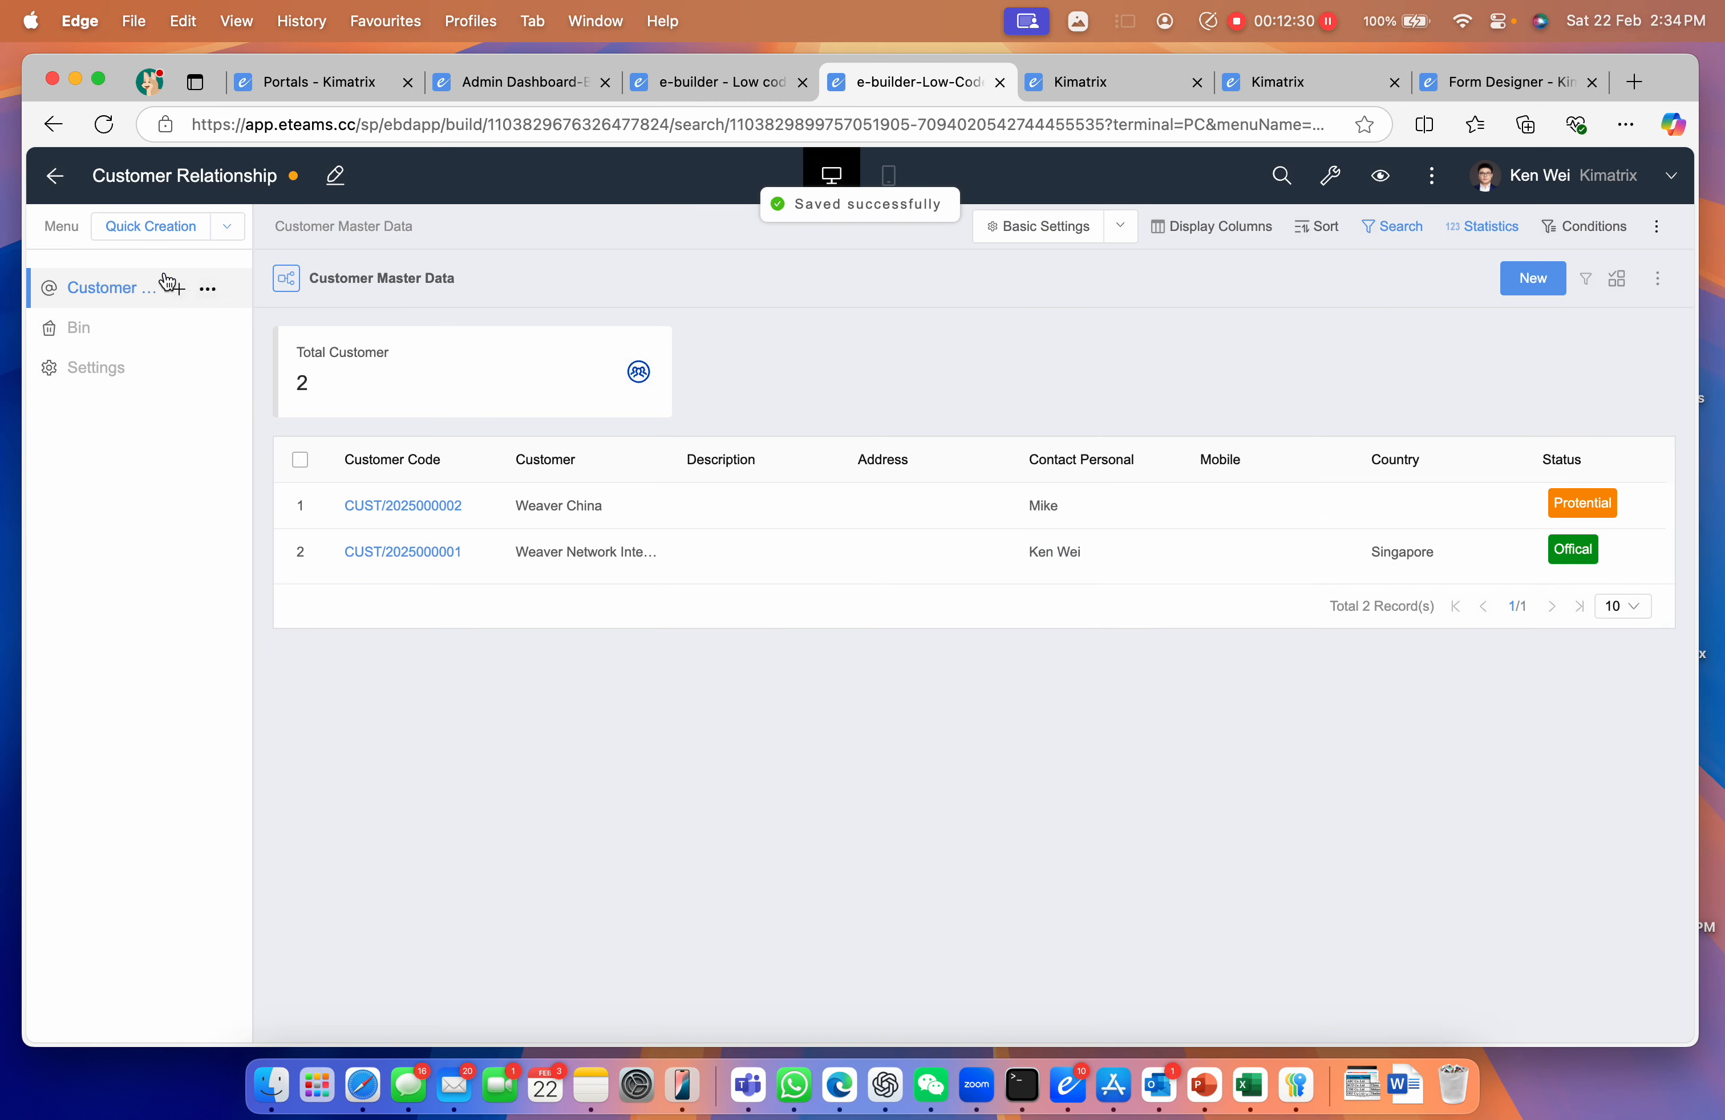
pyautogui.click(228, 227)
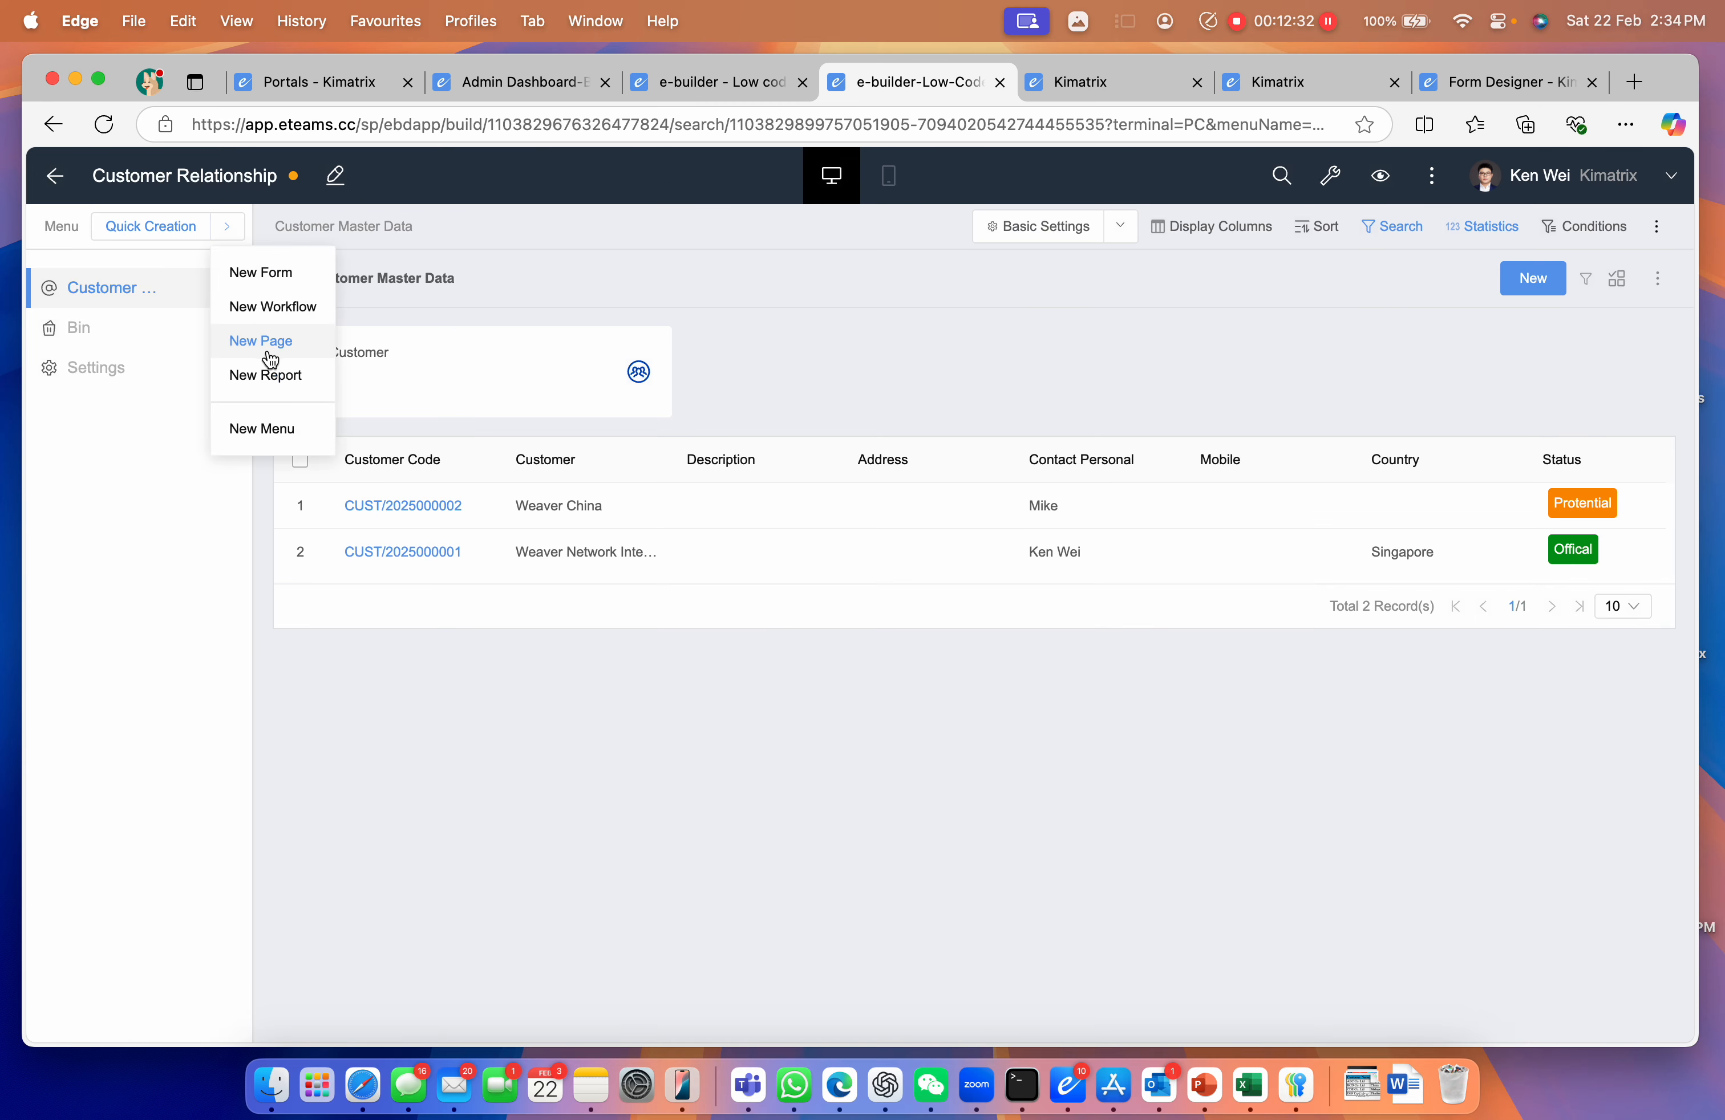
pyautogui.click(272, 428)
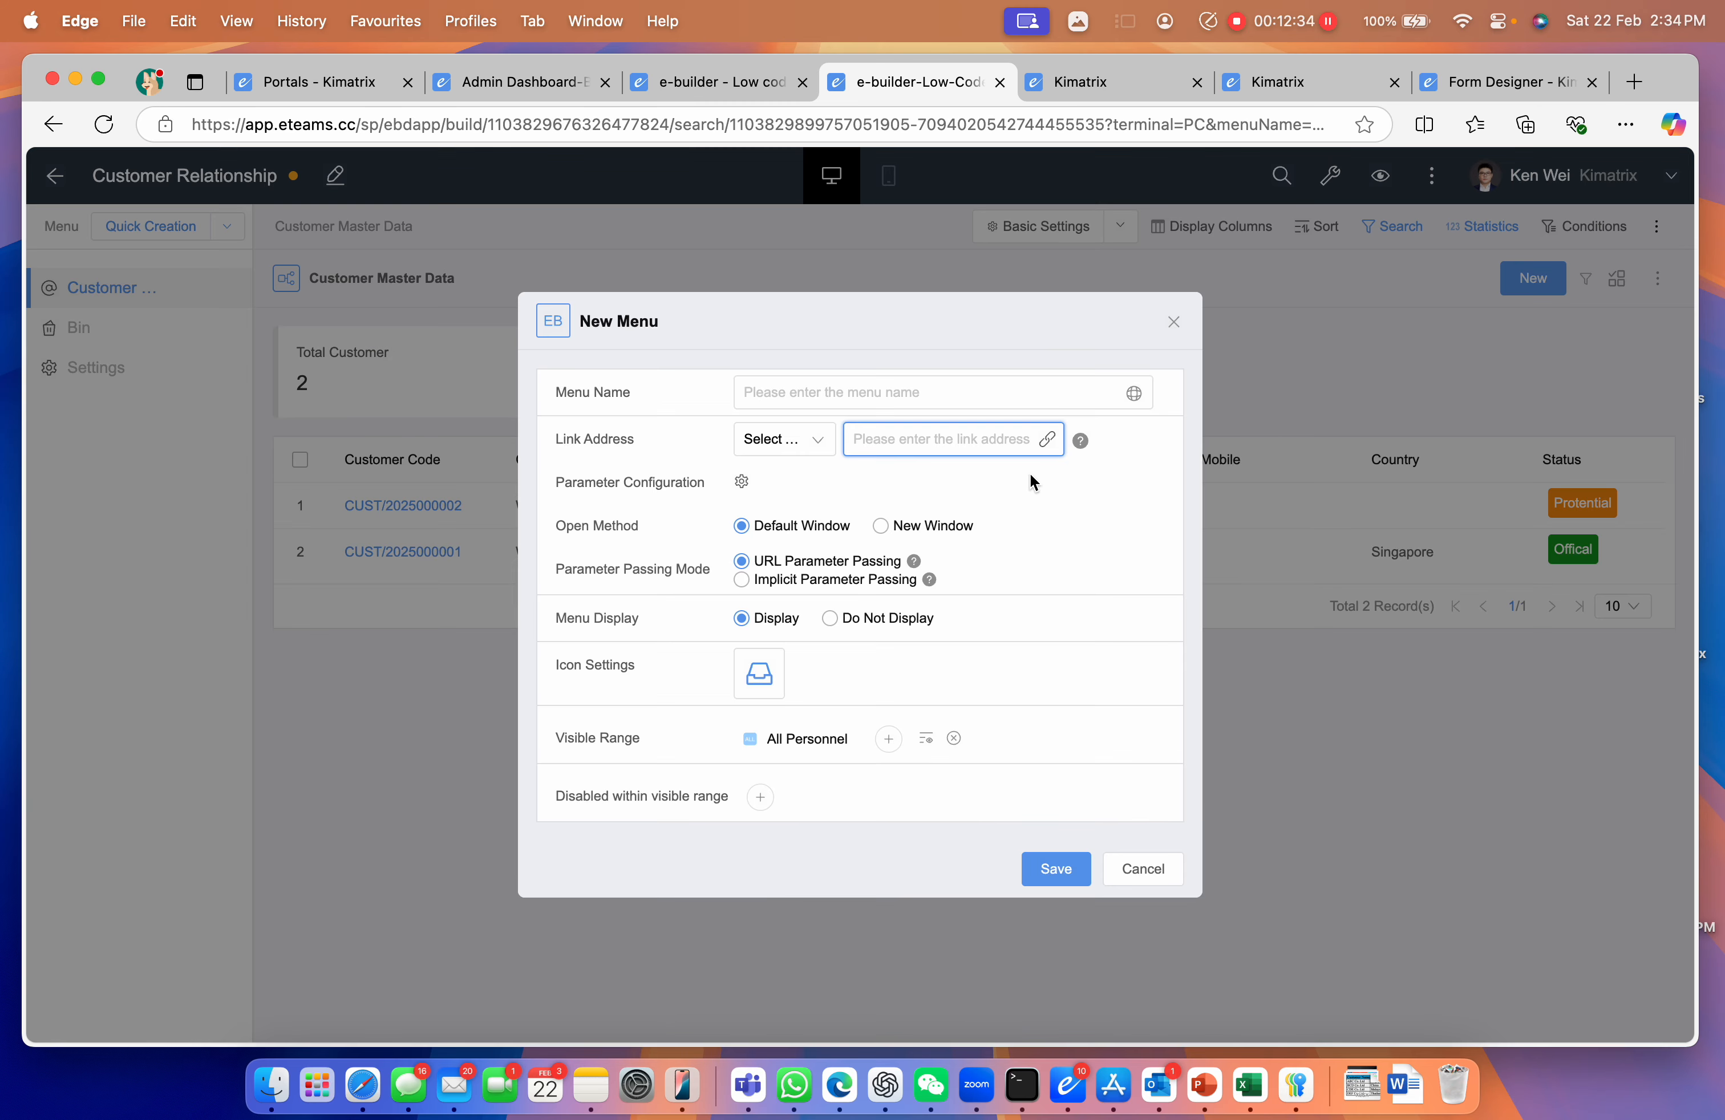
pyautogui.click(1044, 442)
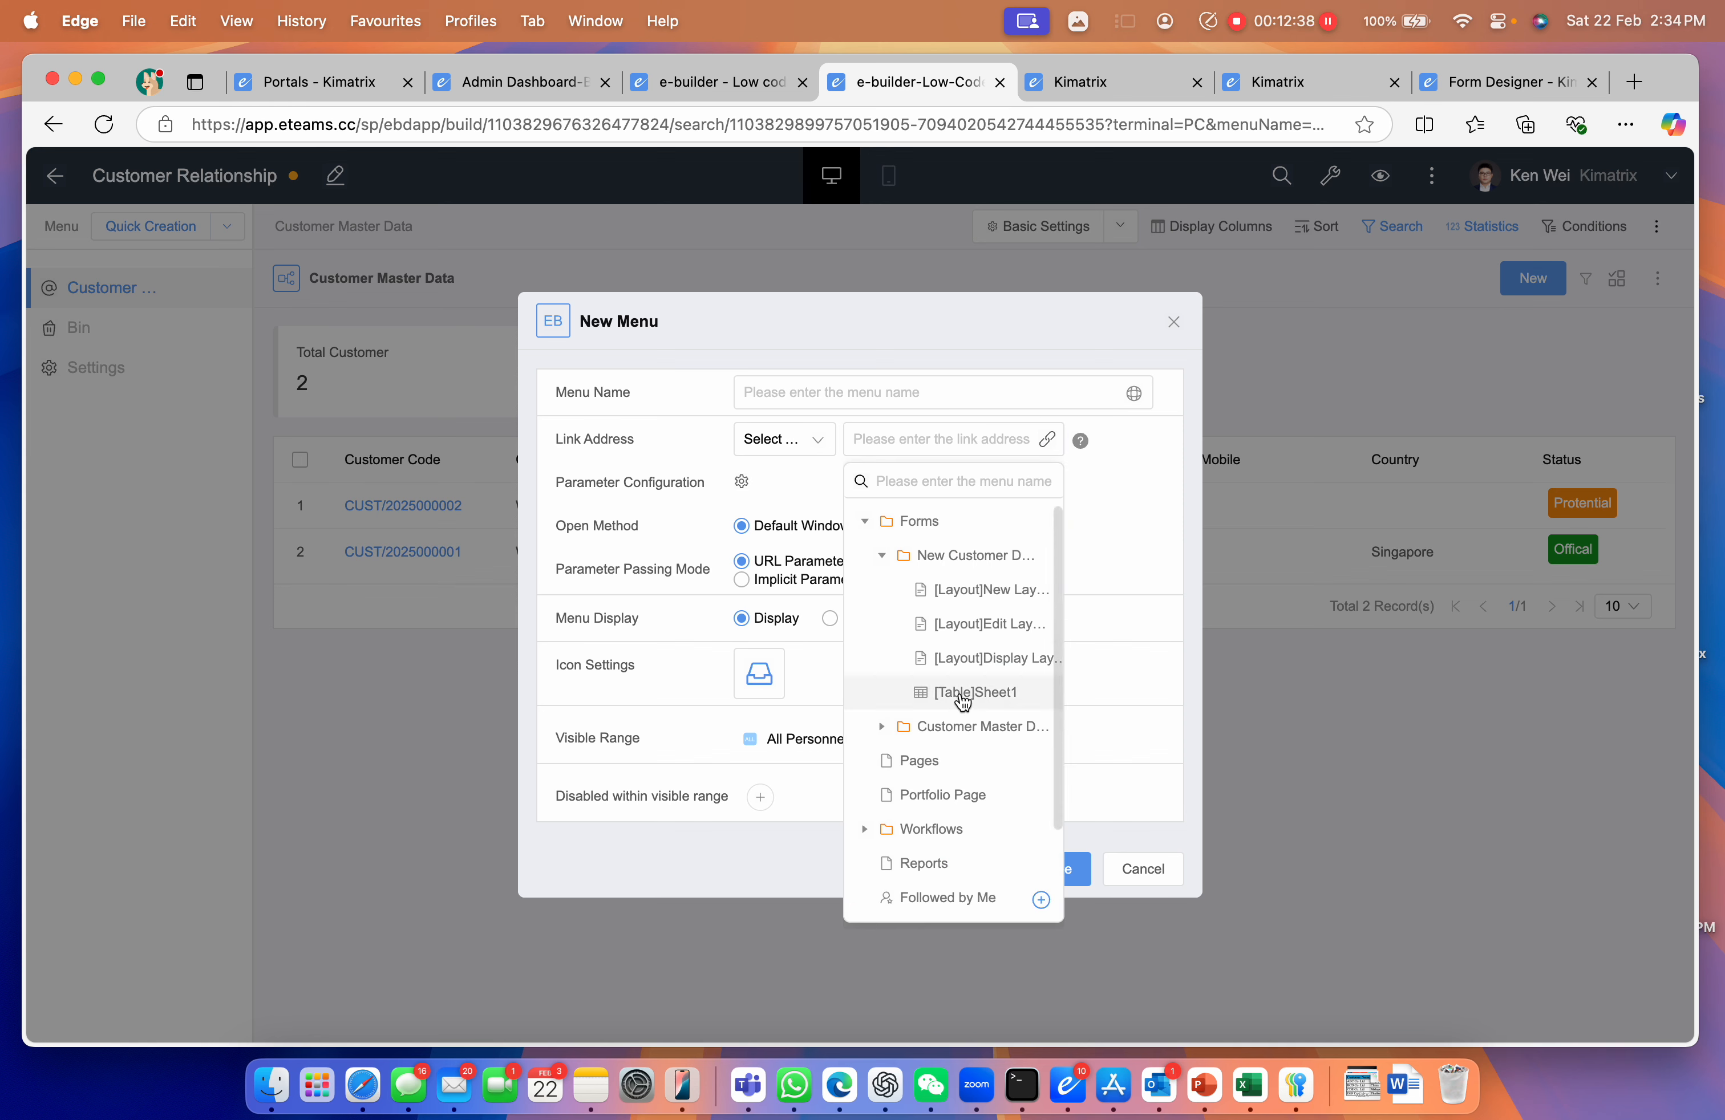
pyautogui.click(963, 695)
pyautogui.doubleClick(759, 392)
pyautogui.write('New Customer')
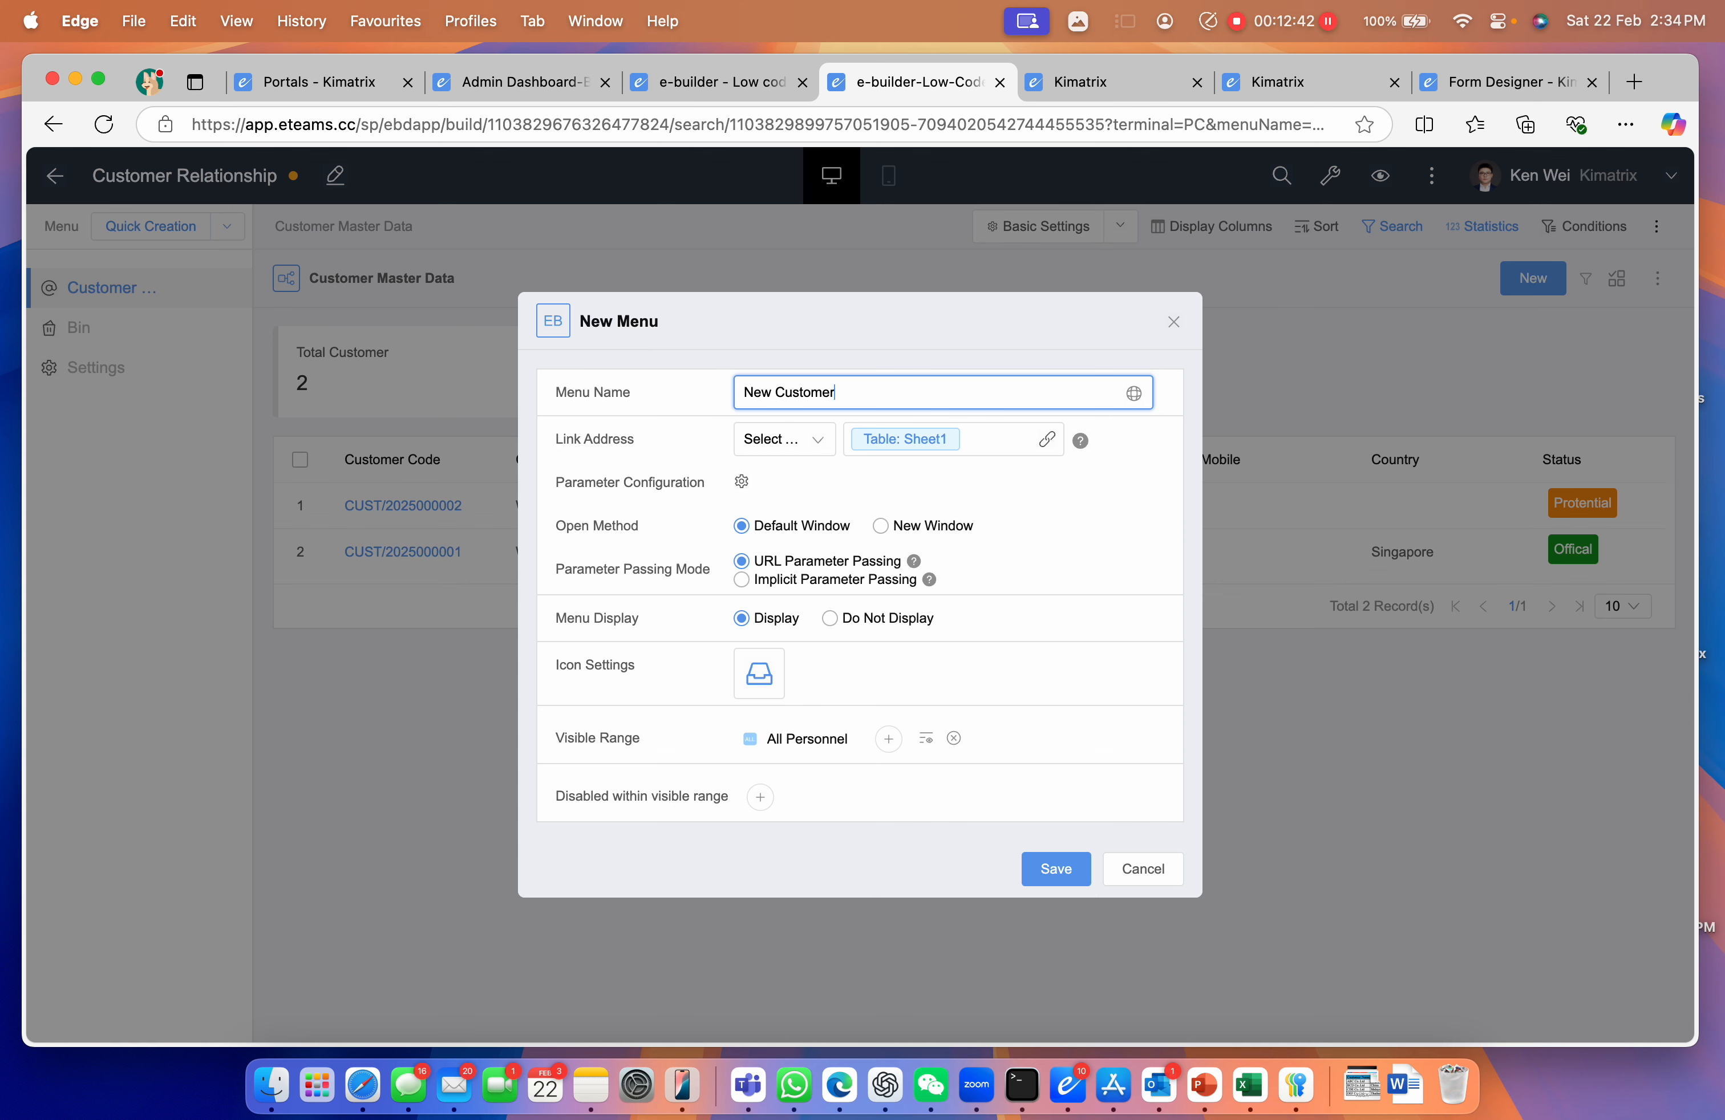
pyautogui.click(1045, 879)
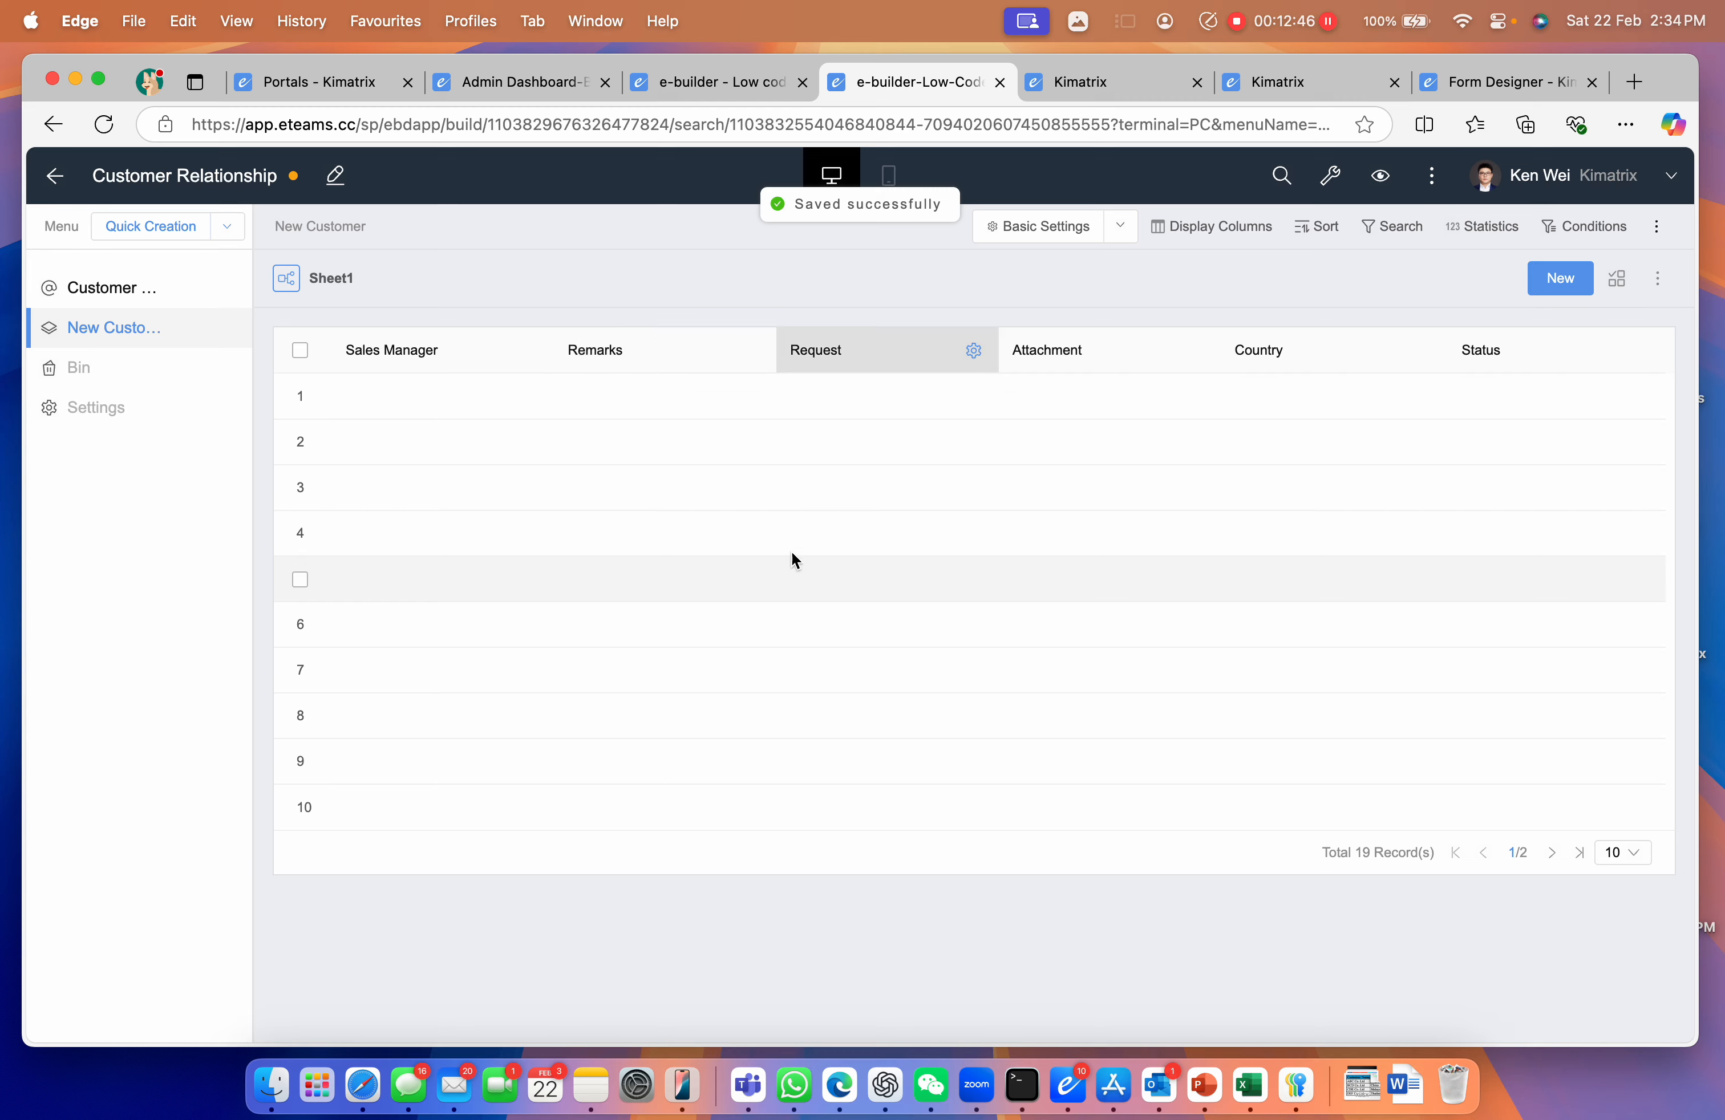
# Show 50 records per page so all 19 records fit on one page
pyautogui.click(1542, 862)
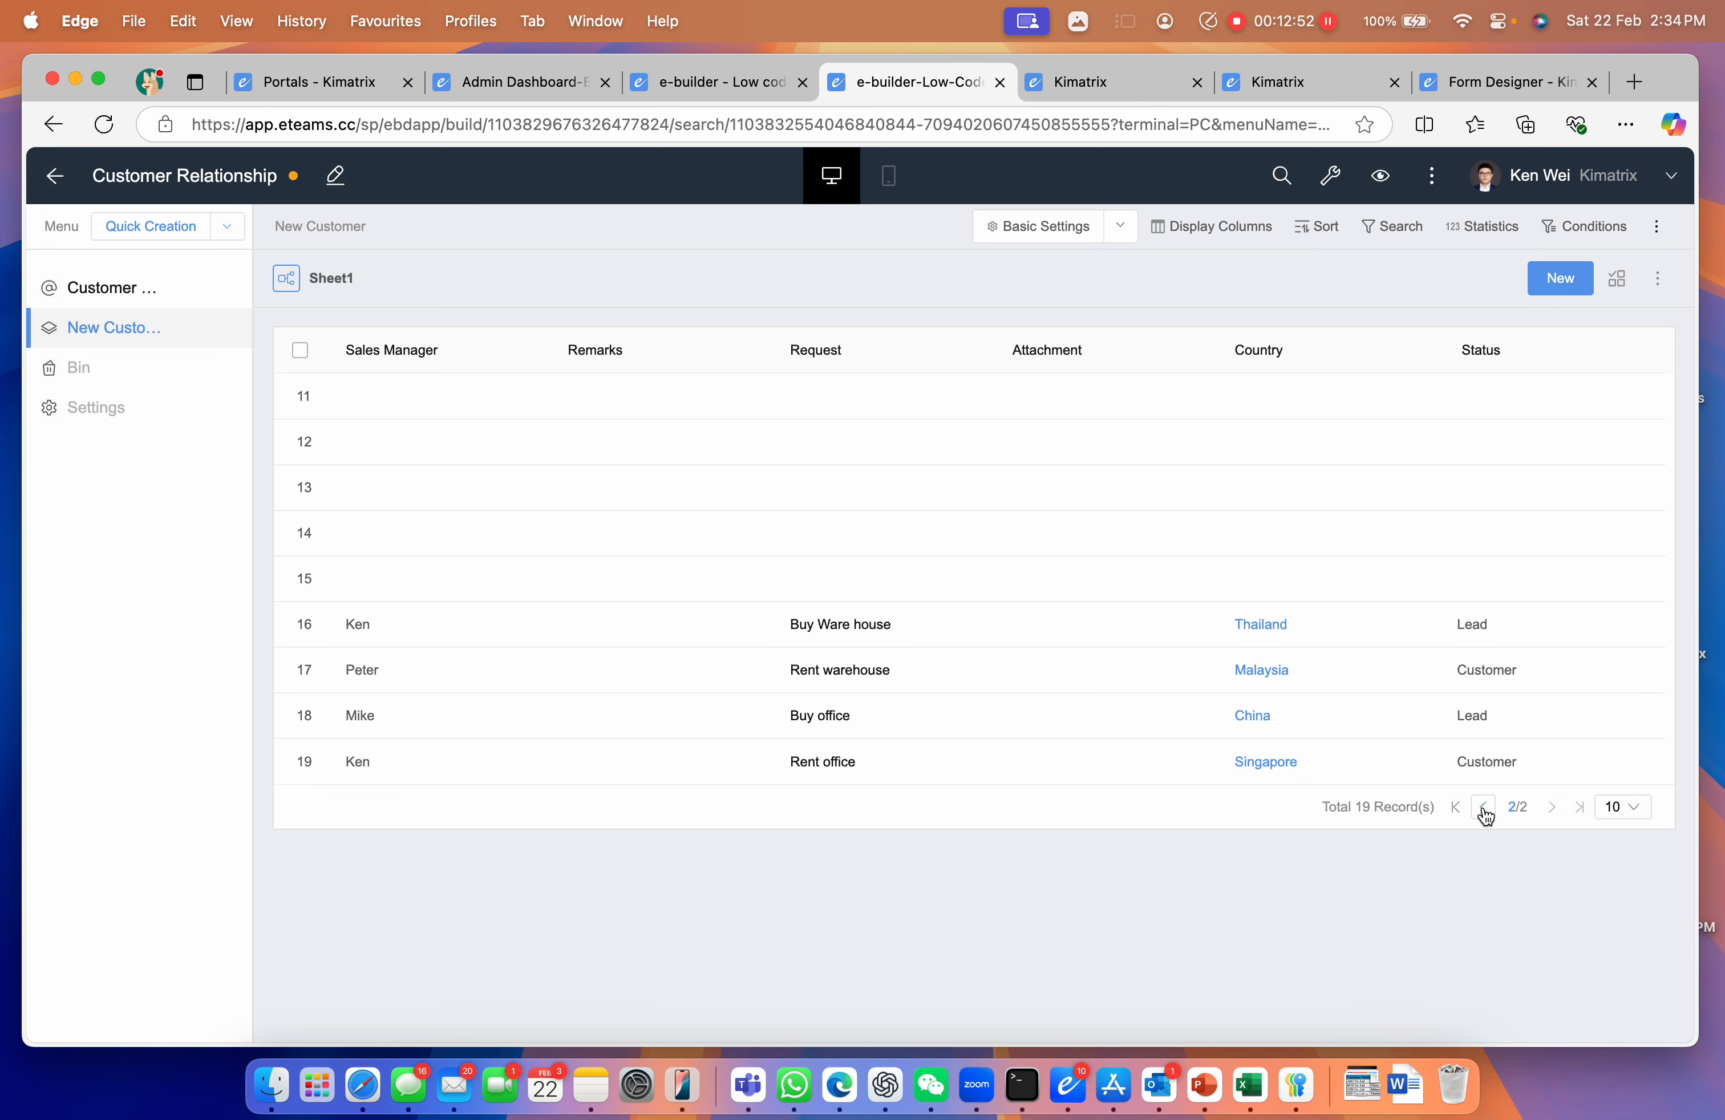
pyautogui.click(1620, 809)
pyautogui.click(1611, 925)
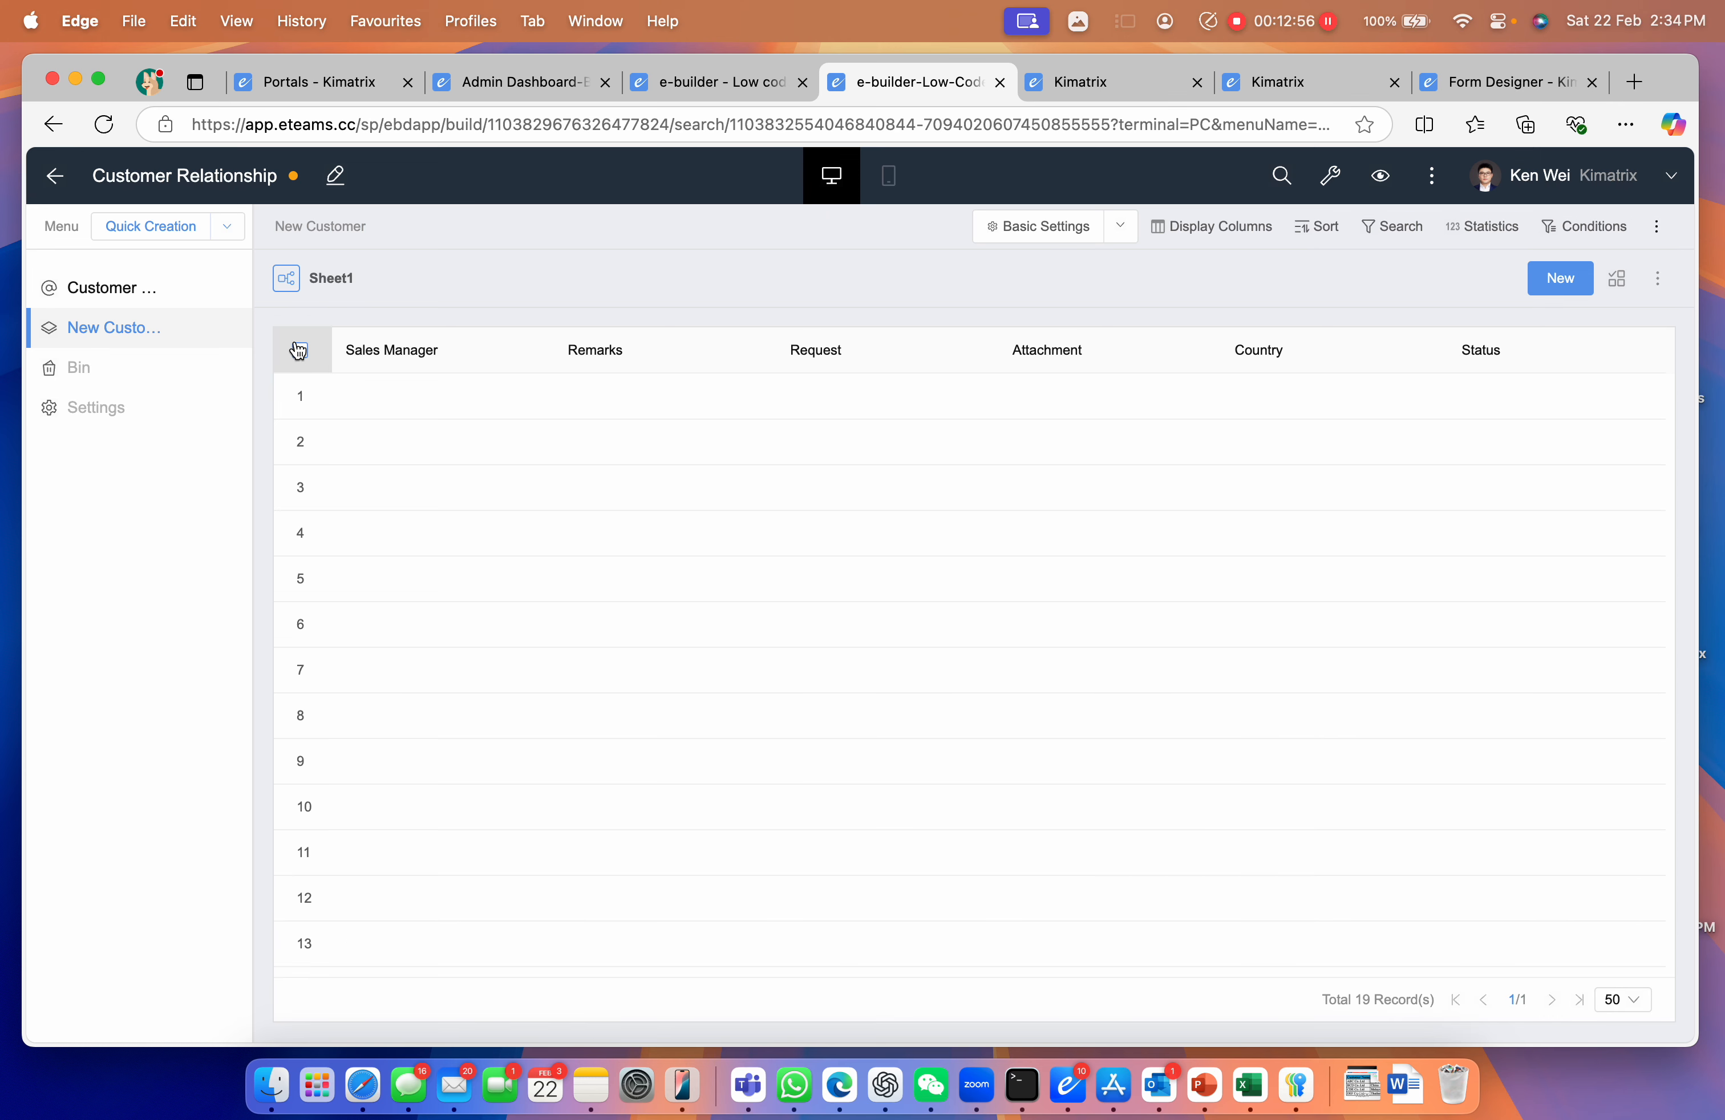
# Select all rows except the four filled customers and batch delete the 15 blank ones
pyautogui.click(298, 349)
pyautogui.scroll(-3, 492, 604)
pyautogui.click(301, 819)
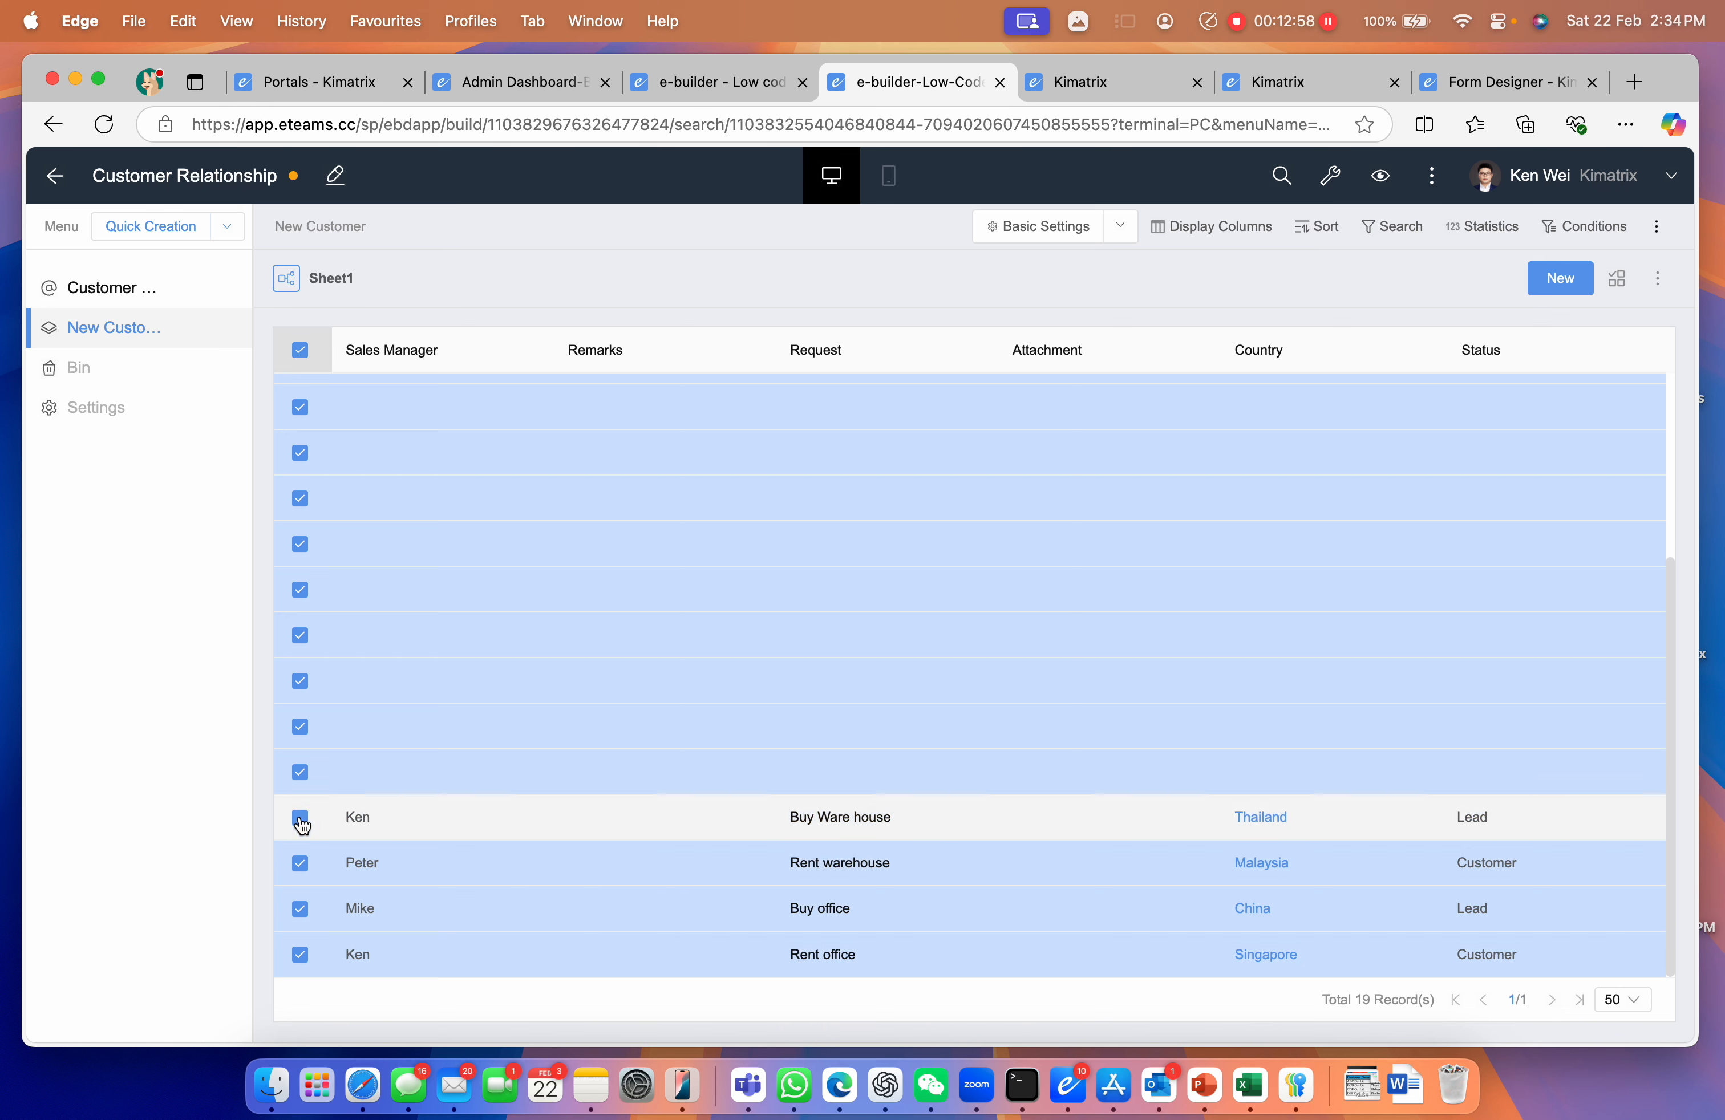
pyautogui.click(299, 863)
pyautogui.click(299, 909)
pyautogui.click(296, 939)
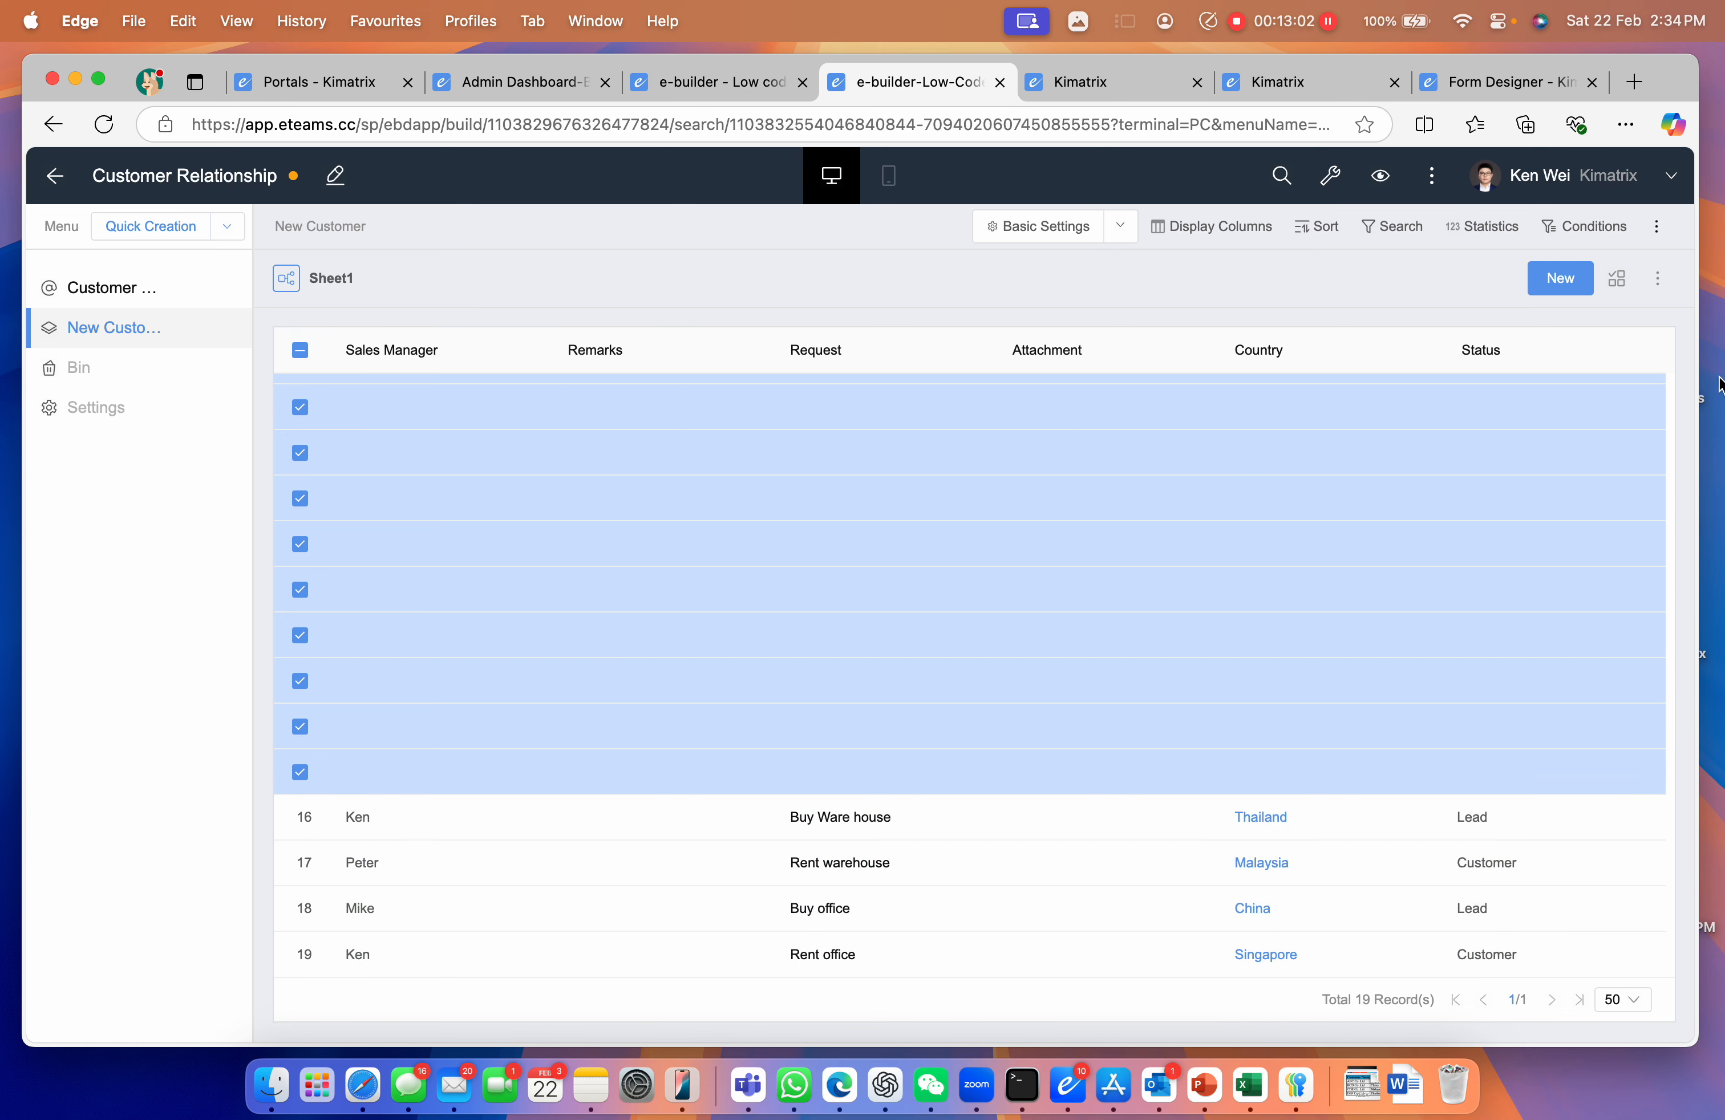
pyautogui.moveTo(1621, 287)
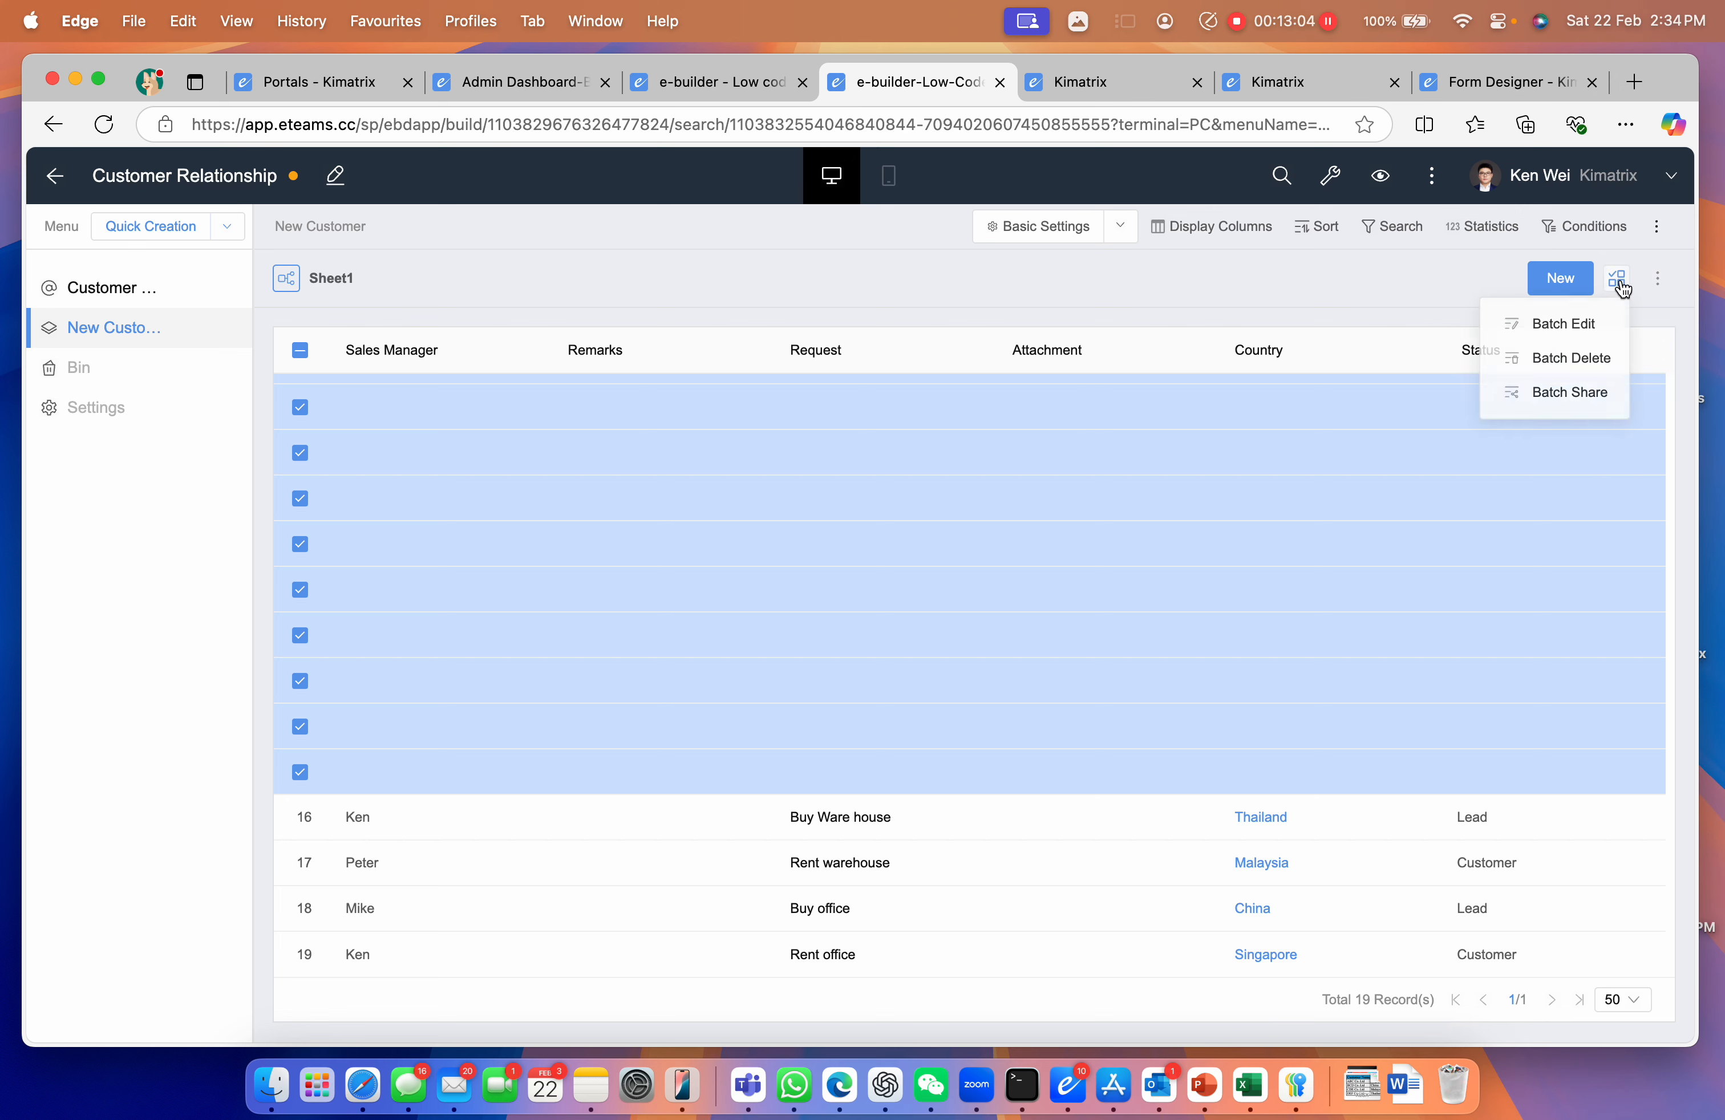
pyautogui.click(1595, 359)
pyautogui.click(931, 690)
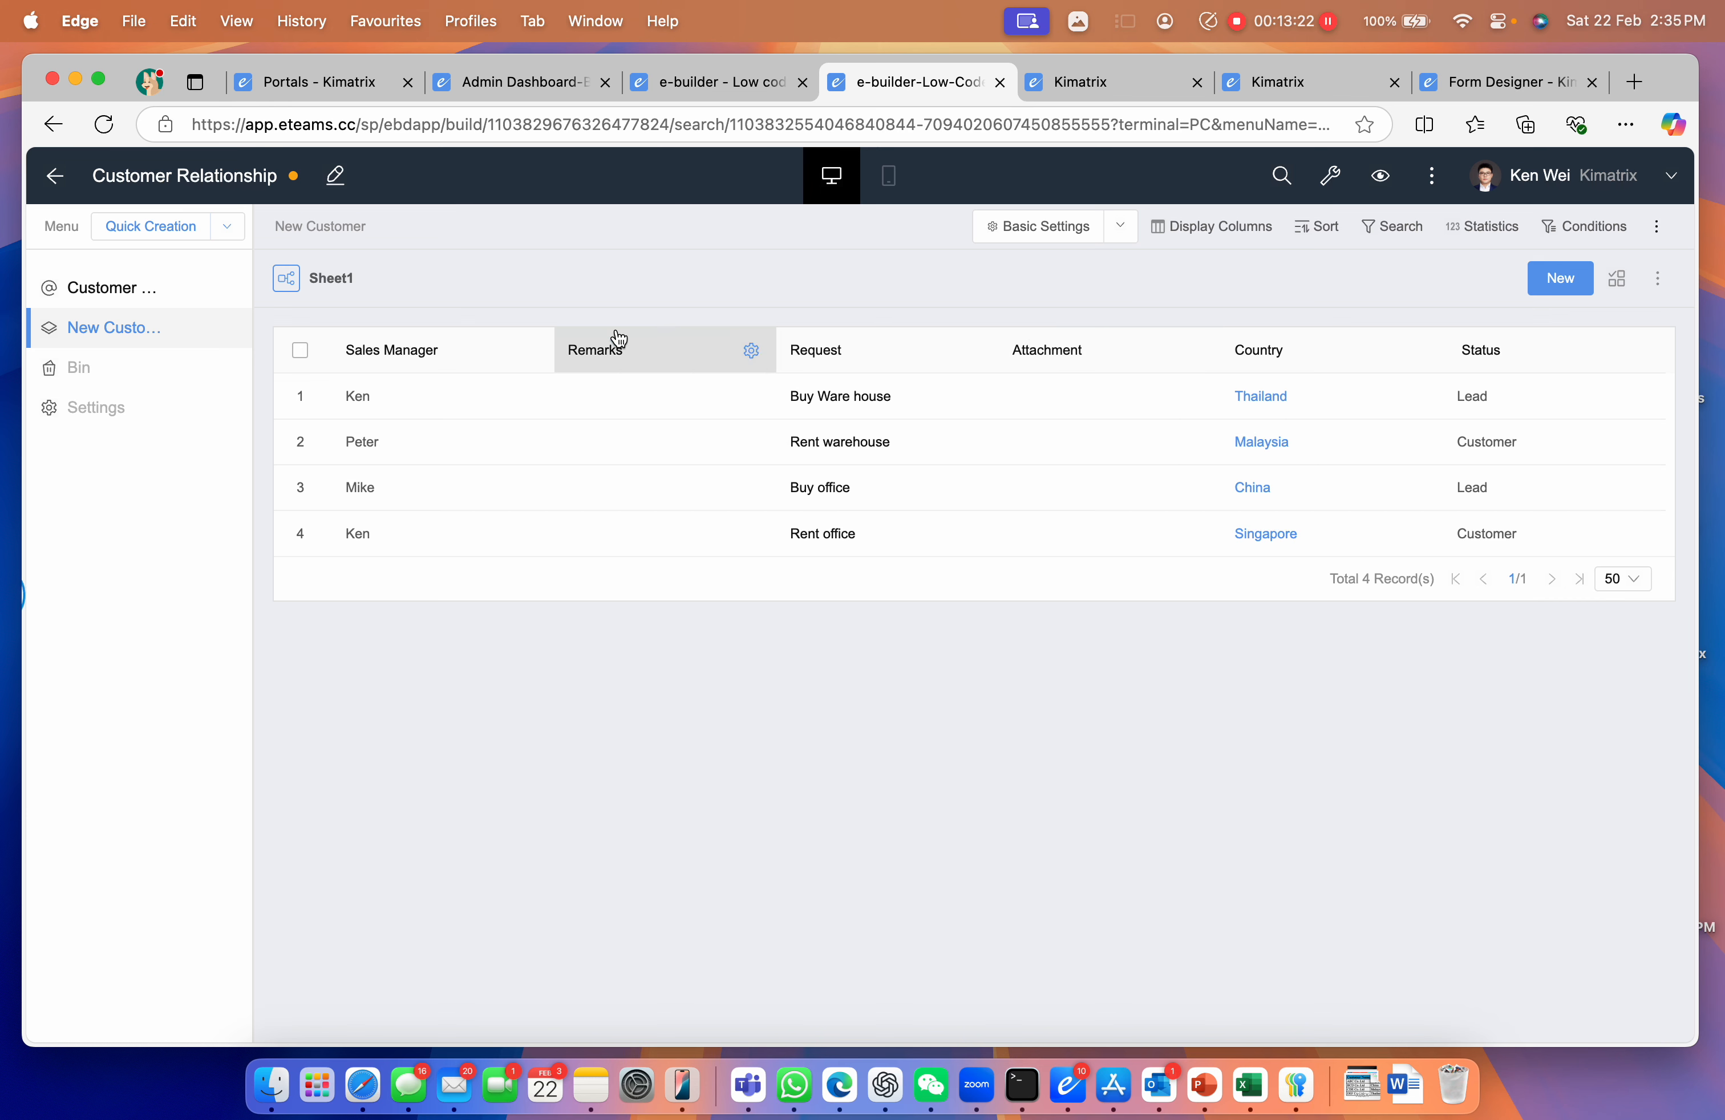
# Drag the Title column to the first position in Display Columns and confirm
pyautogui.moveTo(1656, 286)
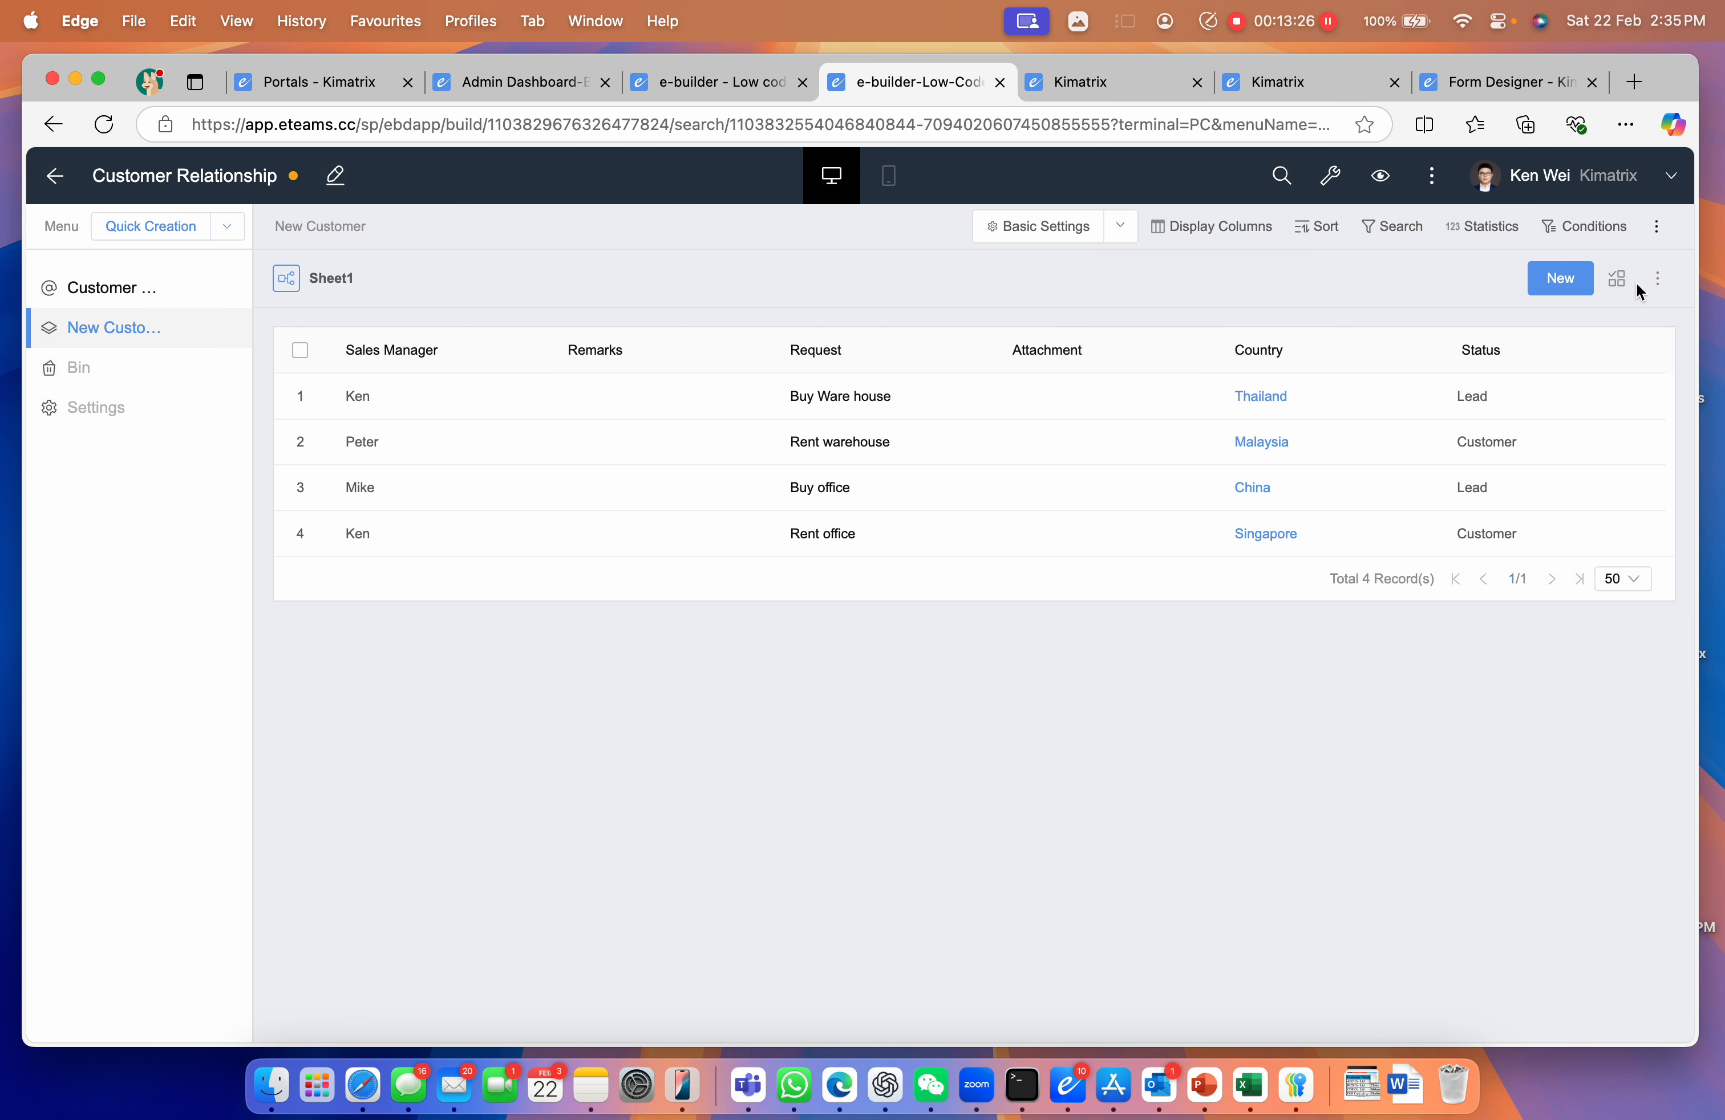
pyautogui.moveTo(1655, 238)
pyautogui.click(1196, 226)
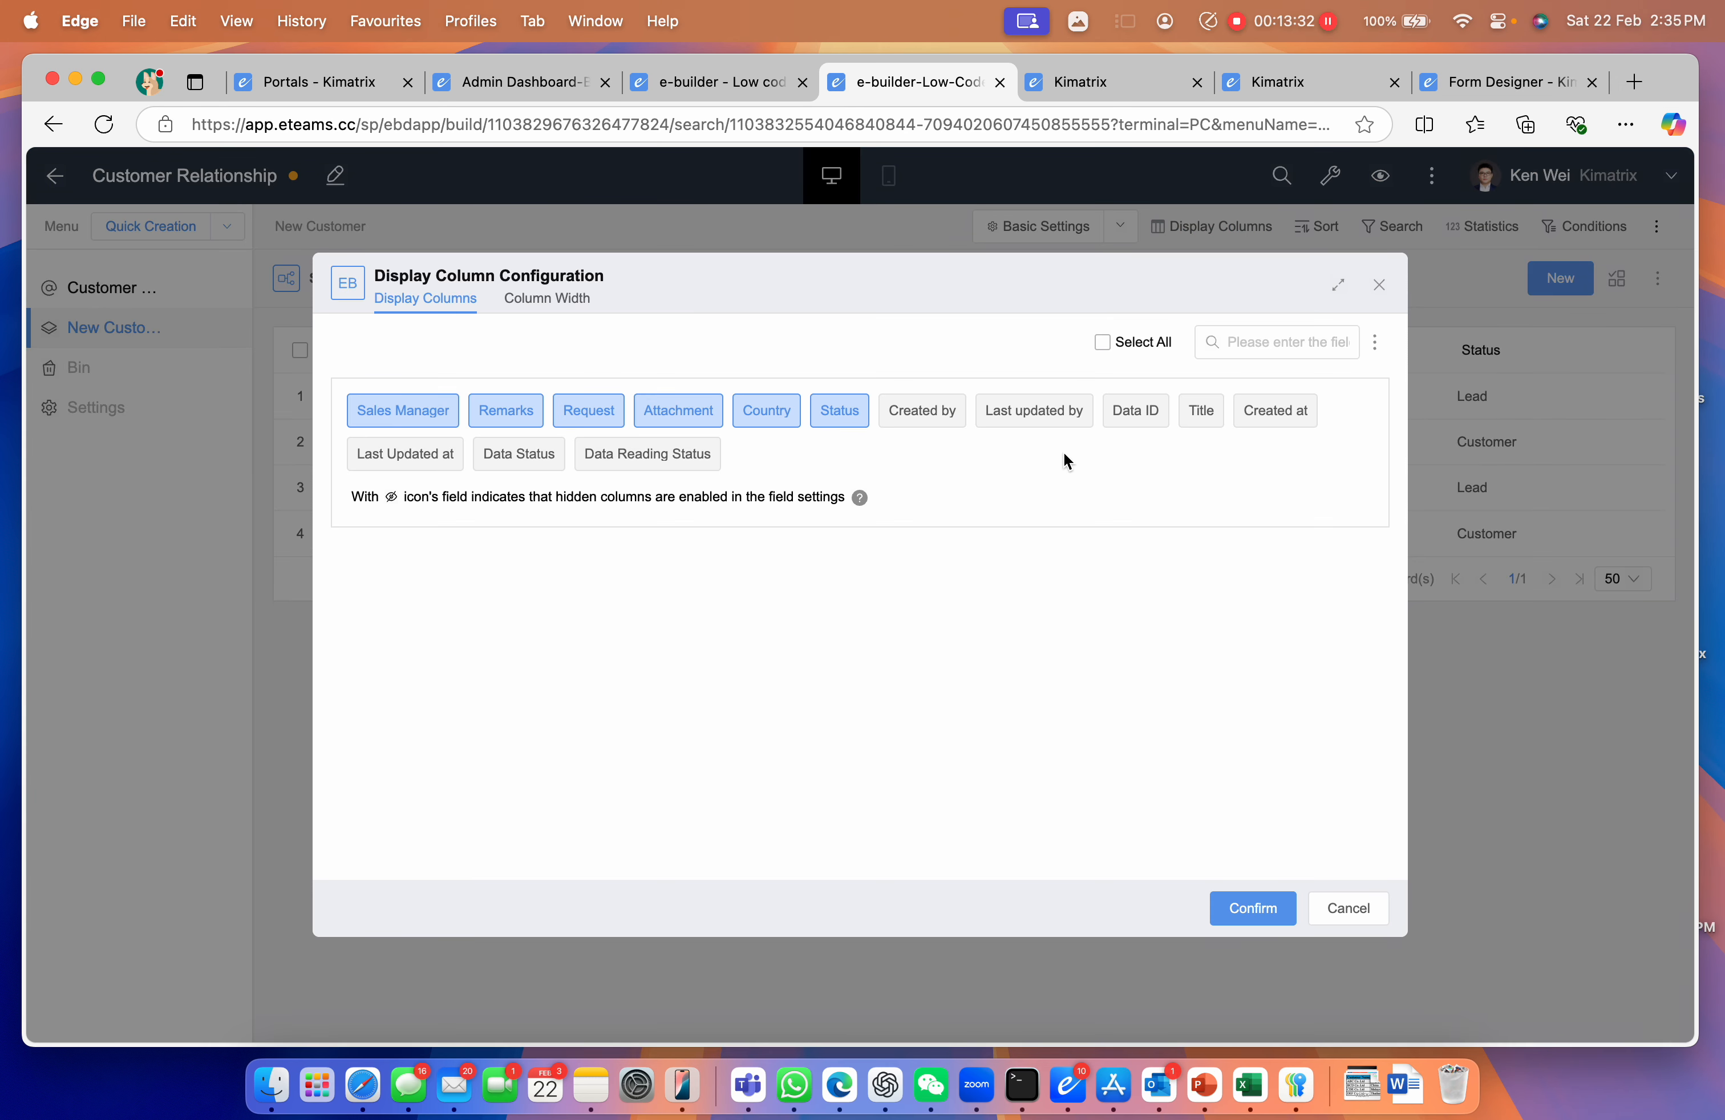
pyautogui.moveTo(1214, 421); pyautogui.dragTo(391, 433)
pyautogui.click(1227, 909)
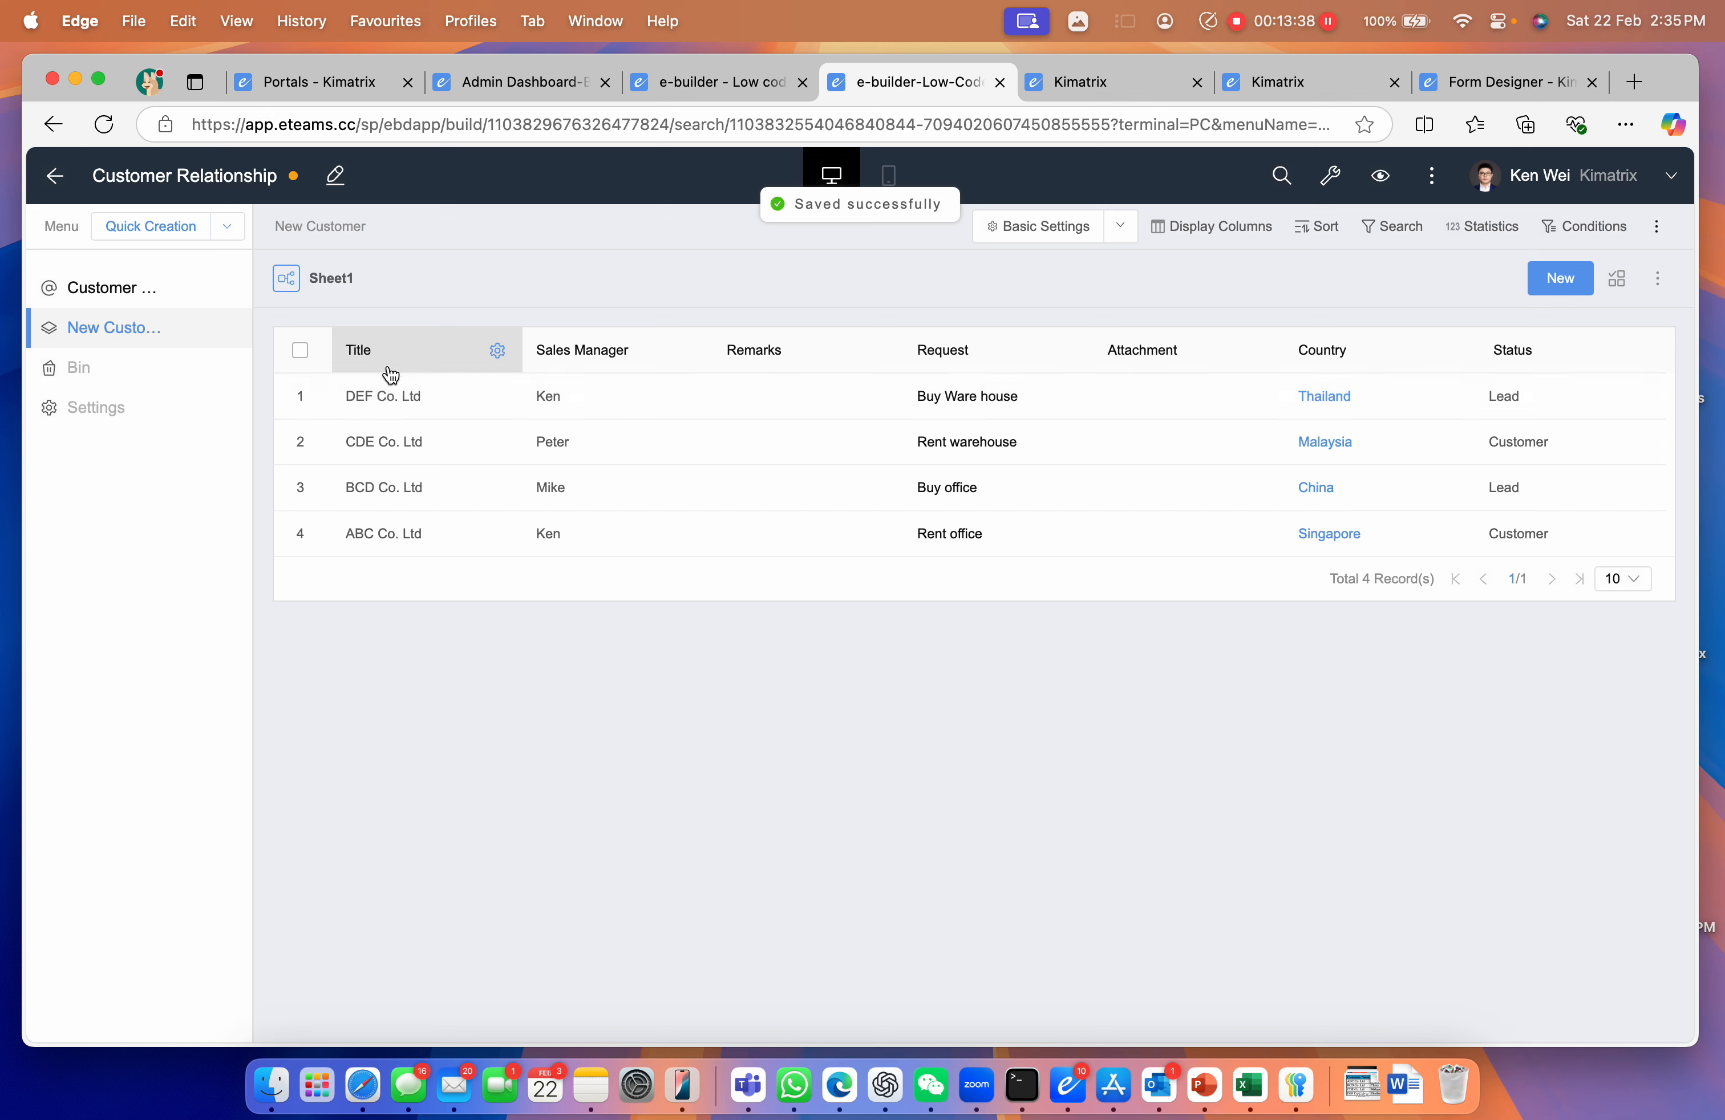
# Add a Title column action opening the record in a slide-out 80% wide
pyautogui.click(497, 351)
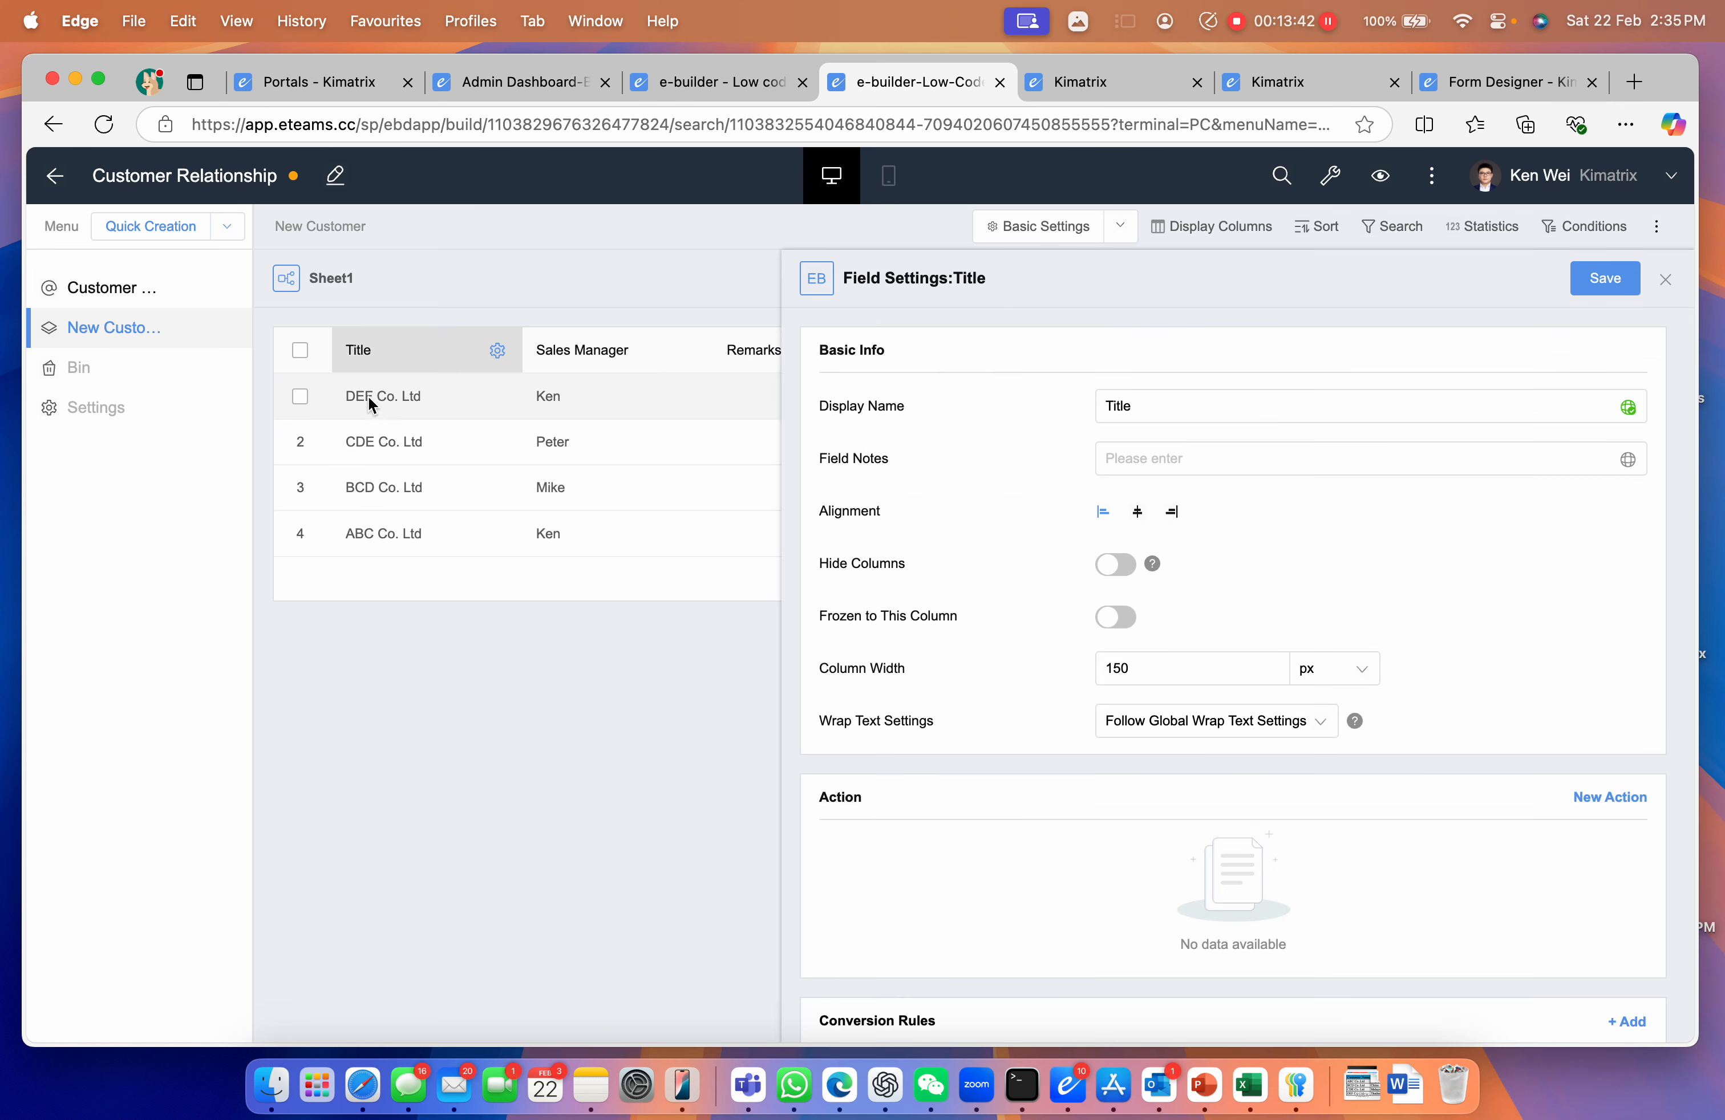
pyautogui.click(1595, 803)
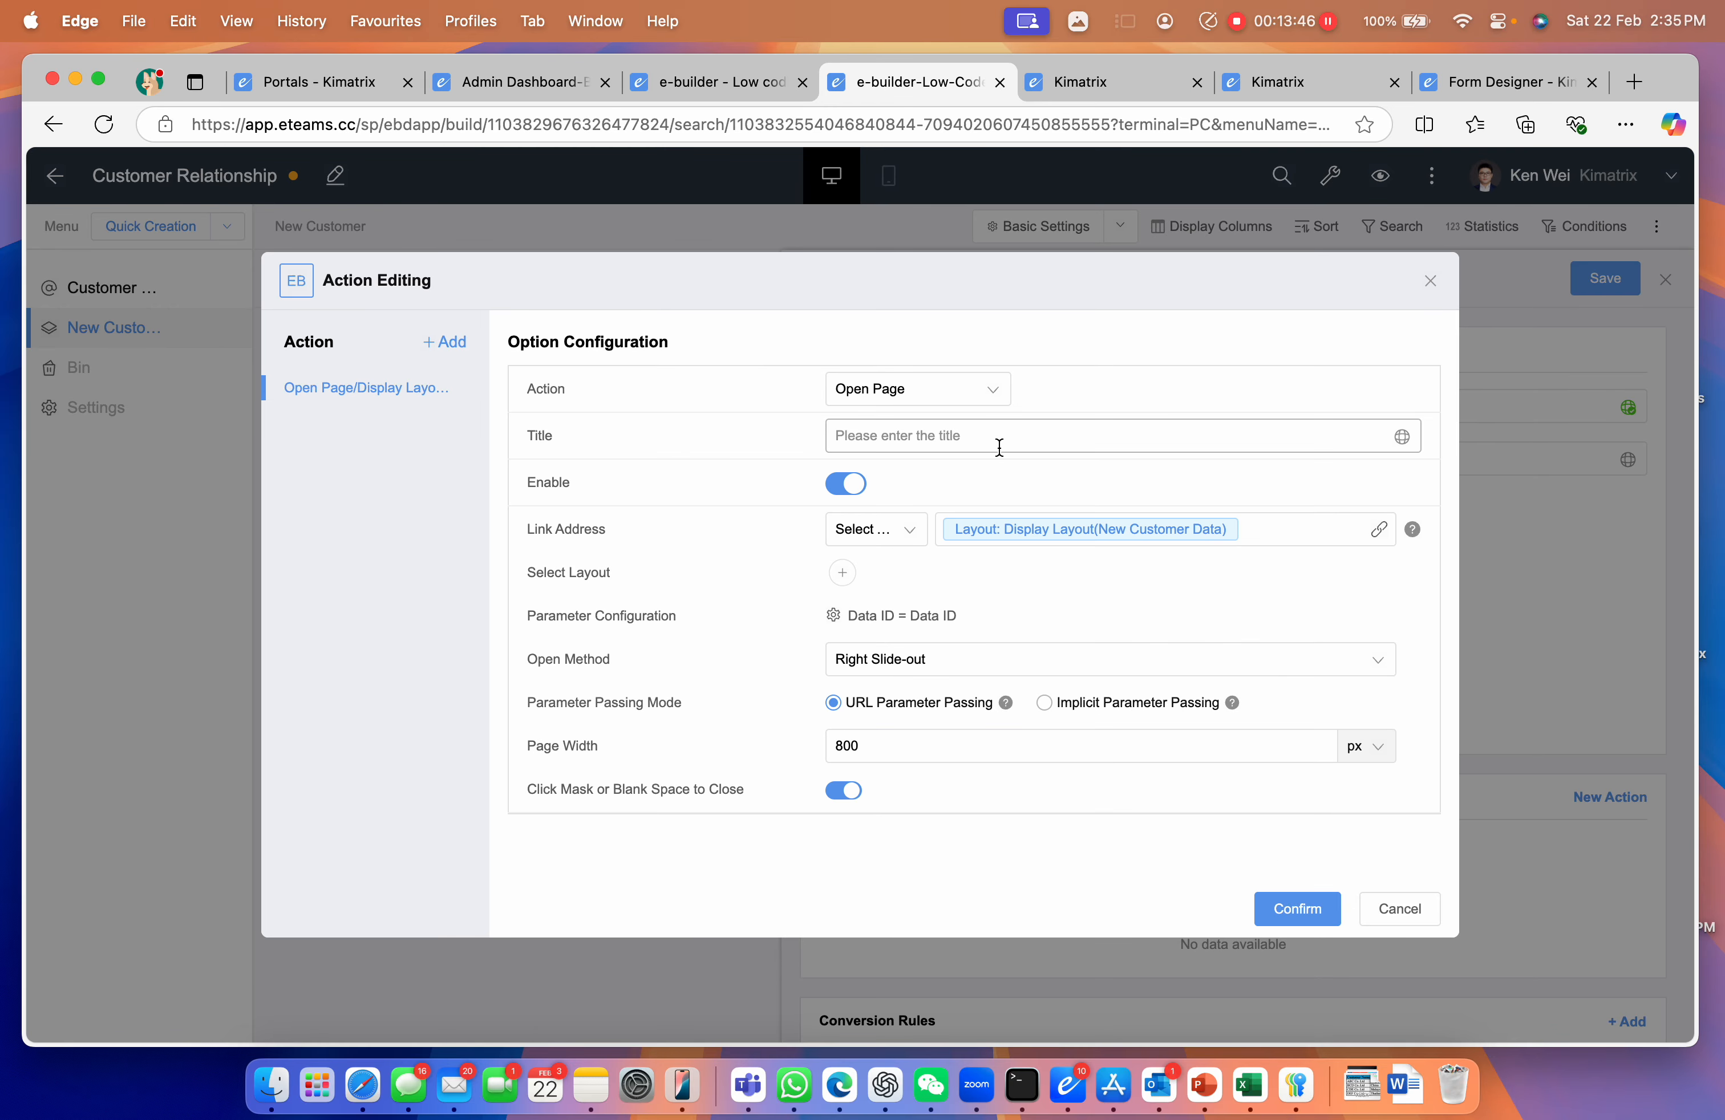
pyautogui.click(1297, 909)
pyautogui.doubleClick(1001, 753)
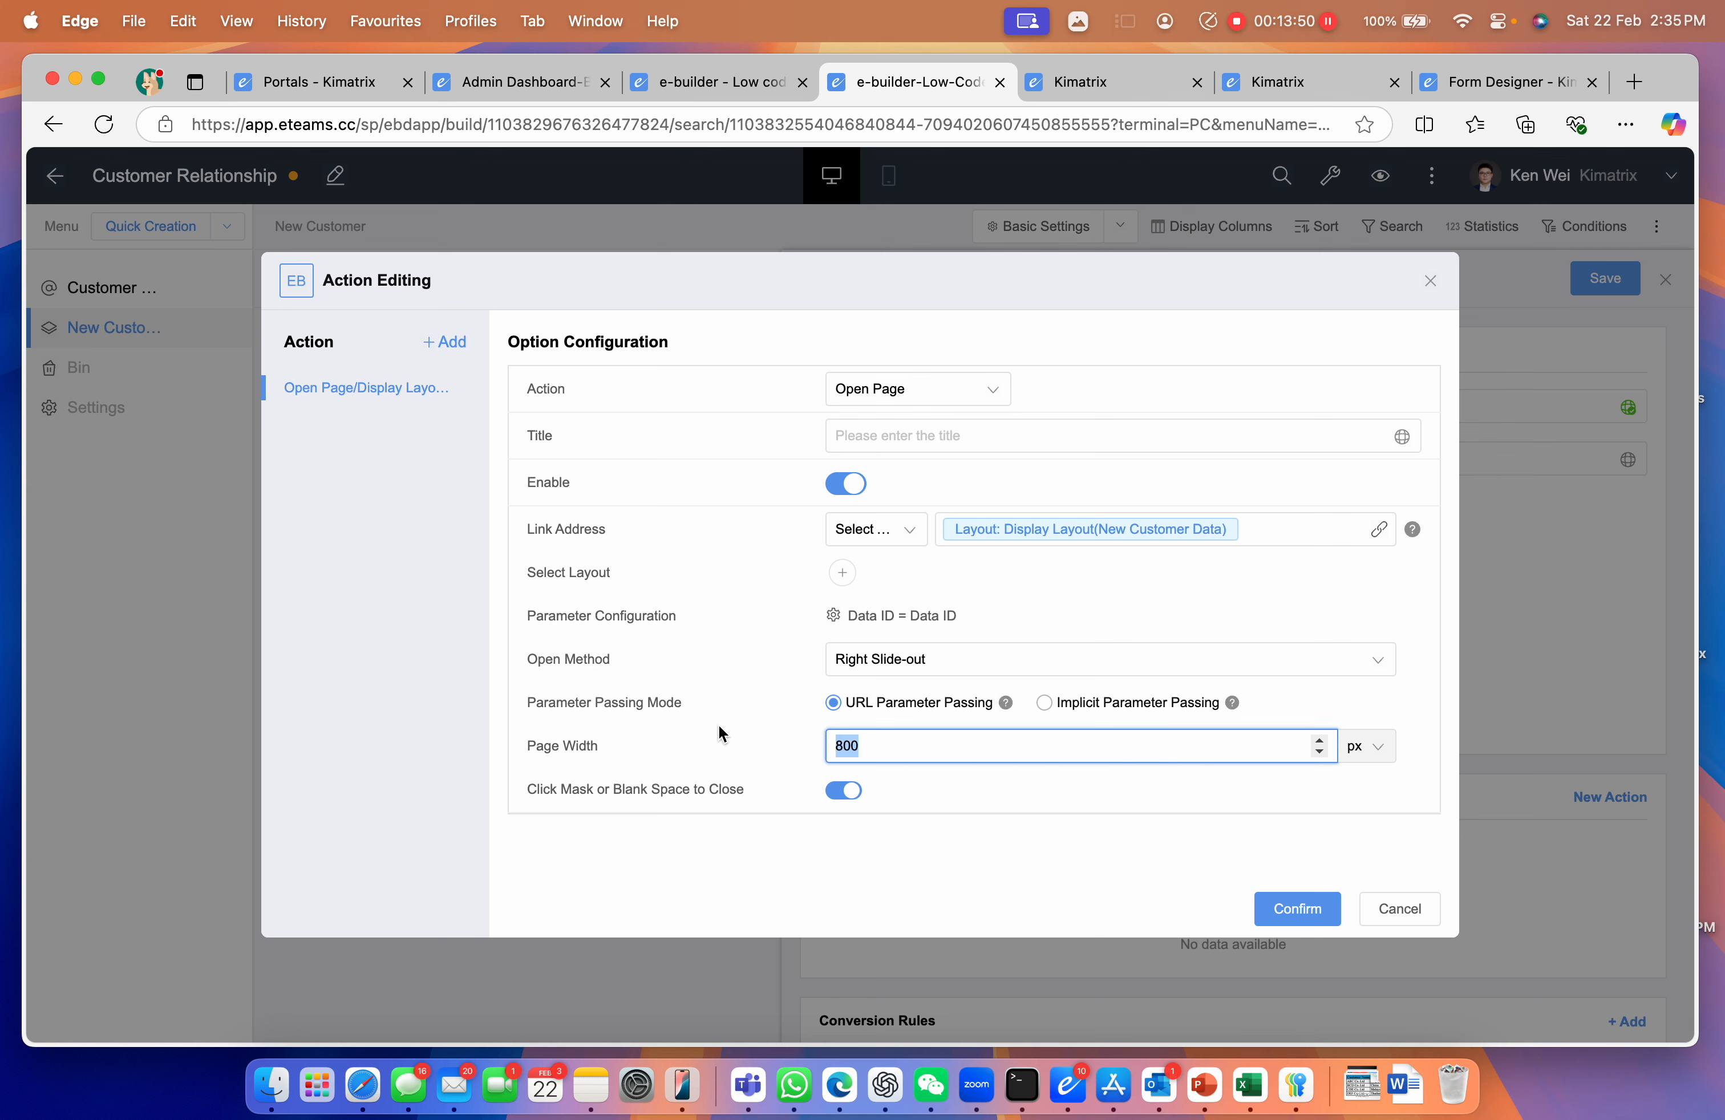
pyautogui.write('80')
pyautogui.click(1367, 746)
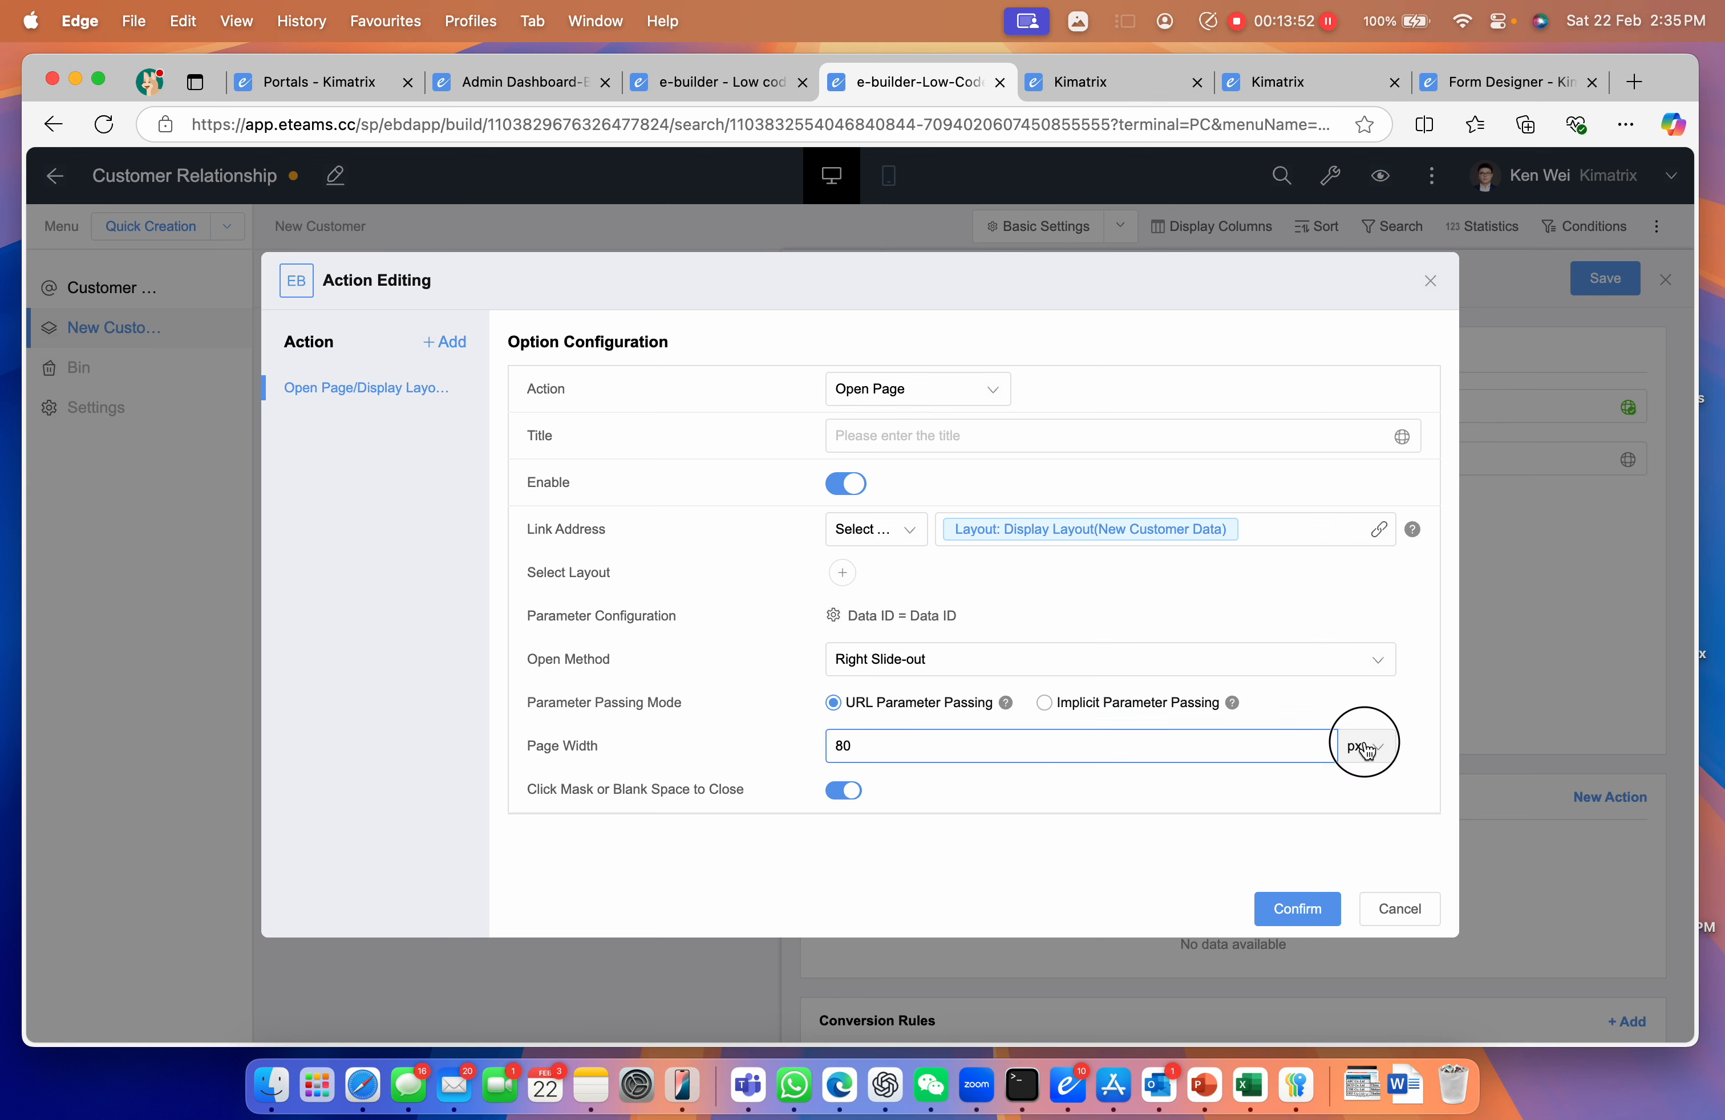
pyautogui.click(1364, 822)
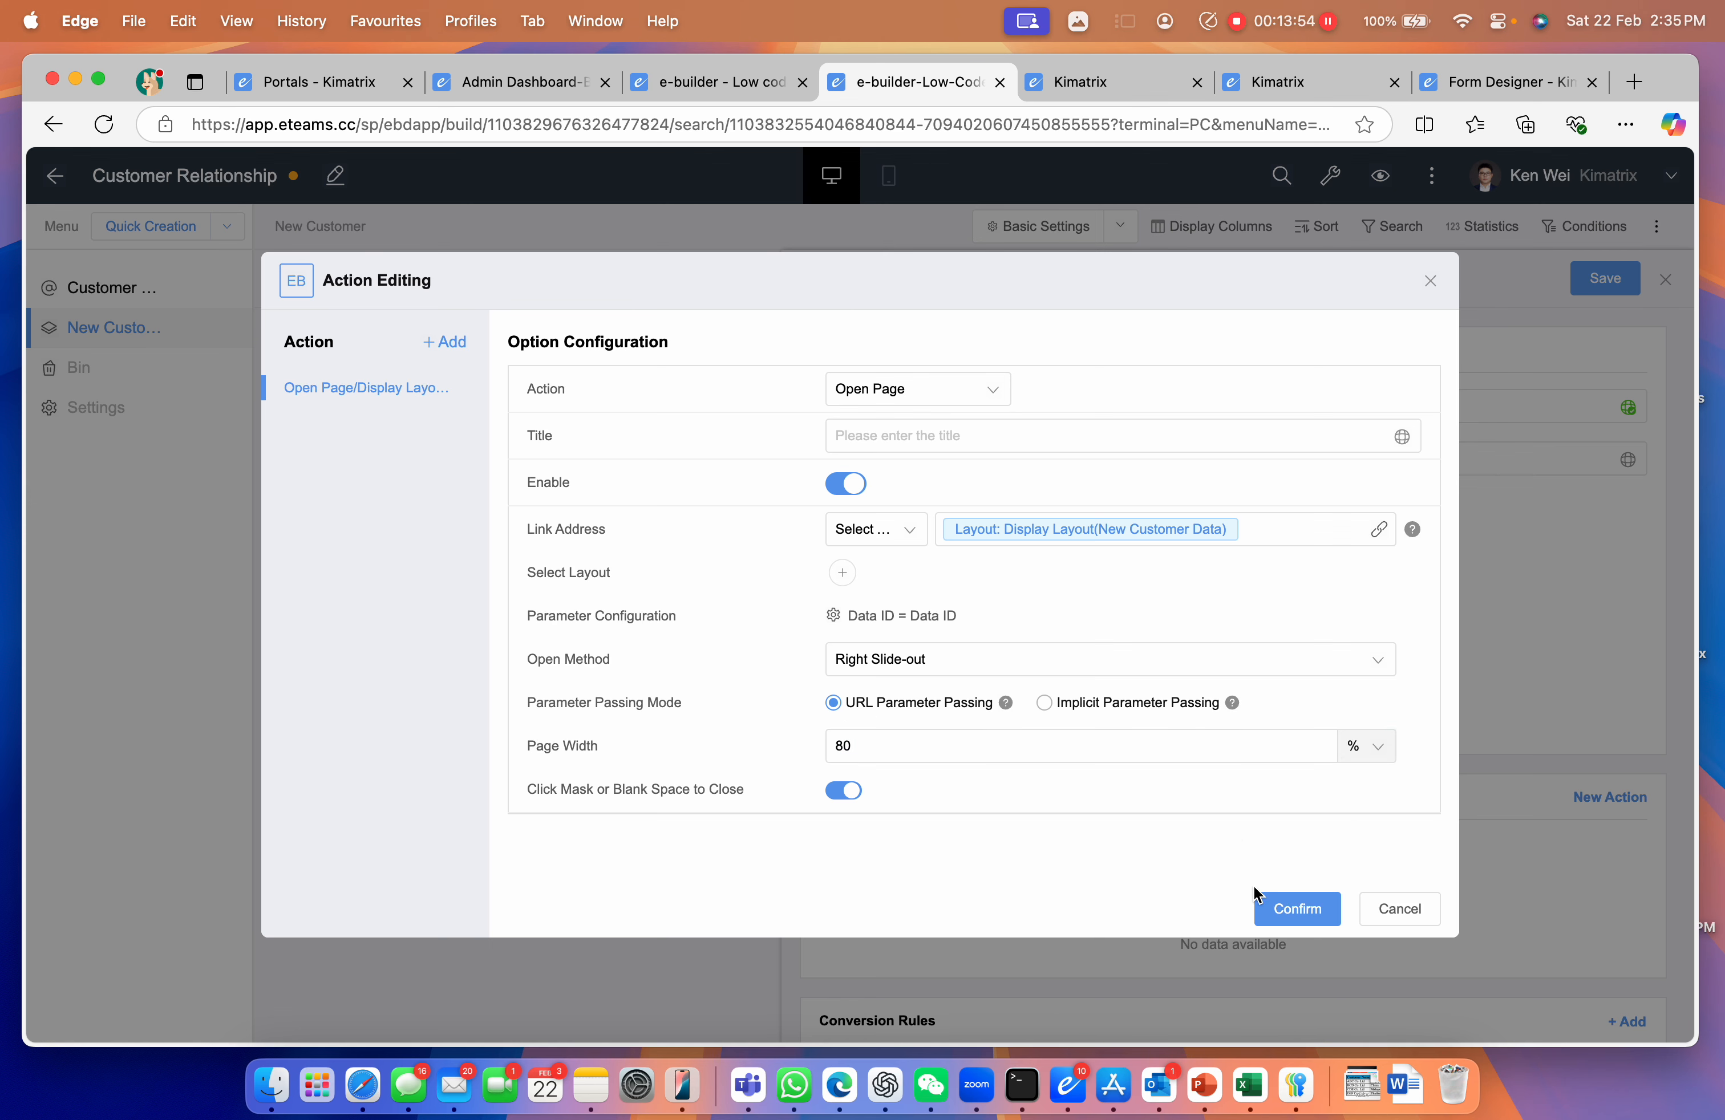
pyautogui.click(1288, 901)
# Save the Title column settings and test by opening the DEF Co. Ltd record
pyautogui.click(1596, 284)
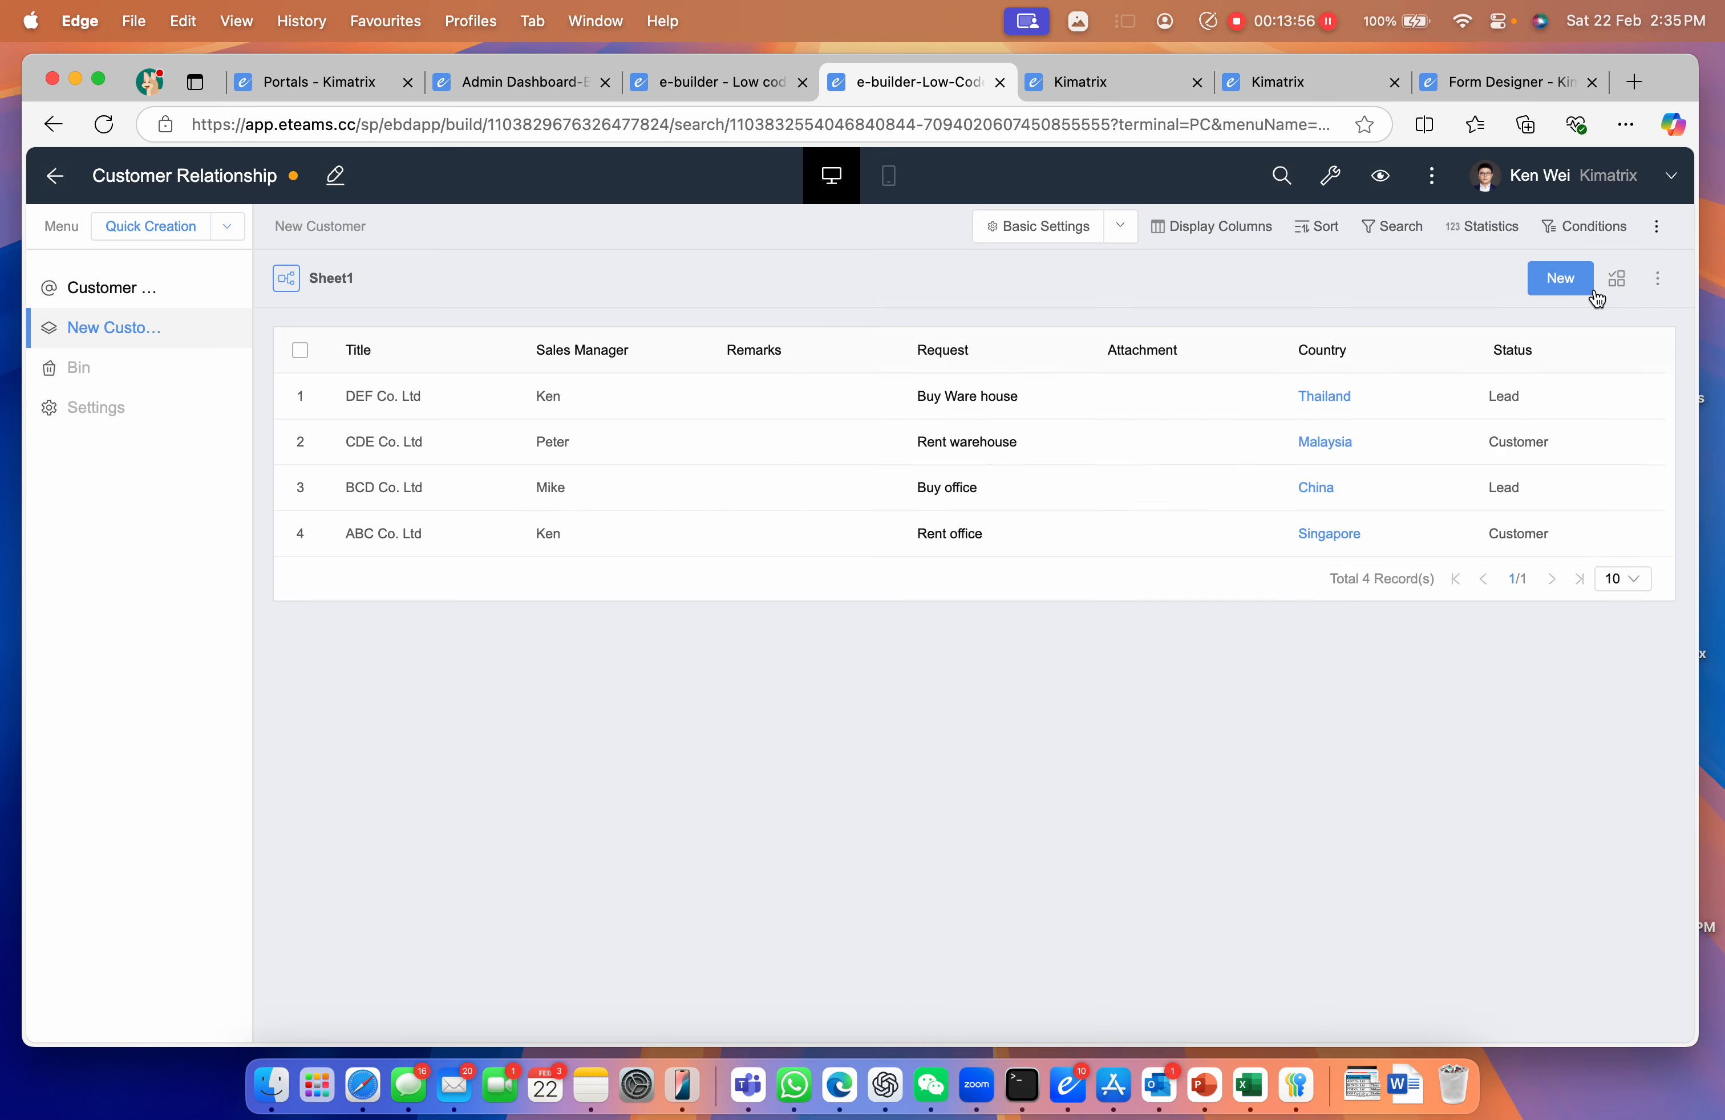
pyautogui.click(399, 400)
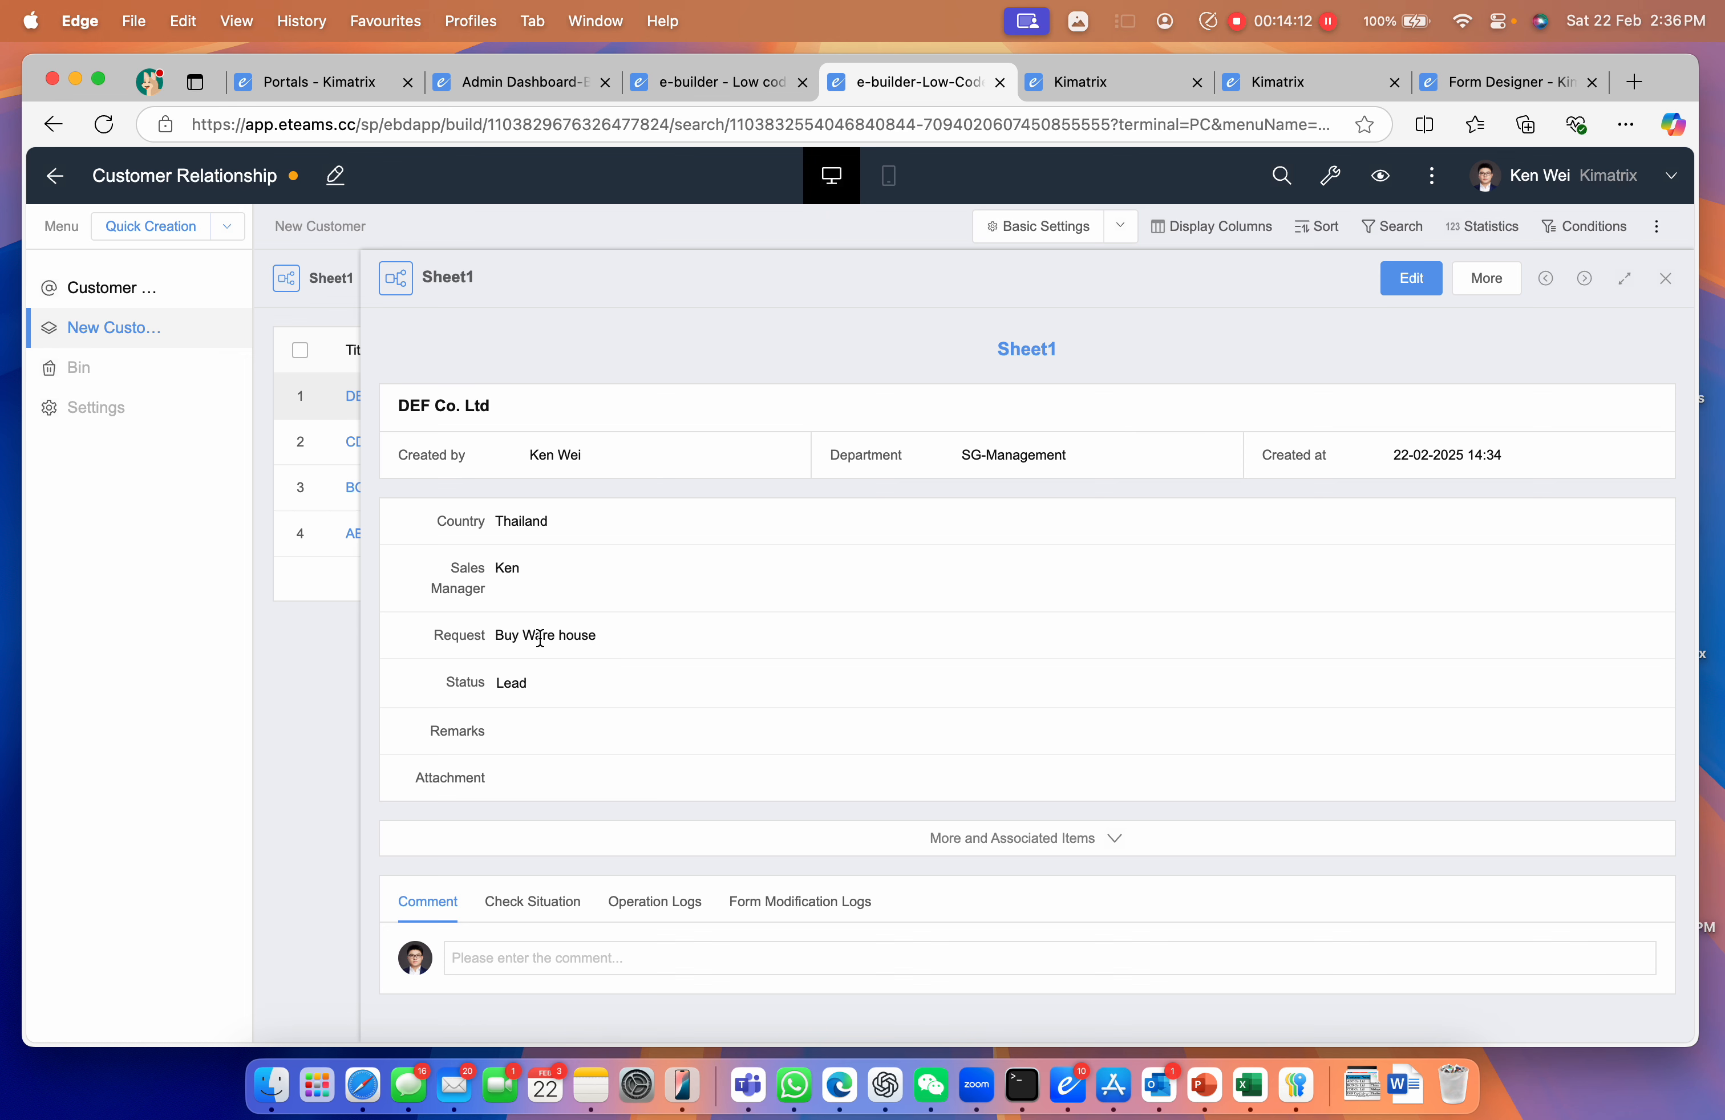
pyautogui.click(1661, 283)
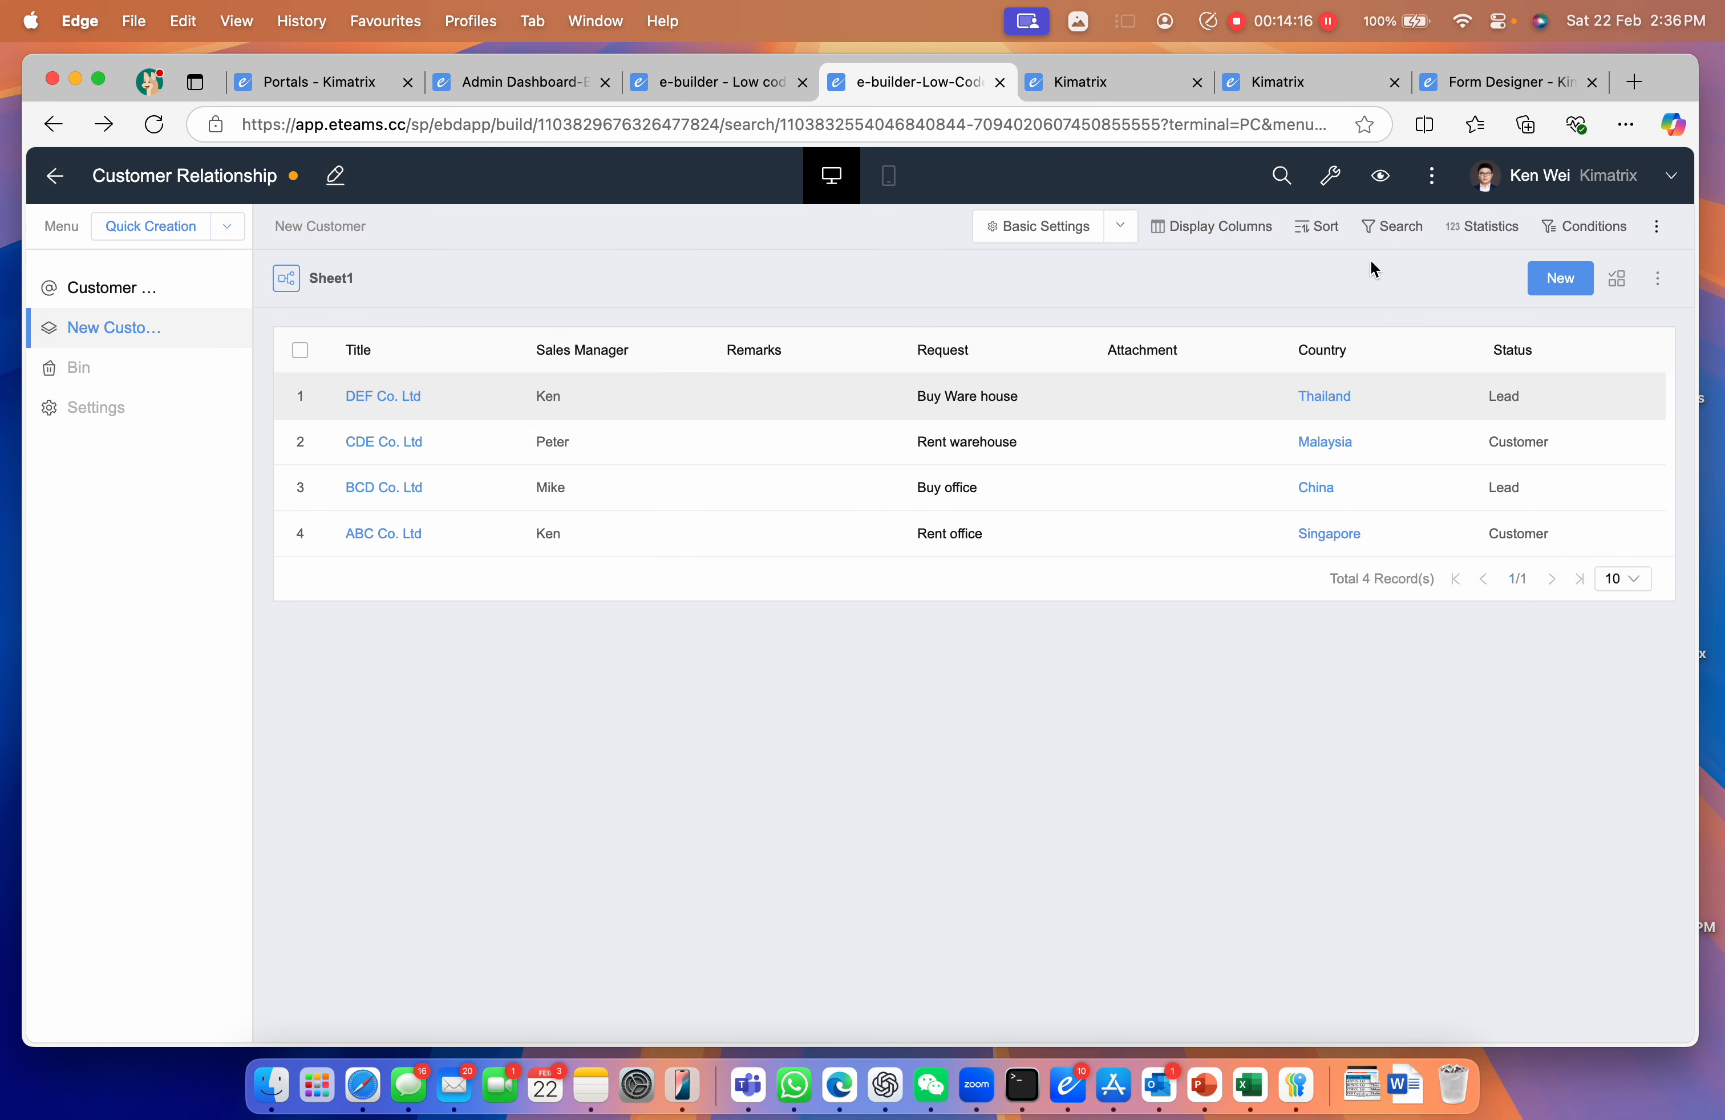
# Create a new statistic named Total Customer with the Total statistics type
pyautogui.click(1464, 231)
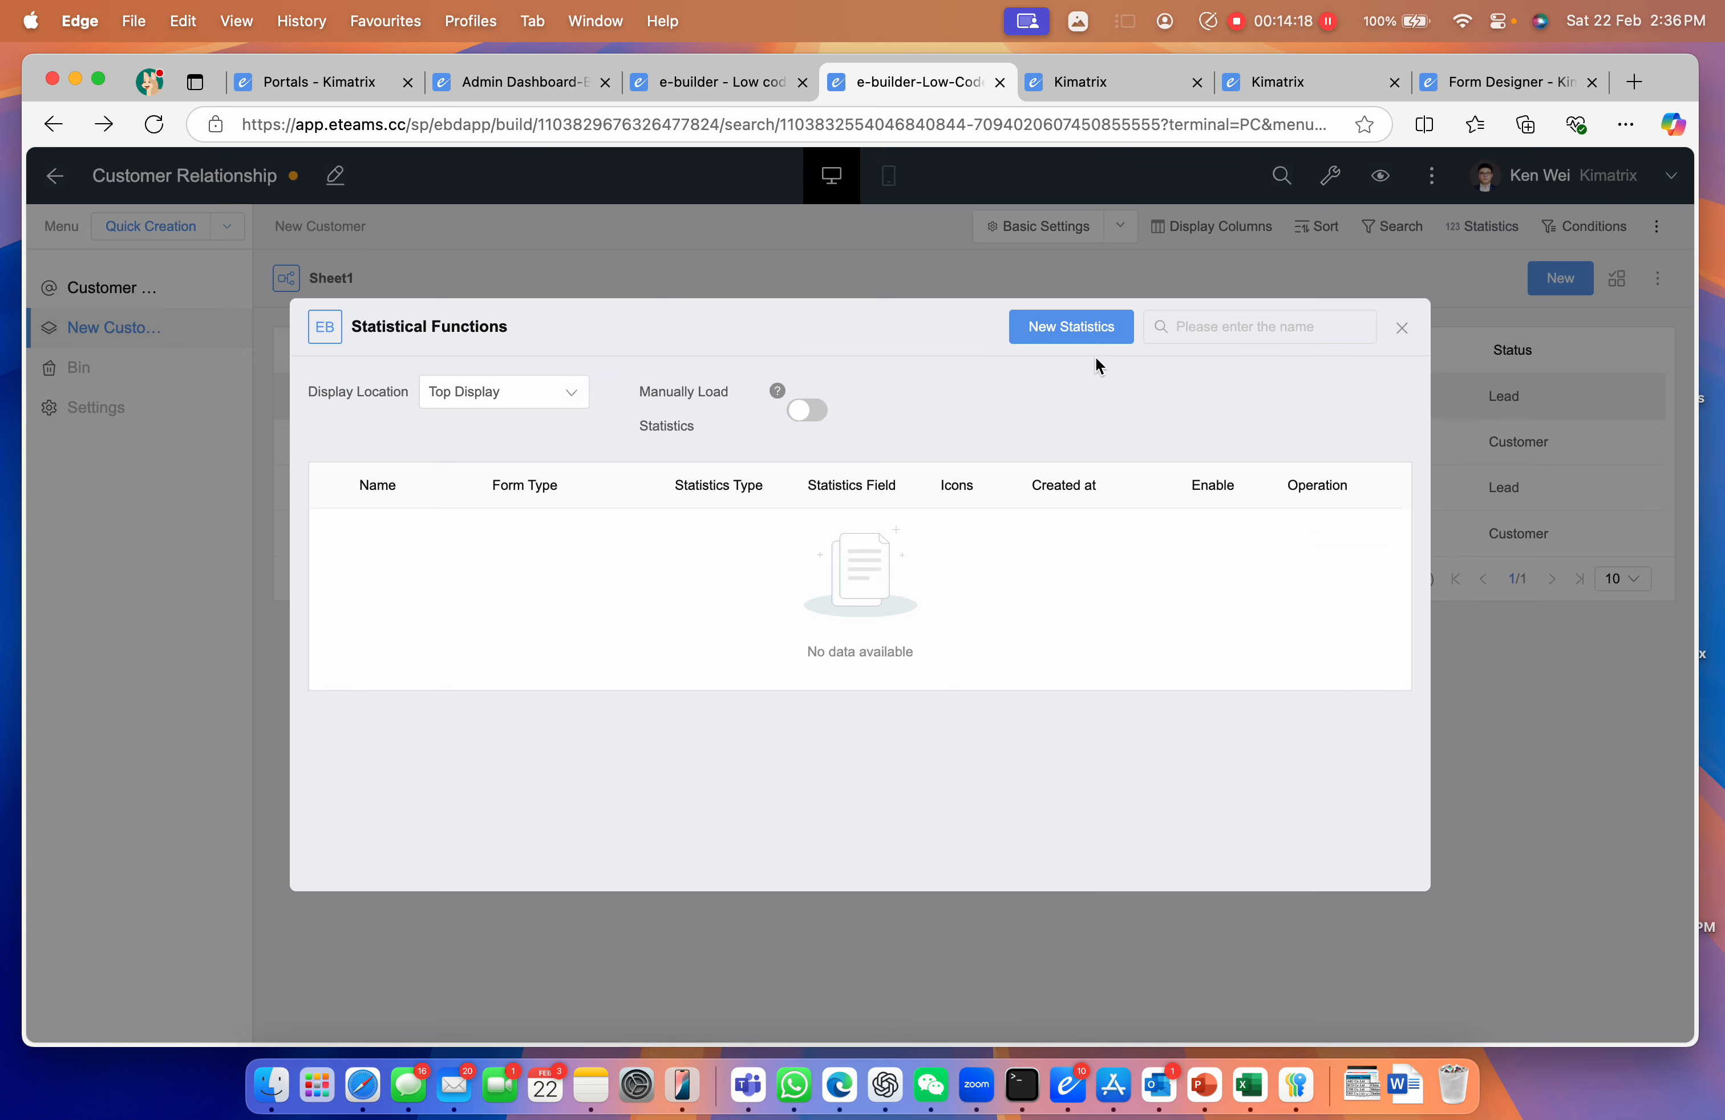
pyautogui.click(1032, 331)
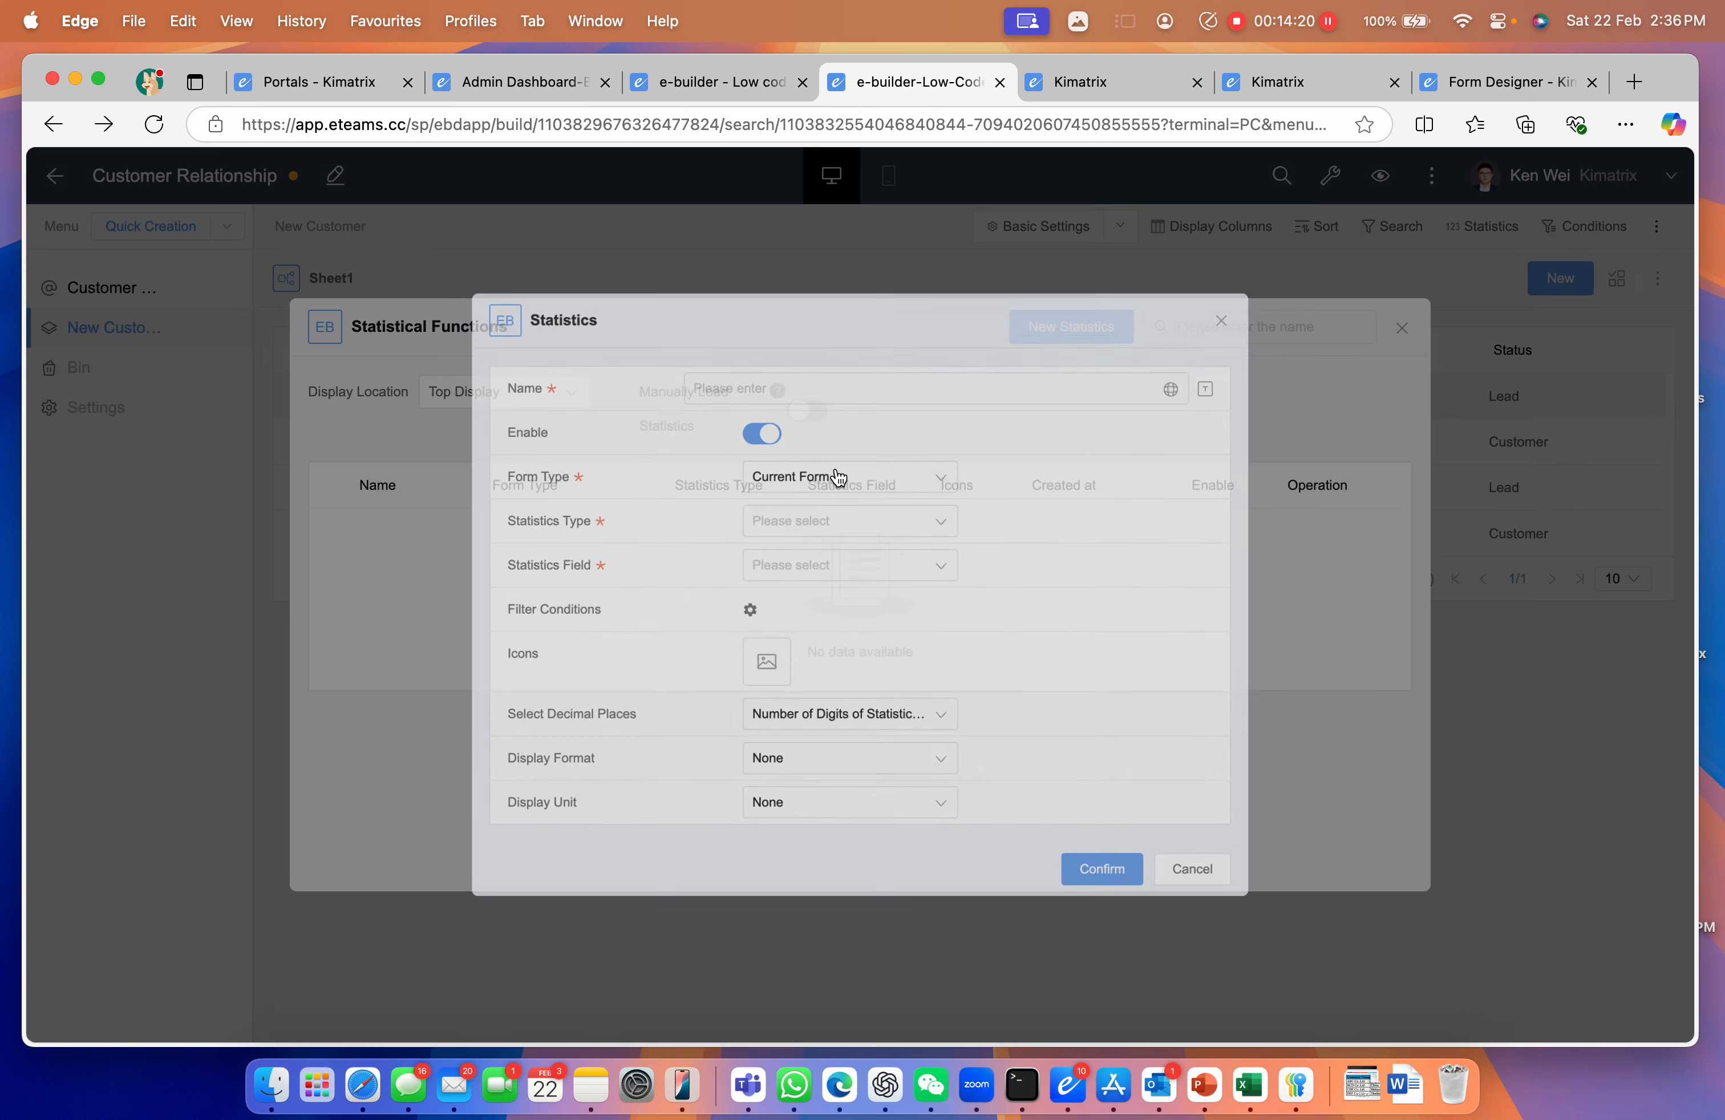
pyautogui.click(688, 379)
pyautogui.write('Total Customer')
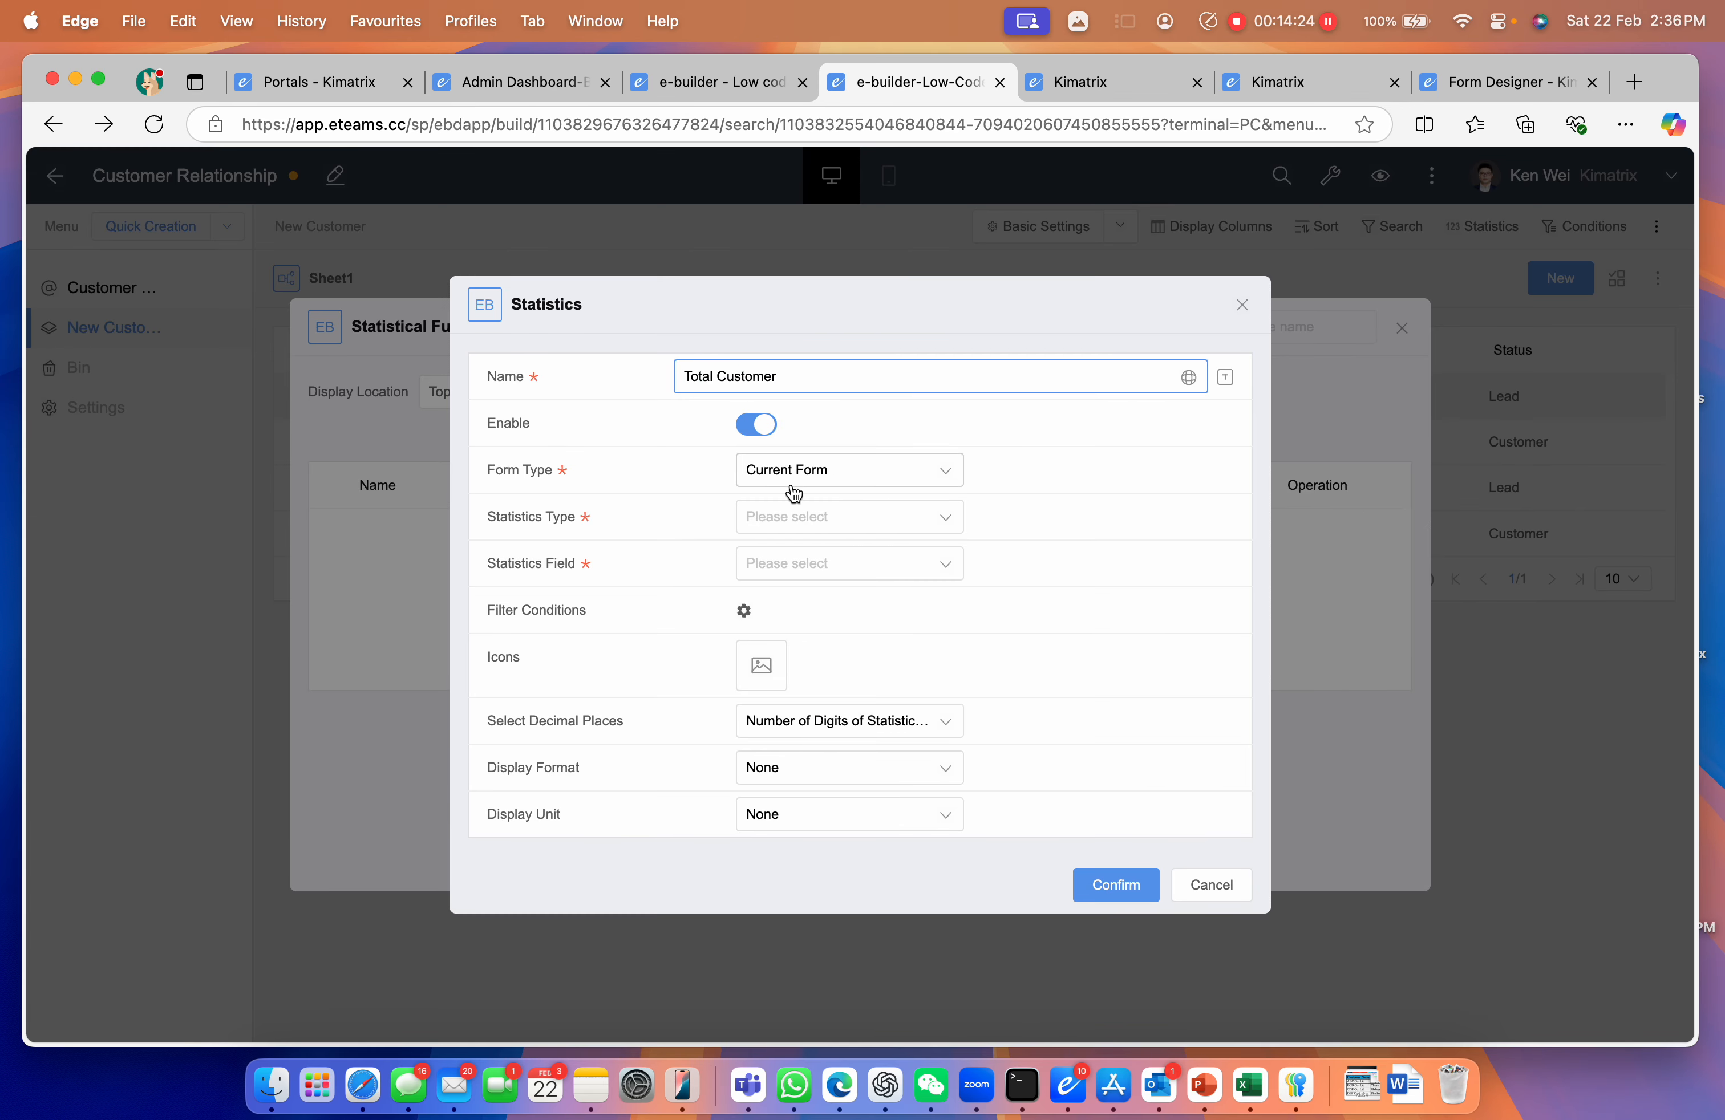
pyautogui.click(810, 518)
pyautogui.click(813, 604)
# Give the statistic the Total icon from the library and save it
pyautogui.click(780, 678)
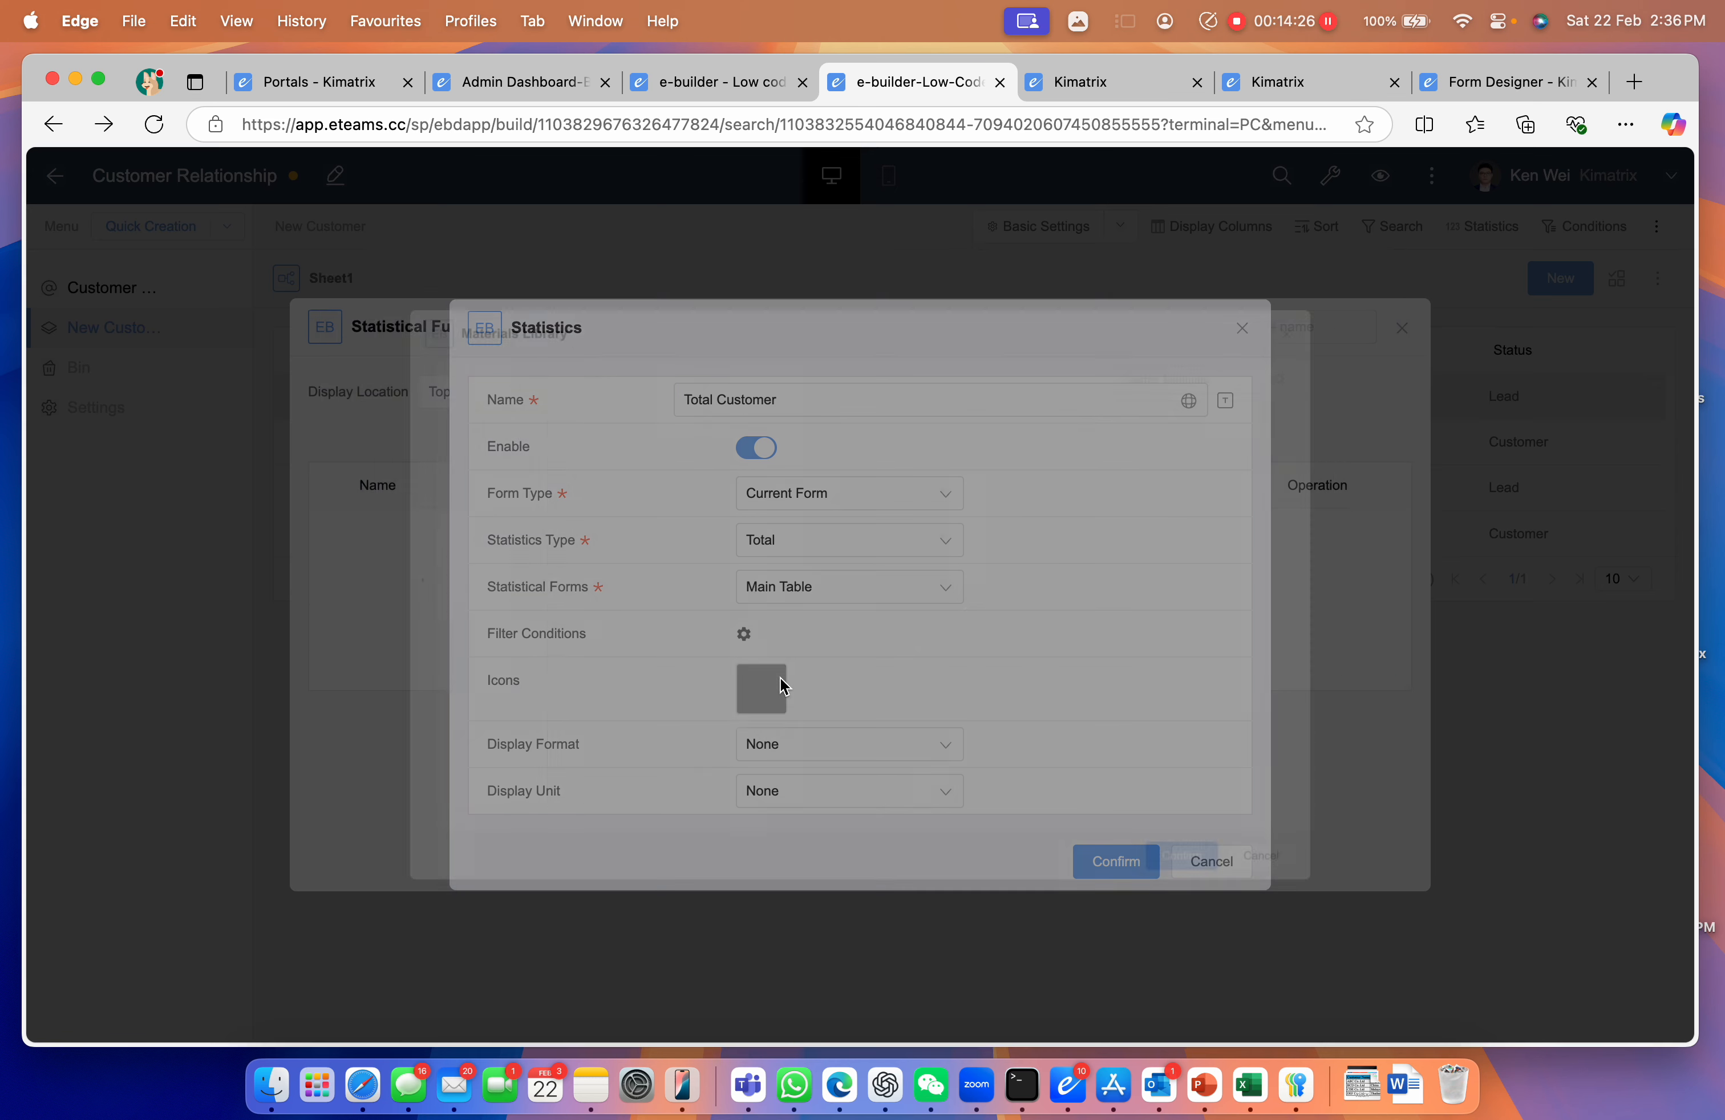
pyautogui.click(1262, 335)
pyautogui.write('Toal')
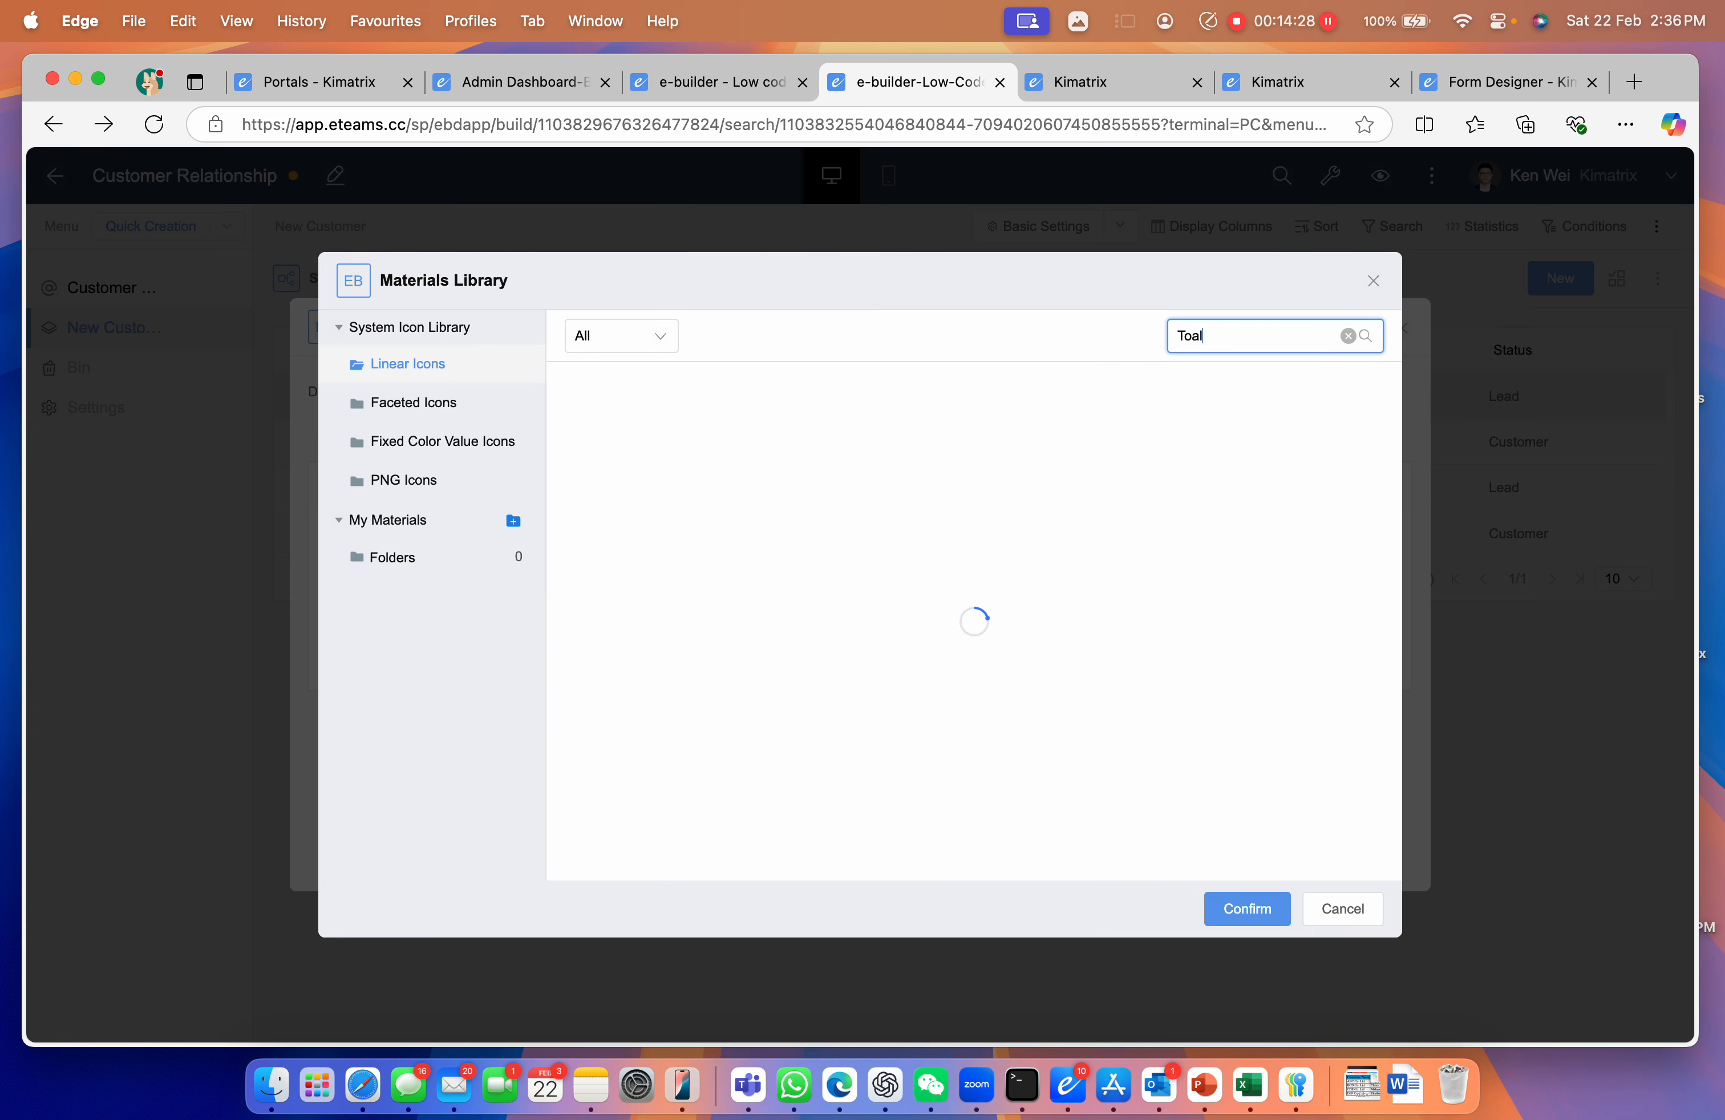
pyautogui.write('otal')
pyautogui.click(603, 436)
pyautogui.click(1221, 909)
pyautogui.click(1128, 855)
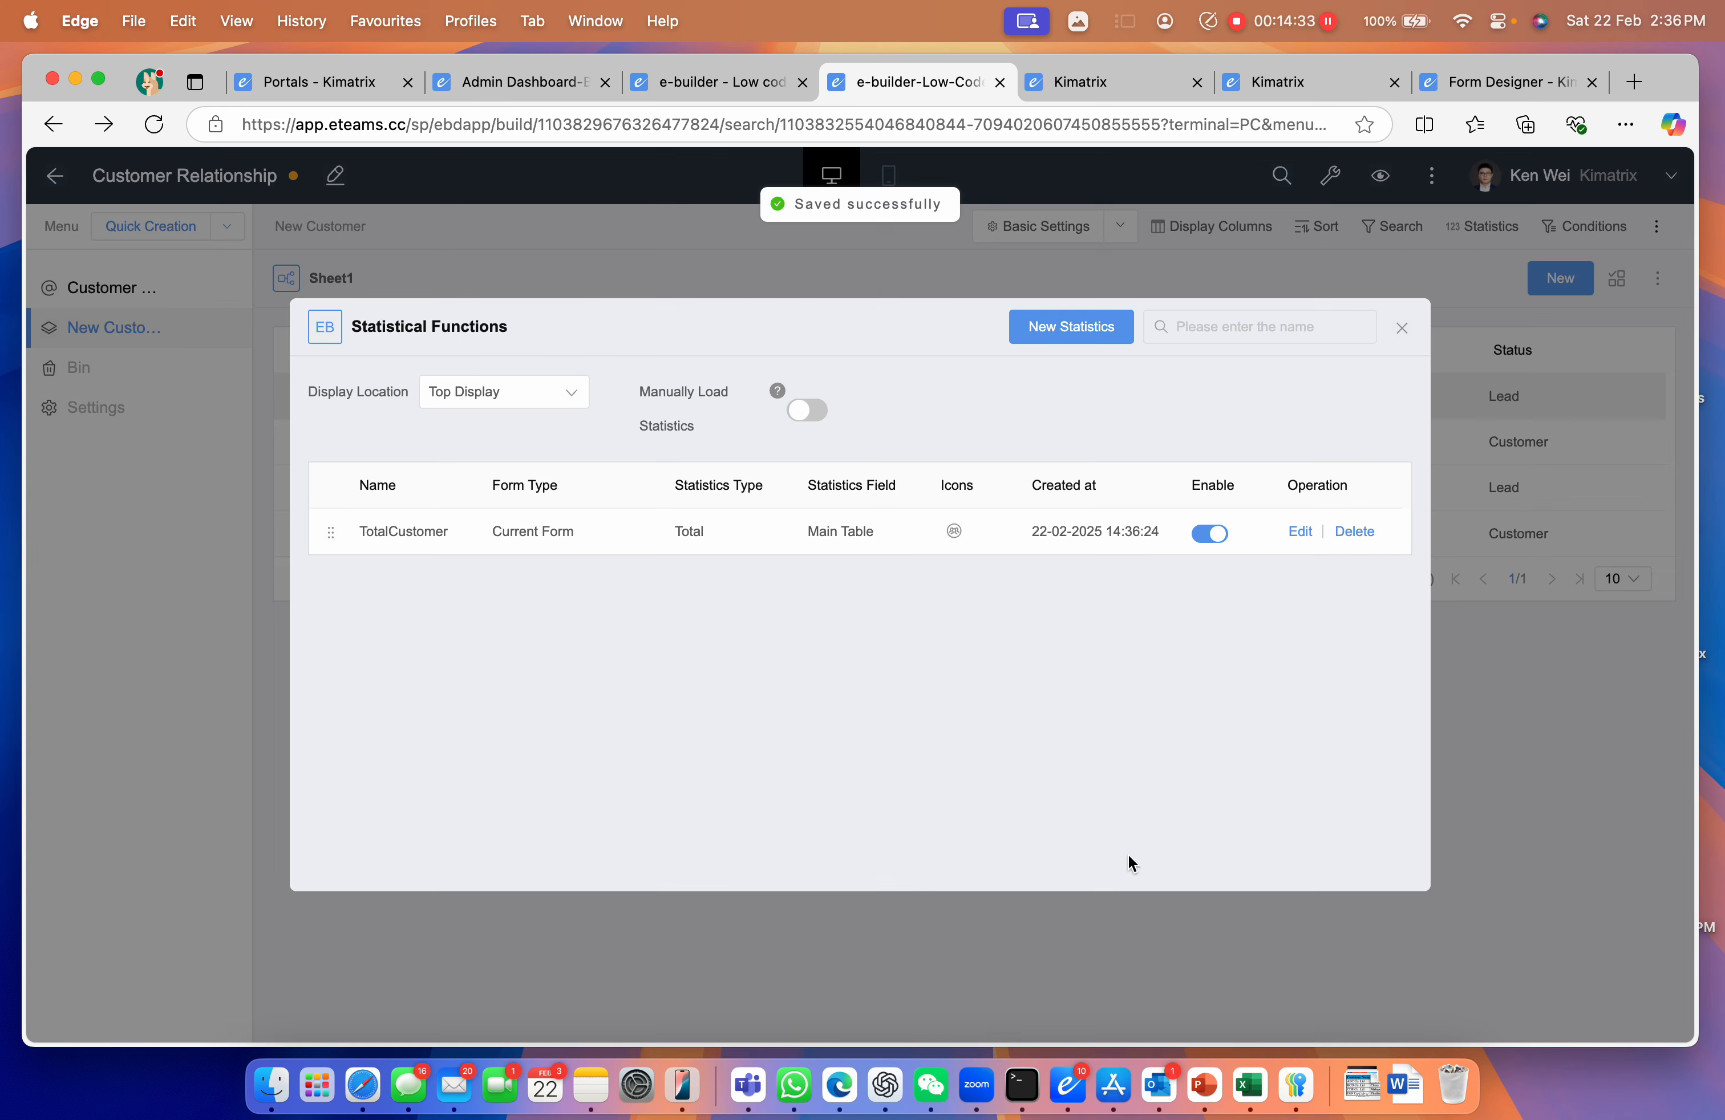
pyautogui.click(1399, 329)
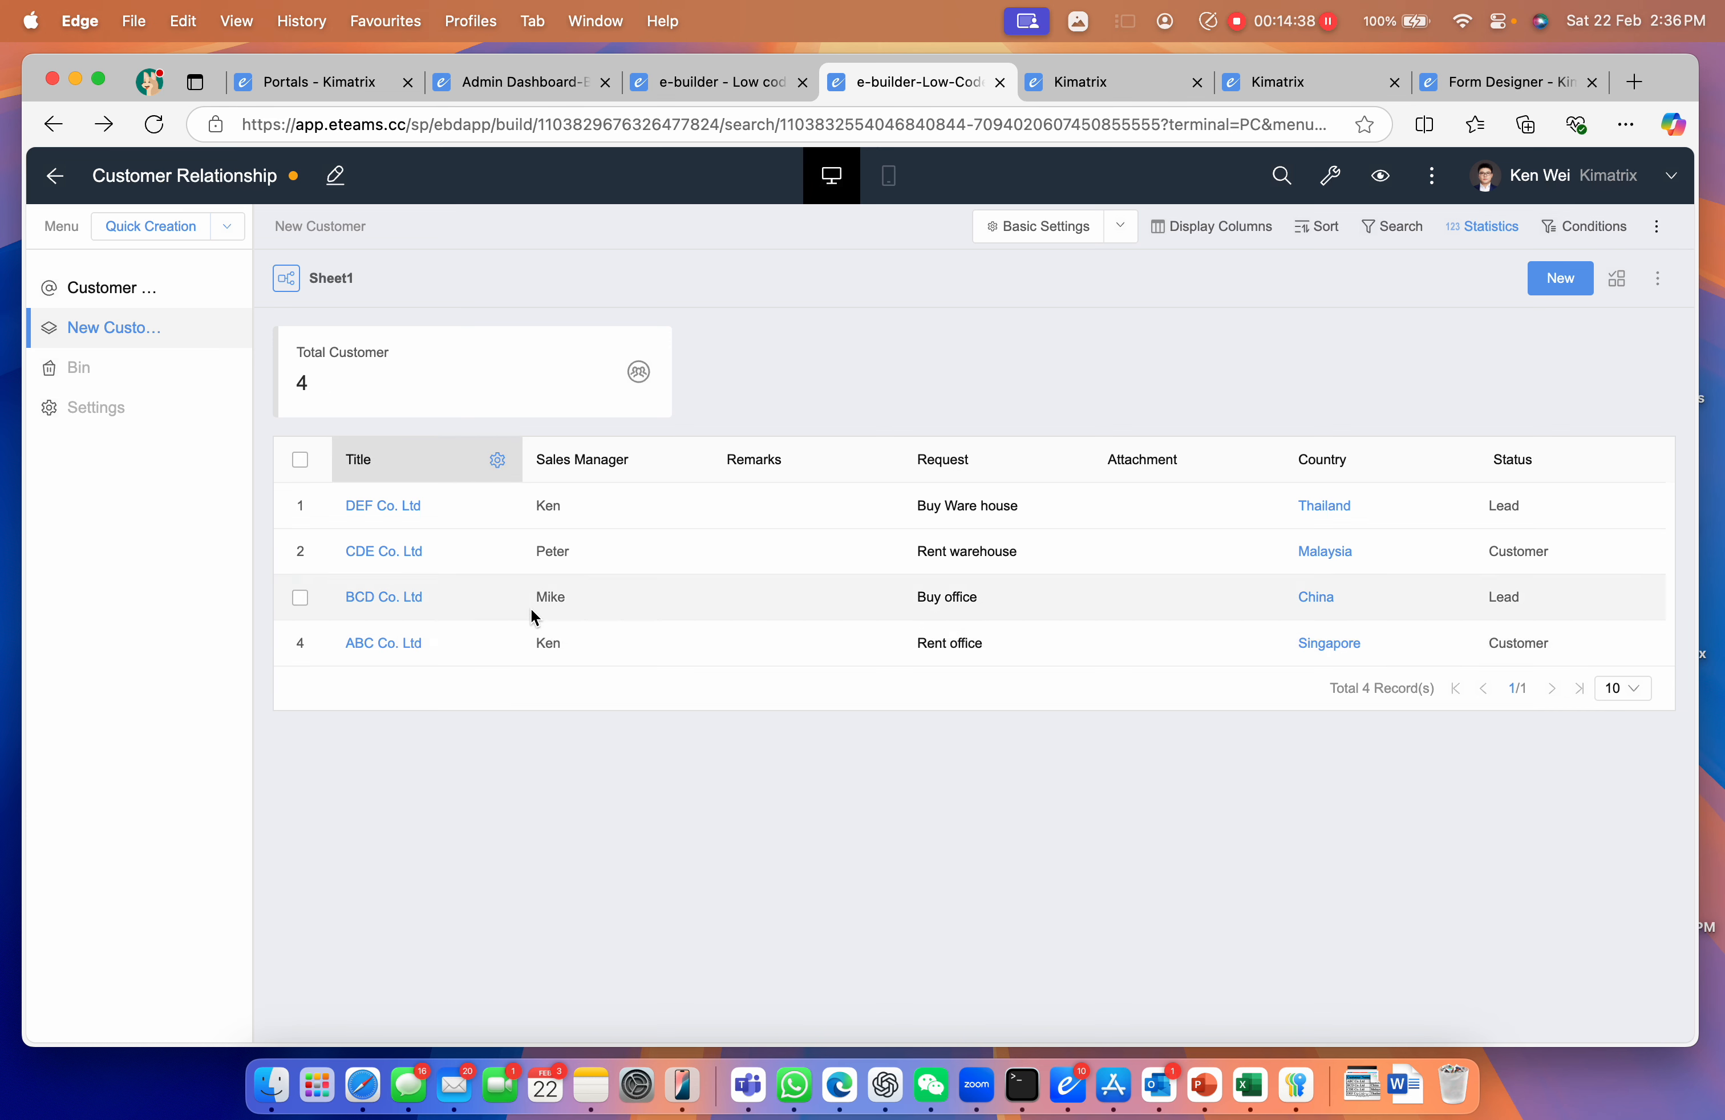
pyautogui.click(234, 230)
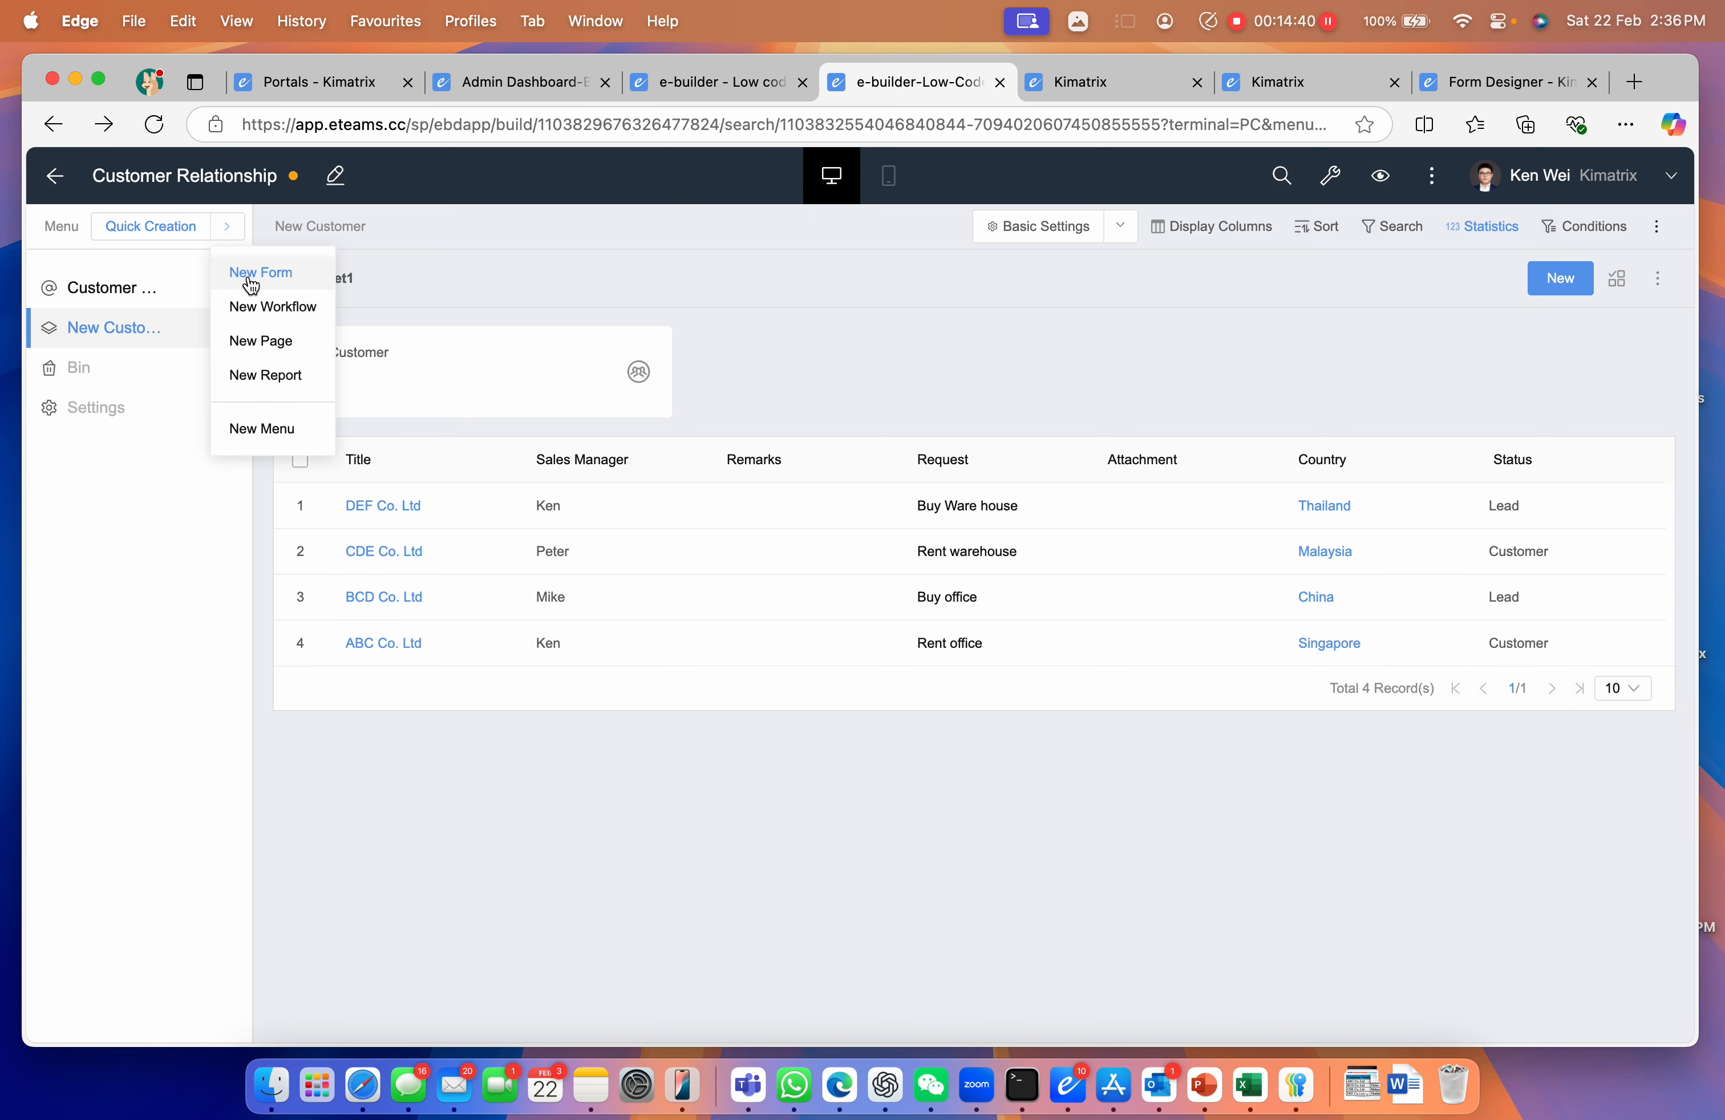
# Create a user-defined page named Dashboard from Quick Creation > New Page
pyautogui.click(264, 341)
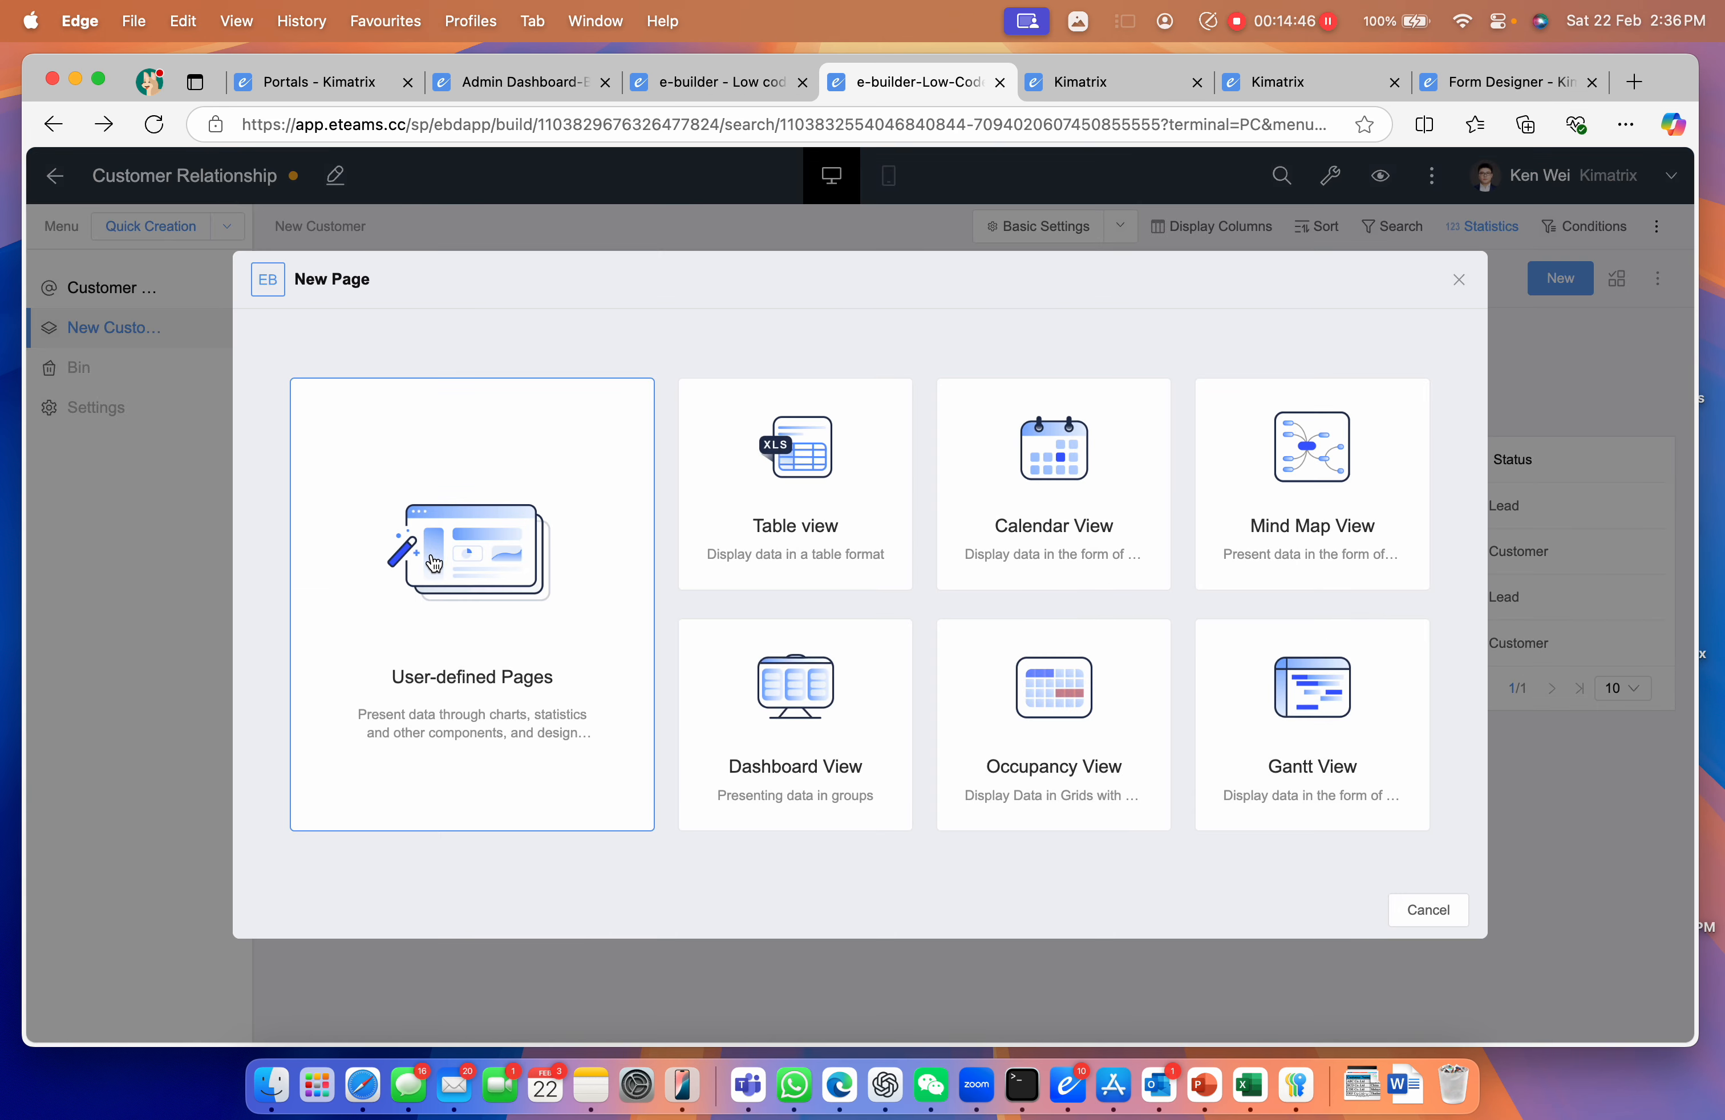
pyautogui.click(439, 566)
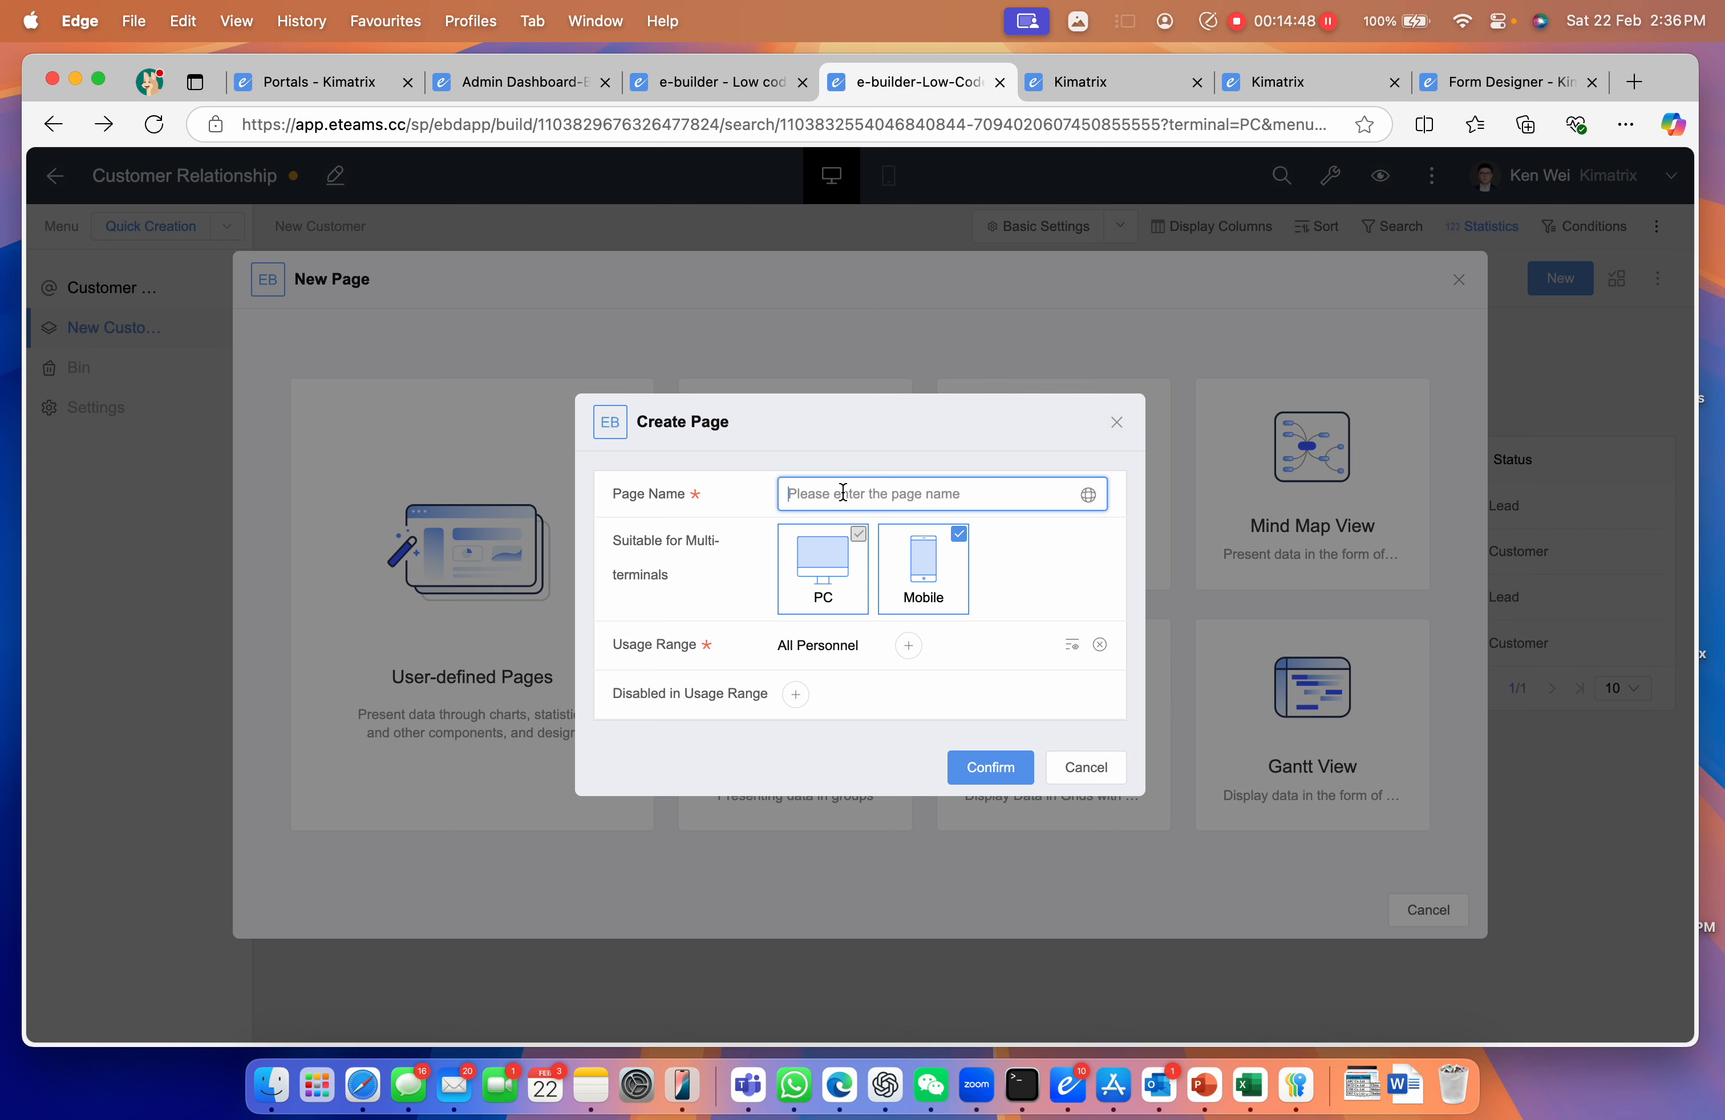
pyautogui.write('Dashboard')
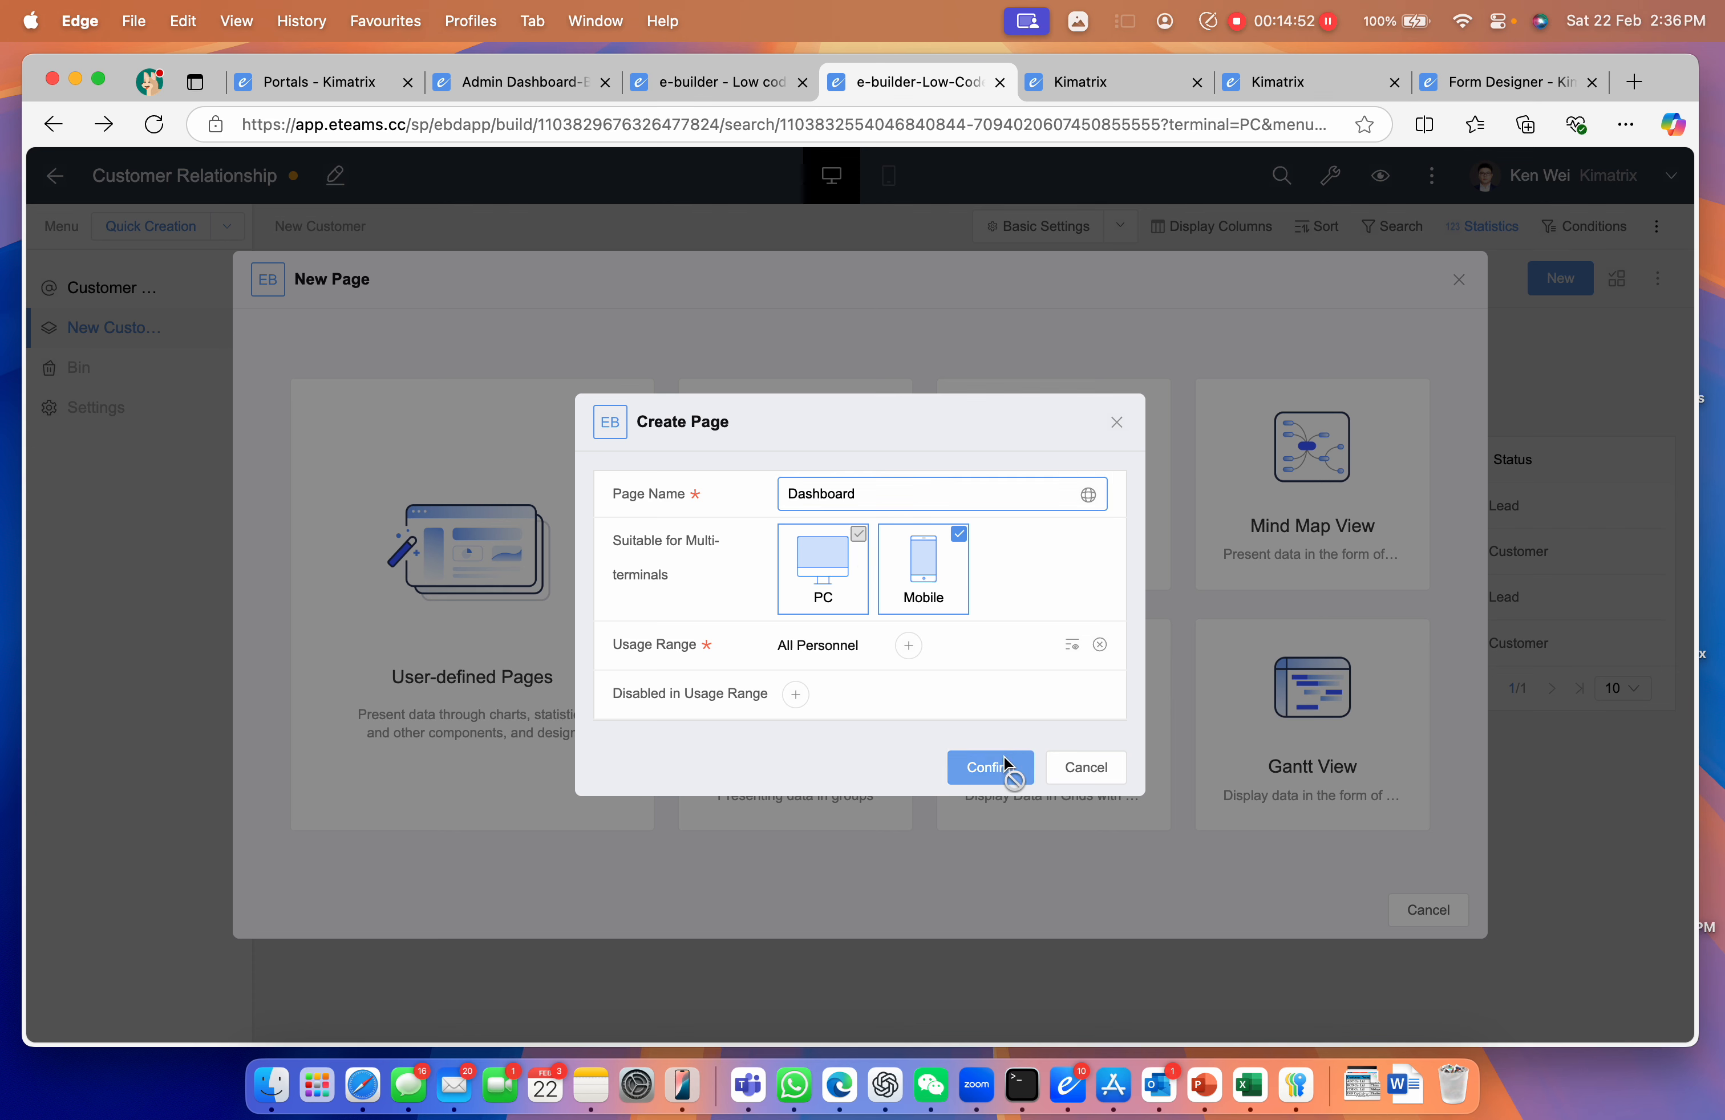
pyautogui.click(989, 767)
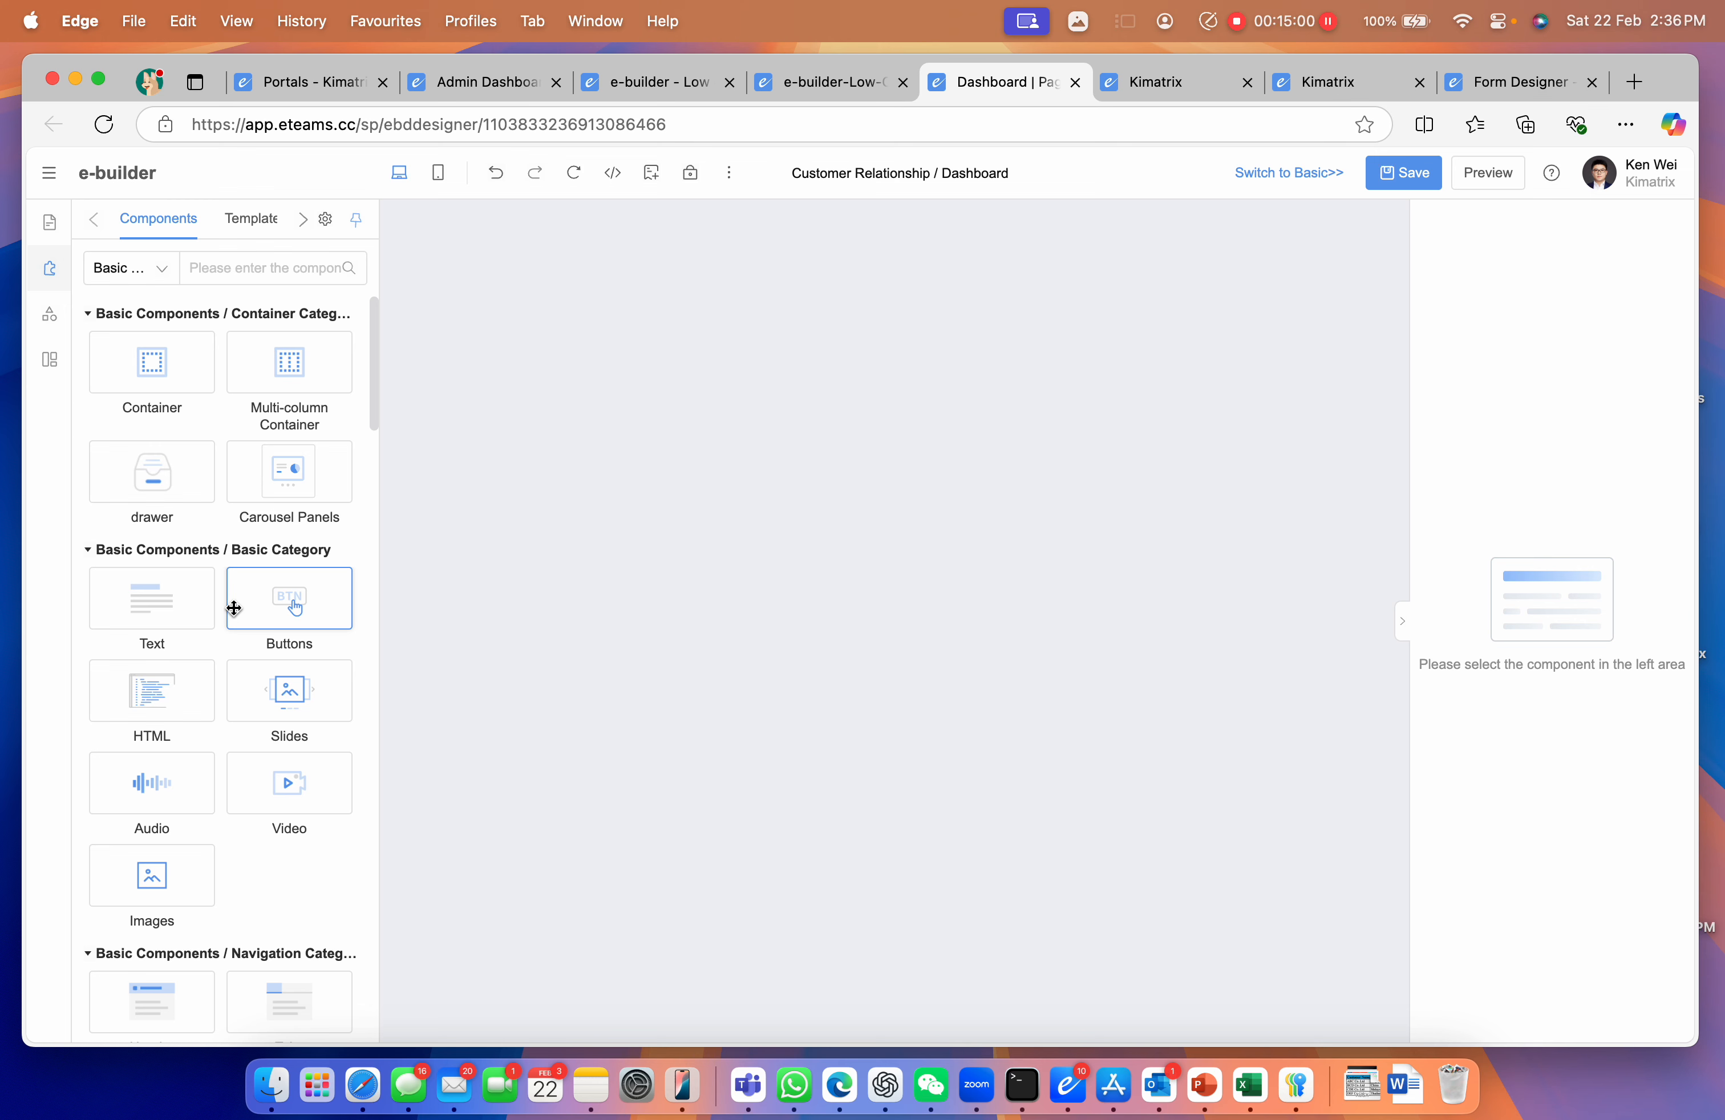
# Add a Header to the top of the page titled 'Dashboard'
pyautogui.scroll(-3, 154, 605)
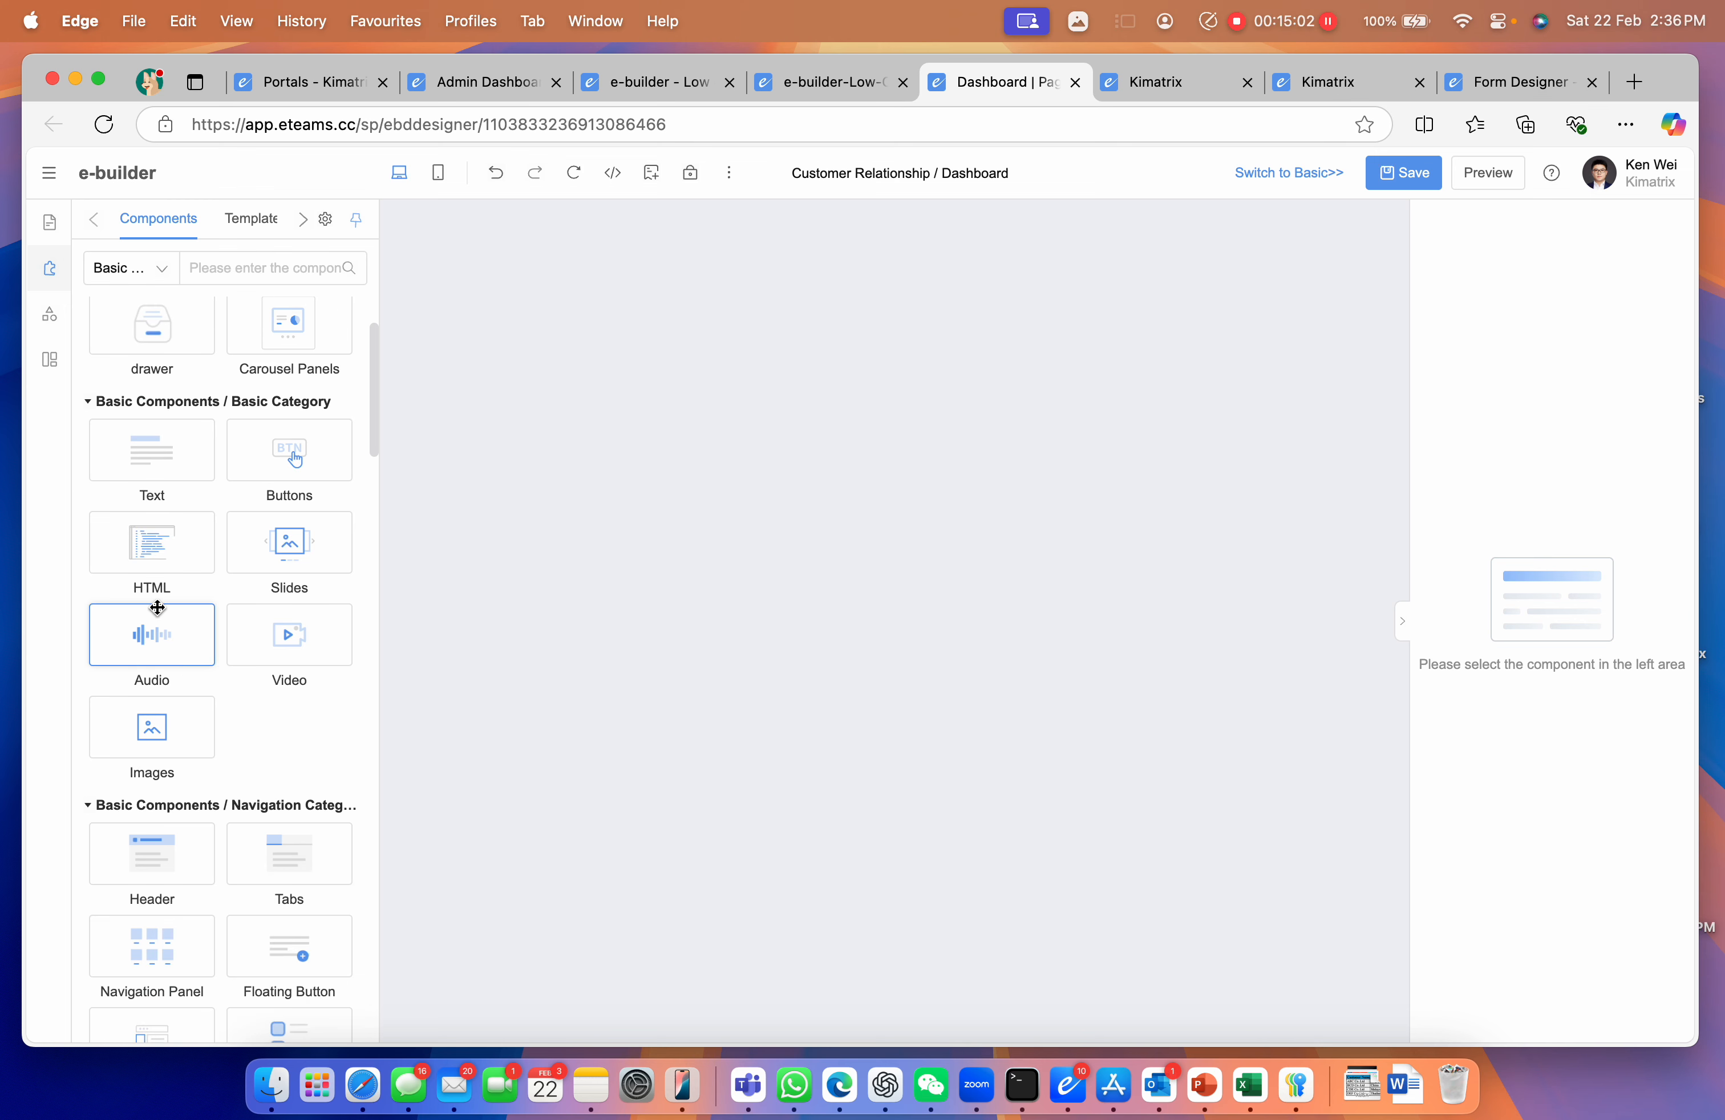
pyautogui.moveTo(153, 852); pyautogui.dragTo(529, 499)
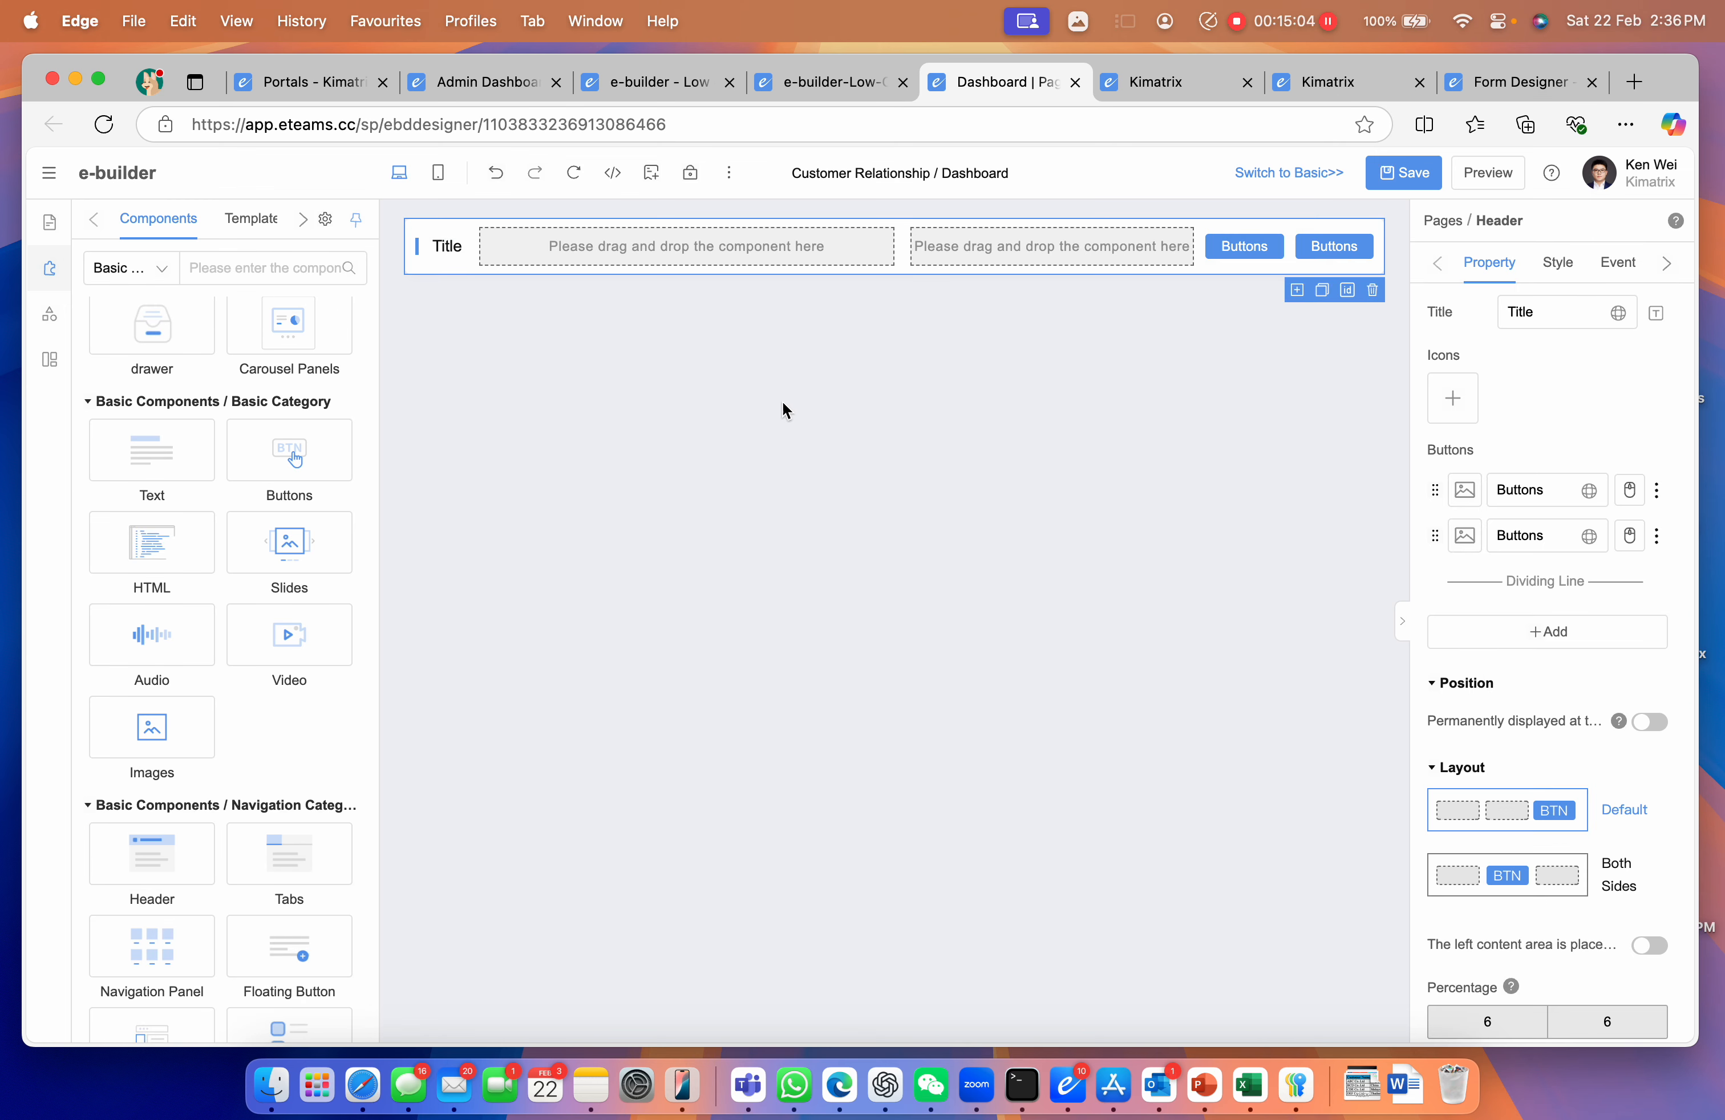
pyautogui.doubleClick(1531, 312)
pyautogui.press('BackSpace')
pyautogui.write('Dashboard')
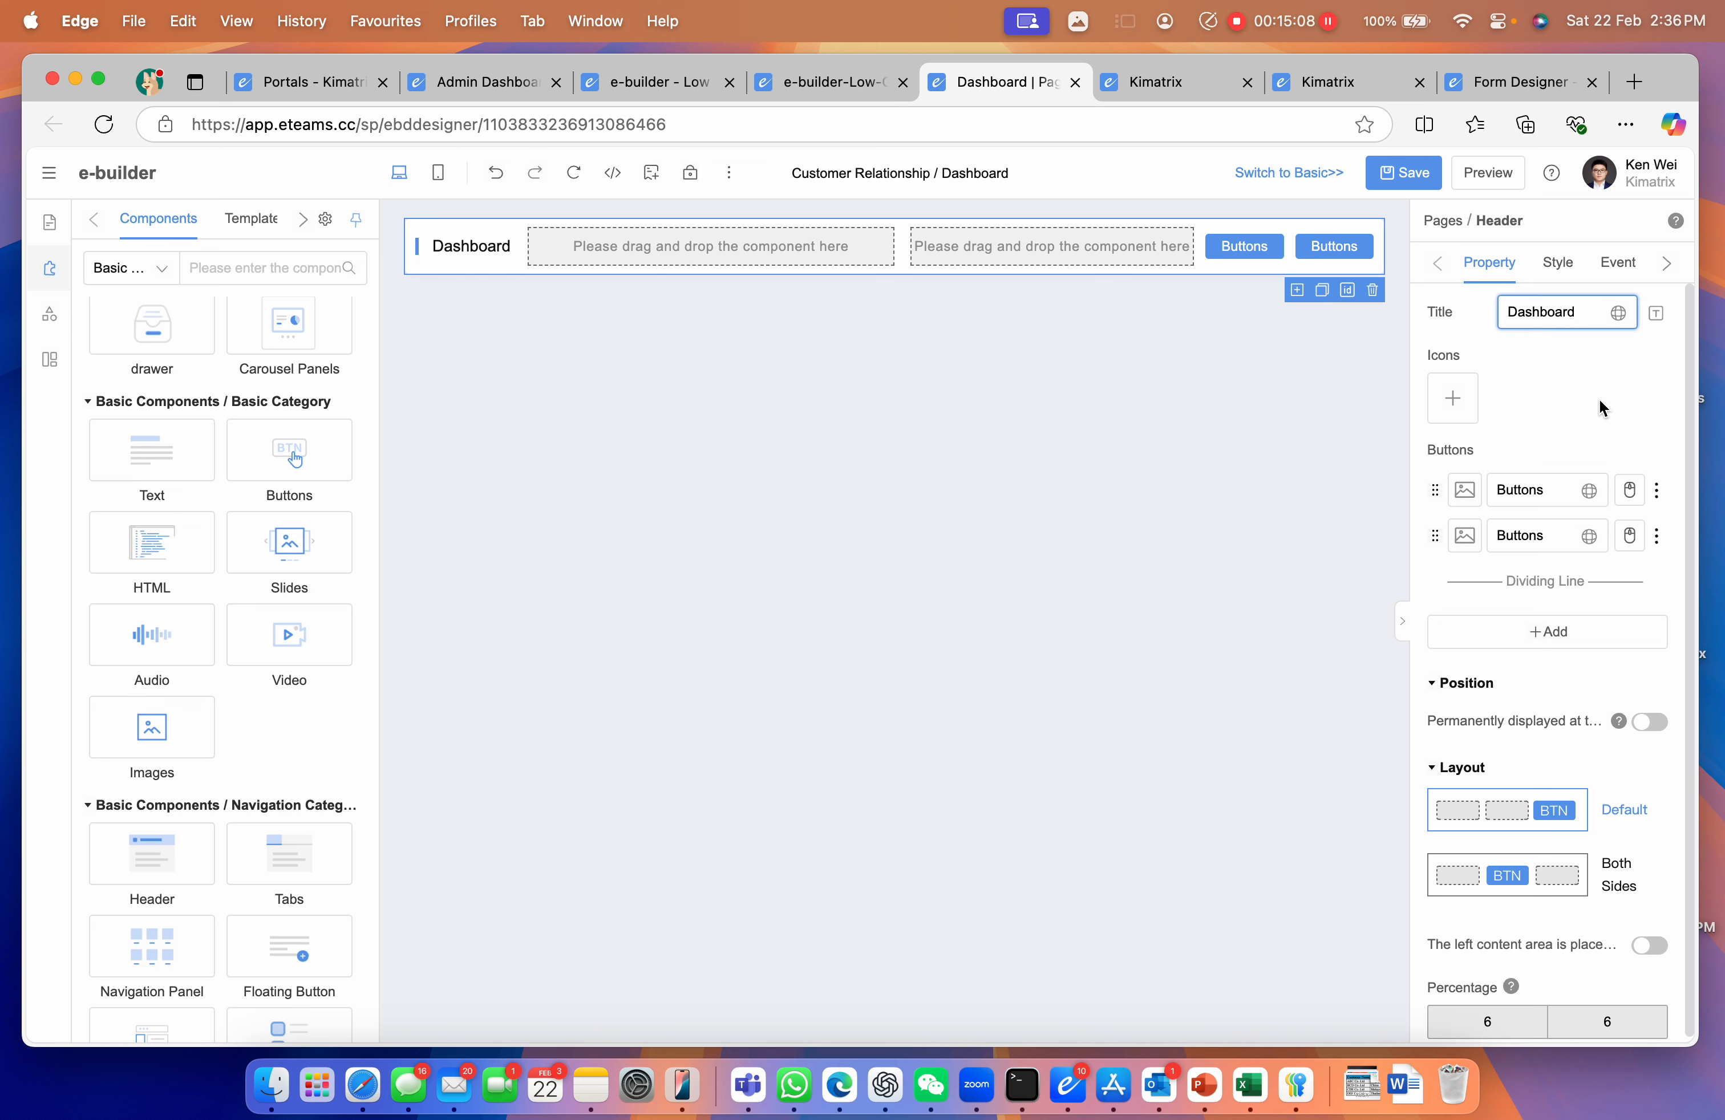
# Delete both default buttons from the Dashboard header
pyautogui.click(1656, 490)
pyautogui.click(1622, 605)
pyautogui.click(1665, 489)
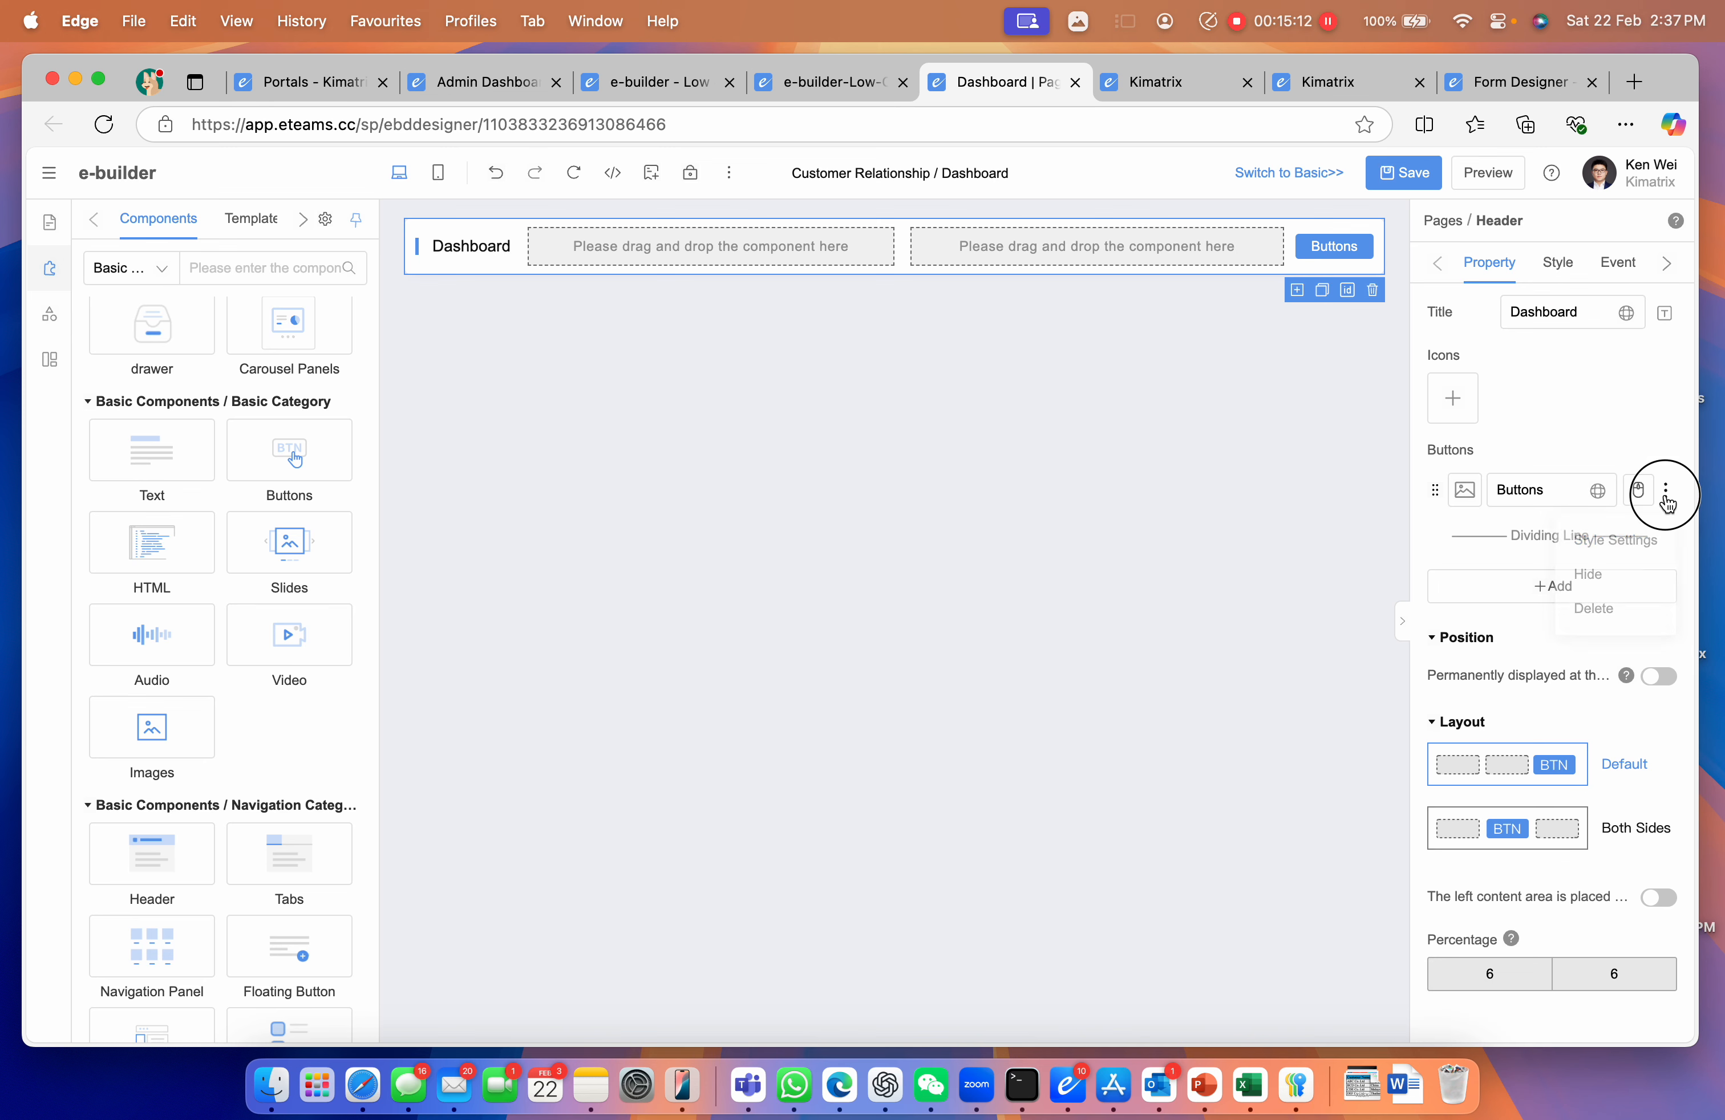
pyautogui.click(1621, 608)
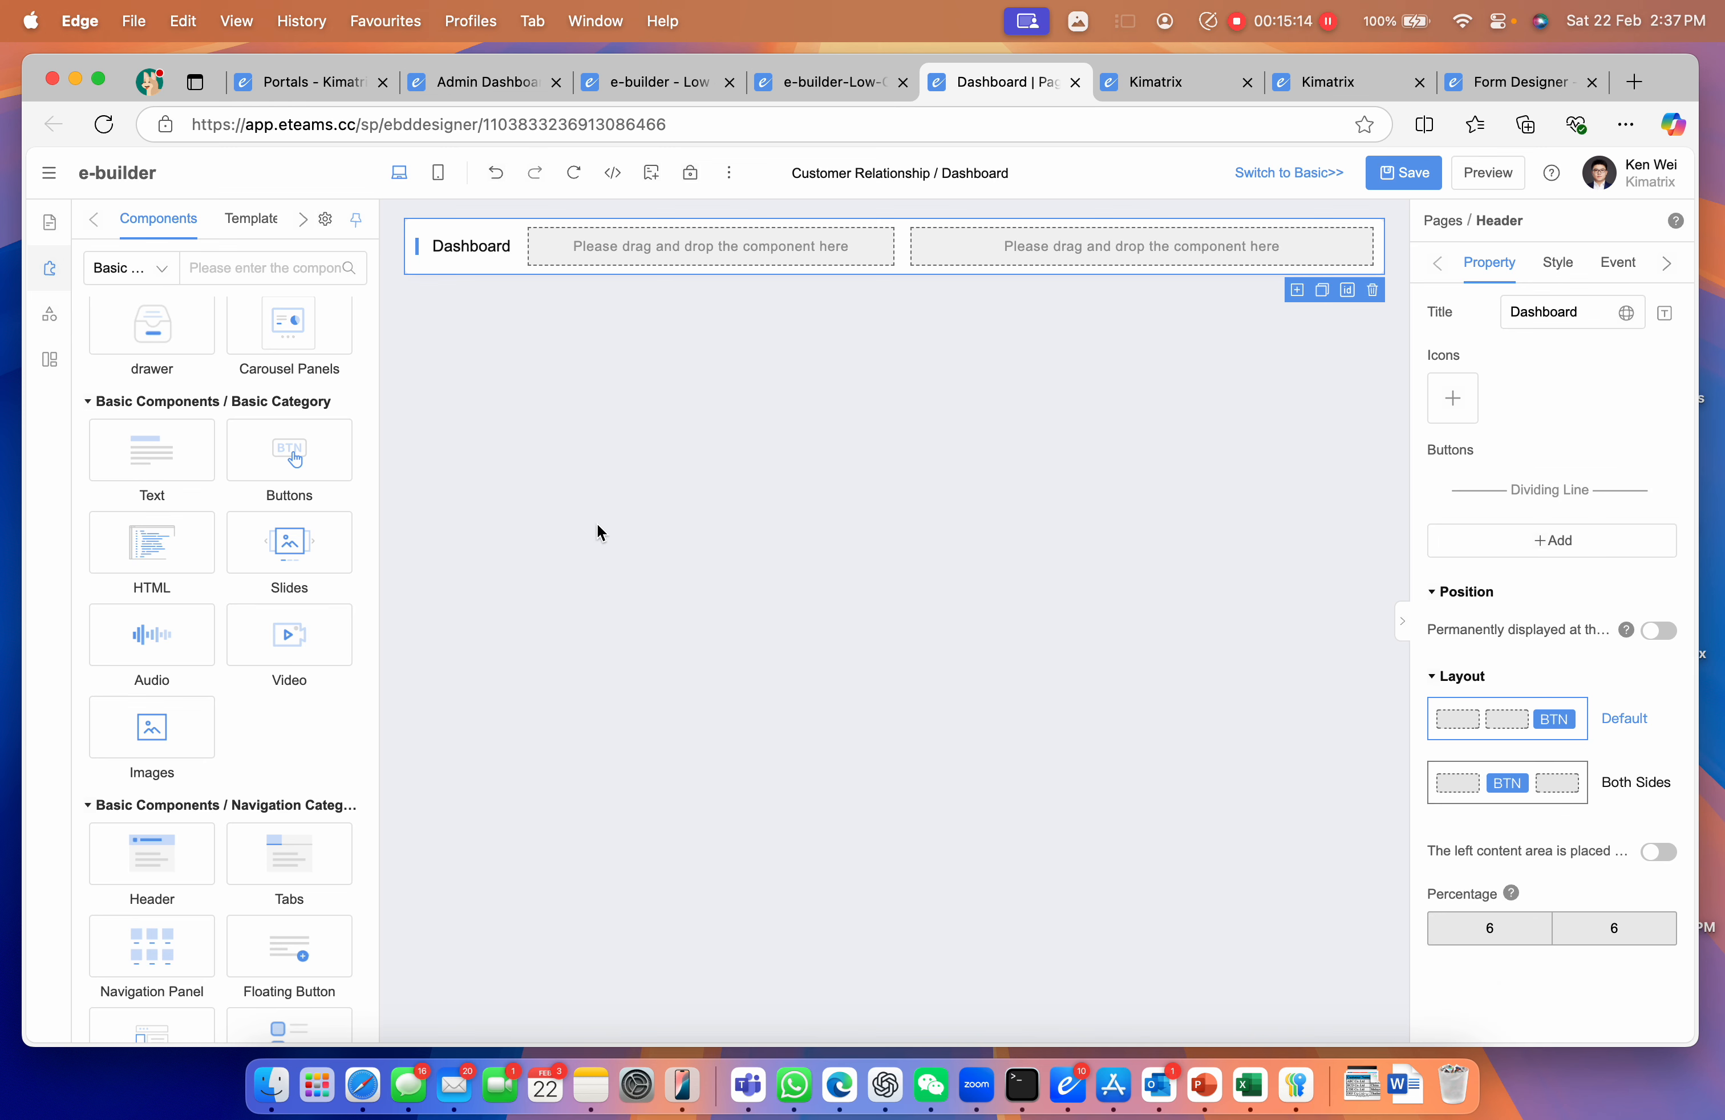
# Place a widened slides banner and two Customer Size pie charts on the Dashboard
pyautogui.moveTo(291, 545); pyautogui.dragTo(405, 355)
pyautogui.moveTo(709, 574); pyautogui.dragTo(1047, 592)
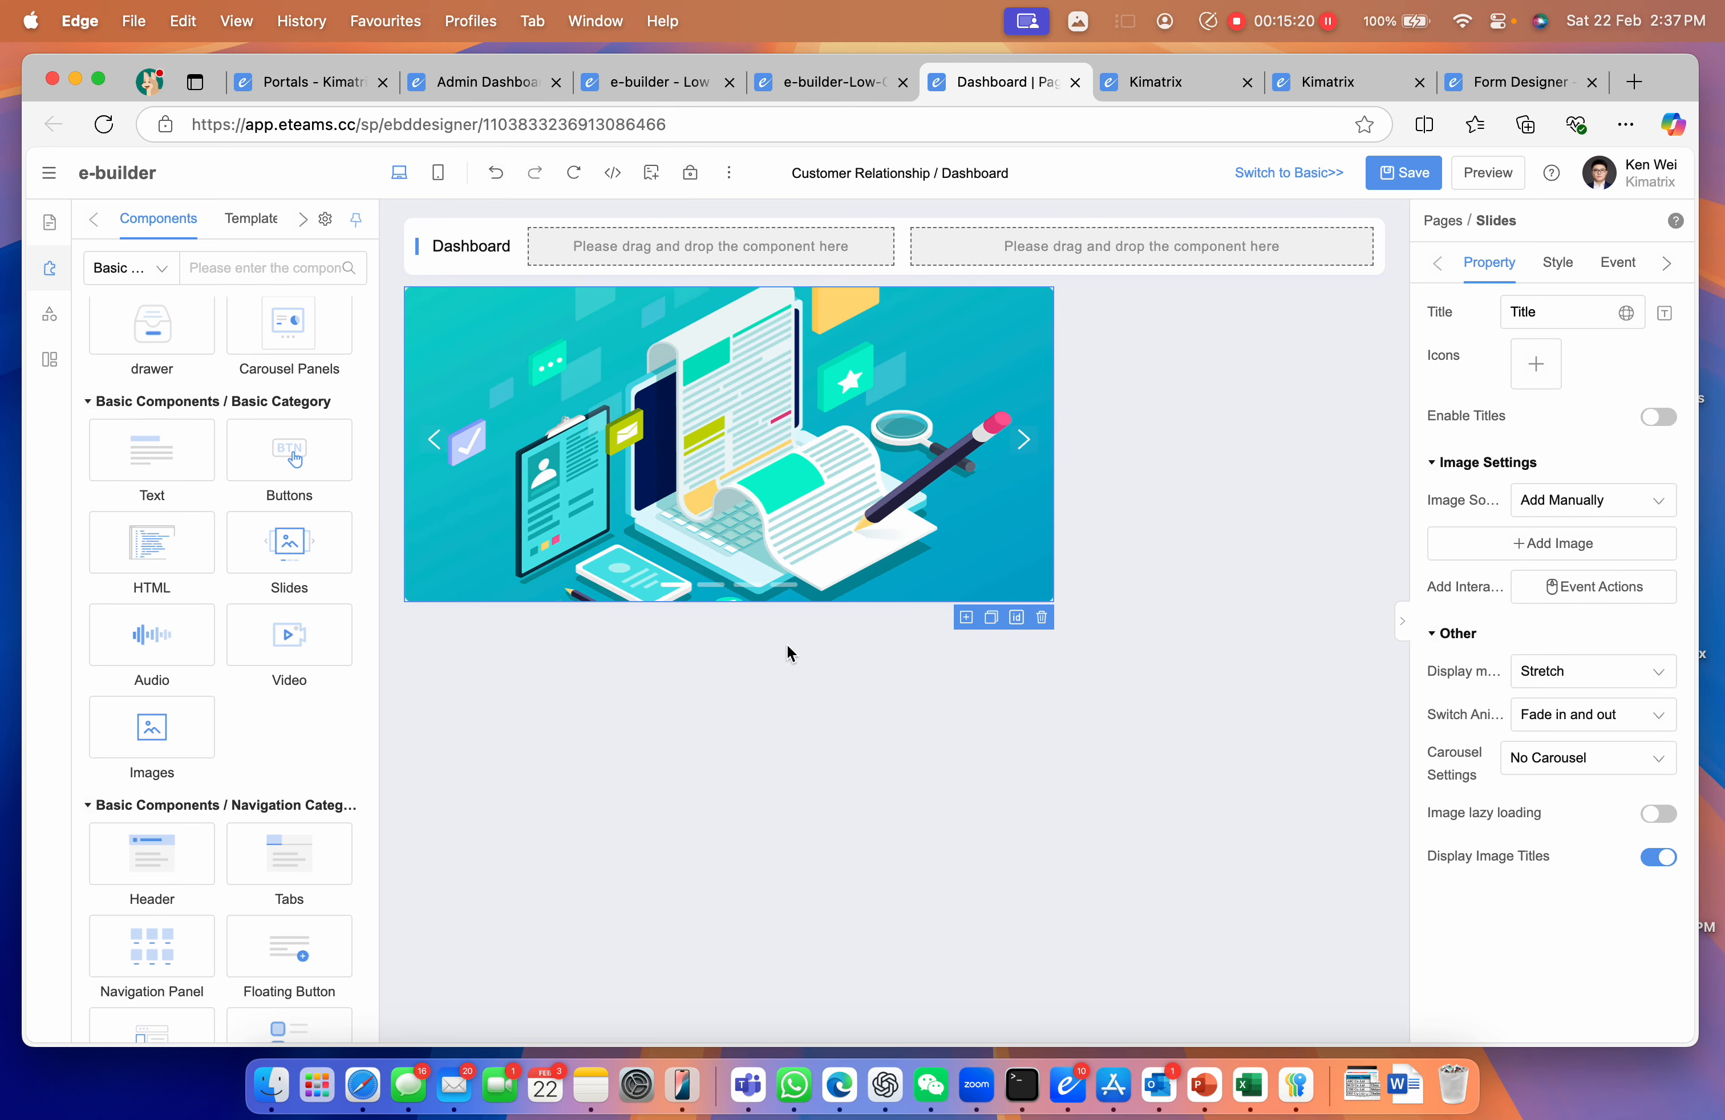
pyautogui.scroll(-5, 168, 844)
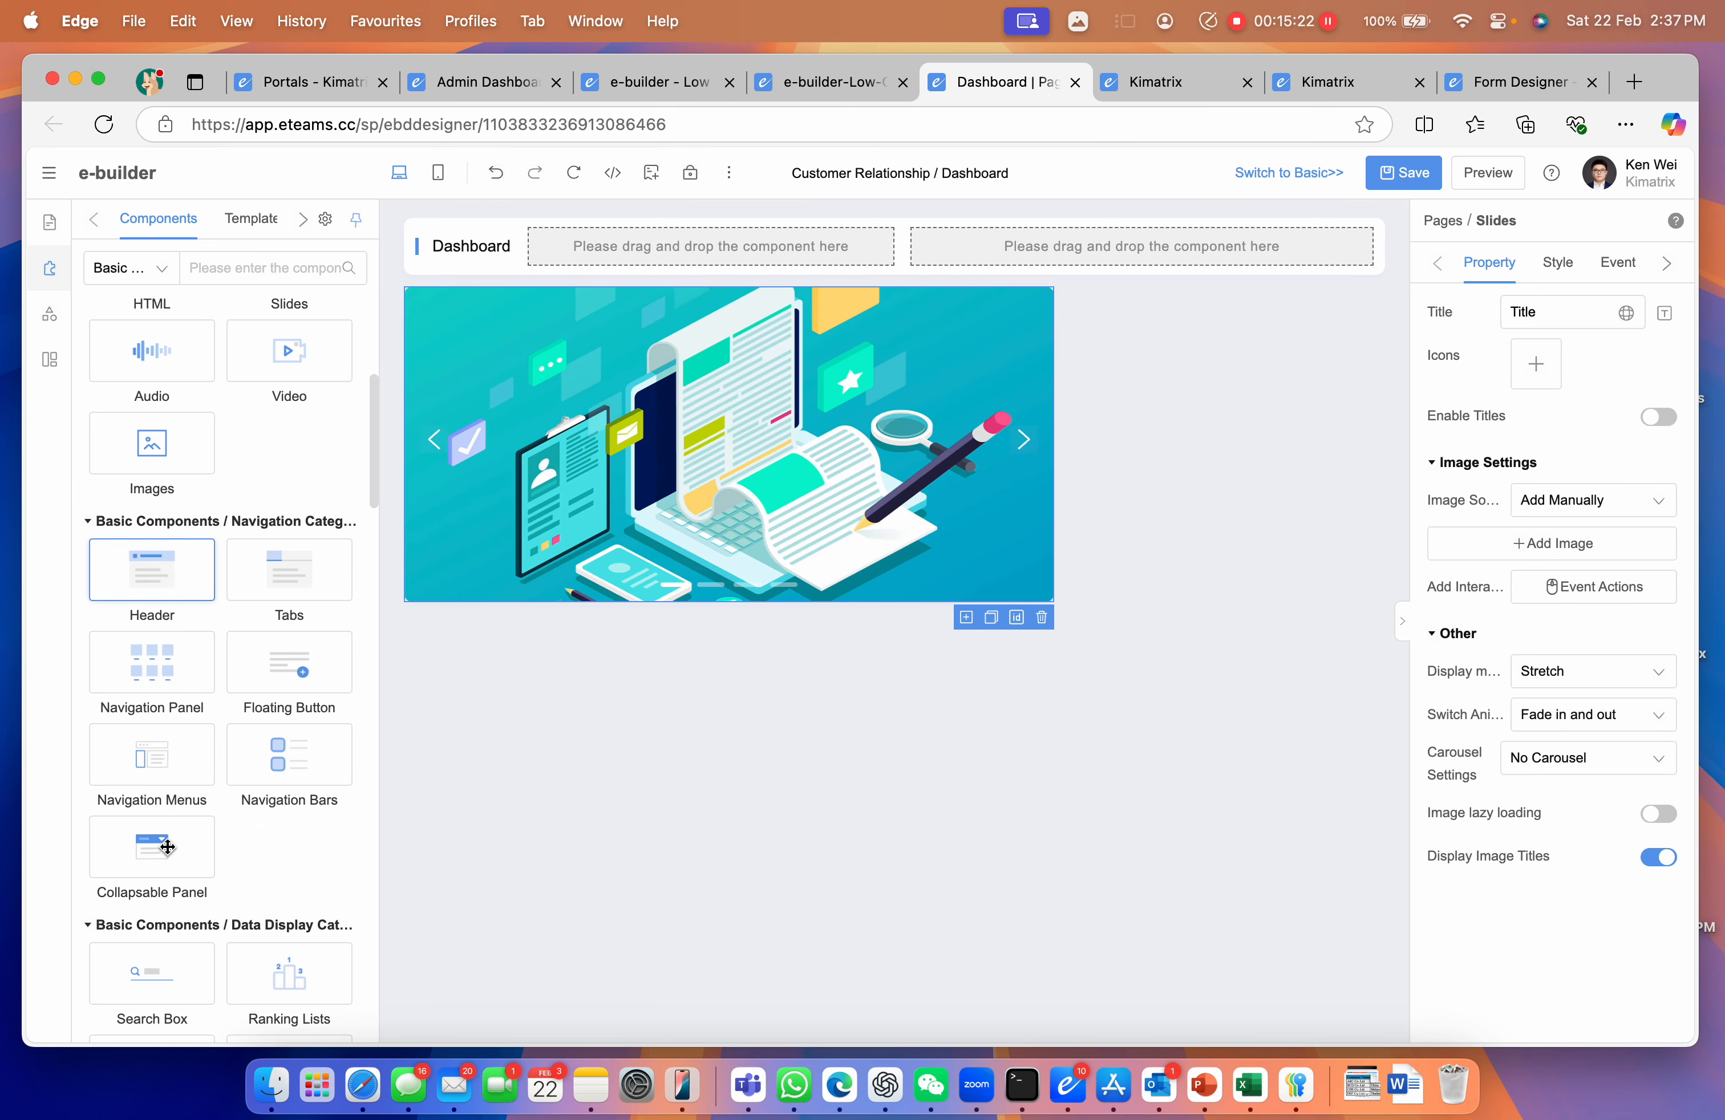
pyautogui.scroll(-10, 168, 844)
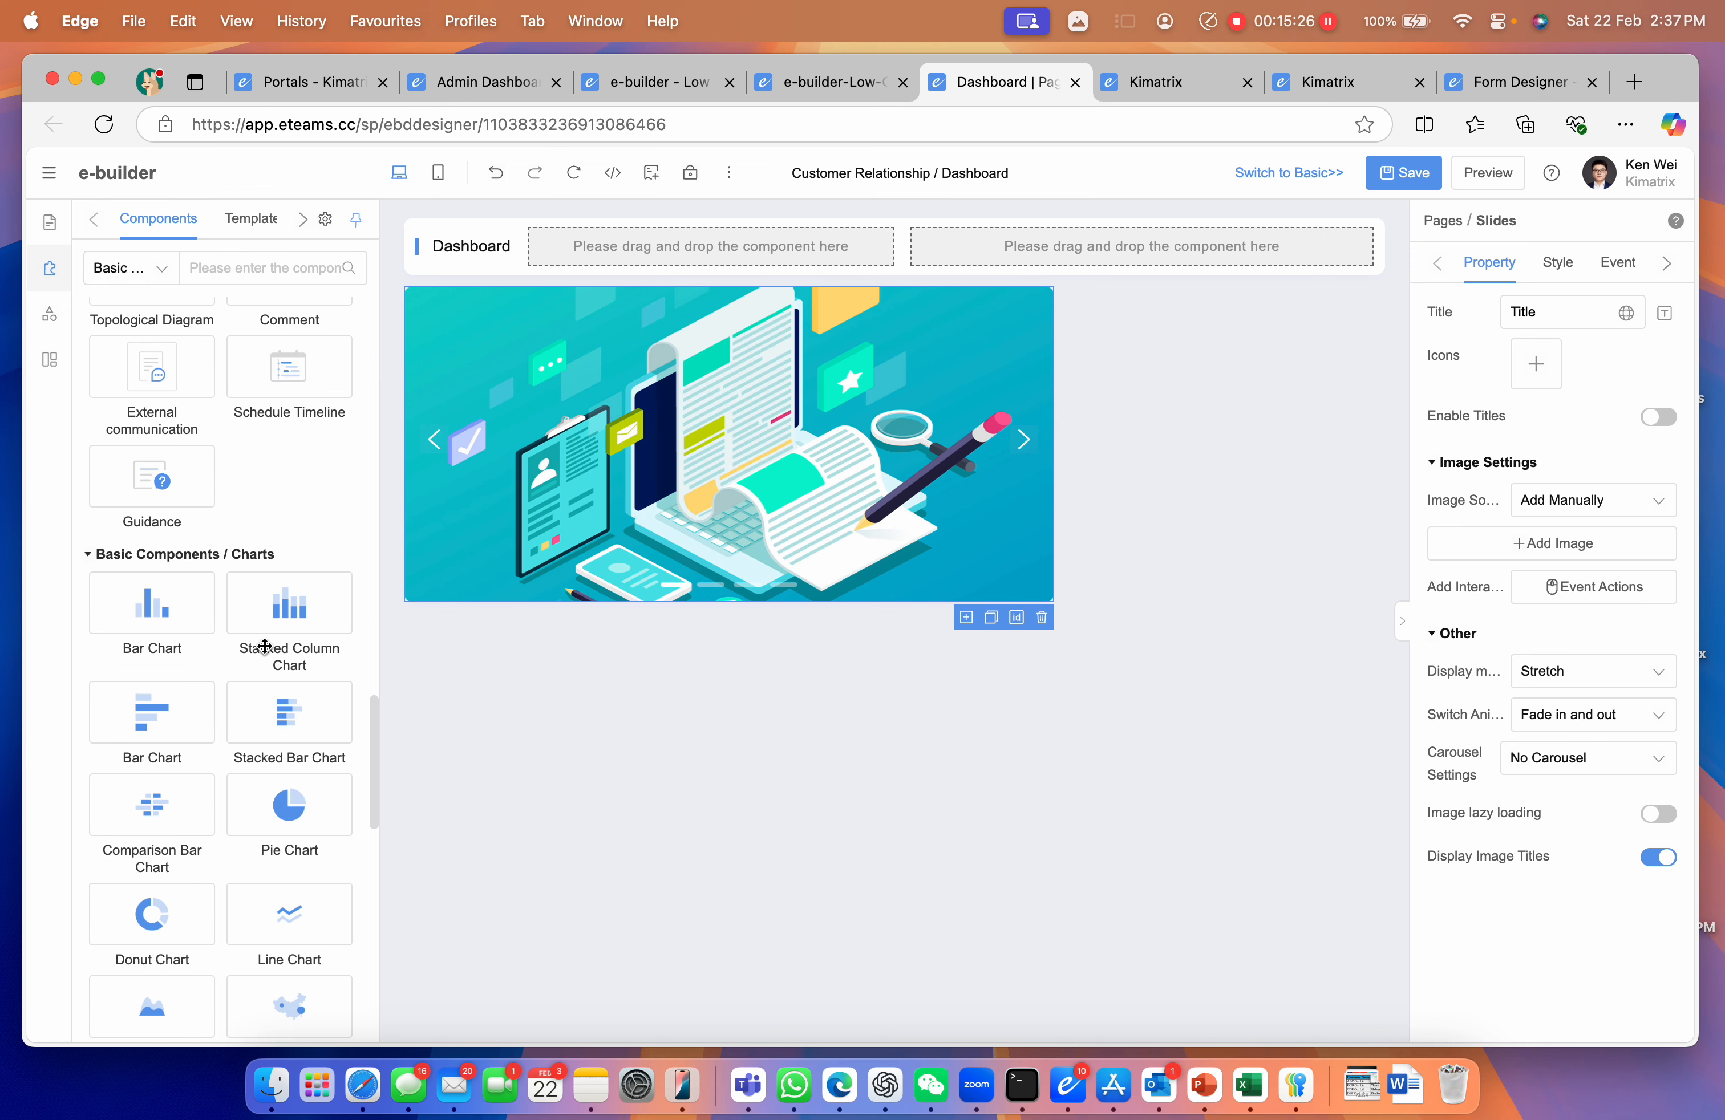
pyautogui.moveTo(292, 817); pyautogui.dragTo(447, 682)
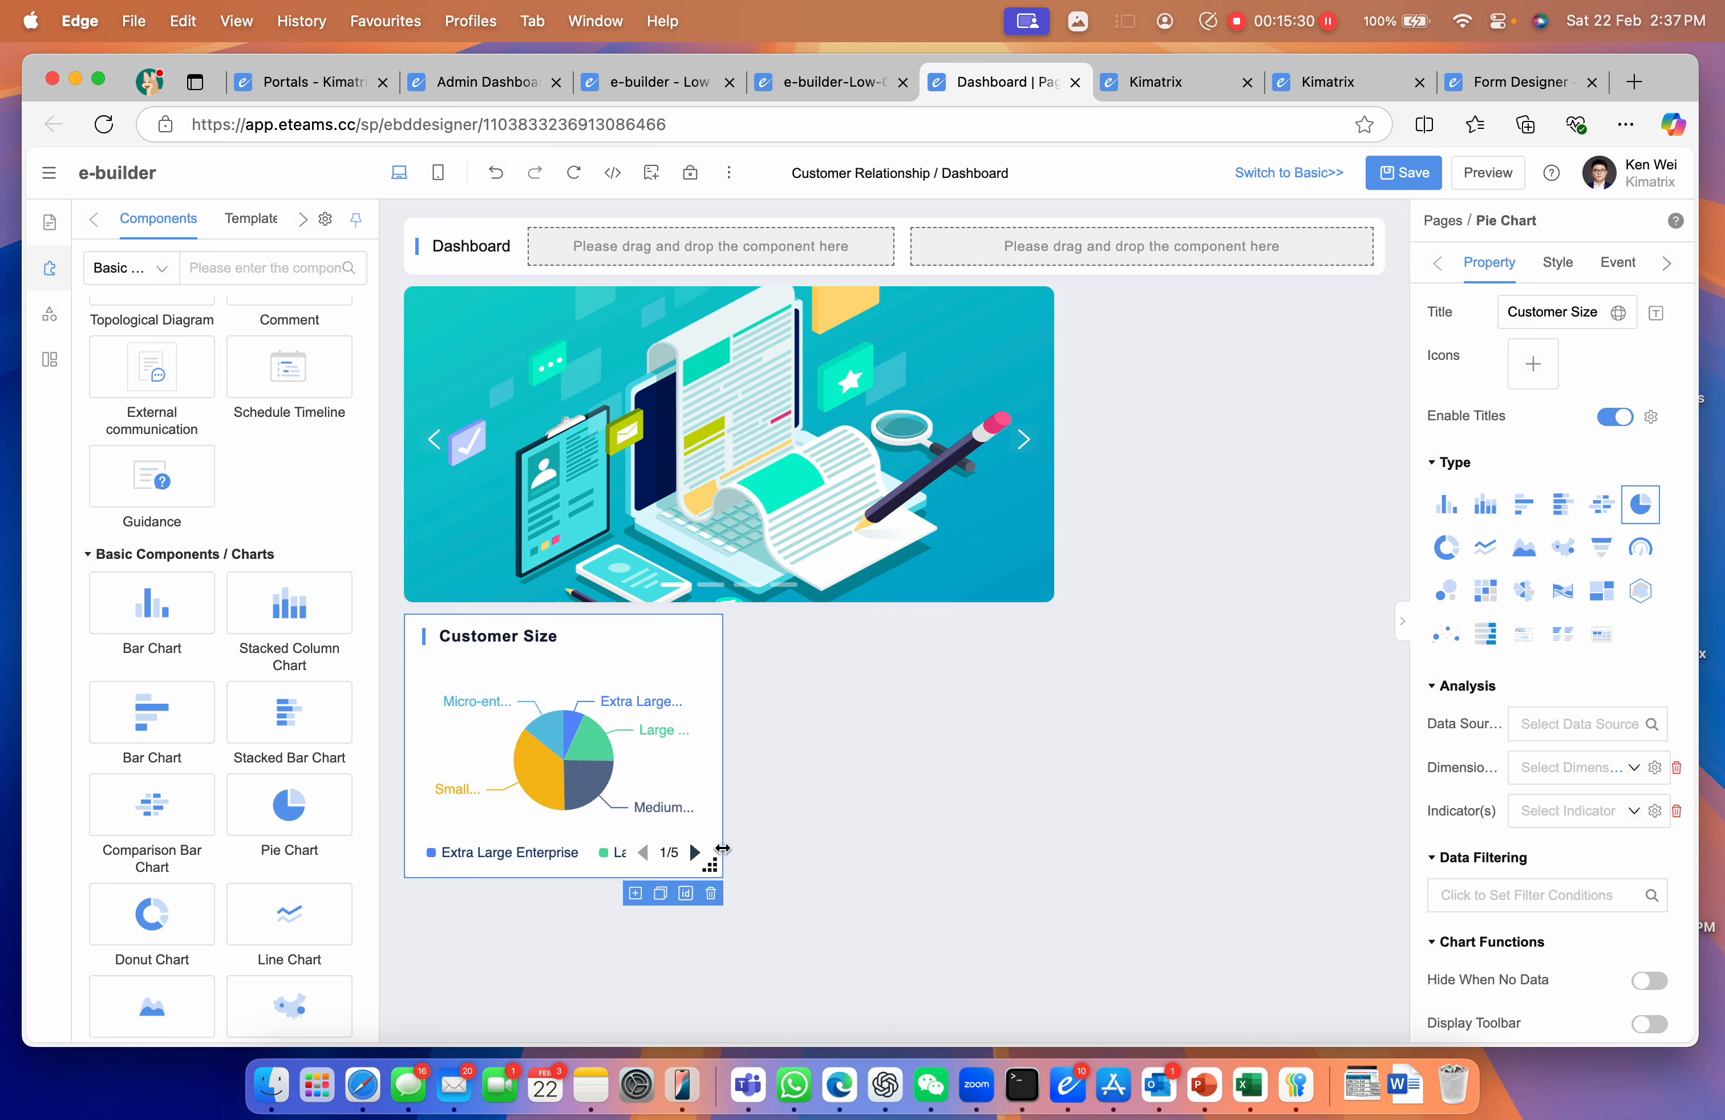
pyautogui.moveTo(285, 804); pyautogui.dragTo(772, 729)
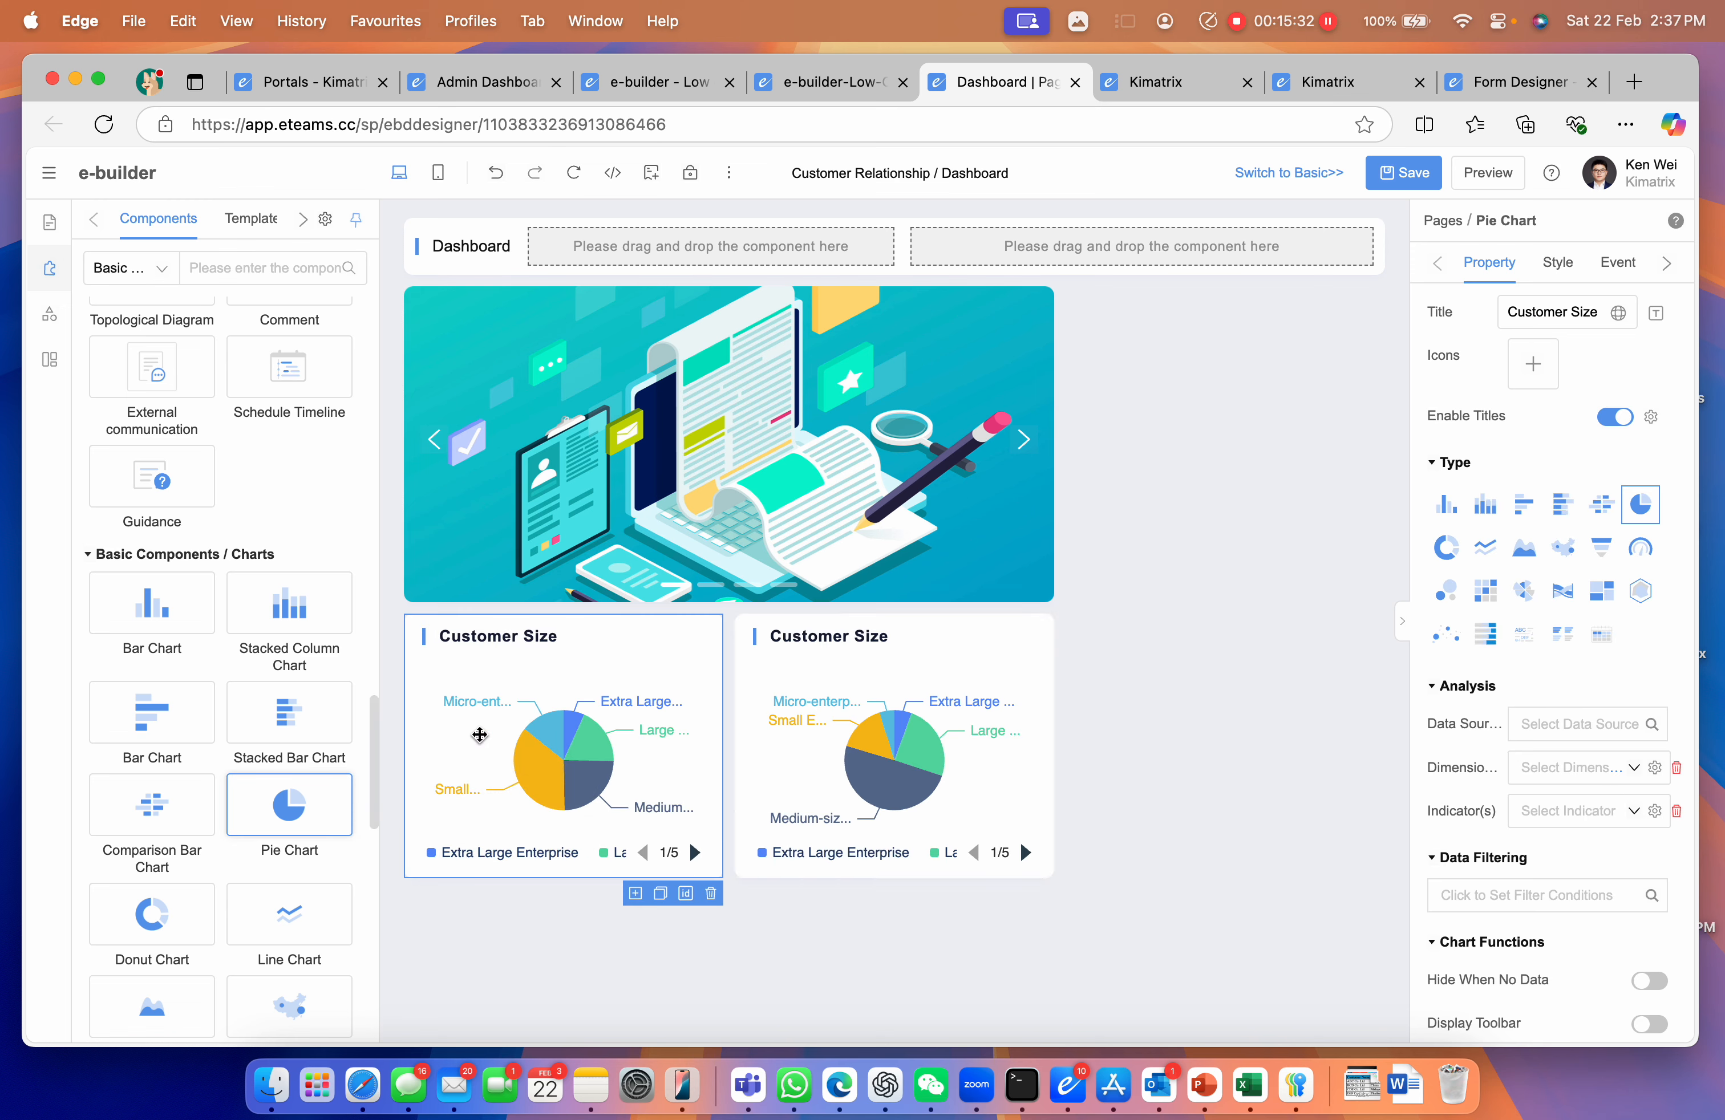
# Add a comparison bar chart and a donut chart, then save the layout
pyautogui.moveTo(212, 800); pyautogui.dragTo(1182, 389)
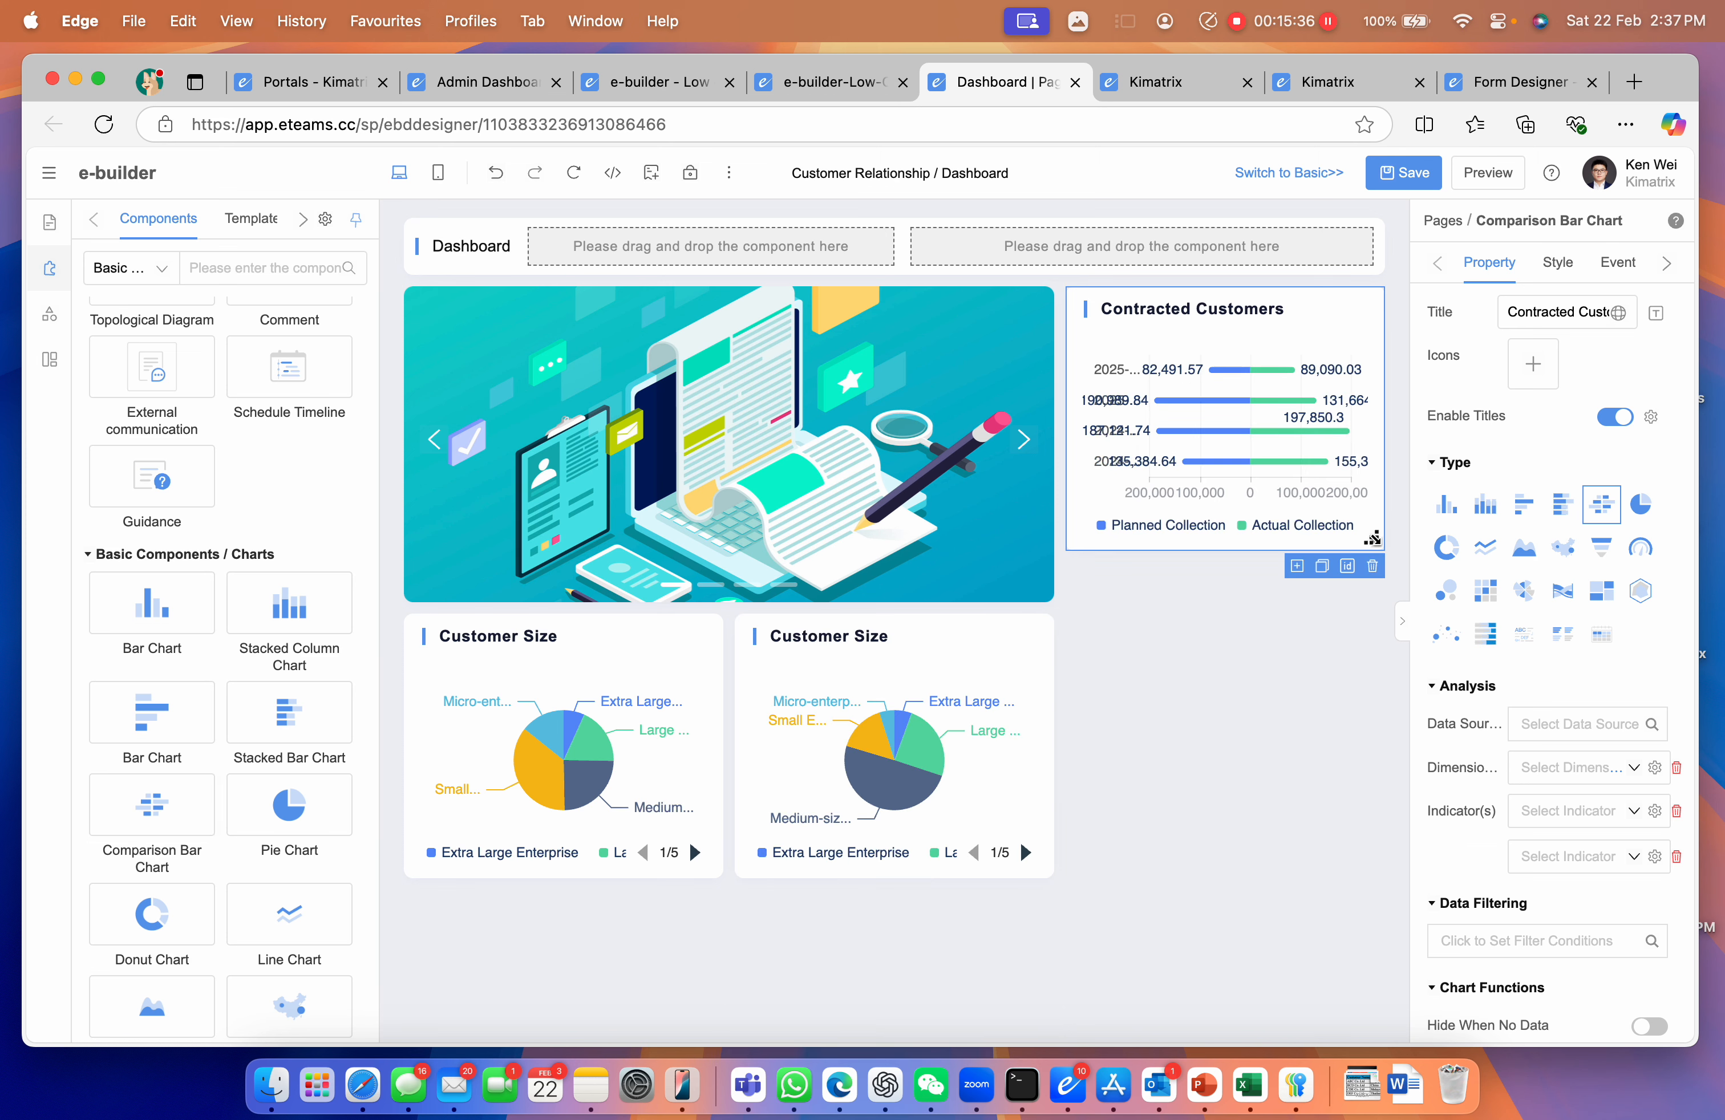
pyautogui.click(1386, 586)
pyautogui.moveTo(153, 914); pyautogui.dragTo(1135, 734)
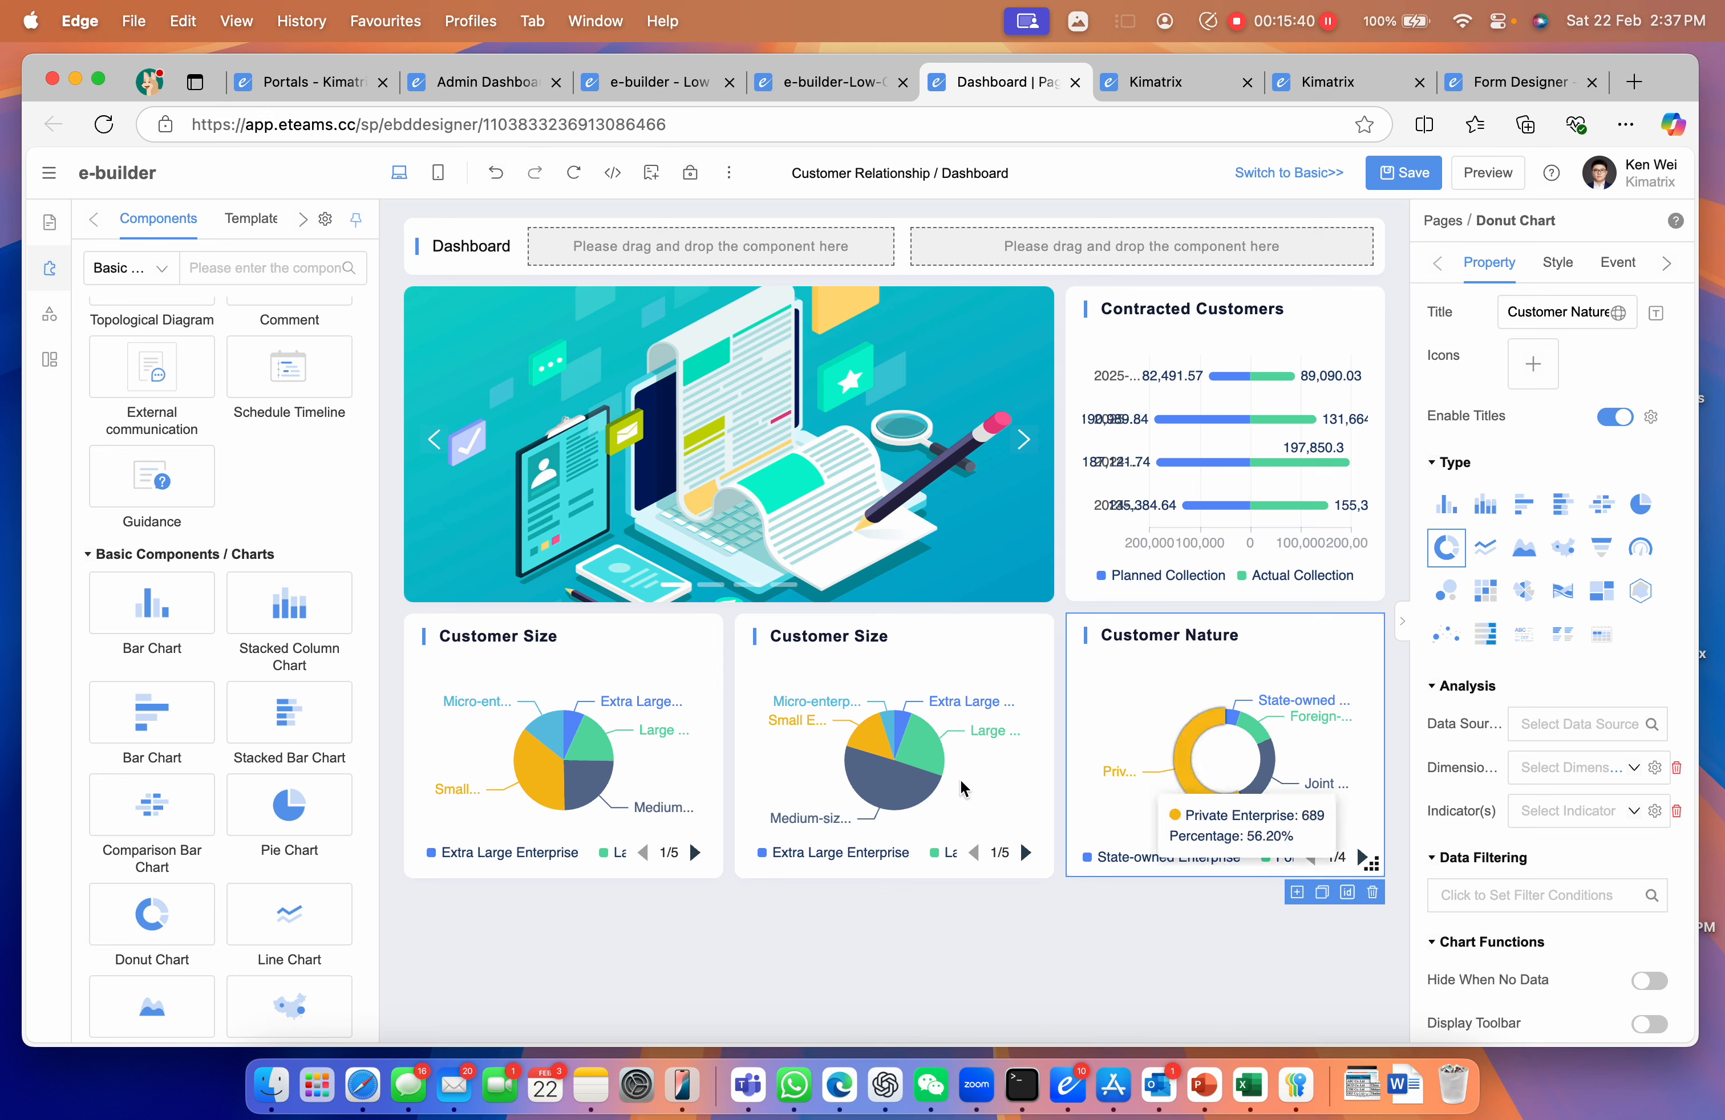
pyautogui.click(785, 910)
pyautogui.click(1400, 173)
pyautogui.click(619, 652)
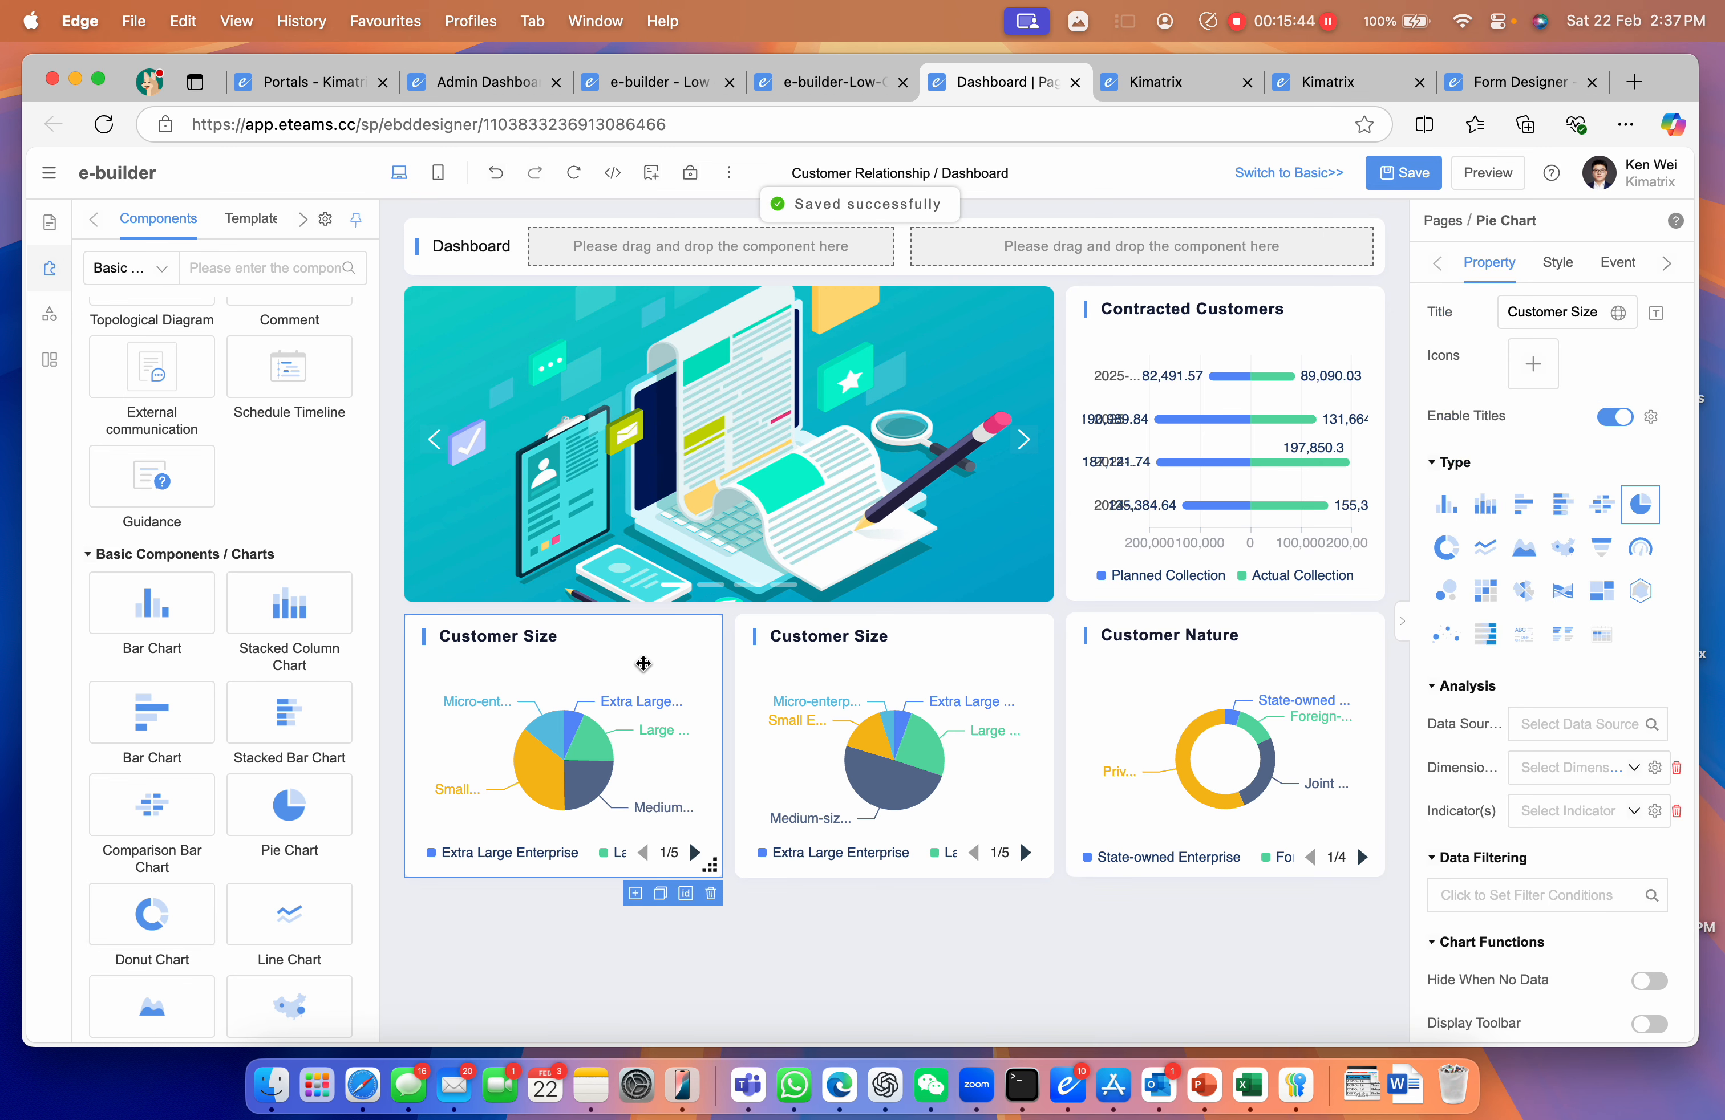
pyautogui.click(1662, 726)
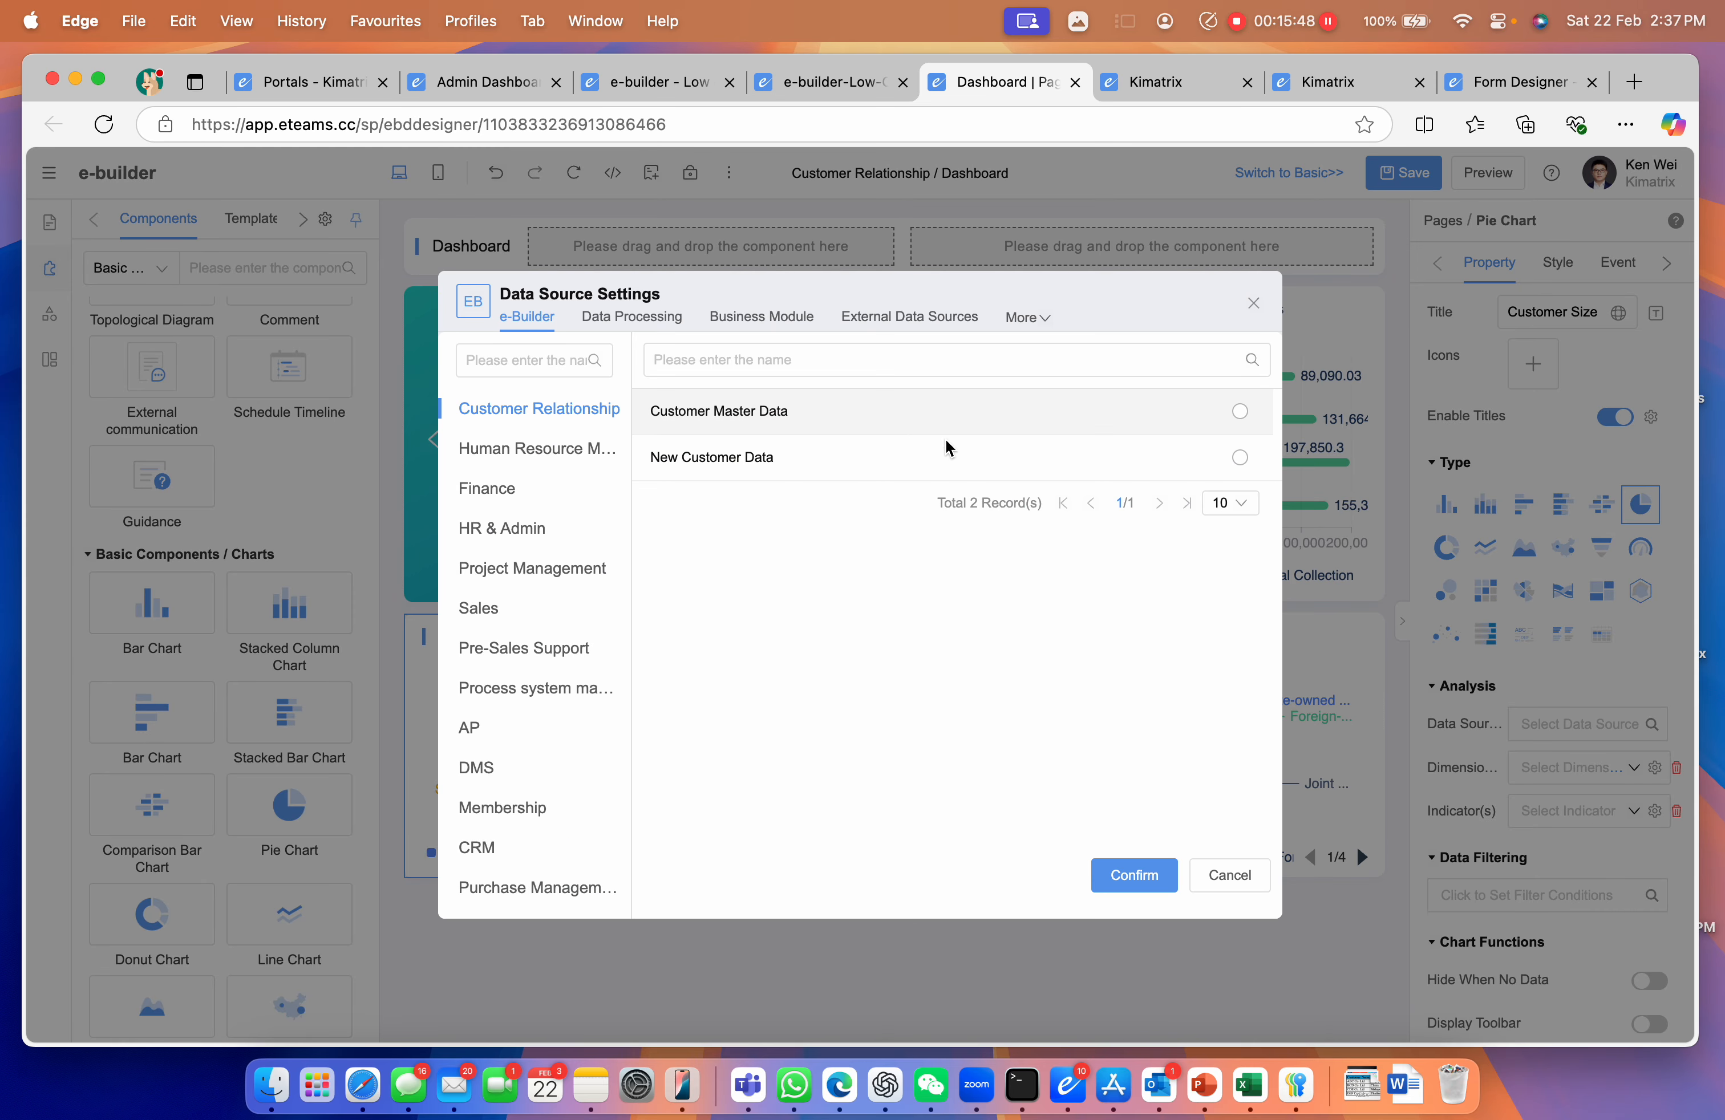
# Bind the pie chart to Customer Master Data with Status as its dimension
pyautogui.click(1239, 413)
pyautogui.click(1112, 877)
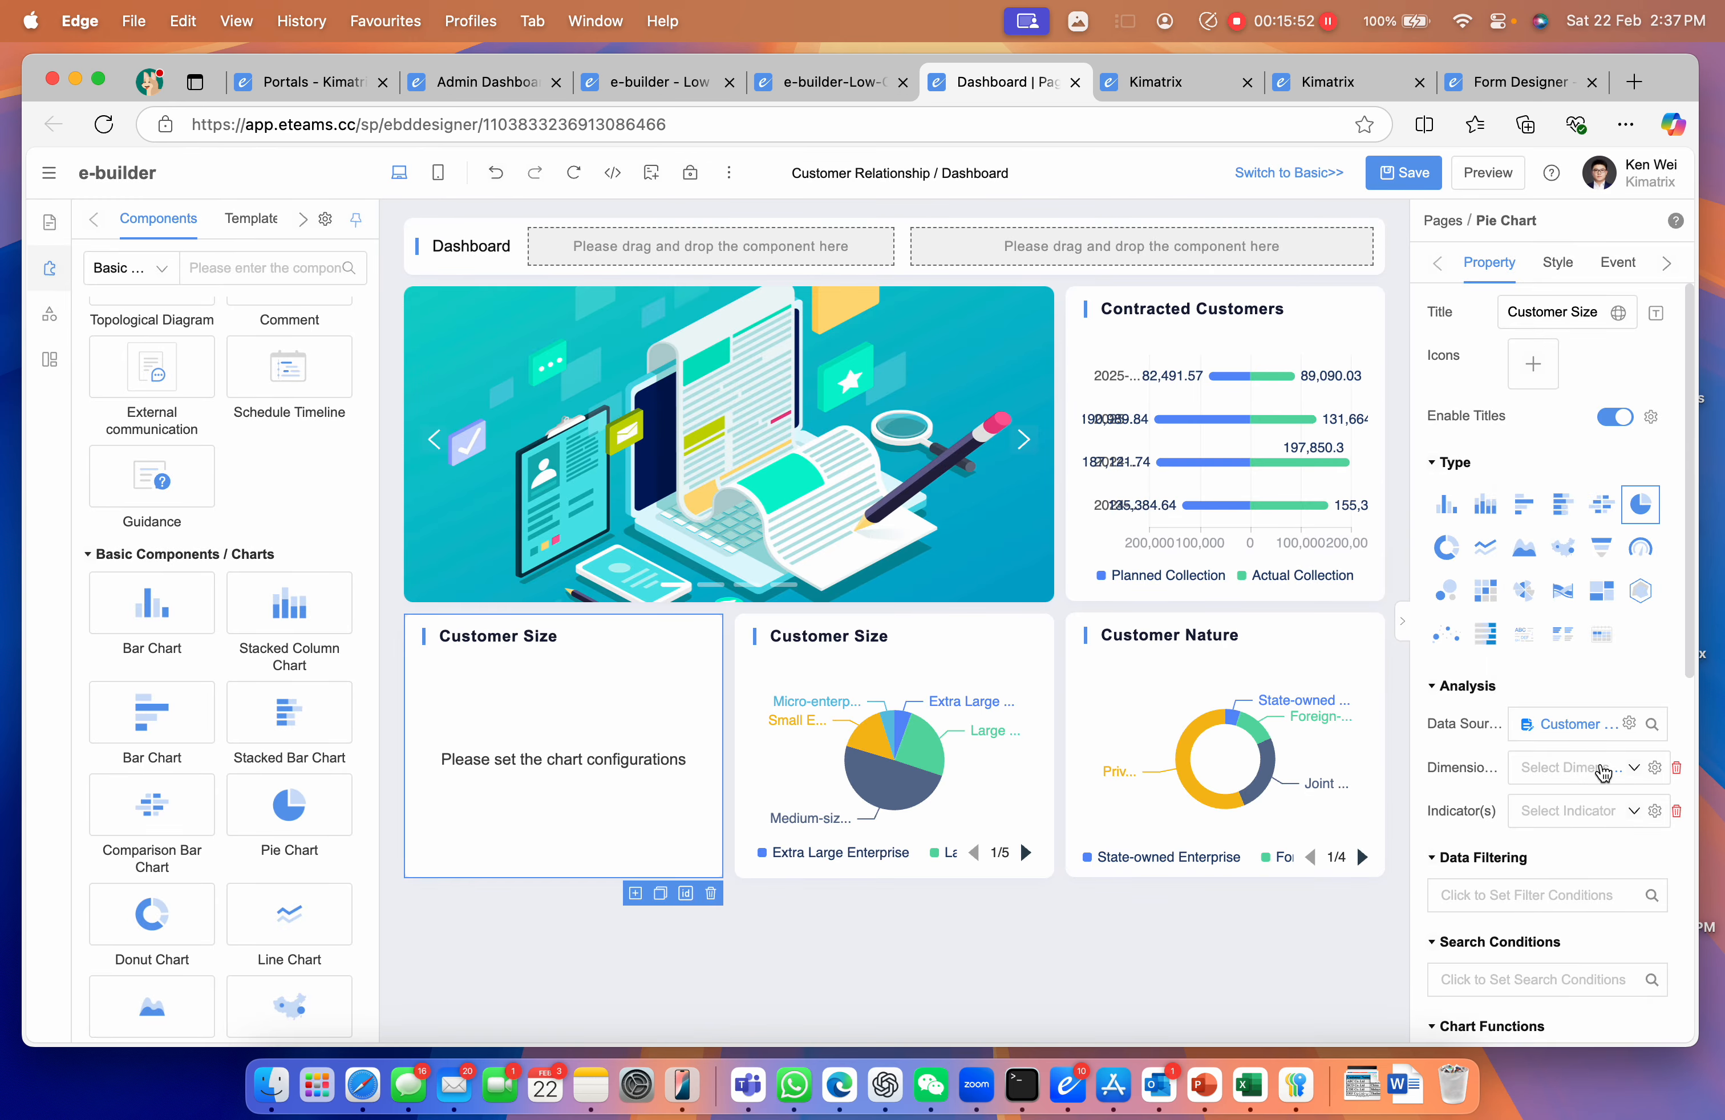
pyautogui.click(1603, 772)
pyautogui.scroll(-2, 1585, 696)
pyautogui.scroll(-2, 1584, 695)
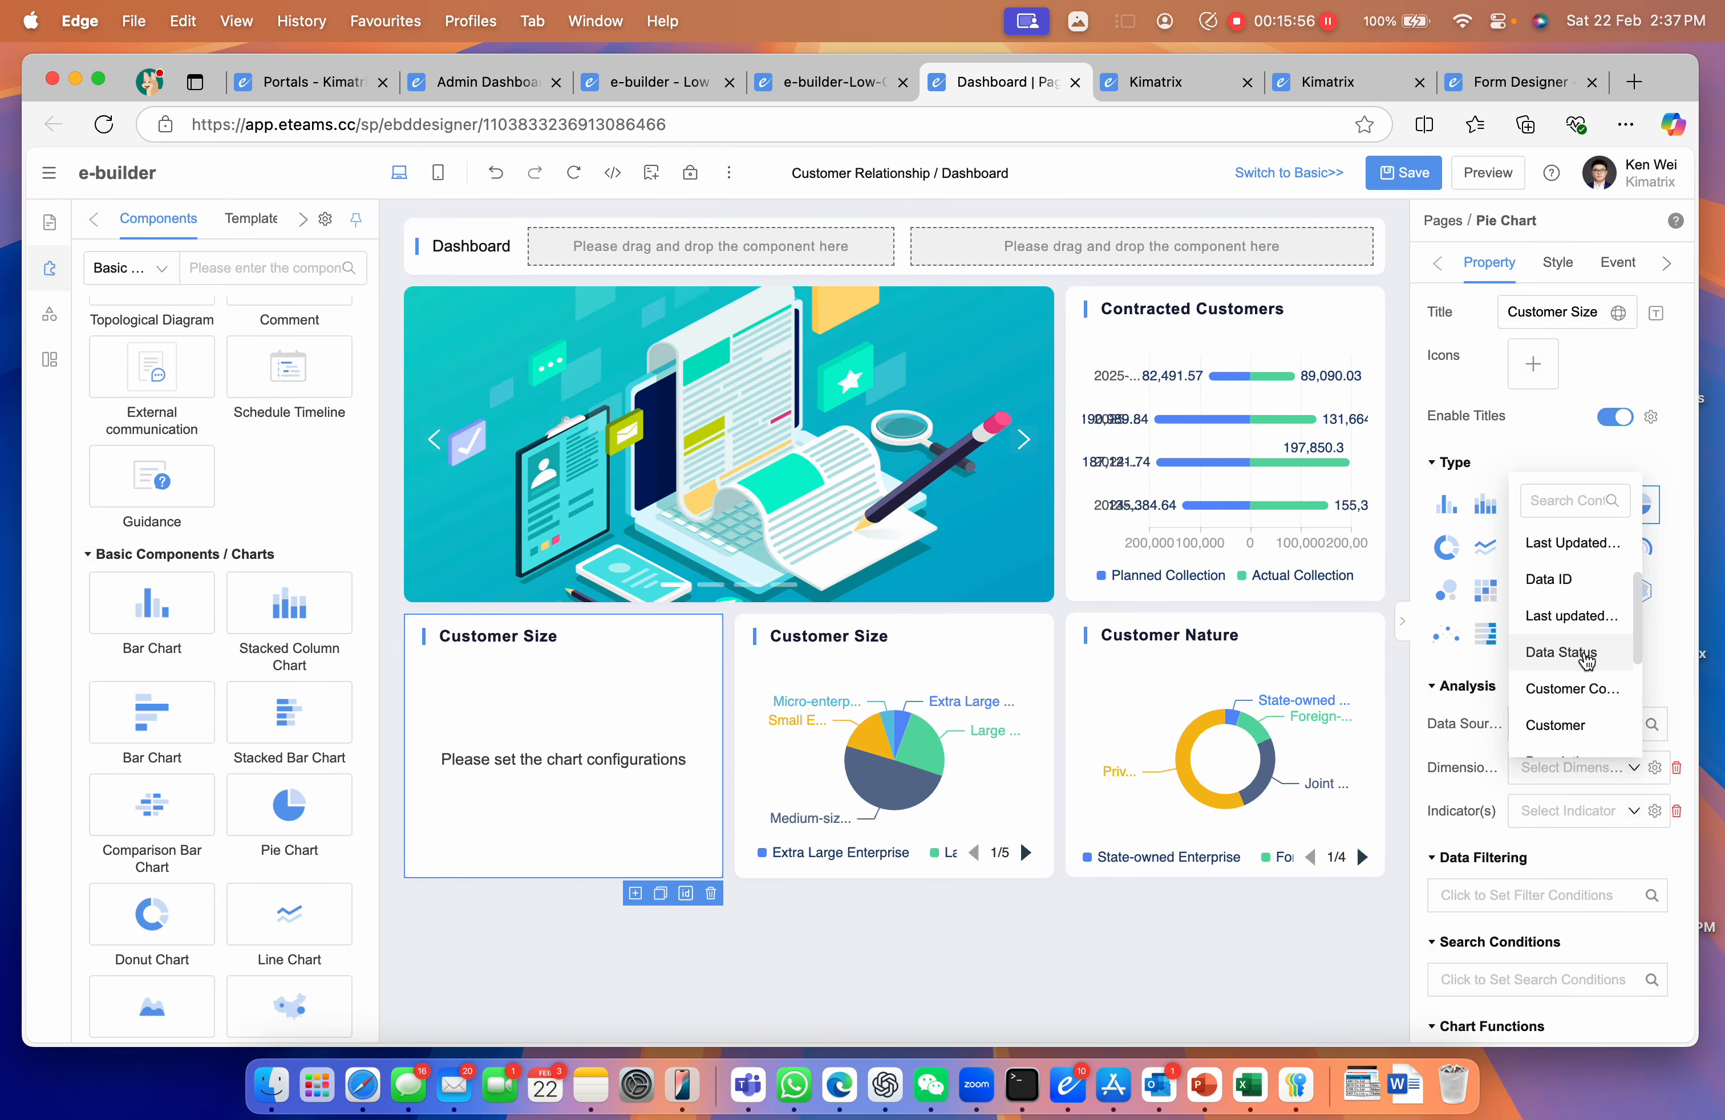
pyautogui.scroll(-4, 1587, 661)
pyautogui.scroll(-2, 1587, 663)
pyautogui.click(1574, 724)
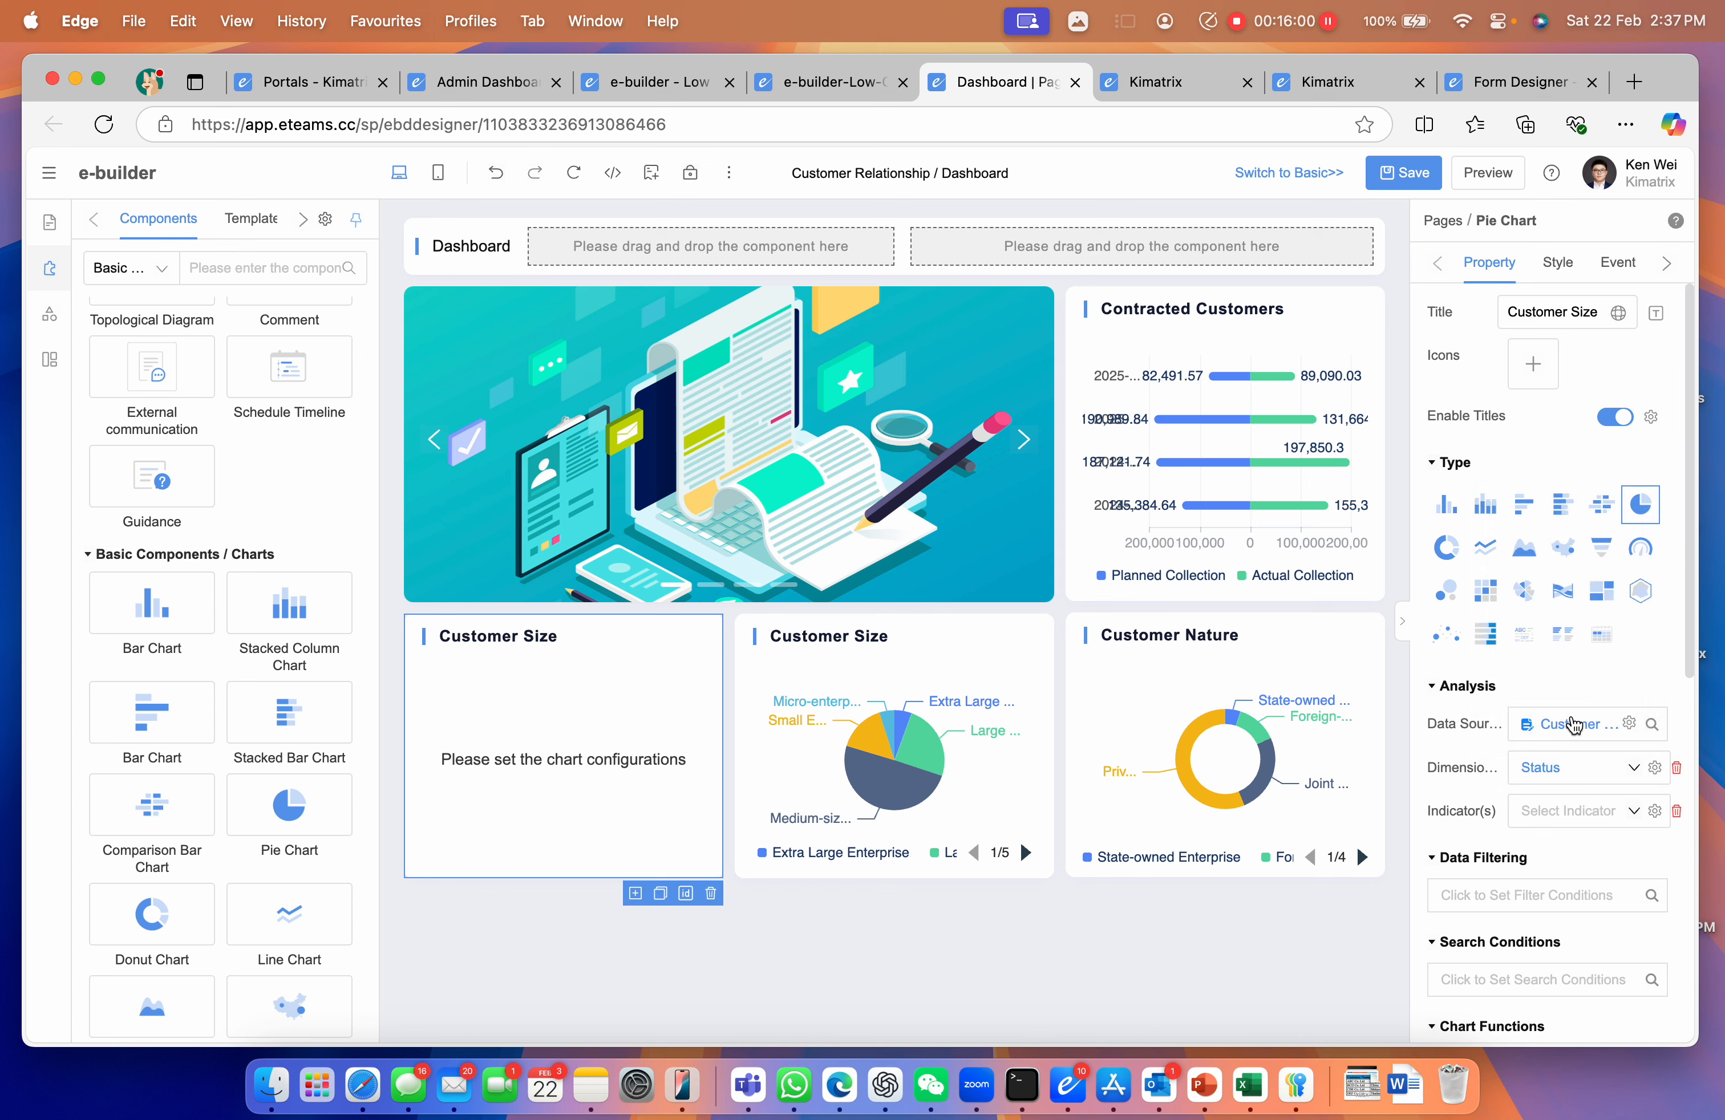
# Set Customer as the pie's indicator and review the indicator's gear settings
pyautogui.click(1590, 814)
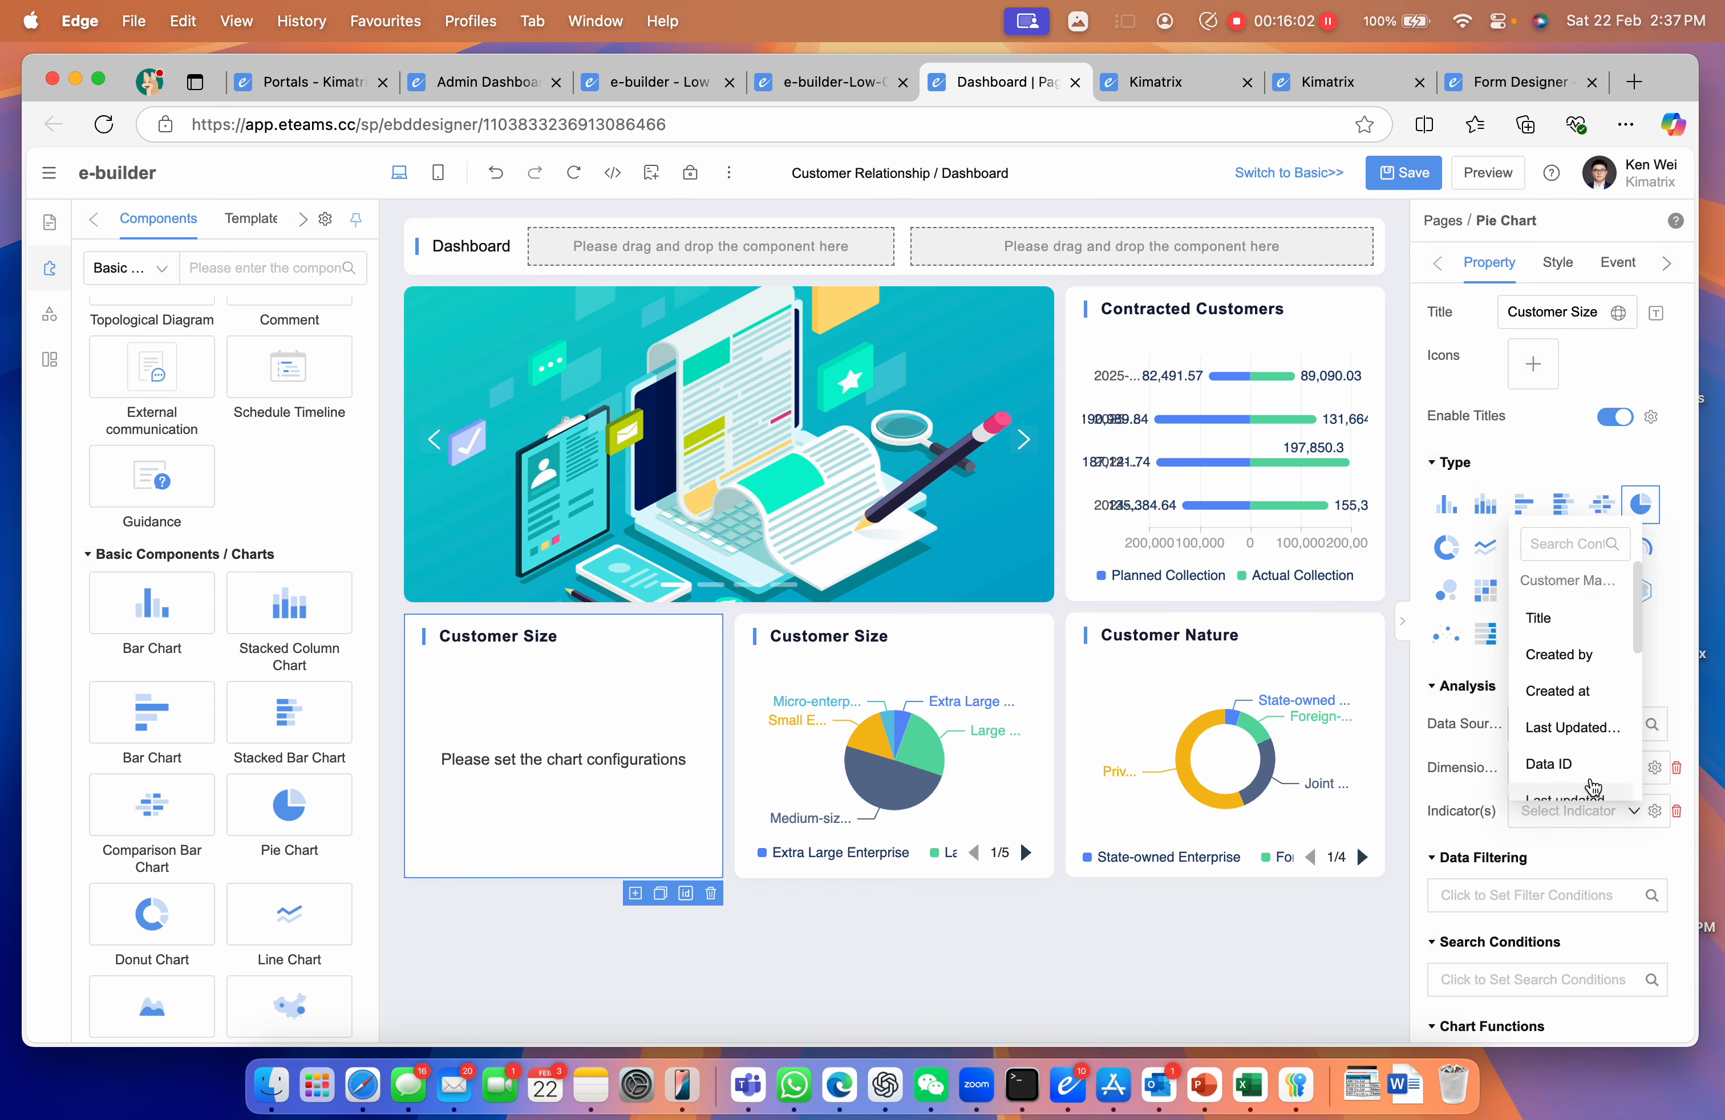
pyautogui.scroll(-2, 1573, 709)
pyautogui.scroll(-3, 1574, 720)
pyautogui.click(1585, 772)
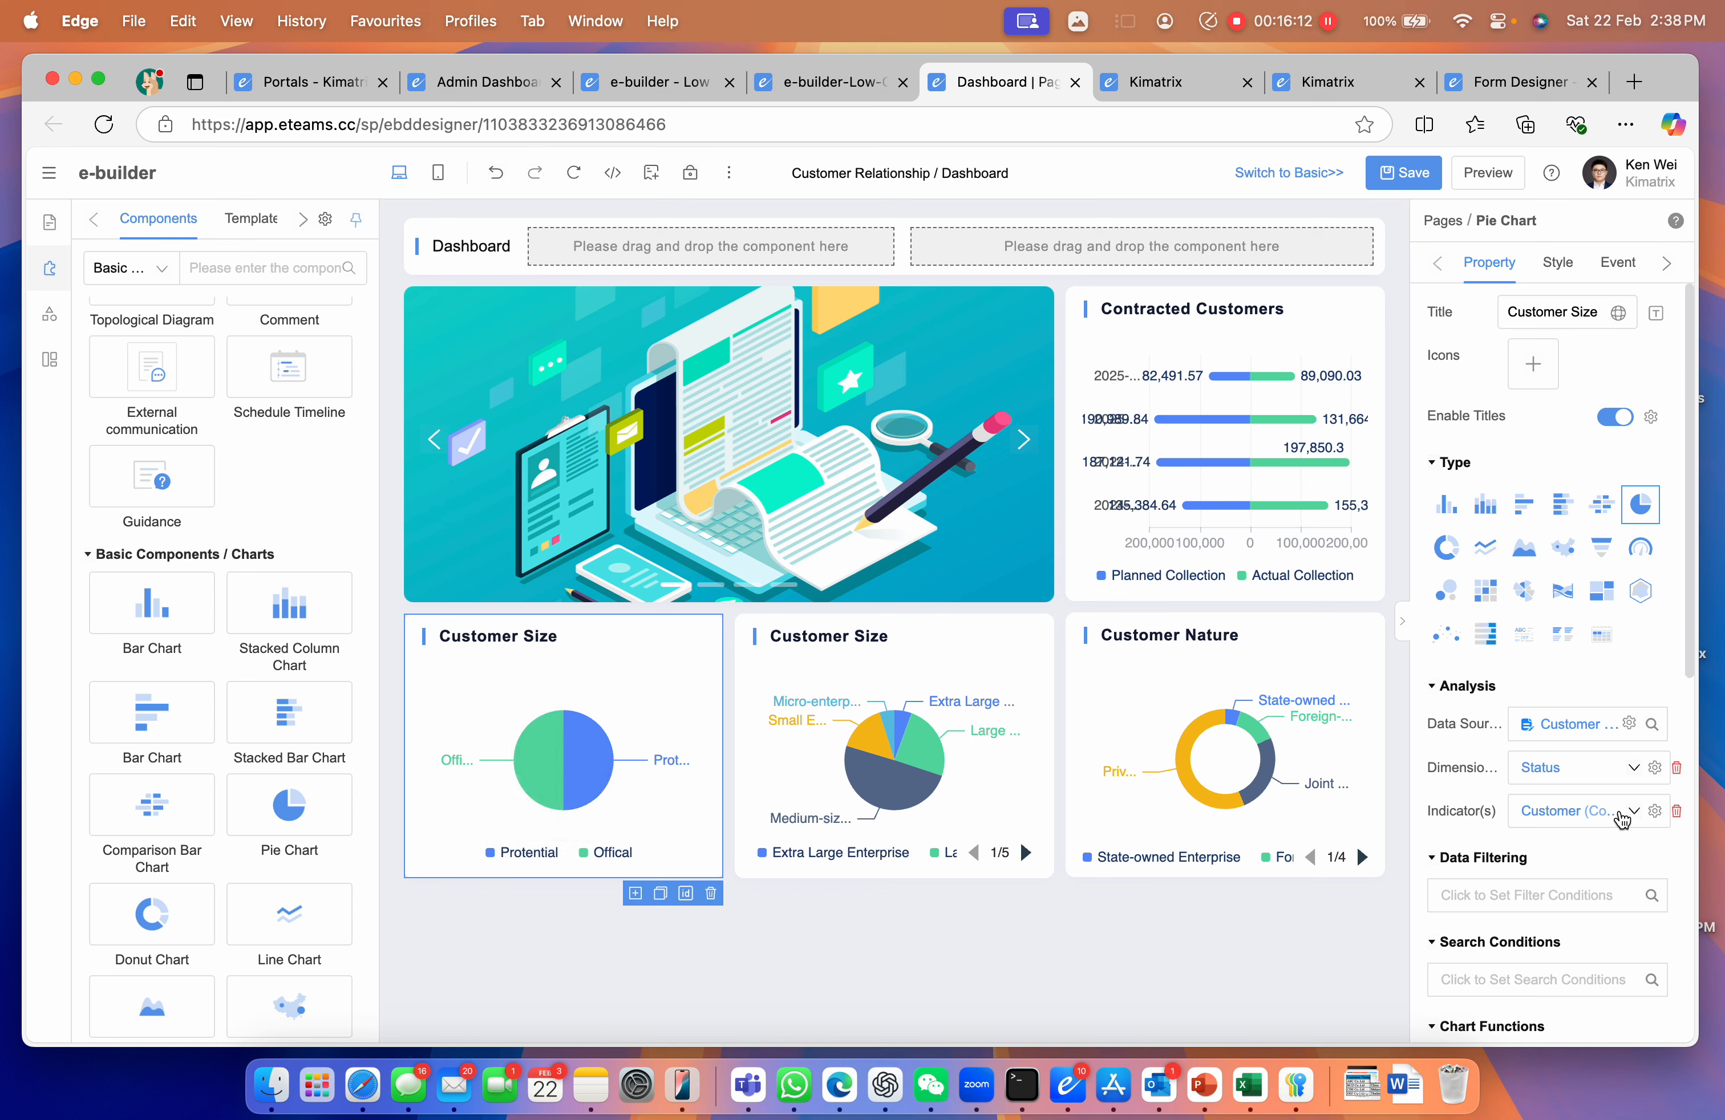
pyautogui.click(1654, 811)
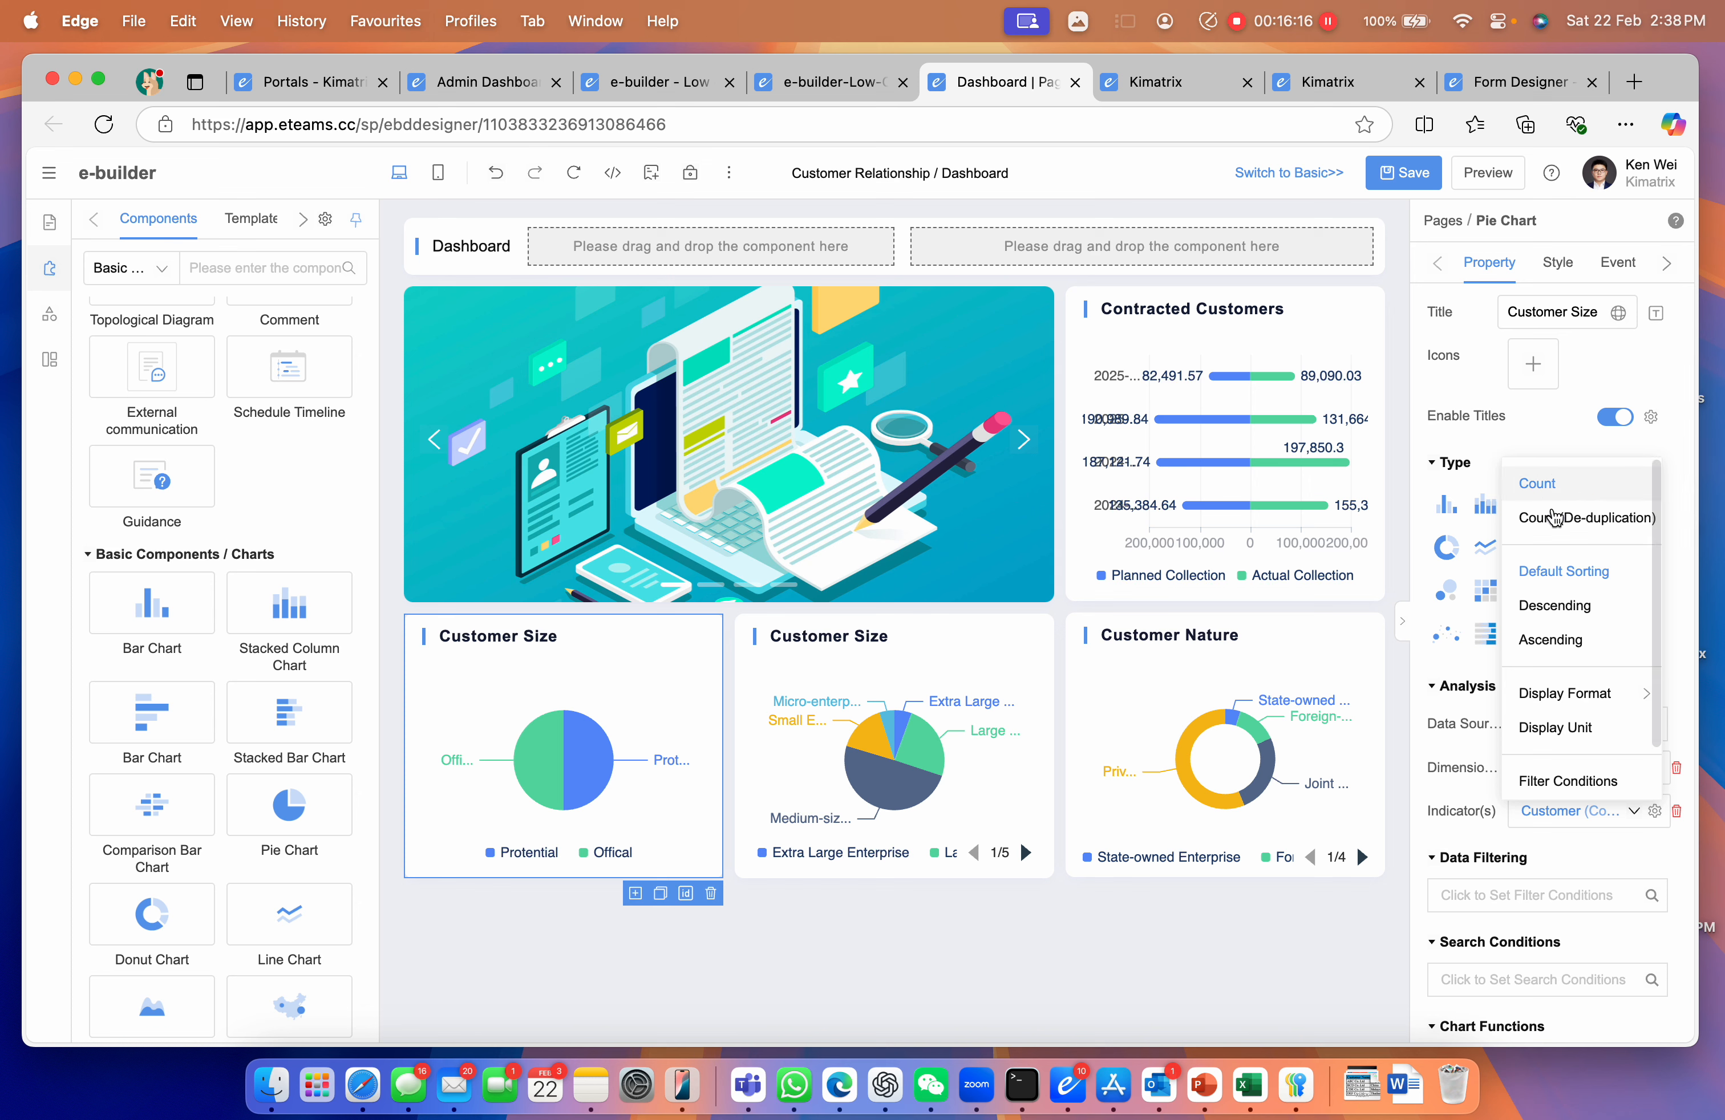
pyautogui.scroll(-1, 1571, 724)
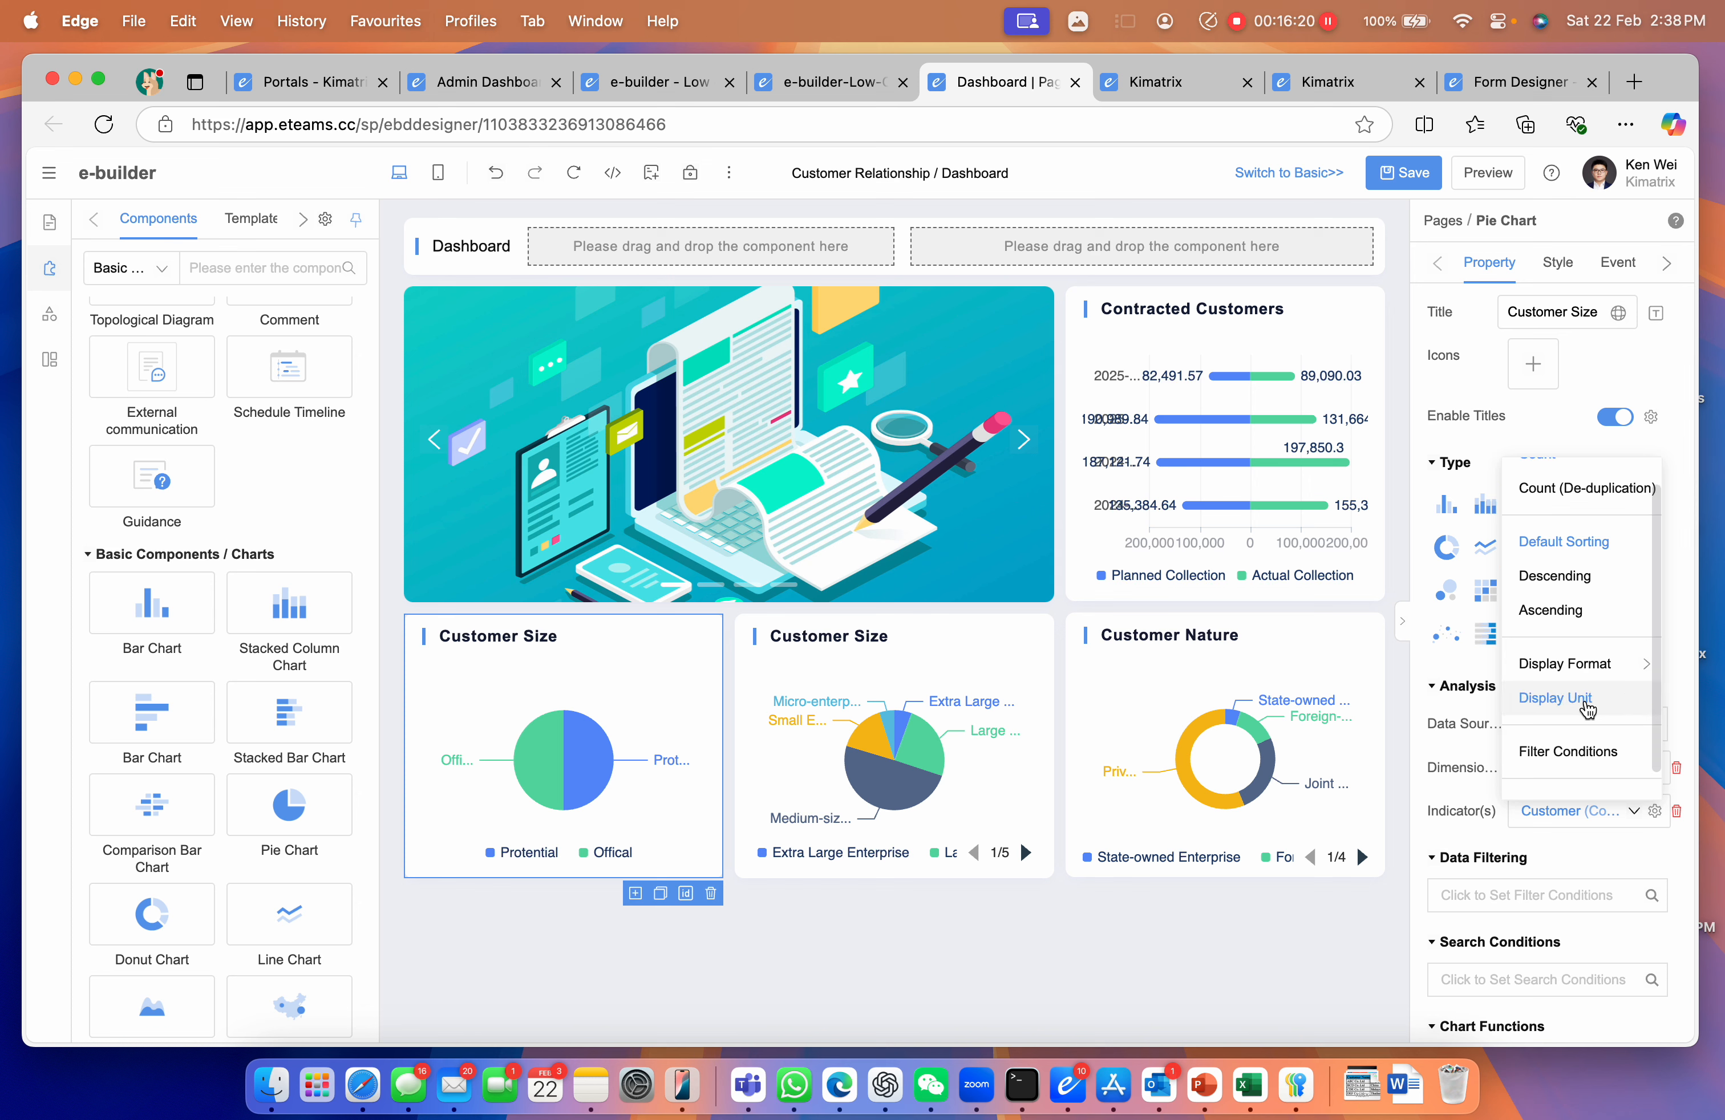
pyautogui.scroll(-1, 1577, 721)
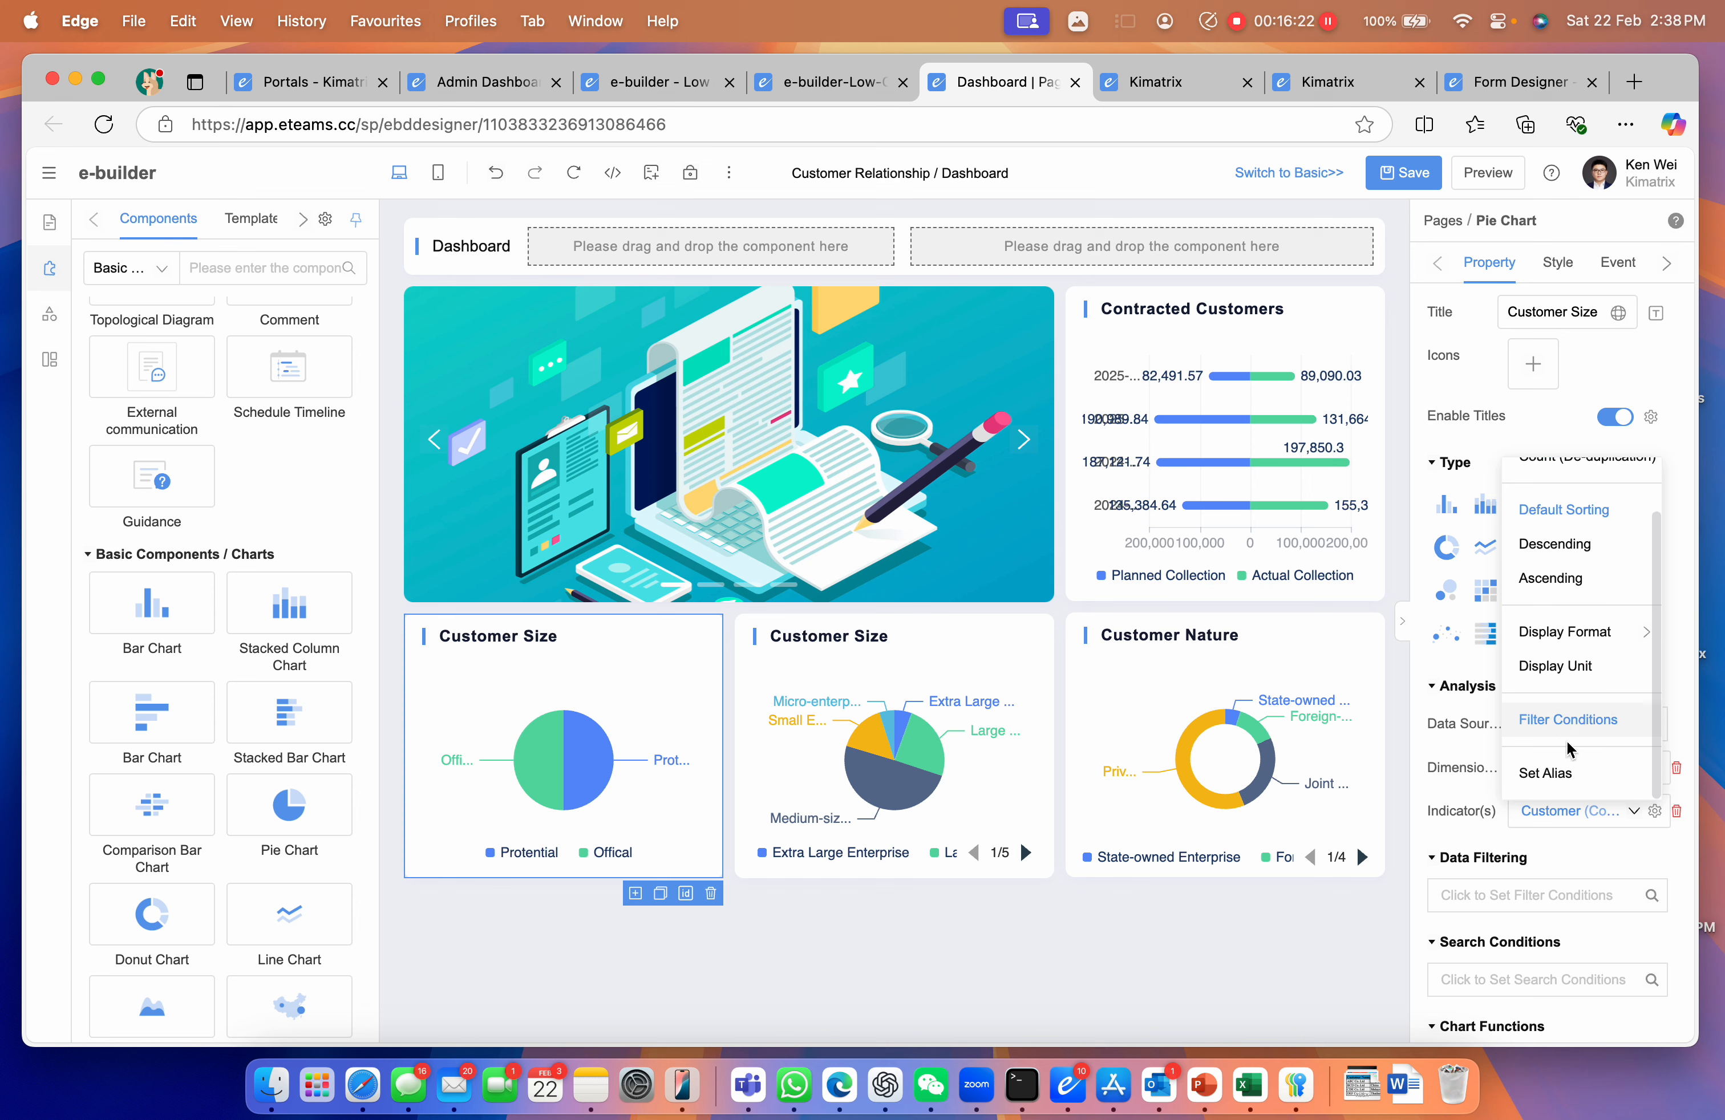
pyautogui.click(1590, 853)
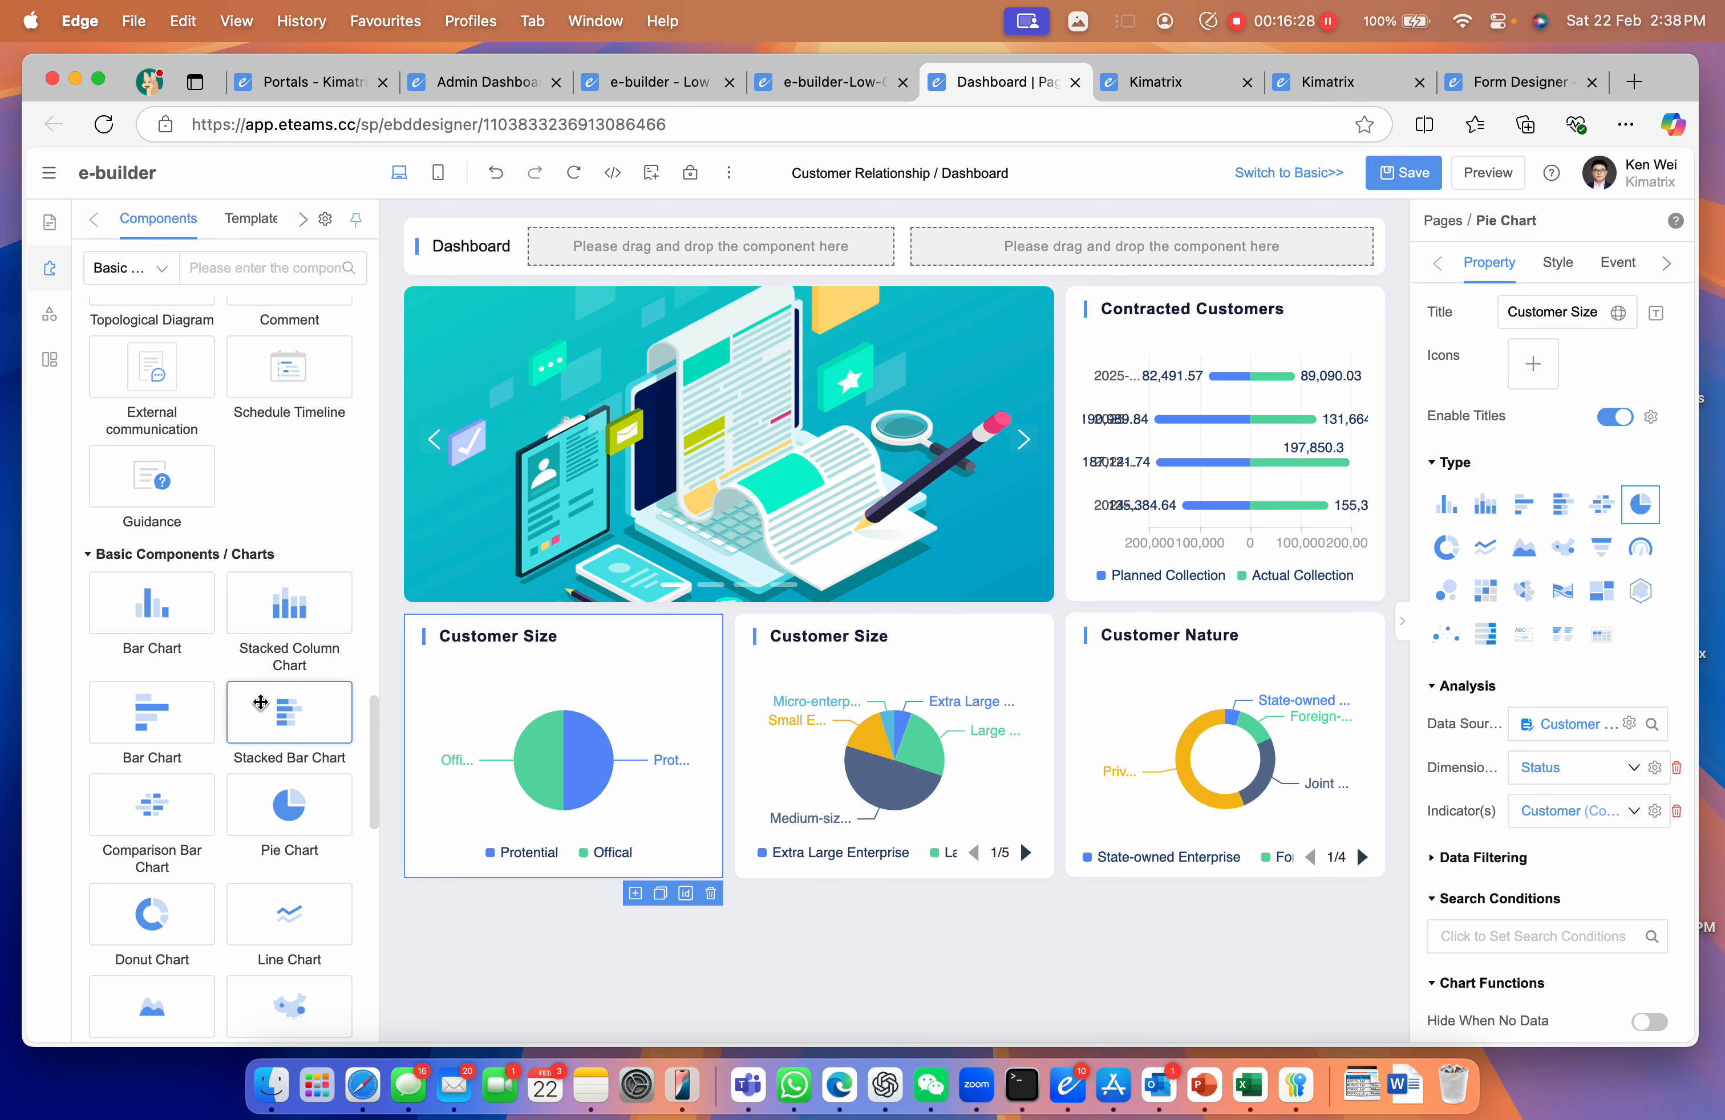
pyautogui.scroll(-3, 265, 700)
pyautogui.scroll(-1, 263, 698)
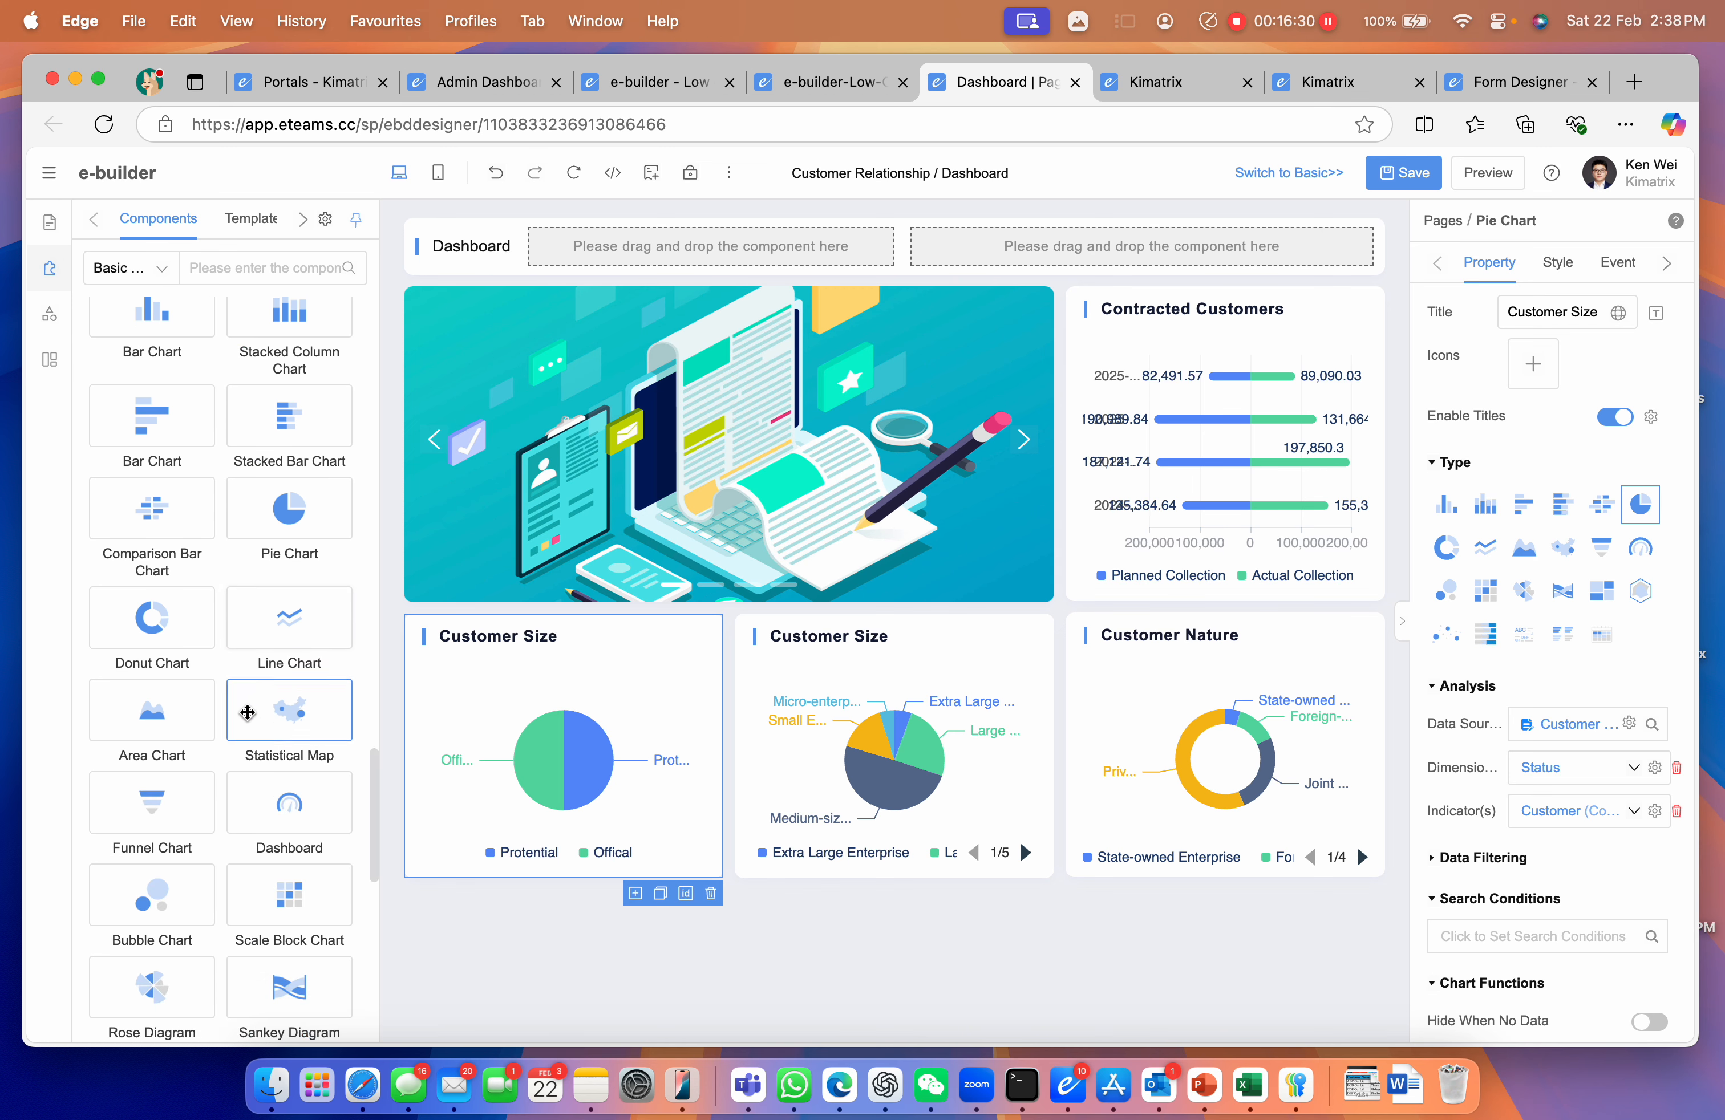
# Place a two-column-wide Contracted Customers area chart below the pies and save the dashboard
pyautogui.moveTo(159, 711); pyautogui.dragTo(472, 938)
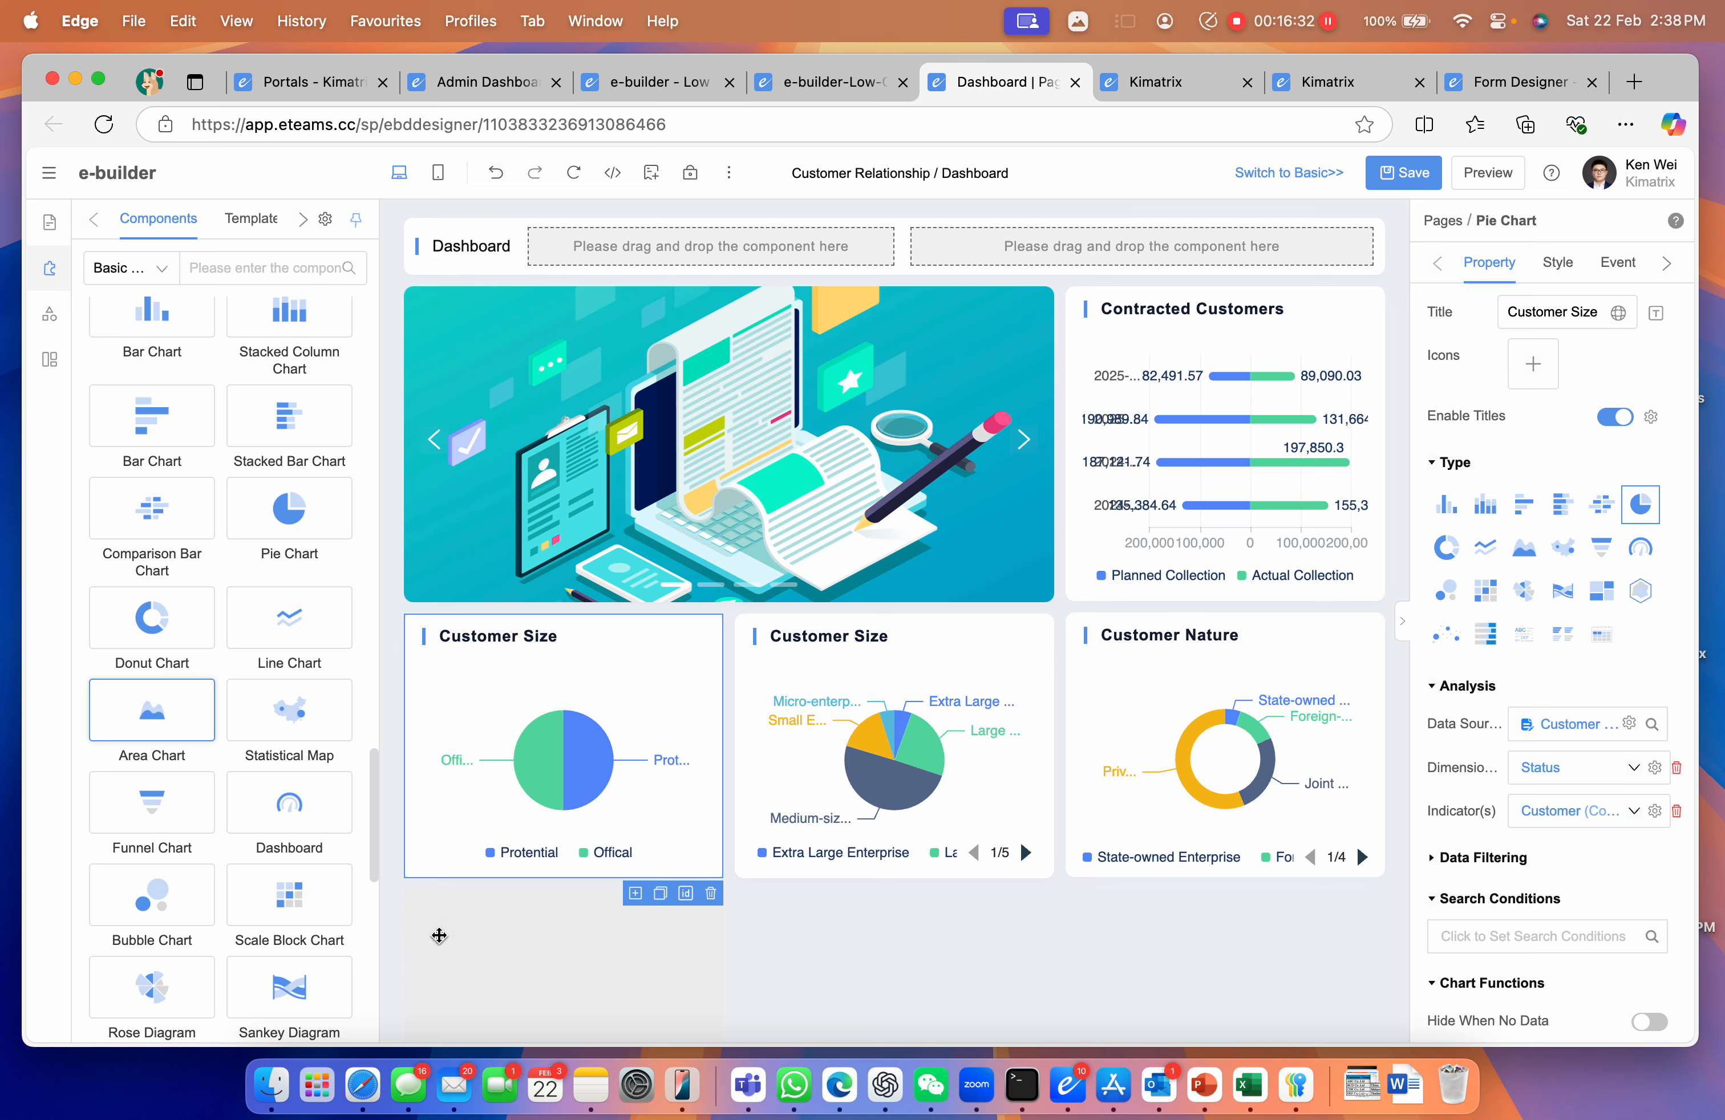
pyautogui.moveTo(709, 917); pyautogui.dragTo(1042, 954)
pyautogui.click(1397, 178)
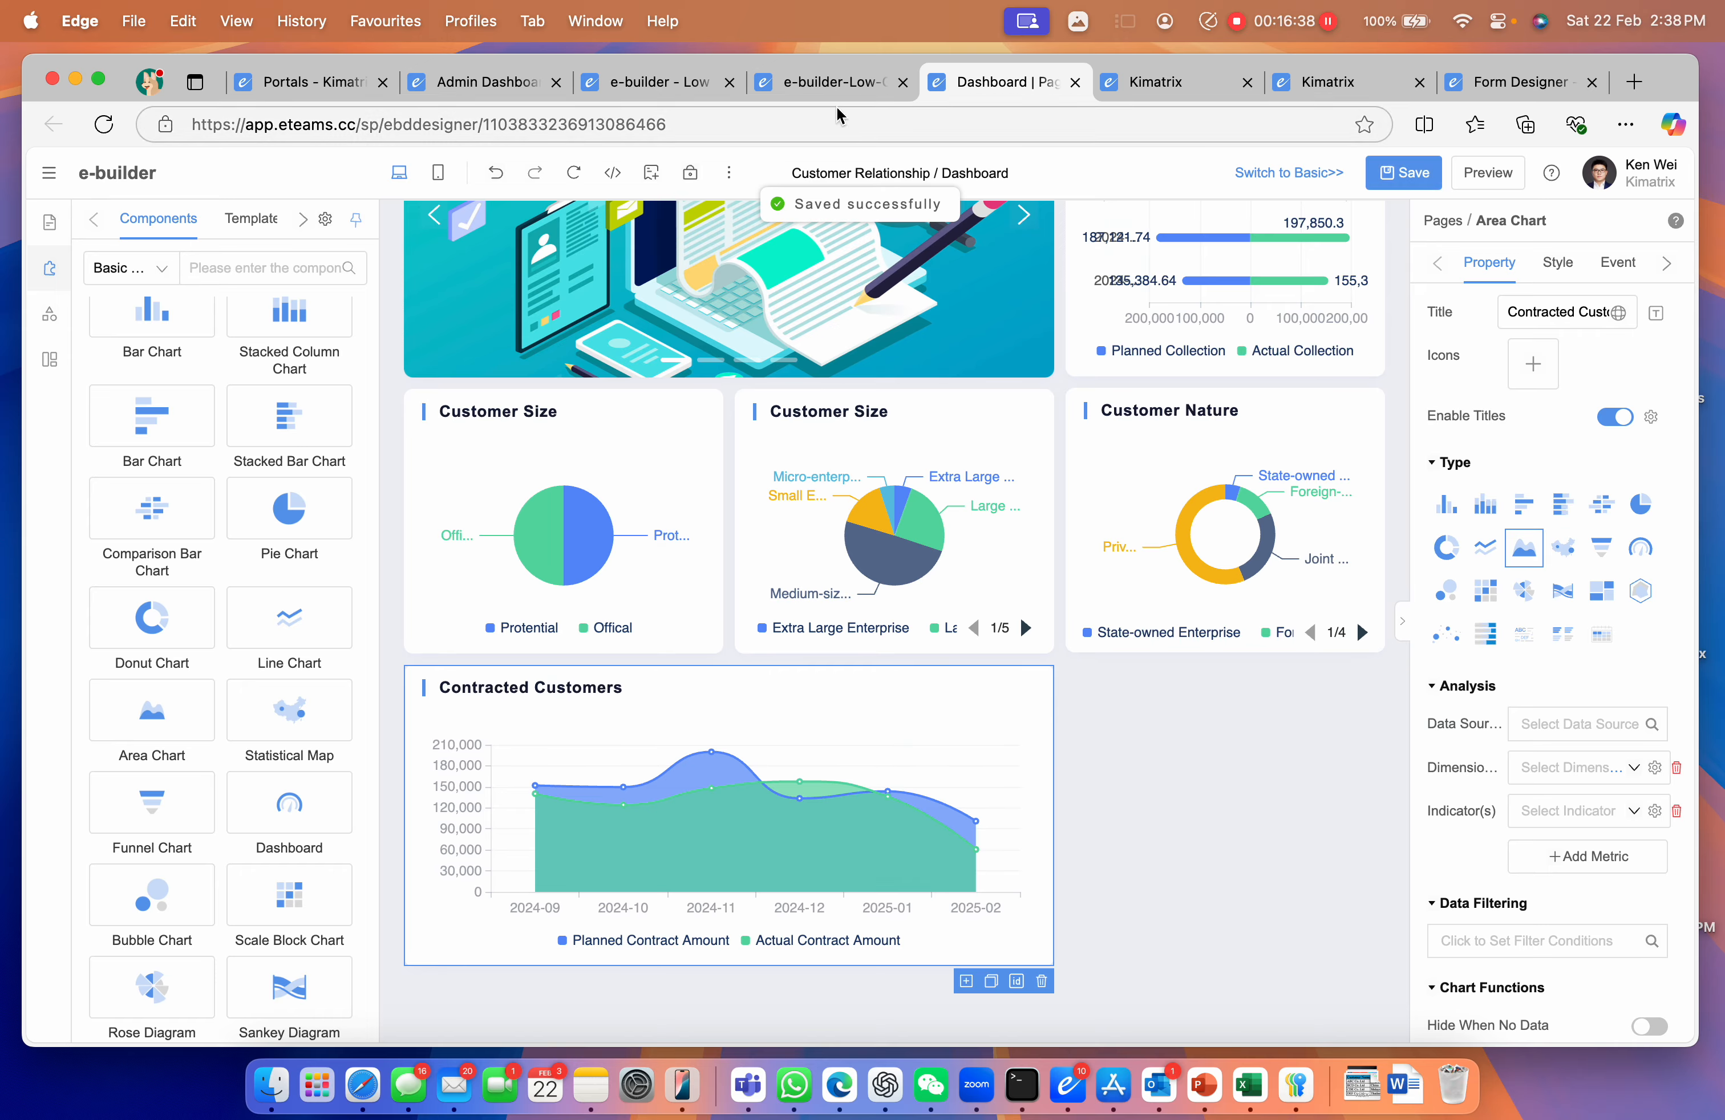
pyautogui.click(834, 93)
# Preview the app and display its Dashboard page with all charts
pyautogui.click(112, 368)
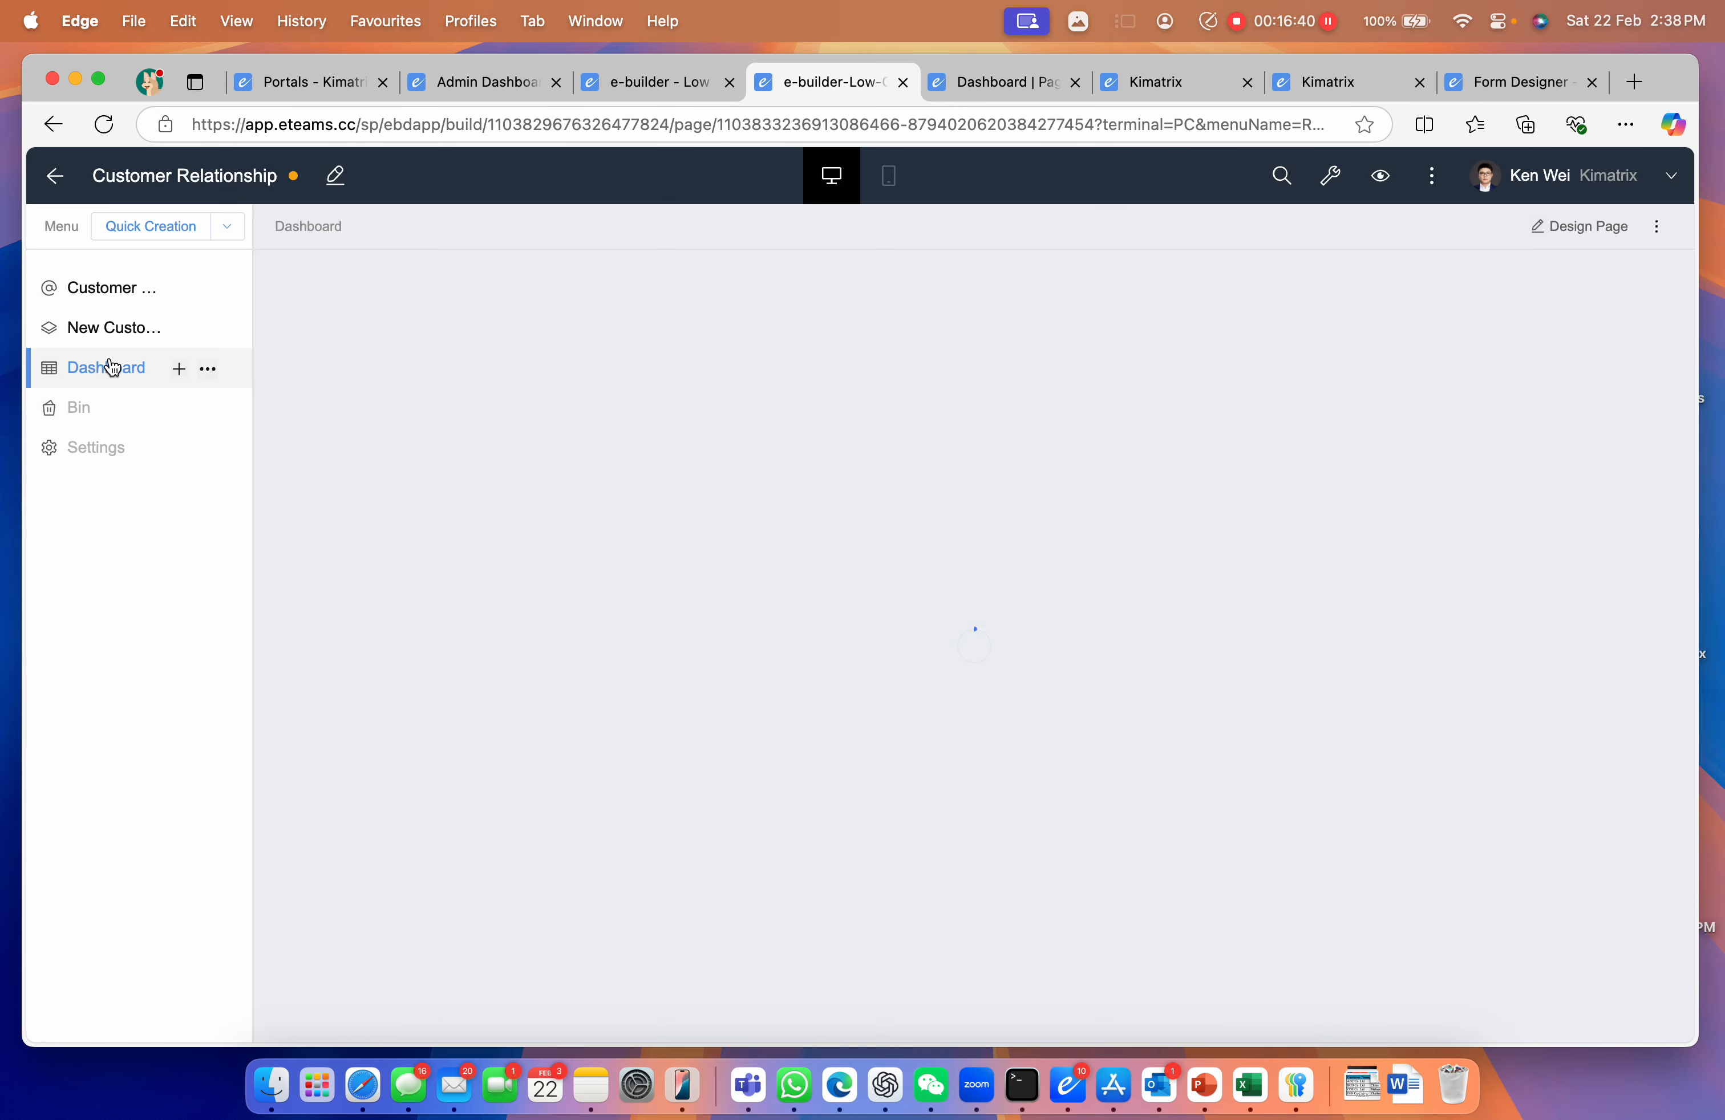
pyautogui.scroll(-3, 437, 523)
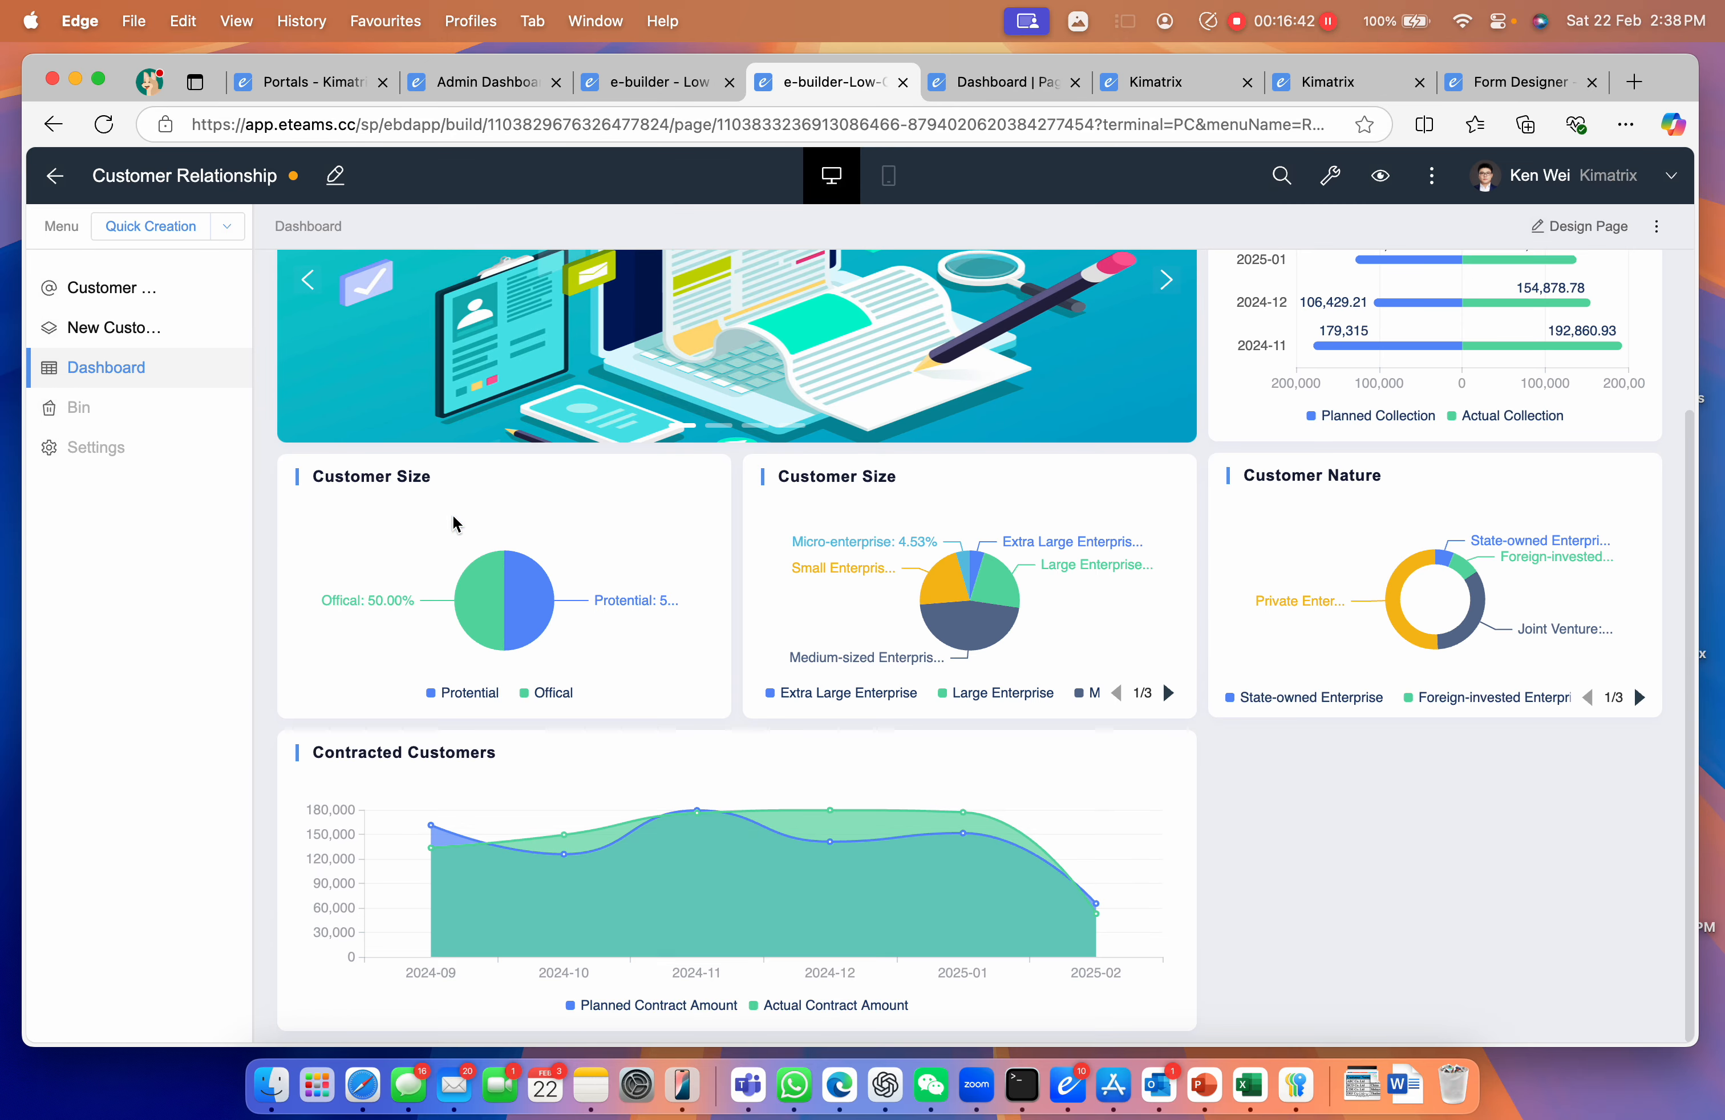
pyautogui.scroll(3, 458, 534)
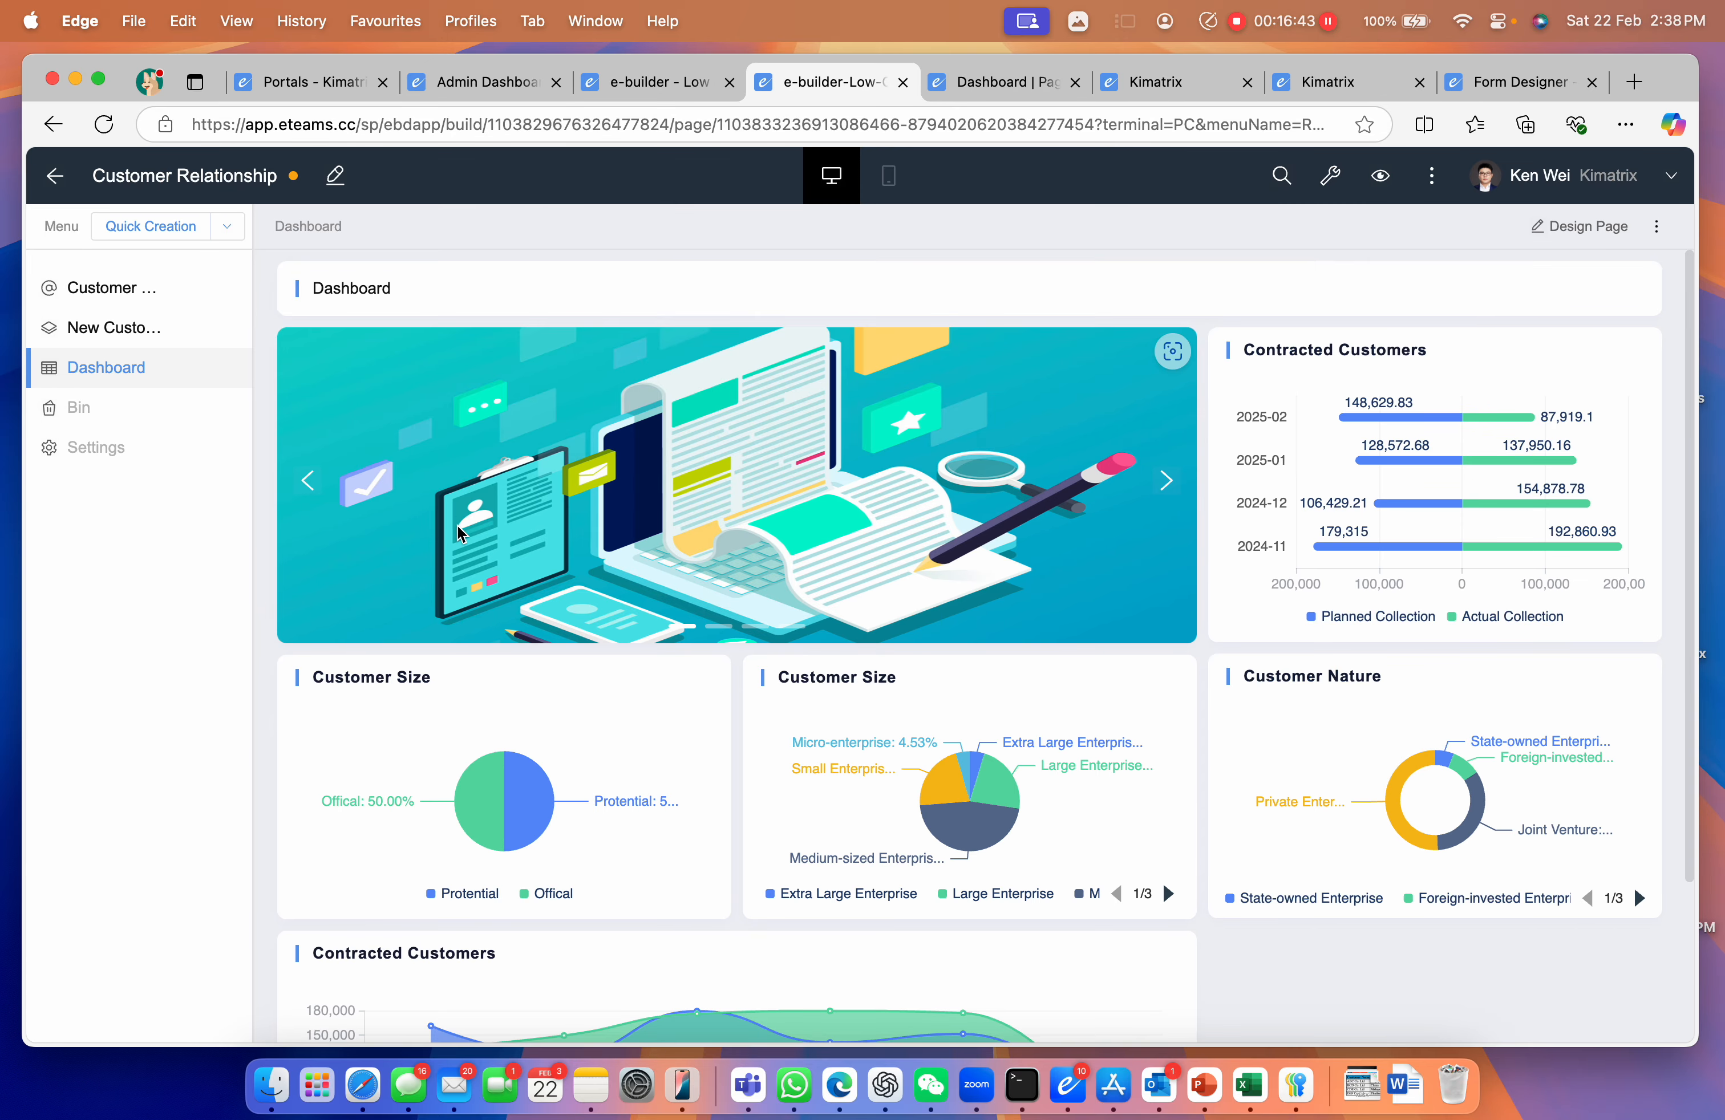
pyautogui.click(1378, 177)
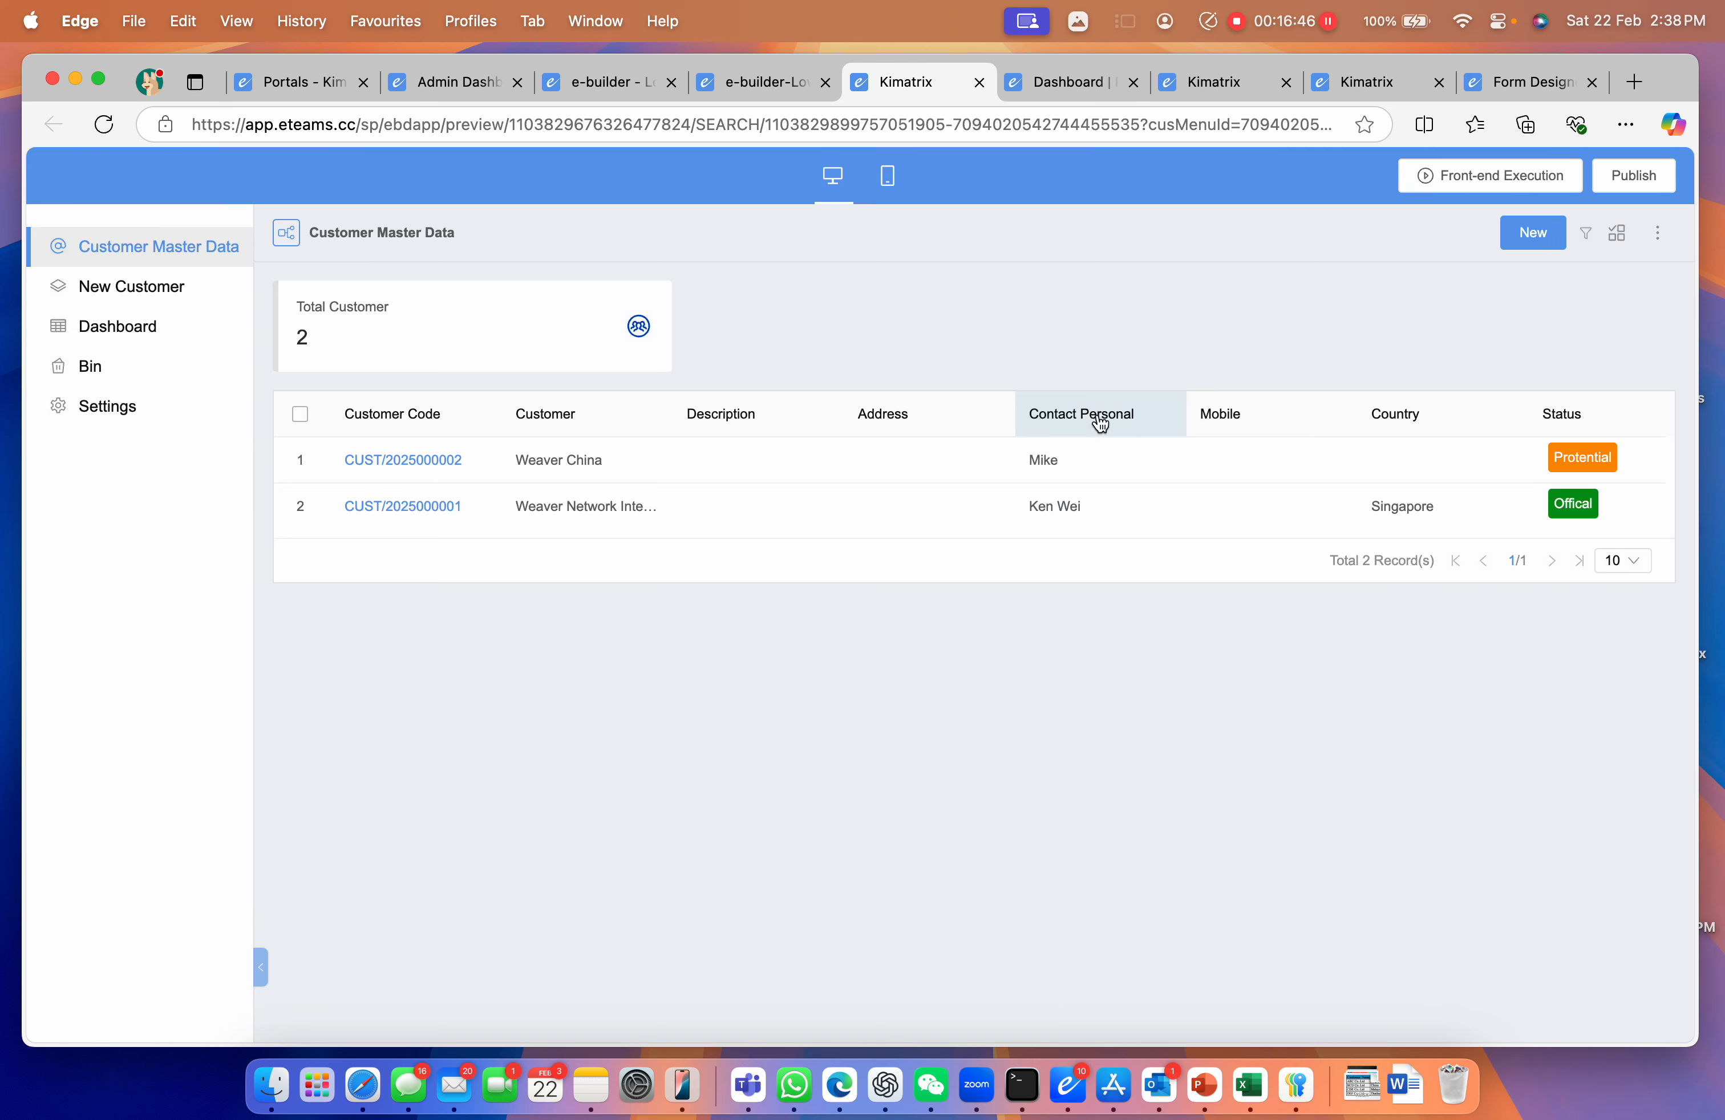
pyautogui.click(143, 338)
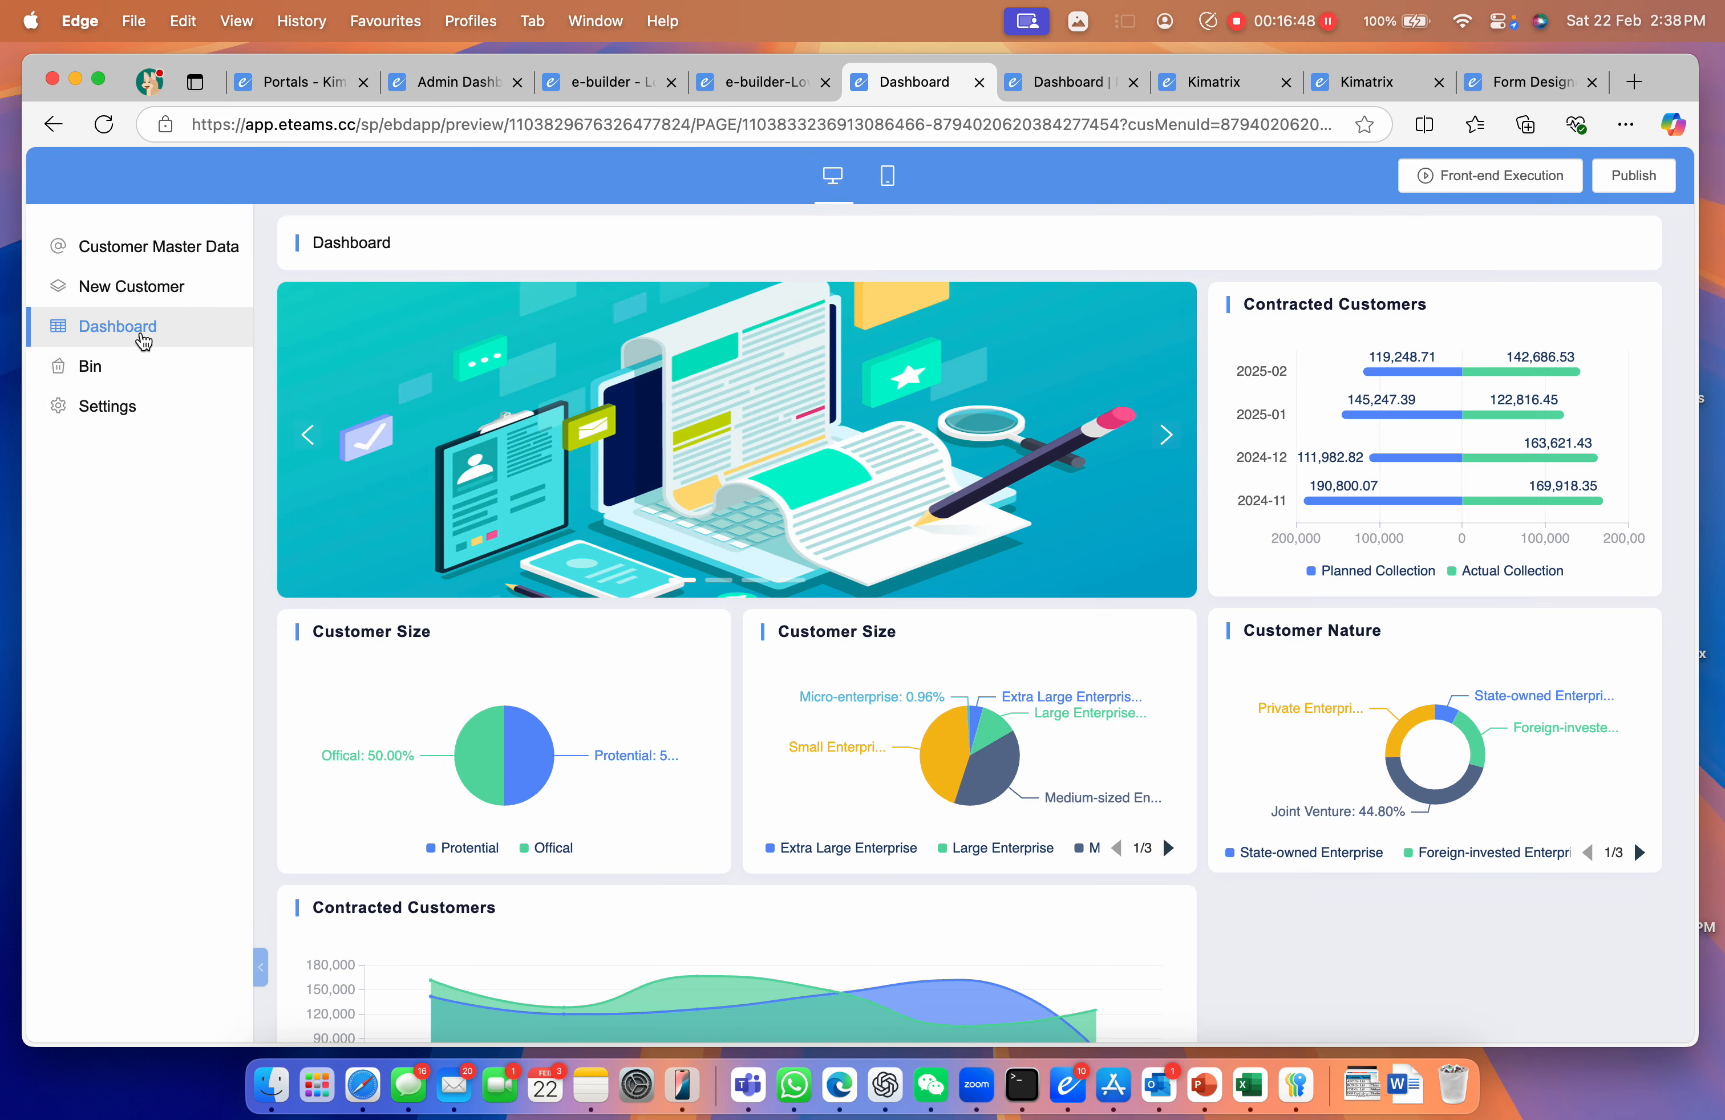
# View the records behind the Customer Size pie's Protential and Offical slices, then close the drawer
pyautogui.scroll(-2, 747, 589)
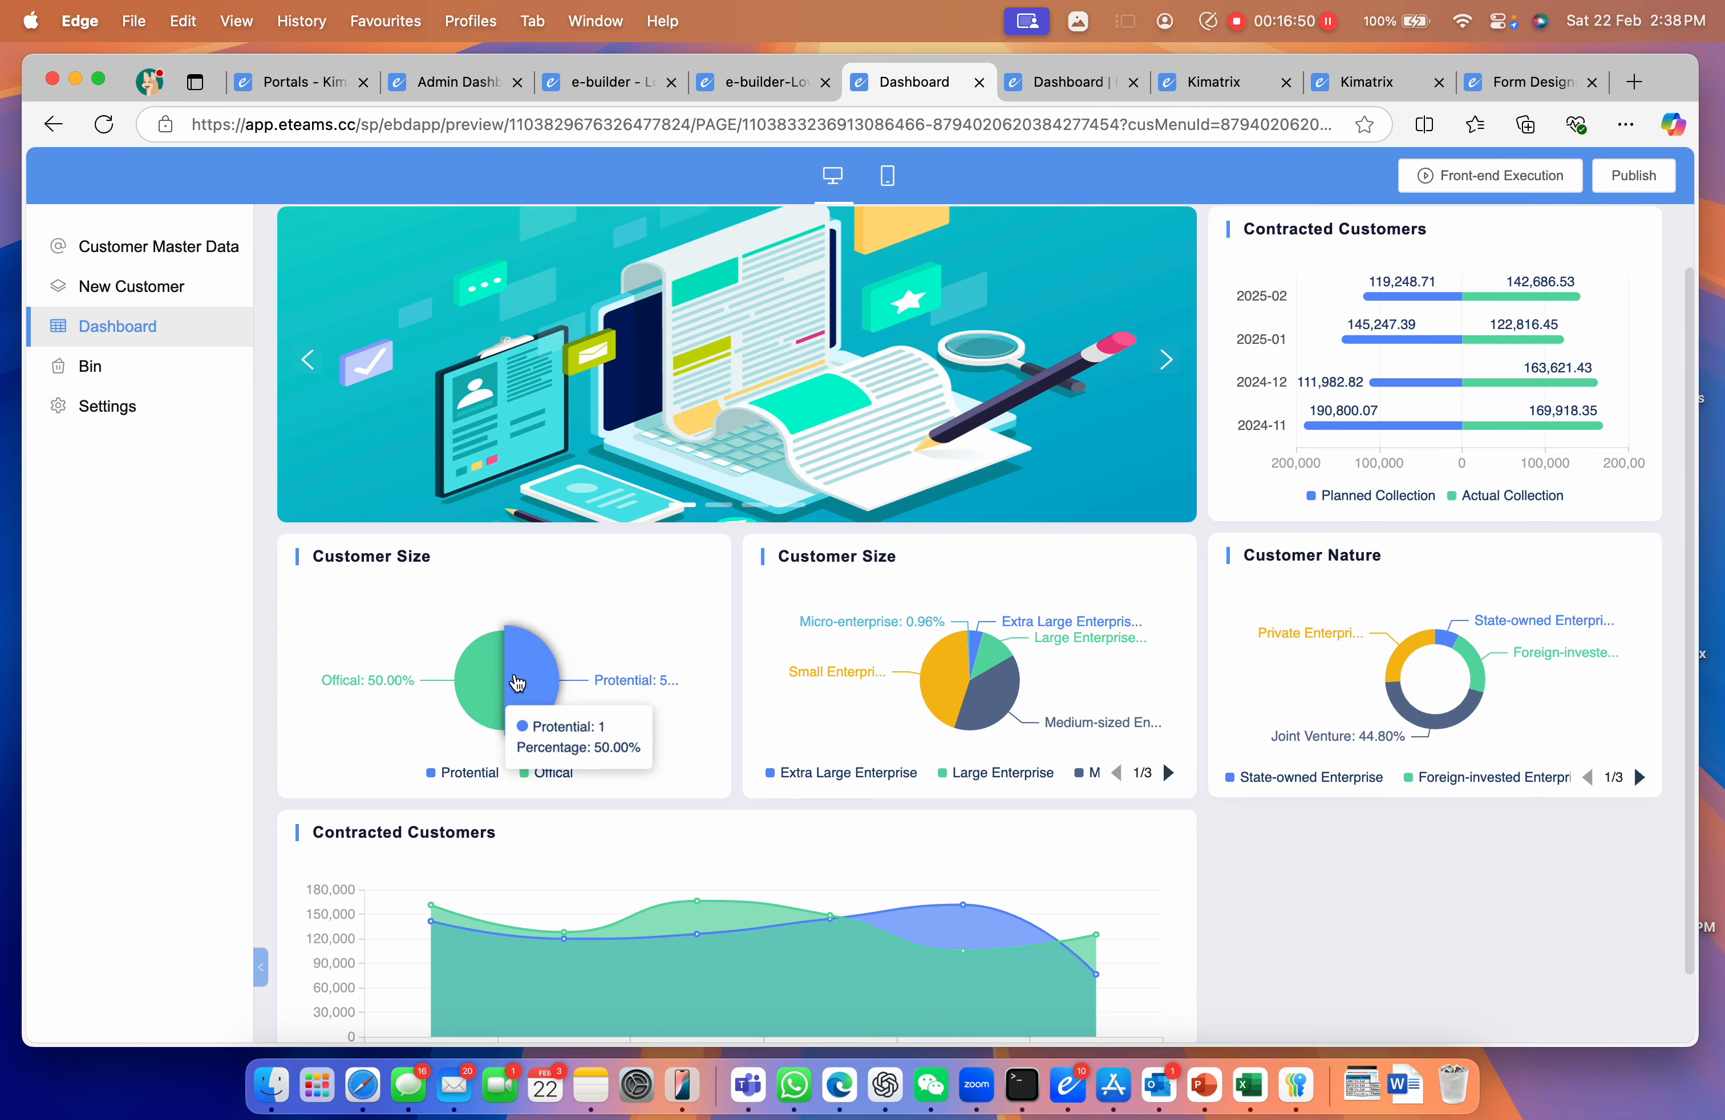
pyautogui.click(495, 676)
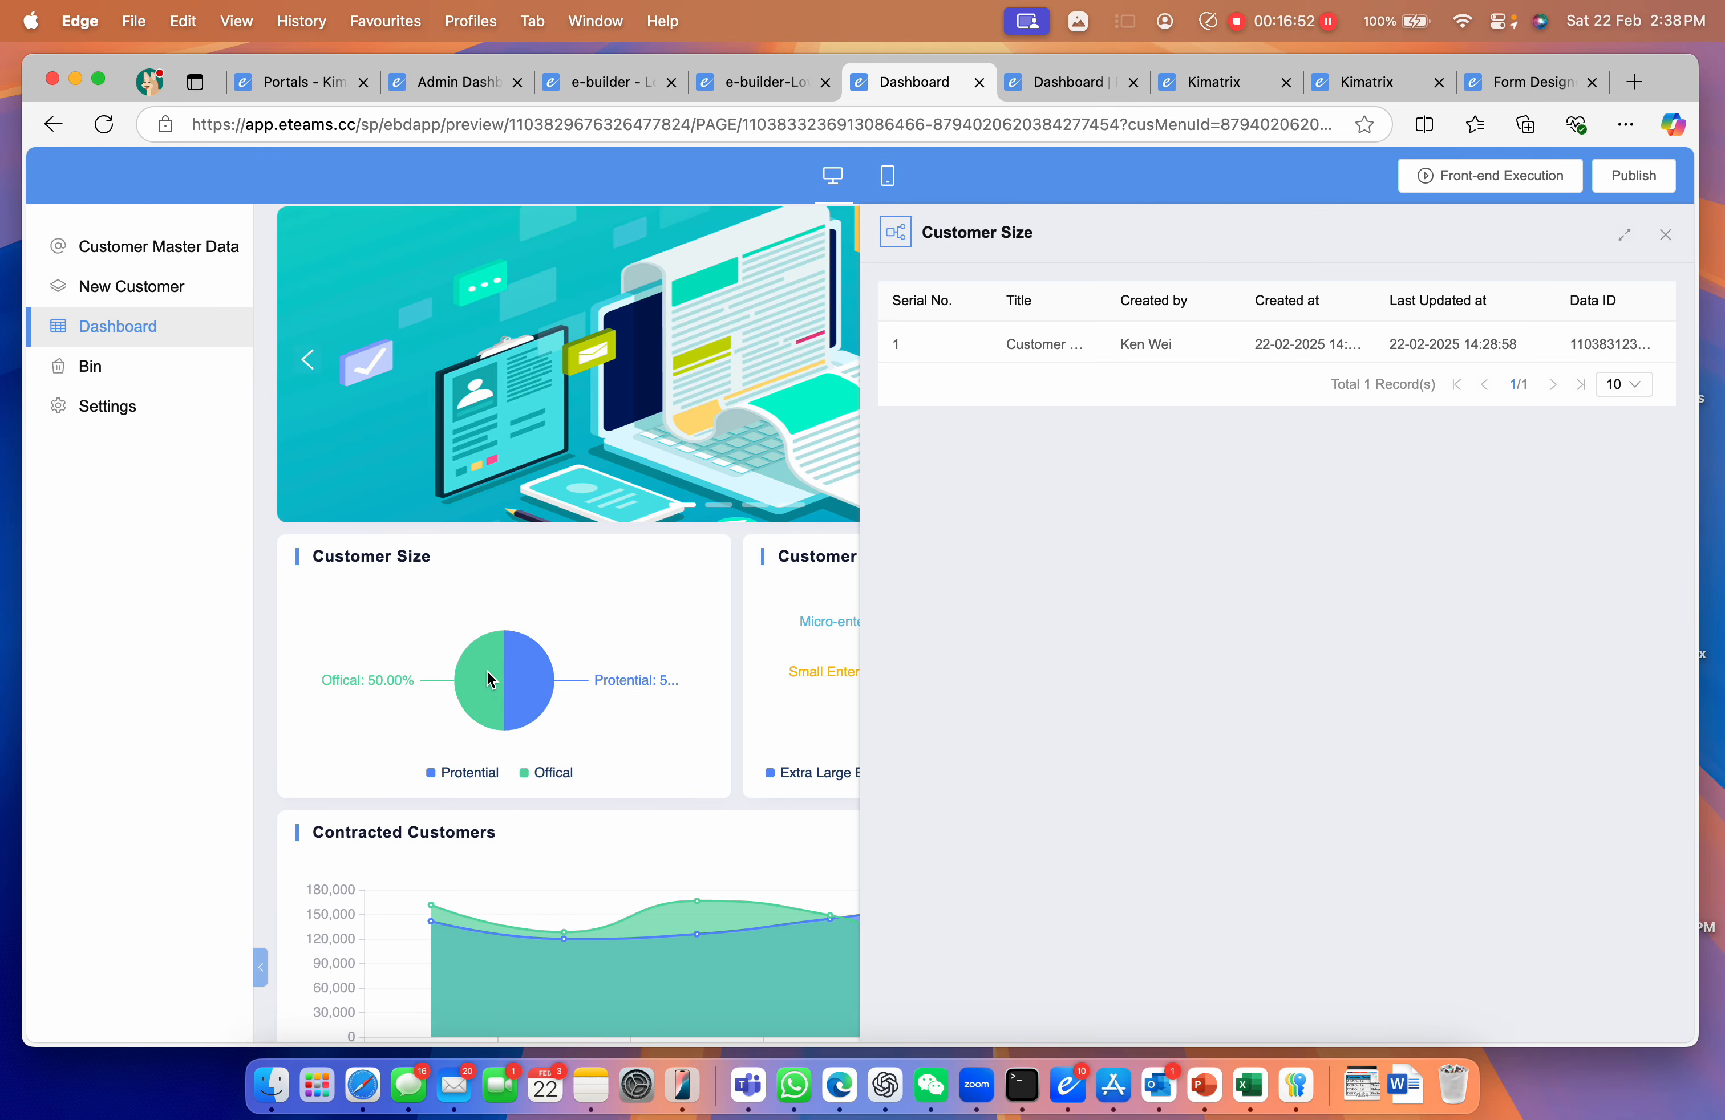
pyautogui.click(1664, 234)
pyautogui.moveTo(1108, 375)
pyautogui.mouseDown()
pyautogui.moveTo(1647, 381)
pyautogui.moveTo(1127, 375)
pyautogui.mouseUp()
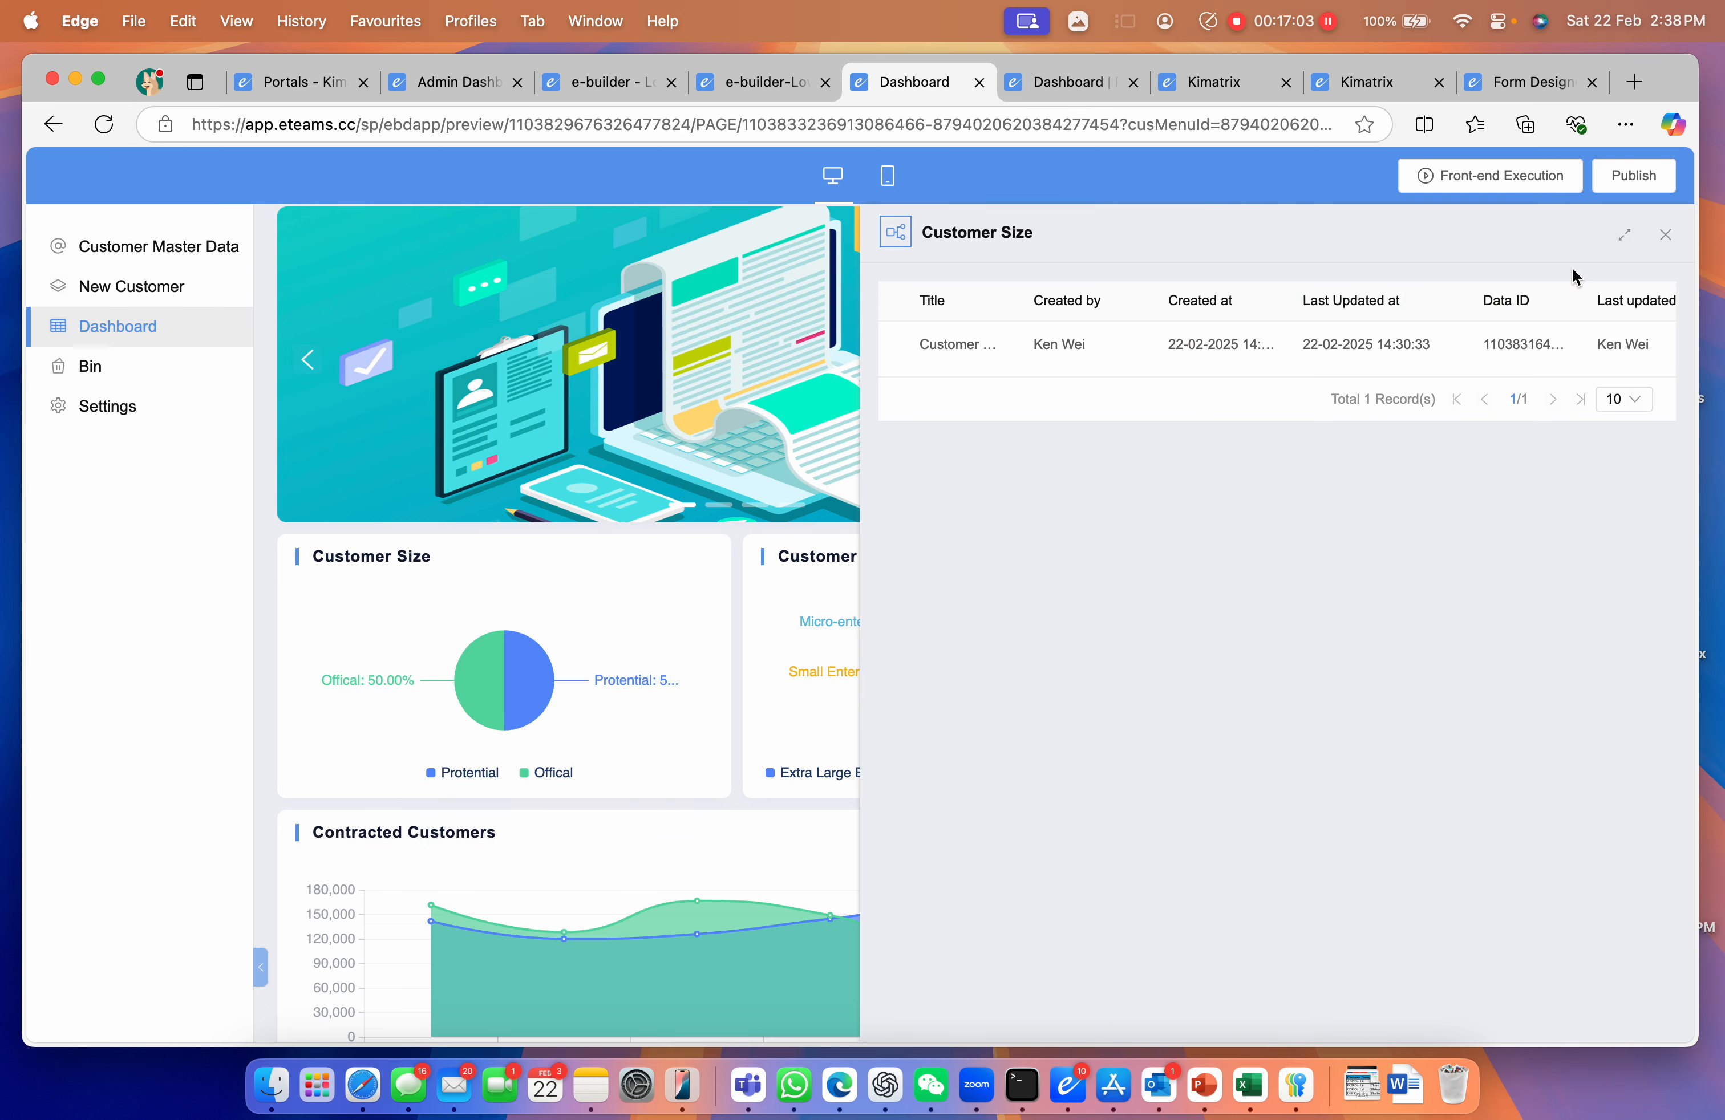
pyautogui.click(1663, 240)
pyautogui.moveTo(558, 687)
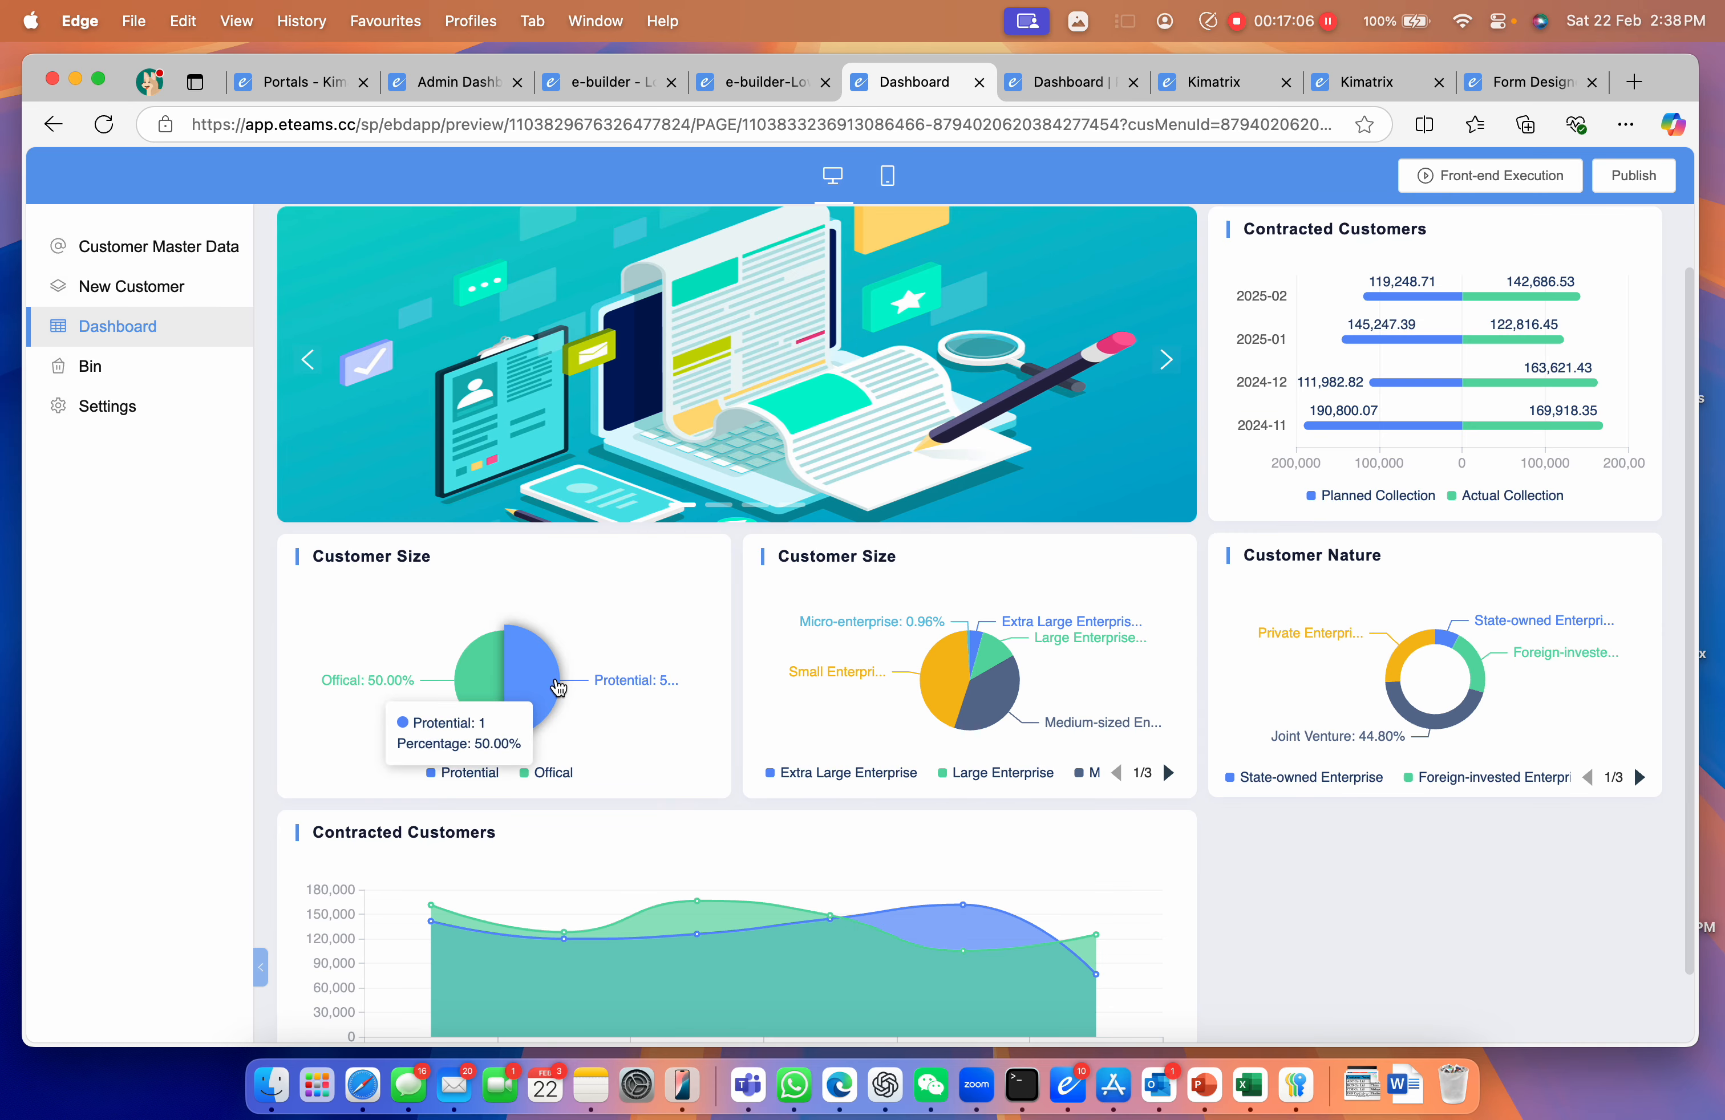